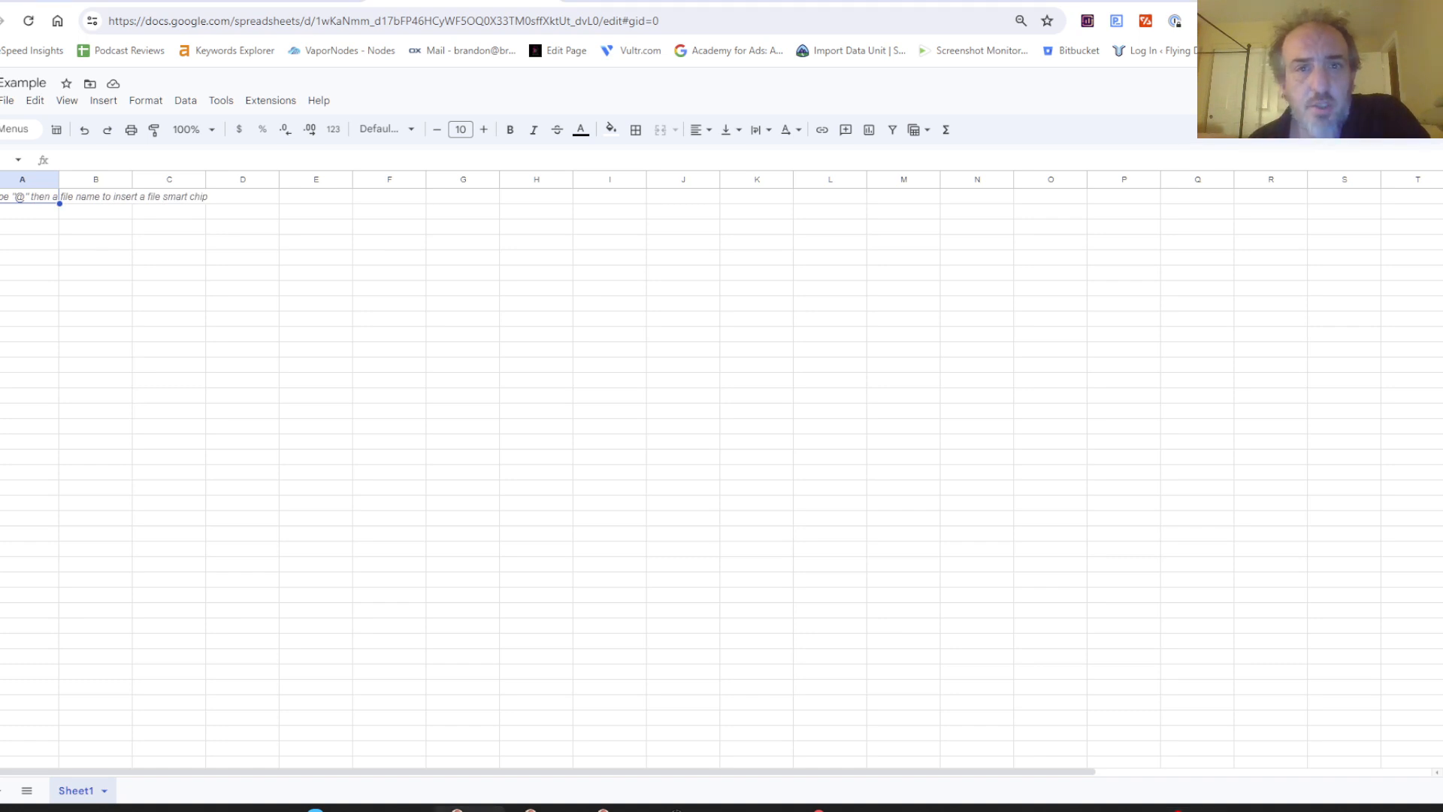
# Step: Copy the list under "What are some Cute Business Names?" from the document into column A of the Example spreadsheet and fit the column width
pyautogui.click(277, 2)
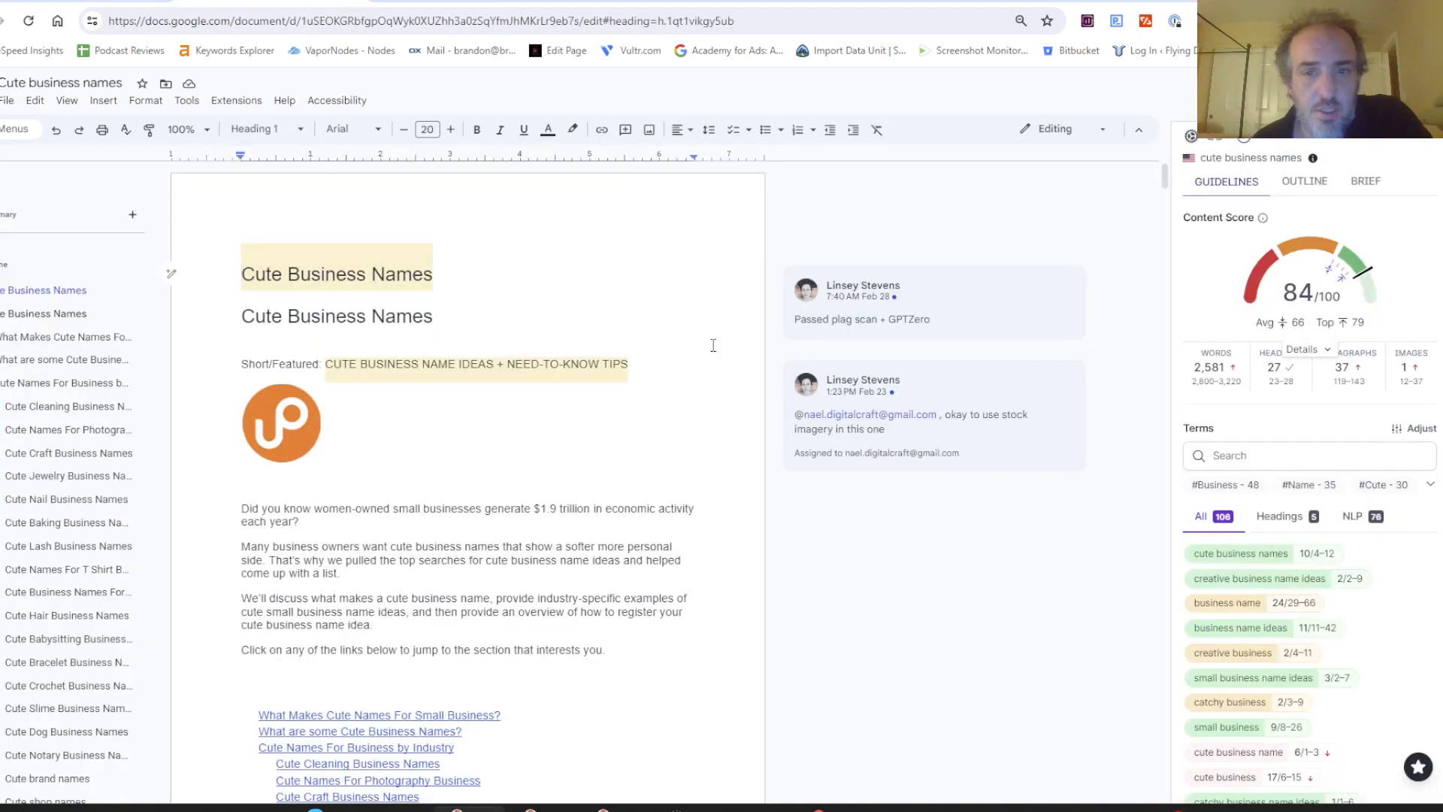
pyautogui.moveTo(1164, 183); pyautogui.dragTo(1180, 265)
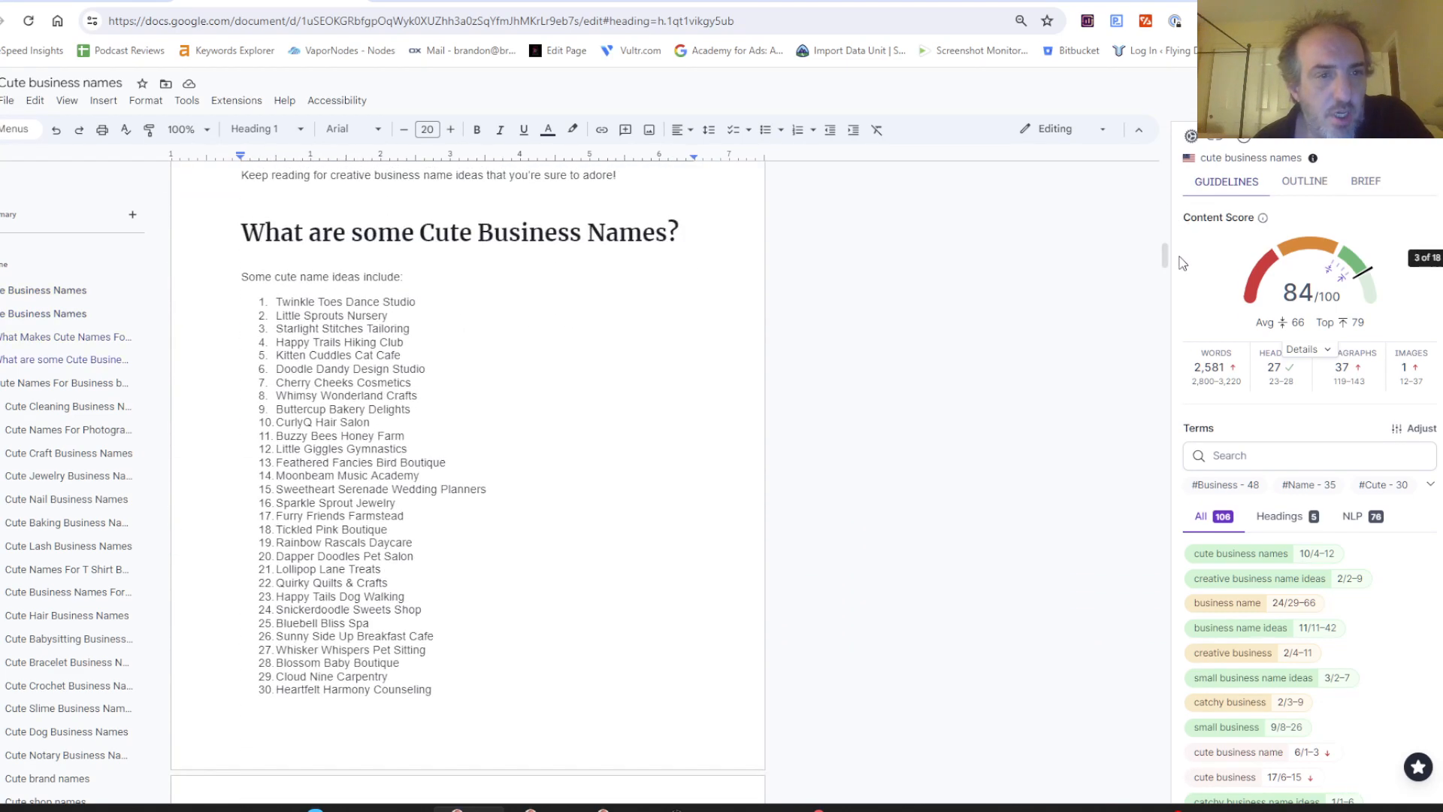
pyautogui.moveTo(278, 302); pyautogui.dragTo(448, 428)
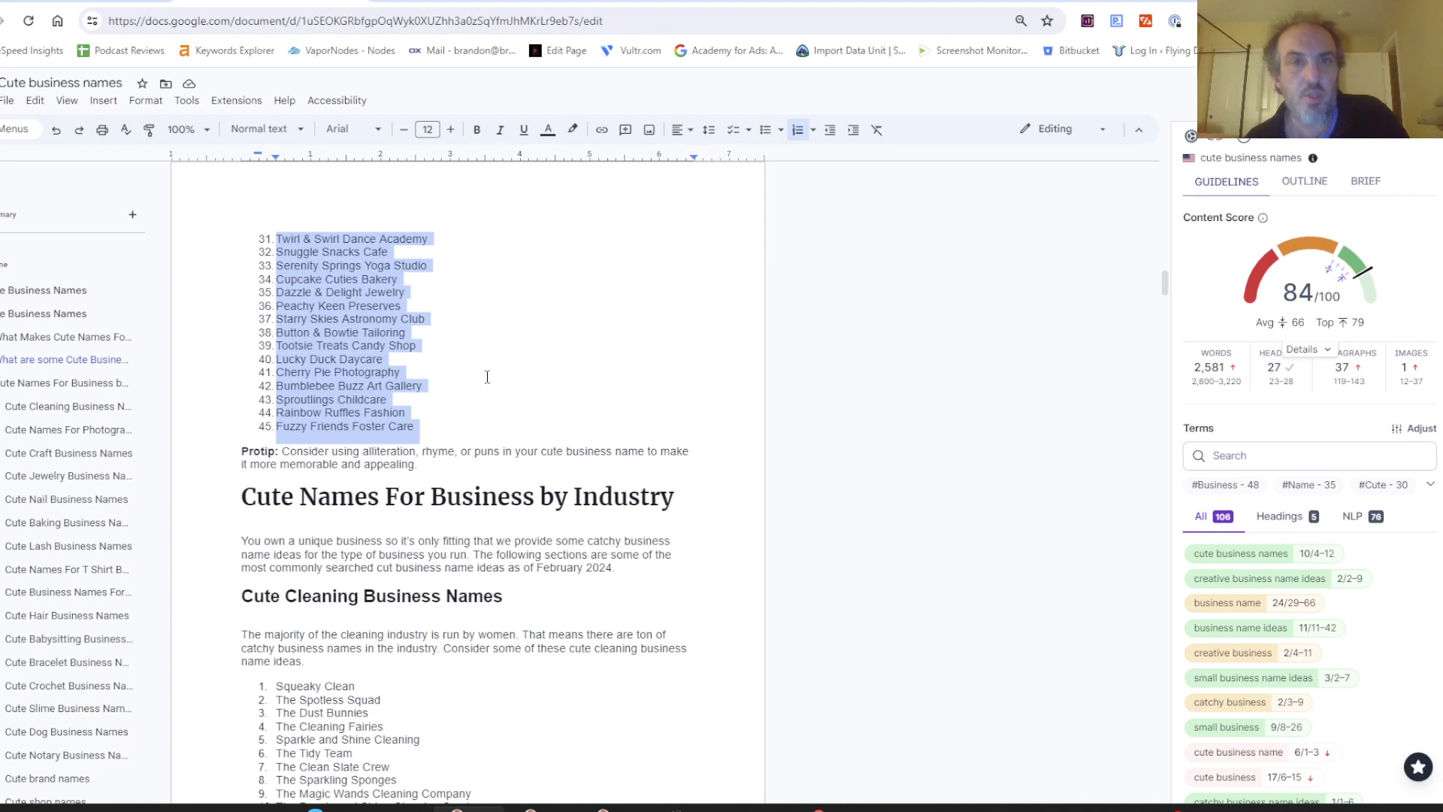
pyautogui.hotkey('ctrl', 't')
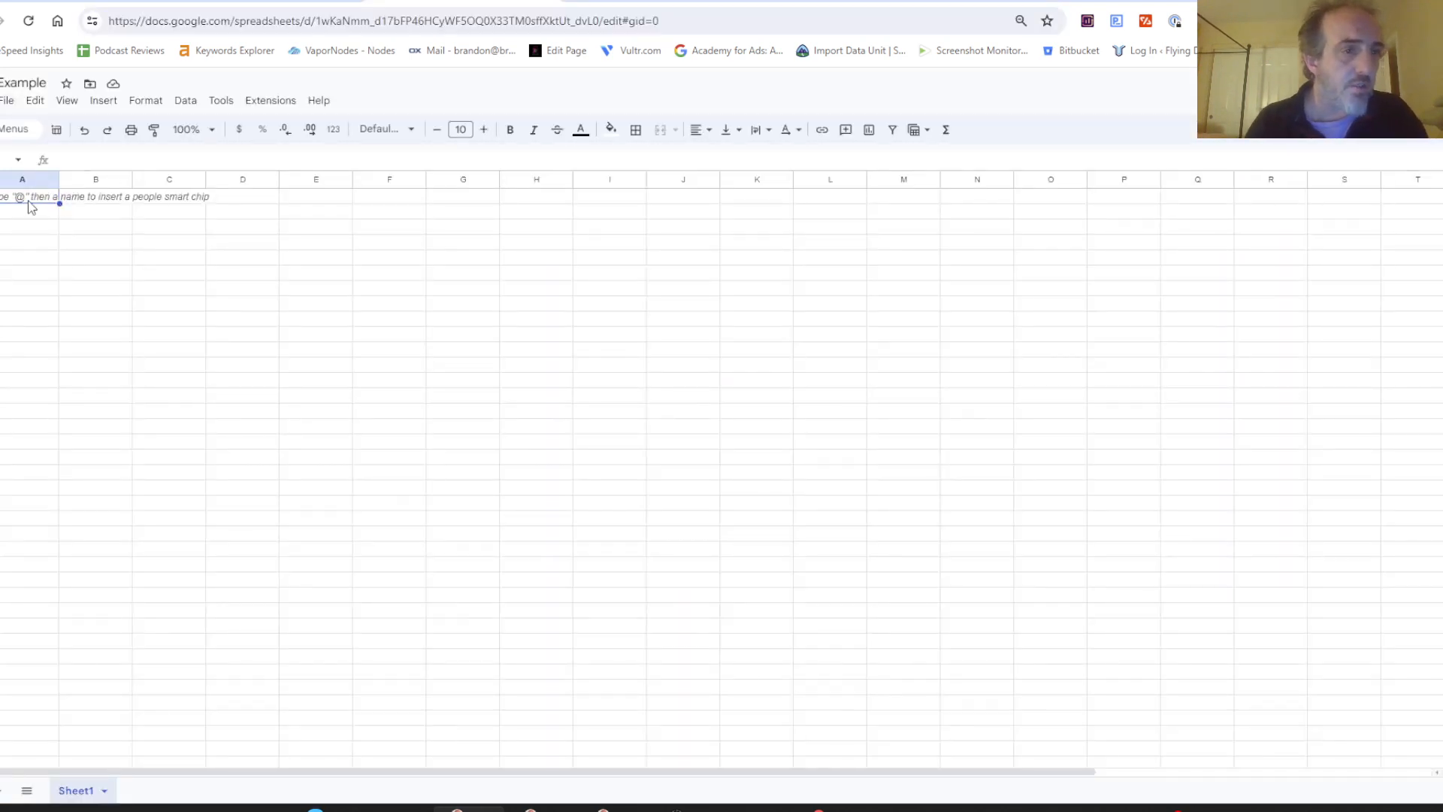
pyautogui.hotkey('ctrl', 'v')
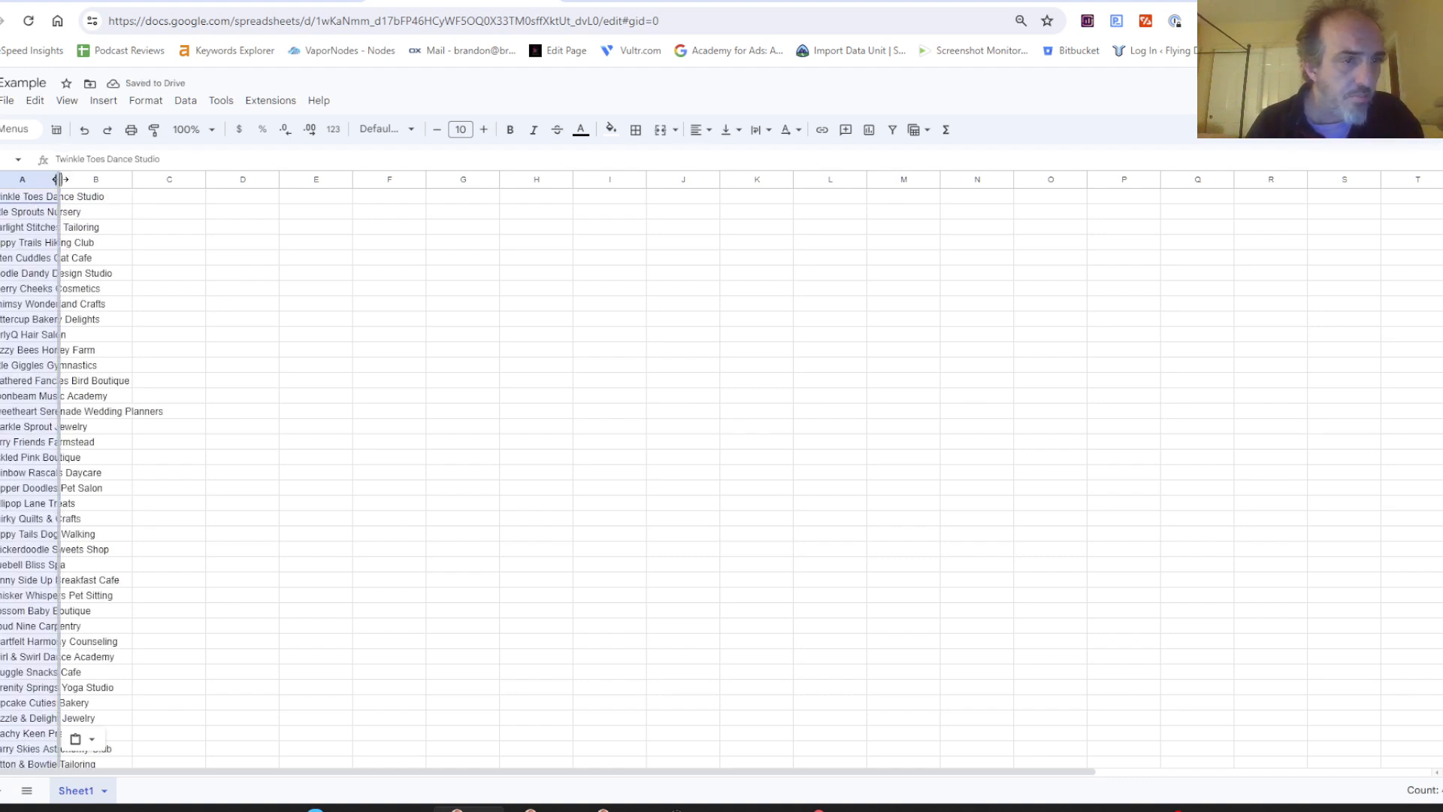
pyautogui.doubleClick(60, 179)
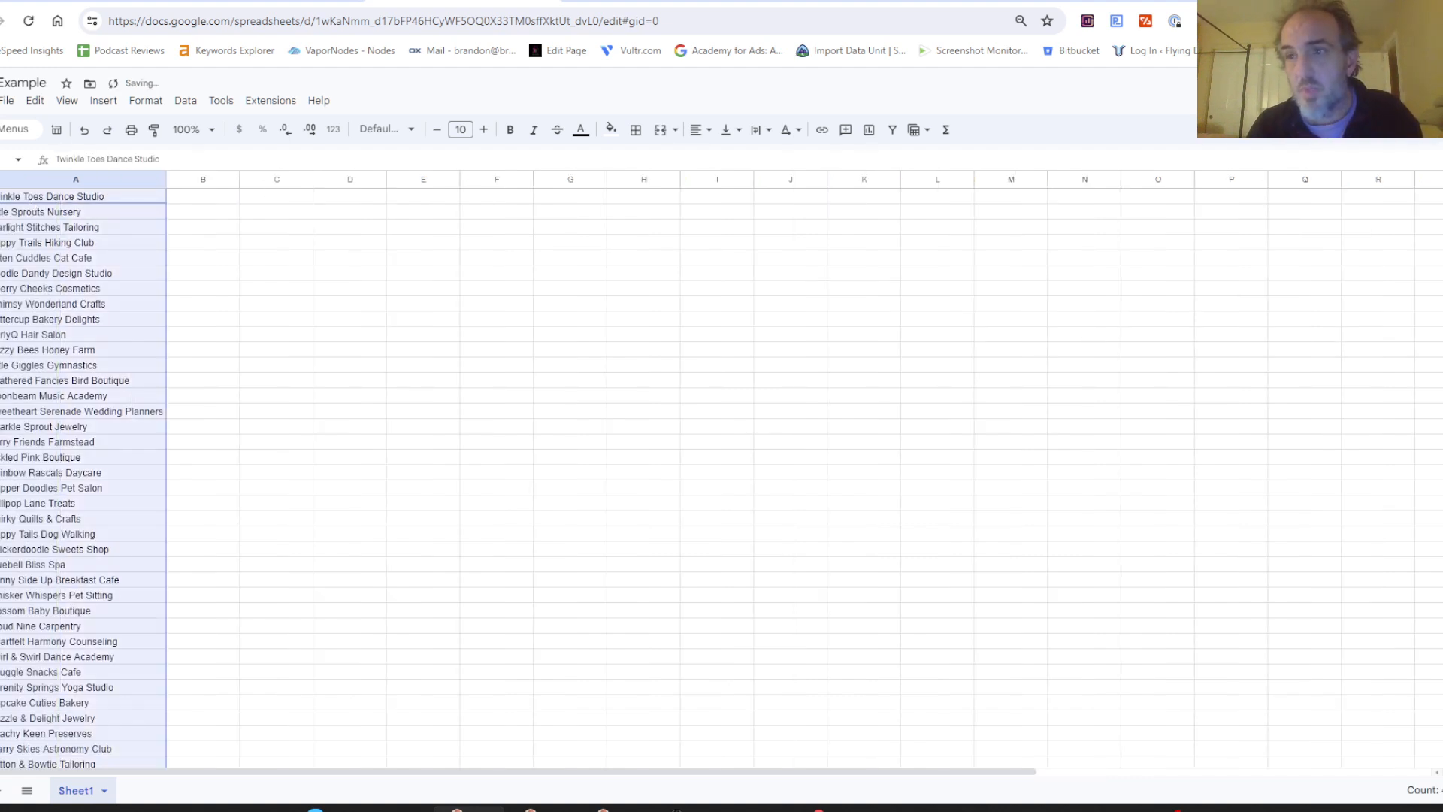
# Step: Copy the list of cute cleaning business names from the document and paste it directly below the last name in column A
pyautogui.scroll(-10, 82, 481)
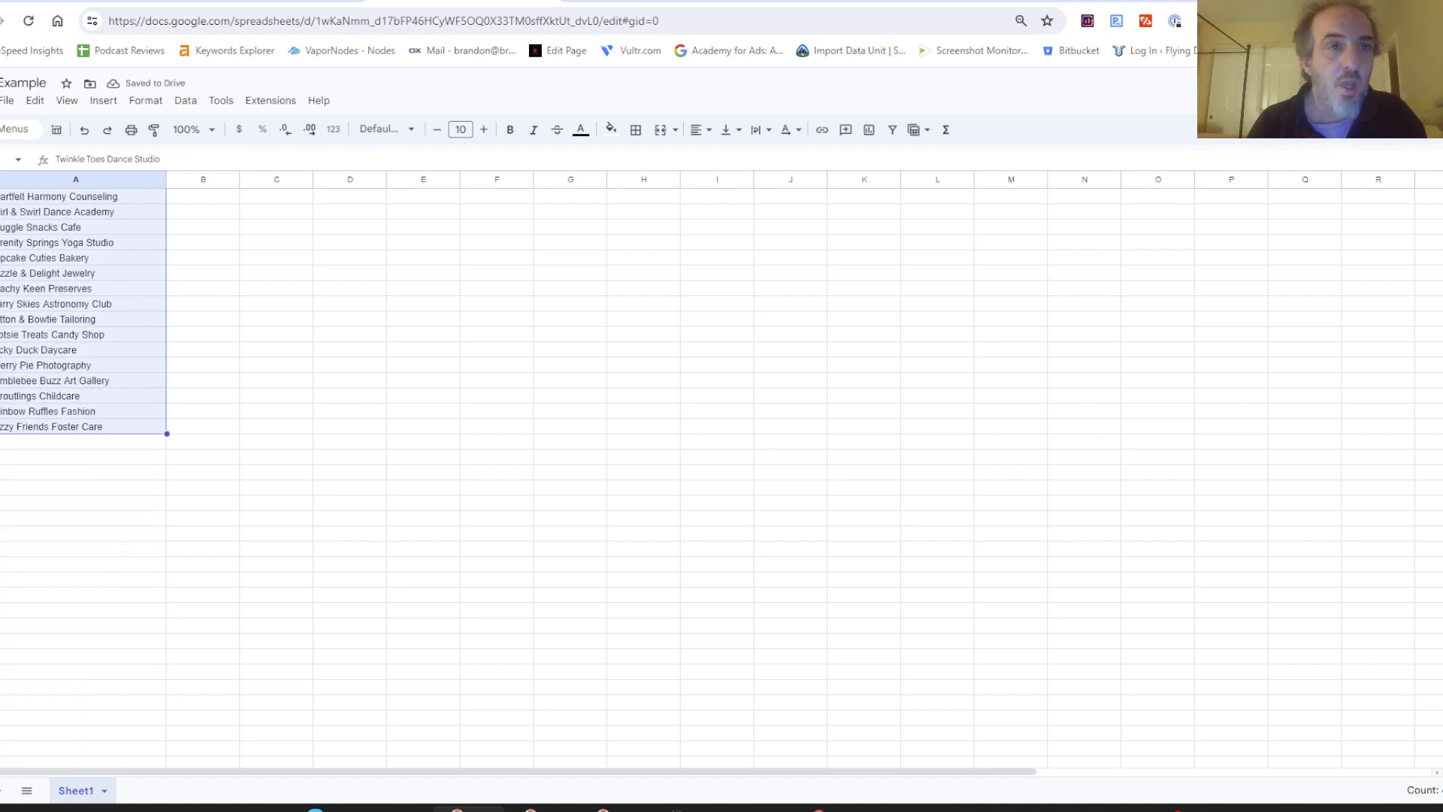
pyautogui.hotkey('ctrl', 'shift', 'Tab')
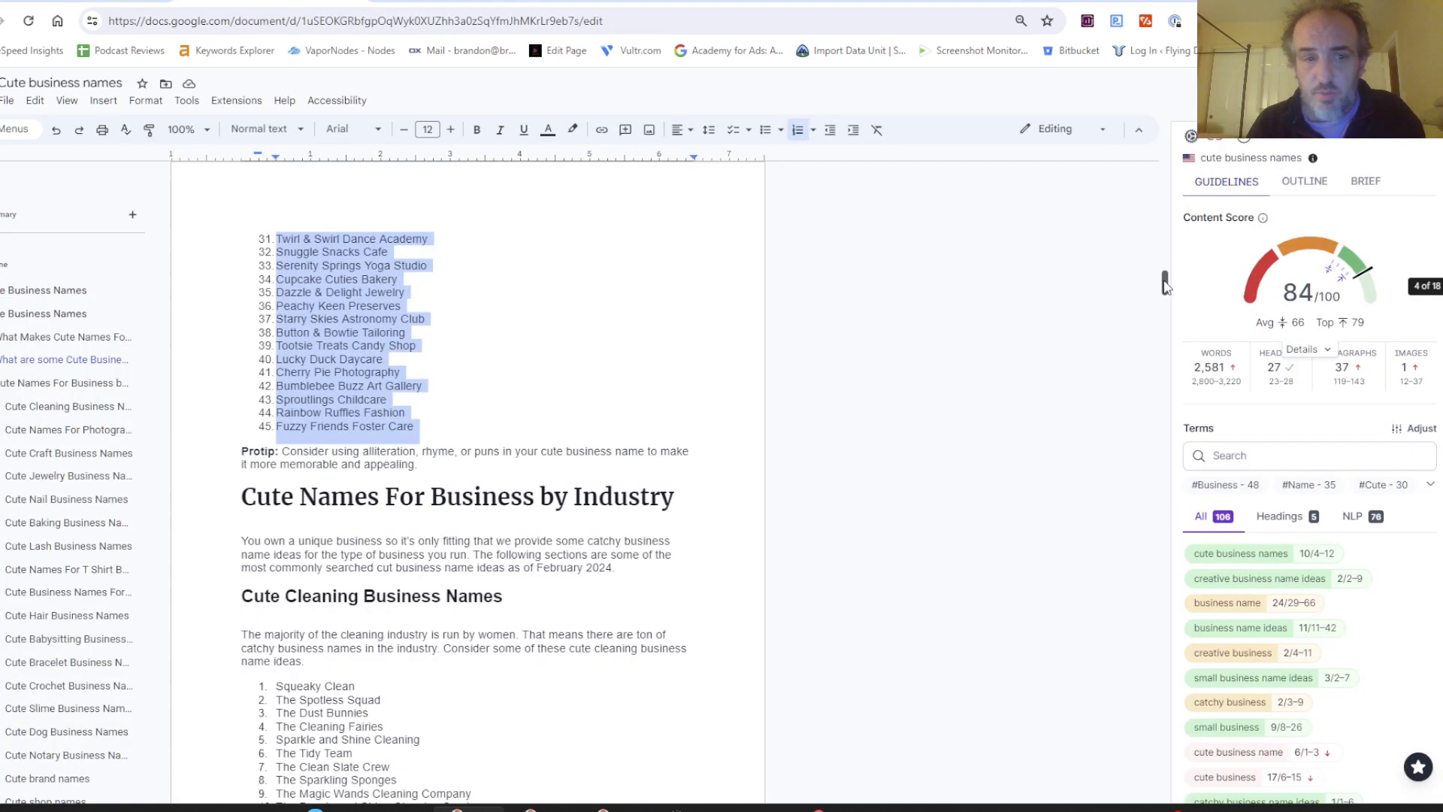
pyautogui.moveTo(1167, 286); pyautogui.dragTo(1168, 299)
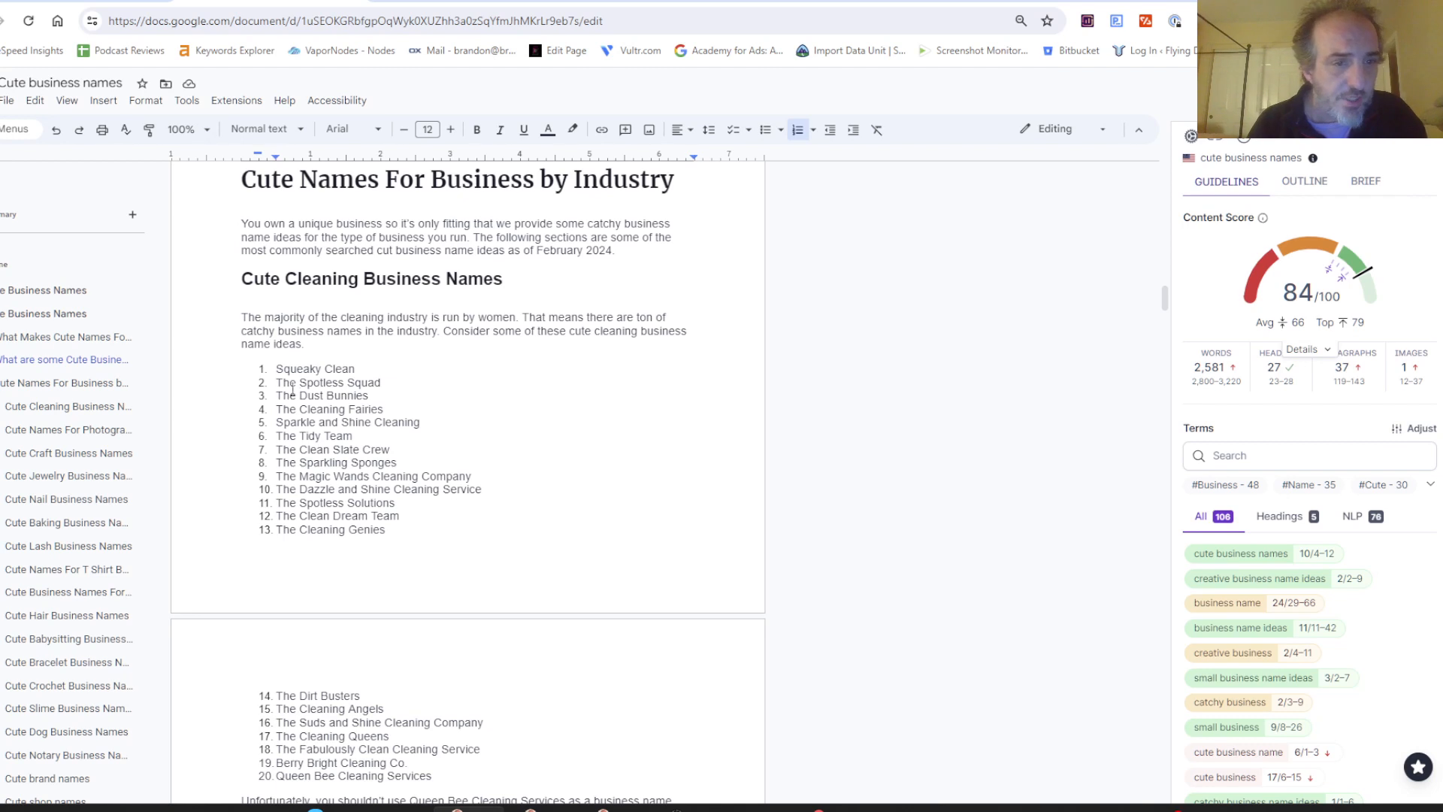
pyautogui.moveTo(278, 370); pyautogui.dragTo(501, 574)
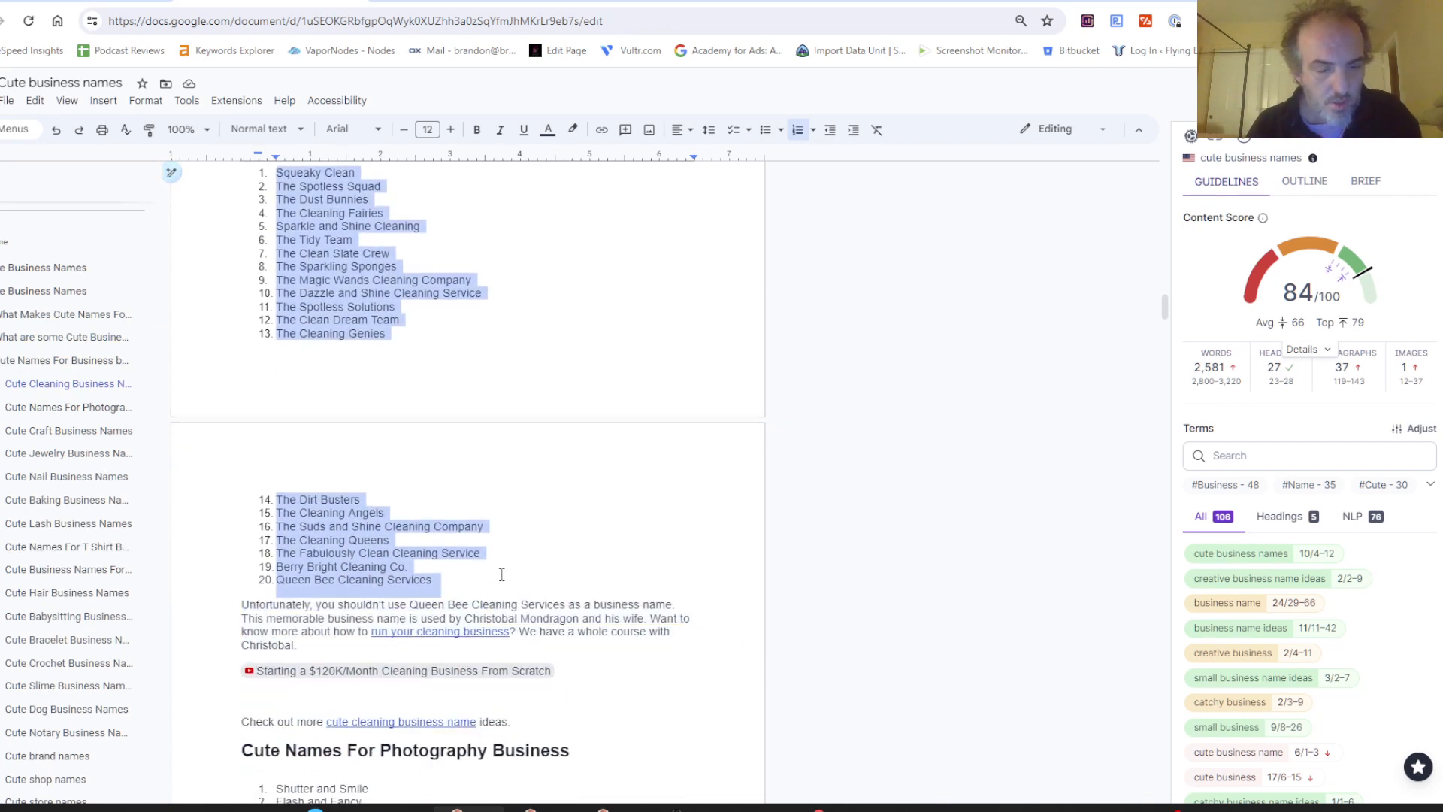
pyautogui.click(462, 0)
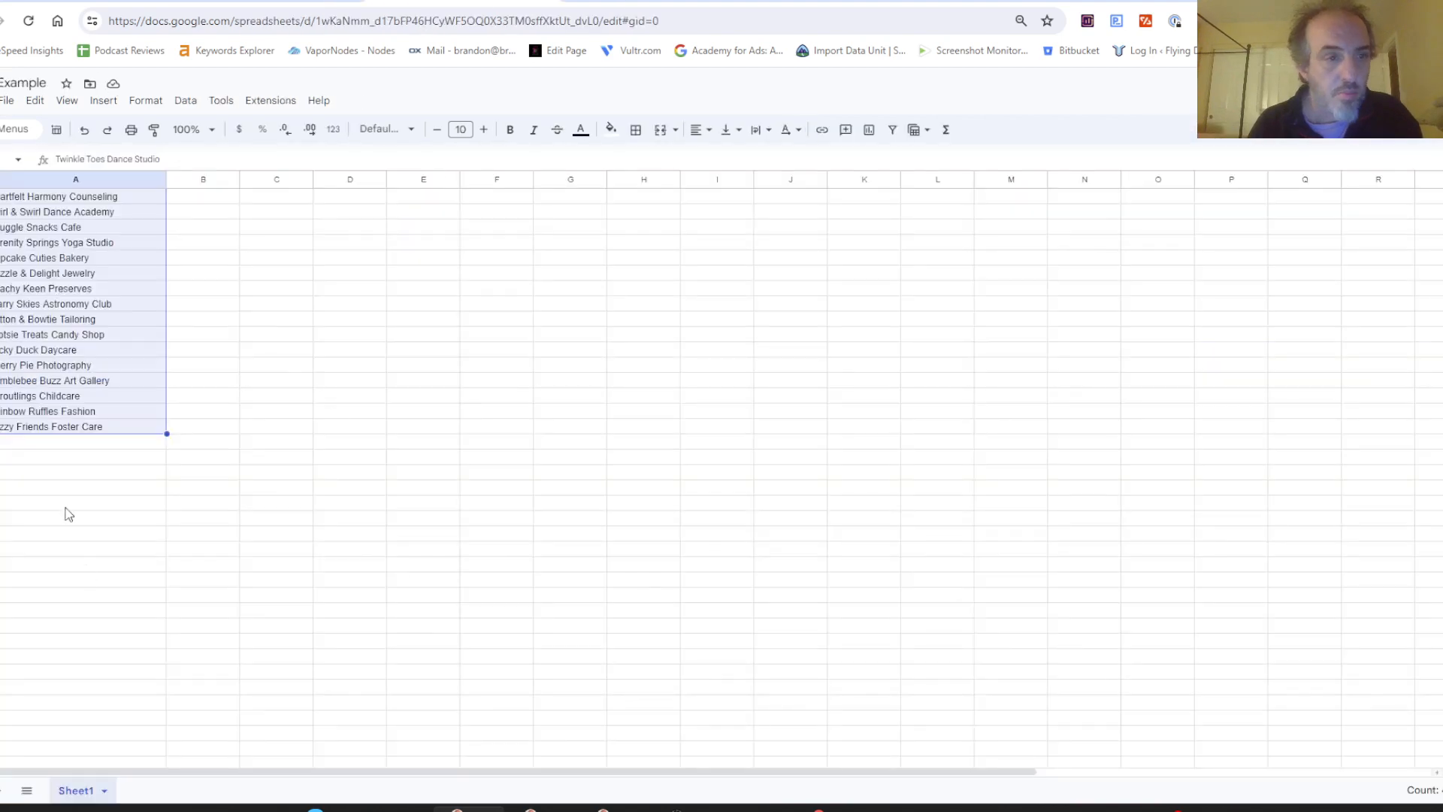
pyautogui.click(75, 448)
pyautogui.write('Squeaky Clean The Spotless Squad The Dust Bunnies The Cleaning Fairies Sparkle and Shine Cleaning The Tidy Team The Clean Slate Crew The Sparkling Sponges The Magic Wands Cleaning Company The Dazzle and Shine Cleaning Service The Spotless Solutions The Clean Dream Team The Cleaning Genies The Dirt Busters The Cleaning Angels The Suds and Shine Cleaning Company The Cleaning Queens The Fabulously Clean Cleaning Service Merry Bright Cleaning Co.')
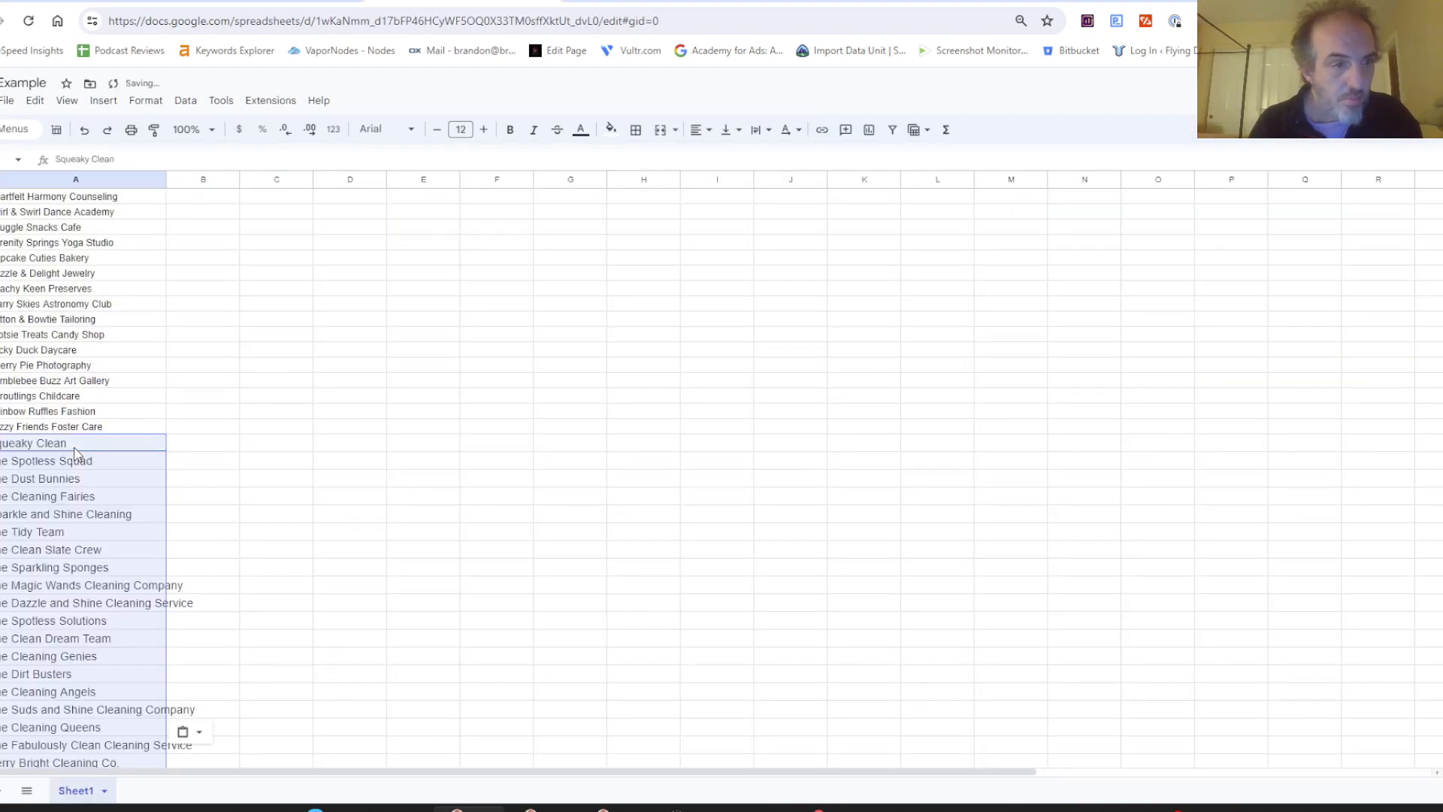
# Step: Append the document's list of cute photography business names to column A, directly below Queen Bee Cleaning Services
pyautogui.click(413, 1)
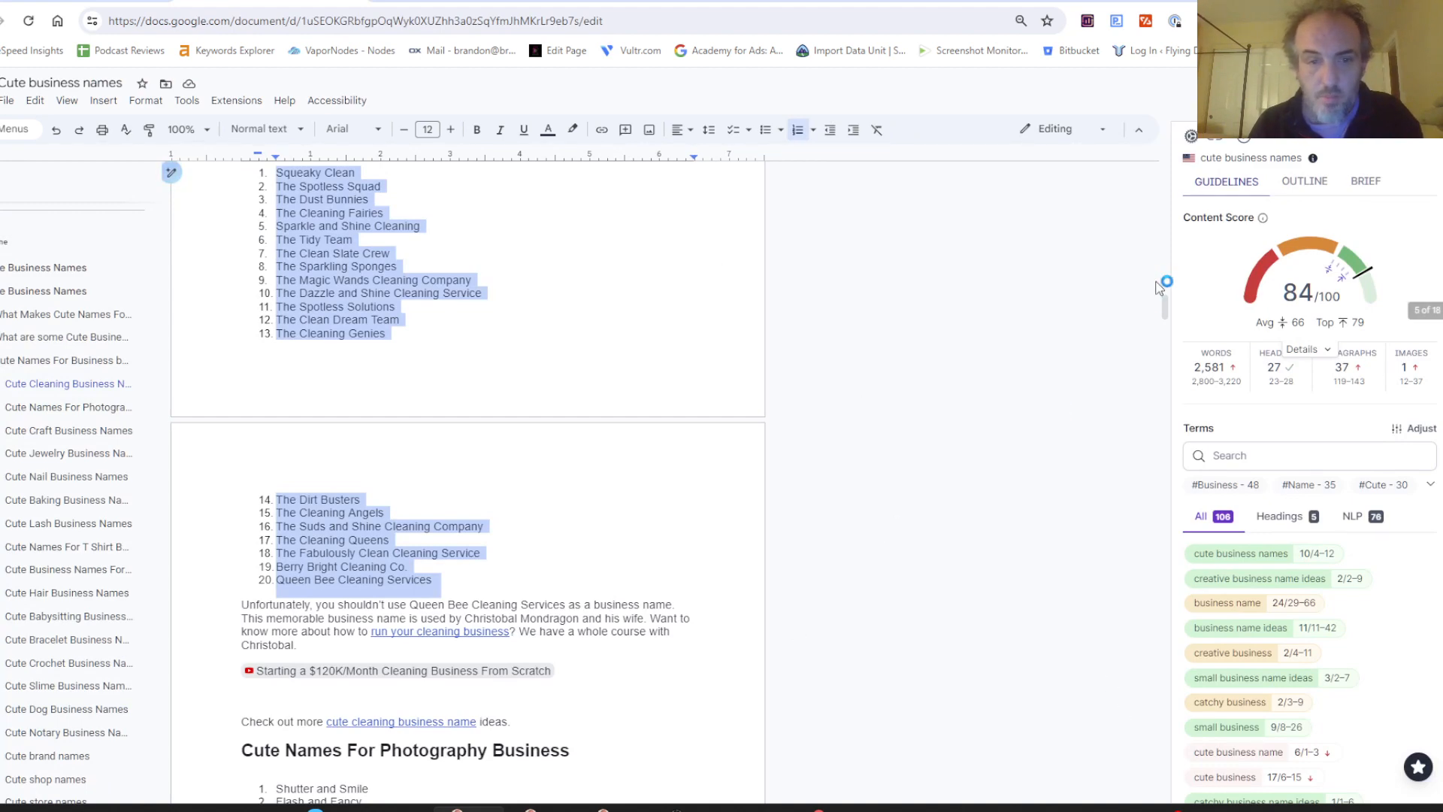
pyautogui.moveTo(1165, 306); pyautogui.dragTo(1174, 327)
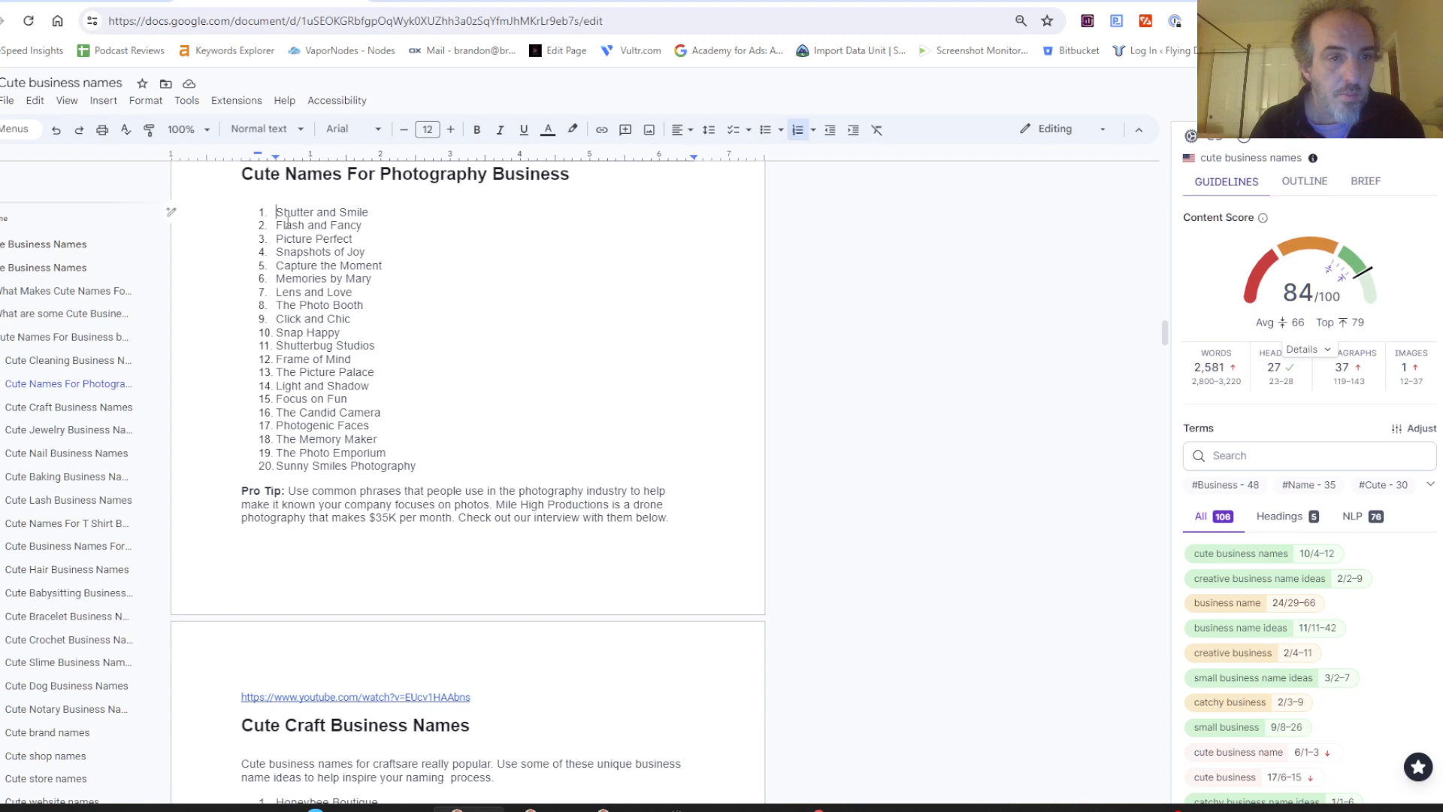
pyautogui.moveTo(287, 222); pyautogui.dragTo(438, 466)
pyautogui.hotkey('ctrl', 'c')
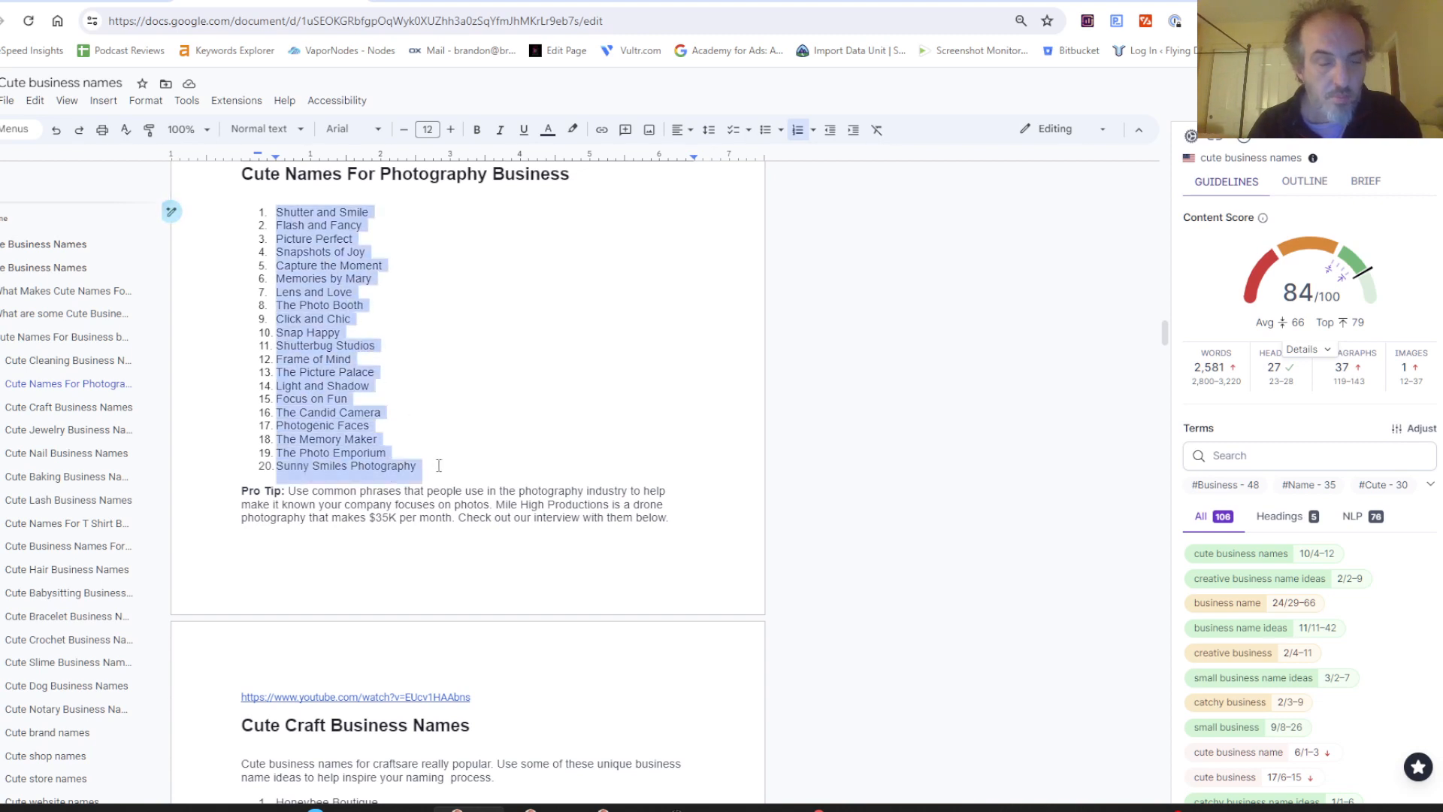
pyautogui.hotkey('ctrl', 'Tab')
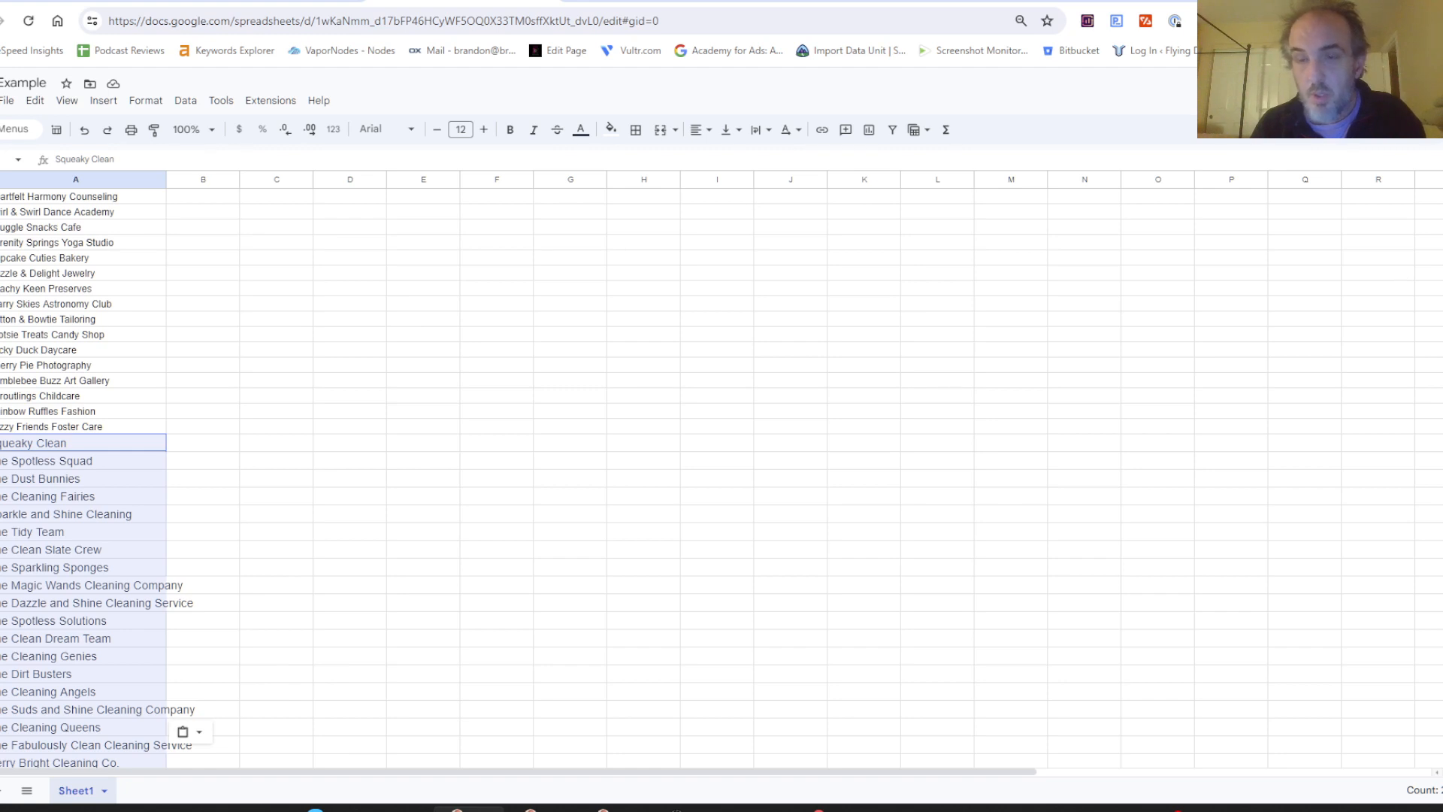
pyautogui.scroll(-6, 1304, 246)
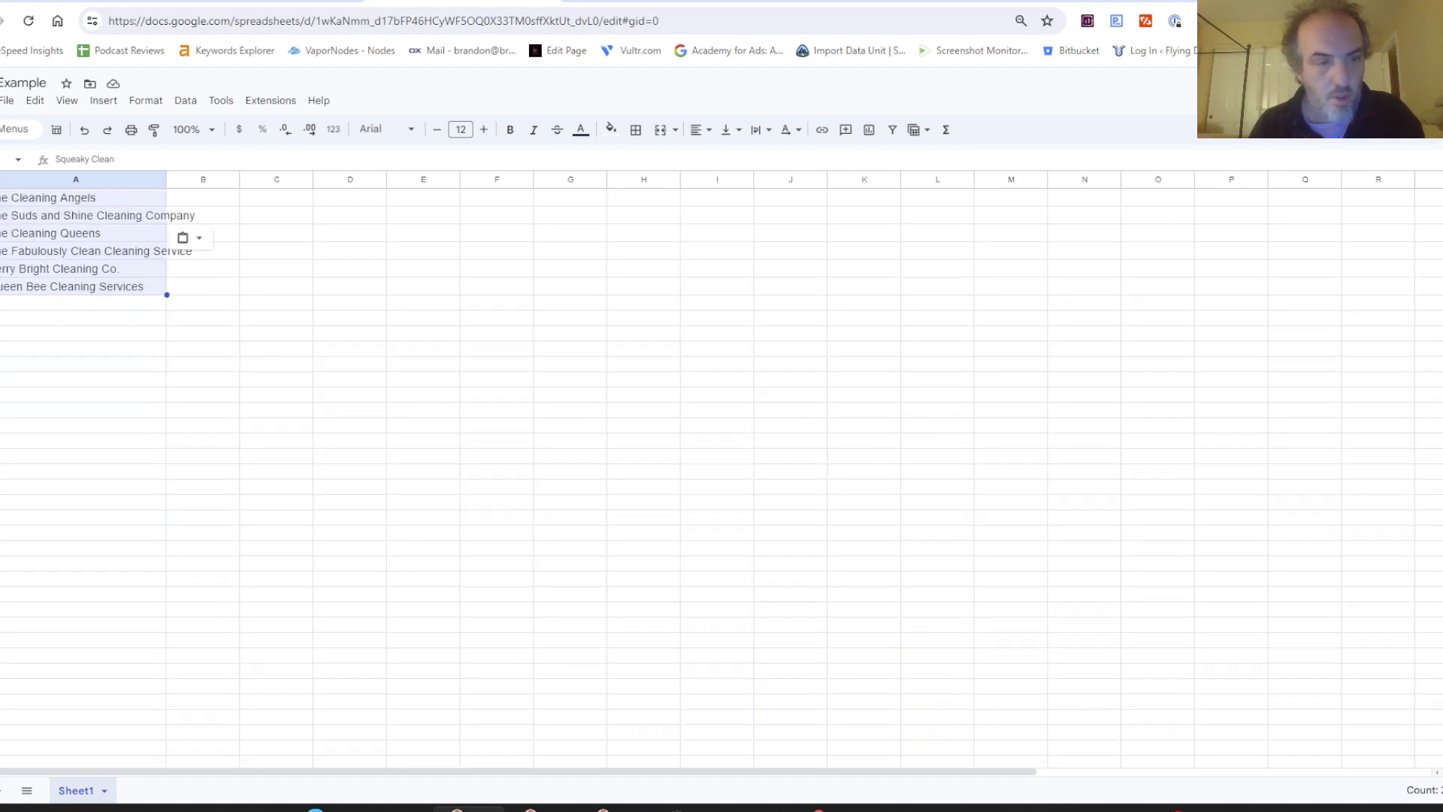
pyautogui.click(62, 304)
pyautogui.hotkey('ctrl', 'v')
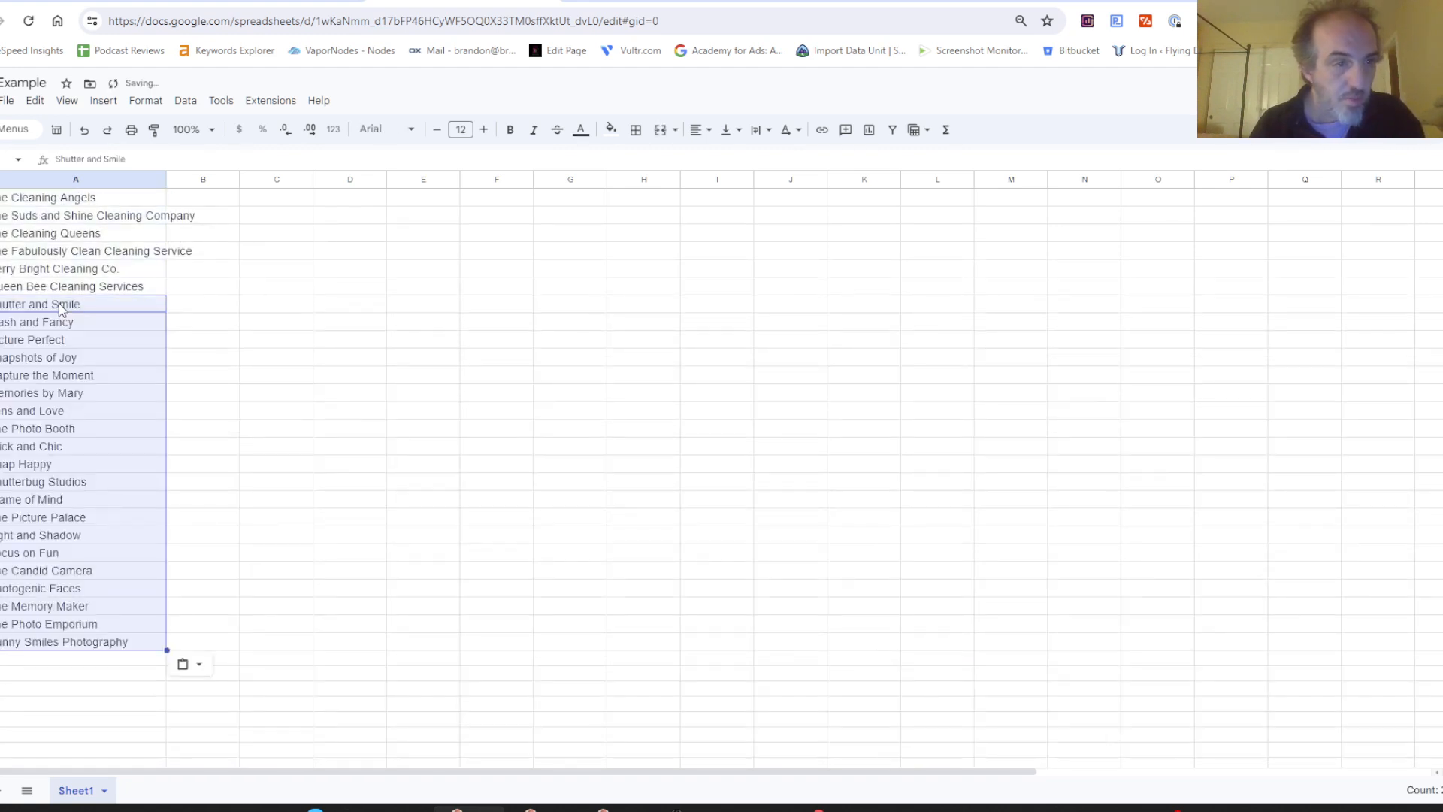
# Step: Copy the cute craft business names from the document into column A, starting right under Sunny Smiles Photography
pyautogui.hotkey('ctrl', 'Tab')
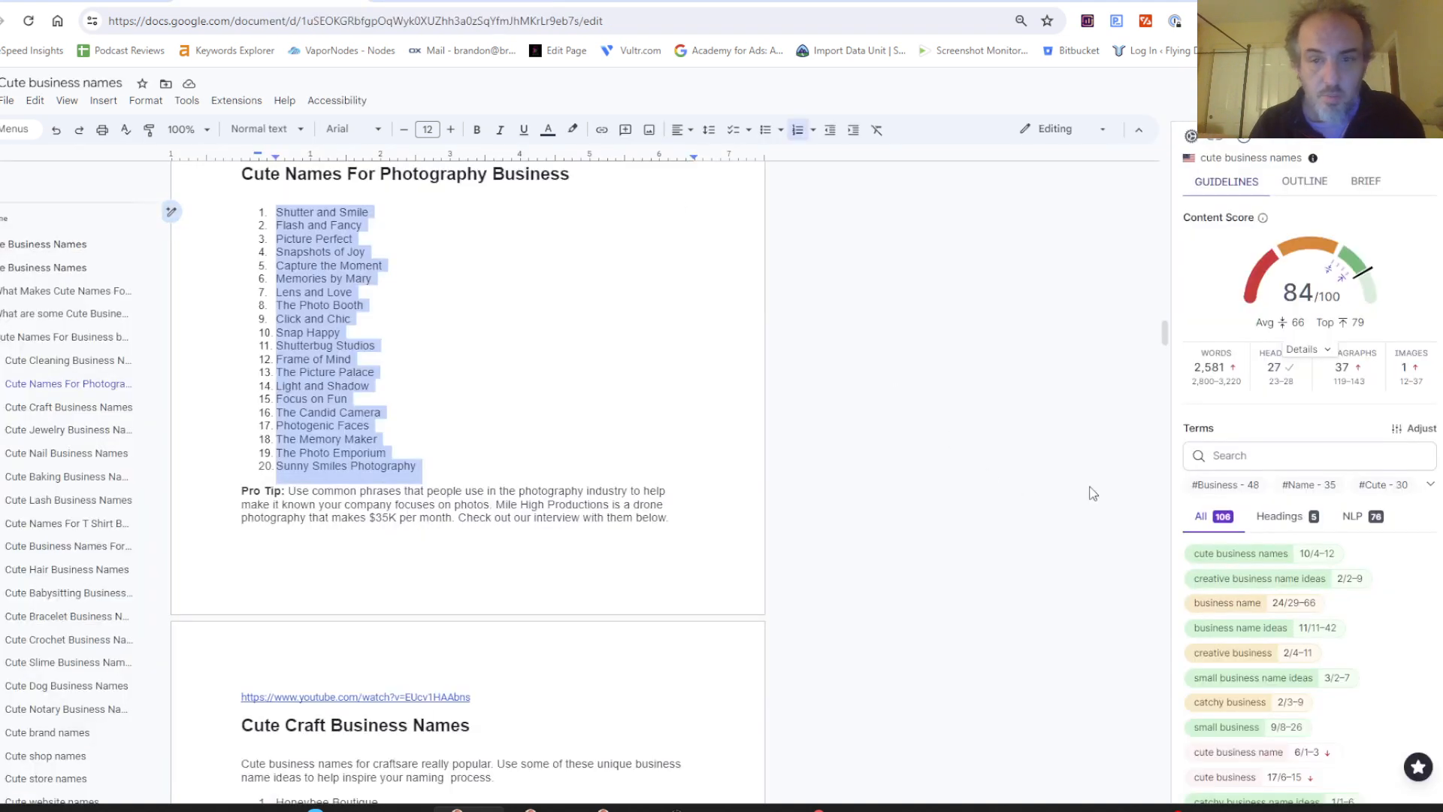
pyautogui.moveTo(1168, 337); pyautogui.dragTo(1177, 364)
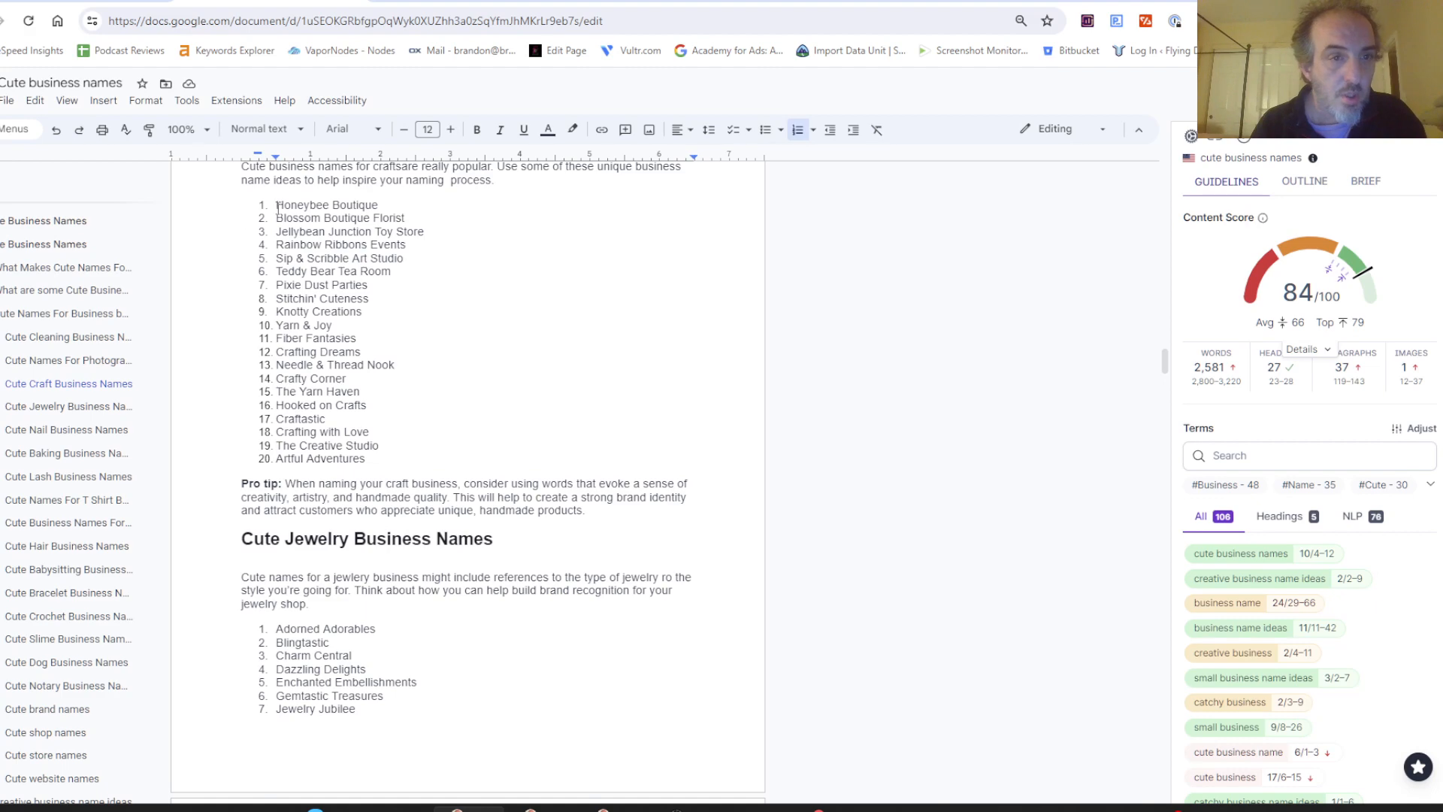
pyautogui.moveTo(278, 208); pyautogui.dragTo(372, 462)
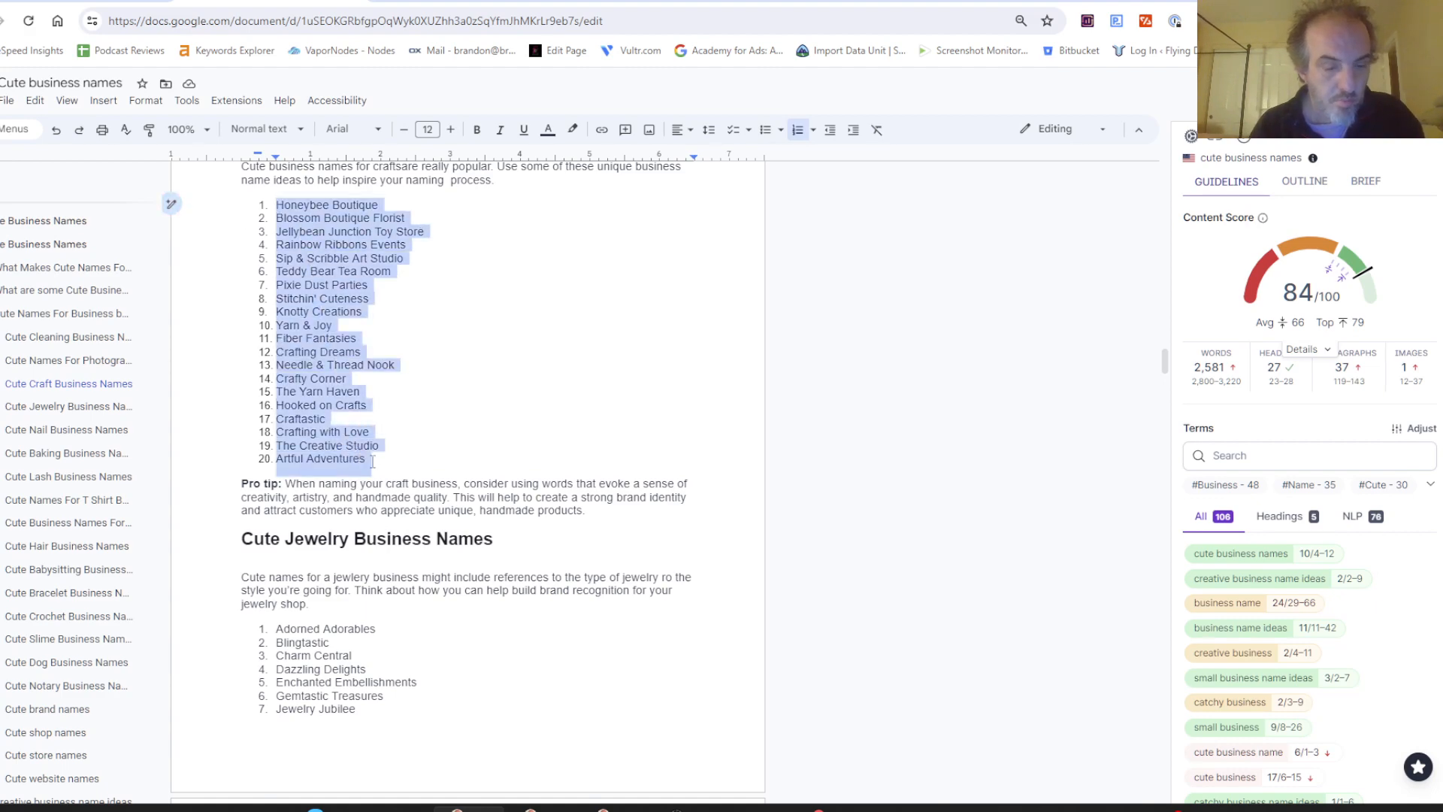
pyautogui.click(456, 1)
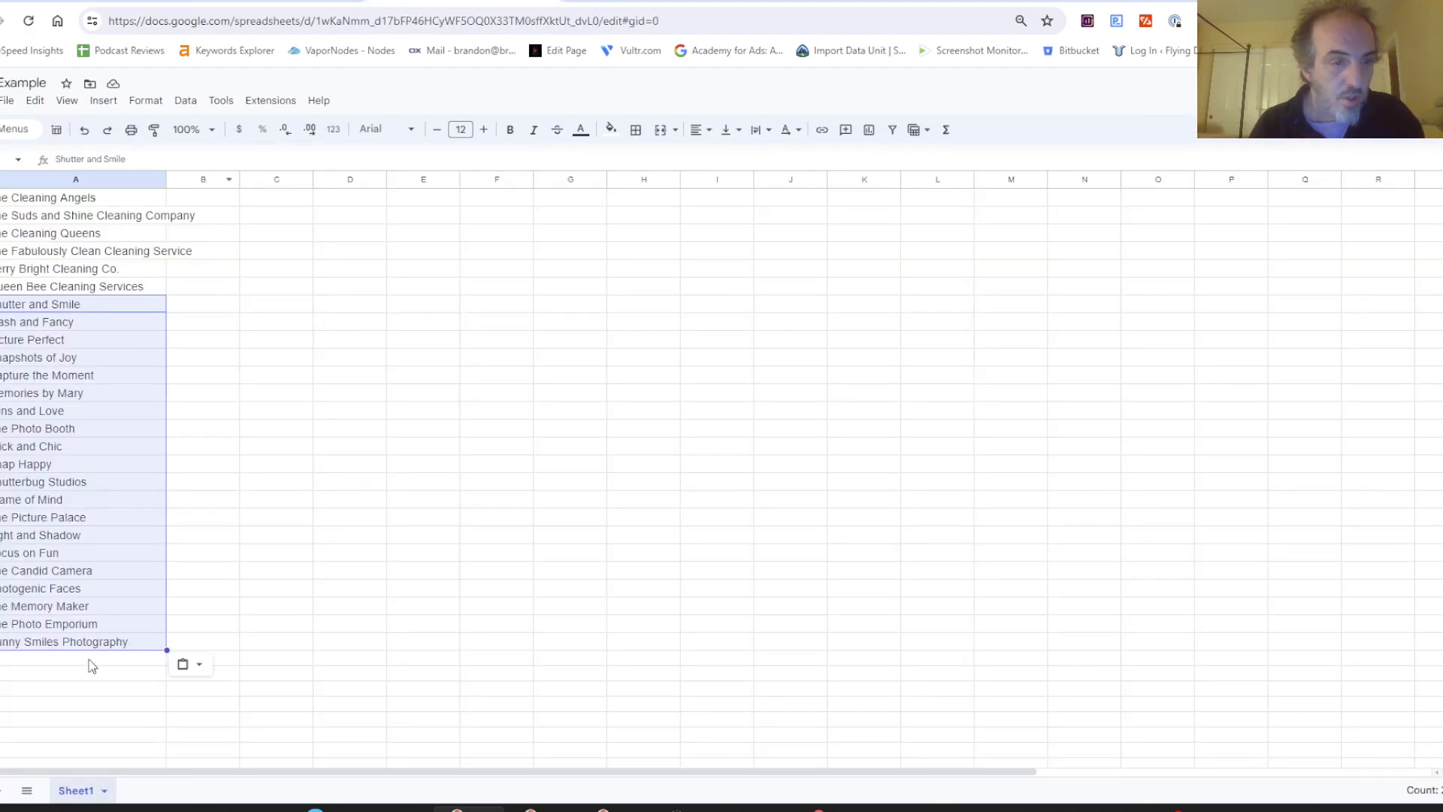
pyautogui.click(87, 662)
pyautogui.hotkey('ctrl', 'v')
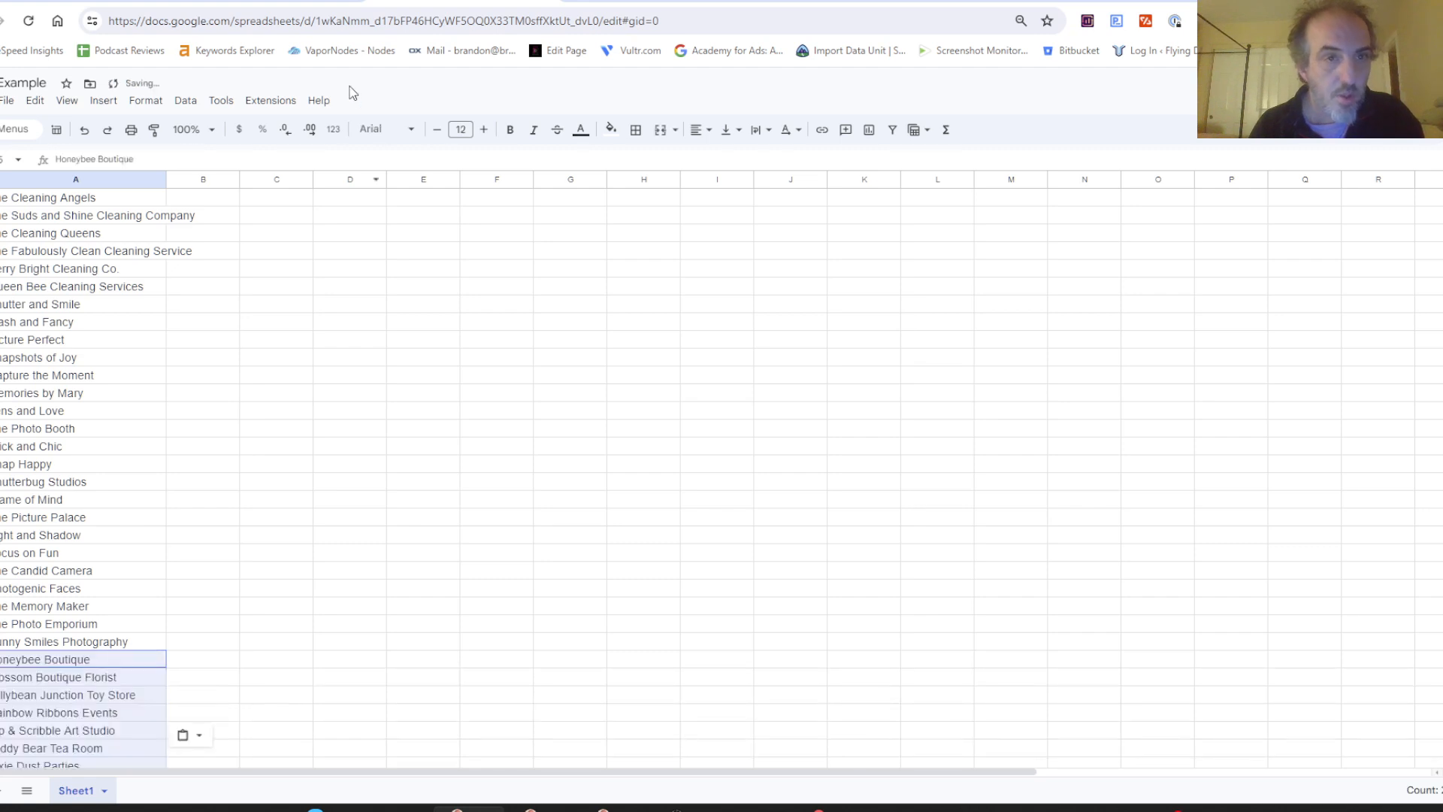
# Step: Copy the cute jewelry business names from the document and paste them into column A, directly below Artful Adventures
pyautogui.click(272, 2)
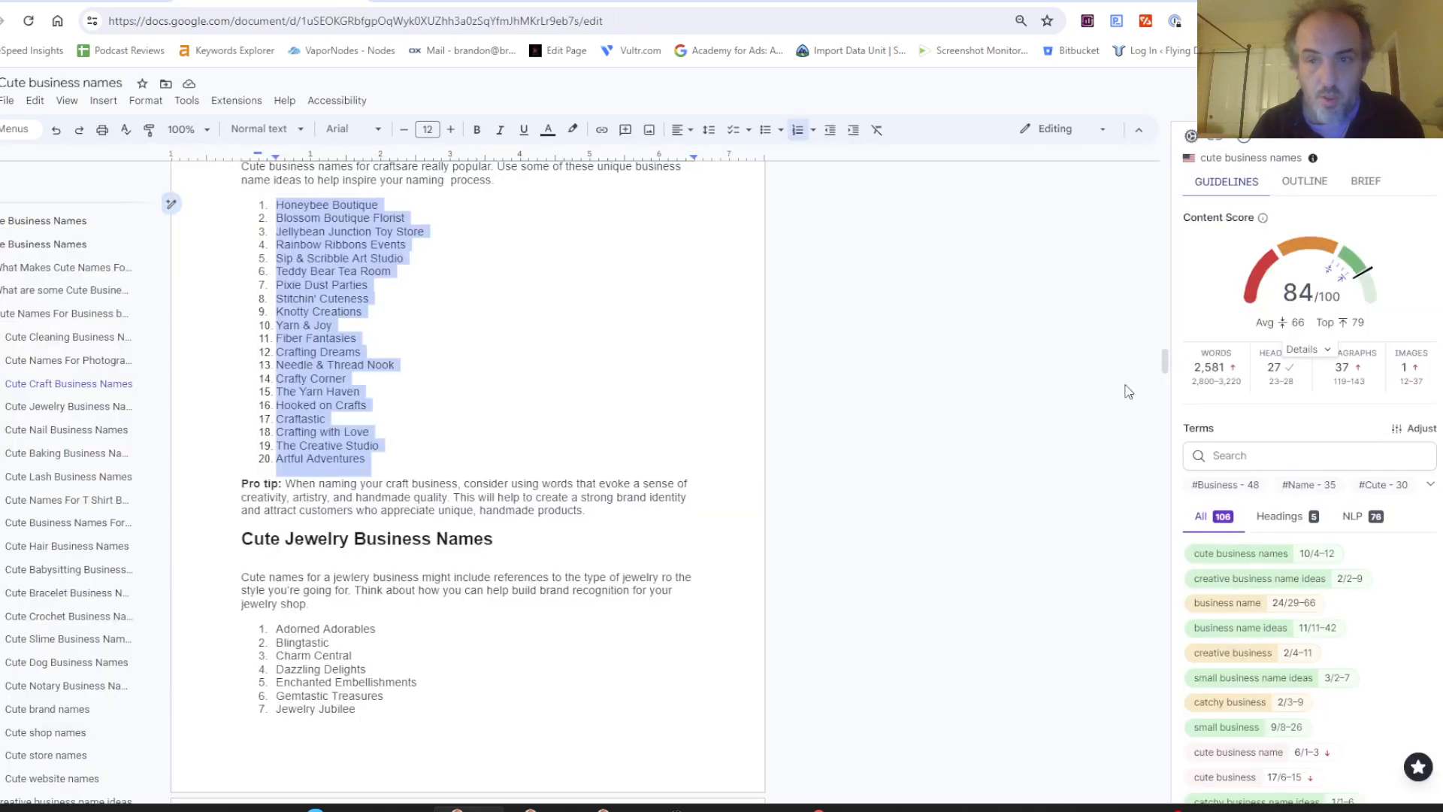
pyautogui.moveTo(1166, 363); pyautogui.dragTo(1165, 374)
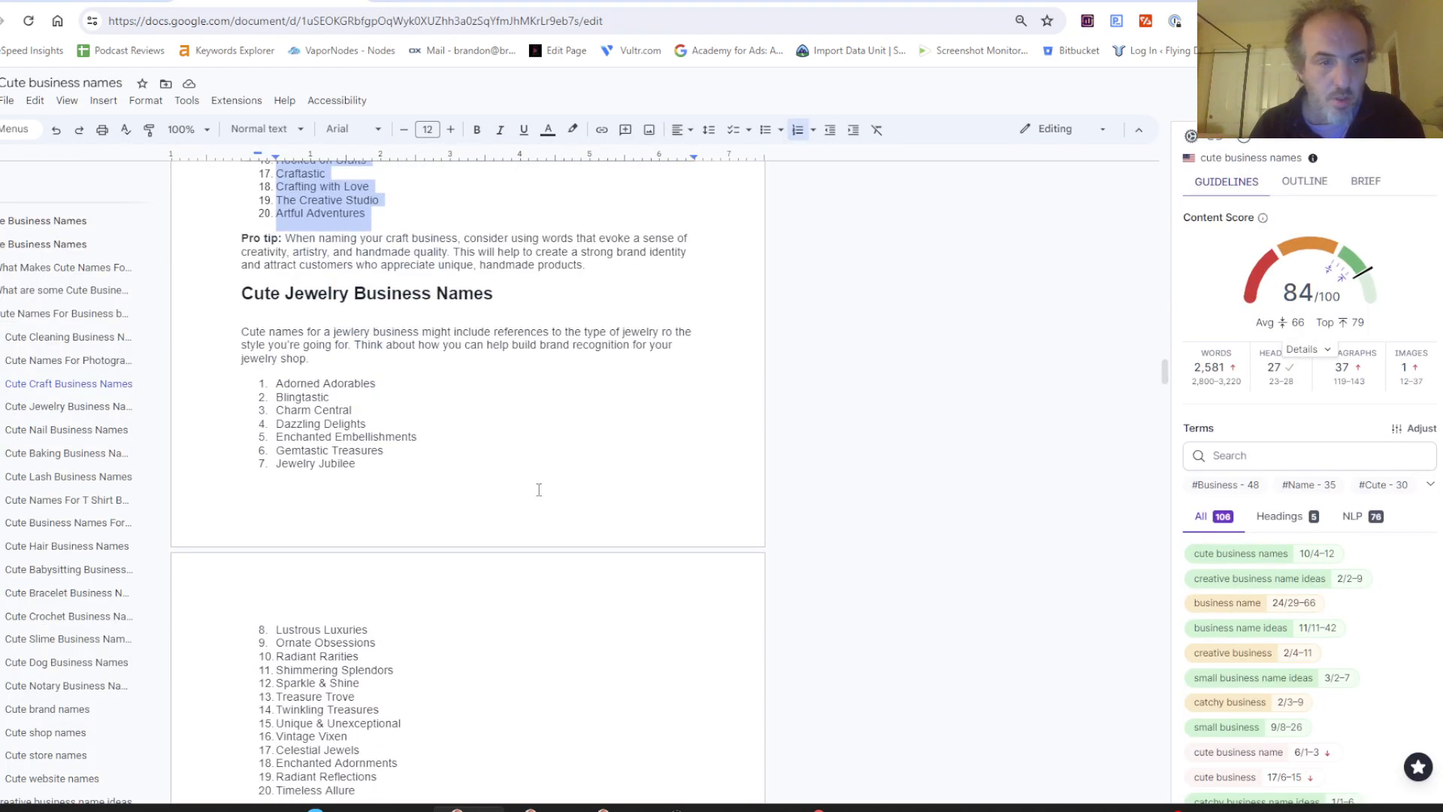
pyautogui.moveTo(275, 384); pyautogui.dragTo(382, 573)
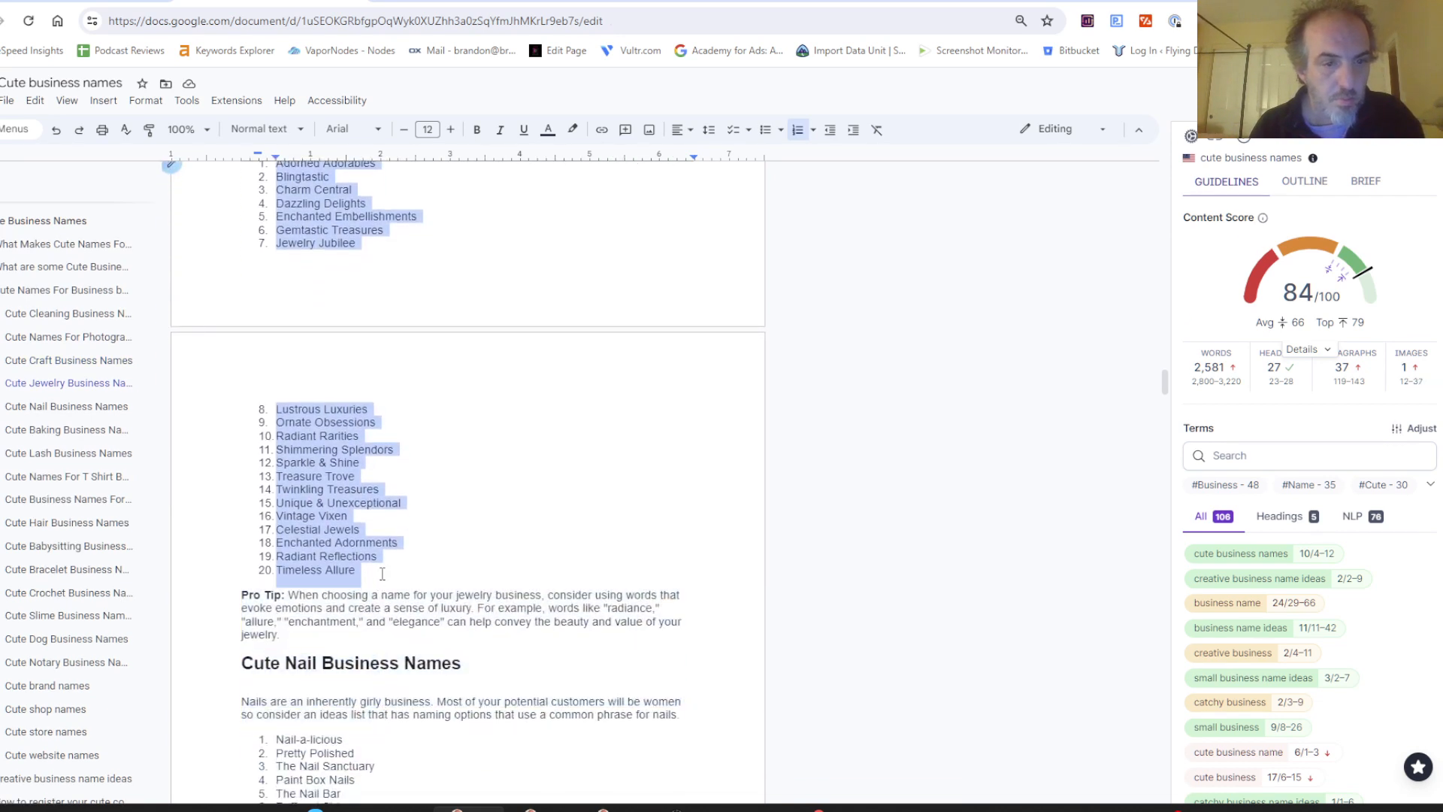
pyautogui.hotkey('ctrl', 'Tab')
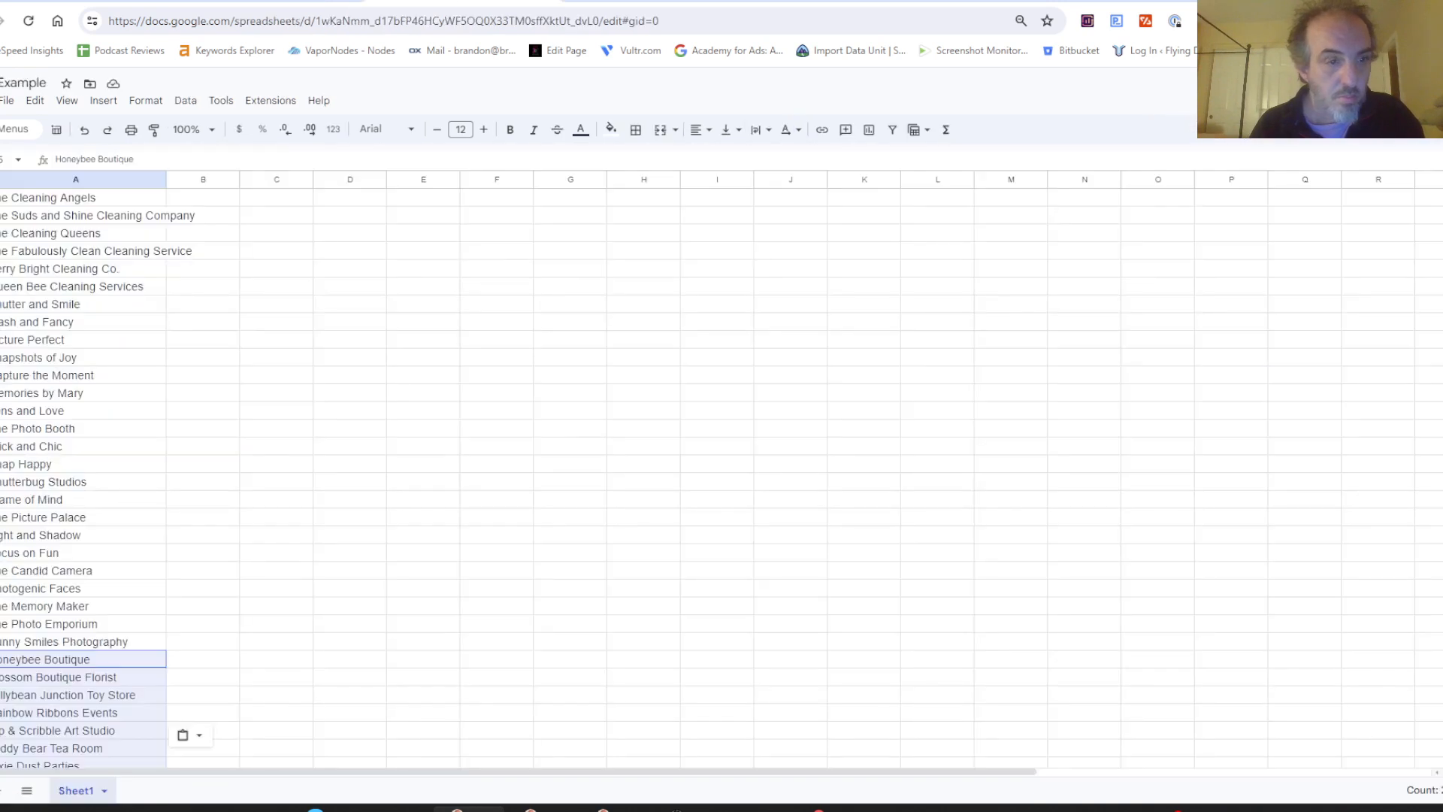
pyautogui.click(242, 660)
pyautogui.press('Down')
pyautogui.press('Down')
pyautogui.press('Down')
pyautogui.press('Down')
pyautogui.press('Down')
pyautogui.press('Down')
pyautogui.press('Down')
pyautogui.press('Down')
pyautogui.press('Down')
pyautogui.press('Down')
pyautogui.press('Down')
pyautogui.press('Down')
pyautogui.press('Down')
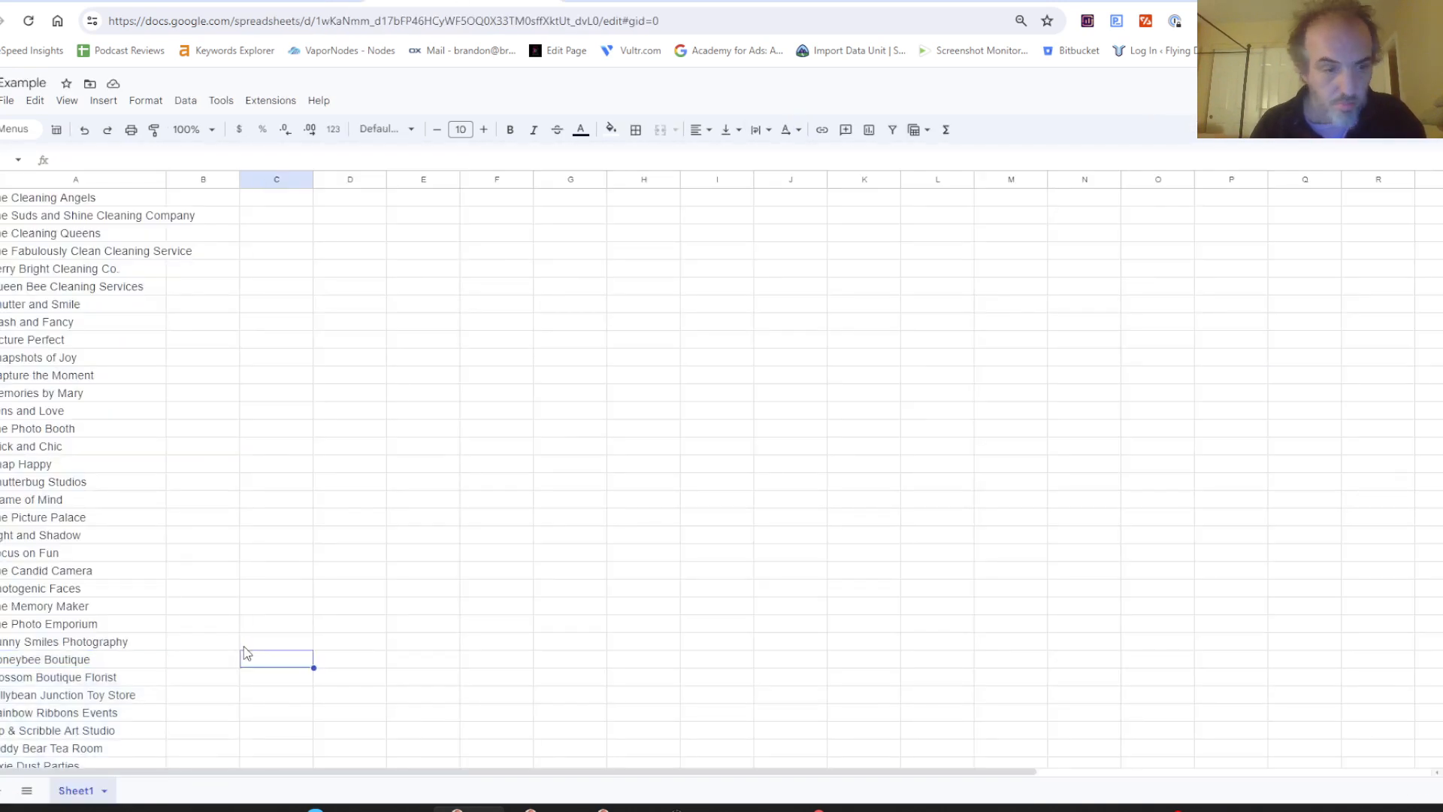
pyautogui.scroll(-5, 247, 652)
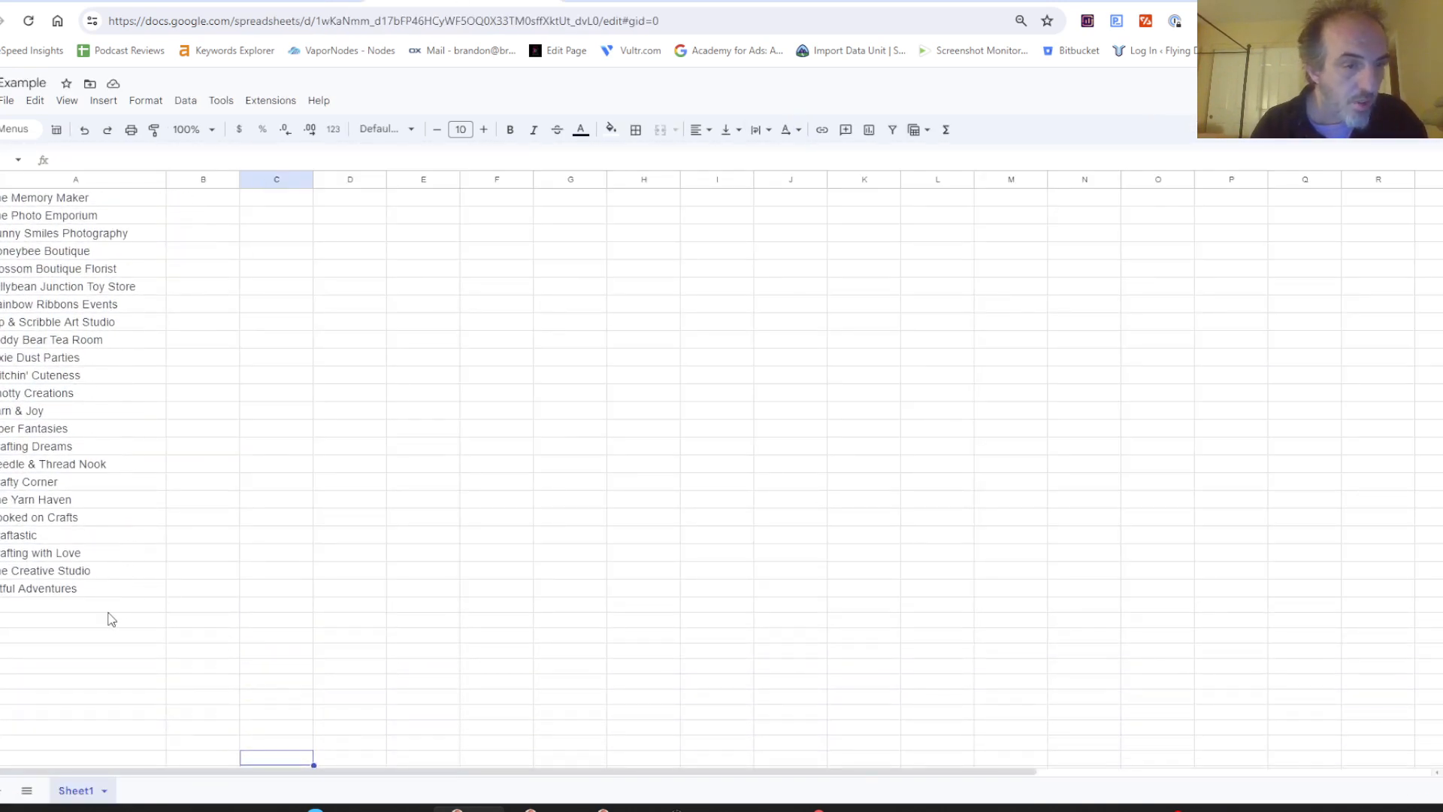
pyautogui.click(108, 609)
pyautogui.hotkey('ctrl', 'v')
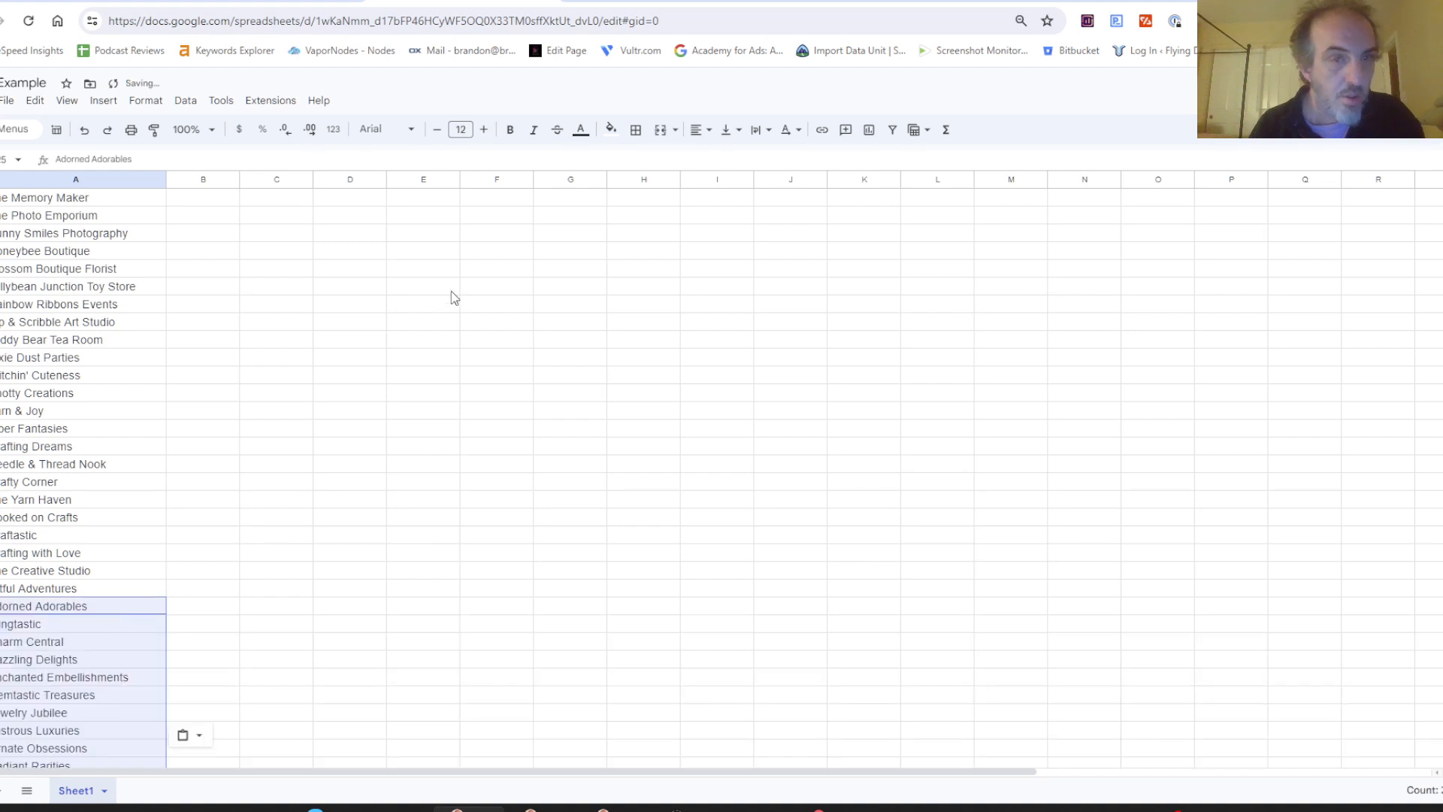
# Step: Copy the cute nail business names from the document and paste them into column A, directly below Timeless Allure
pyautogui.click(316, 1)
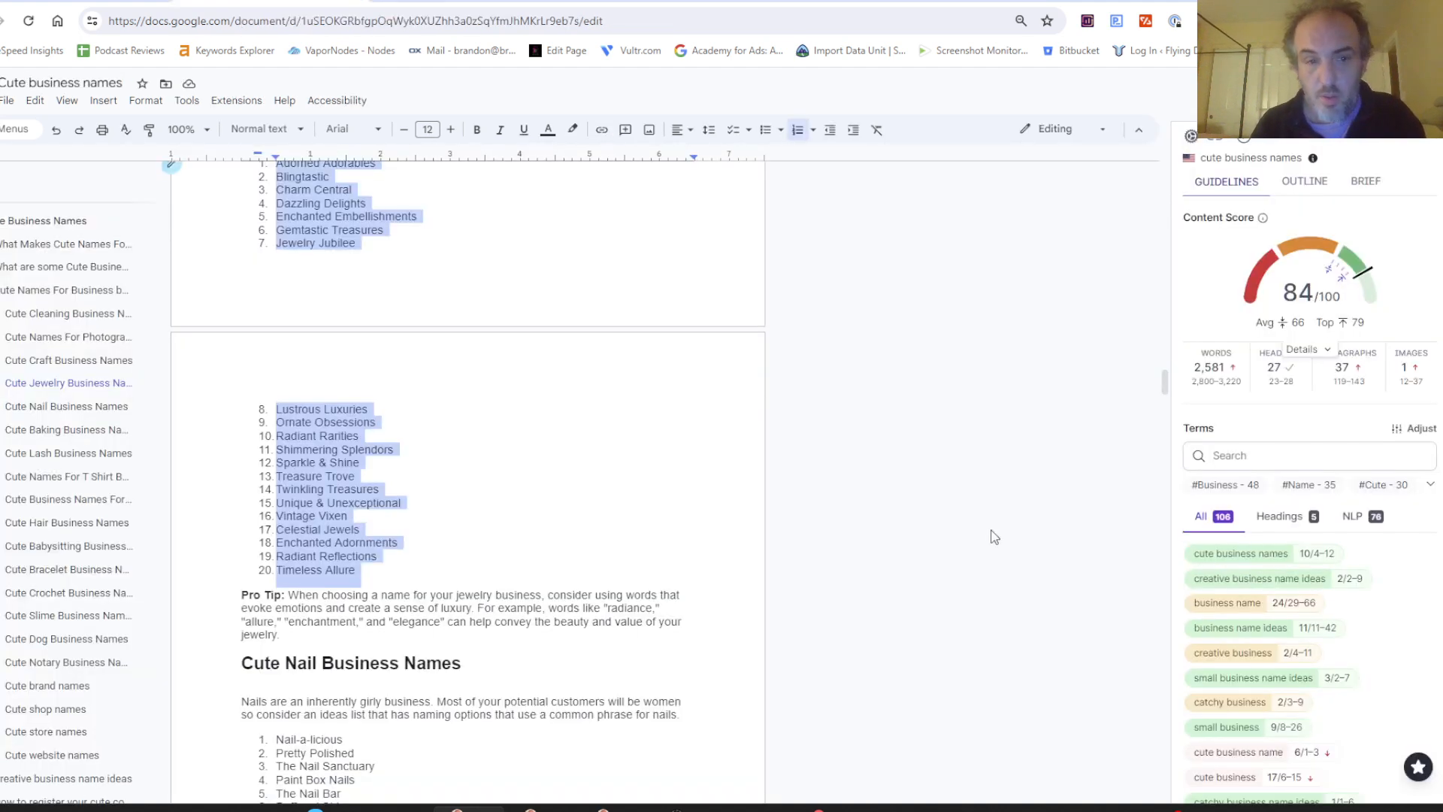
pyautogui.moveTo(1166, 393)
pyautogui.mouseDown()
pyautogui.moveTo(1167, 417)
pyautogui.moveTo(1167, 400)
pyautogui.mouseUp()
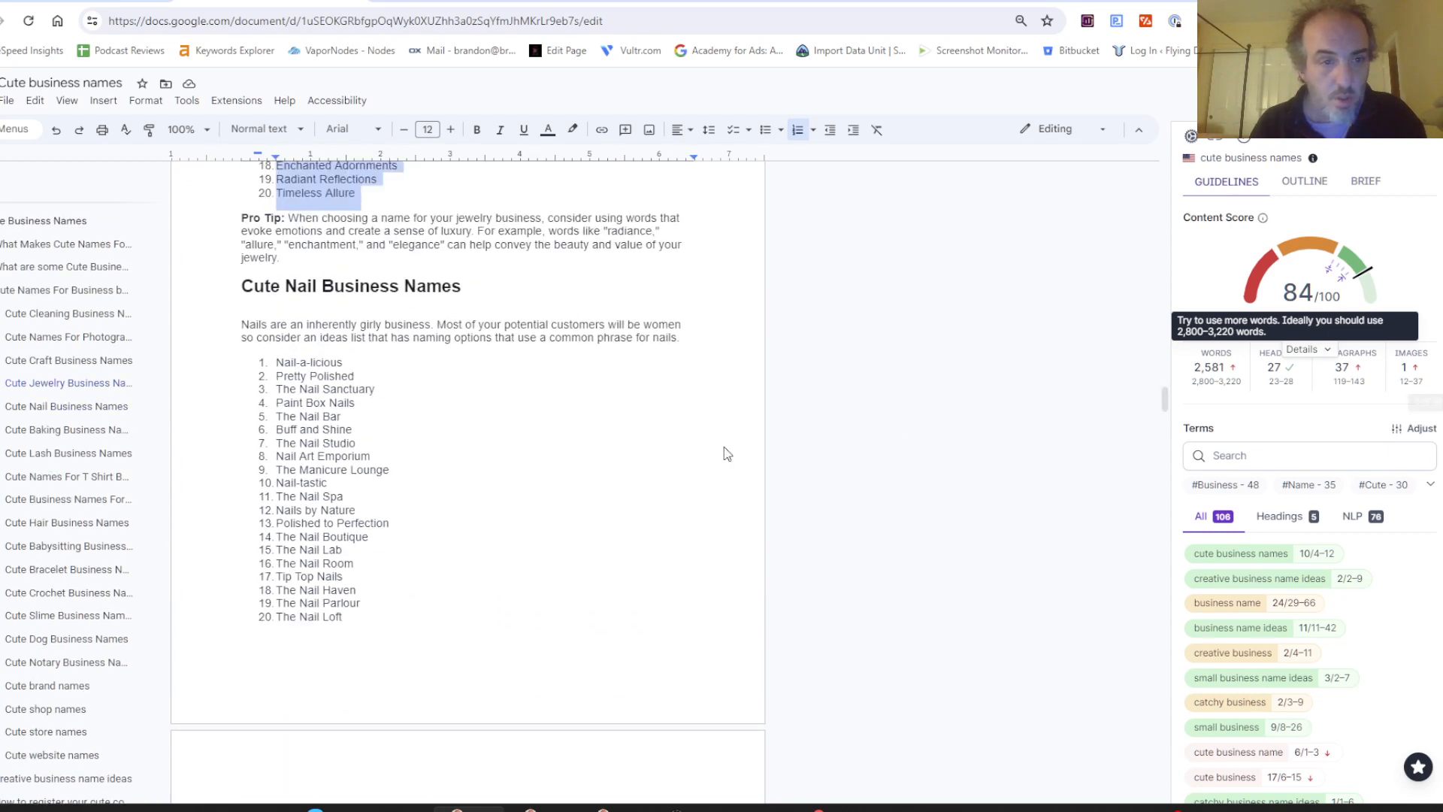
pyautogui.moveTo(272, 362); pyautogui.dragTo(376, 634)
pyautogui.hotkey('ctrl', 'Tab')
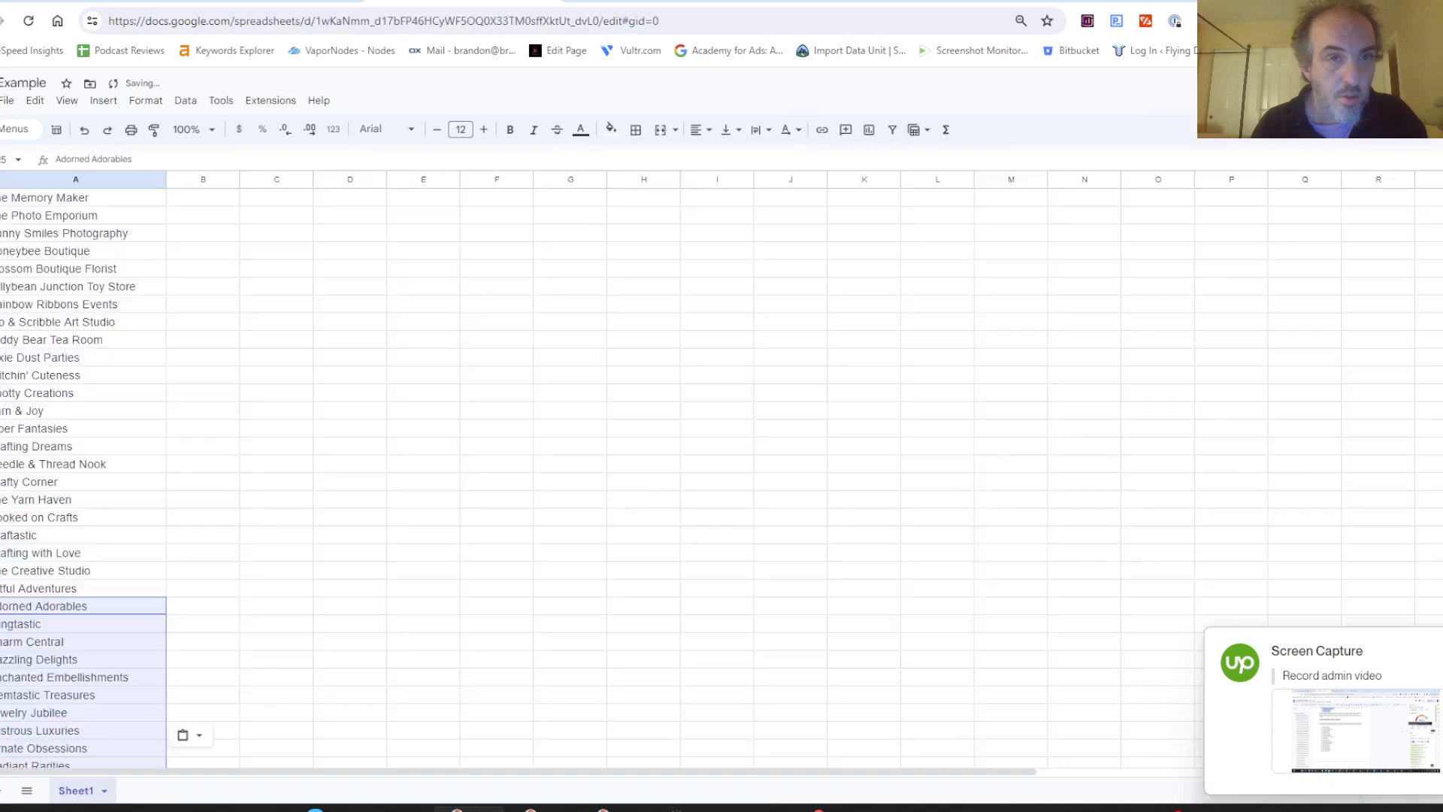
pyautogui.click(234, 690)
pyautogui.press('Down')
pyautogui.press('Down')
pyautogui.press('Down')
pyautogui.press('Down')
pyautogui.press('Down')
pyautogui.press('Down')
pyautogui.press('Down')
pyautogui.press('Down')
pyautogui.press('Down')
pyautogui.press('Down')
pyautogui.press('Down')
pyautogui.press('Down')
pyautogui.press('Down')
pyautogui.press('Down')
pyautogui.press('Down')
pyautogui.press('Down')
pyautogui.press('Down')
pyautogui.press('Down')
pyautogui.press('Down')
pyautogui.press('Down')
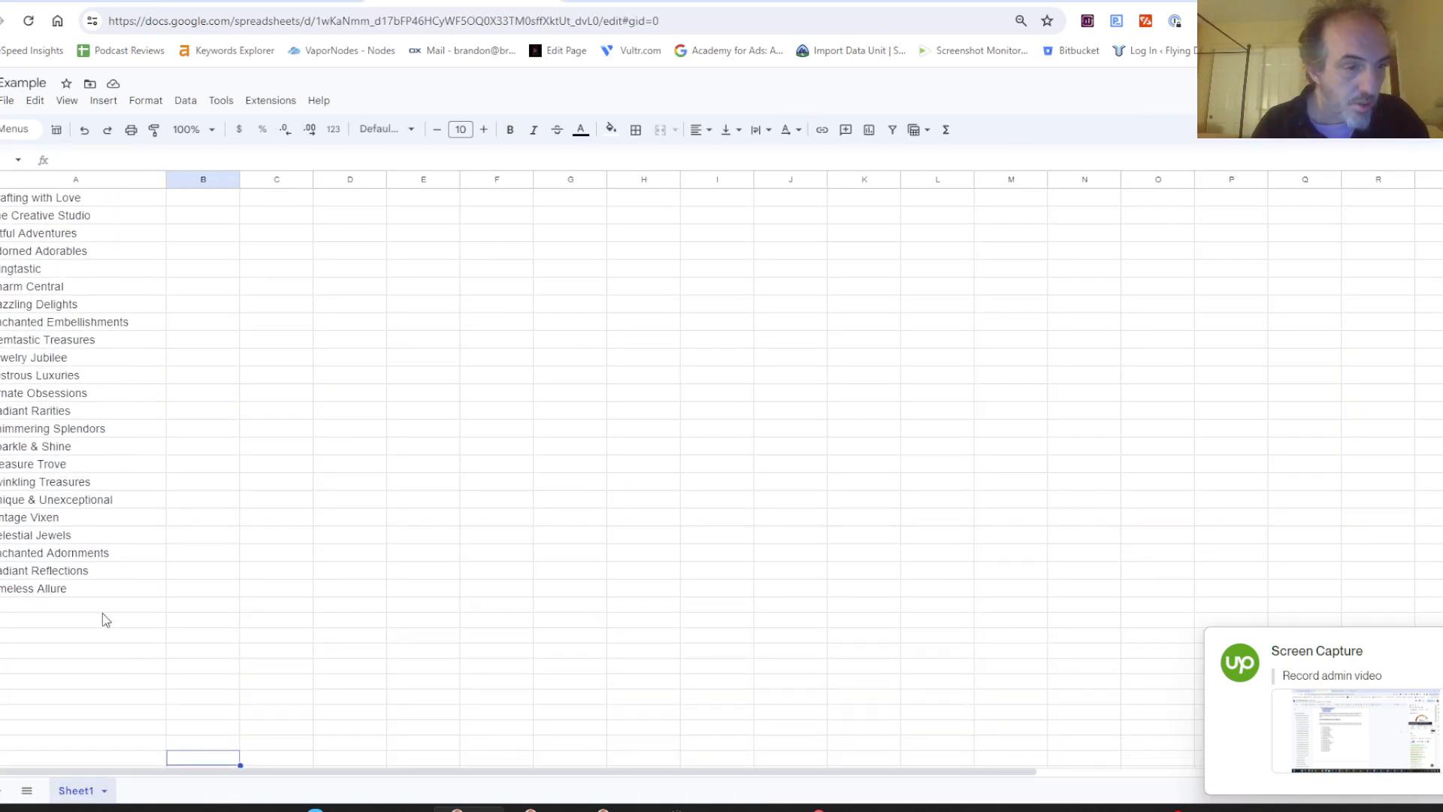
pyautogui.click(101, 610)
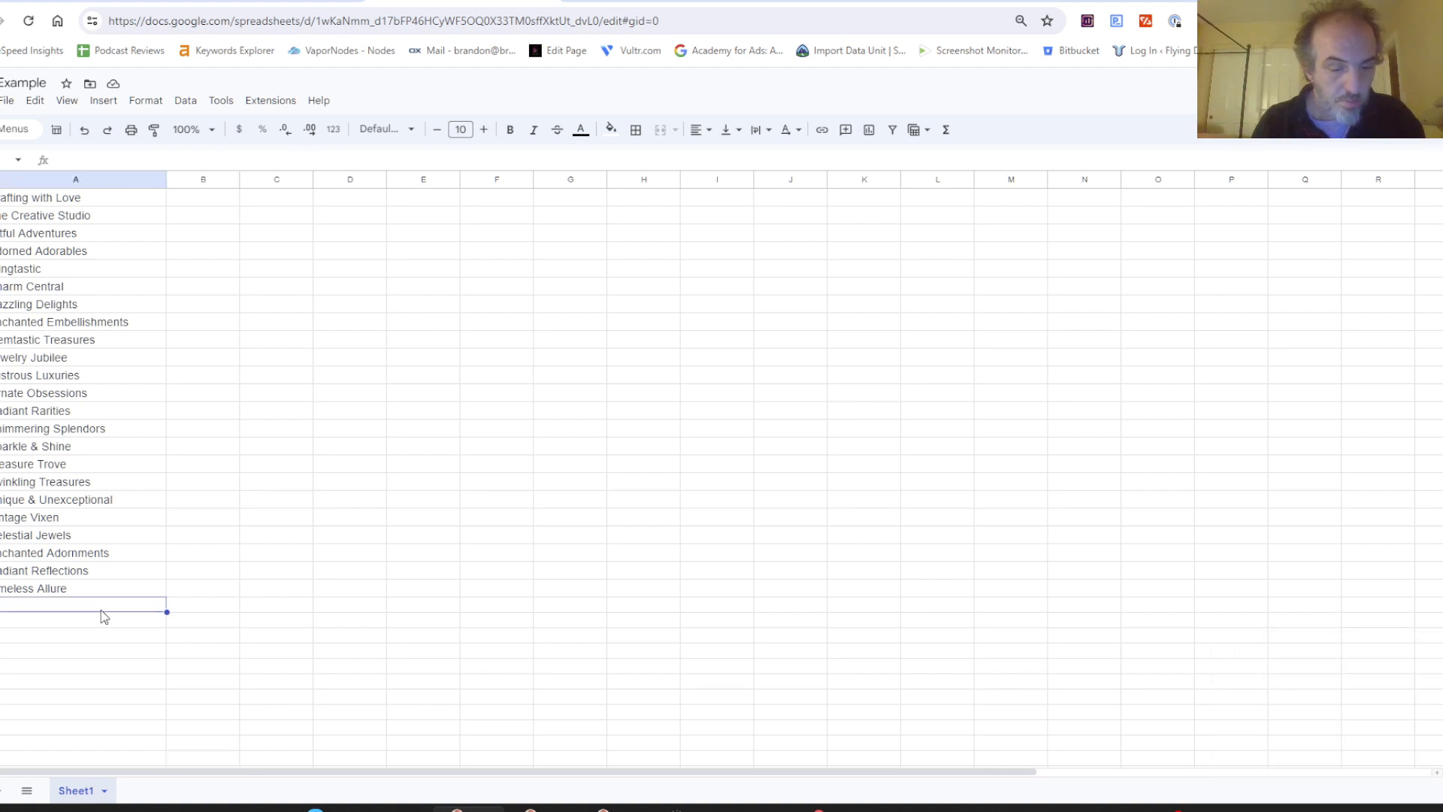
pyautogui.hotkey('ctrl', 'v')
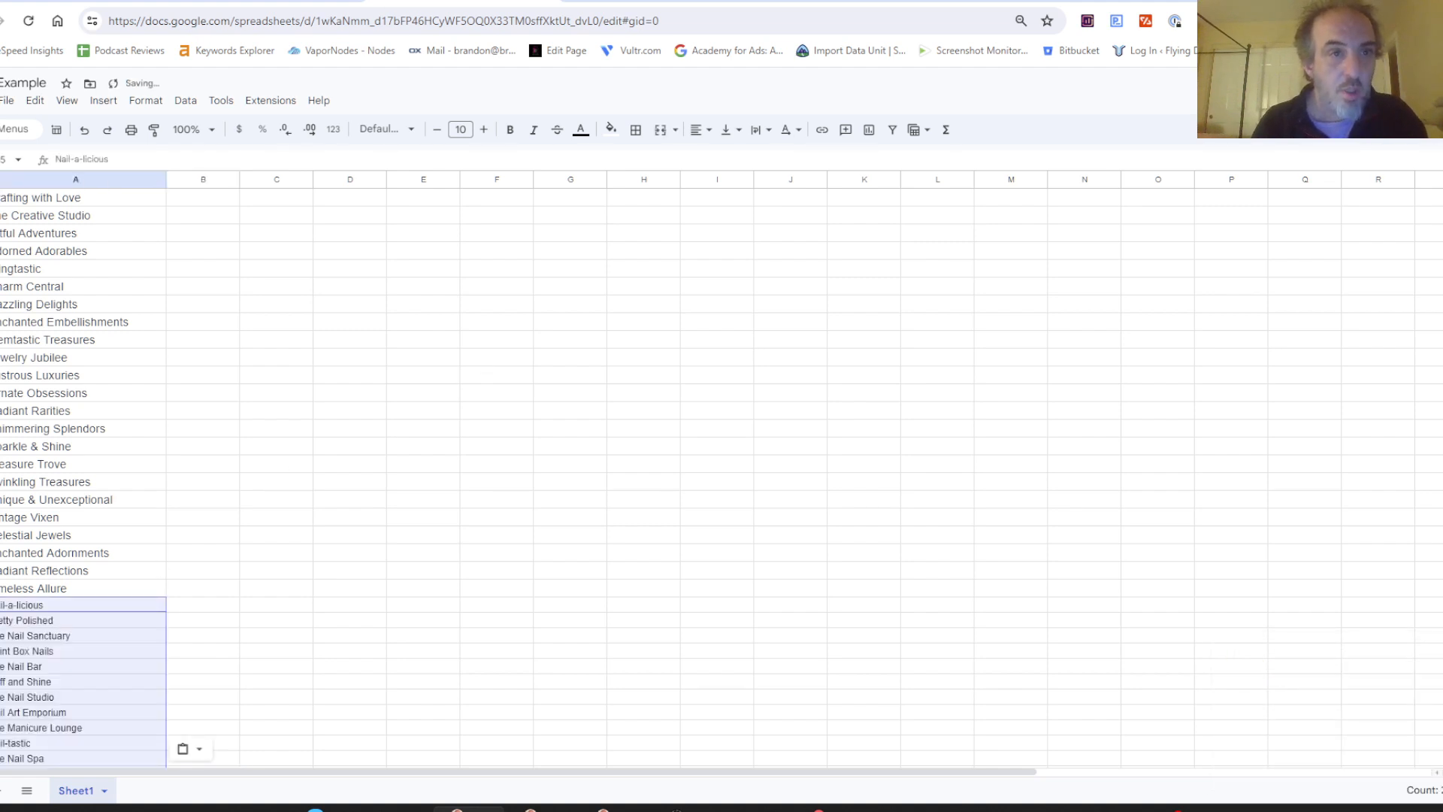
# Step: Append the document's cute baking business names to column A, starting right under The Nail Loft
pyautogui.hotkey('alt', 'Tab')
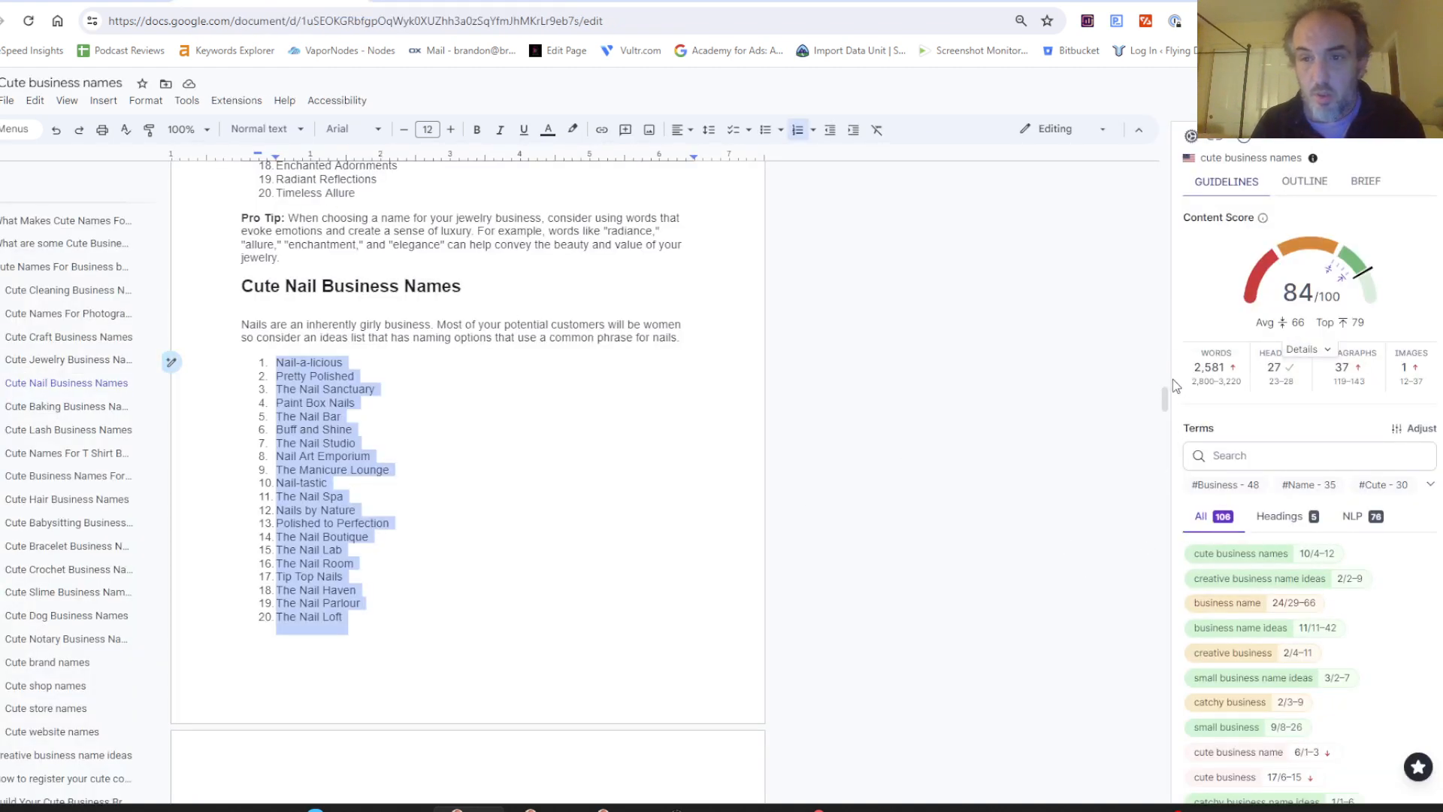
pyautogui.scroll(-8, 1172, 379)
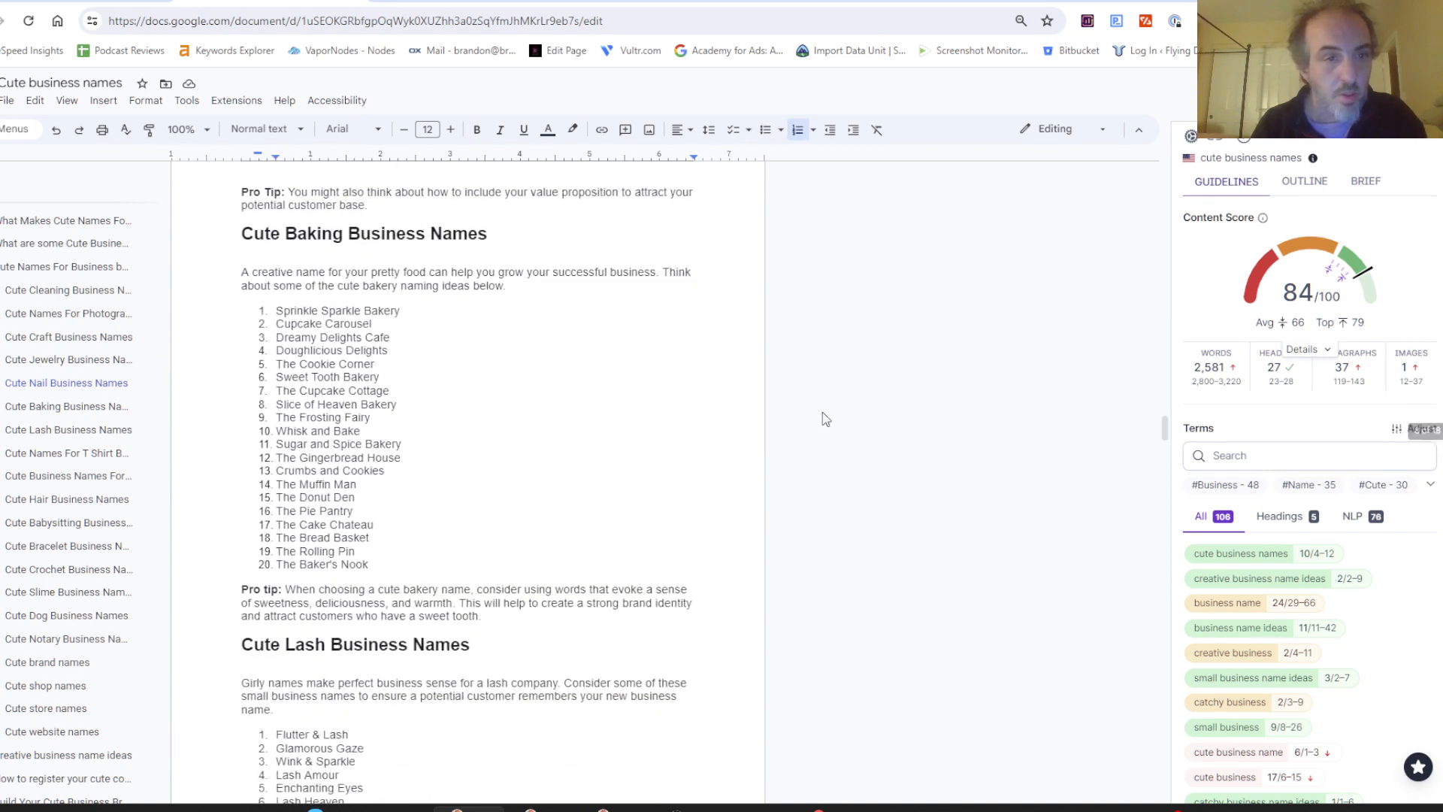
pyautogui.moveTo(275, 304); pyautogui.dragTo(409, 562)
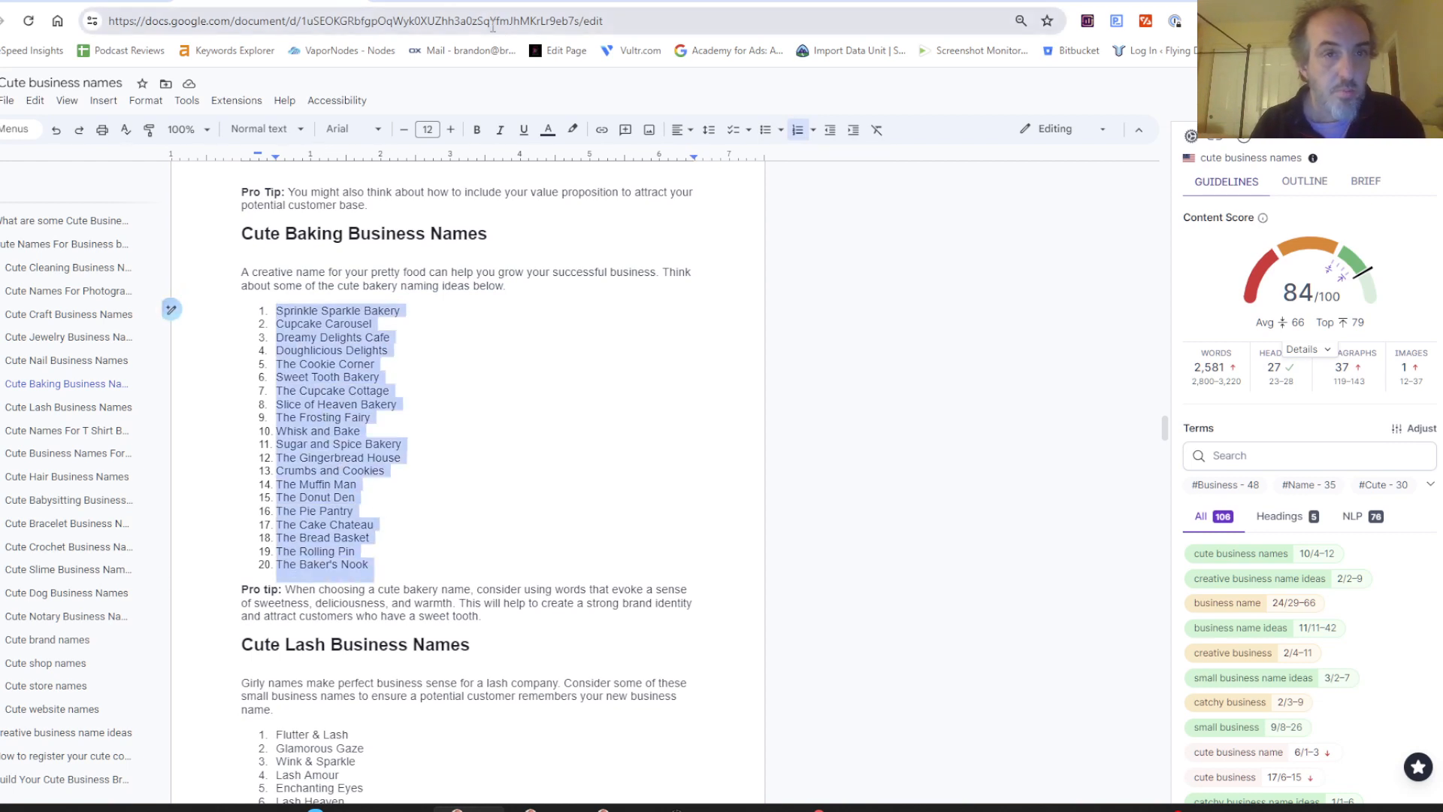
pyautogui.click(470, 4)
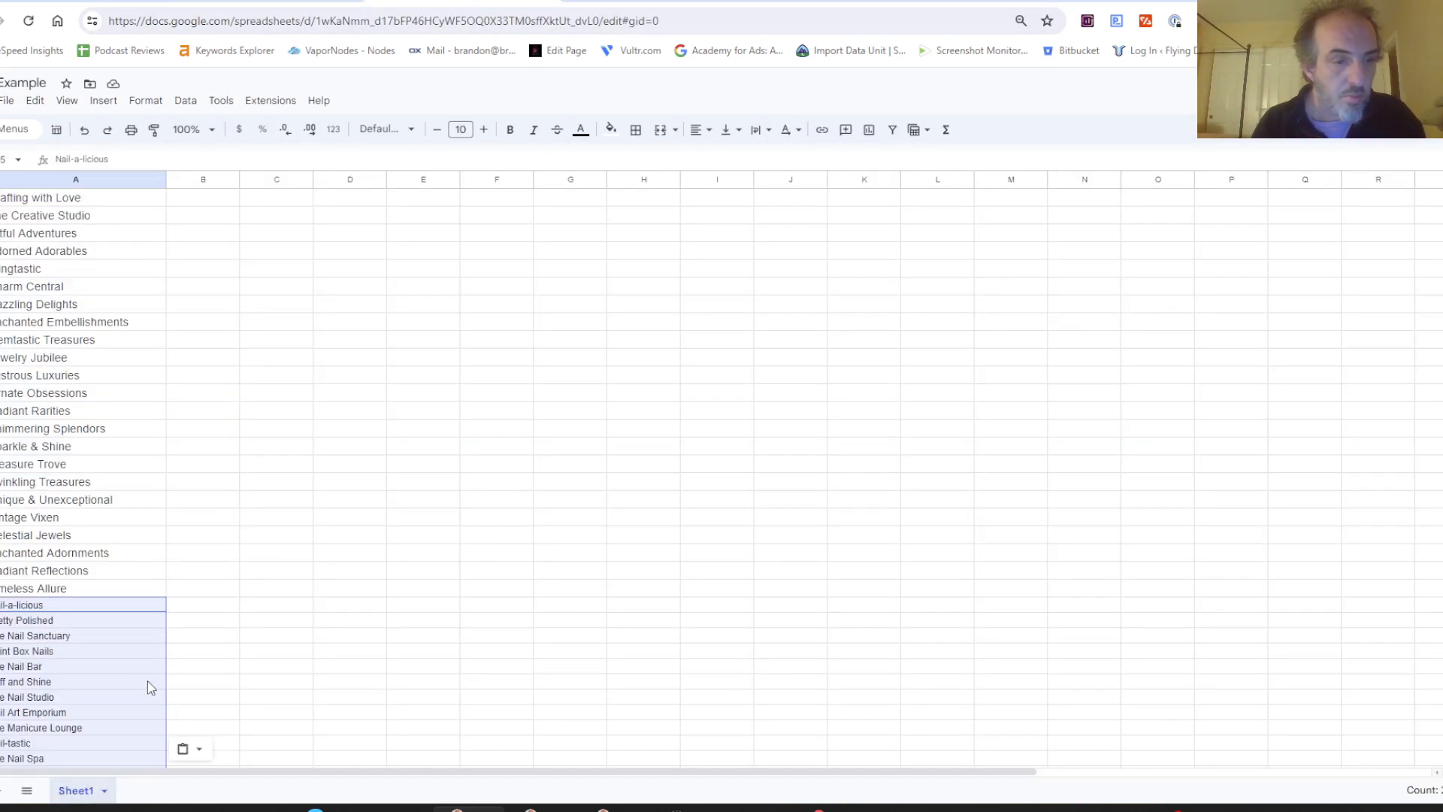
pyautogui.click(171, 708)
pyautogui.scroll(-5, 170, 706)
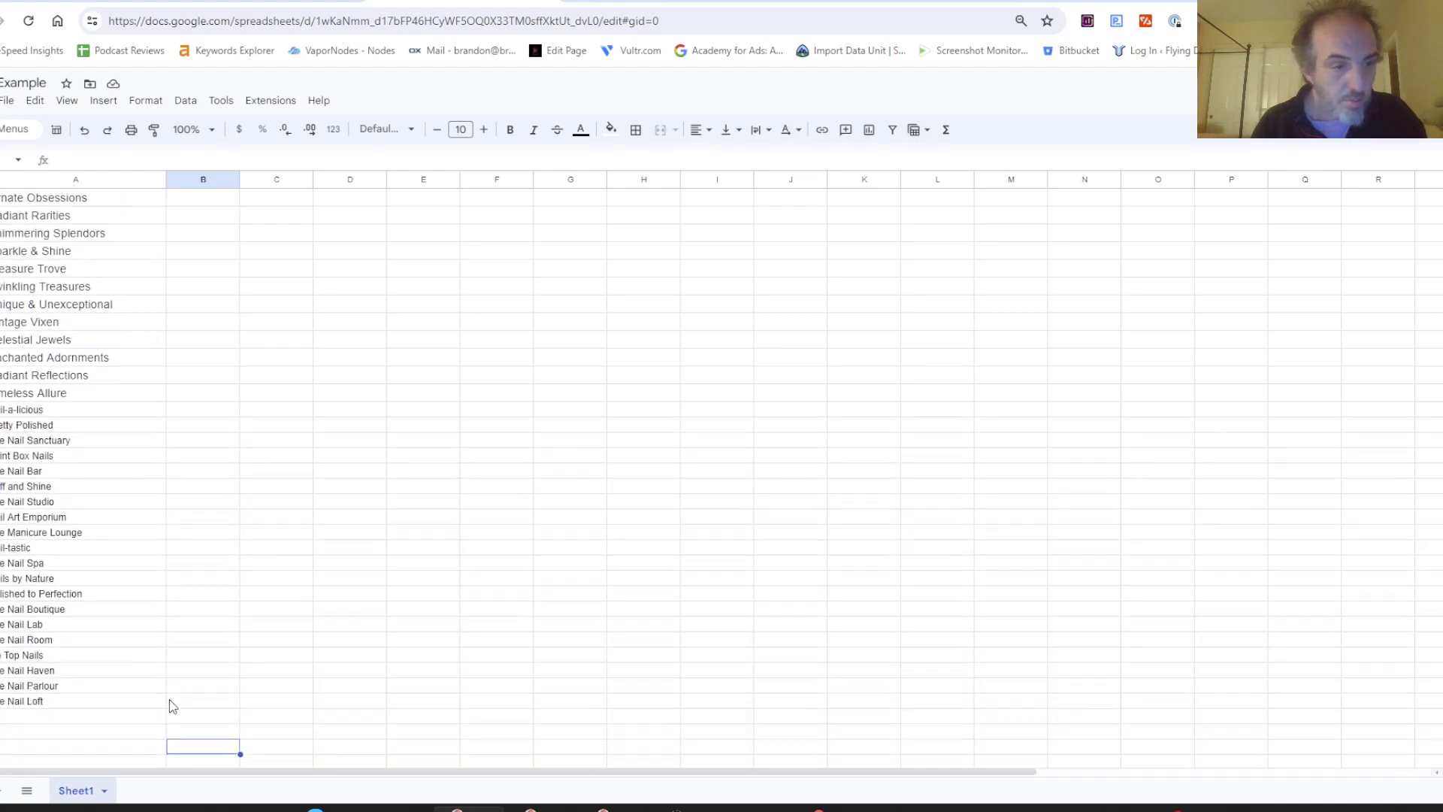
pyautogui.click(66, 577)
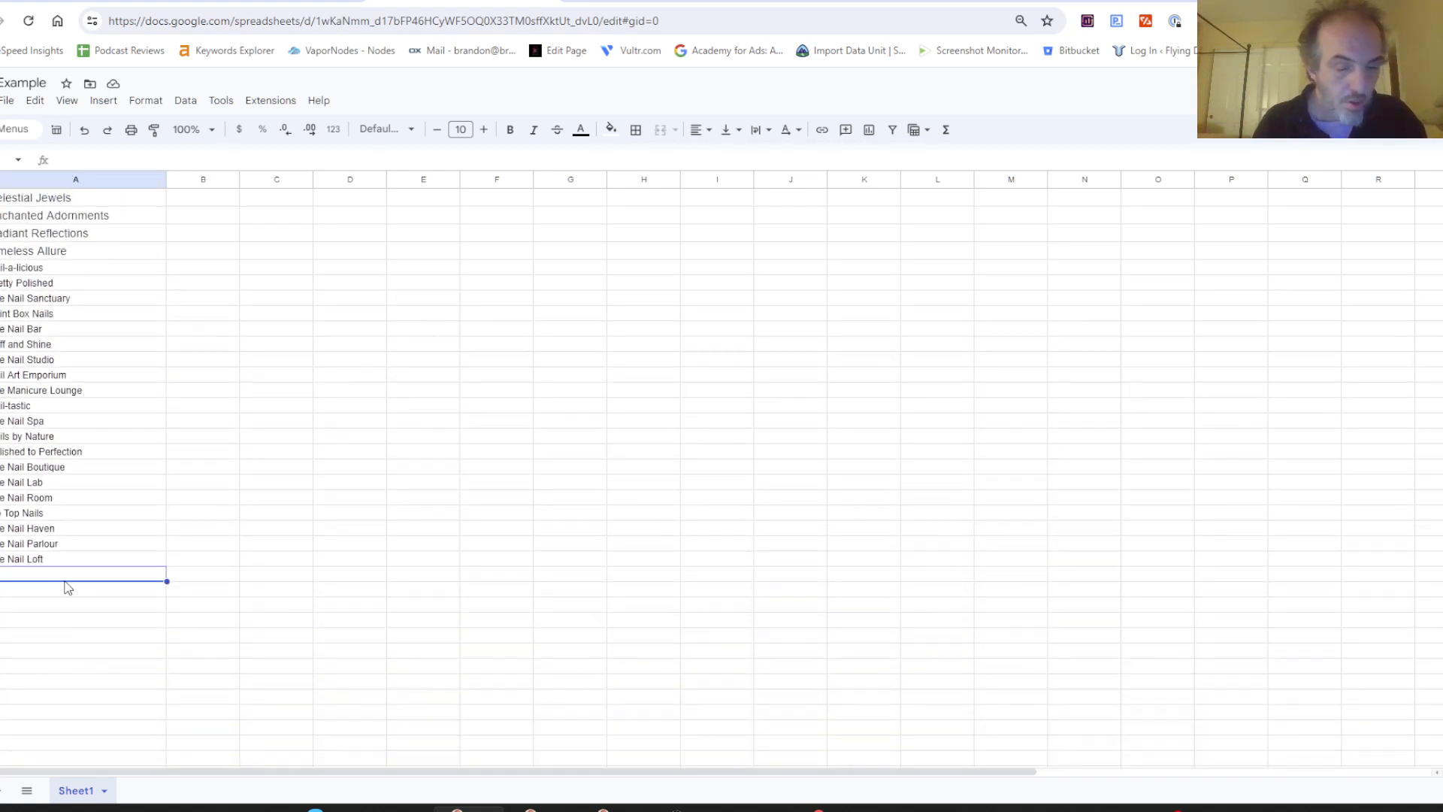
pyautogui.hotkey('ctrl', 'v')
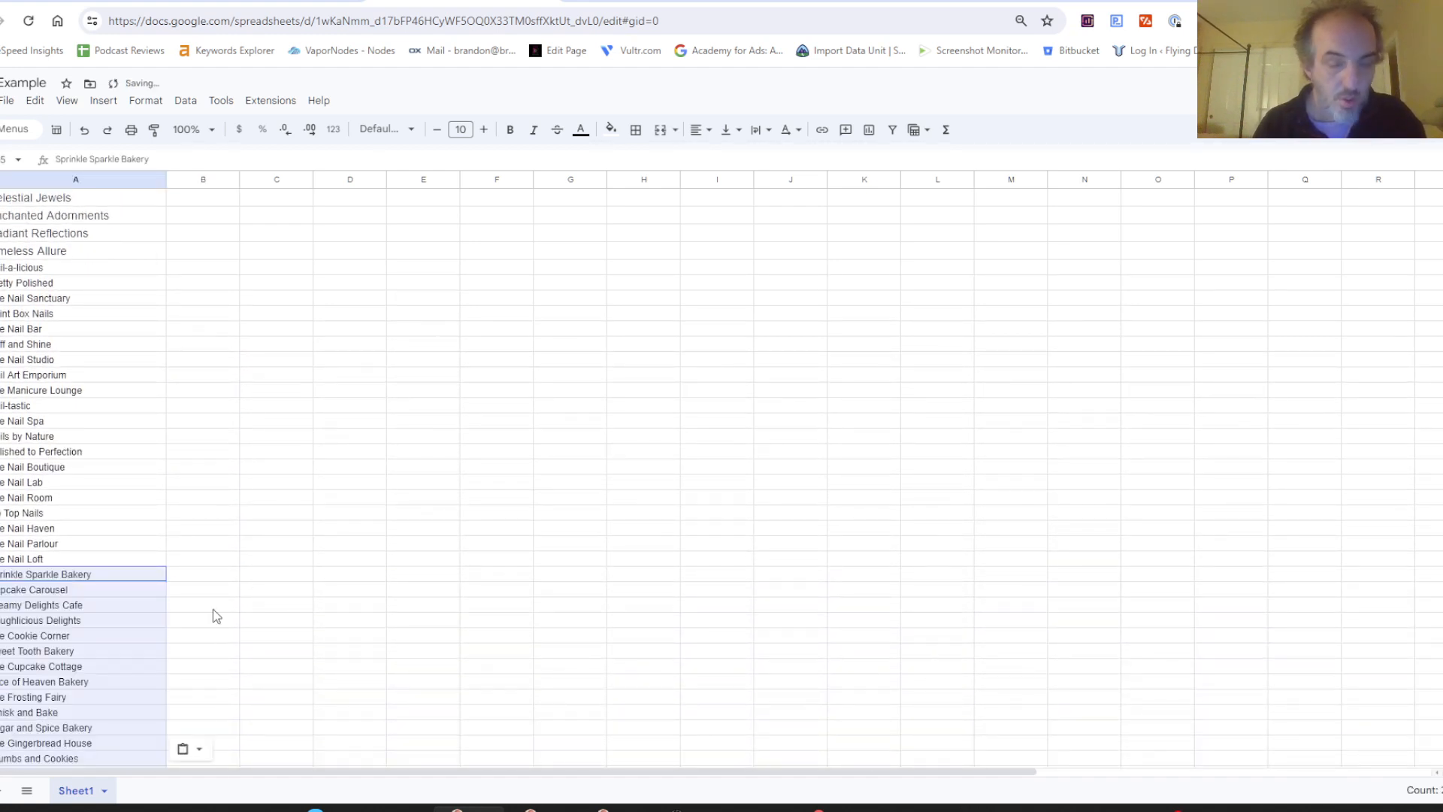
# Step: Copy the cute lash business names from the document into column A, directly below The Baker's Nook
pyautogui.press('Down')
pyautogui.press('Down')
pyautogui.press('Down')
pyautogui.press('Down')
pyautogui.press('Down')
pyautogui.press('Down')
pyautogui.press('Down')
pyautogui.press('Down')
pyautogui.press('Down')
pyautogui.press('Down')
pyautogui.press('Down')
pyautogui.press('Down')
pyautogui.press('Down')
pyautogui.press('Down')
pyautogui.press('Down')
pyautogui.press('Down')
pyautogui.press('Down')
pyautogui.press('Down')
pyautogui.press('Down')
pyautogui.press('Down')
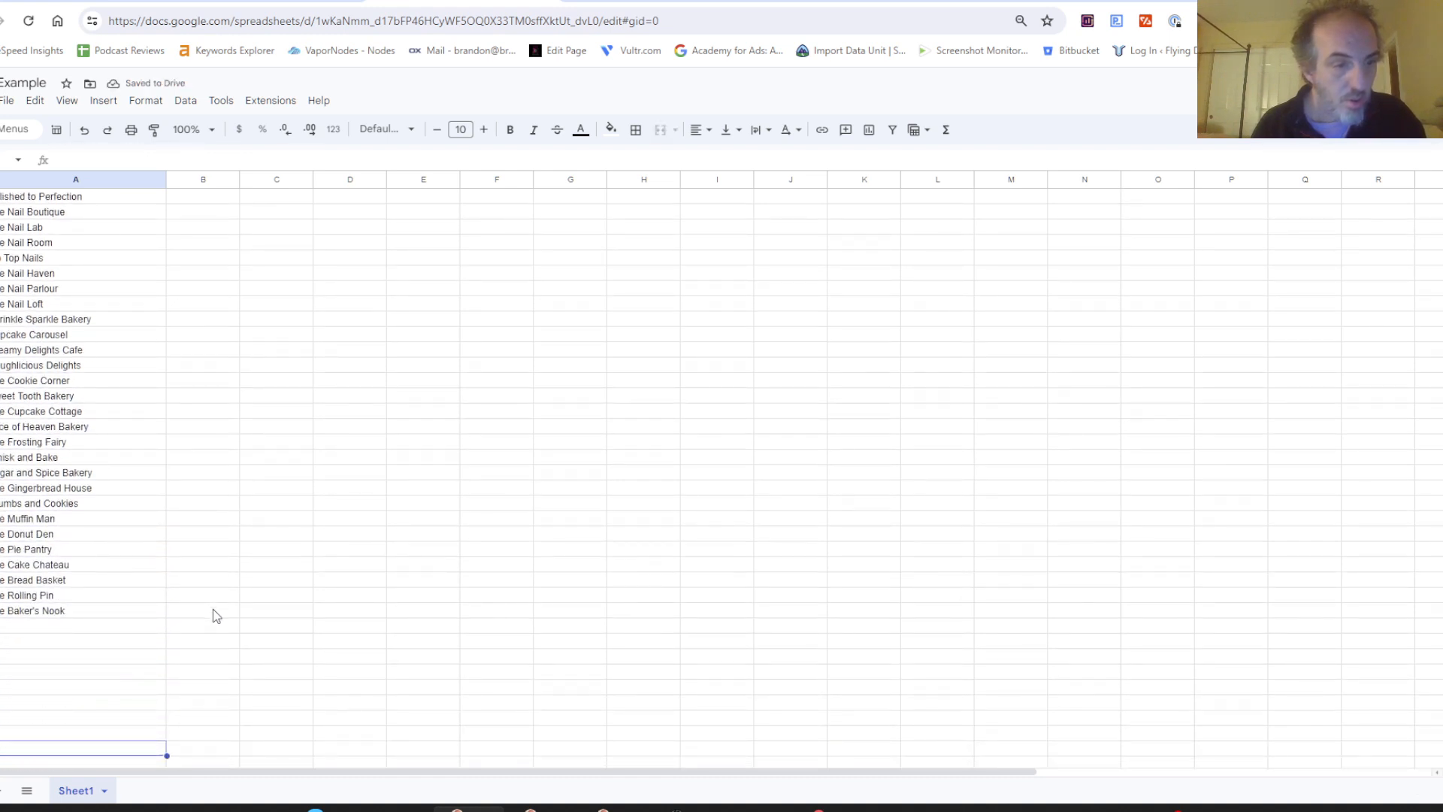
pyautogui.hotkey('ctrl', 'shift', 'Tab')
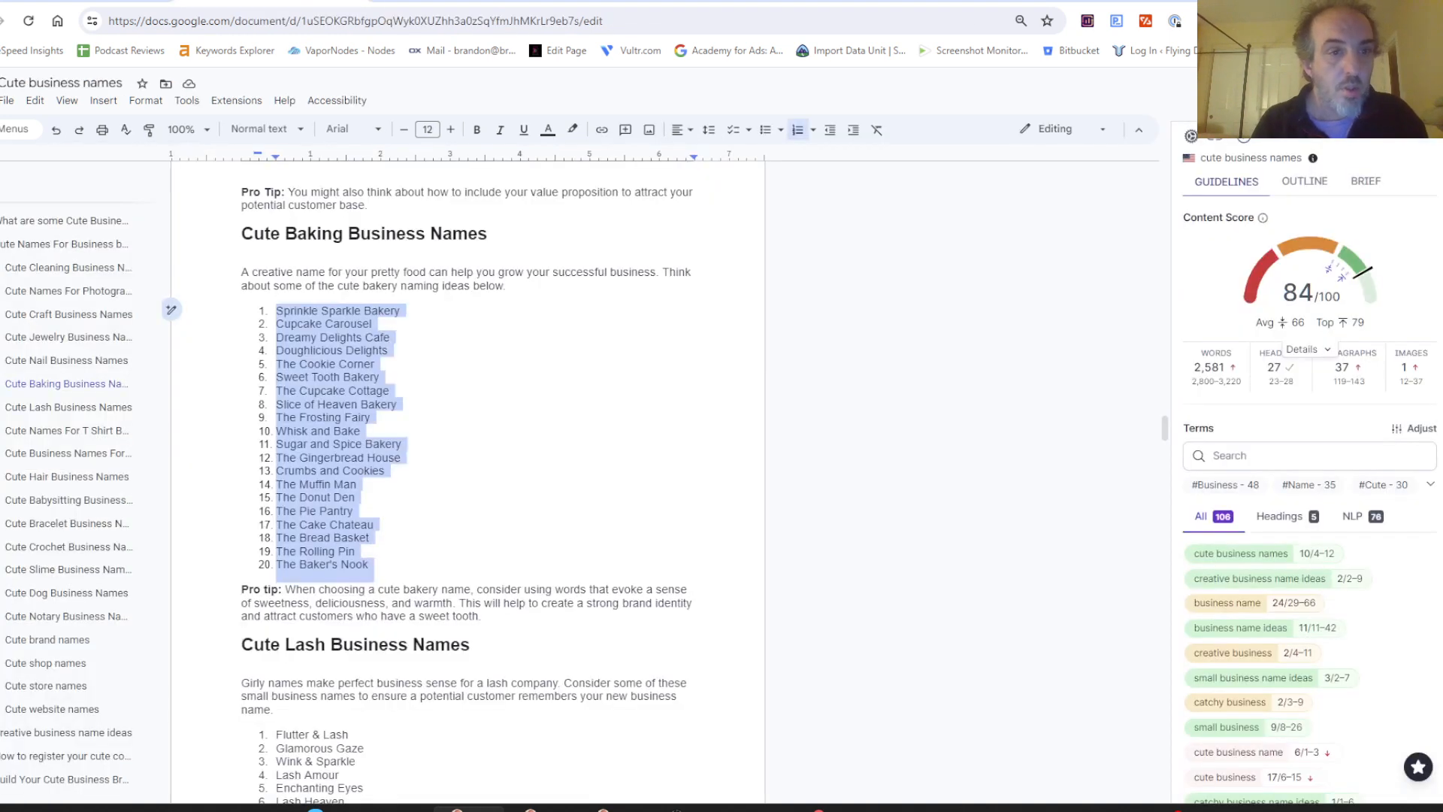
pyautogui.click(548, 588)
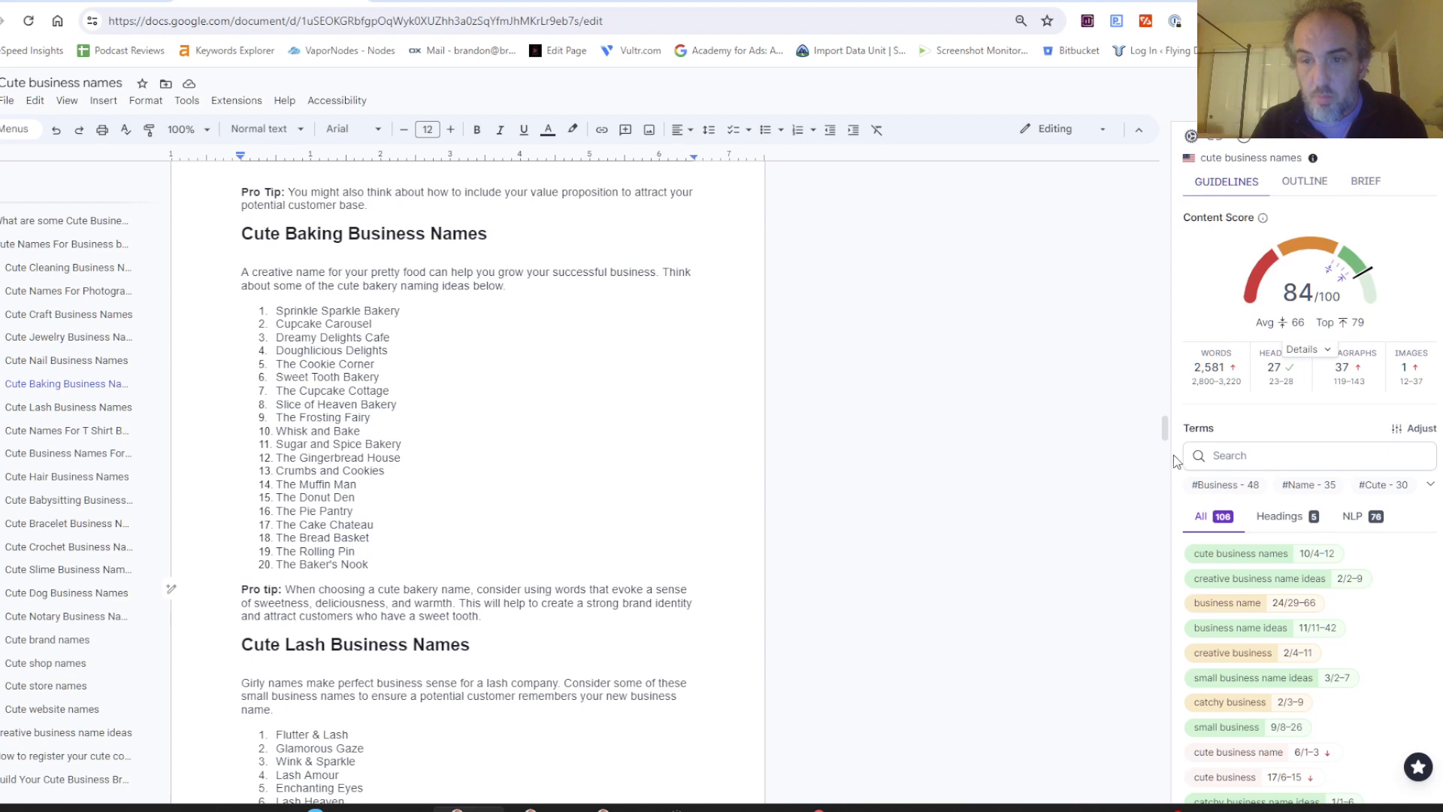
pyautogui.moveTo(1165, 429); pyautogui.dragTo(1178, 446)
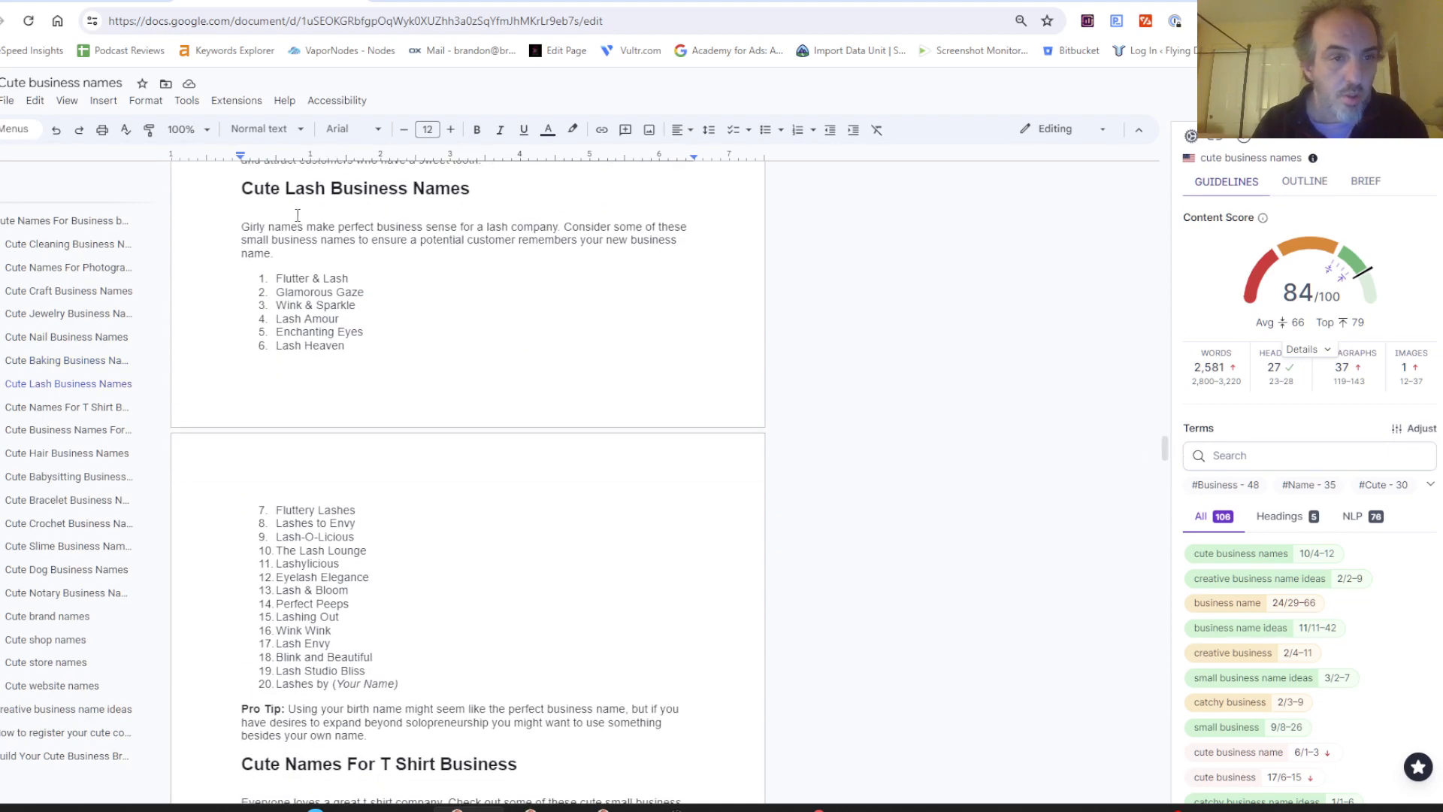
pyautogui.moveTo(275, 281); pyautogui.dragTo(425, 684)
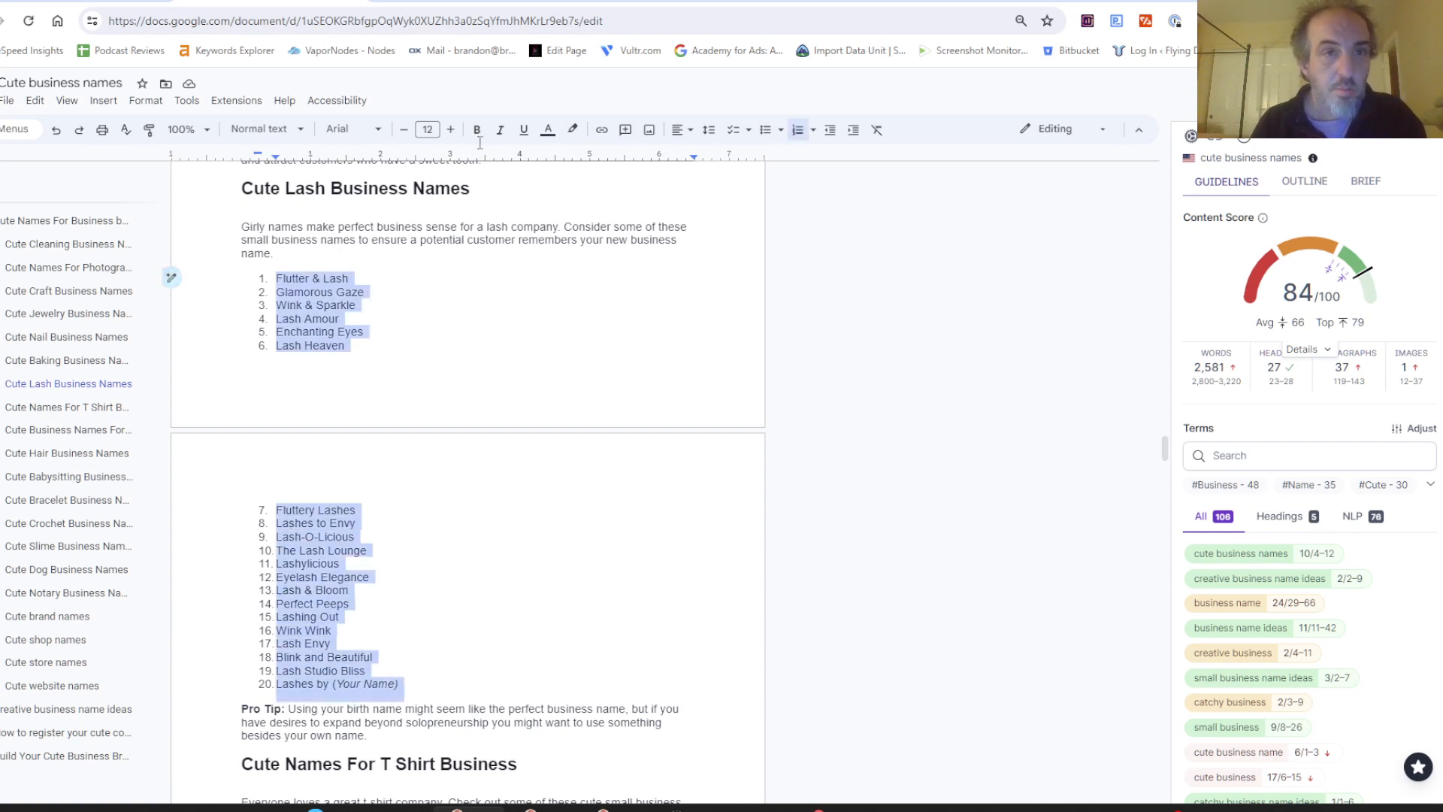
pyautogui.hotkey('ctrl', 'Tab')
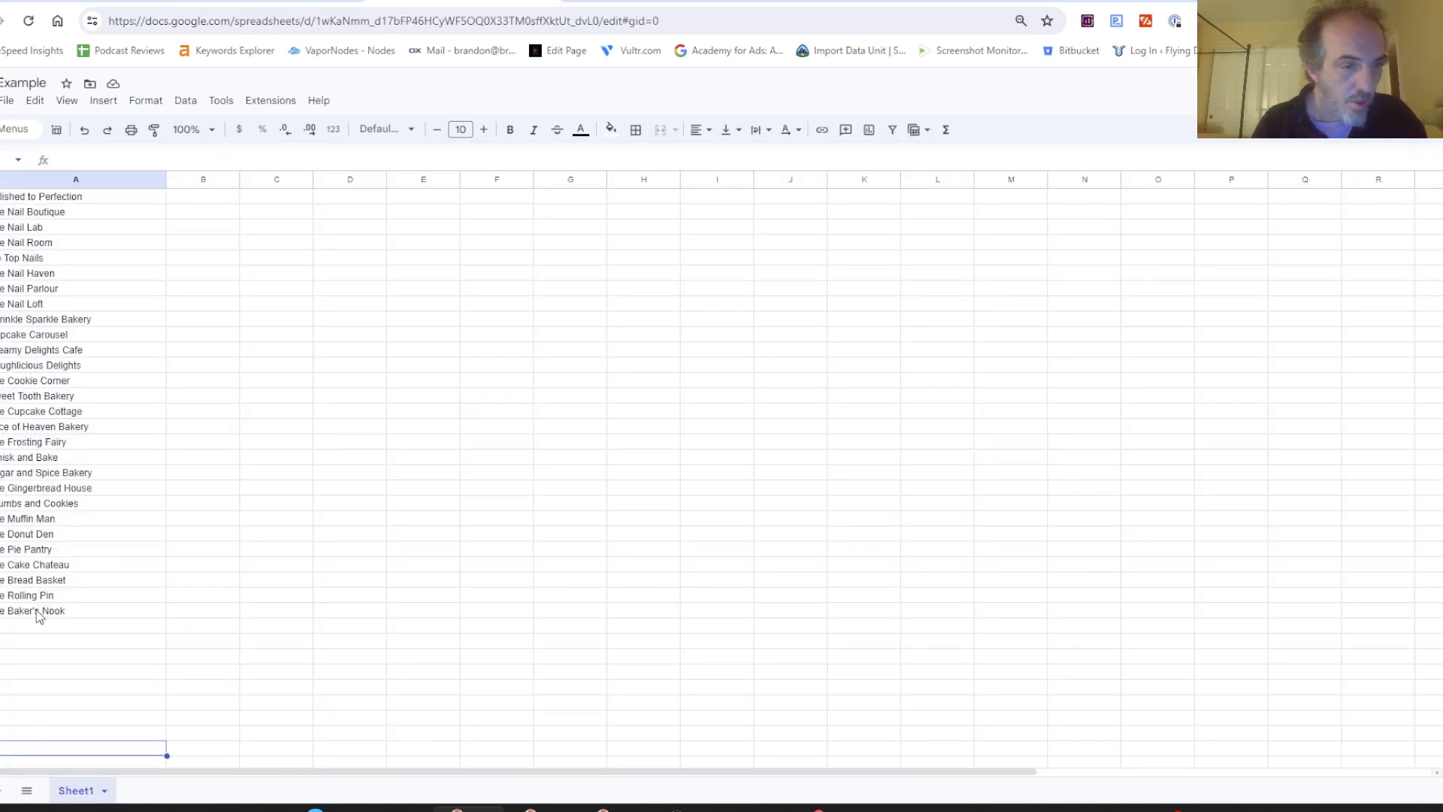
pyautogui.click(43, 635)
pyautogui.hotkey('ctrl', 'v')
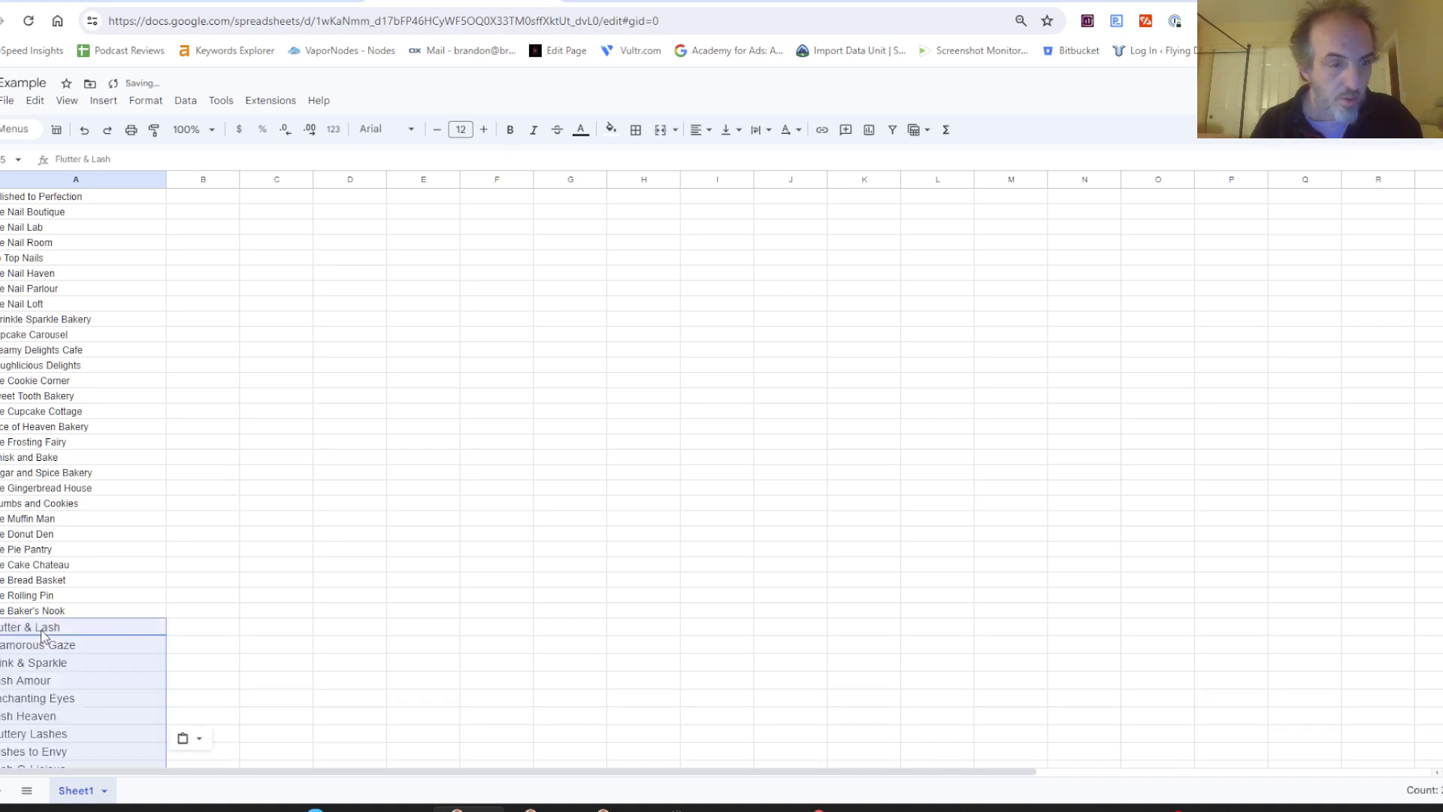
pyautogui.click(318, 242)
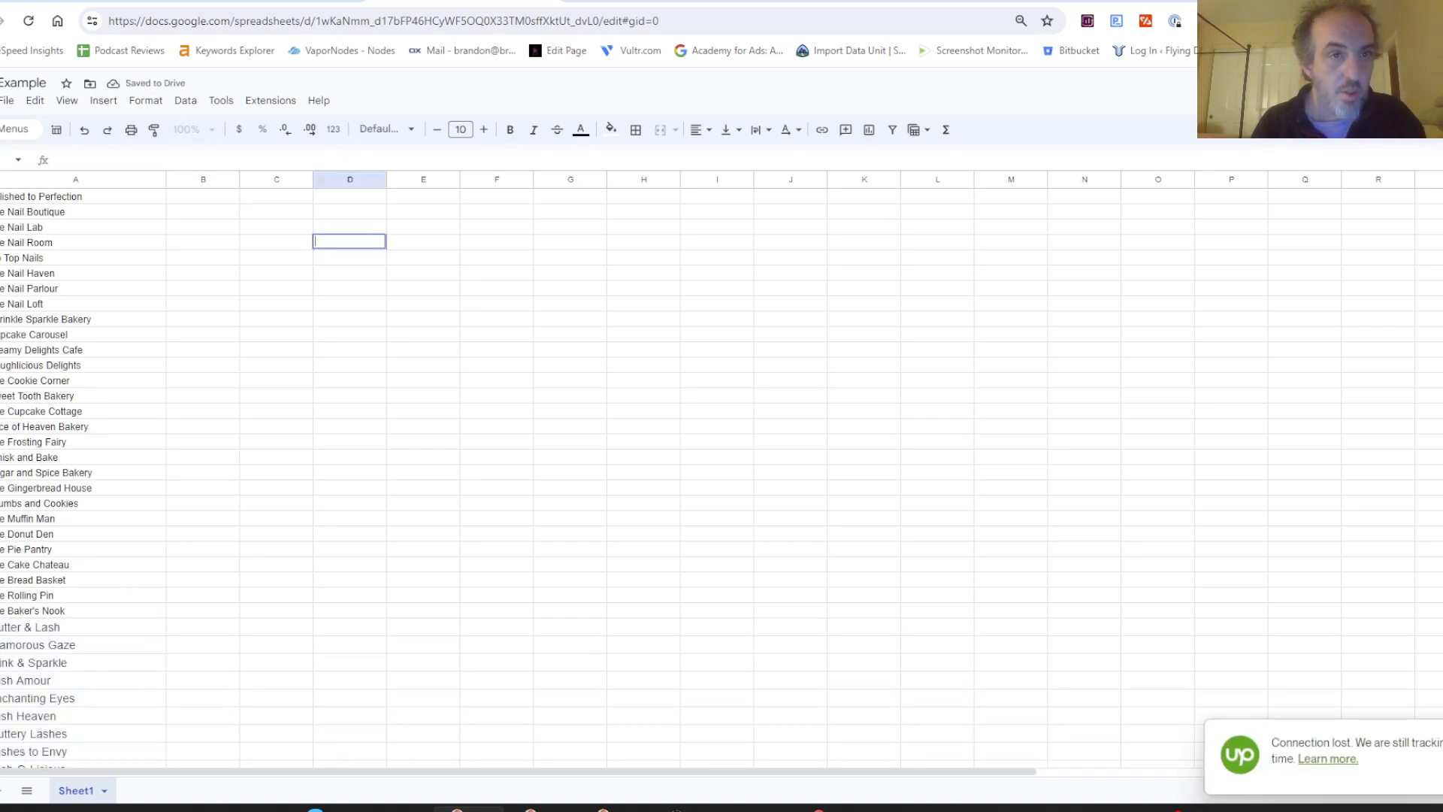
# Step: Copy the document's cute T-shirt business names and paste them into column A, directly below Lashes by (Your Name)
pyautogui.hotkey('ctrl', 'shift', 'Tab')
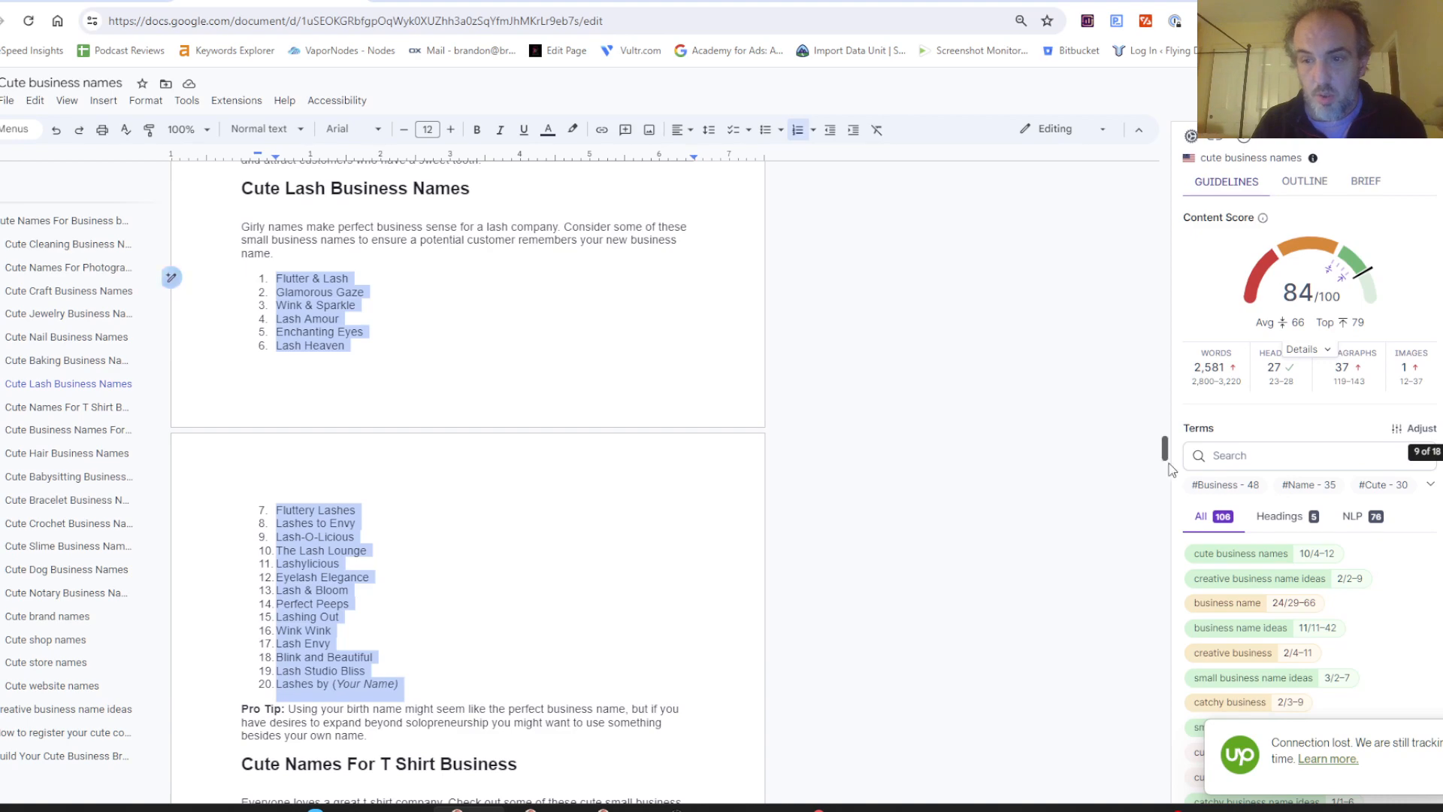
pyautogui.moveTo(1170, 463)
pyautogui.mouseDown()
pyautogui.moveTo(1173, 495)
pyautogui.moveTo(1169, 473)
pyautogui.mouseUp()
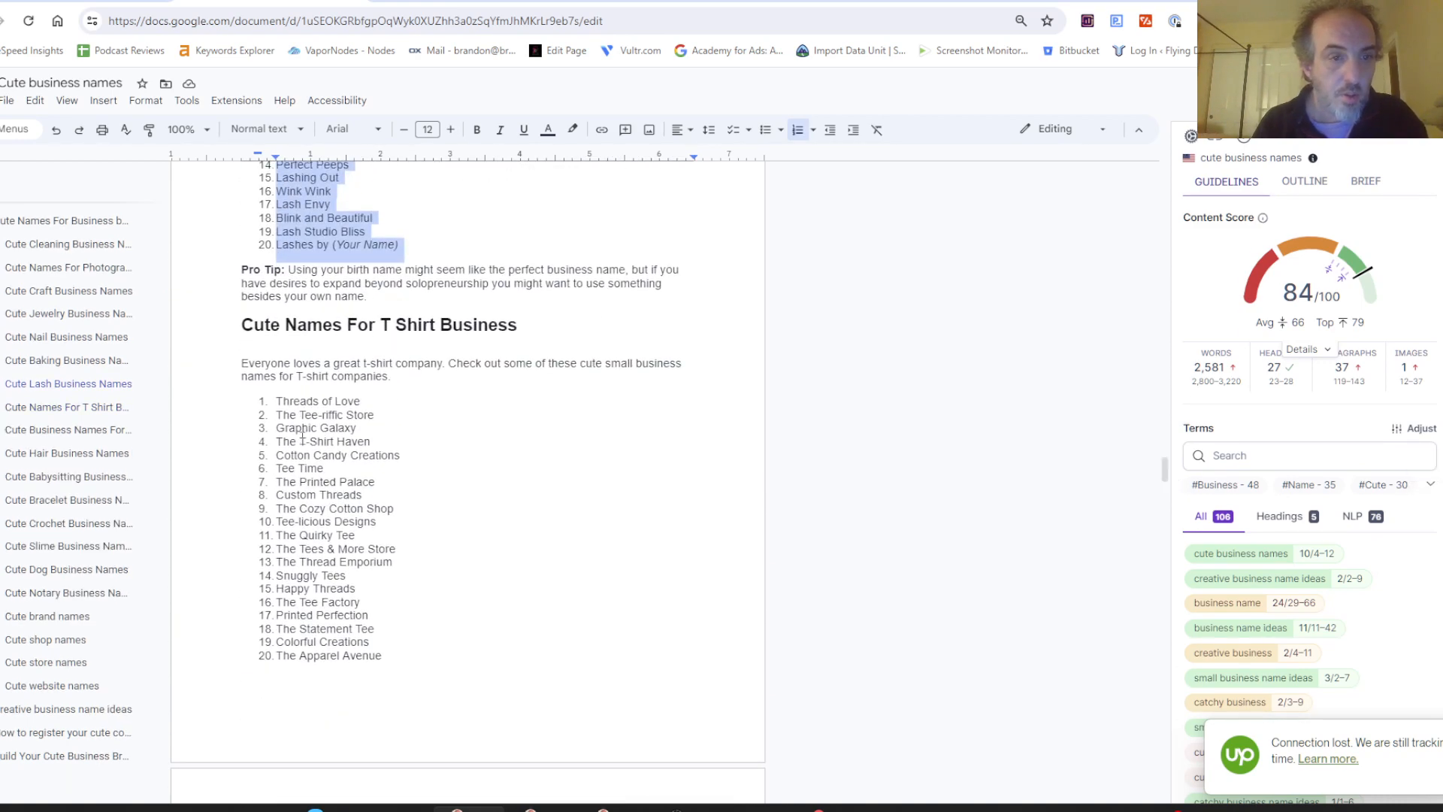
pyautogui.moveTo(279, 401); pyautogui.dragTo(431, 655)
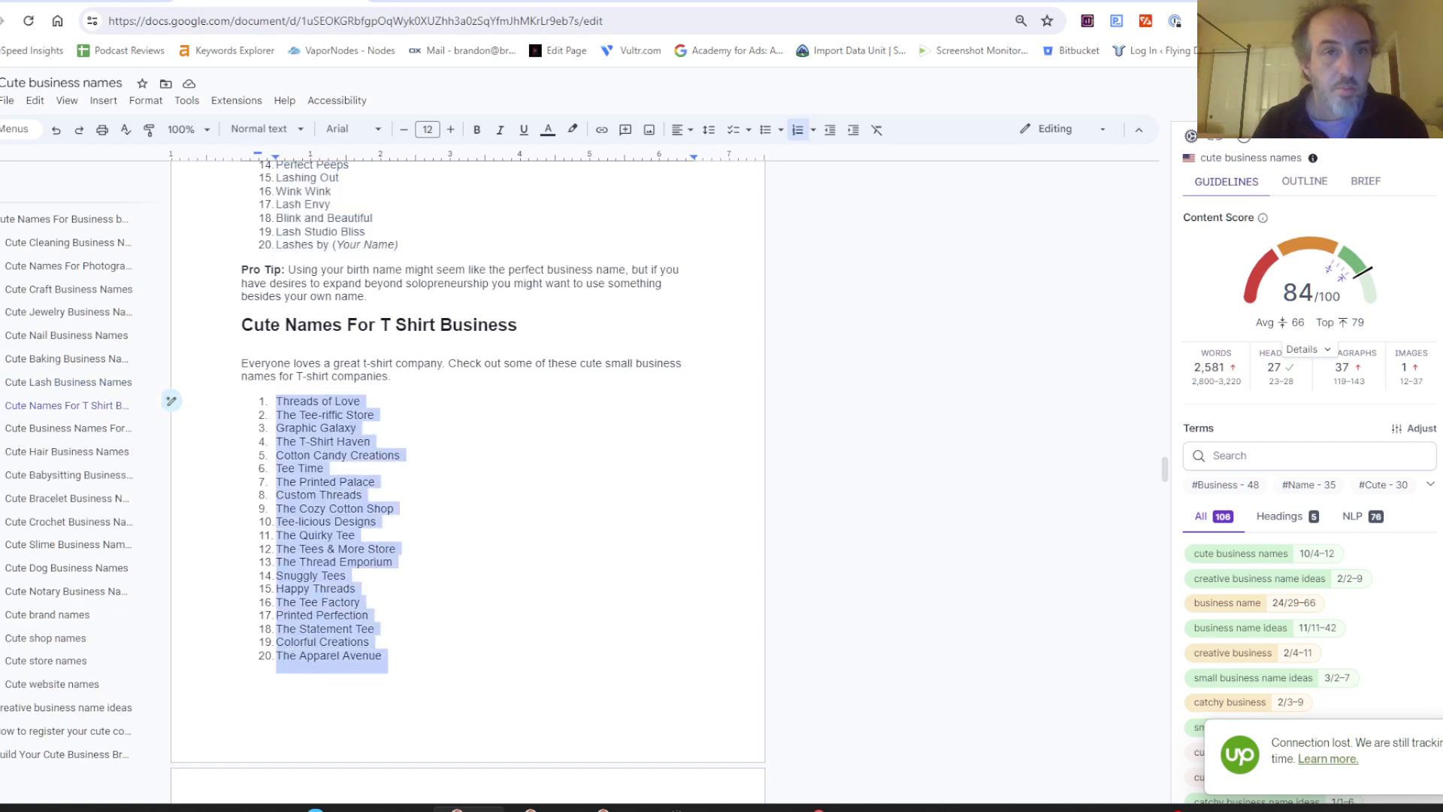
pyautogui.click(462, 1)
pyautogui.click(174, 667)
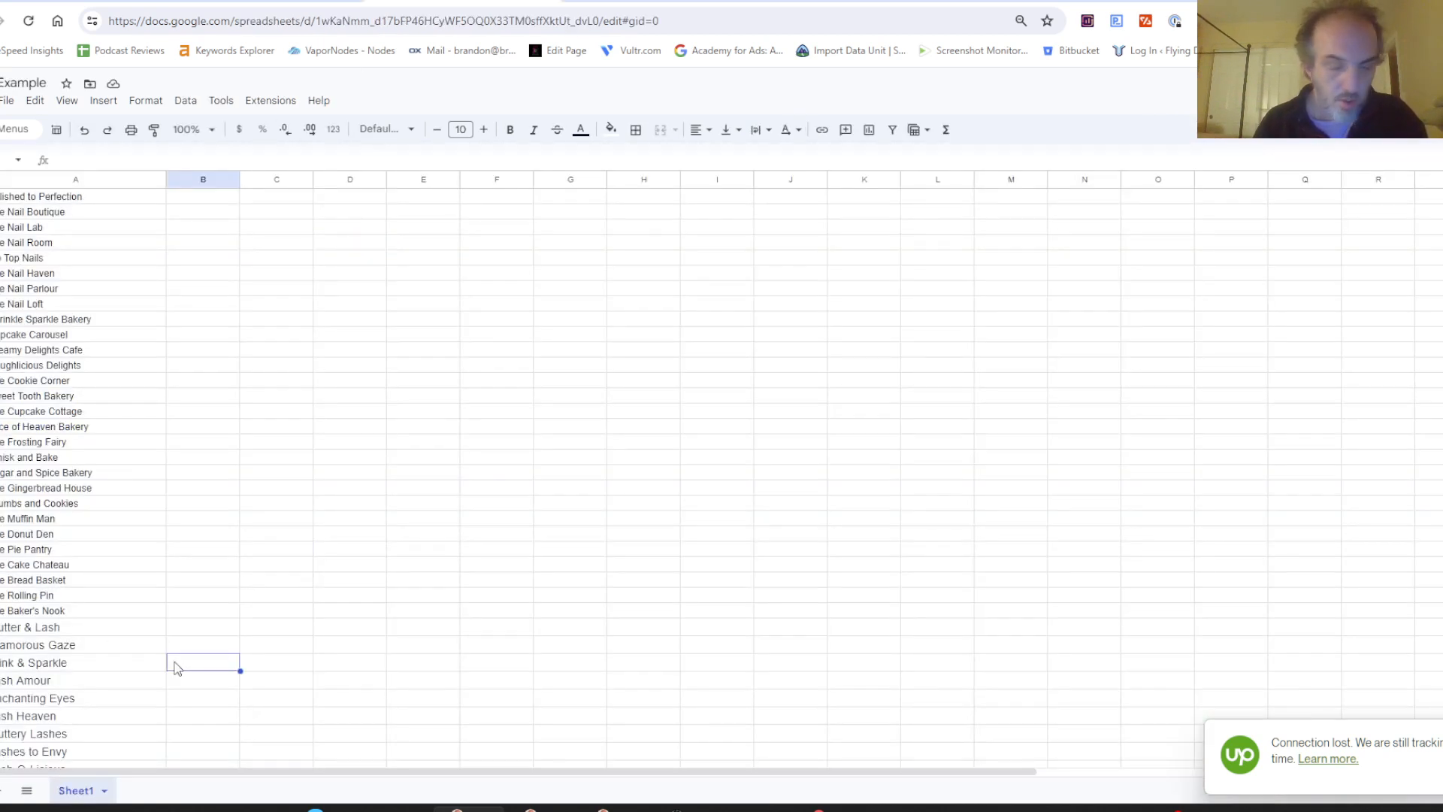
pyautogui.press('Down')
pyautogui.press('Down')
pyautogui.press('Down')
pyautogui.press('Down')
pyautogui.press('Down')
pyautogui.press('Down')
pyautogui.press('Down')
pyautogui.press('Down')
pyautogui.press('Down')
pyautogui.press('Down')
pyautogui.press('Down')
pyautogui.press('Down')
pyautogui.press('Down')
pyautogui.press('Down')
pyautogui.press('Down')
pyautogui.press('Down')
pyautogui.press('Down')
pyautogui.press('Down')
pyautogui.press('Down')
pyautogui.press('Down')
pyautogui.press('Down')
pyautogui.press('Down')
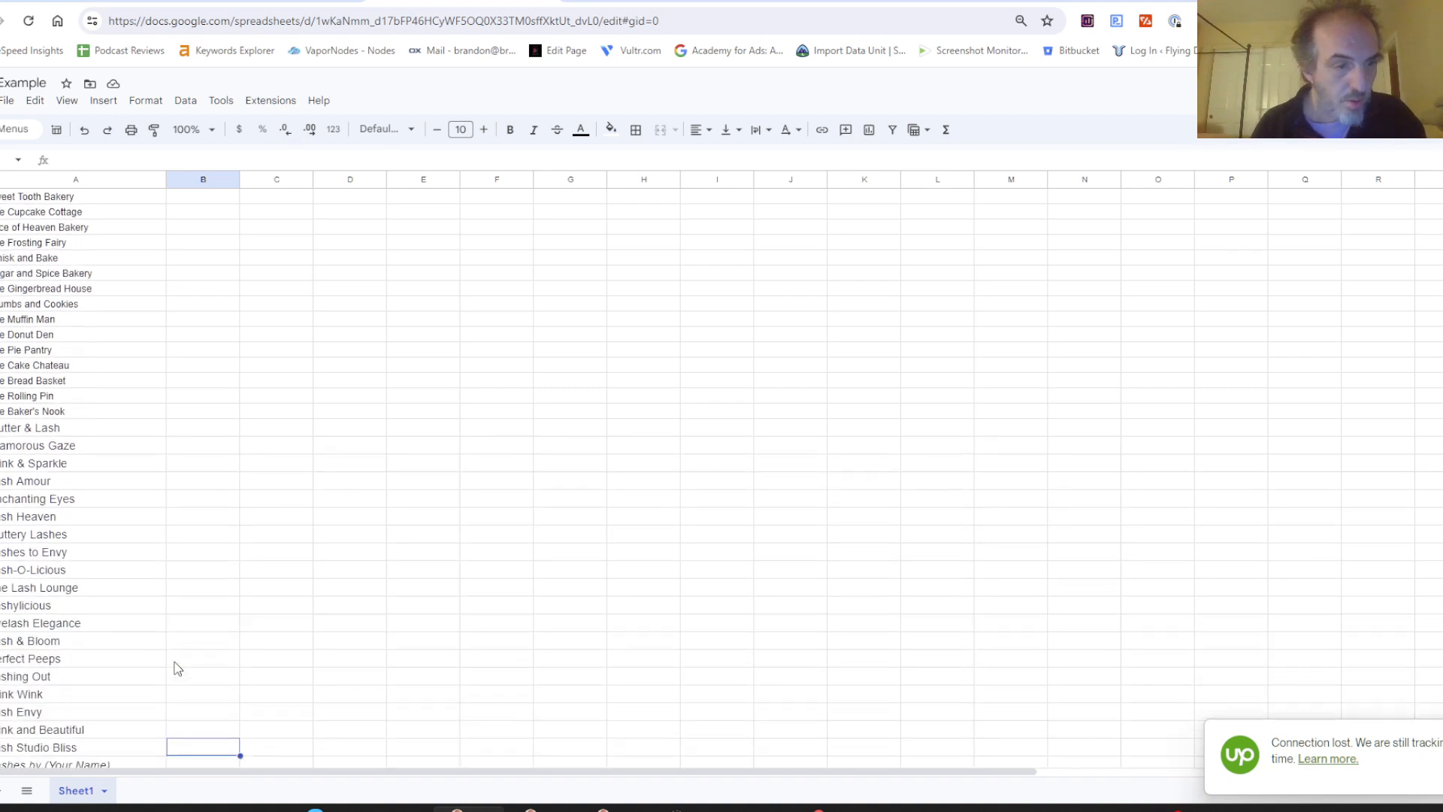
pyautogui.click(96, 681)
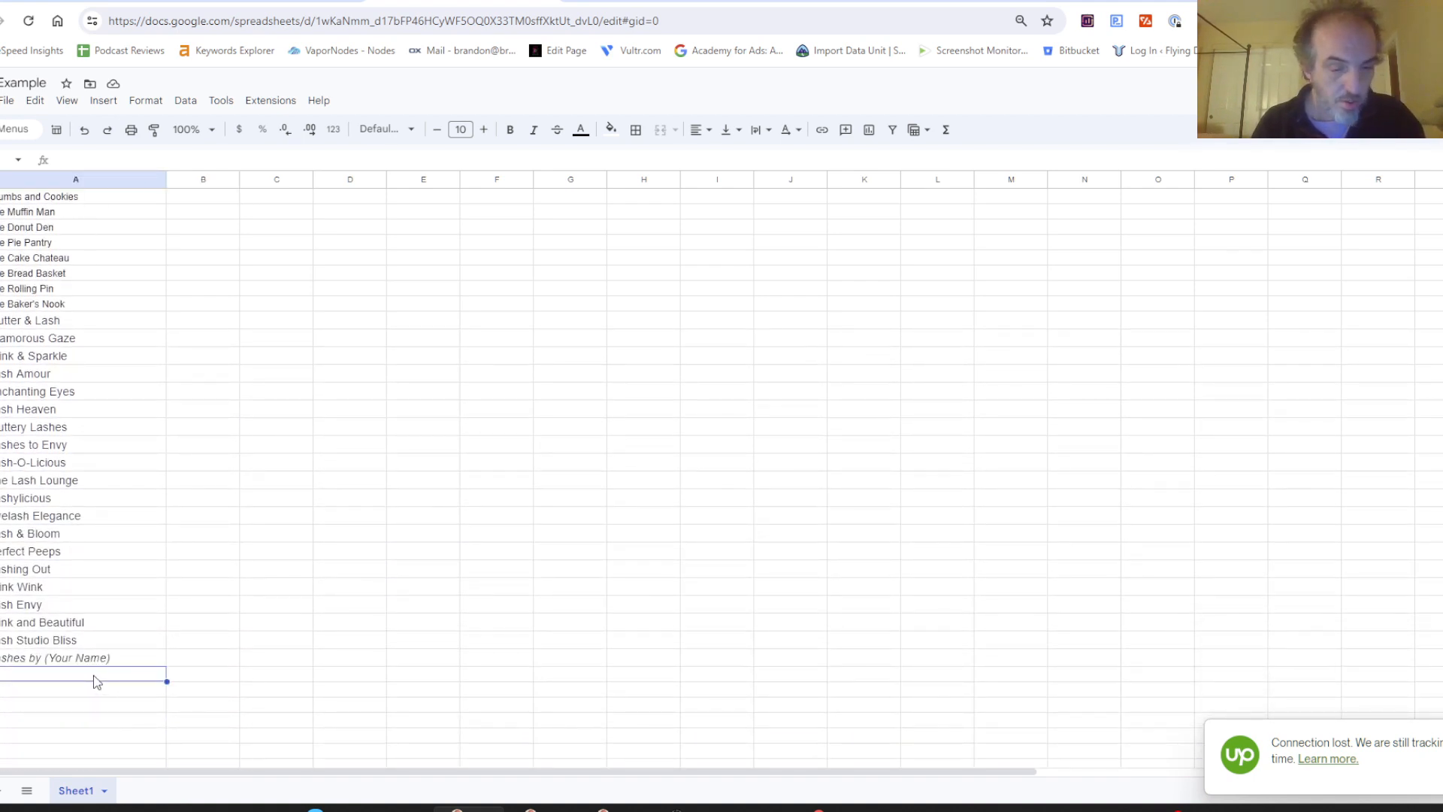
pyautogui.hotkey('ctrl', 'v')
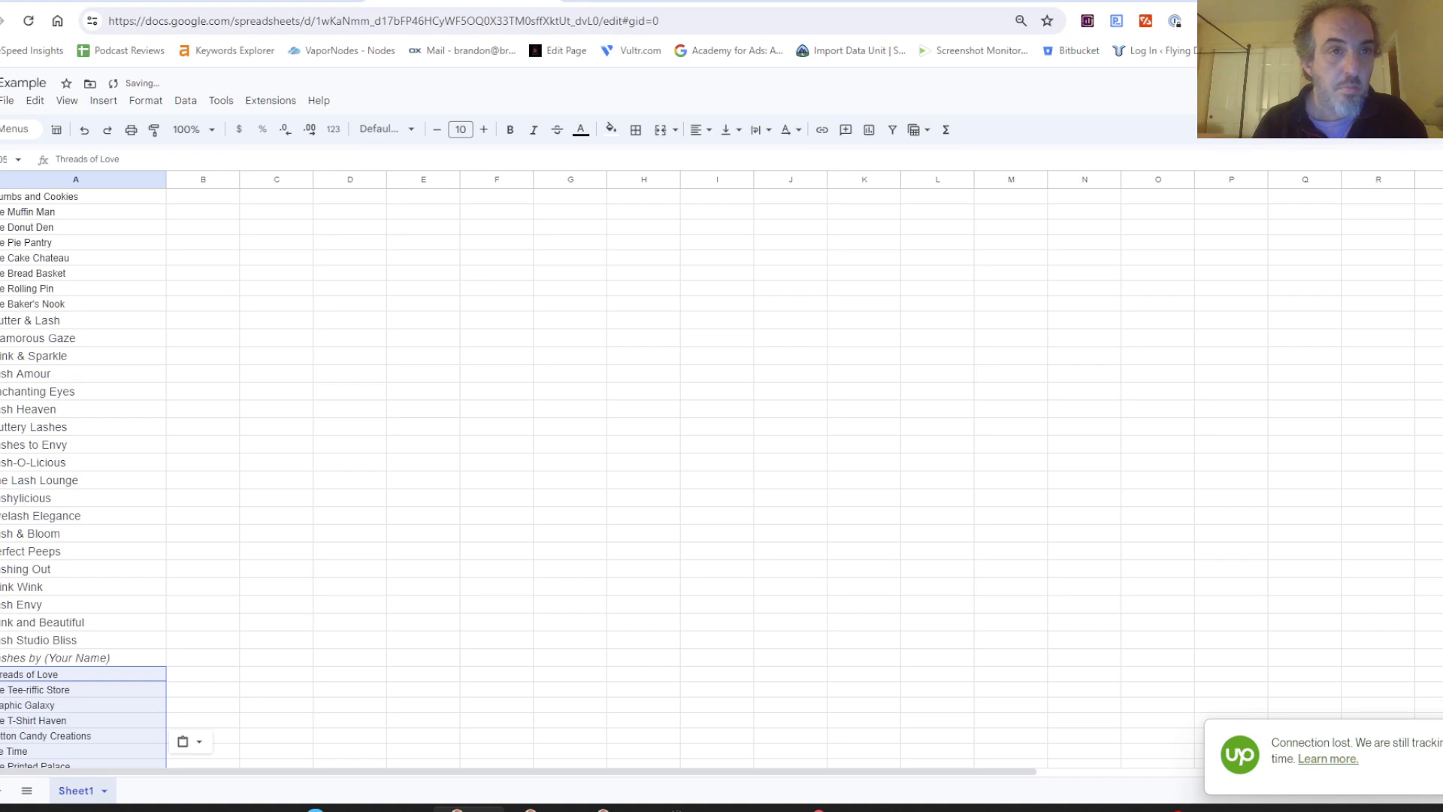
# Step: Append the document's cute business names for estheticians to column A, directly below The Apparel Avenue
pyautogui.click(300, 1)
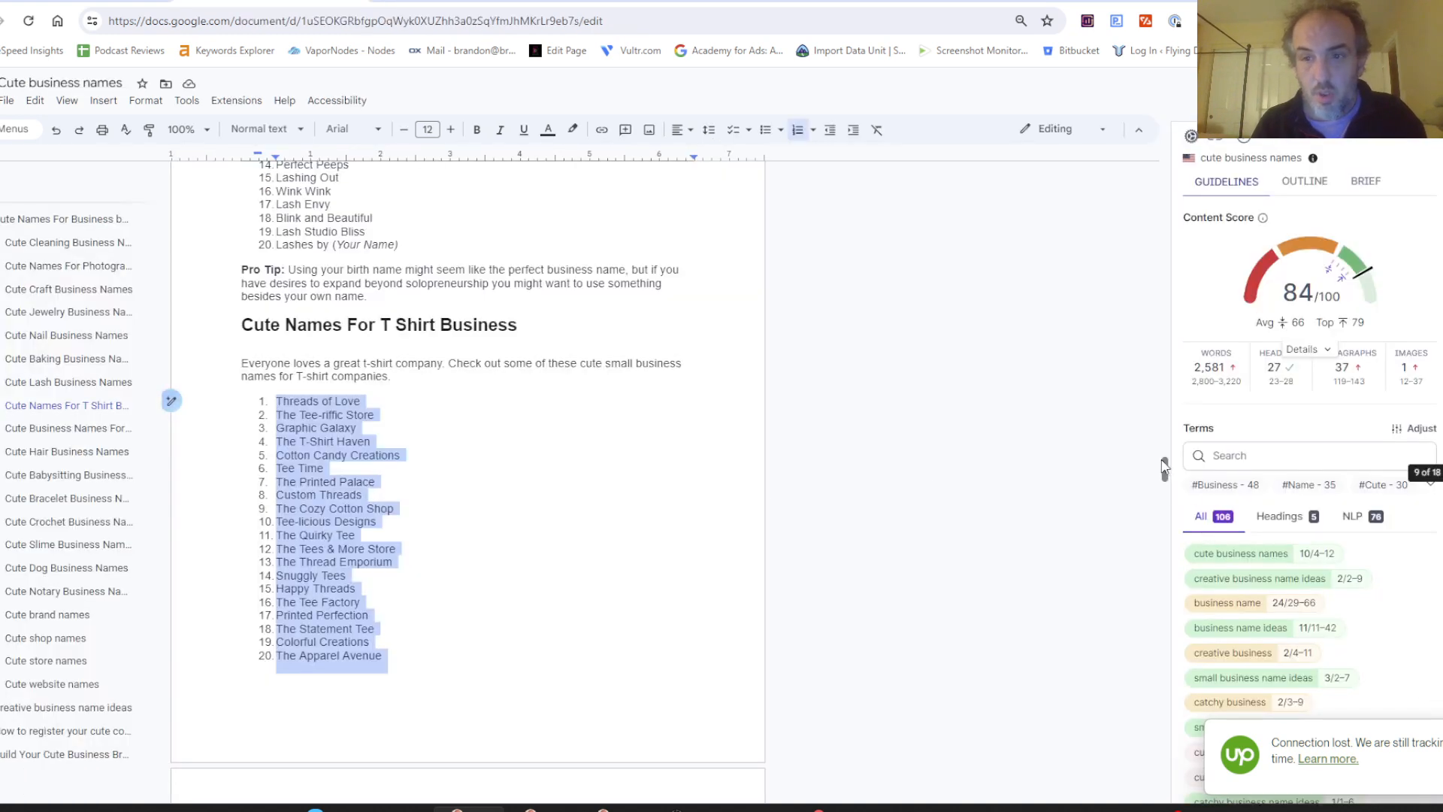
pyautogui.moveTo(1164, 468); pyautogui.dragTo(1165, 501)
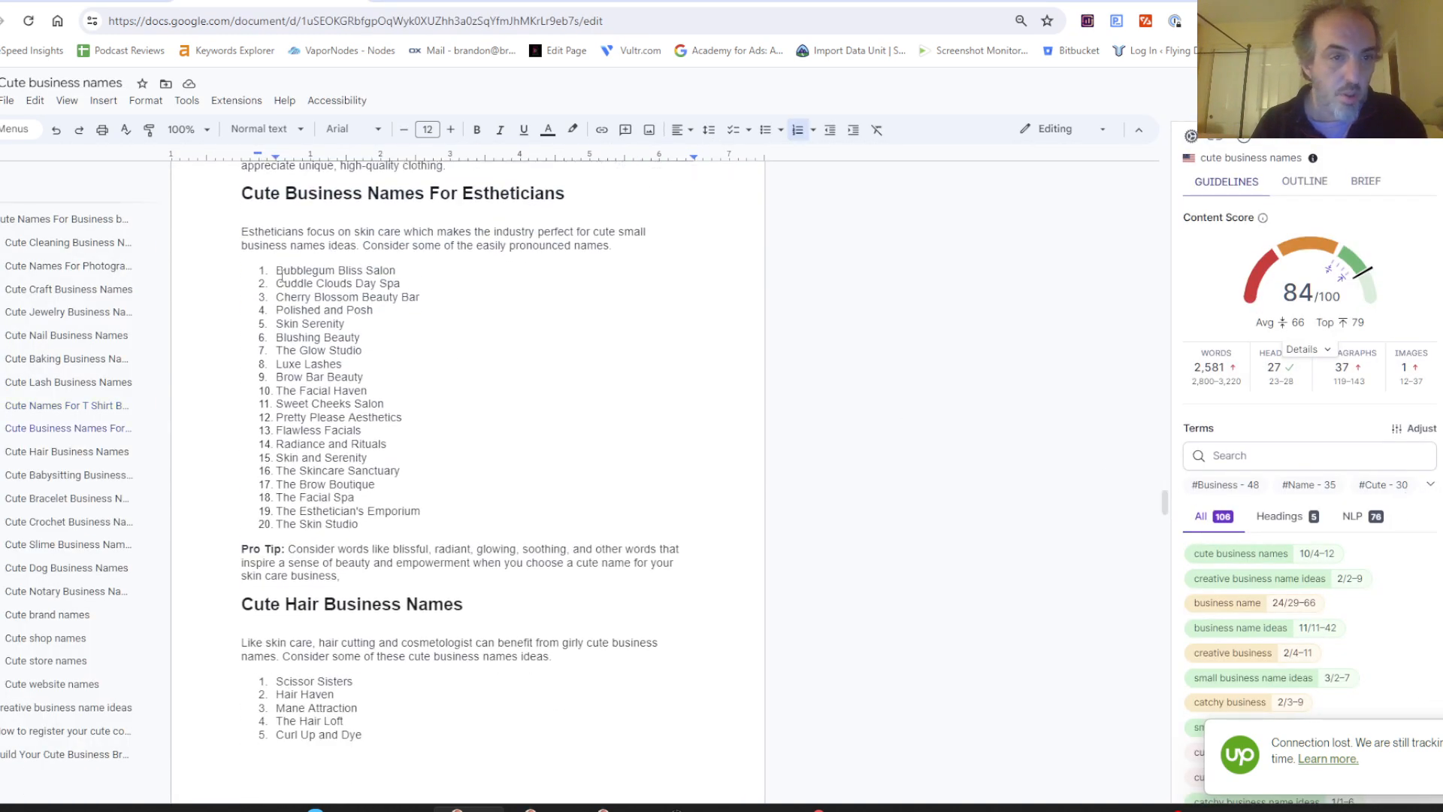
pyautogui.moveTo(275, 268); pyautogui.dragTo(419, 522)
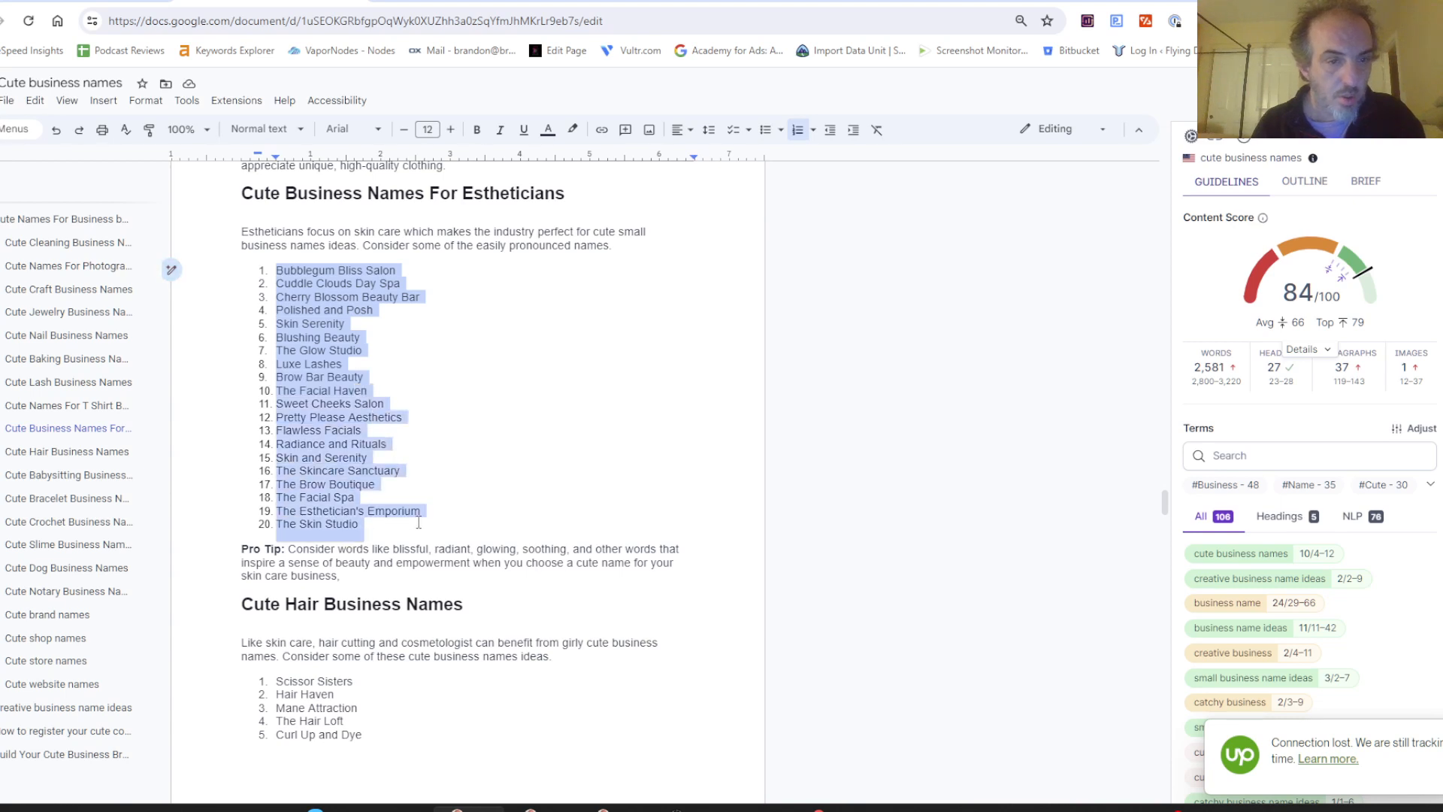
pyautogui.click(462, 2)
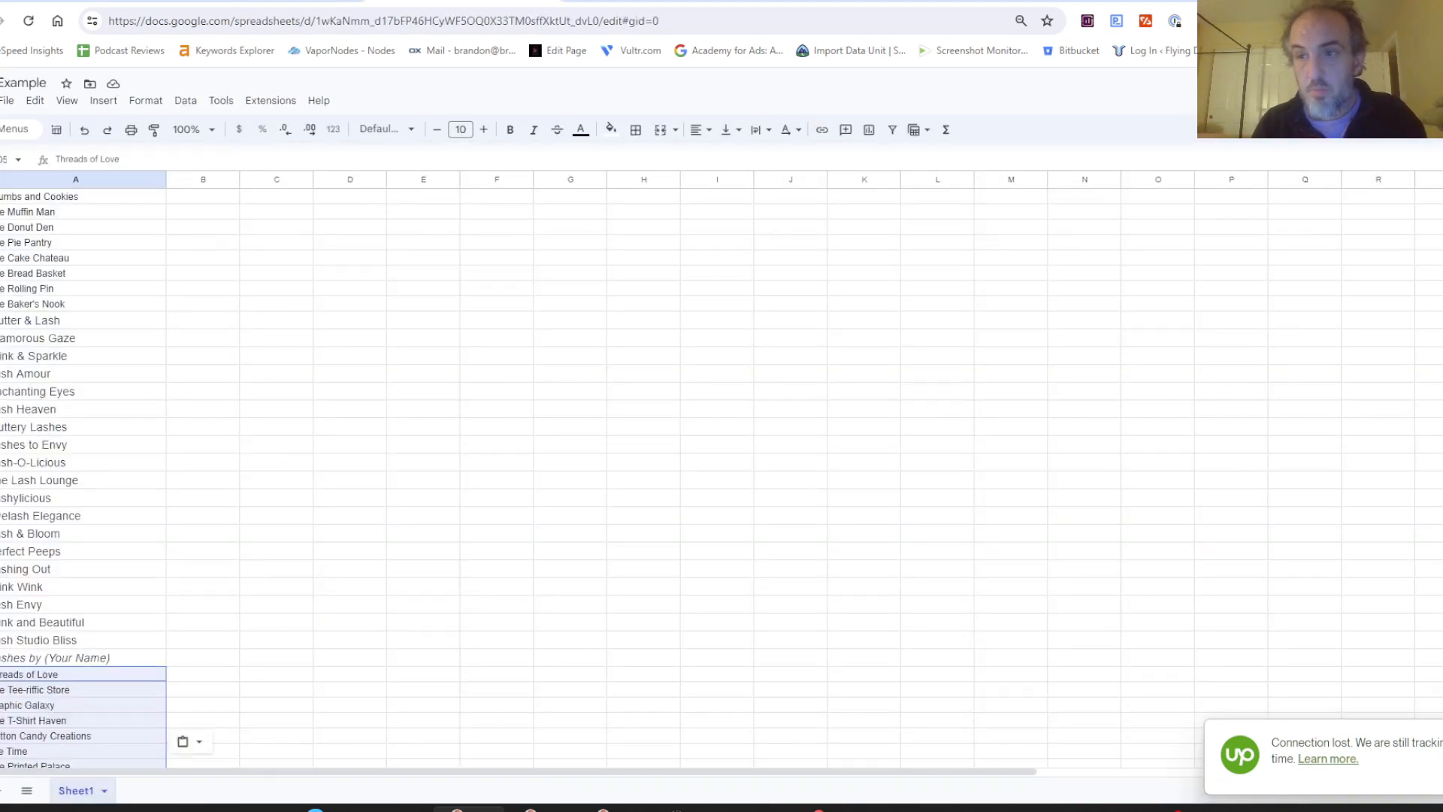
pyautogui.scroll(-8, 721, 451)
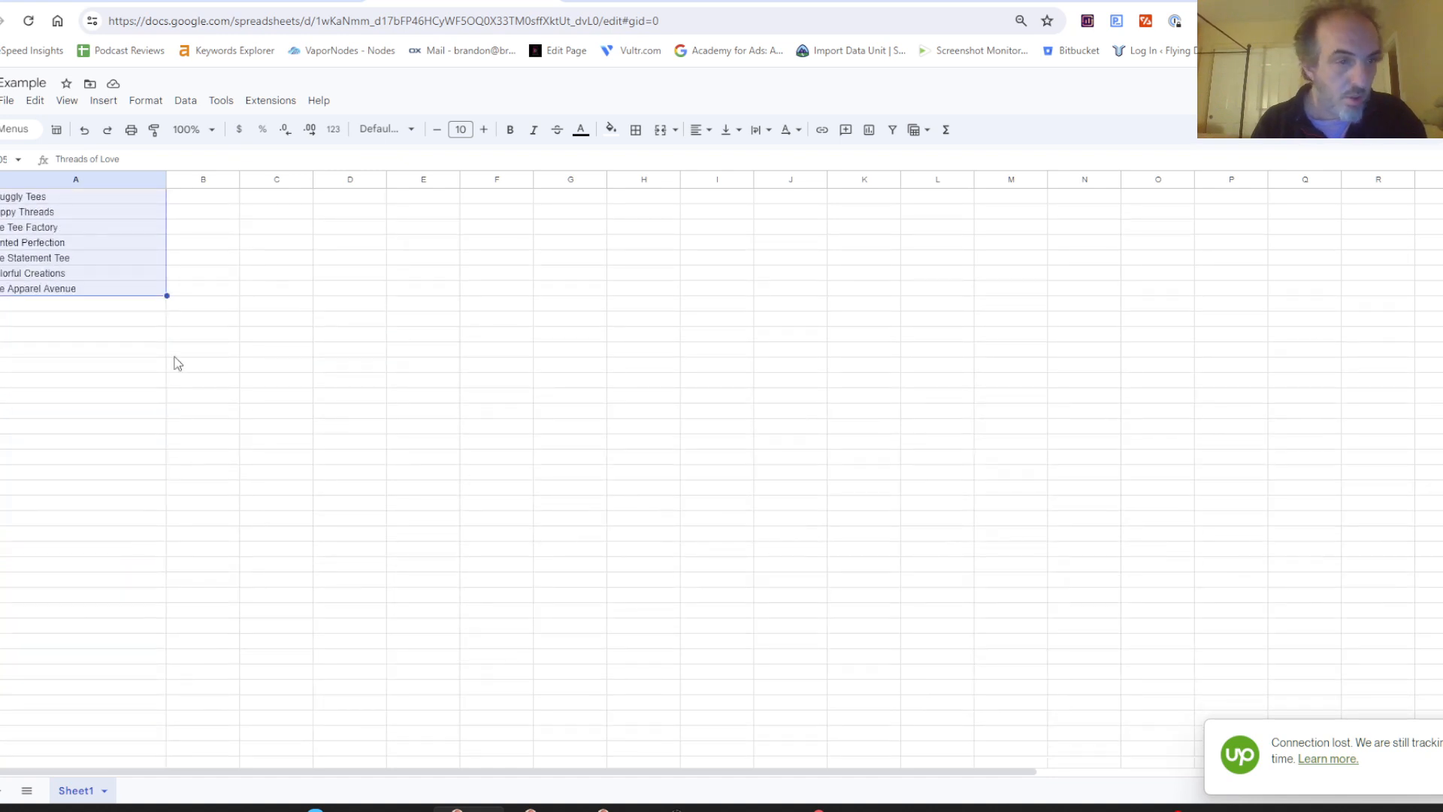
pyautogui.click(82, 304)
pyautogui.write("Bubblegum Bliss Salon ddle Clouds Day Spa erry Blossom Beauty Bar lished and Posh in Serenity ushing Beauty e Glow Studio xe Lashes ow Bar Beauty e Facial Haven eet Cheeks Salon etty Please Aesthetics wless Facials diance and Rituals in and Serenity e Skincare Sanctuary e Brow Boutique e Facial Spa e Esthetician's Emporium e Skin Studio")
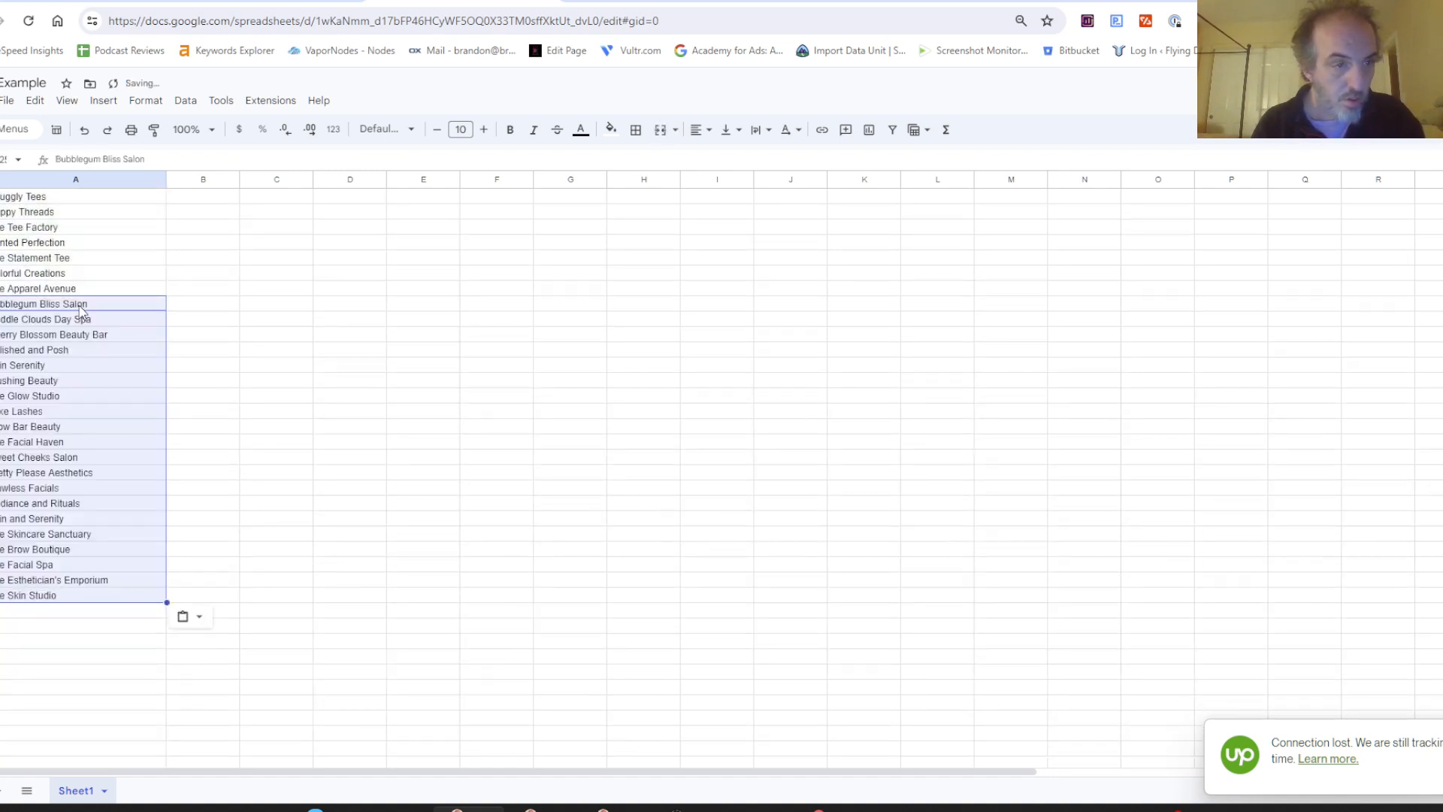
# Step: Copy the document's cute hair business names and paste them into column A, directly below The Skin Studio
pyautogui.click(271, 1)
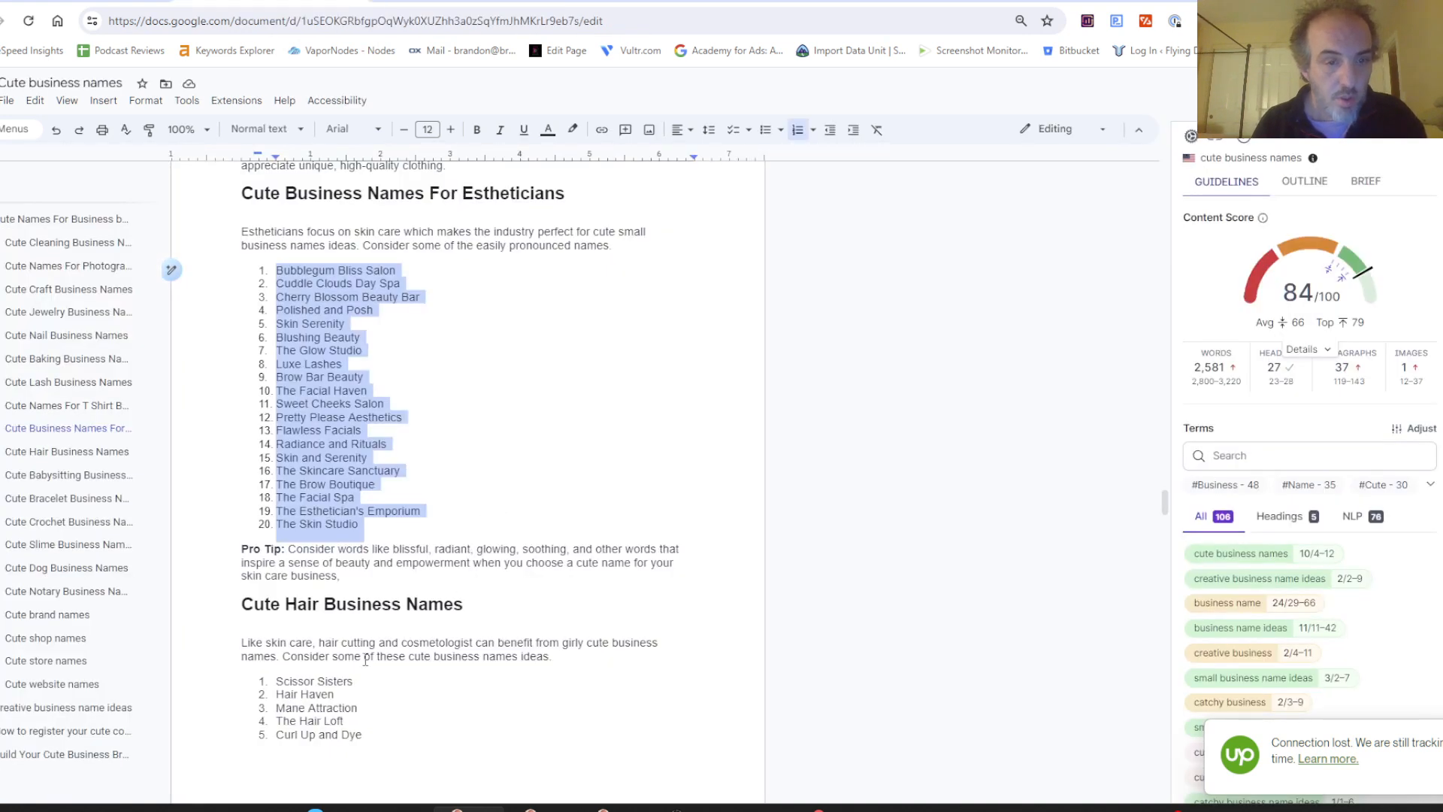
pyautogui.click(272, 680)
pyautogui.moveTo(273, 679); pyautogui.dragTo(433, 730)
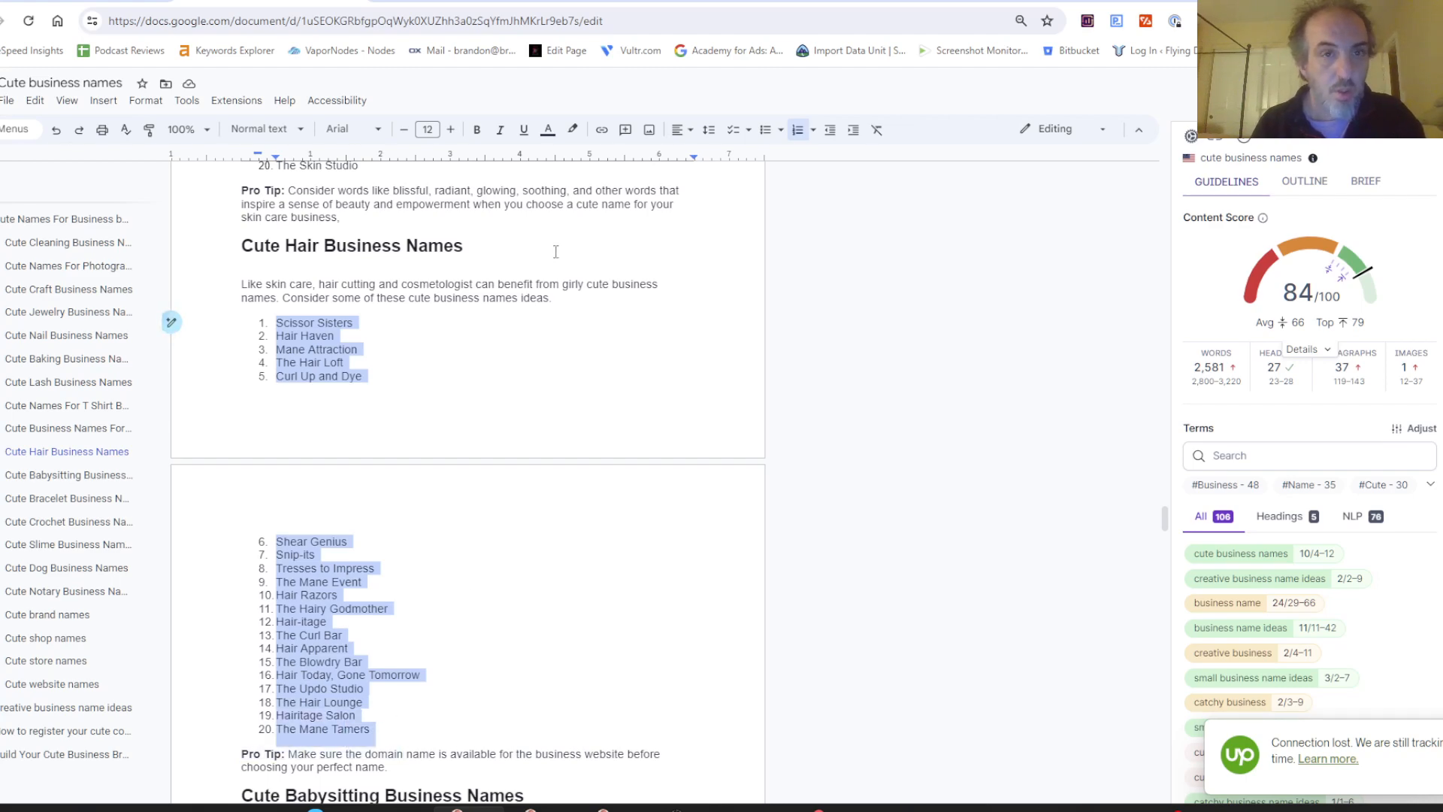
pyautogui.click(474, 1)
pyautogui.click(90, 615)
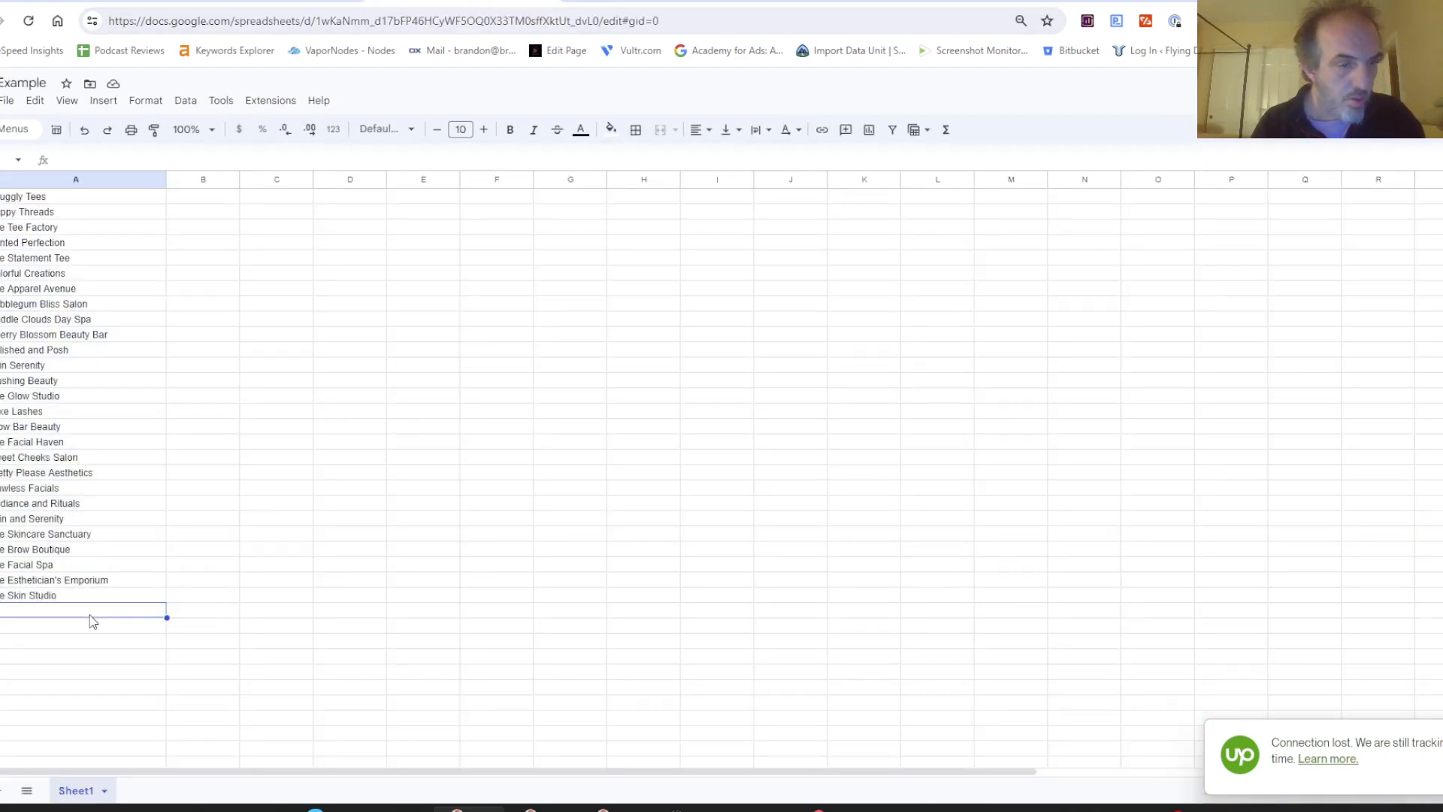
pyautogui.hotkey('ctrl', 'v')
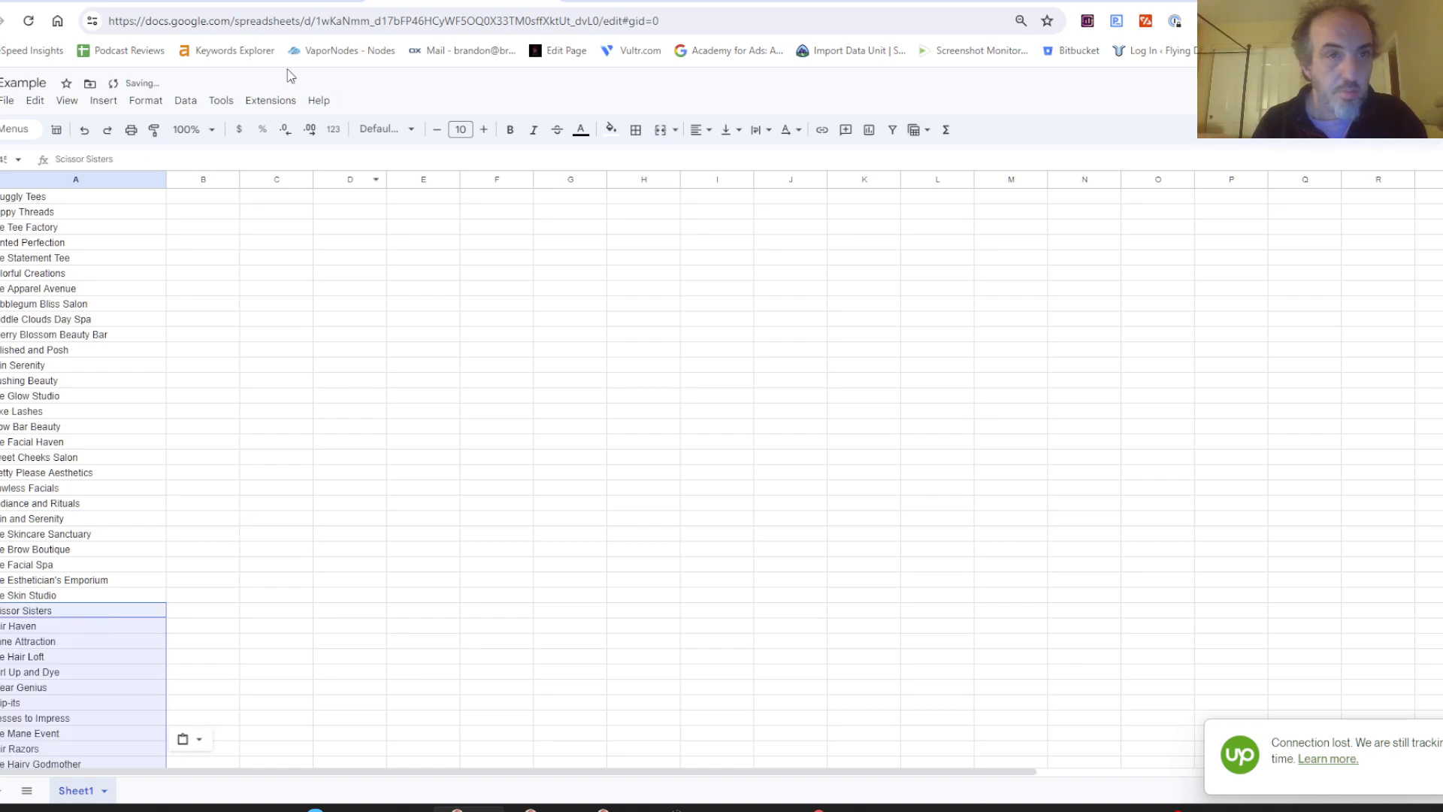
# Step: Append the document's cute babysitting business names to column A, starting directly under The Mane Tamers
pyautogui.click(281, 1)
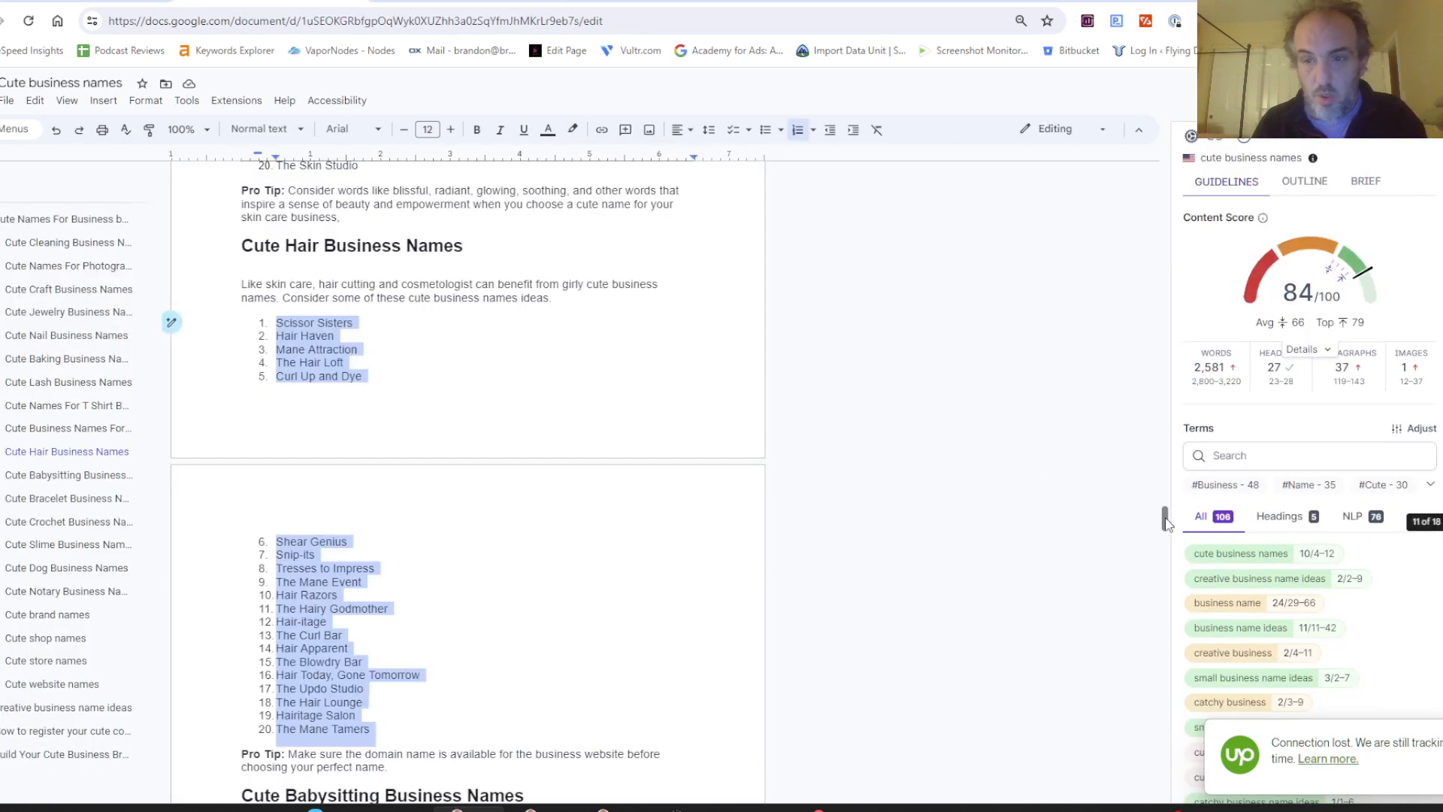
pyautogui.moveTo(1165, 518); pyautogui.dragTo(1174, 547)
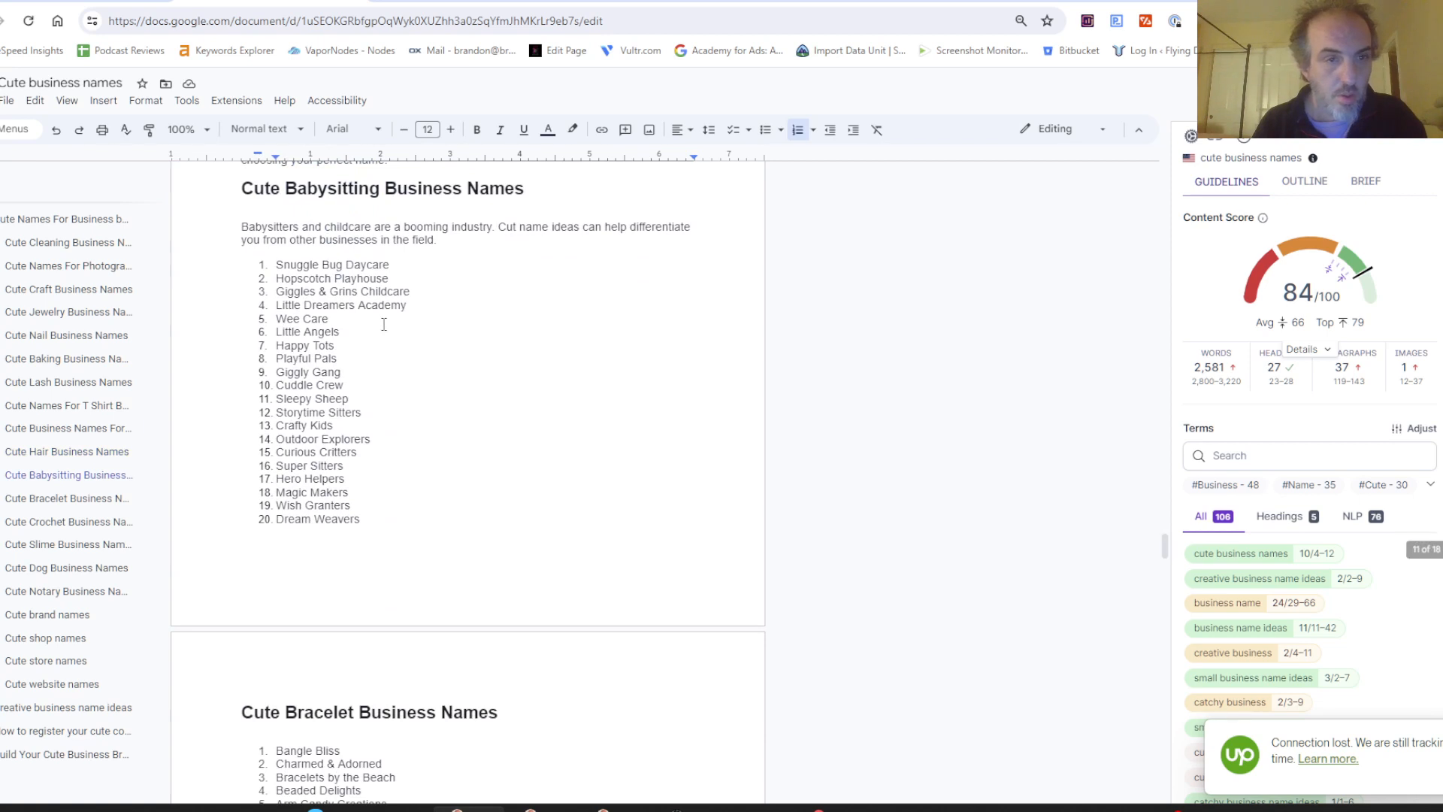
pyautogui.moveTo(273, 265); pyautogui.dragTo(413, 519)
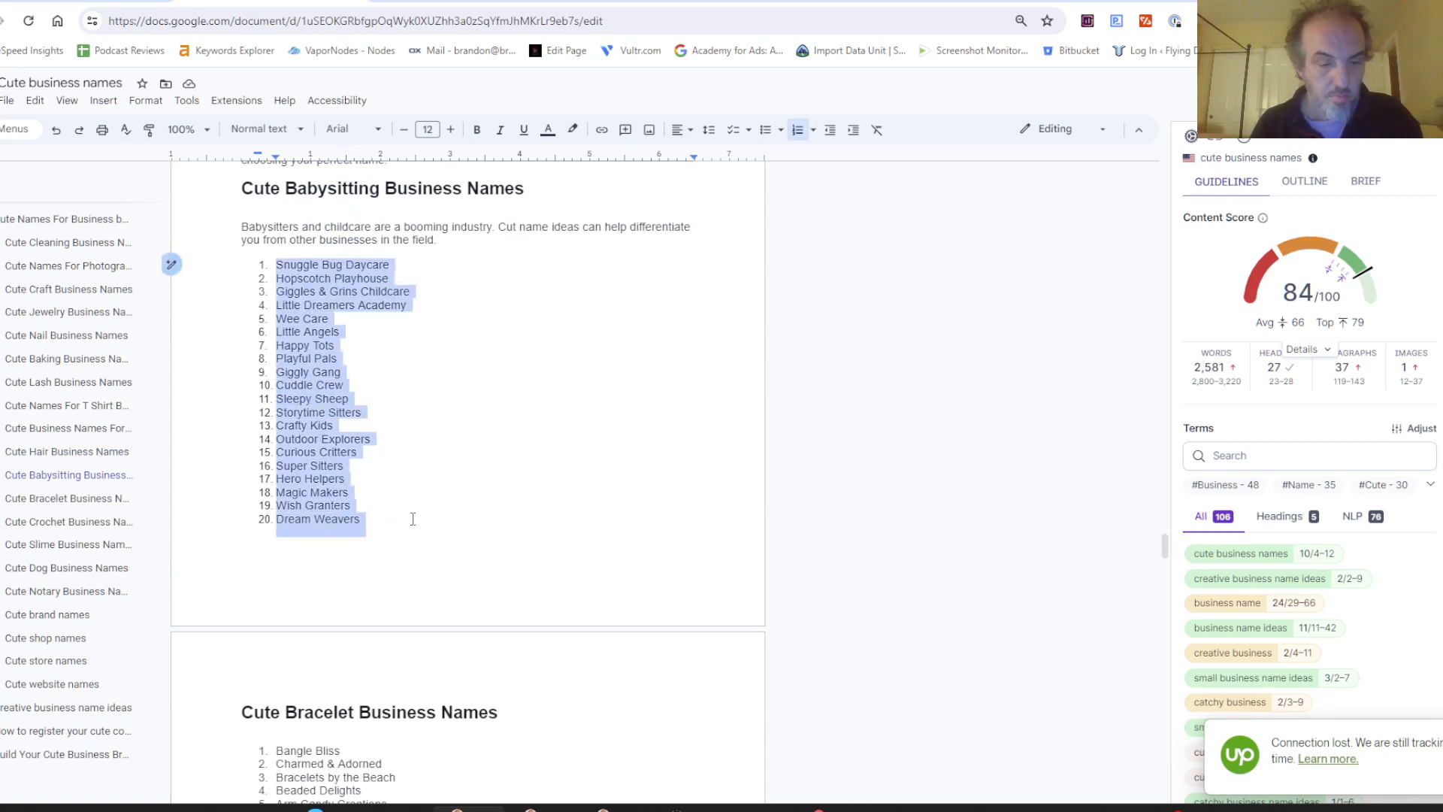
pyautogui.hotkey('ctrl', 'Tab')
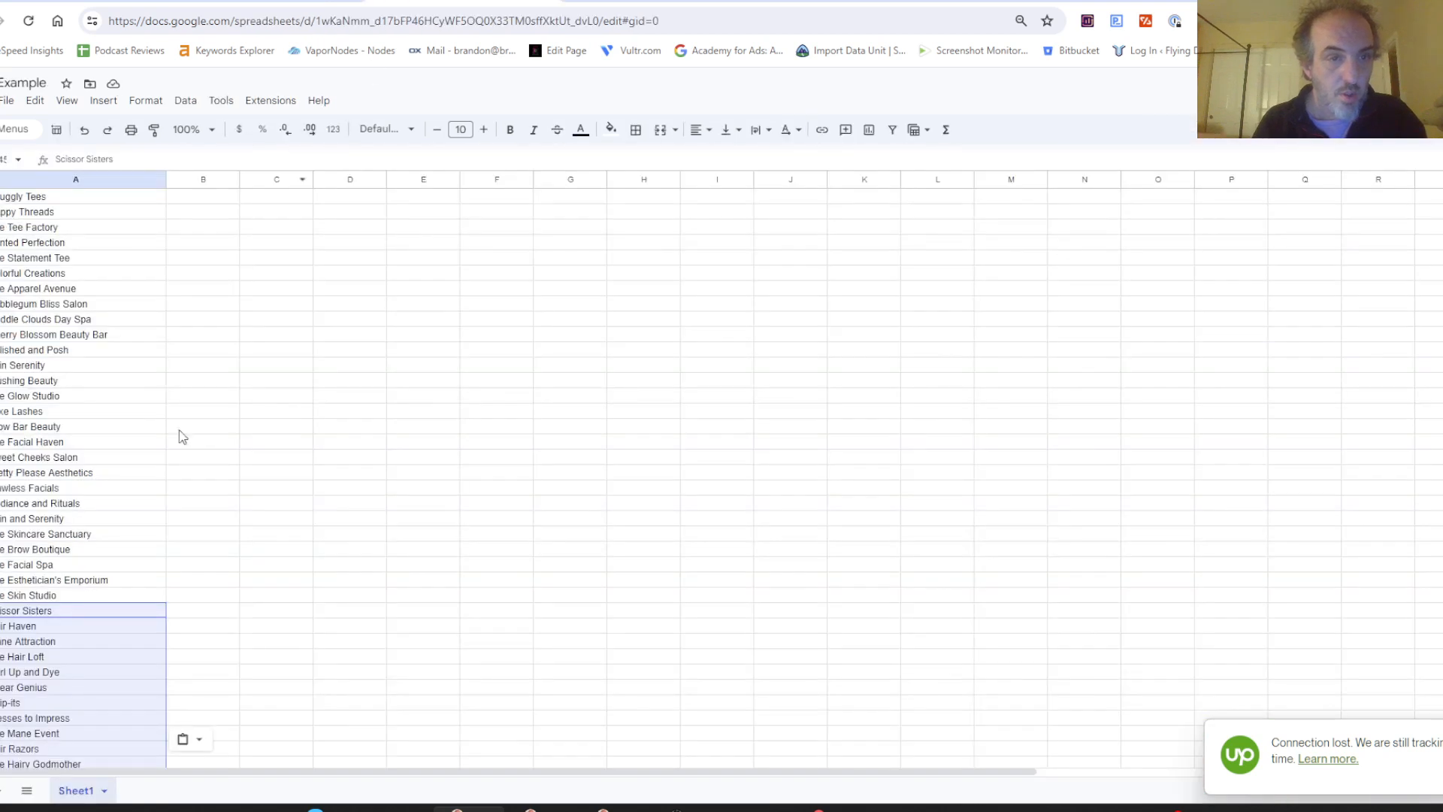
pyautogui.click(323, 706)
pyautogui.press('Right')
pyautogui.press('Down')
pyautogui.press('Down')
pyautogui.press('Down')
pyautogui.press('Down')
pyautogui.press('Down')
pyautogui.press('Down')
pyautogui.press('Down')
pyautogui.press('Down')
pyautogui.press('Down')
pyautogui.press('Down')
pyautogui.press('Down')
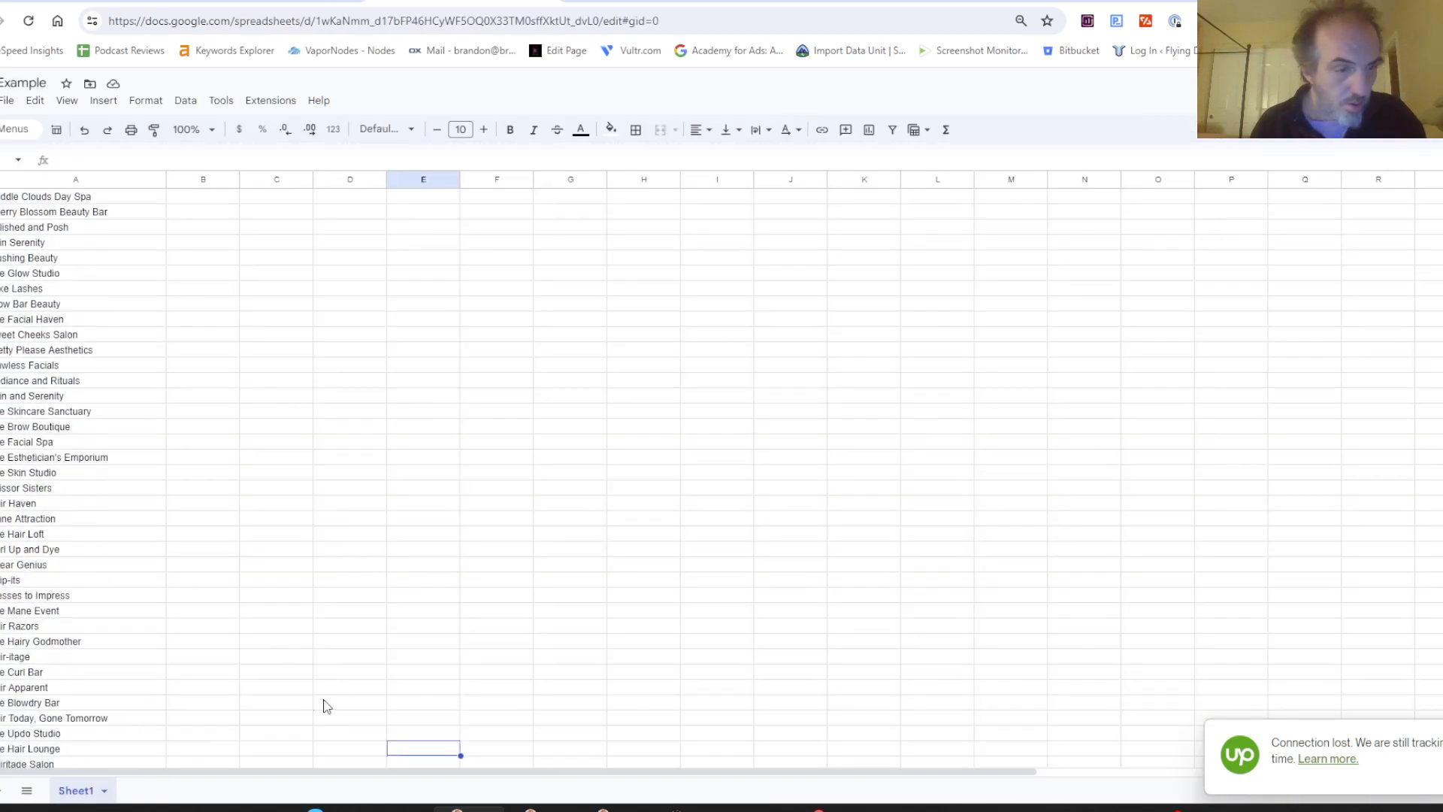
pyautogui.press('Down')
pyautogui.press('Down')
pyautogui.press('Down')
pyautogui.press('Down')
pyautogui.press('Down')
pyautogui.press('Down')
pyautogui.press('Down')
pyautogui.press('Down')
pyautogui.press('Down')
pyautogui.press('Down')
pyautogui.press('Down')
pyautogui.press('Down')
pyautogui.click(43, 616)
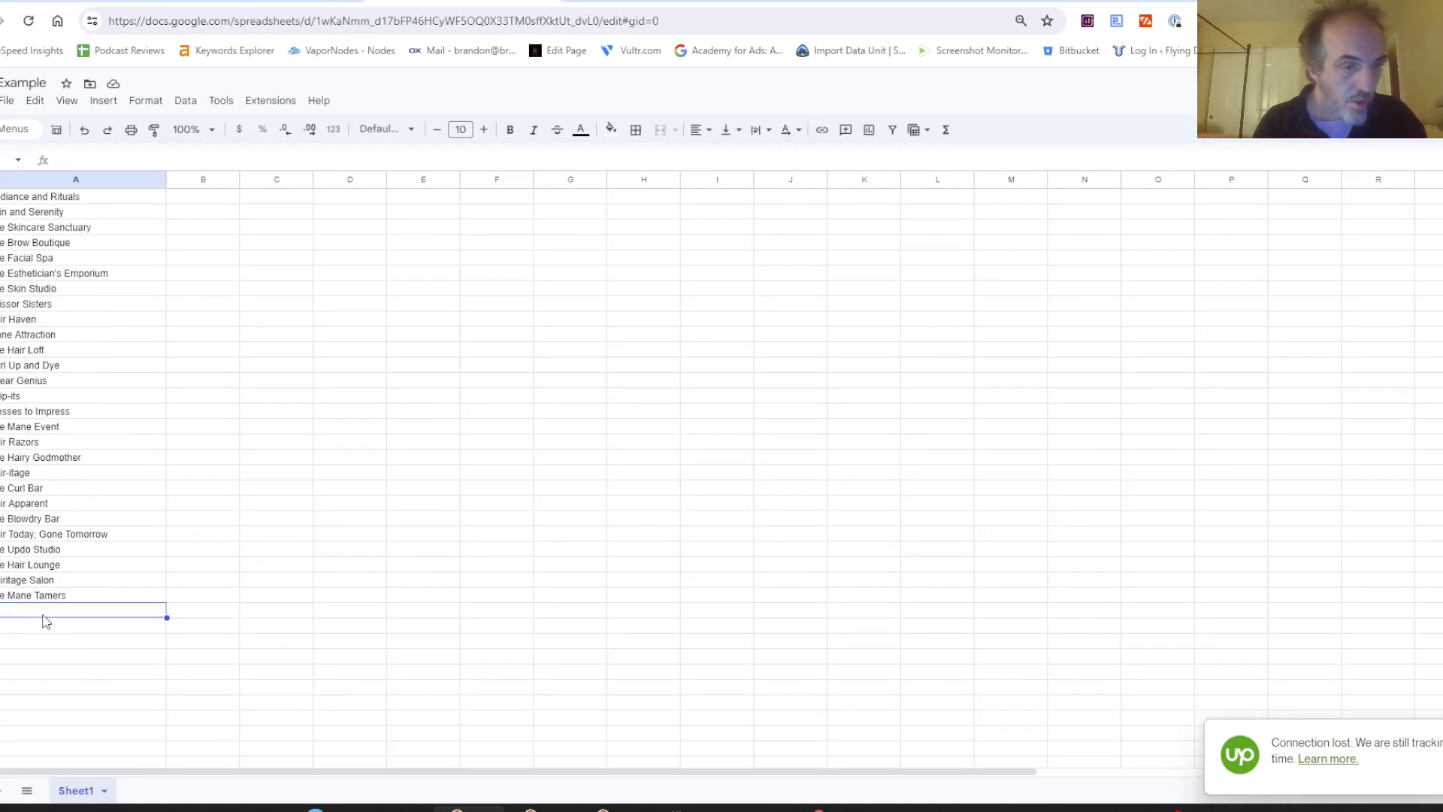
pyautogui.hotkey('ctrl', 'v')
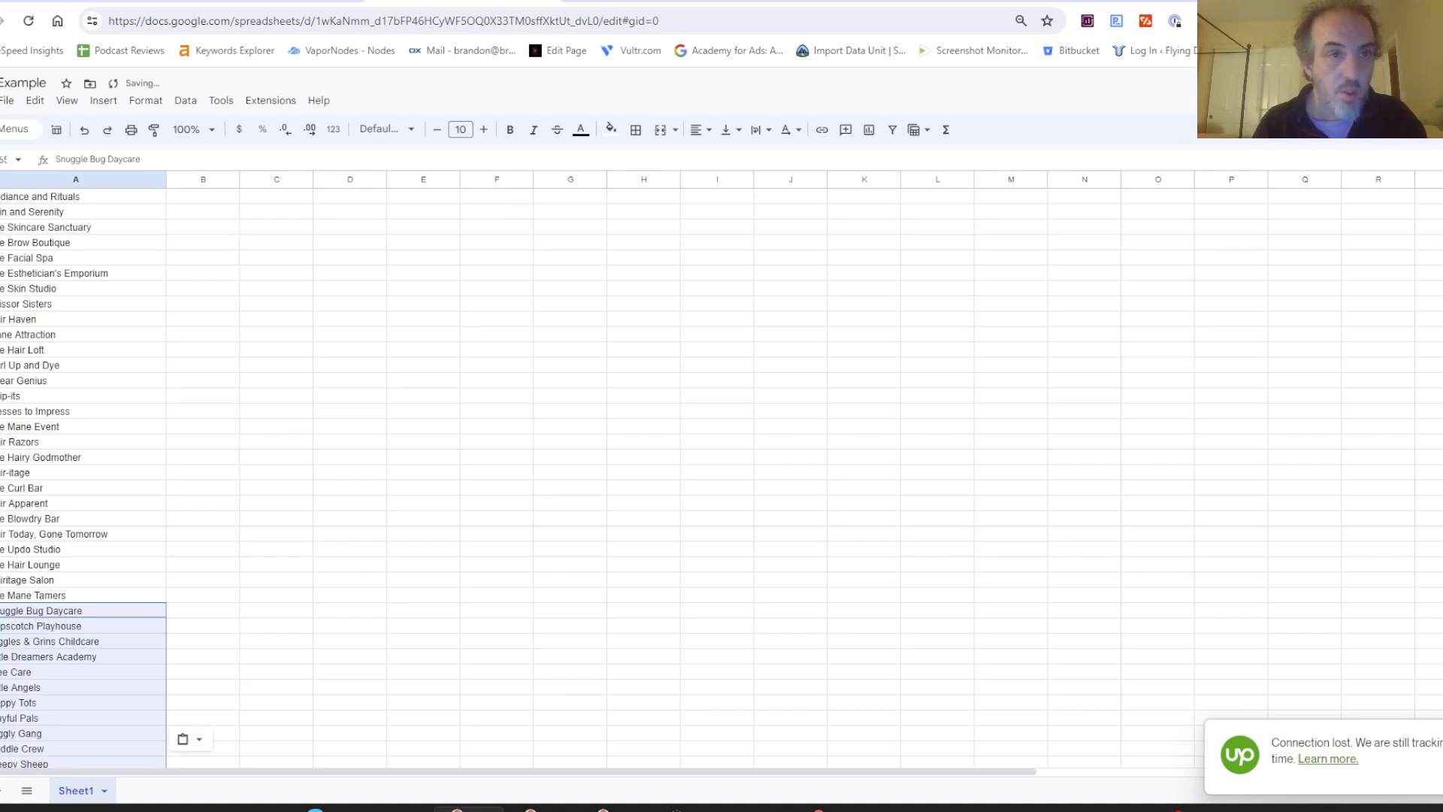
# Step: Copy the cute bracelet business names from the document into column A, directly below Dream Weavers
pyautogui.click(270, 1)
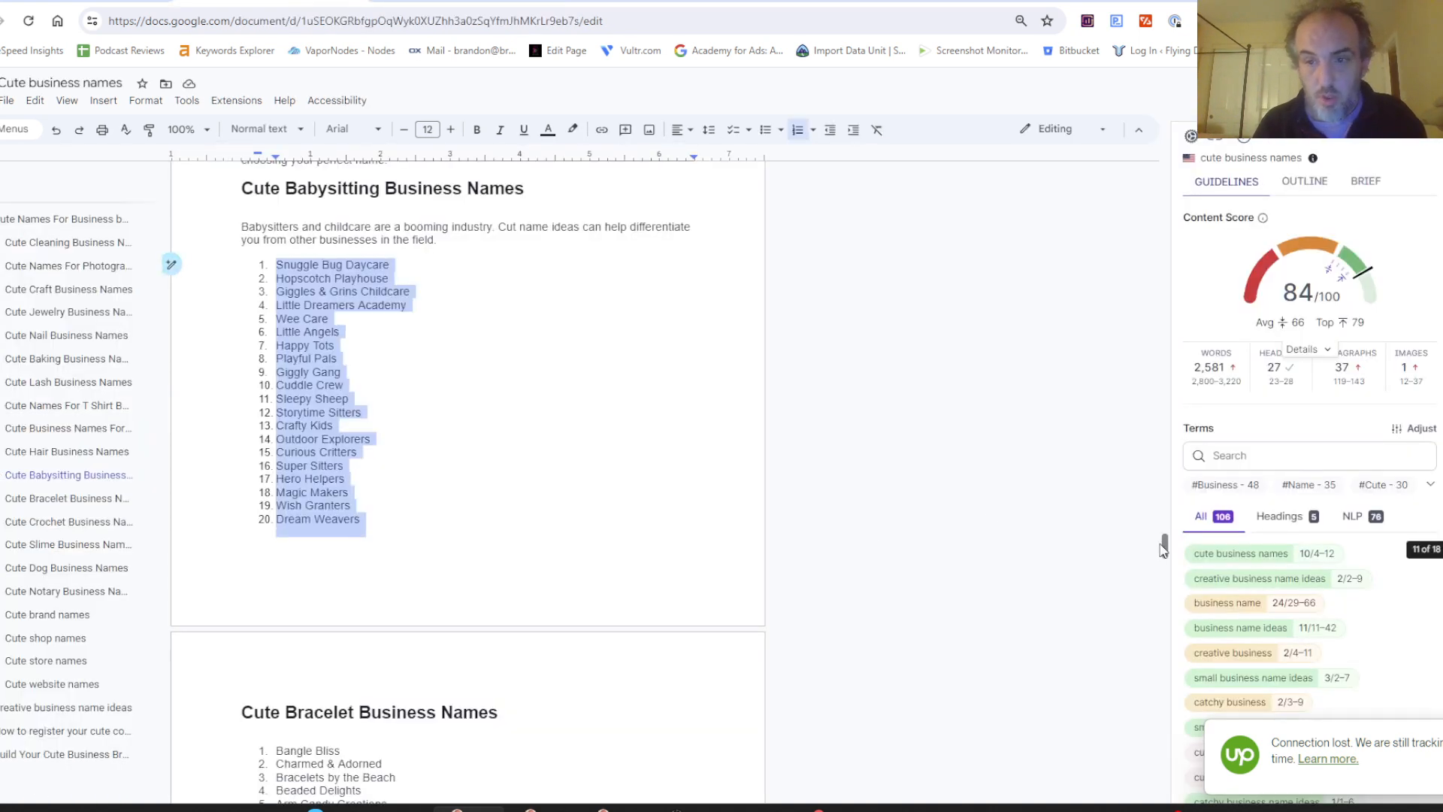
pyautogui.moveTo(1162, 549); pyautogui.dragTo(1163, 577)
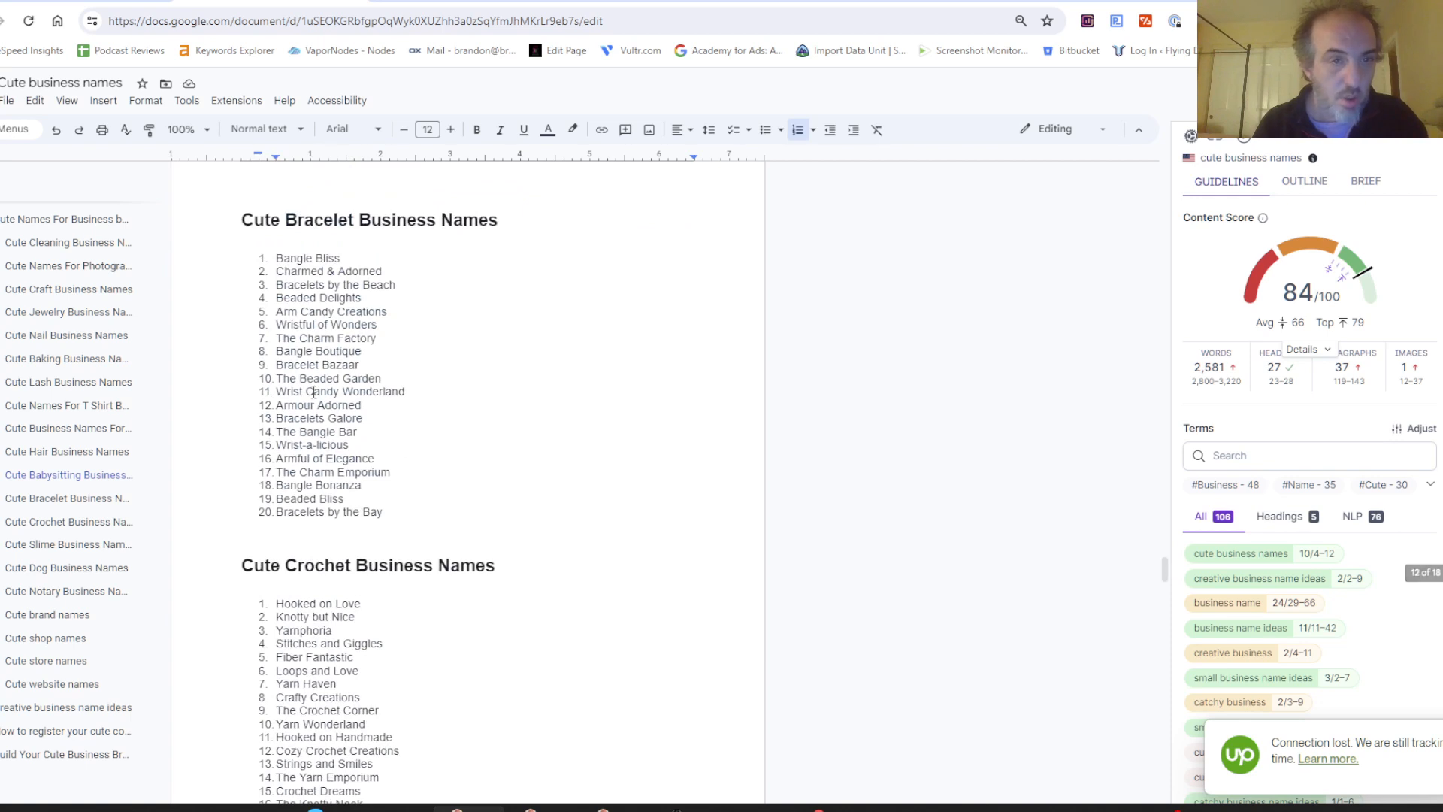
pyautogui.moveTo(277, 259); pyautogui.dragTo(414, 518)
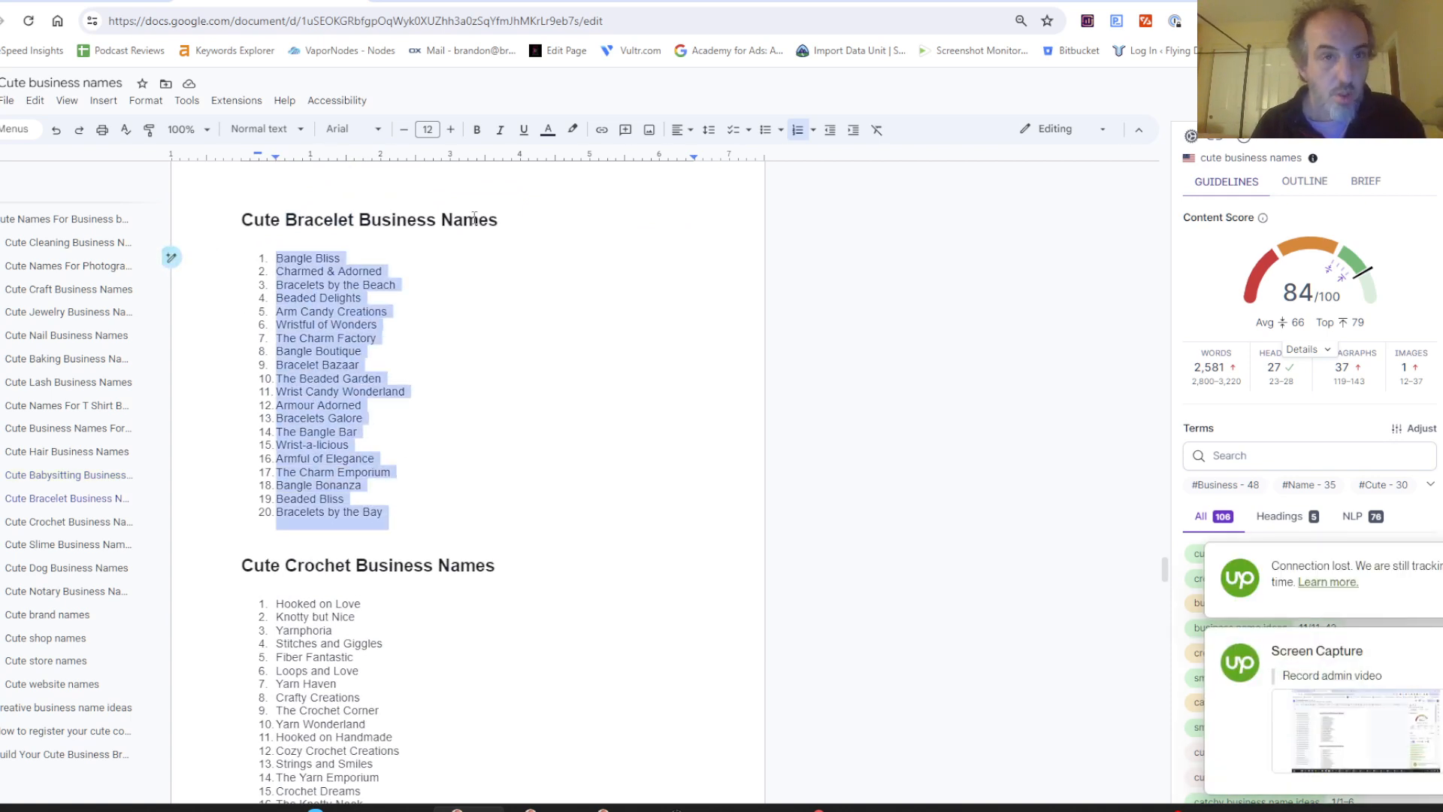
pyautogui.click(464, 0)
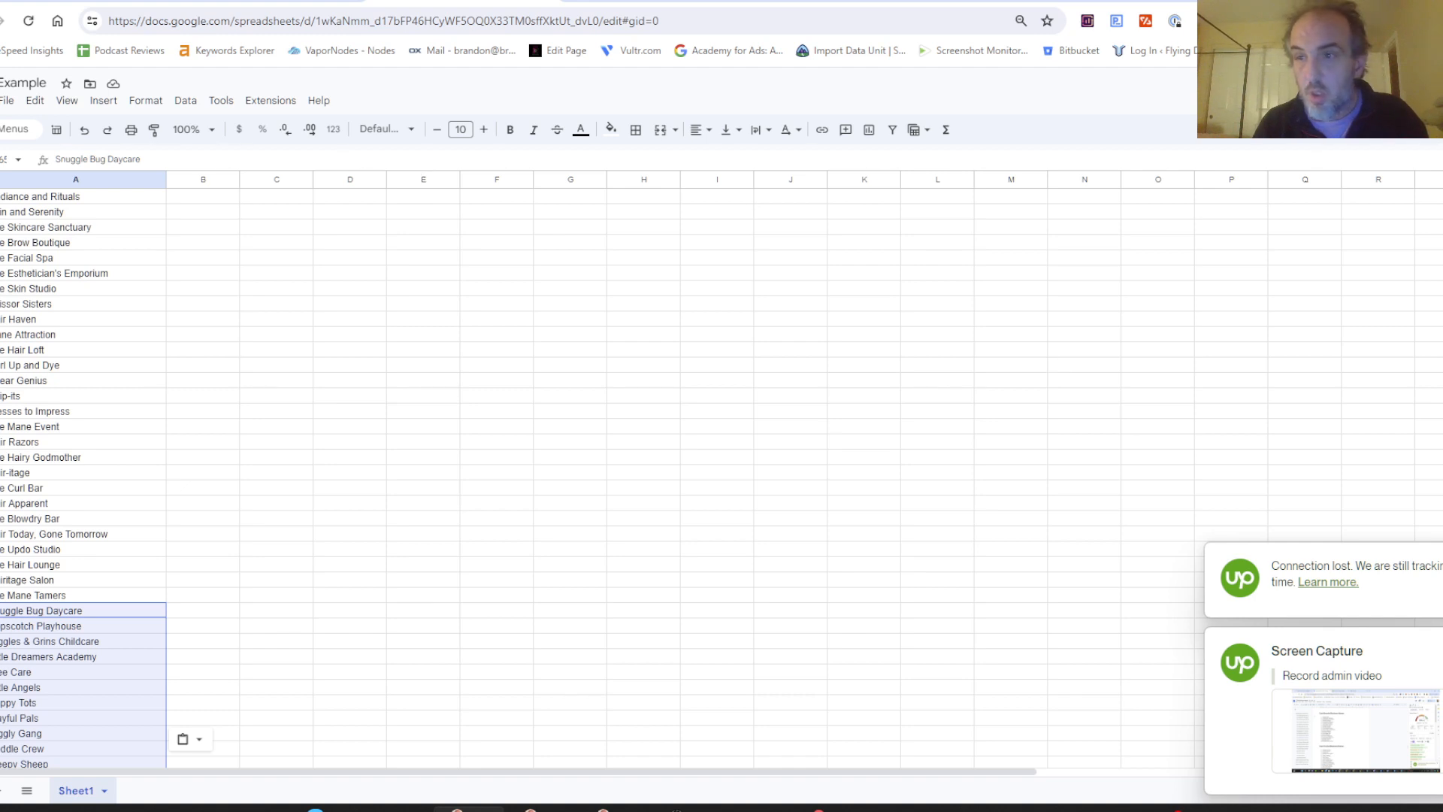
pyautogui.scroll(-10, 1079, 337)
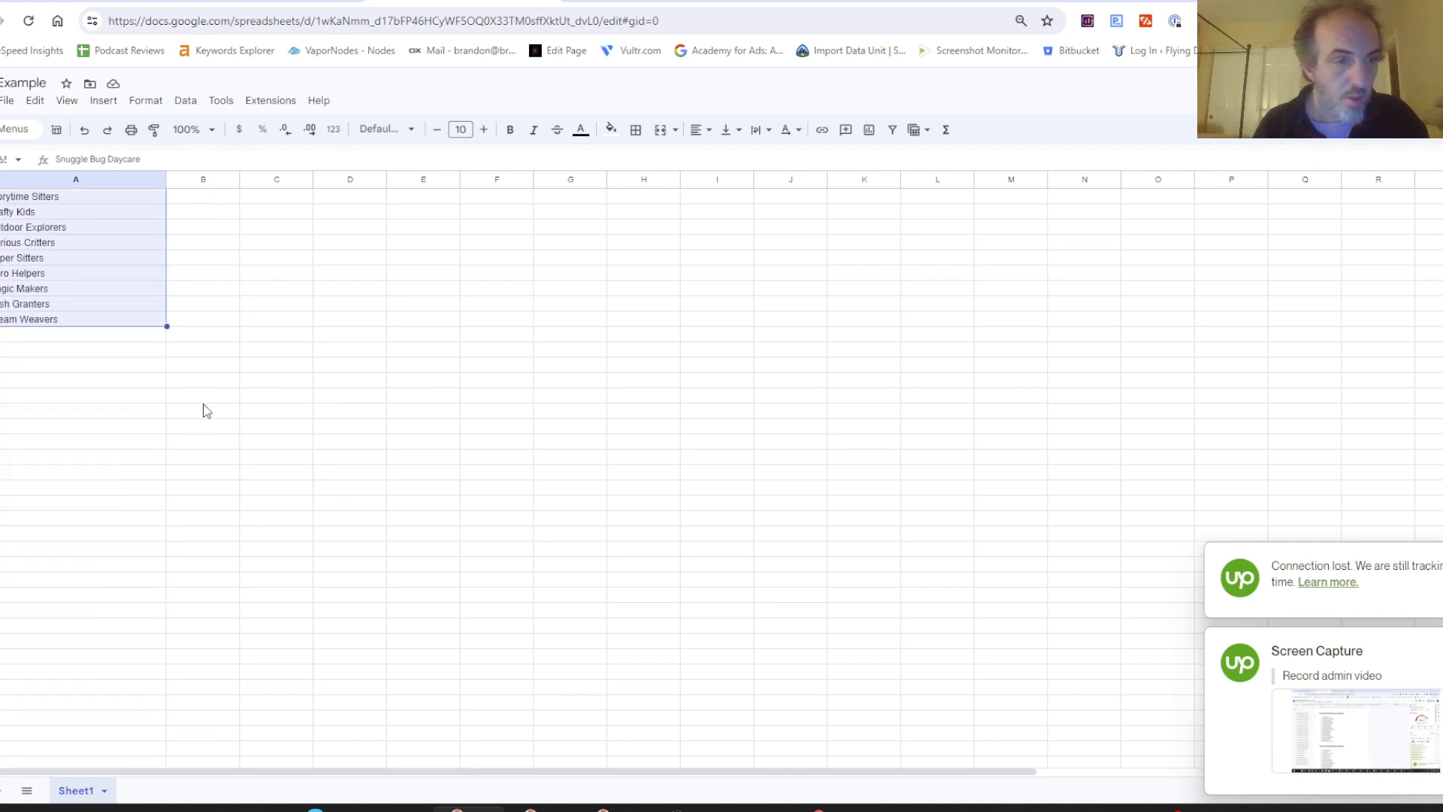
pyautogui.click(60, 340)
pyautogui.write('Bangle Bliss Charmed & Adorned Bracelets by the Beach Beaded Delights Arm Candy Creations Wristful of Wonders The Charm Factory Bangle Boutique Bracelet Bazaar The Beaded Garden Wrist Candy Wonderland Glamour Adorned Bracelets Galore The Bangle Bar Wrist-a-licious Armful of Elegance The Charm Emporium Bangle Bonanza Beaded Bliss Bracelets by the Bay')
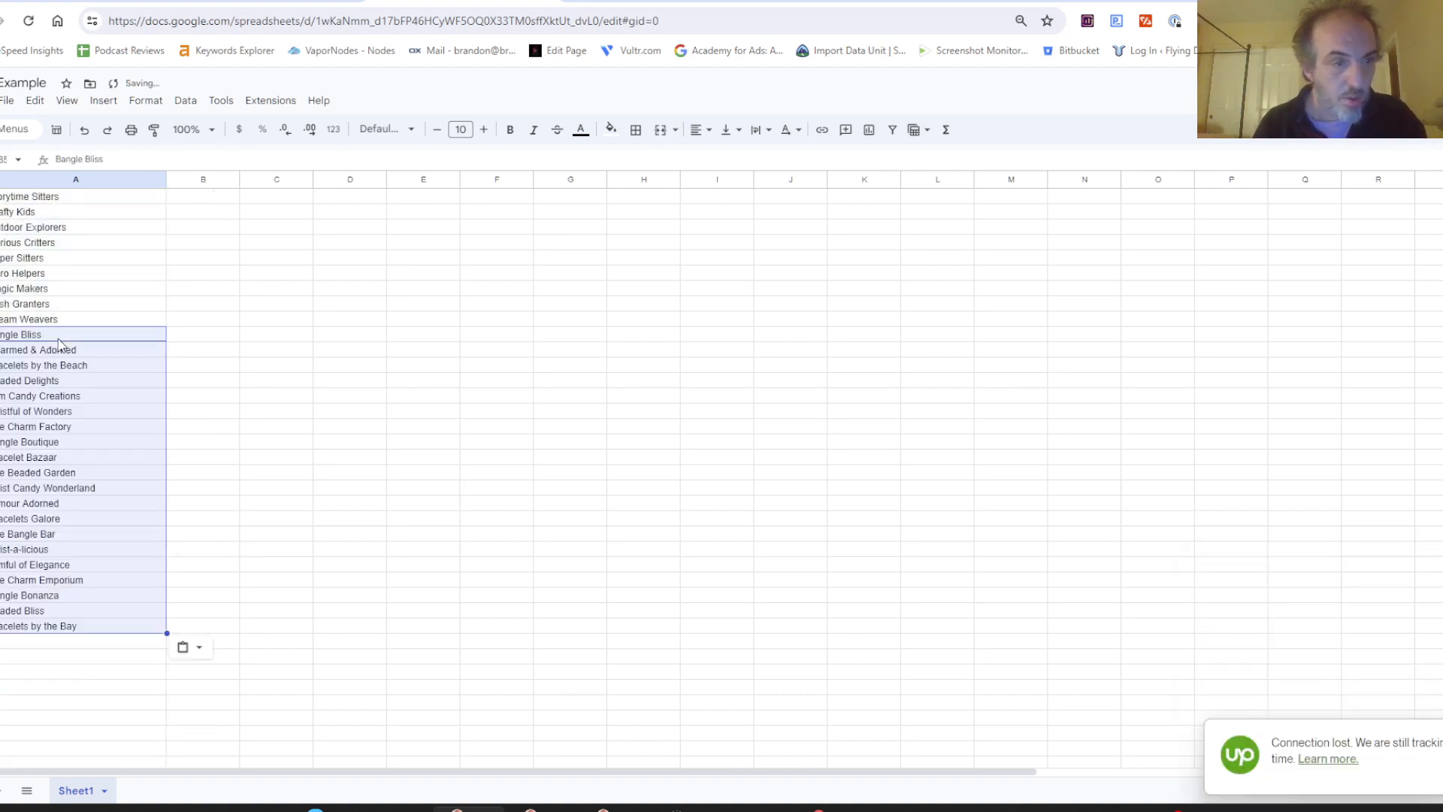
# Step: Copy the full list of cute crochet business names and paste it into column A, right under Bracelets by the Bay
pyautogui.click(270, 0)
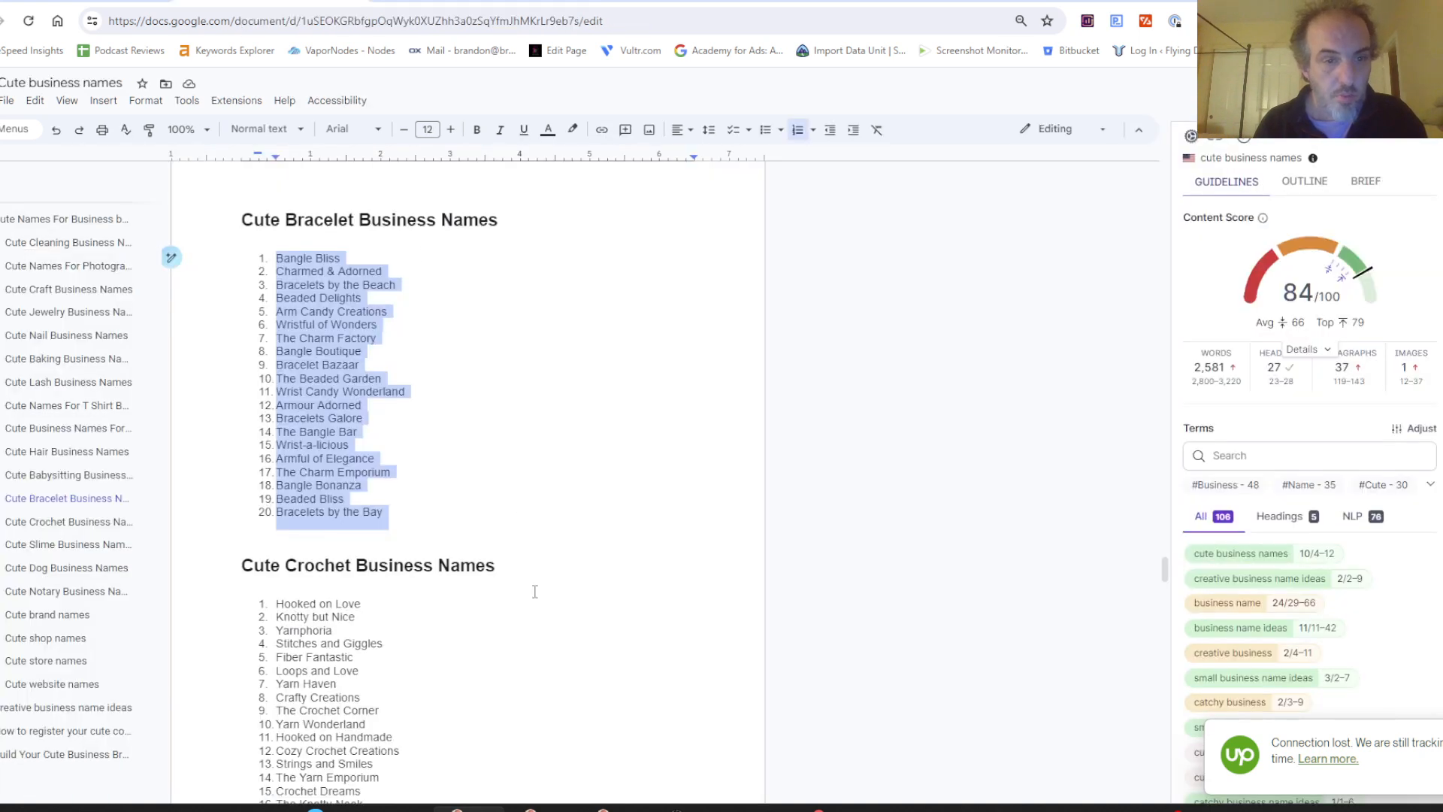
pyautogui.moveTo(275, 603); pyautogui.dragTo(419, 614)
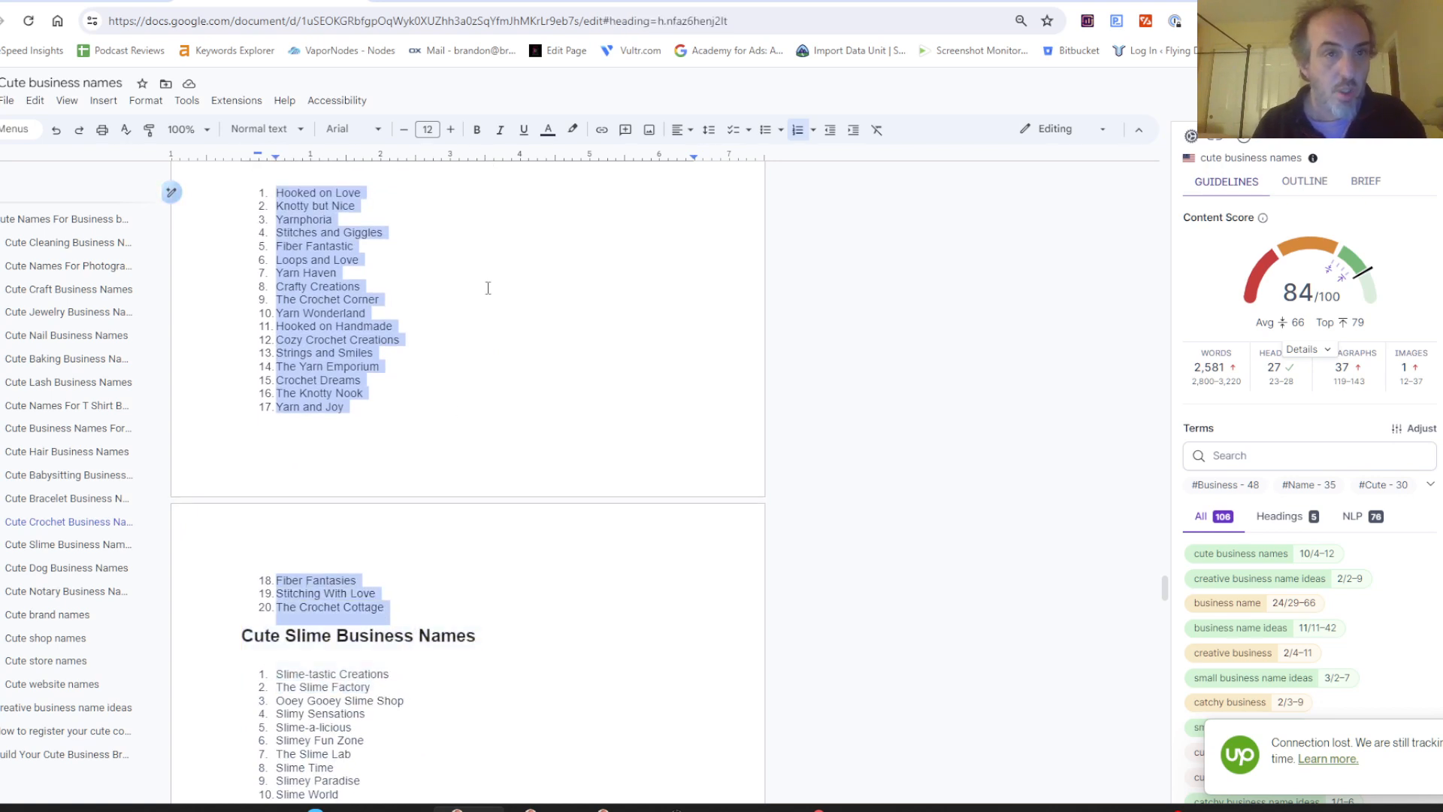
pyautogui.click(443, 7)
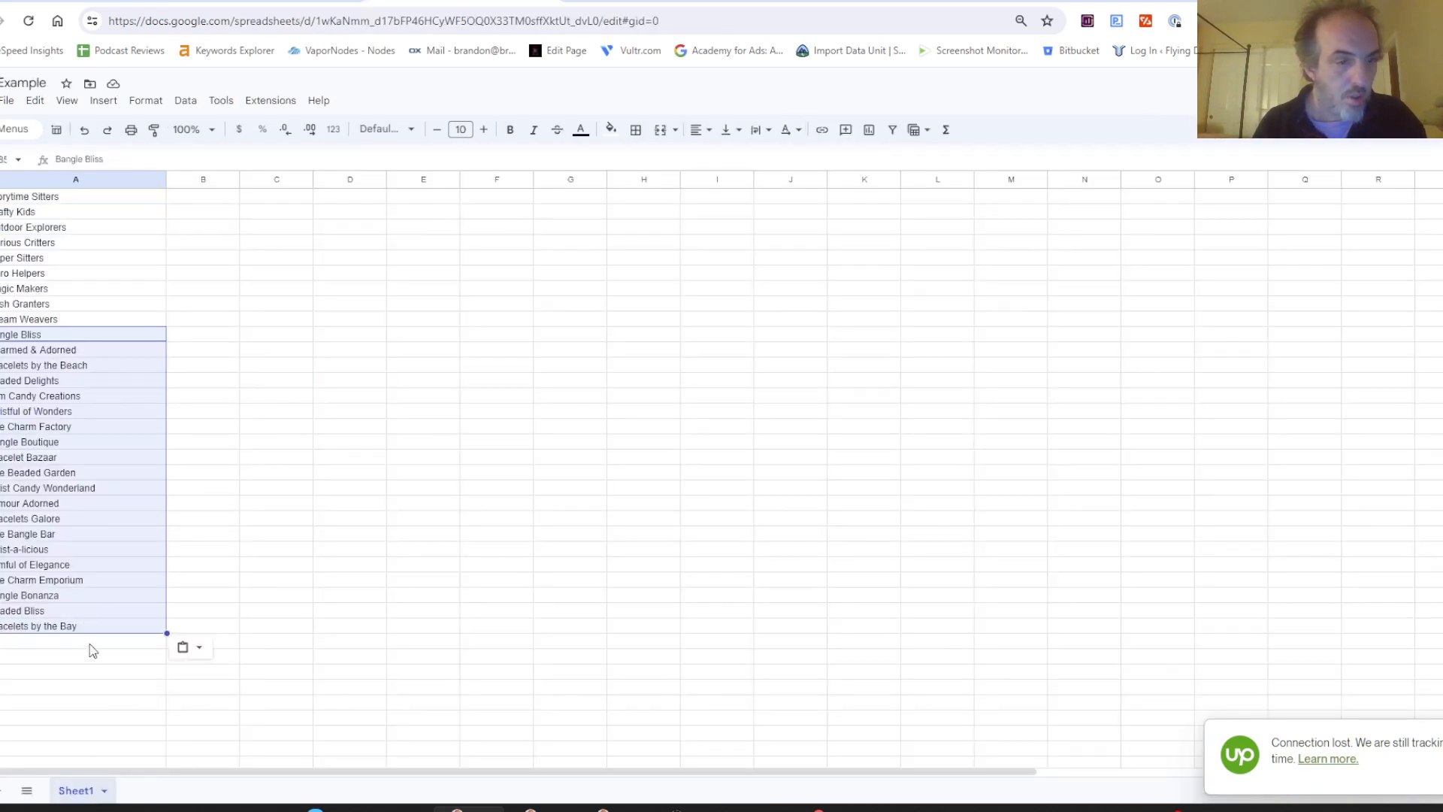
pyautogui.click(91, 643)
pyautogui.hotkey('ctrl', 'v')
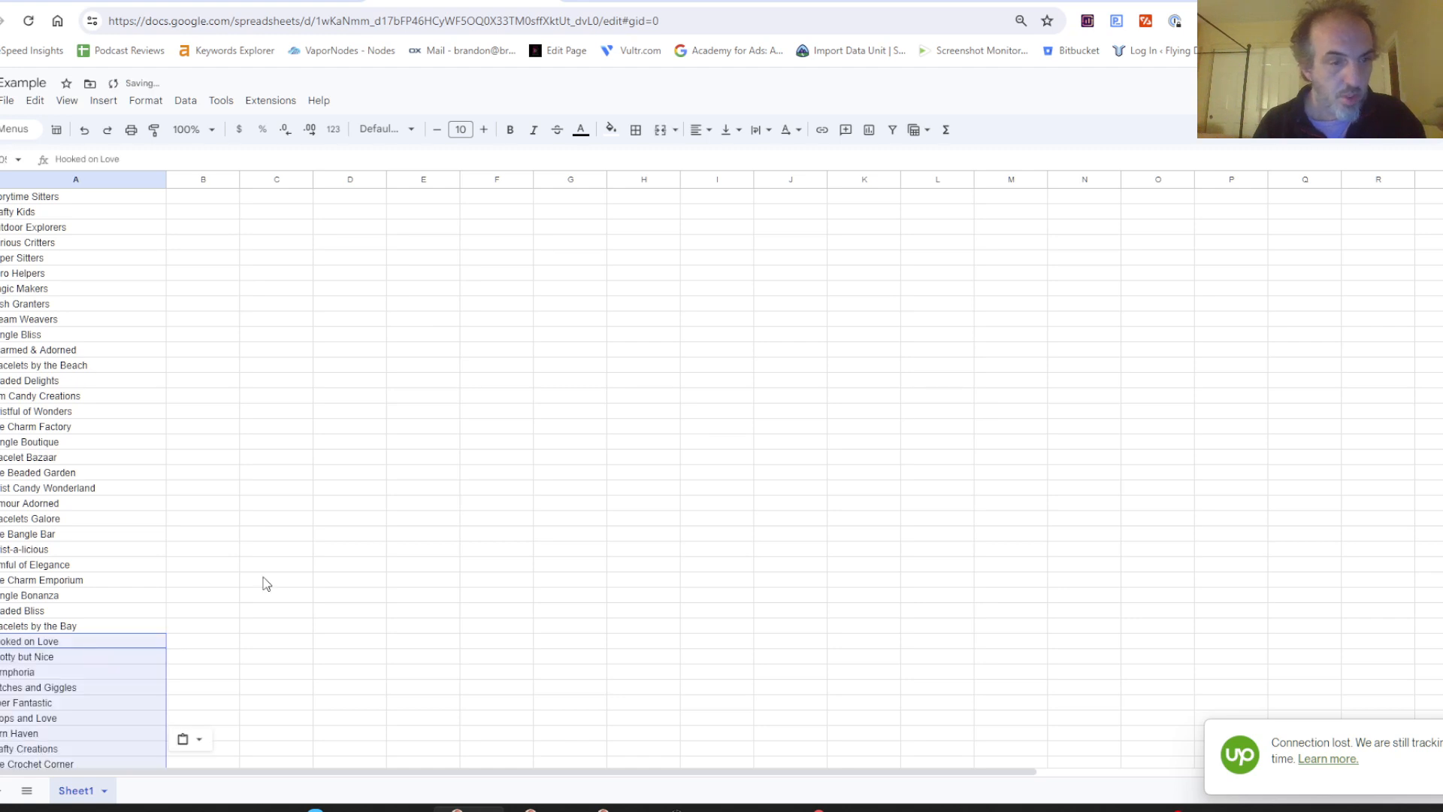
# Step: Append the document's cute slime business names to column A, directly below The Crochet Cottage
pyautogui.click(286, 3)
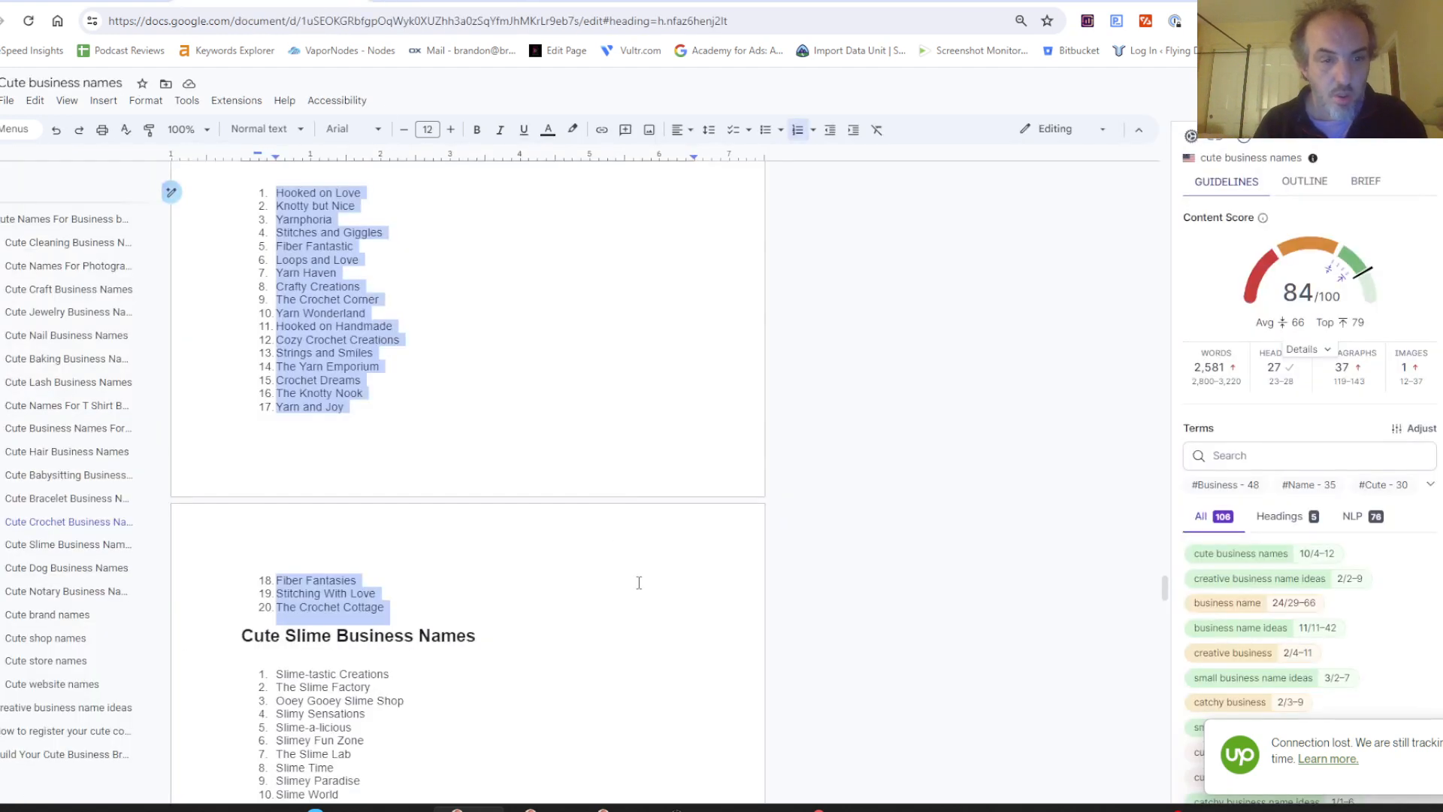
pyautogui.scroll(-5, 1150, 607)
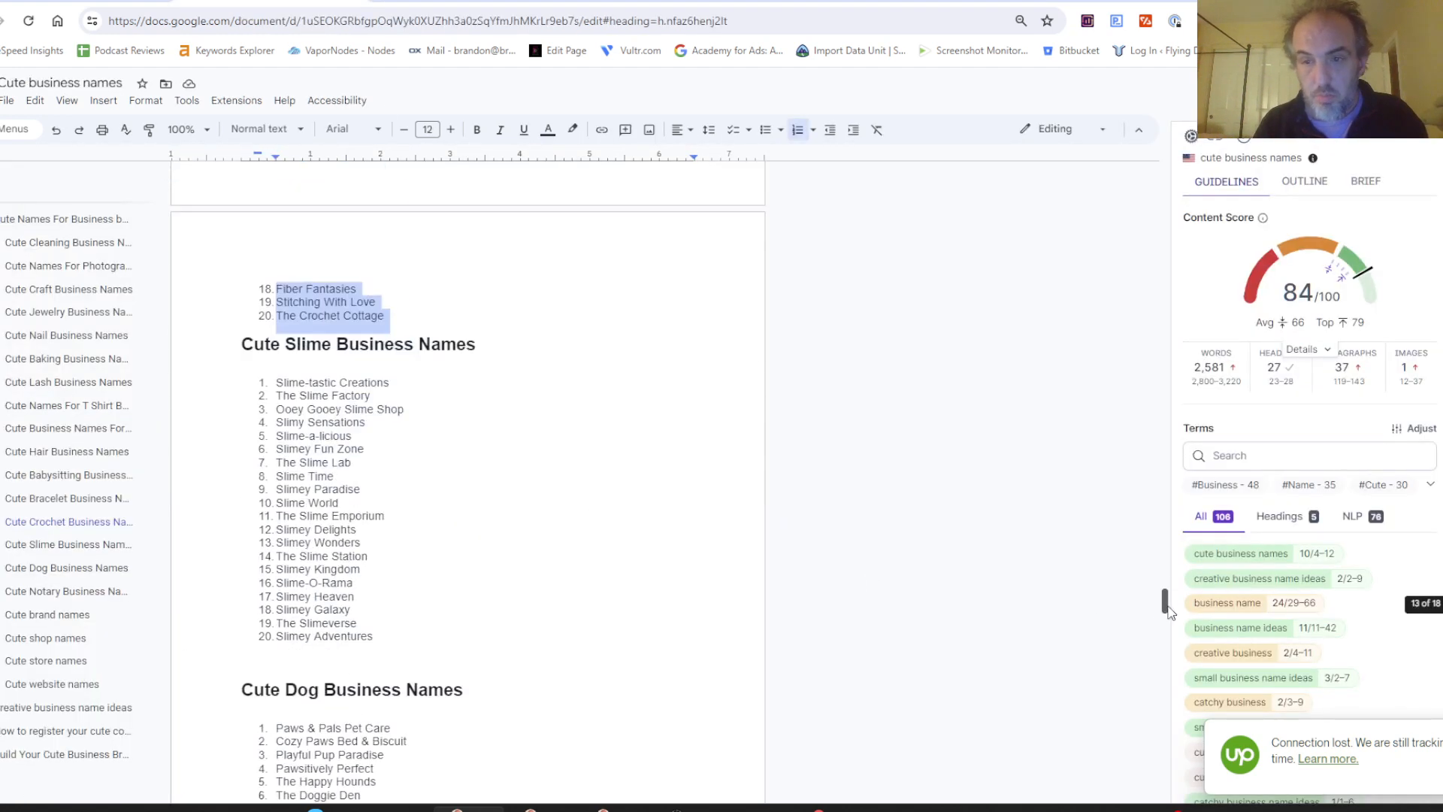
pyautogui.moveTo(276, 335); pyautogui.dragTo(452, 589)
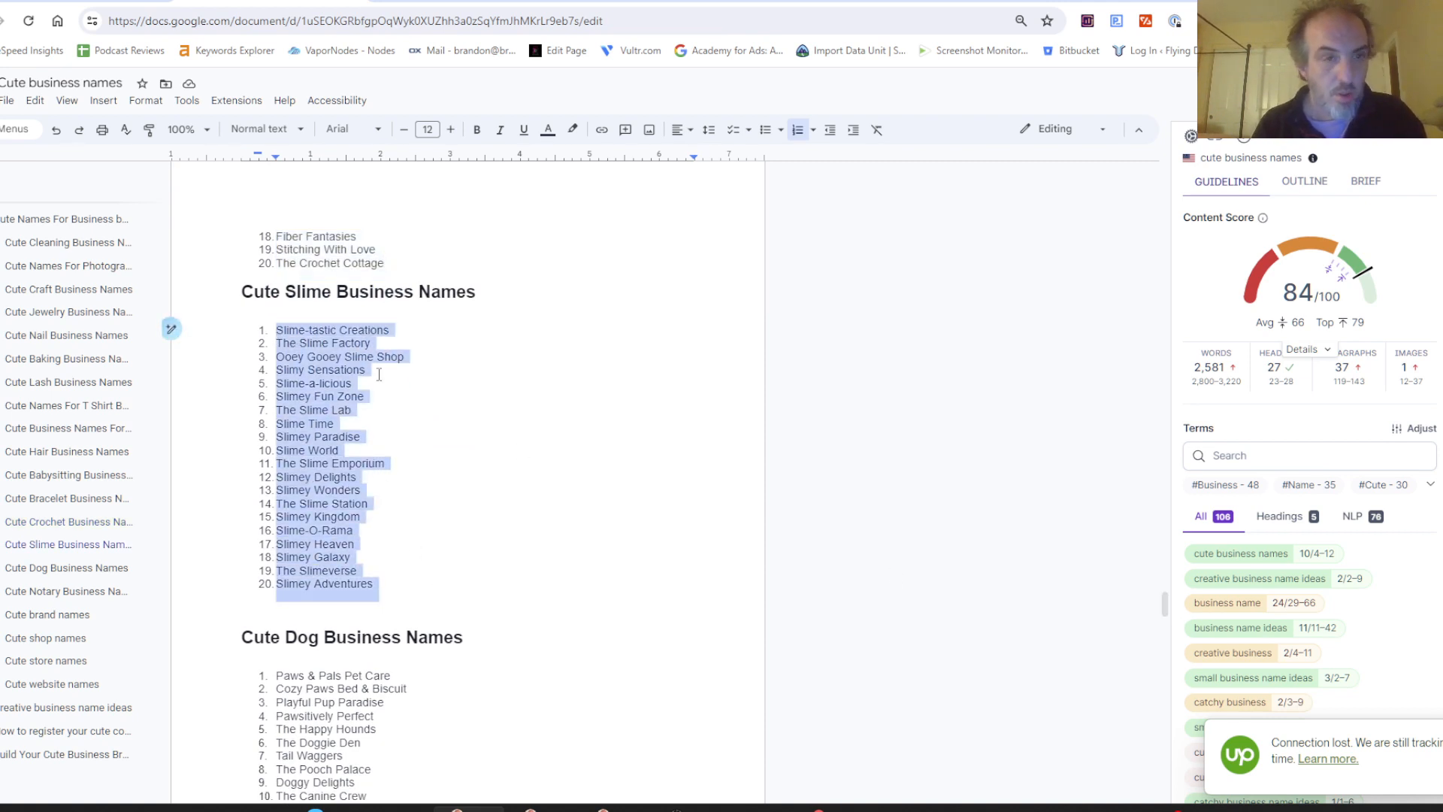
pyautogui.click(454, 2)
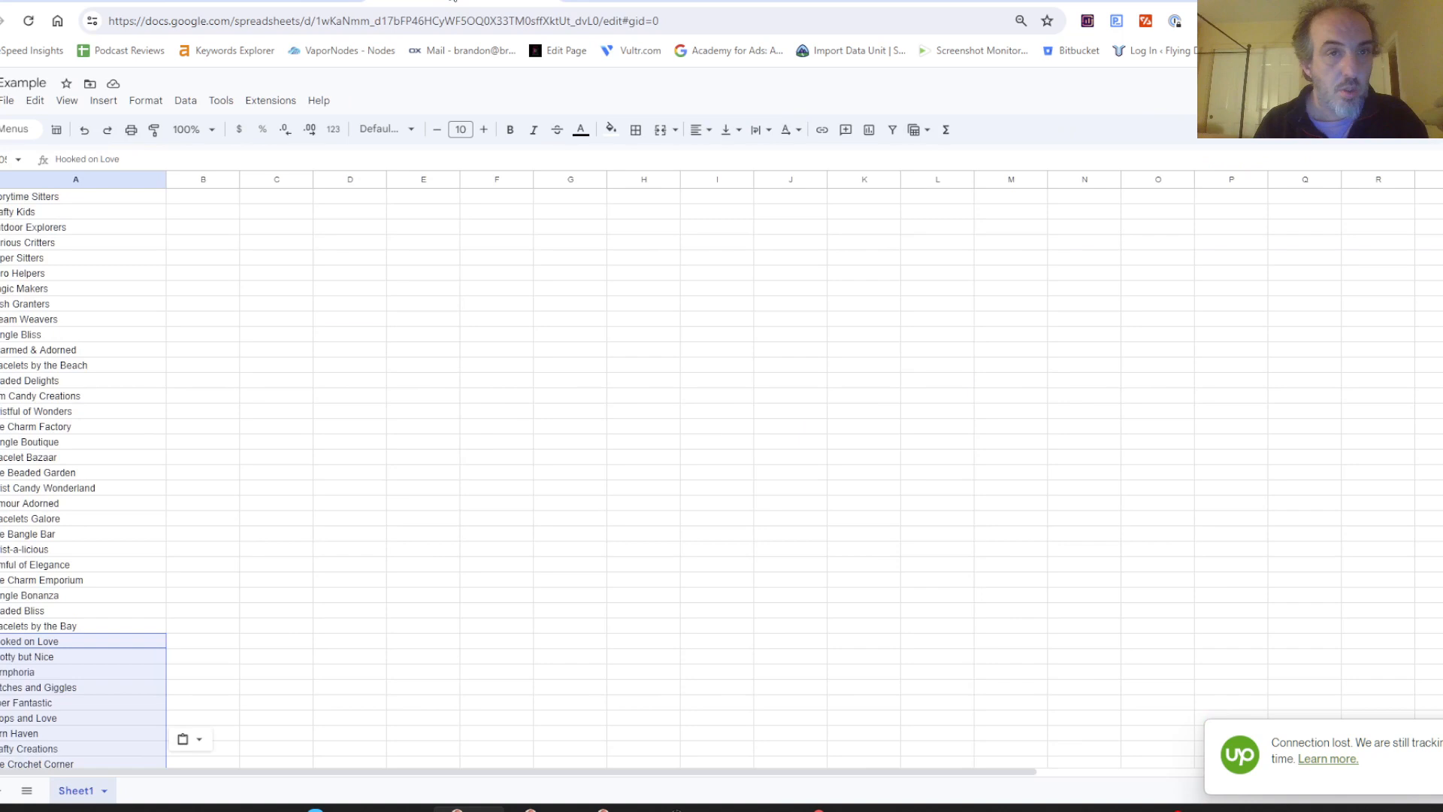
pyautogui.click(254, 628)
pyautogui.press('Down')
pyautogui.press('Down')
pyautogui.press('Down')
pyautogui.press('Down')
pyautogui.press('Down')
pyautogui.press('Down')
pyautogui.press('Down')
pyautogui.press('Down')
pyautogui.press('Down')
pyautogui.press('Down')
pyautogui.press('Down')
pyautogui.press('Down')
pyautogui.press('Down')
pyautogui.press('Down')
pyautogui.press('Down')
pyautogui.press('Down')
pyautogui.press('Down')
pyautogui.press('Down')
pyautogui.press('Down')
pyautogui.press('Down')
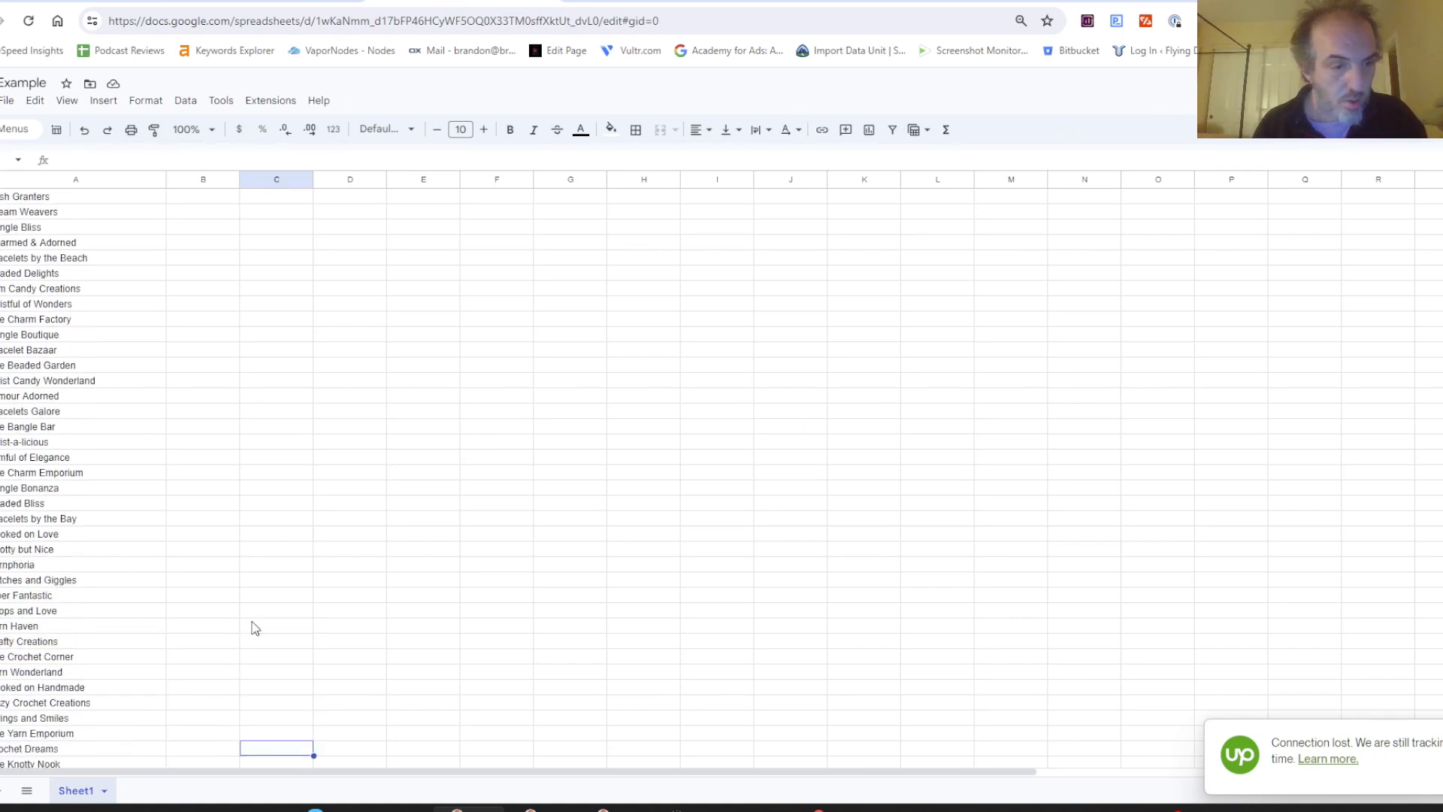
pyautogui.click(92, 583)
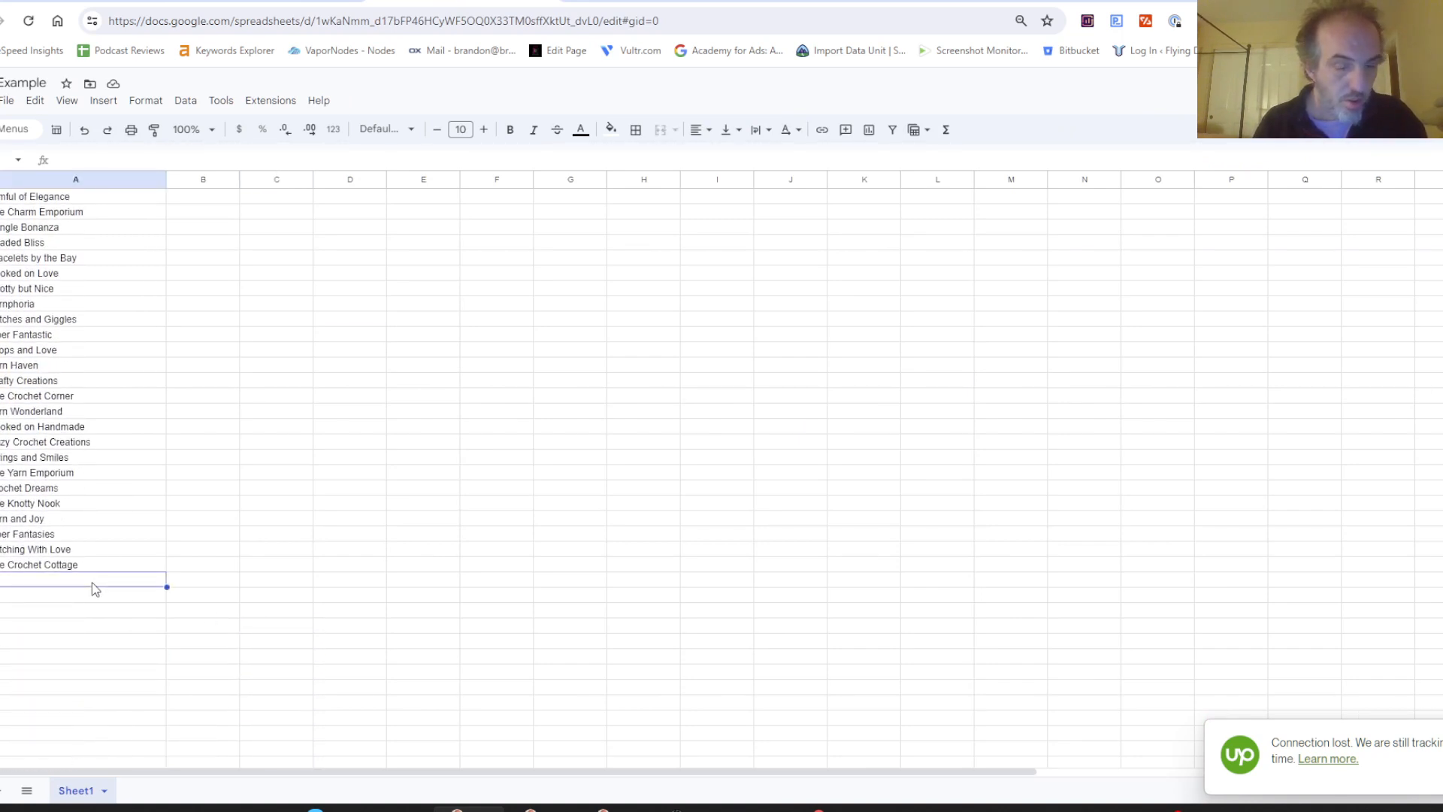
pyautogui.hotkey('ctrl', 'v')
# Step: Copy the cute dog business names from the document into column A, directly below Slimey Adventures, and return to the document
pyautogui.hotkey('ctrl', 'Tab')
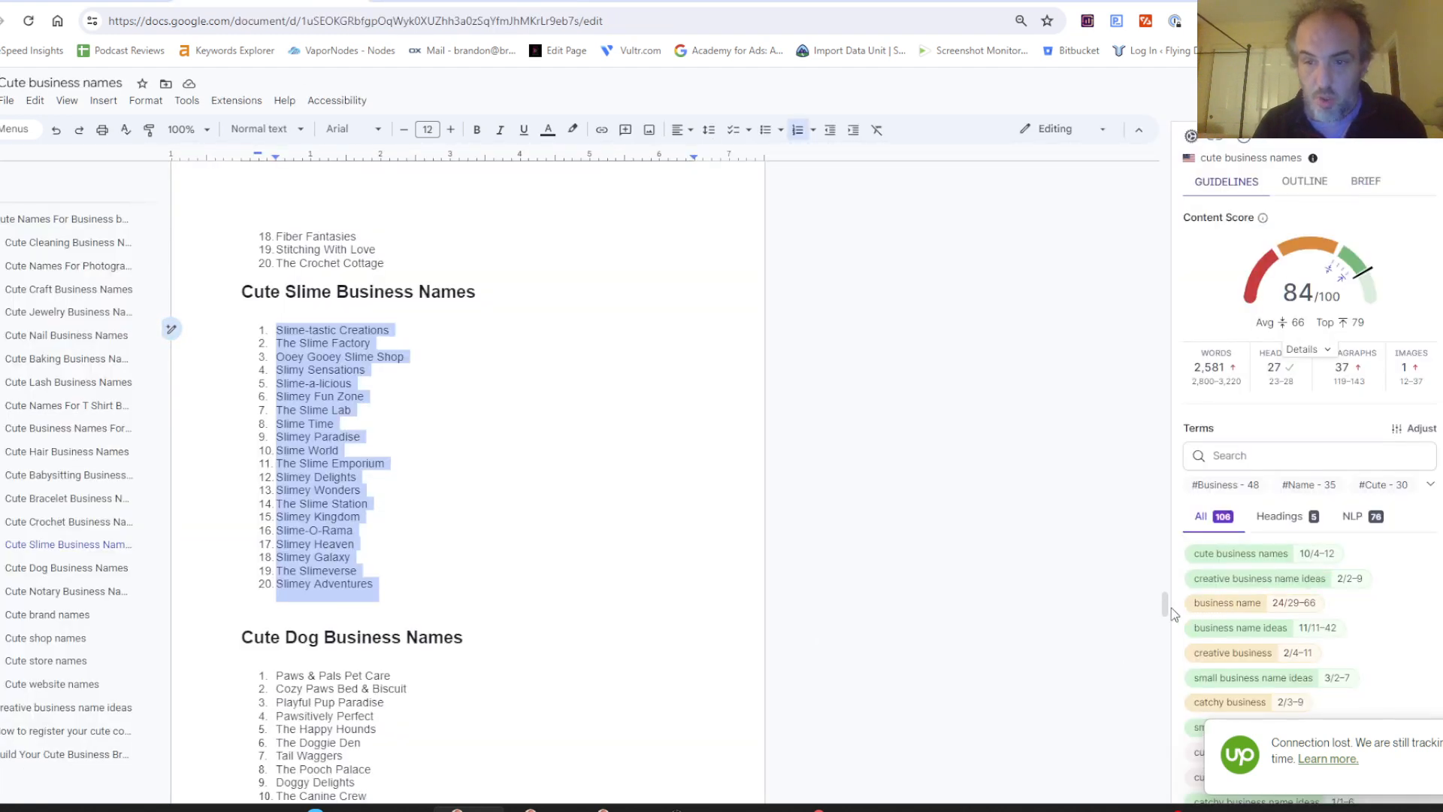
pyautogui.moveTo(1167, 605); pyautogui.dragTo(1167, 618)
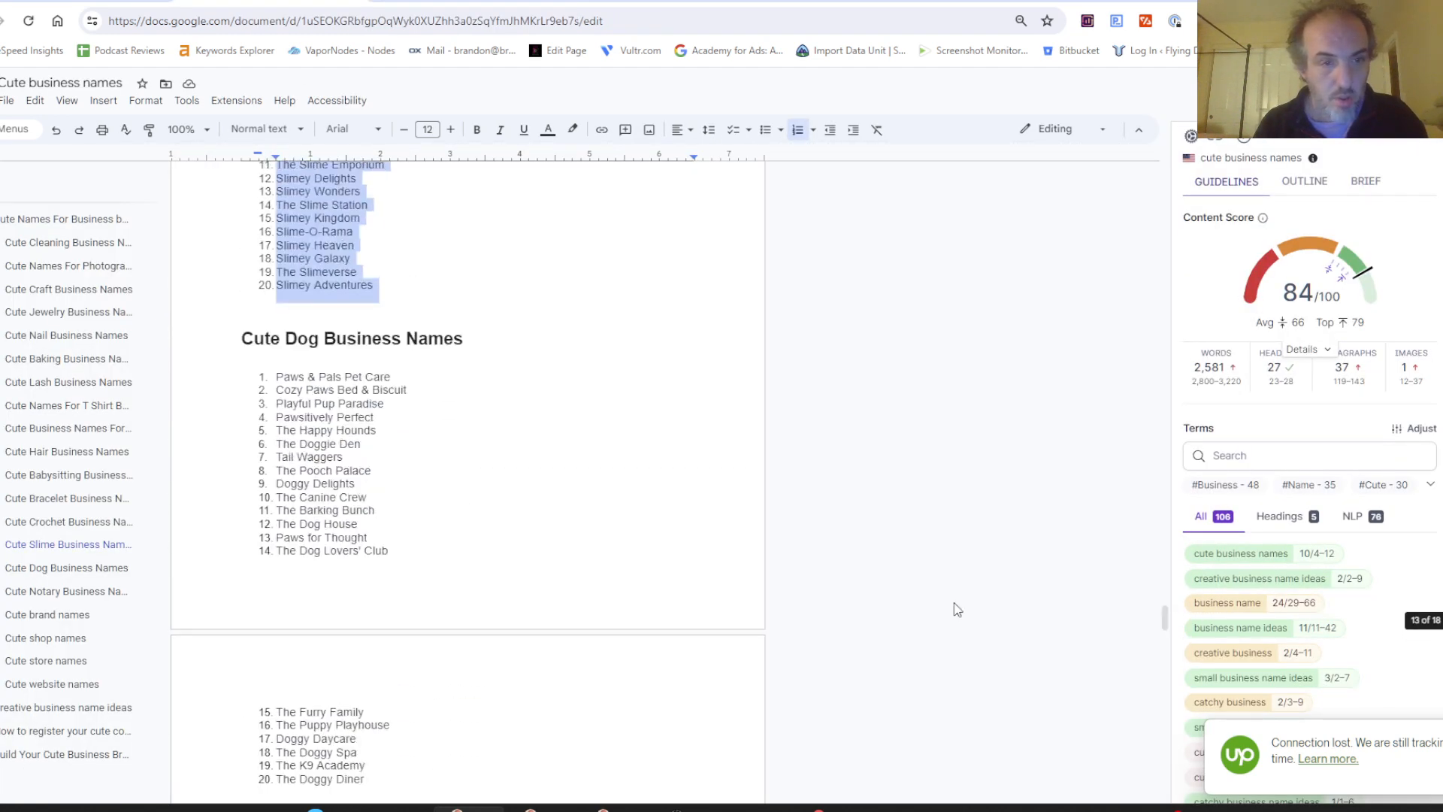
pyautogui.moveTo(275, 376); pyautogui.dragTo(387, 709)
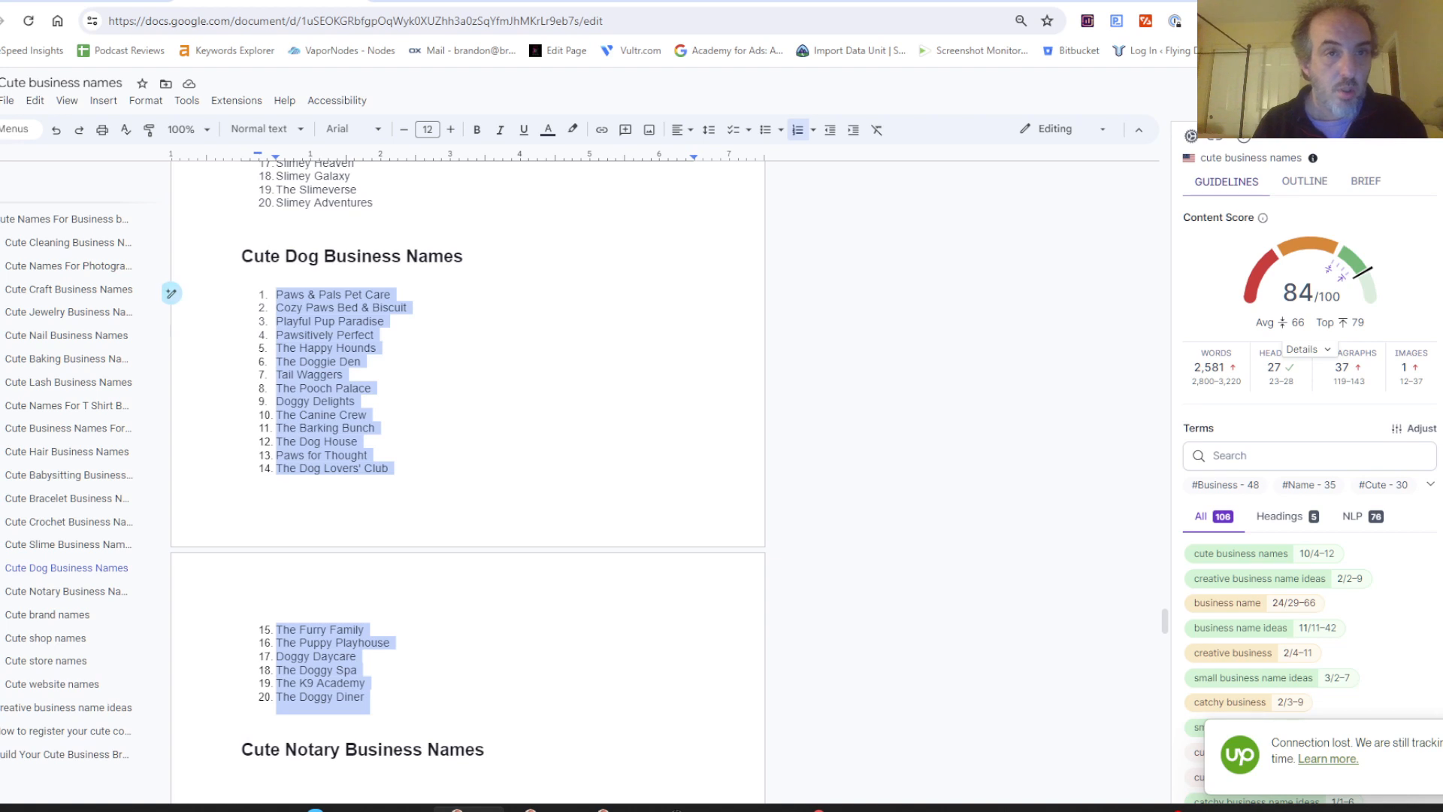
pyautogui.hotkey('ctrl', 'Tab')
pyautogui.click(186, 676)
pyautogui.press('Left')
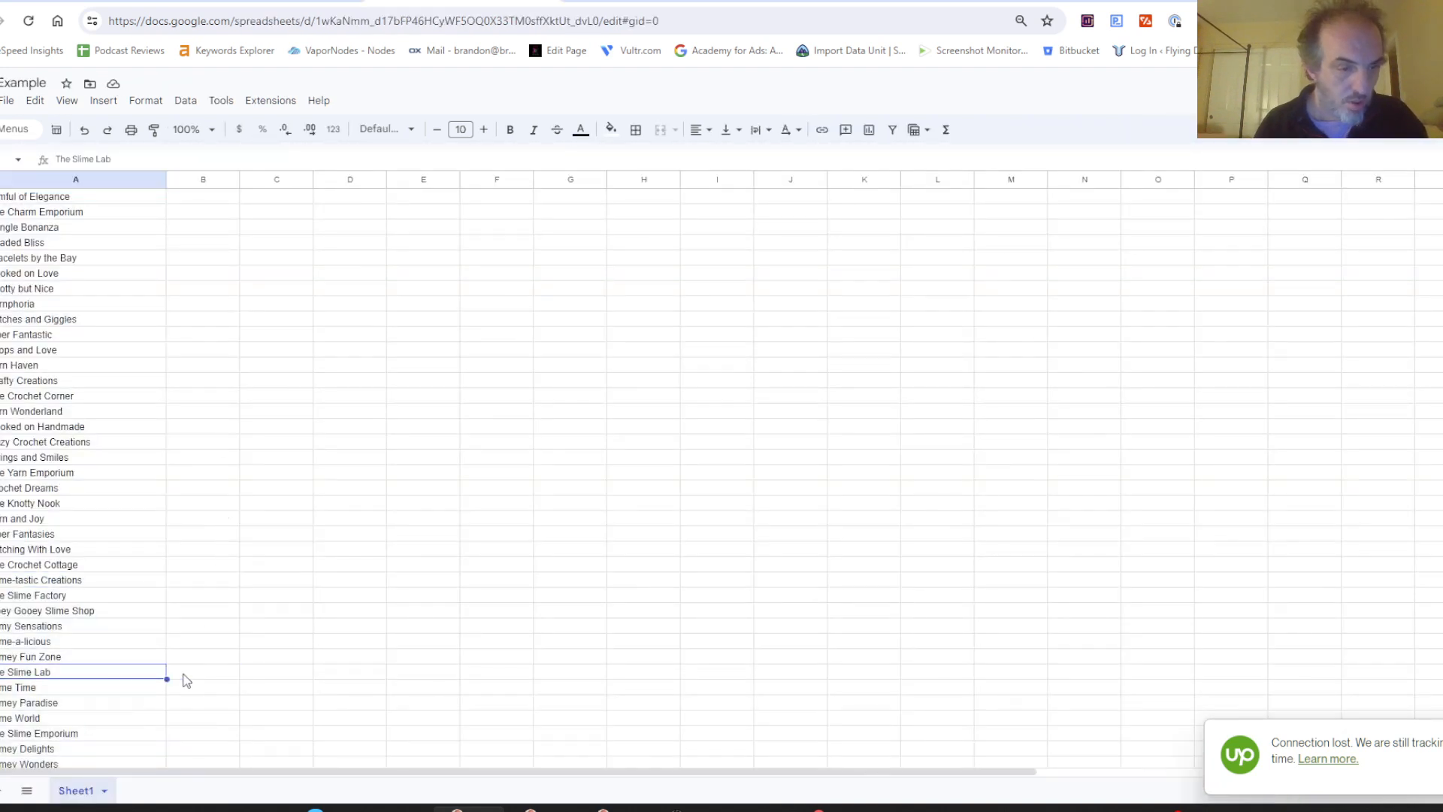
pyautogui.press('Down')
pyautogui.press('Down')
pyautogui.press('Down')
pyautogui.press('Down')
pyautogui.press('Down')
pyautogui.press('Down')
pyautogui.press('Down')
pyautogui.press('Down')
pyautogui.press('Down')
pyautogui.press('Down')
pyautogui.press('Down')
pyautogui.press('Down')
pyautogui.press('Down')
pyautogui.press('Down')
pyautogui.press('Down')
pyautogui.press('Down')
pyautogui.press('Down')
pyautogui.press('Down')
pyautogui.press('Down')
pyautogui.press('Down')
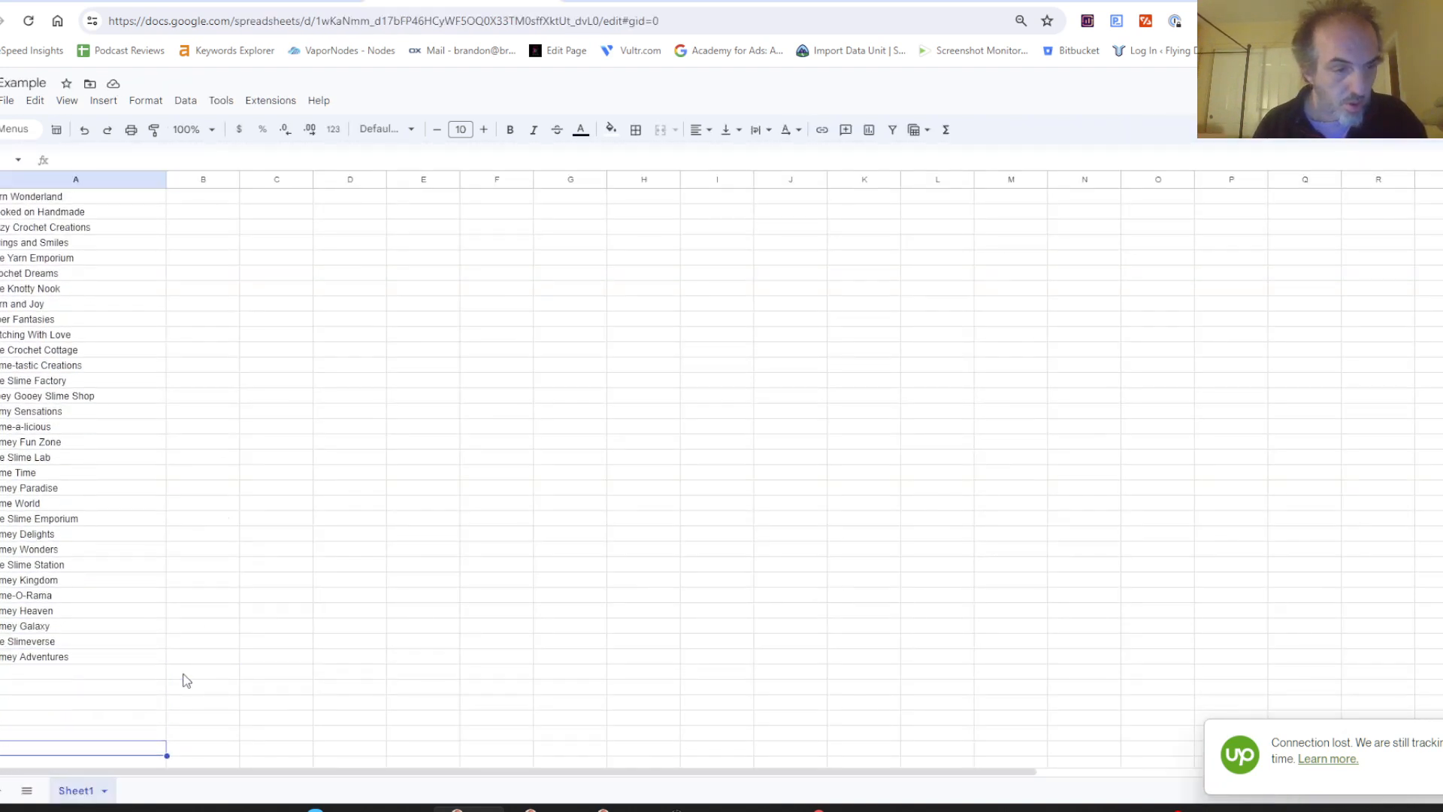
pyautogui.click(71, 616)
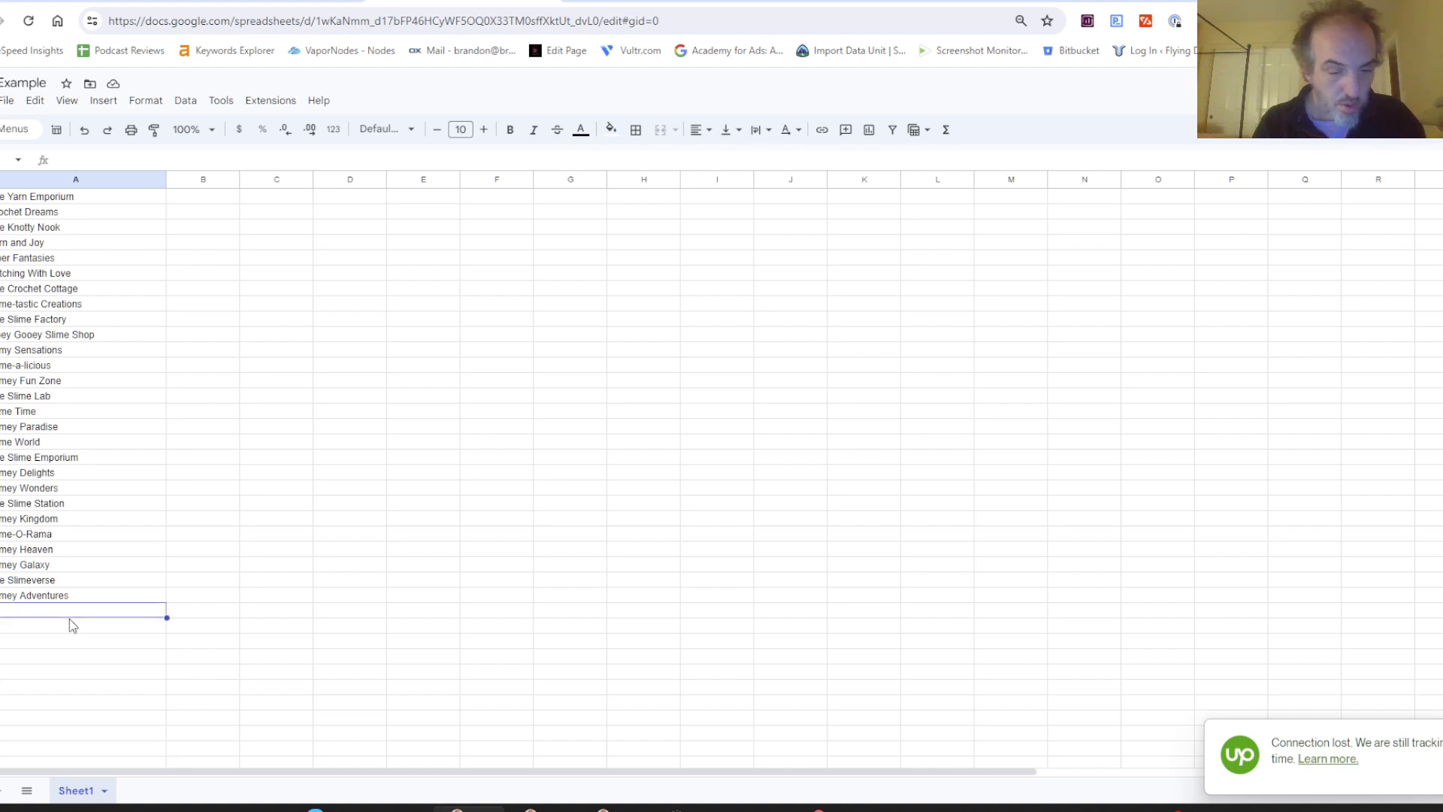
pyautogui.hotkey('ctrl', 'v')
pyautogui.hotkey('ctrl', 'z')
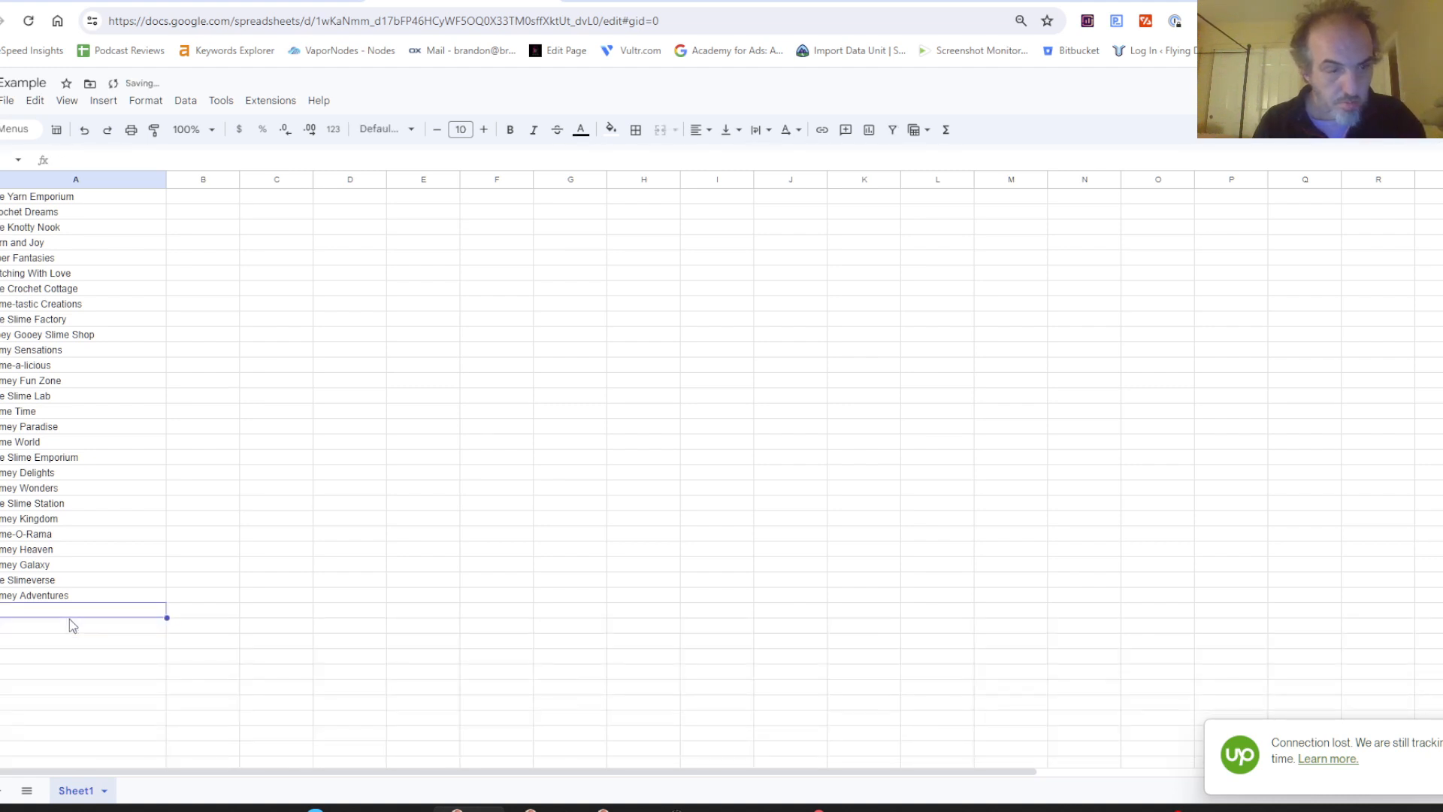
pyautogui.hotkey('ctrl', 'v')
pyautogui.hotkey('ctrl', 'shift', 'Tab')
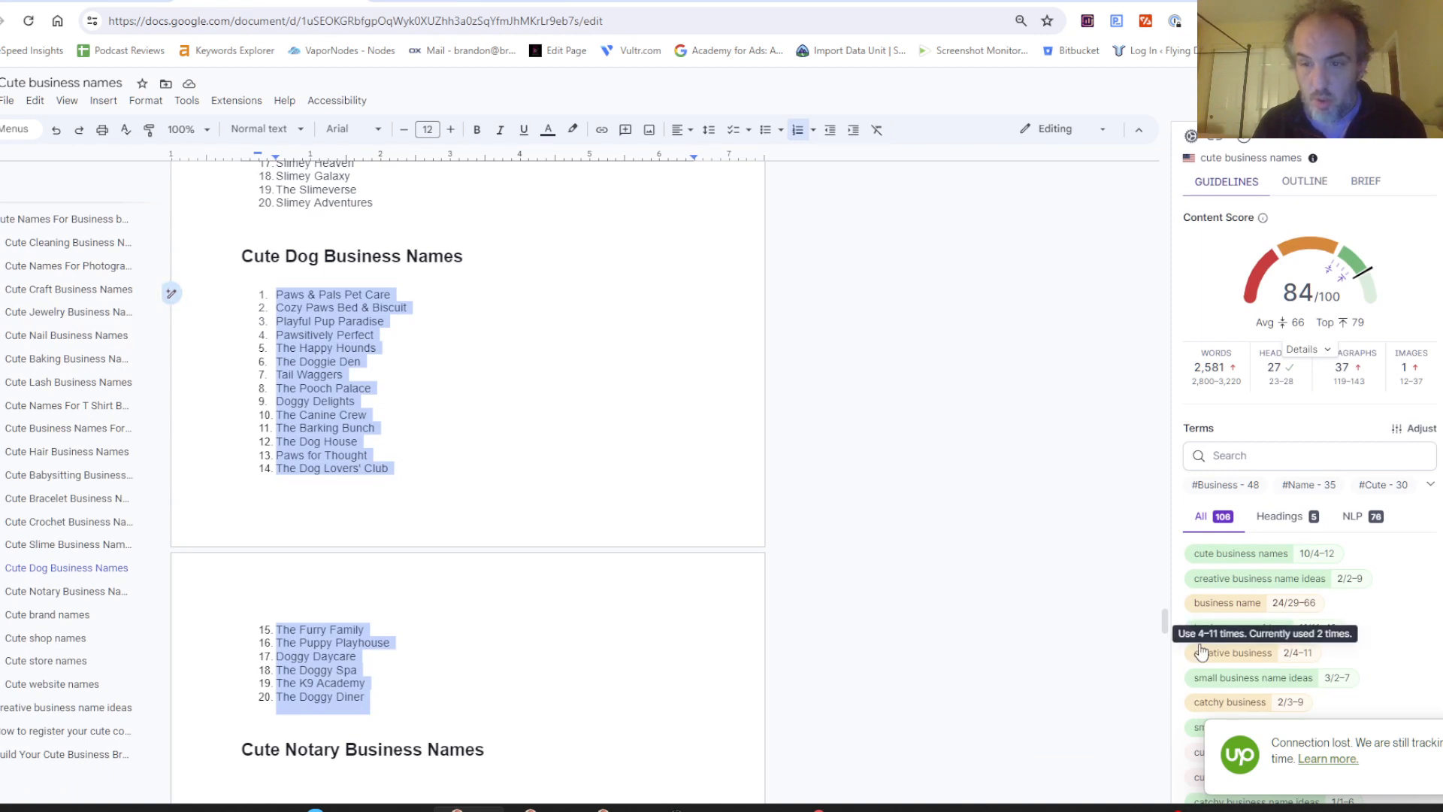
# Step: Copy the cute notary business names from the document into column A, directly below The Doggy Diner
pyautogui.moveTo(1170, 619)
pyautogui.mouseDown()
pyautogui.moveTo(1170, 654)
pyautogui.moveTo(1172, 638)
pyautogui.mouseUp()
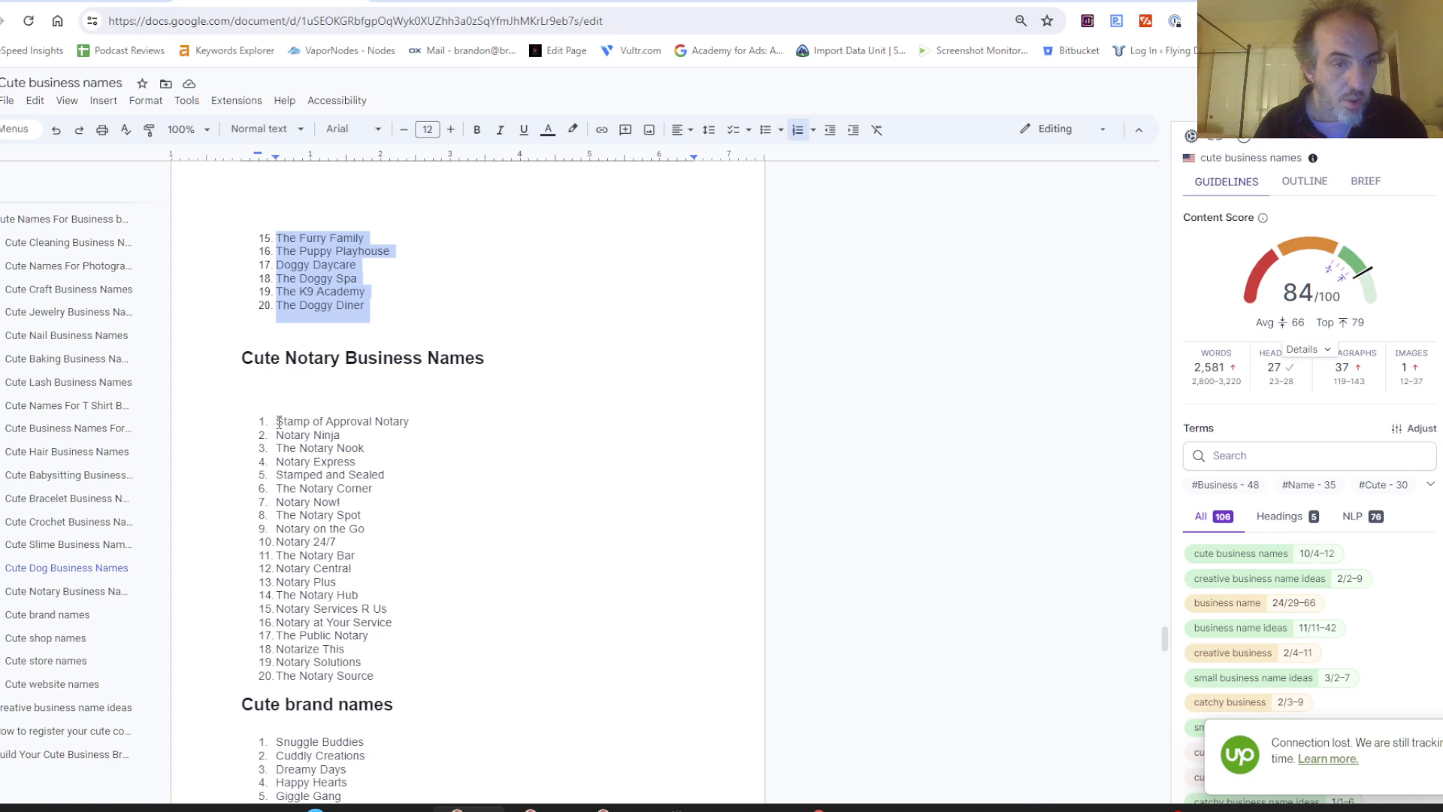
pyautogui.moveTo(279, 422); pyautogui.dragTo(402, 673)
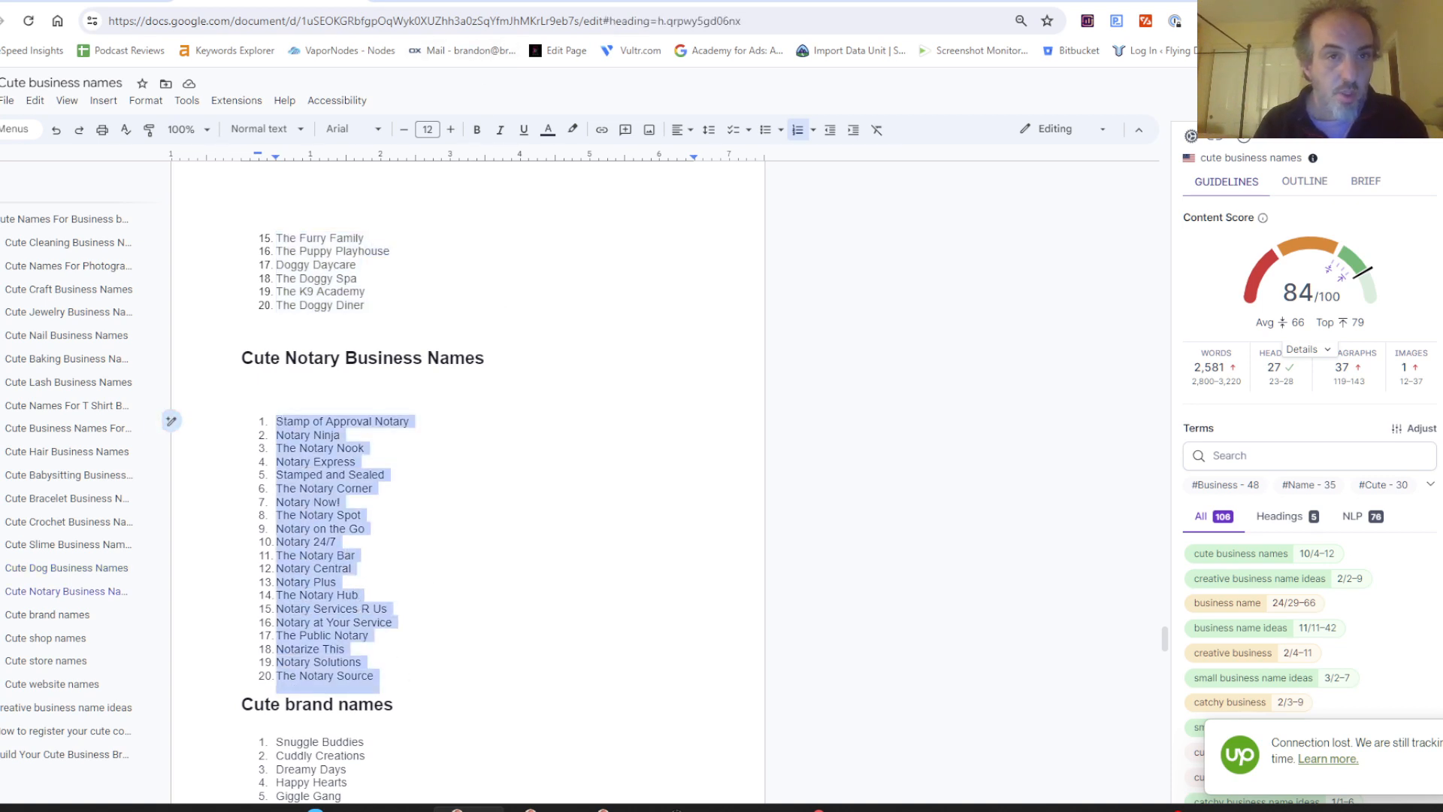
pyautogui.click(460, 2)
pyautogui.click(329, 630)
pyautogui.press('Down')
pyautogui.press('Down')
pyautogui.press('Down')
pyautogui.press('Down')
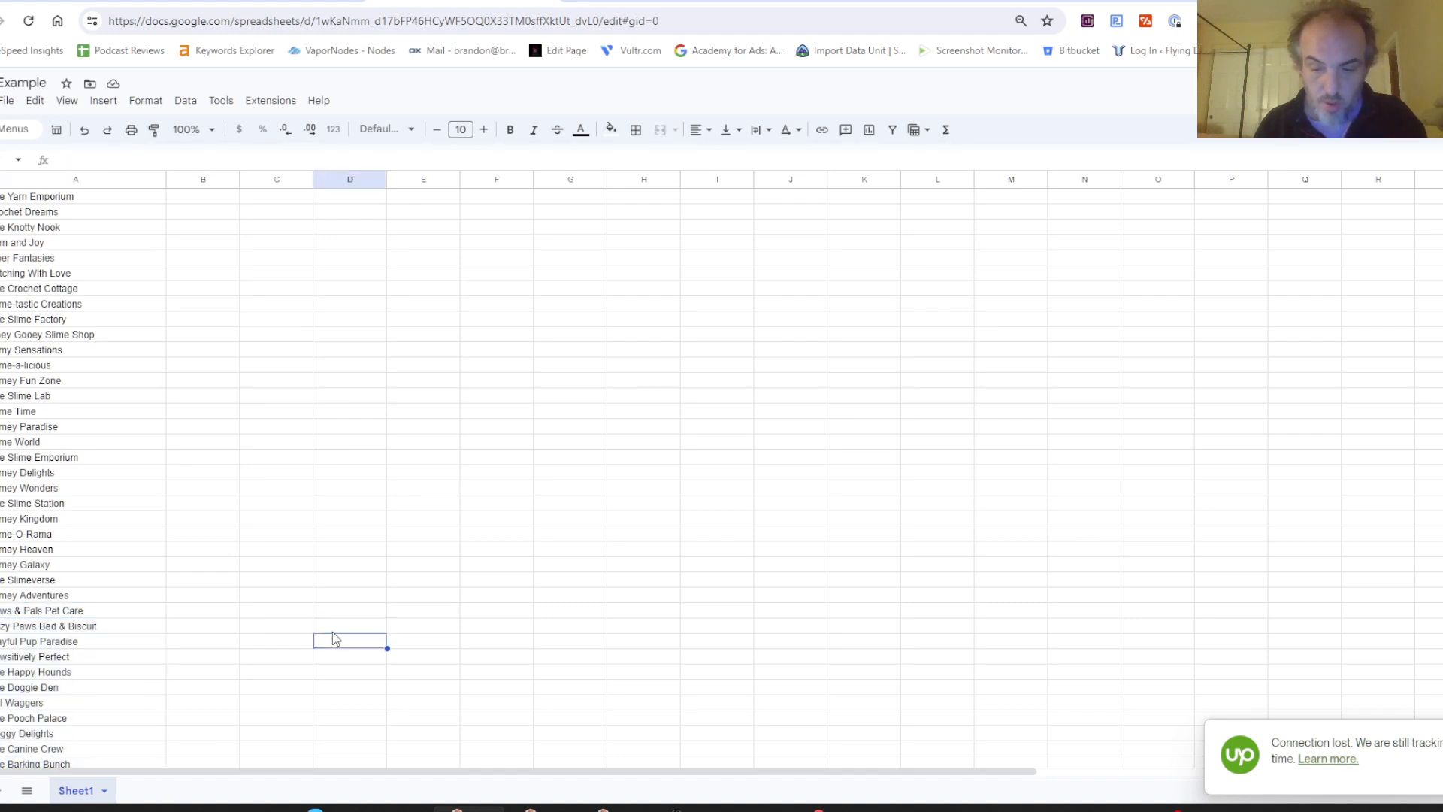
pyautogui.press('Down')
pyautogui.press('Down')
pyautogui.press('Down')
pyautogui.press('Down')
pyautogui.press('Down')
pyautogui.press('Down')
pyautogui.press('Down')
pyautogui.press('Down')
pyautogui.press('Down')
pyautogui.press('Down')
pyautogui.press('Down')
pyautogui.press('Down')
pyautogui.press('Down')
pyautogui.press('Down')
pyautogui.press('Down')
pyautogui.press('Down')
pyautogui.press('Down')
pyautogui.press('Down')
pyautogui.press('Down')
pyautogui.press('Down')
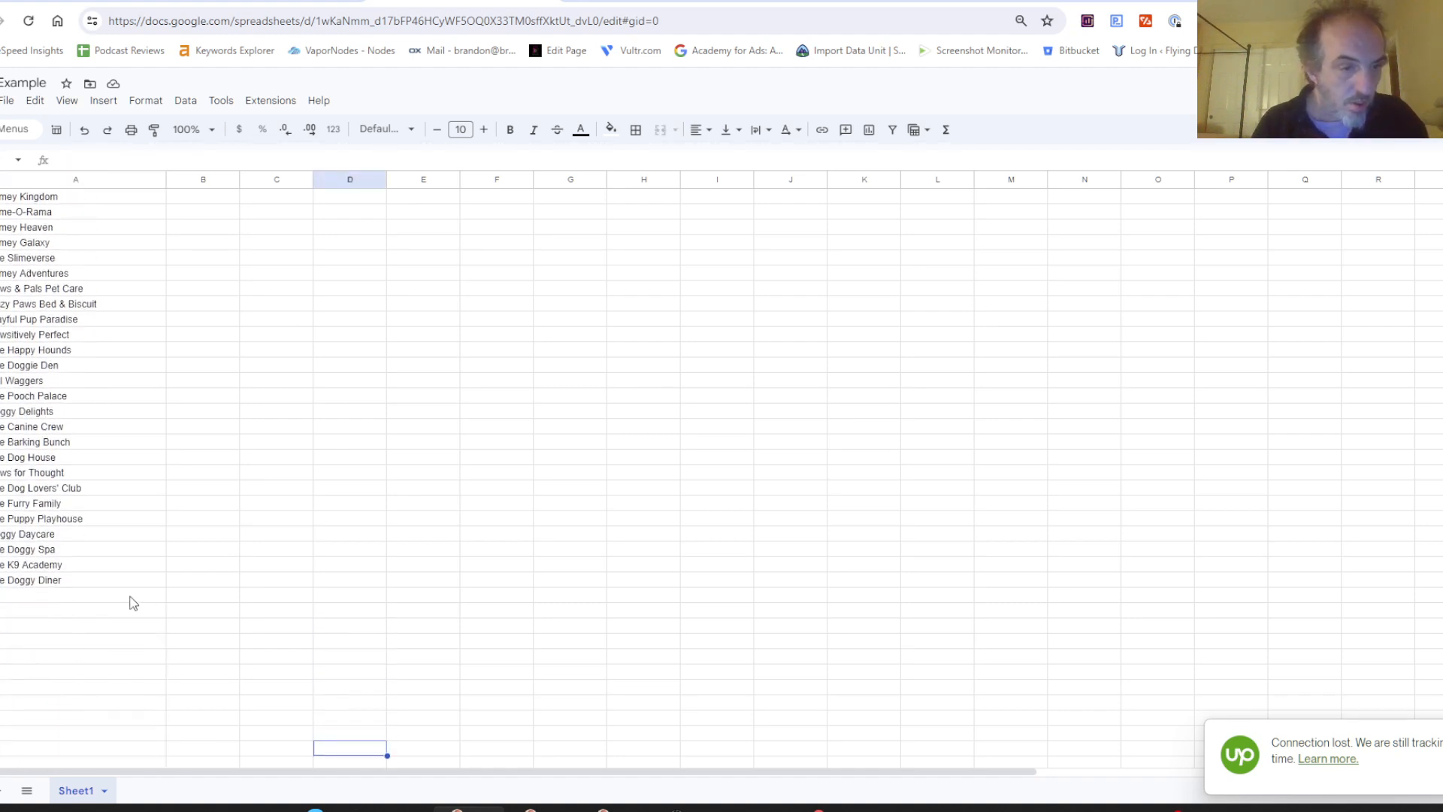
pyautogui.click(108, 597)
pyautogui.hotkey('ctrl', 'v')
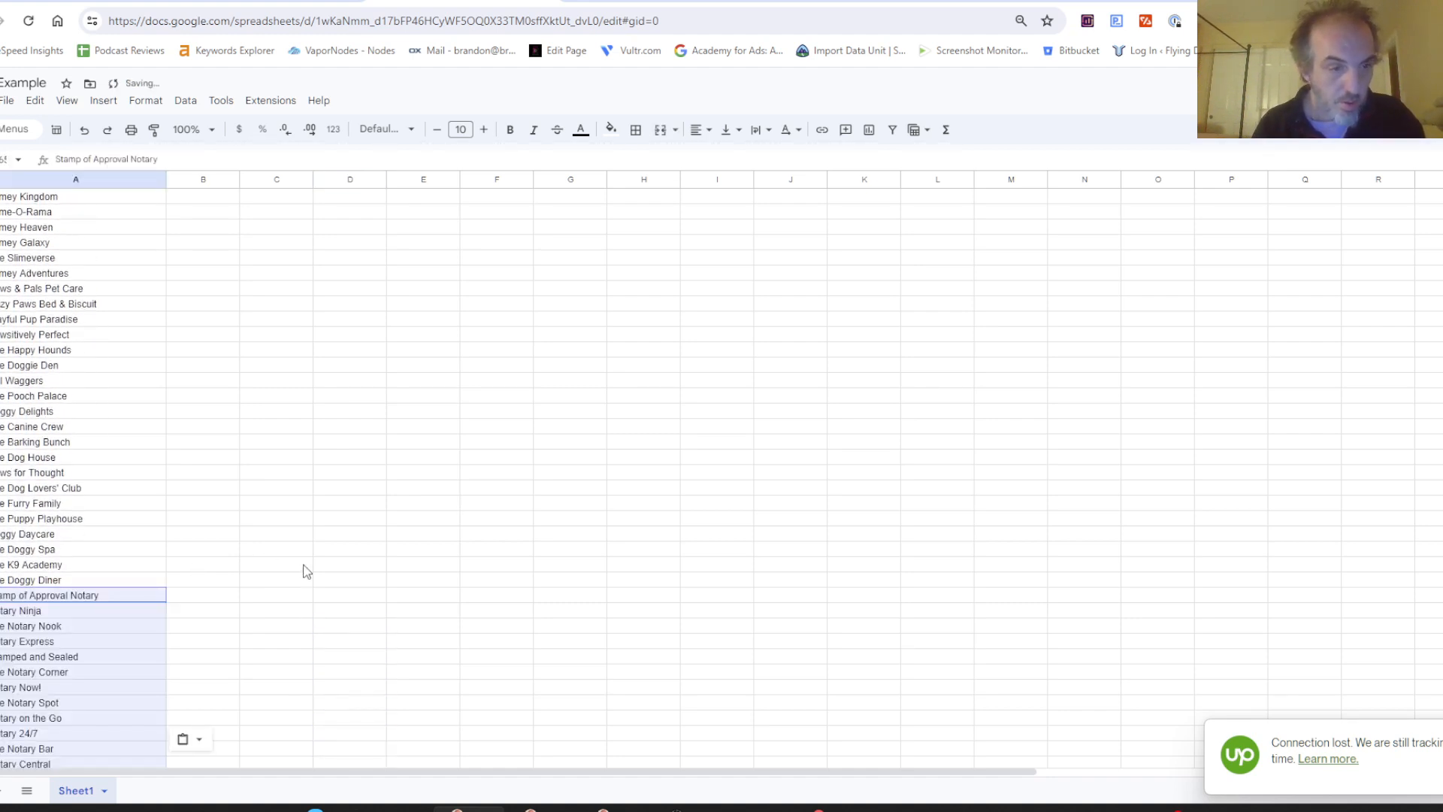
# Step: Copy the cute brand names from the document and paste them without source formatting into column A, directly below The Notary Source
pyautogui.click(200, 626)
pyautogui.press('Down')
pyautogui.press('Down')
pyautogui.press('Down')
pyautogui.press('Down')
pyautogui.press('Down')
pyautogui.press('Down')
pyautogui.press('Down')
pyautogui.press('Down')
pyautogui.press('Down')
pyautogui.press('Down')
pyautogui.press('Down')
pyautogui.press('Down')
pyautogui.press('Down')
pyautogui.press('Down')
pyautogui.press('Down')
pyautogui.press('Down')
pyautogui.press('Down')
pyautogui.press('Down')
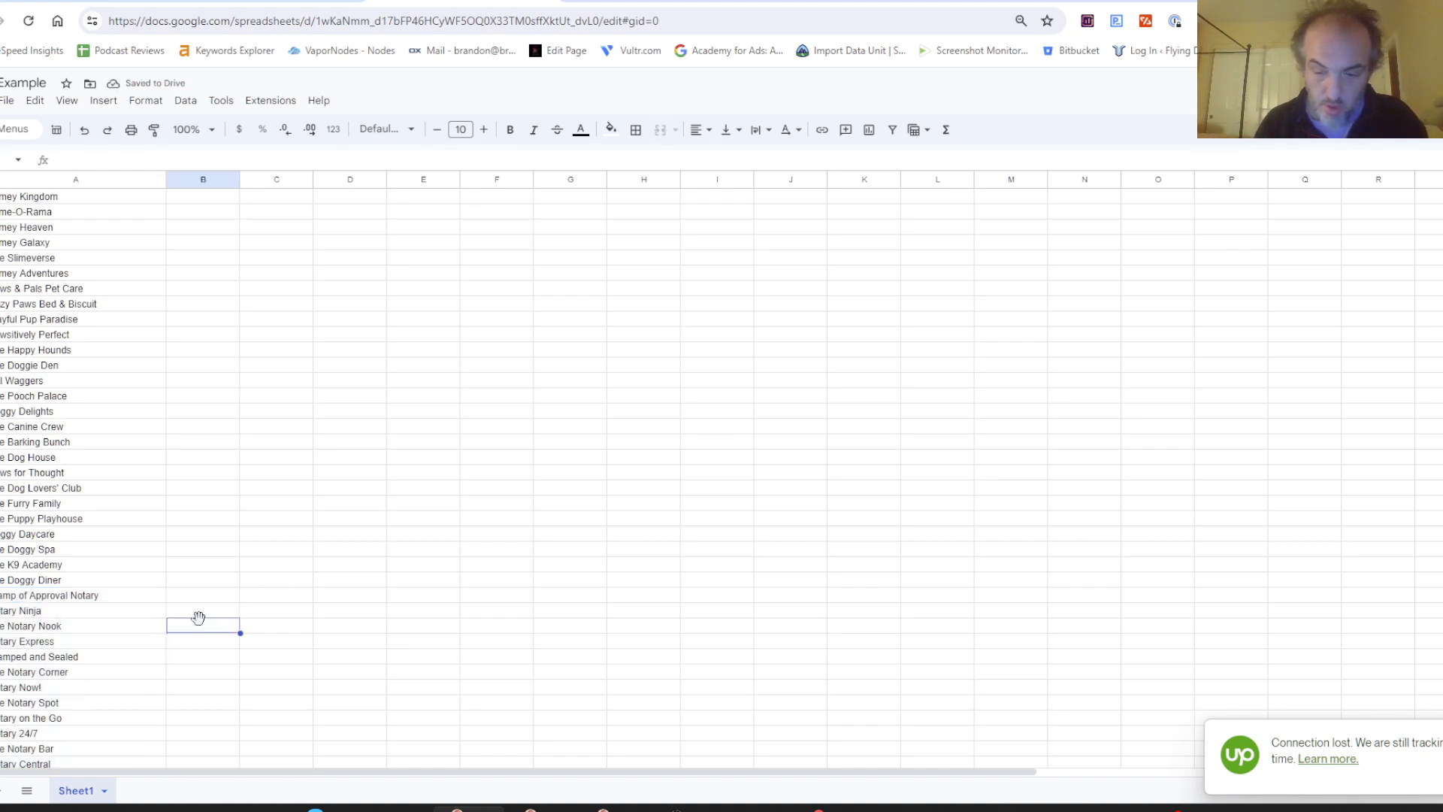
pyautogui.press('Down')
pyautogui.press('Down')
pyautogui.press('Down')
pyautogui.press('Down')
pyautogui.press('Down')
pyautogui.press('Down')
pyautogui.press('Down')
pyautogui.press('Down')
pyautogui.press('Down')
pyautogui.press('Down')
pyautogui.press('Down')
pyautogui.press('Down')
pyautogui.press('Down')
pyautogui.press('Down')
pyautogui.press('Down')
pyautogui.press('Down')
pyautogui.press('Down')
pyautogui.press('Down')
pyautogui.press('Down')
pyautogui.press('Down')
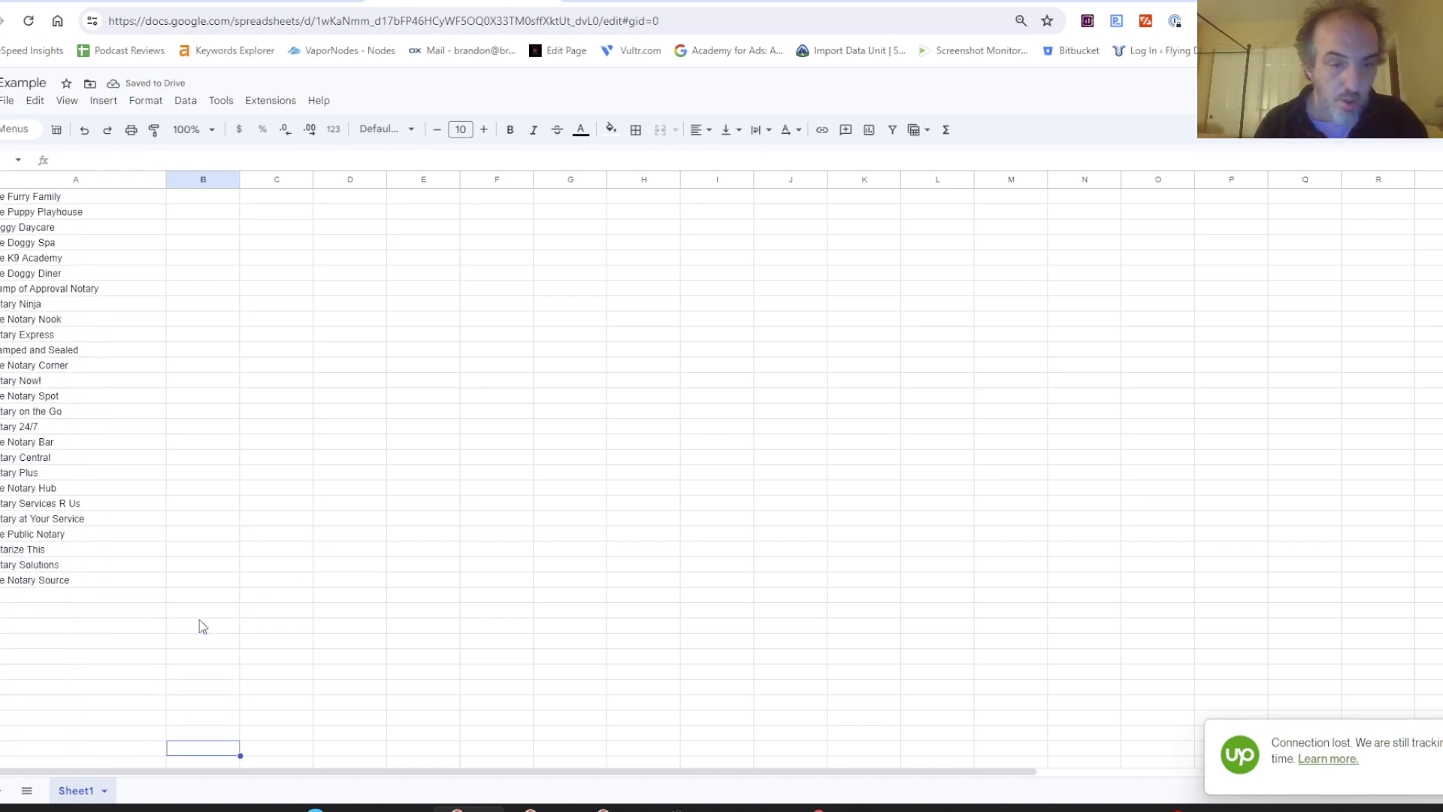
pyautogui.press('Down')
pyautogui.press('Down')
pyautogui.press('Down')
pyautogui.press('Down')
pyautogui.press('Down')
pyautogui.press('Down')
pyautogui.press('Down')
pyautogui.press('Down')
pyautogui.press('Down')
pyautogui.press('Down')
pyautogui.press('Down')
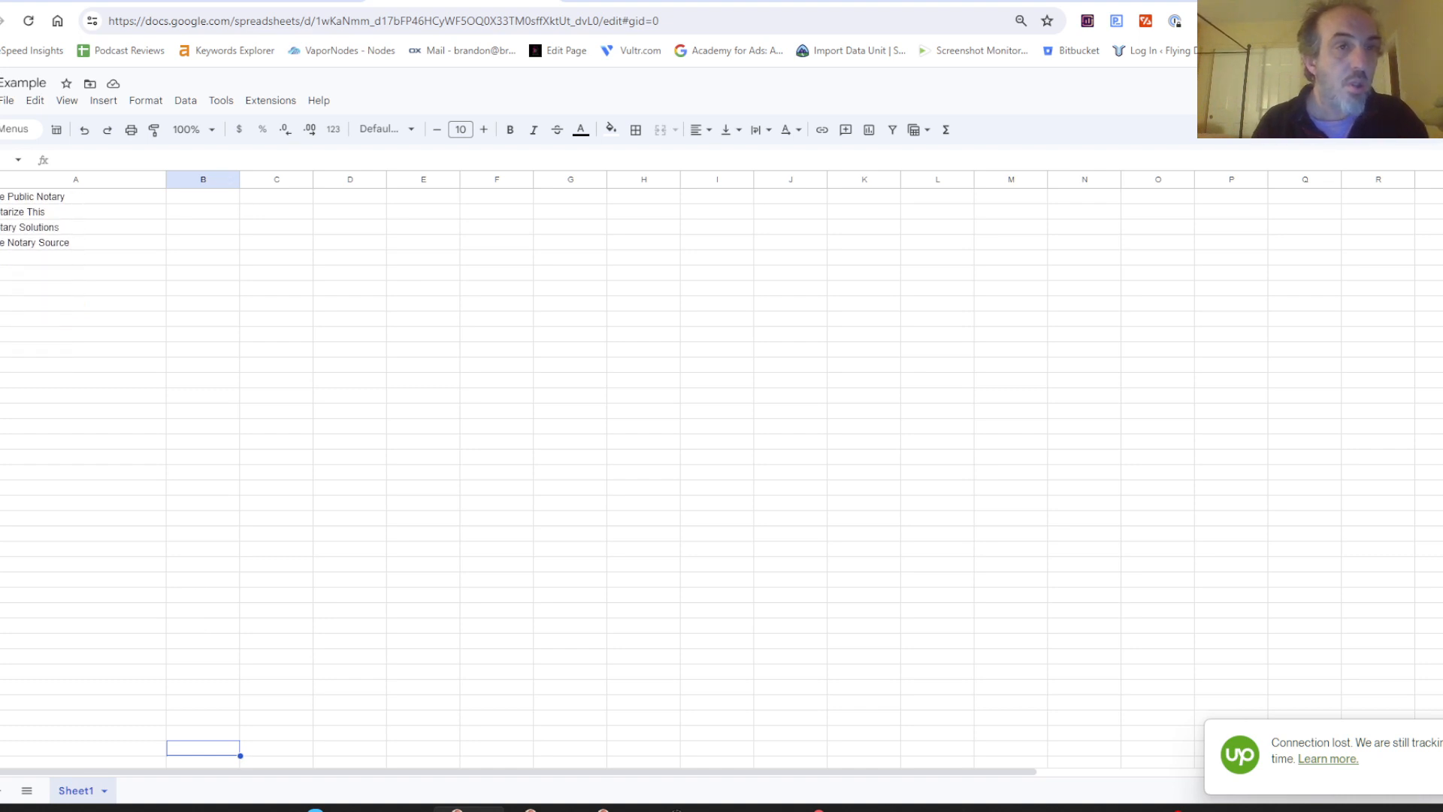
pyautogui.hotkey('ctrl', 'shift', 'Tab')
pyautogui.click(662, 650)
pyautogui.press('Down')
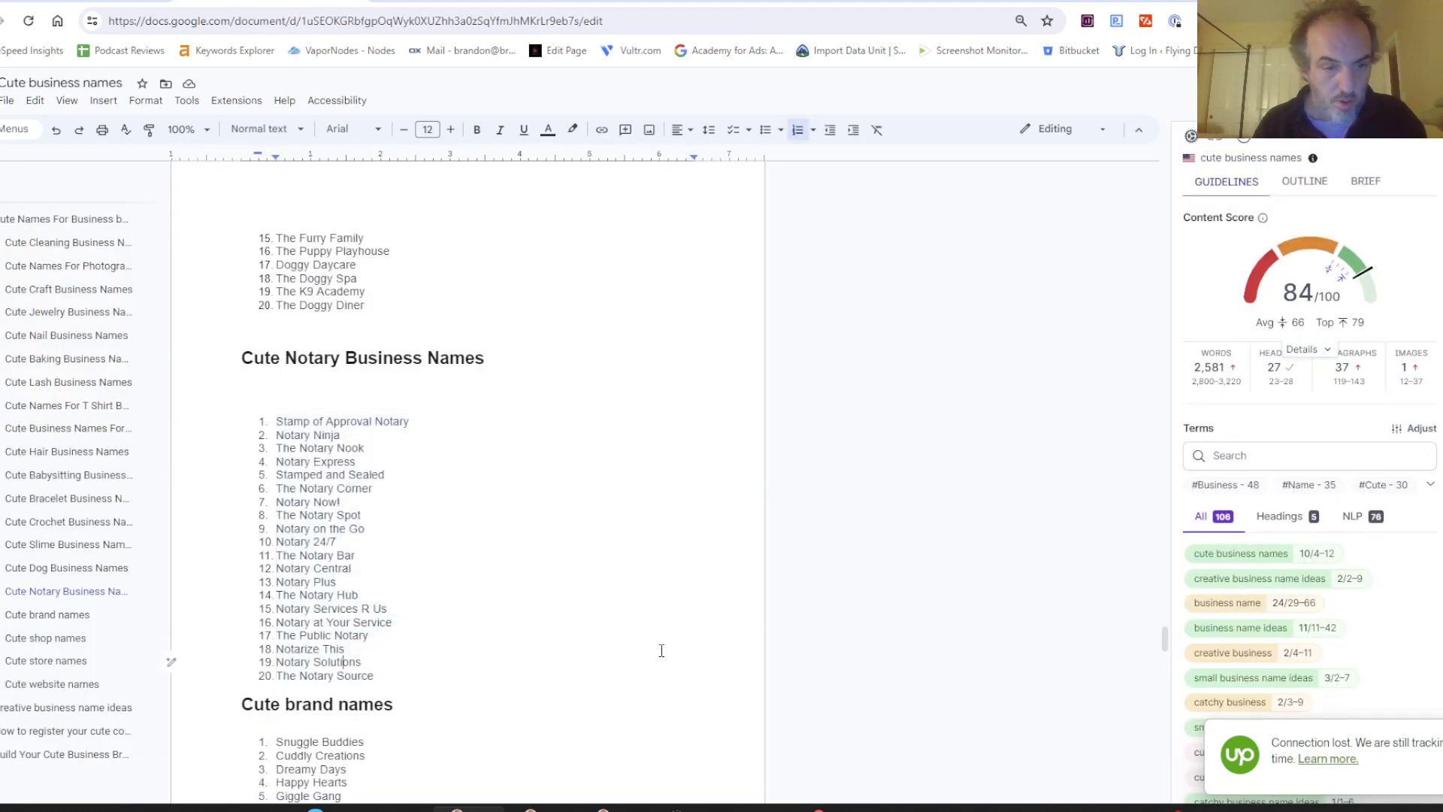
pyautogui.press('Down')
pyautogui.press('Down')
pyautogui.press('Down')
pyautogui.press('Down')
pyautogui.press('Down')
pyautogui.press('Down')
pyautogui.press('Down')
pyautogui.press('Down')
pyautogui.press('Down')
pyautogui.press('Down')
pyautogui.press('Down')
pyautogui.press('Down')
pyautogui.press('Down')
pyautogui.press('Down')
pyautogui.press('Down')
pyautogui.press('Down')
pyautogui.press('Down')
pyautogui.press('Down')
pyautogui.press('Down')
pyautogui.press('Down')
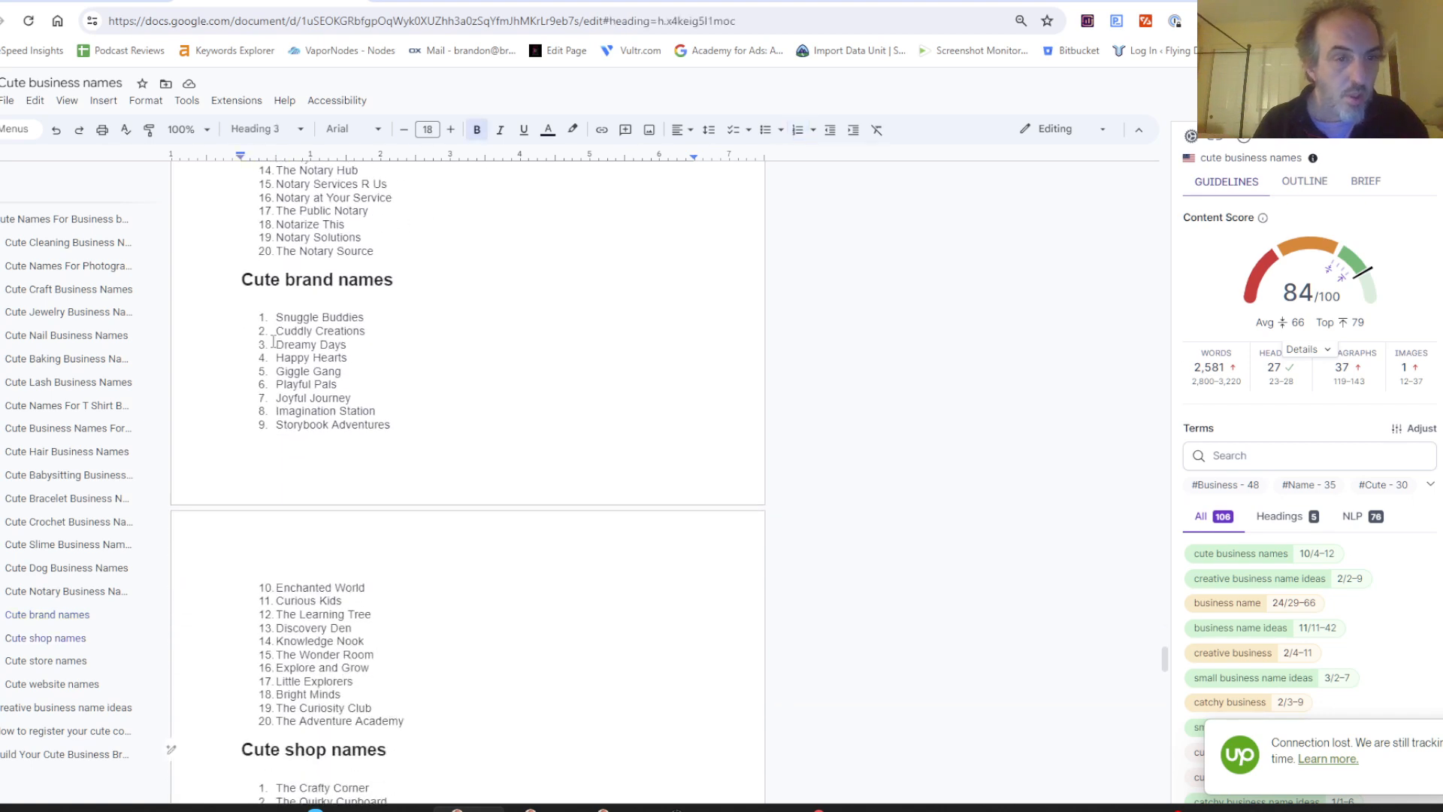
pyautogui.moveTo(274, 319); pyautogui.dragTo(441, 721)
pyautogui.hotkey('ctrl', 'c')
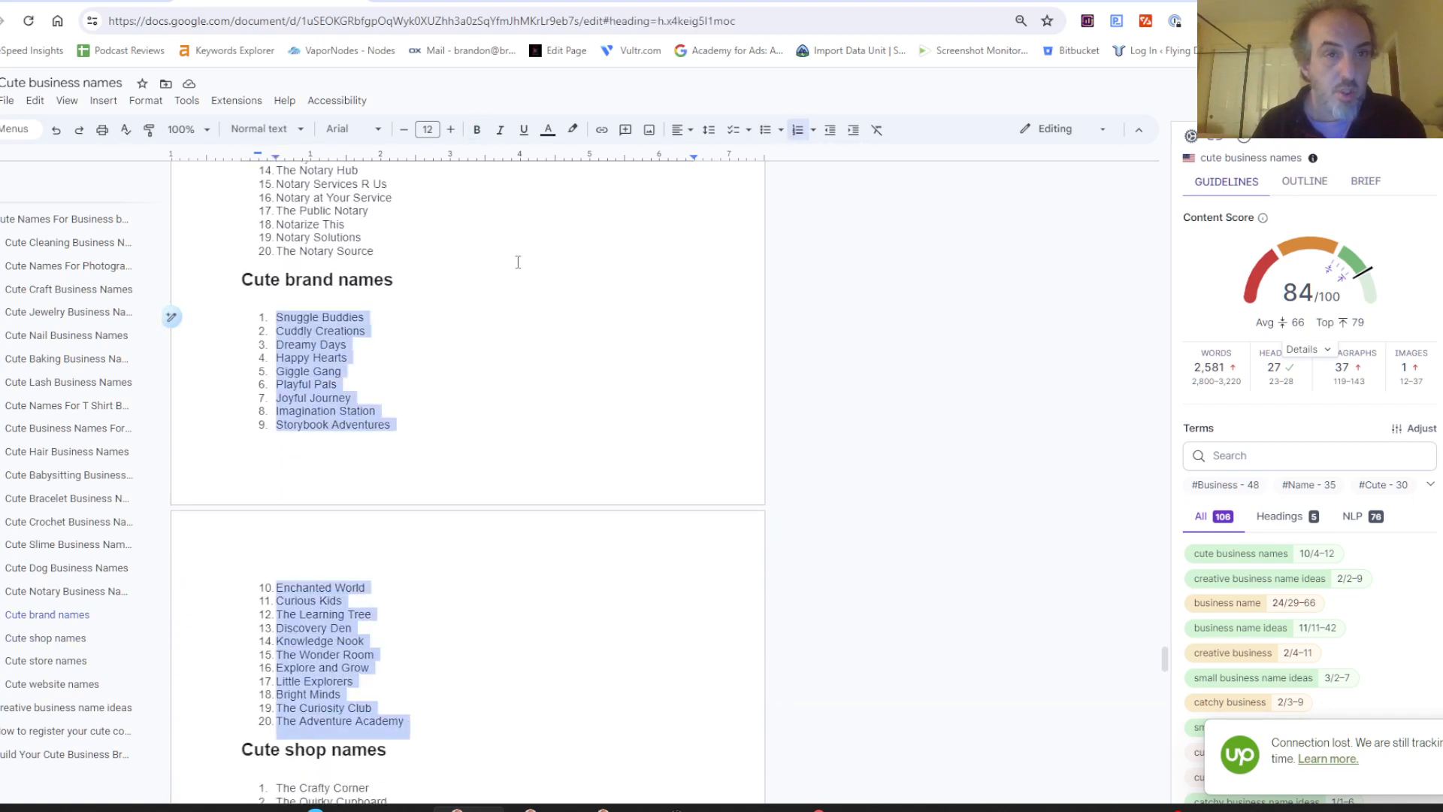
pyautogui.hotkey('ctrl', 'Tab')
pyautogui.click(3, 257)
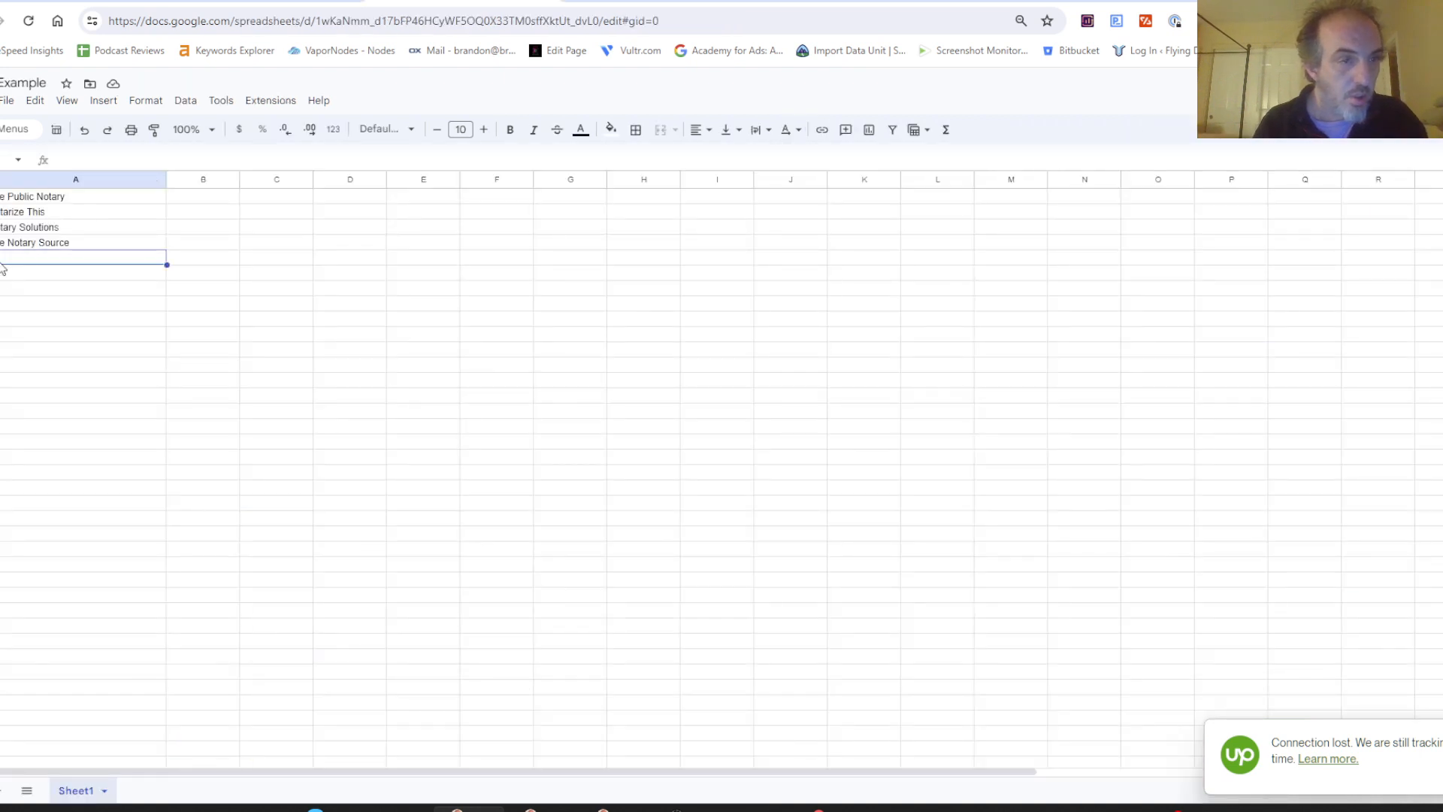
pyautogui.hotkey('ctrl', 'v')
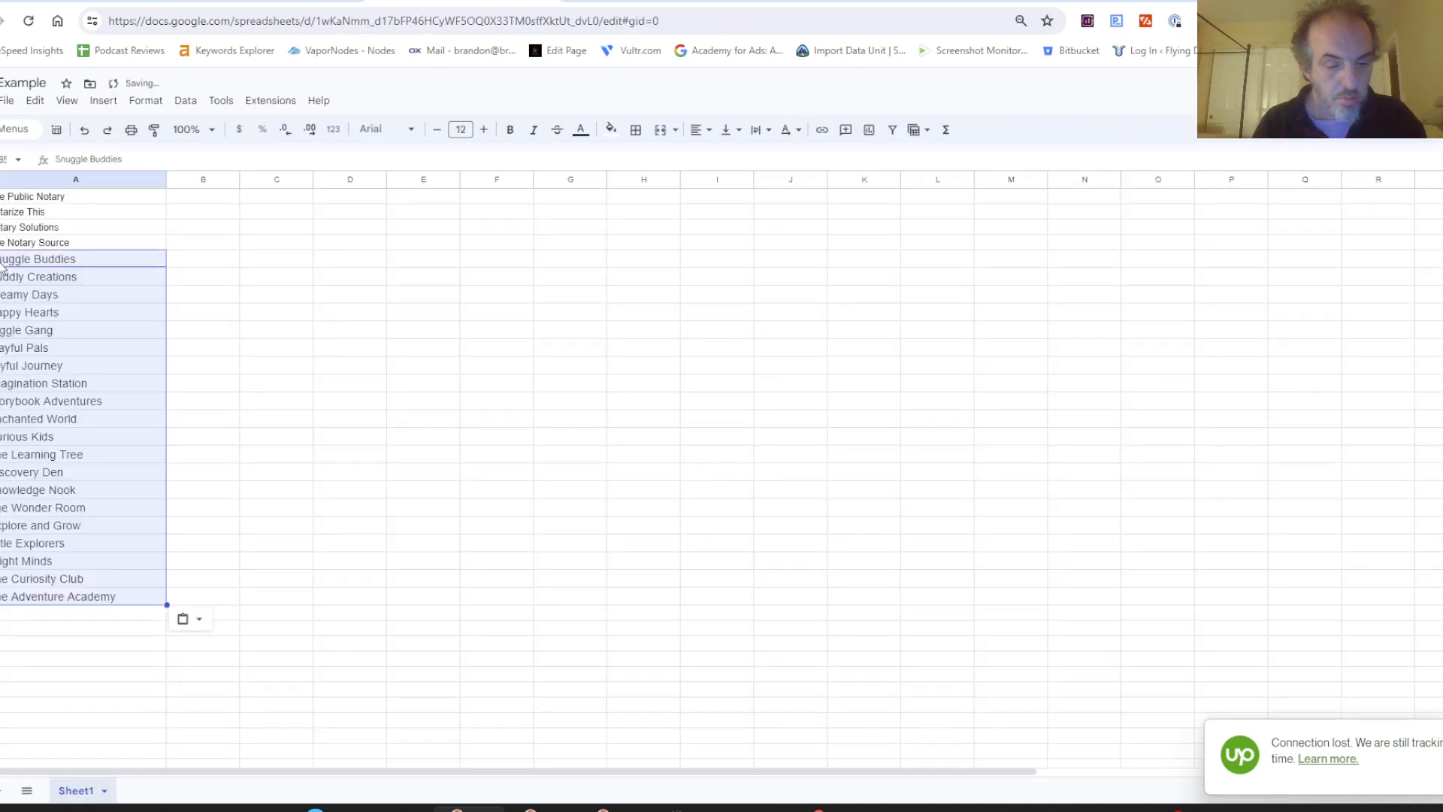
pyautogui.hotkey('ctrl', 'shift', 'v')
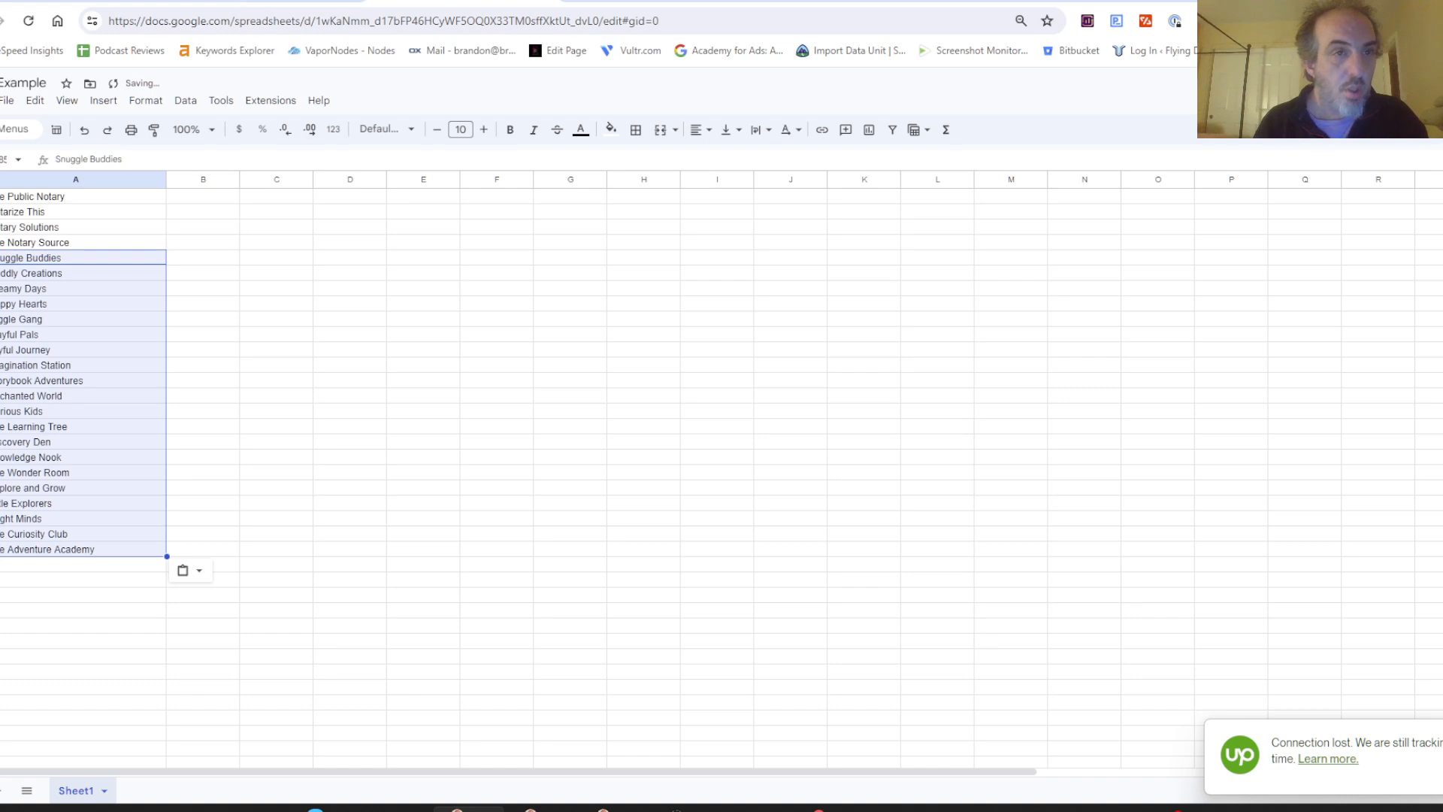
# Step: Append the document's full list of cute shop names to column A, directly below The Adventure Academy
pyautogui.hotkey('ctrl', 'Tab')
pyautogui.click(451, 701)
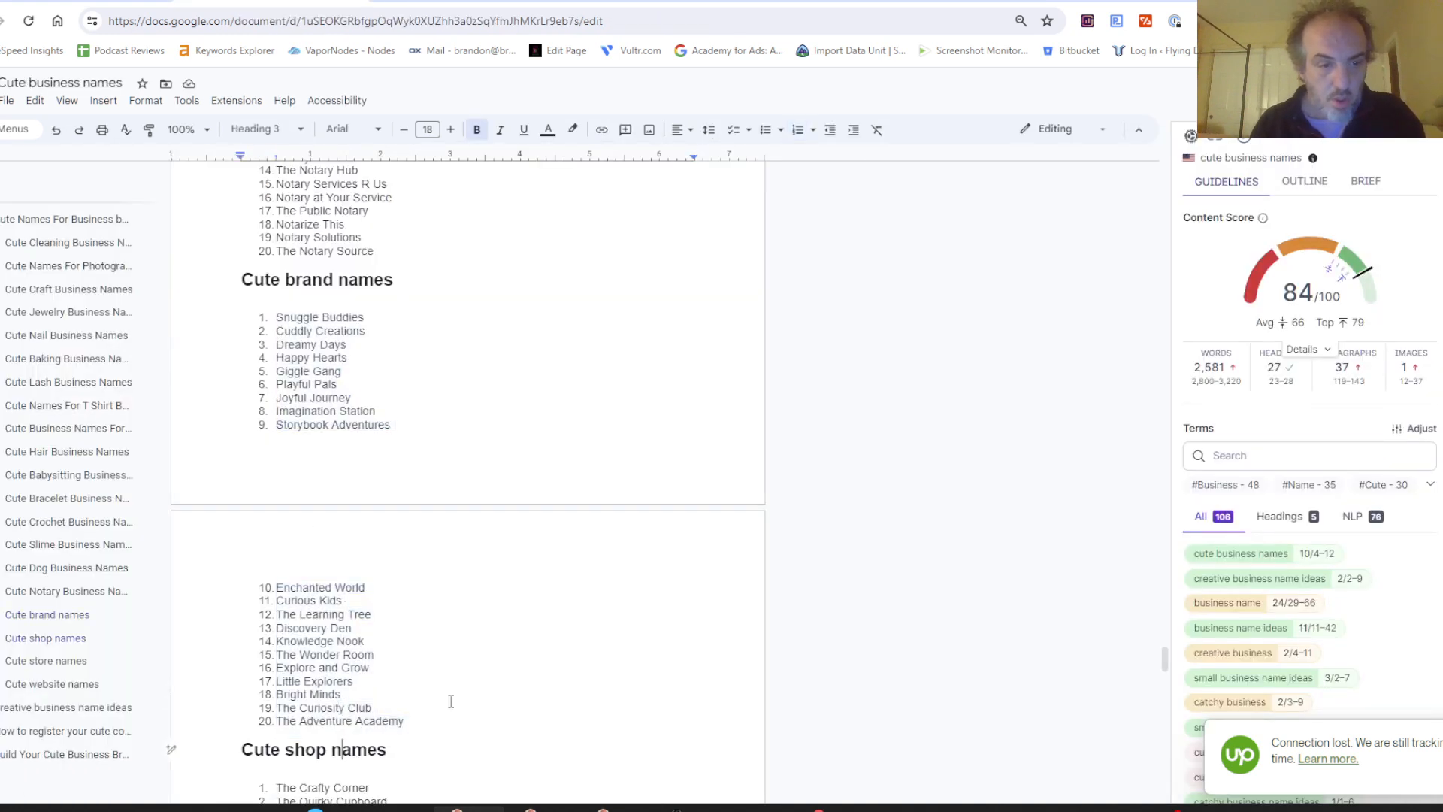
pyautogui.scroll(-6, 451, 701)
pyautogui.scroll(-2, 451, 701)
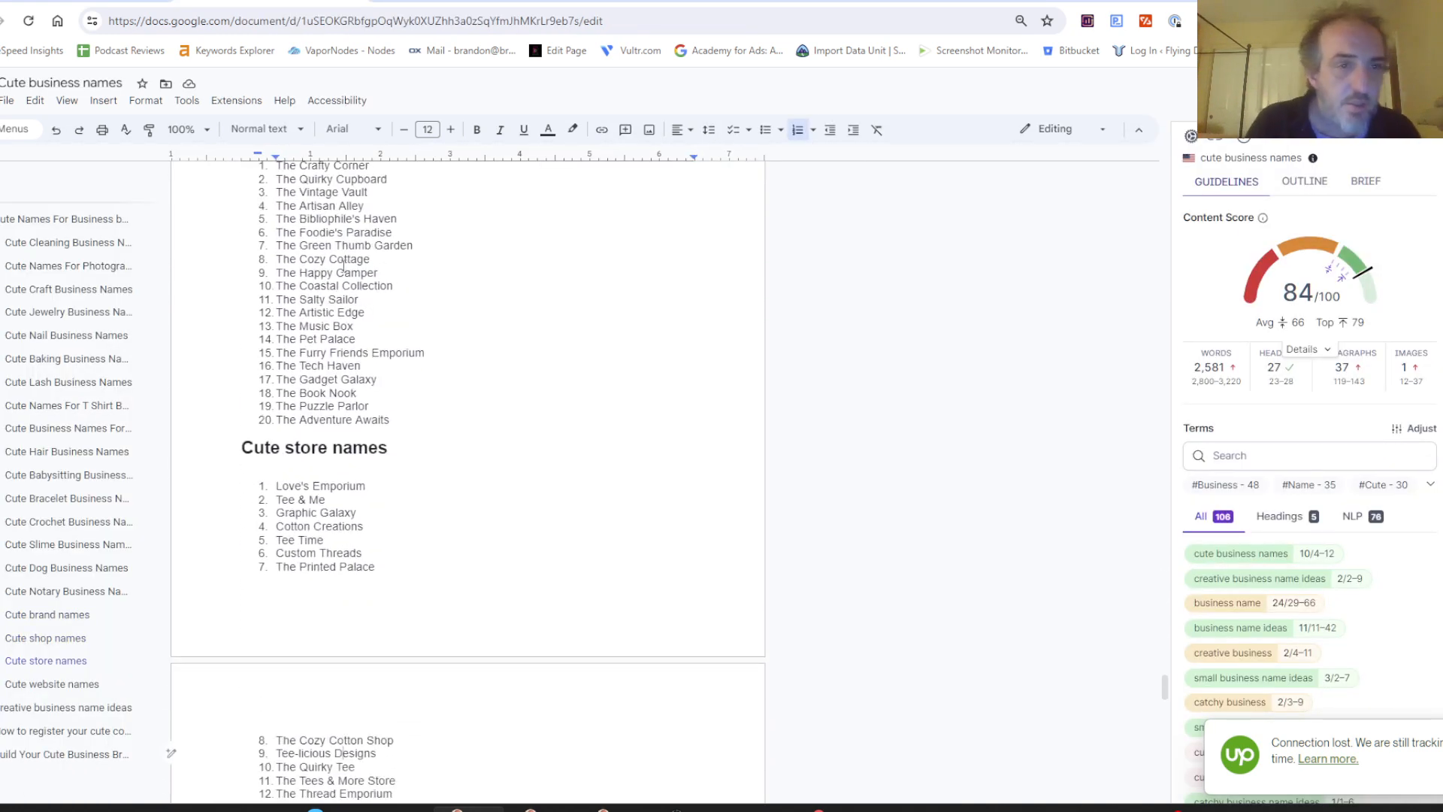
pyautogui.scroll(1, 276, 170)
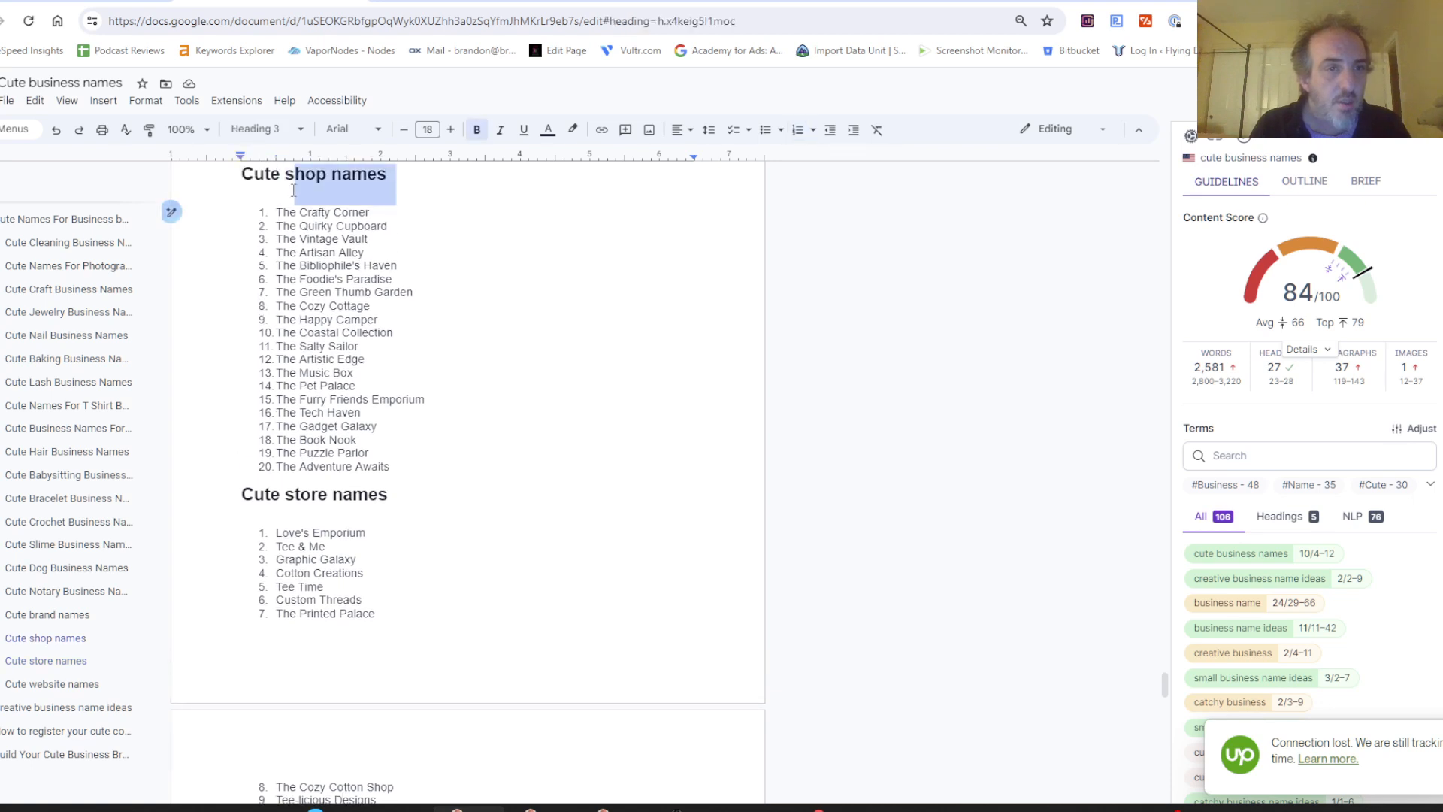
pyautogui.click(265, 213)
pyautogui.moveTo(269, 214); pyautogui.dragTo(455, 487)
pyautogui.click(455, 487)
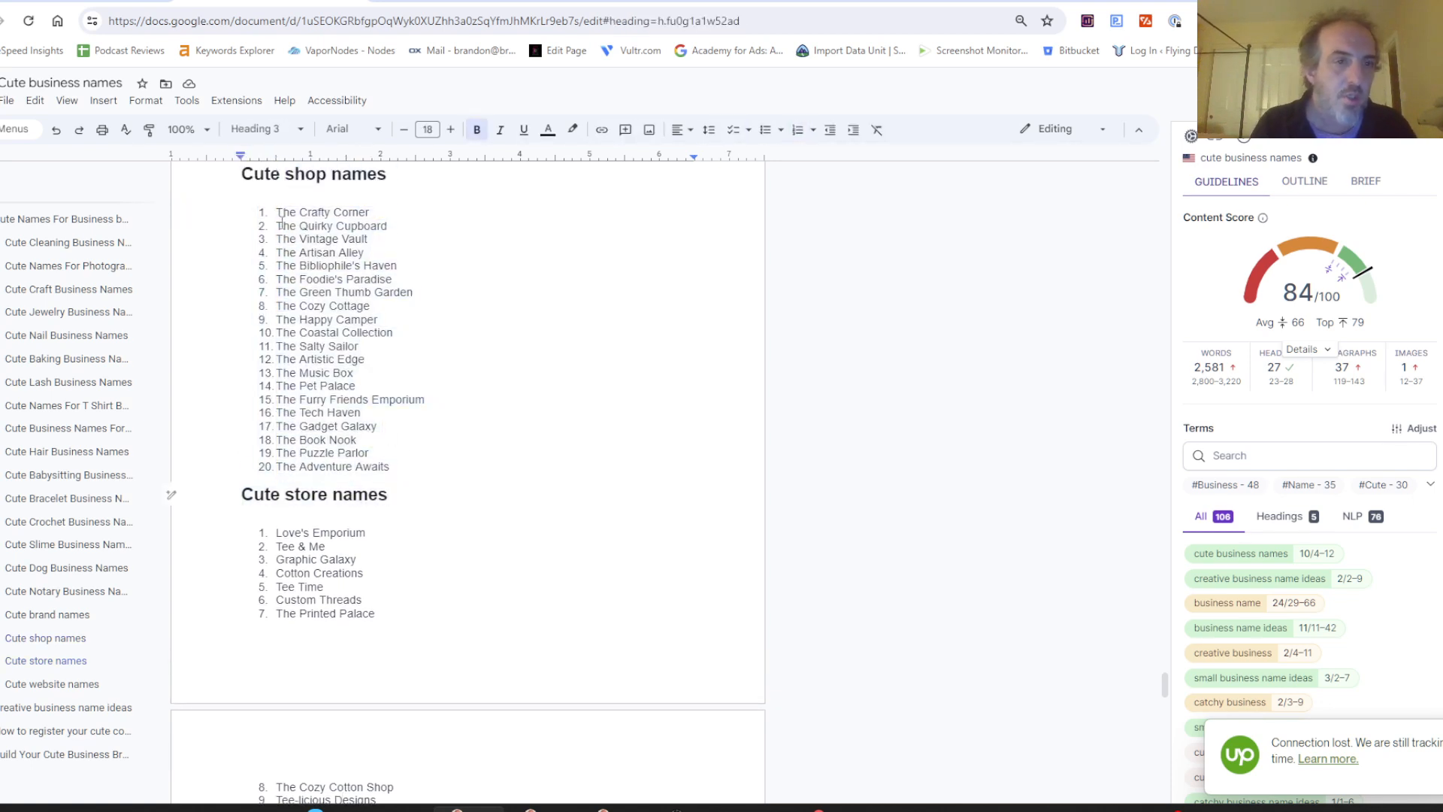
pyautogui.moveTo(276, 213); pyautogui.dragTo(432, 475)
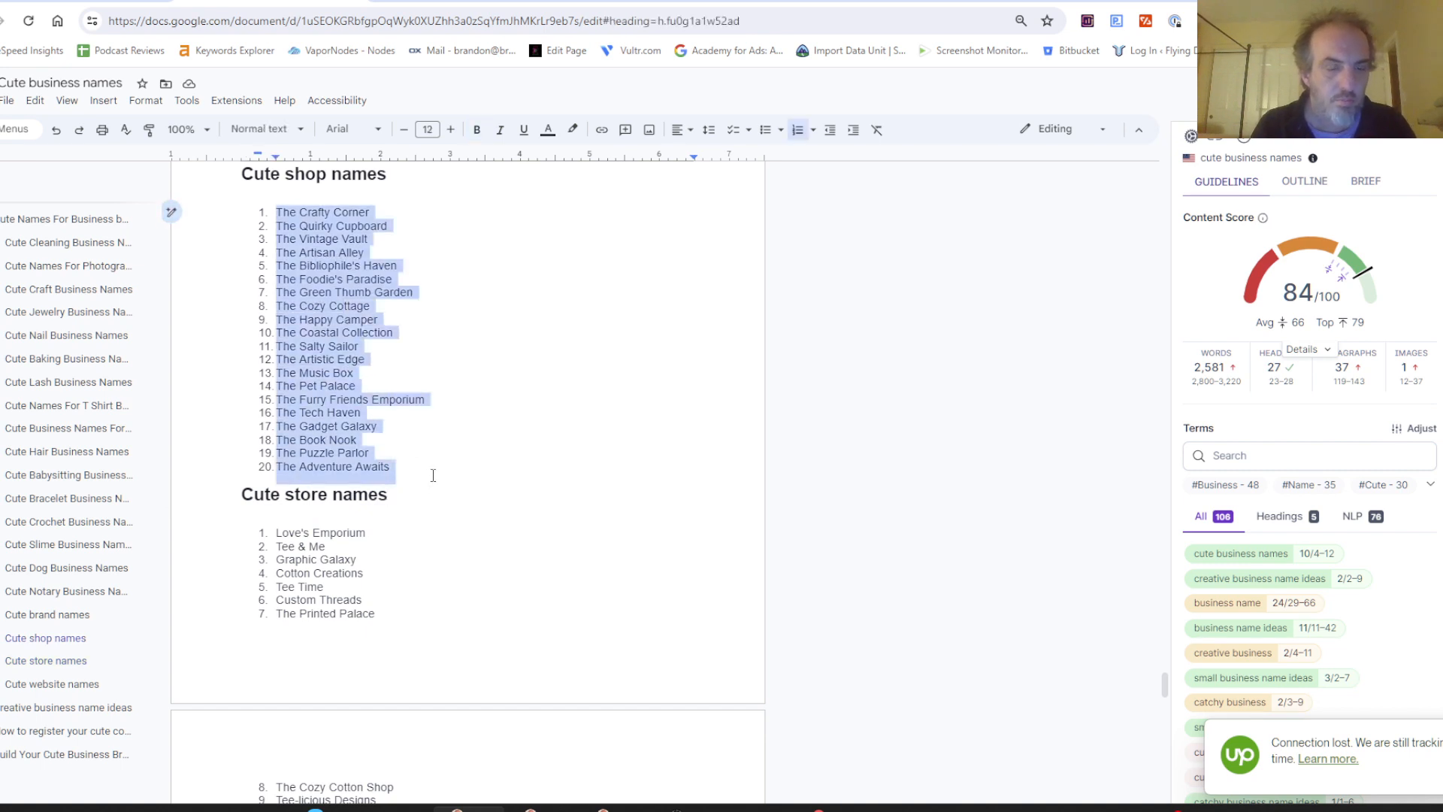
pyautogui.hotkey('ctrl', 'Tab')
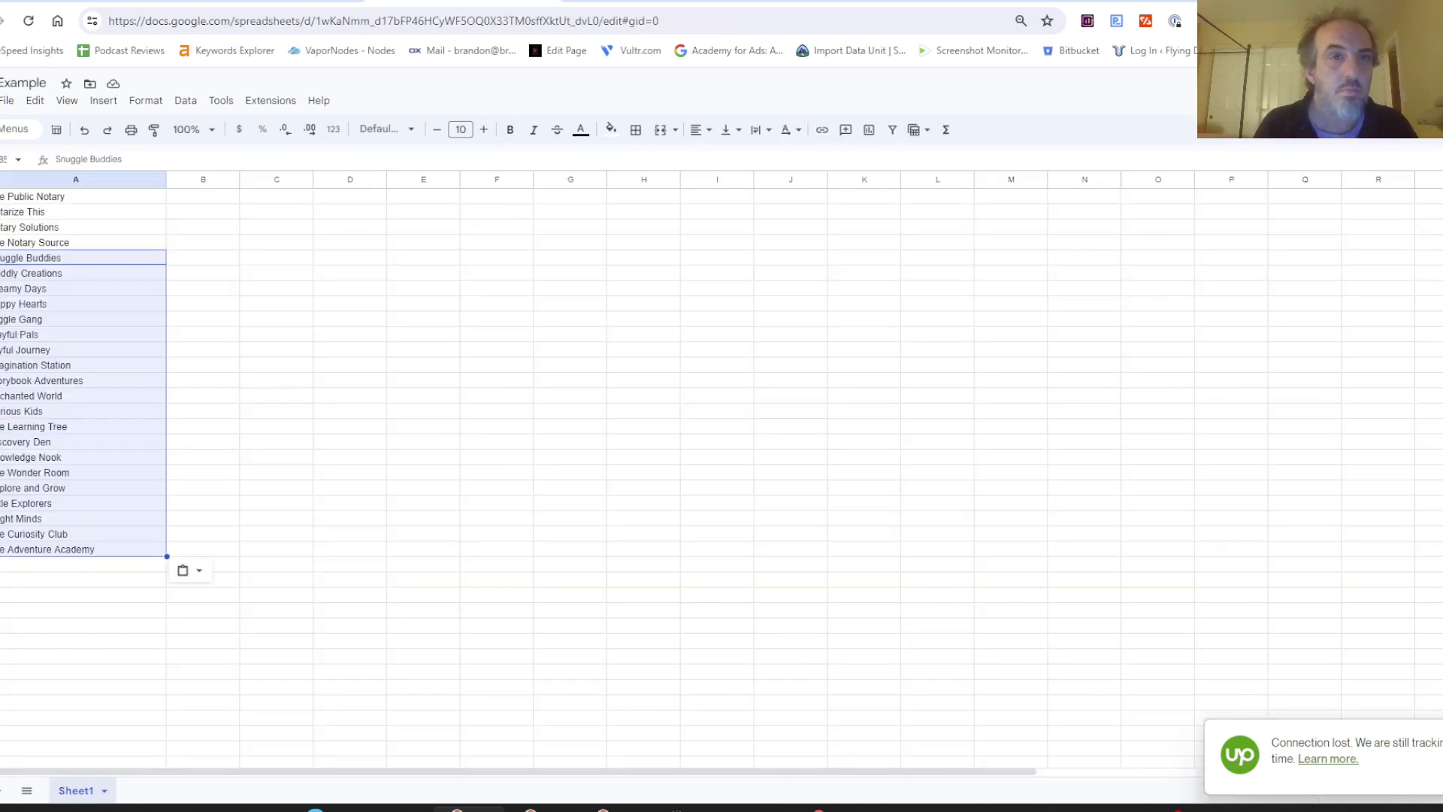
pyautogui.click(96, 568)
pyautogui.hotkey('ctrl', 'v')
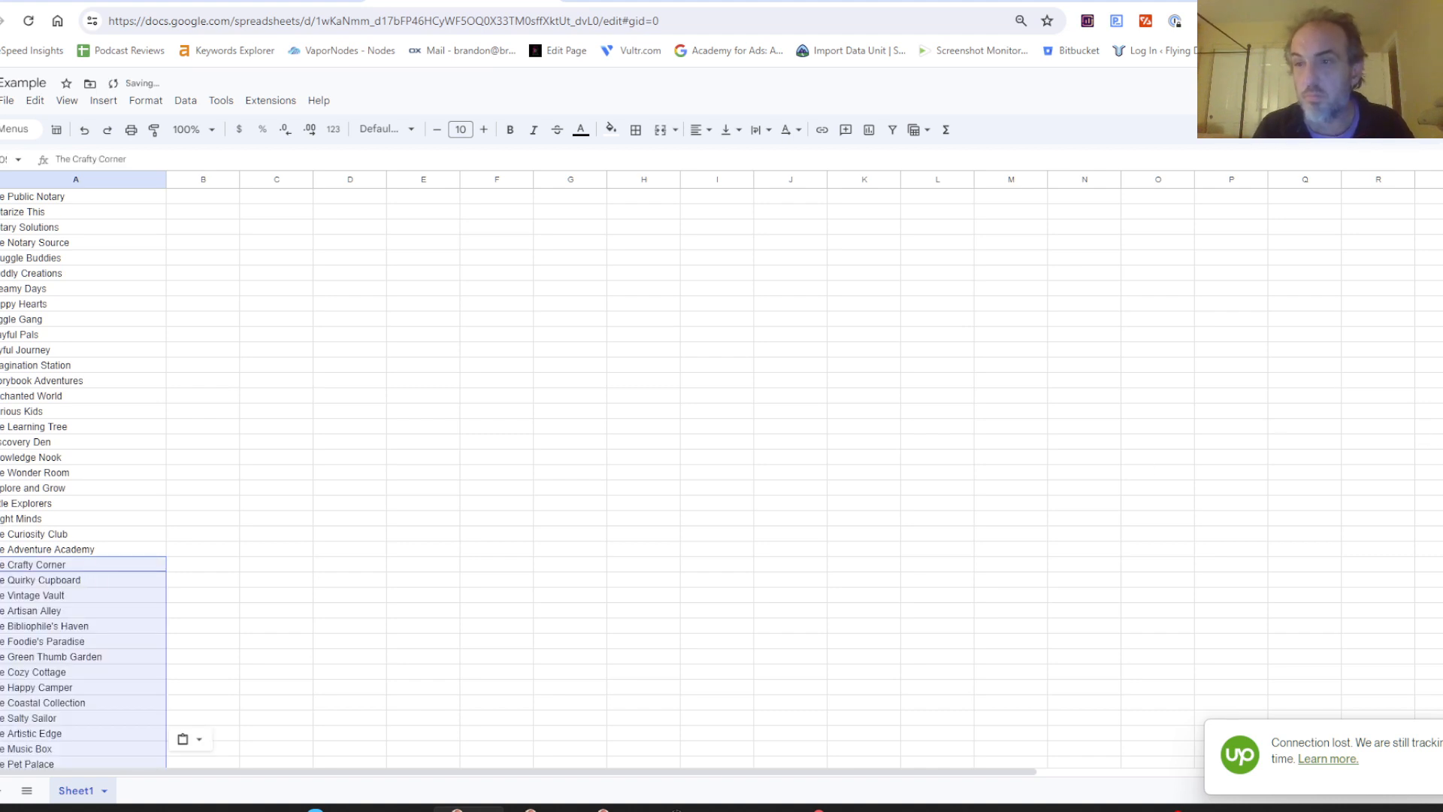
# Step: Copy all the cute store names from the document into column A, directly below The Adventure Awaits
pyautogui.scroll(-4, 722, 466)
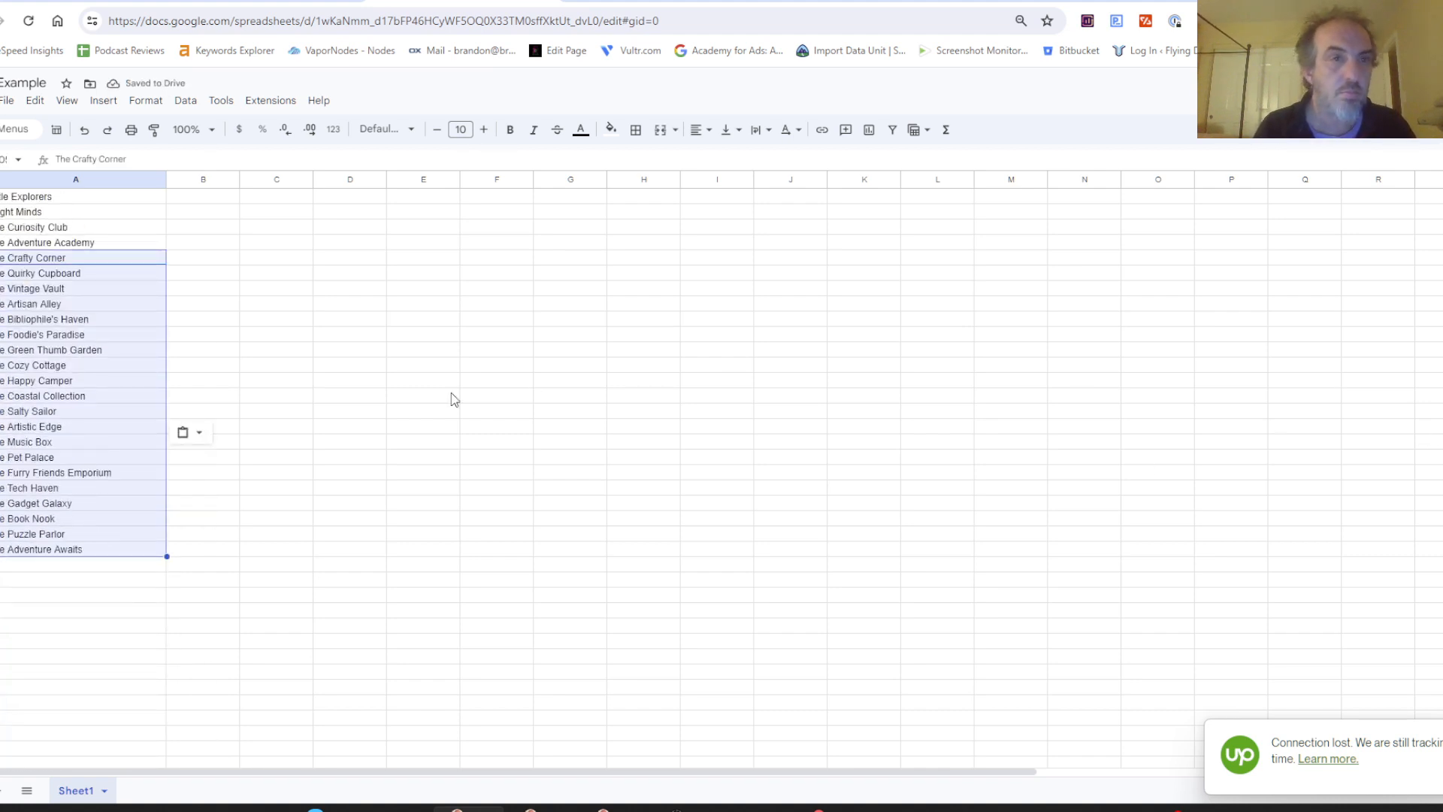
pyautogui.hotkey('ctrl', 'Tab')
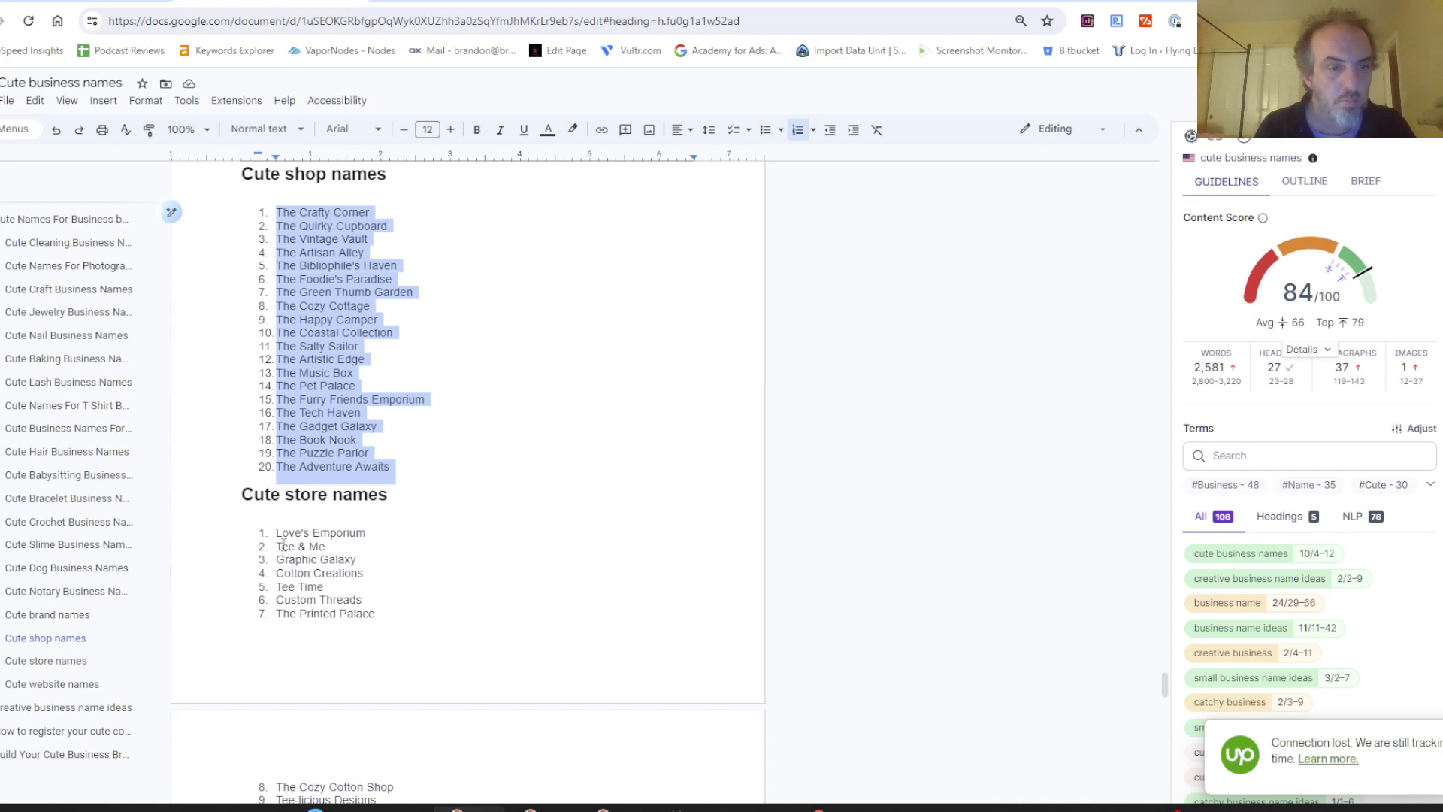
pyautogui.moveTo(277, 538); pyautogui.dragTo(451, 767)
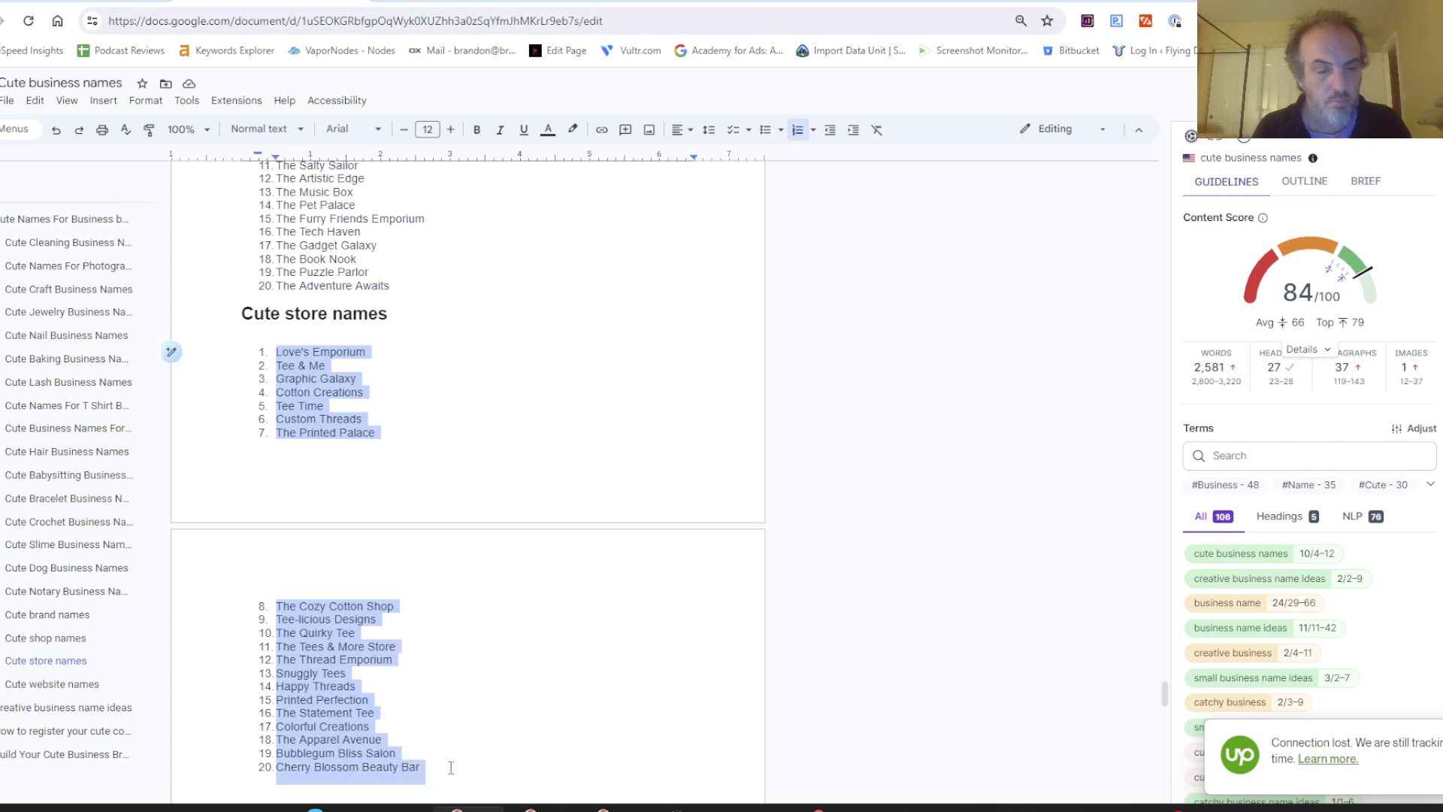
pyautogui.hotkey('ctrl', 'Tab')
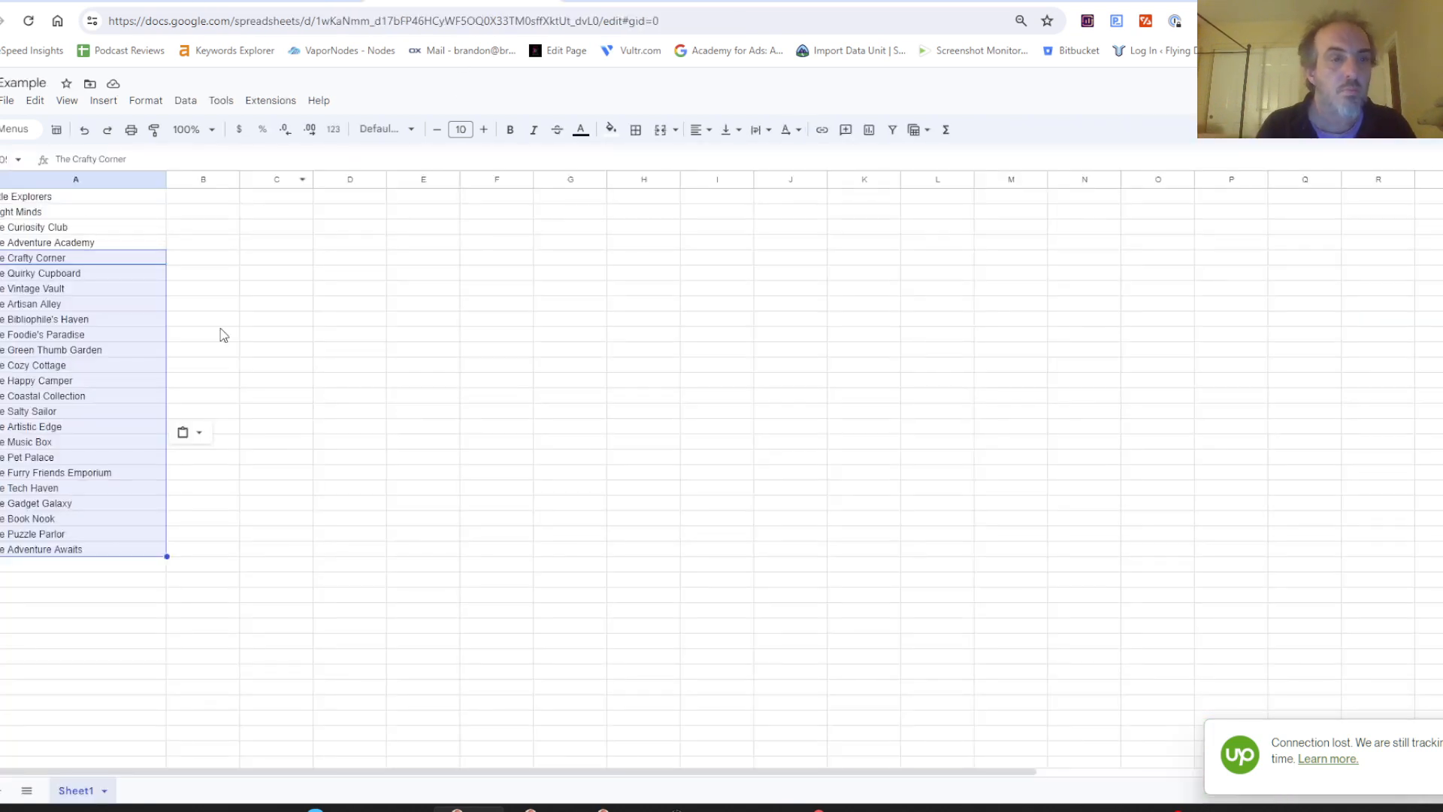
pyautogui.click(49, 566)
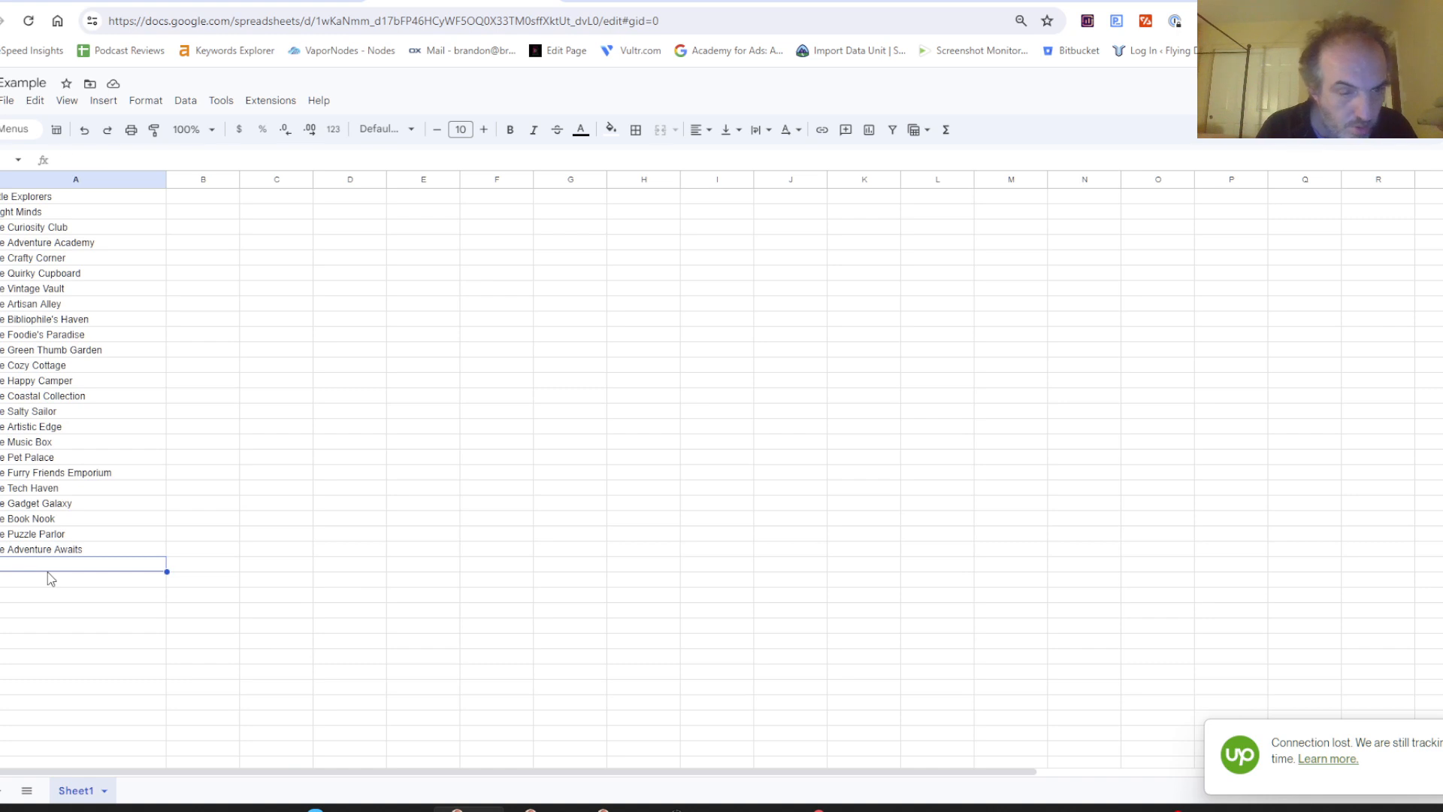
pyautogui.hotkey('ctrl', 'v')
# Step: Copy the cute website names from the document into column A below Cherry Blossom Beauty Bar, and return to the start of the list
pyautogui.hotkey('ctrl', 'shift', 'Tab')
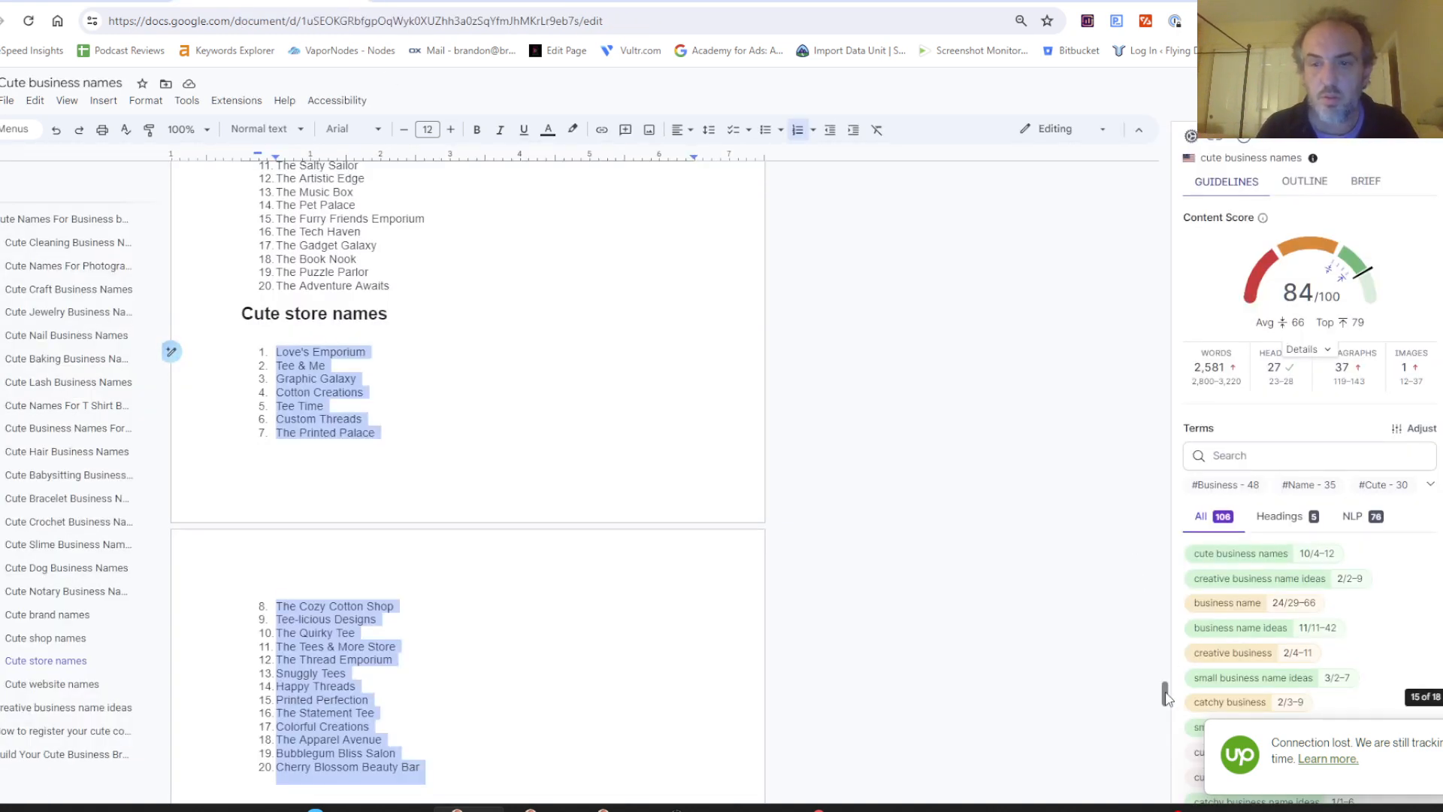
pyautogui.moveTo(1164, 694); pyautogui.dragTo(1167, 717)
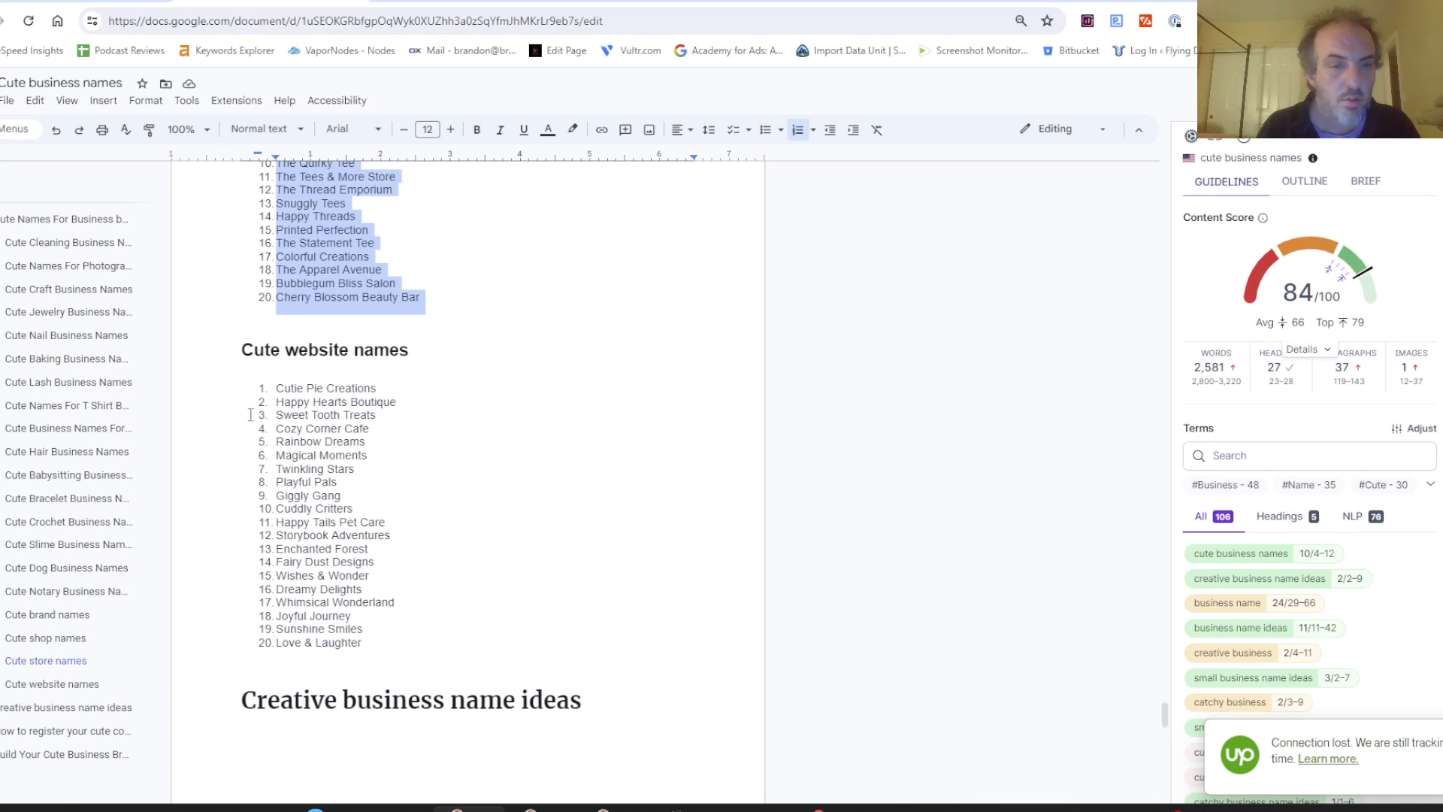
pyautogui.moveTo(264, 387); pyautogui.dragTo(399, 656)
pyautogui.hotkey('ctrl', 'c')
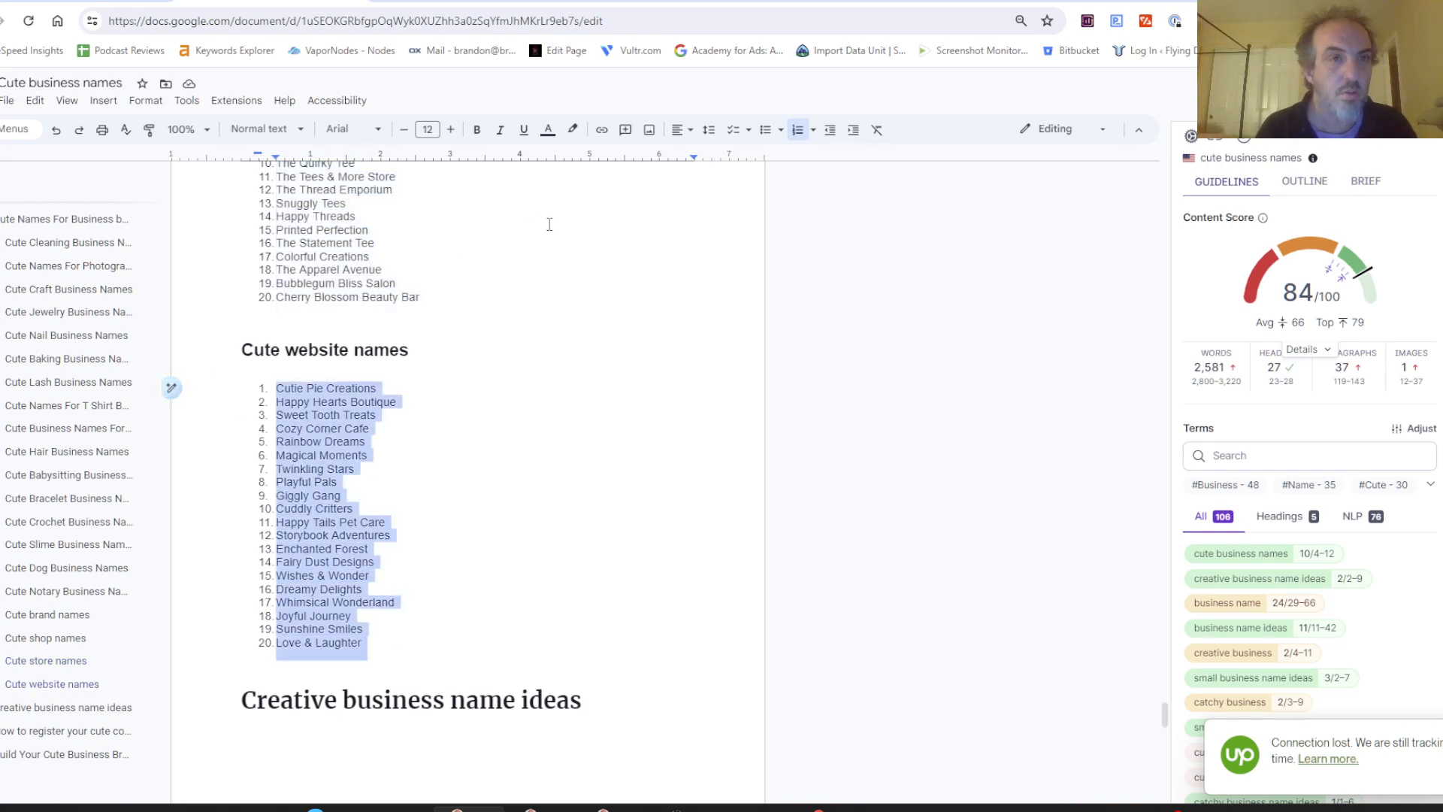
pyautogui.hotkey('ctrl', 'Tab')
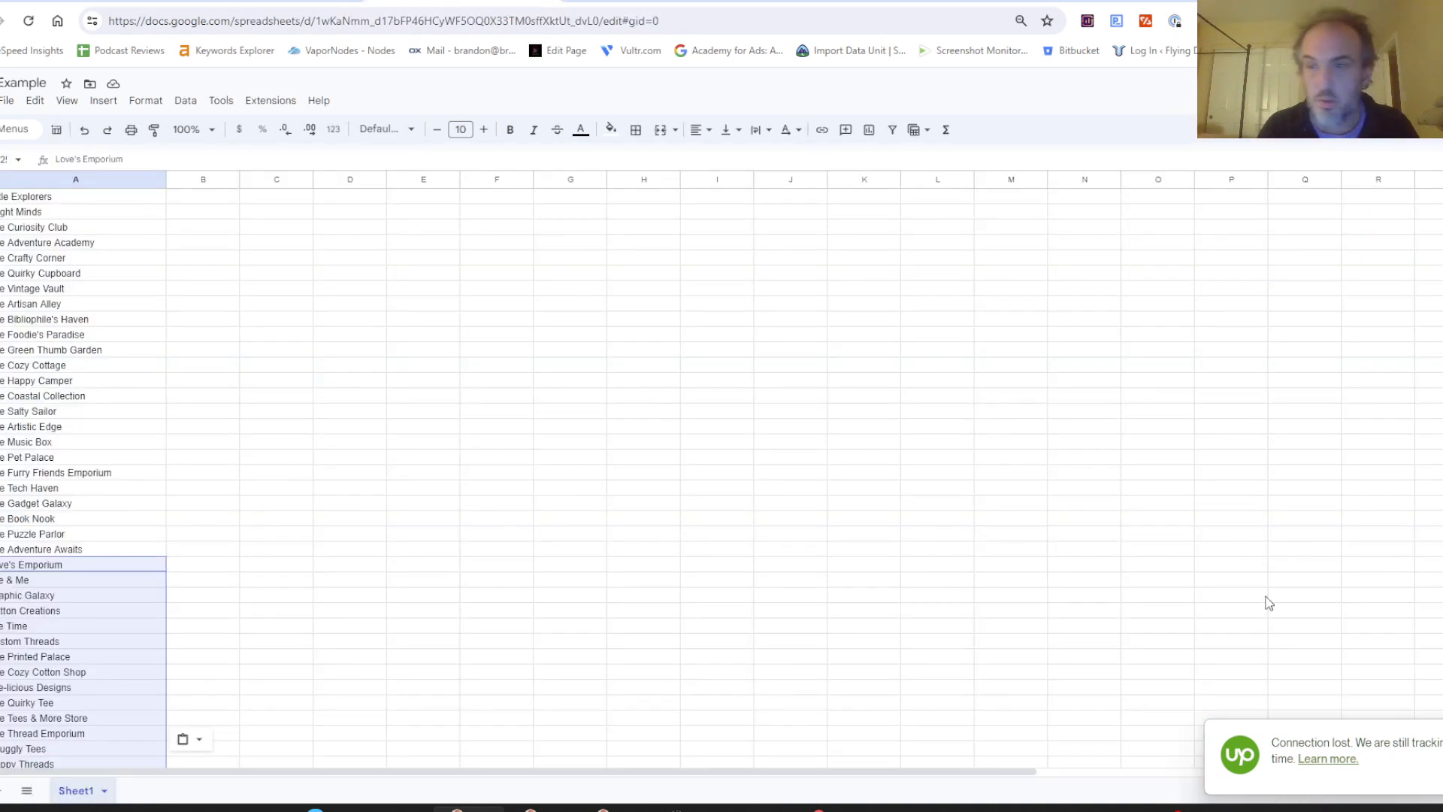
pyautogui.scroll(-7, 451, 576)
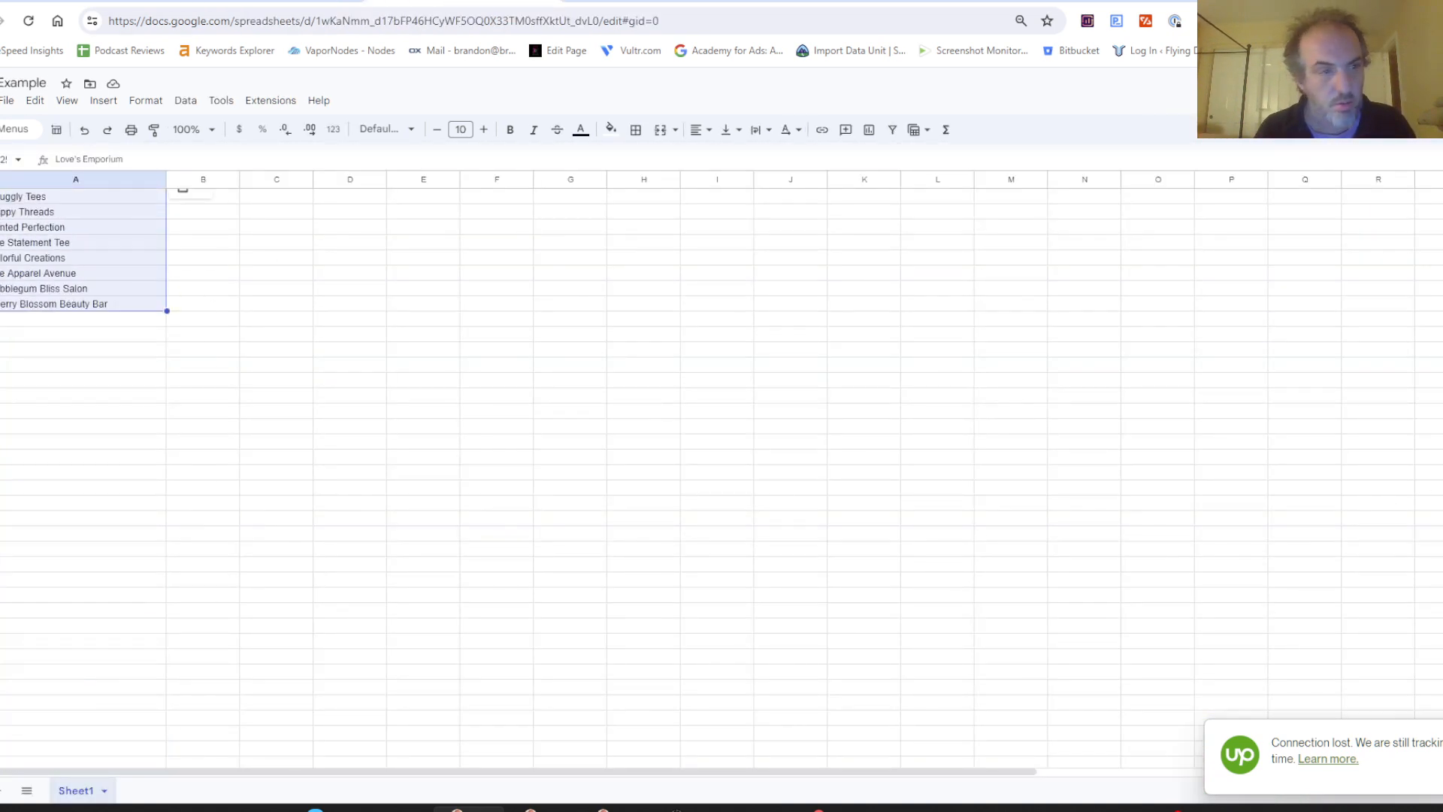
pyautogui.click(80, 365)
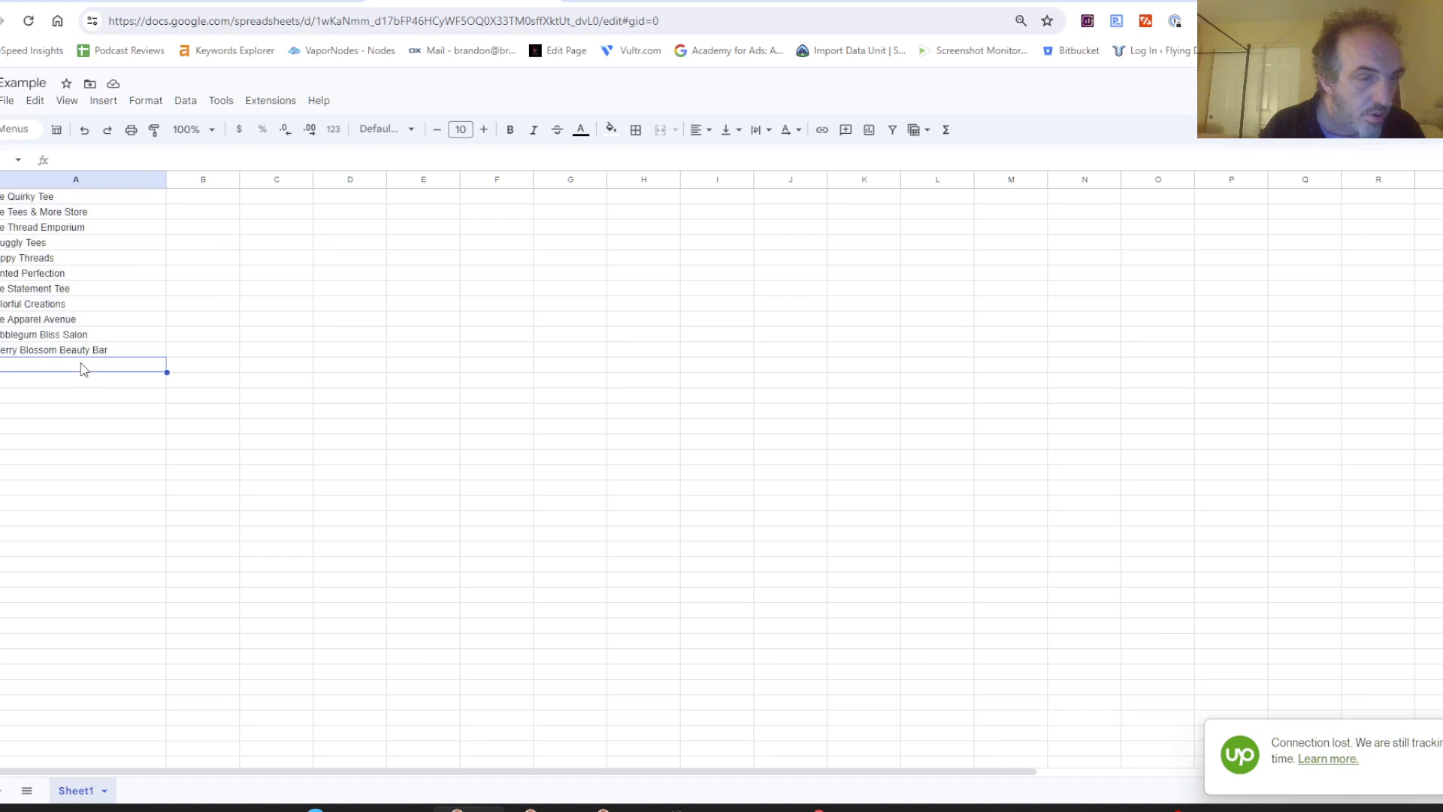
pyautogui.hotkey('ctrl', 'v')
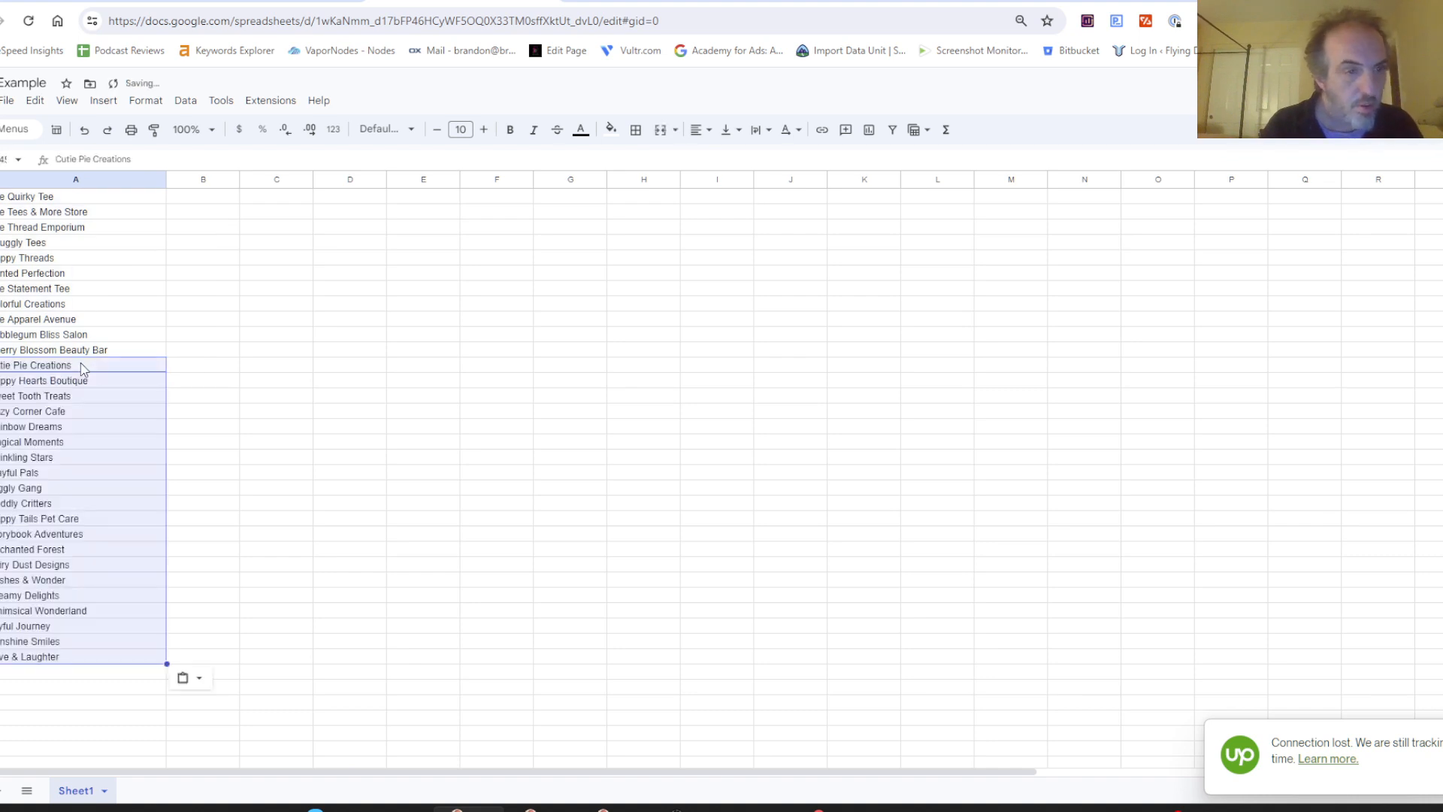
pyautogui.click(256, 520)
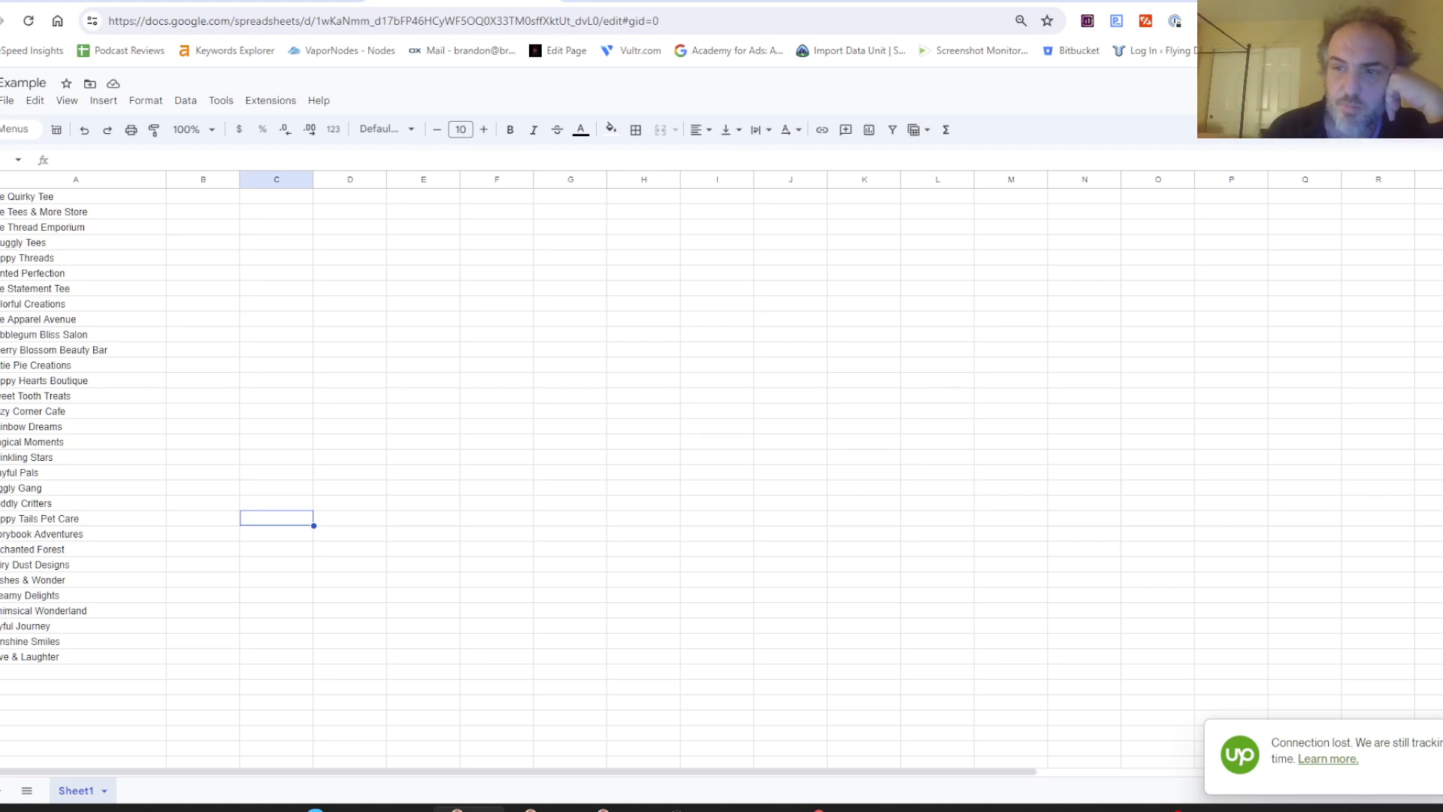
pyautogui.scroll(15, 1420, 270)
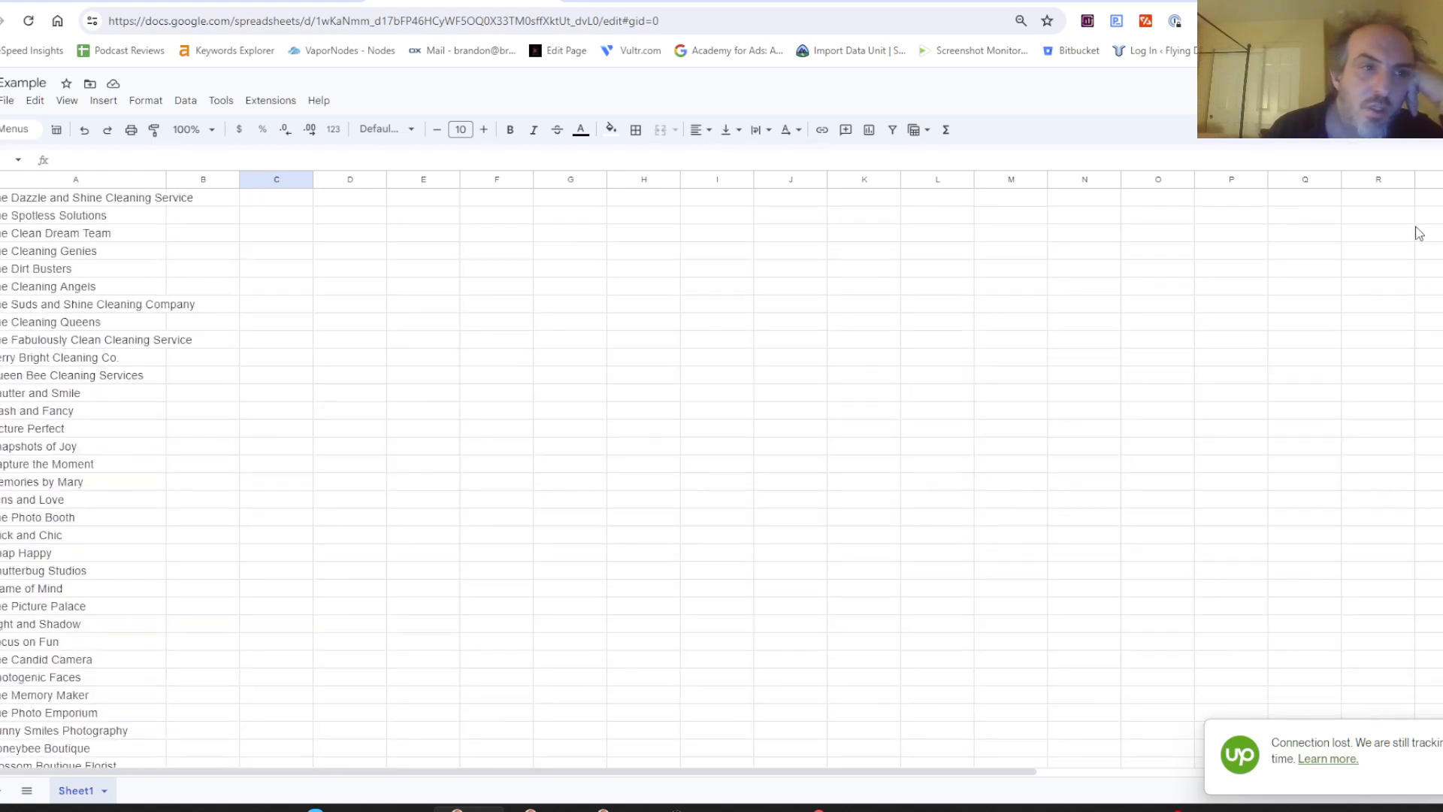
# Step: Copy the entire name list in column A and paste it into column C, starting at the first row
pyautogui.scroll(10, 1418, 233)
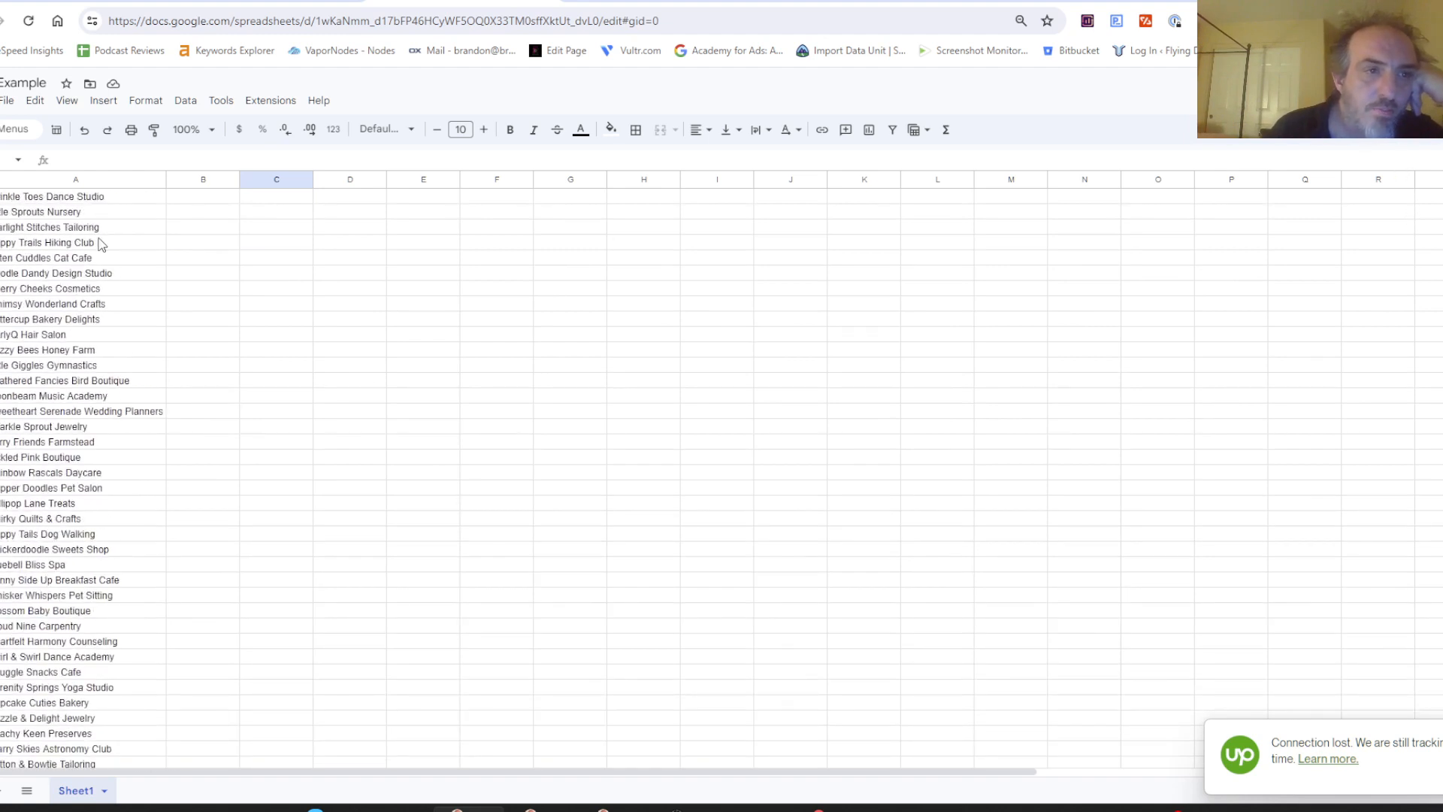
pyautogui.click(74, 180)
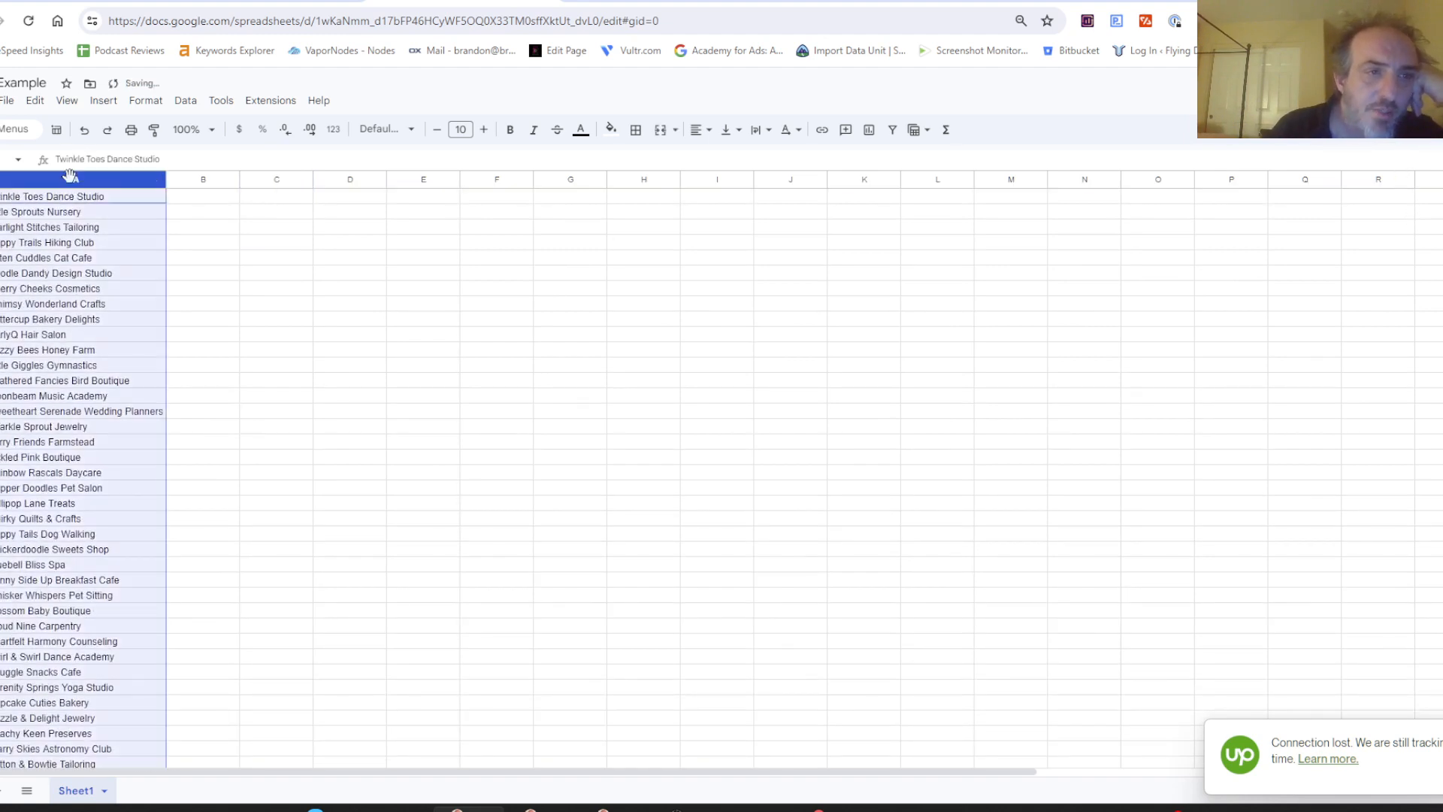
pyautogui.click(266, 180)
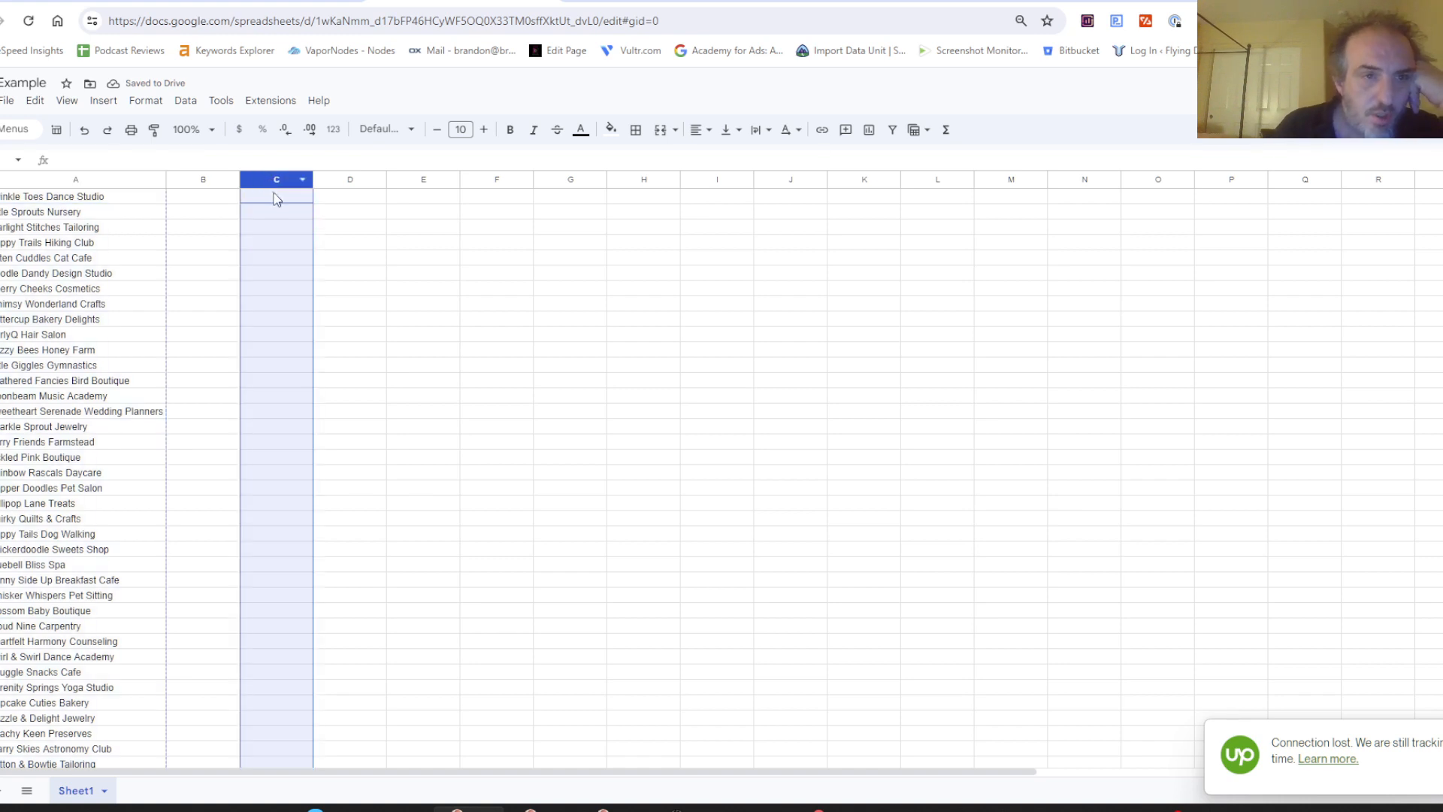
pyautogui.click(277, 197)
pyautogui.hotkey('ctrl', 'v')
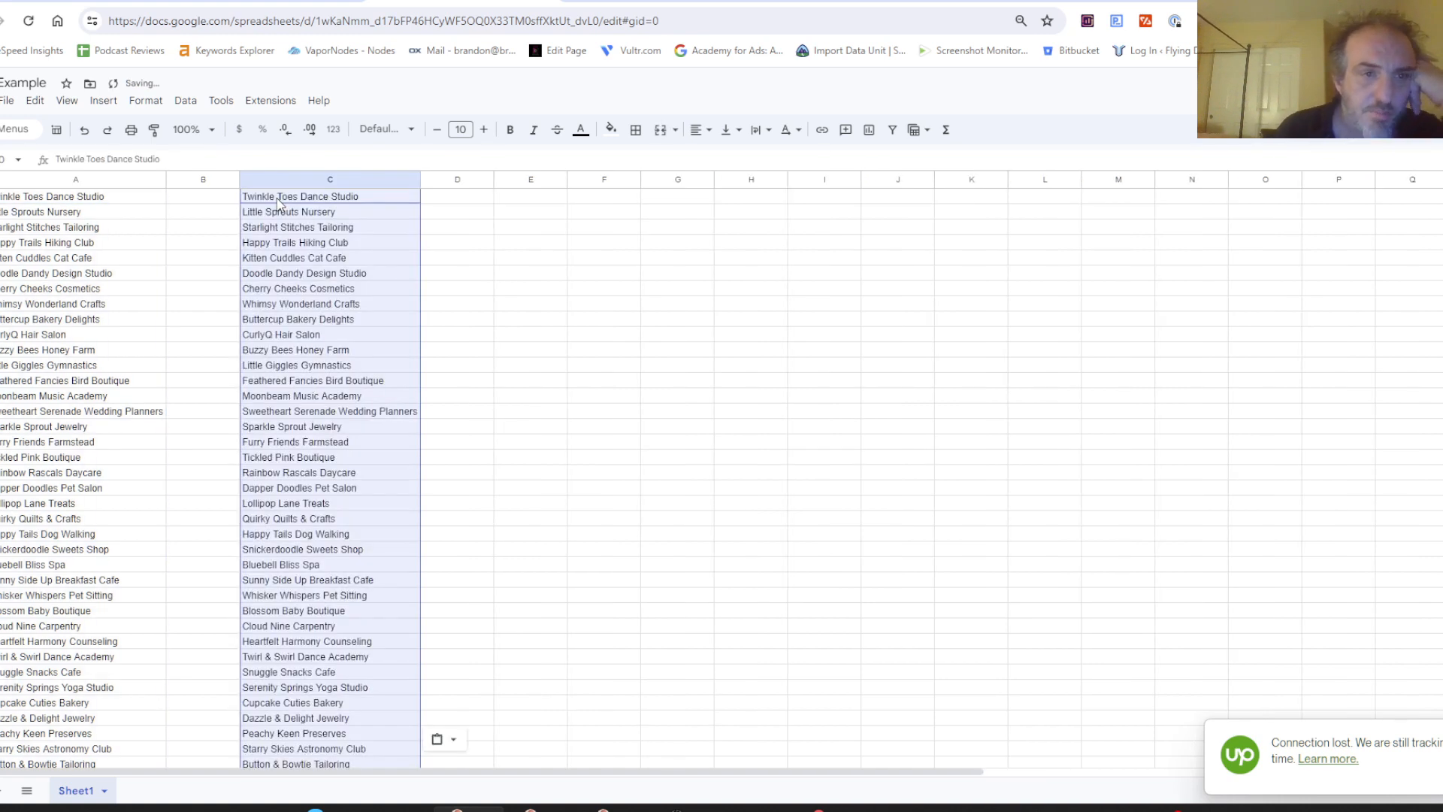
# Step: Remove duplicates from column C, treating the data as having no header row, and close the result summary
pyautogui.click(540, 256)
pyautogui.click(358, 183)
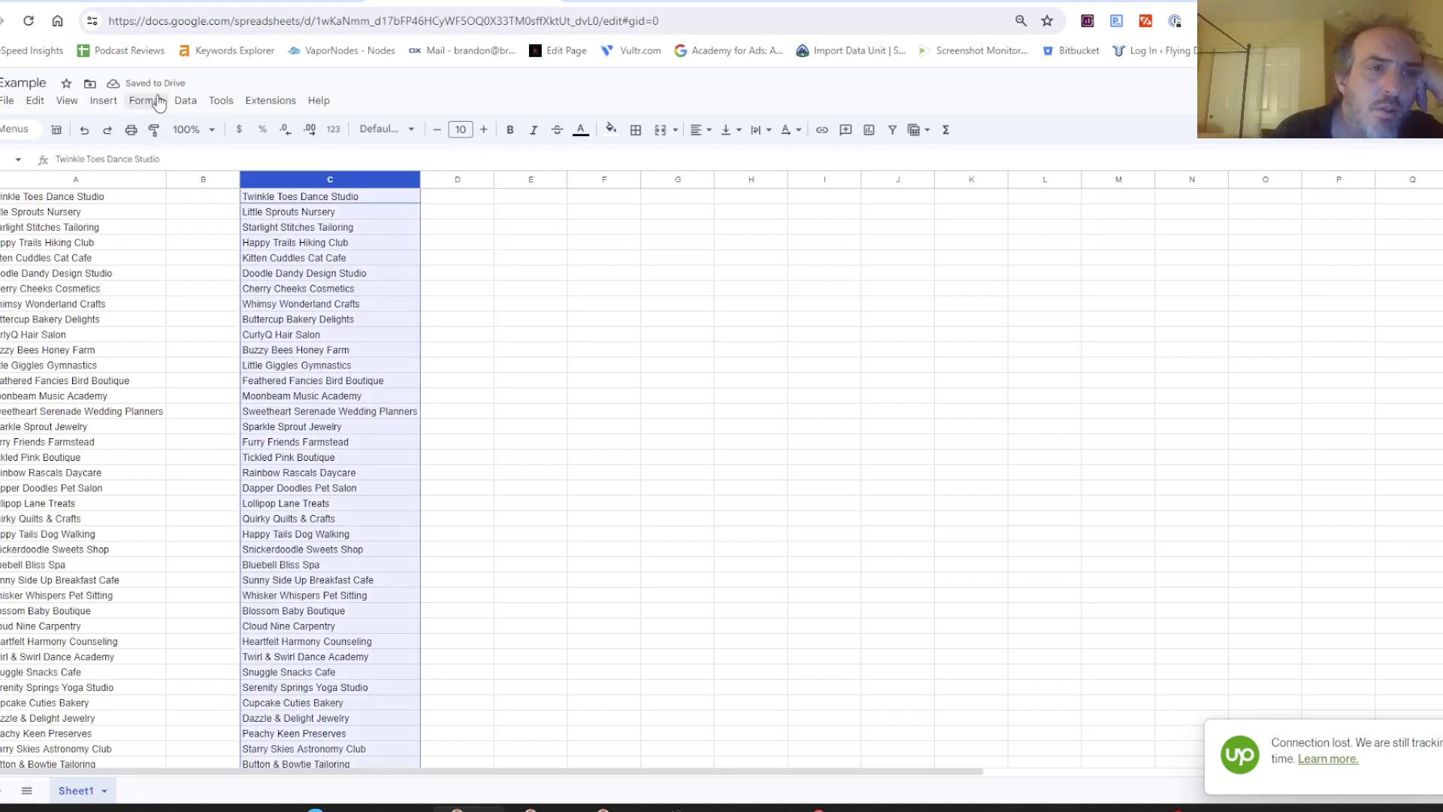
pyautogui.click(184, 103)
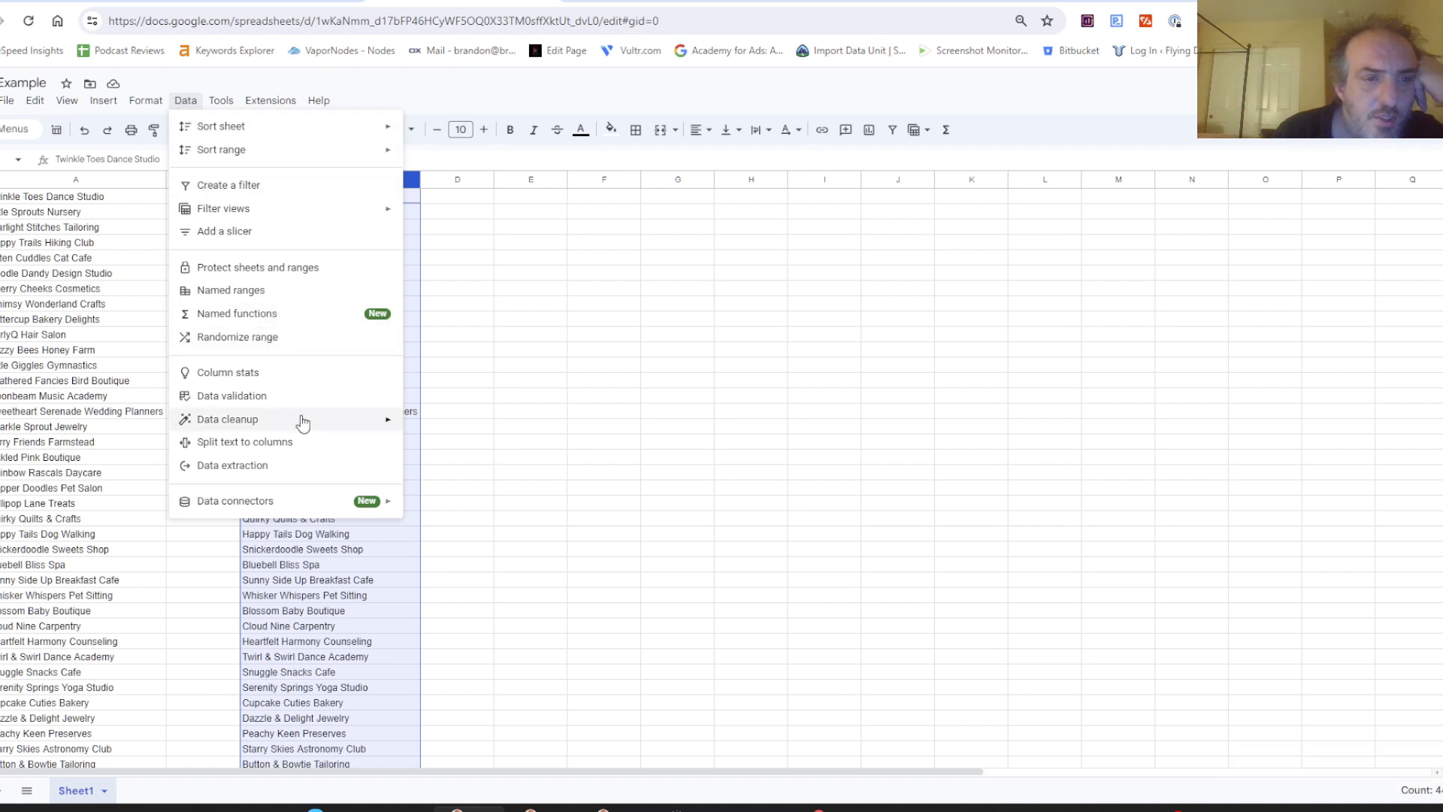
pyautogui.moveTo(302, 428)
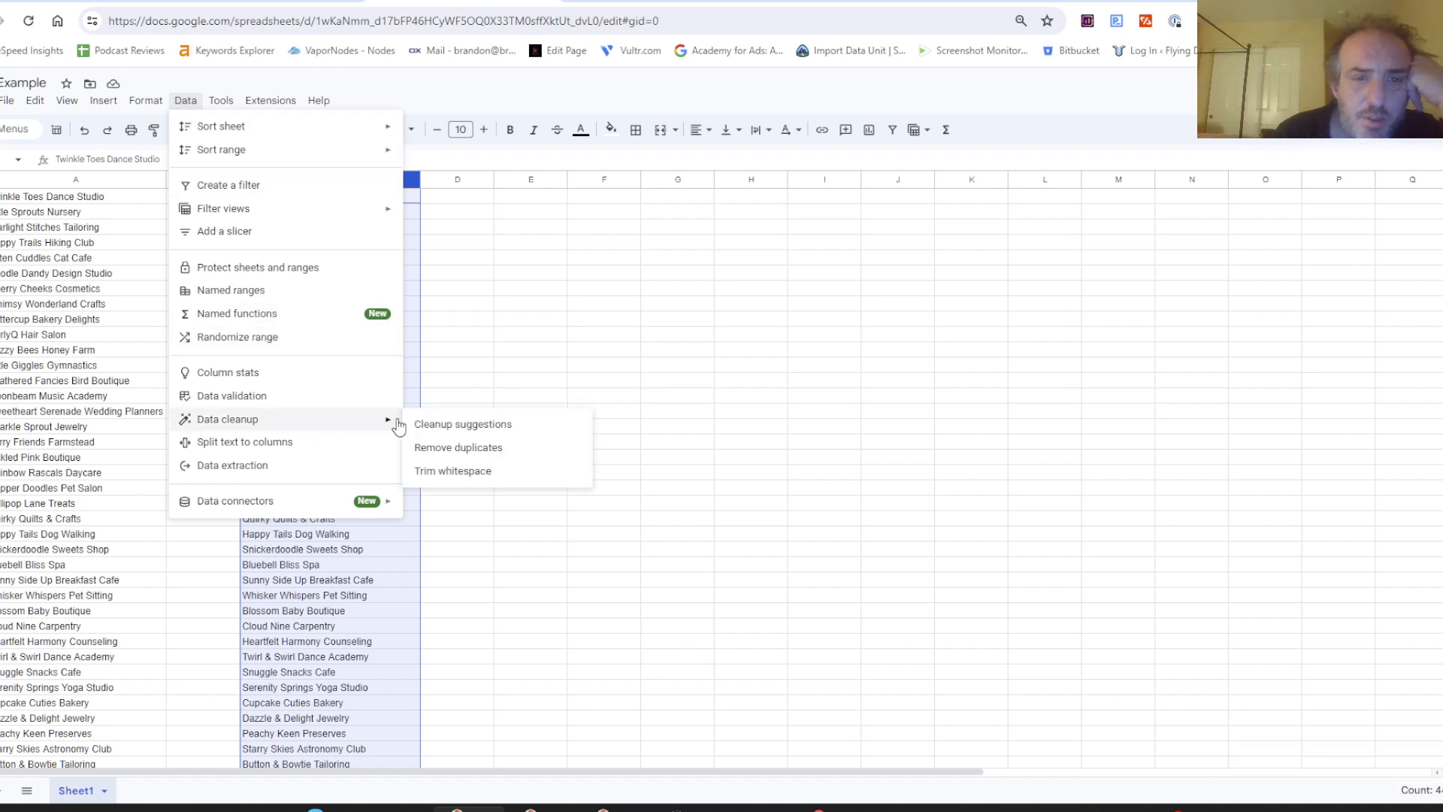
pyautogui.click(449, 448)
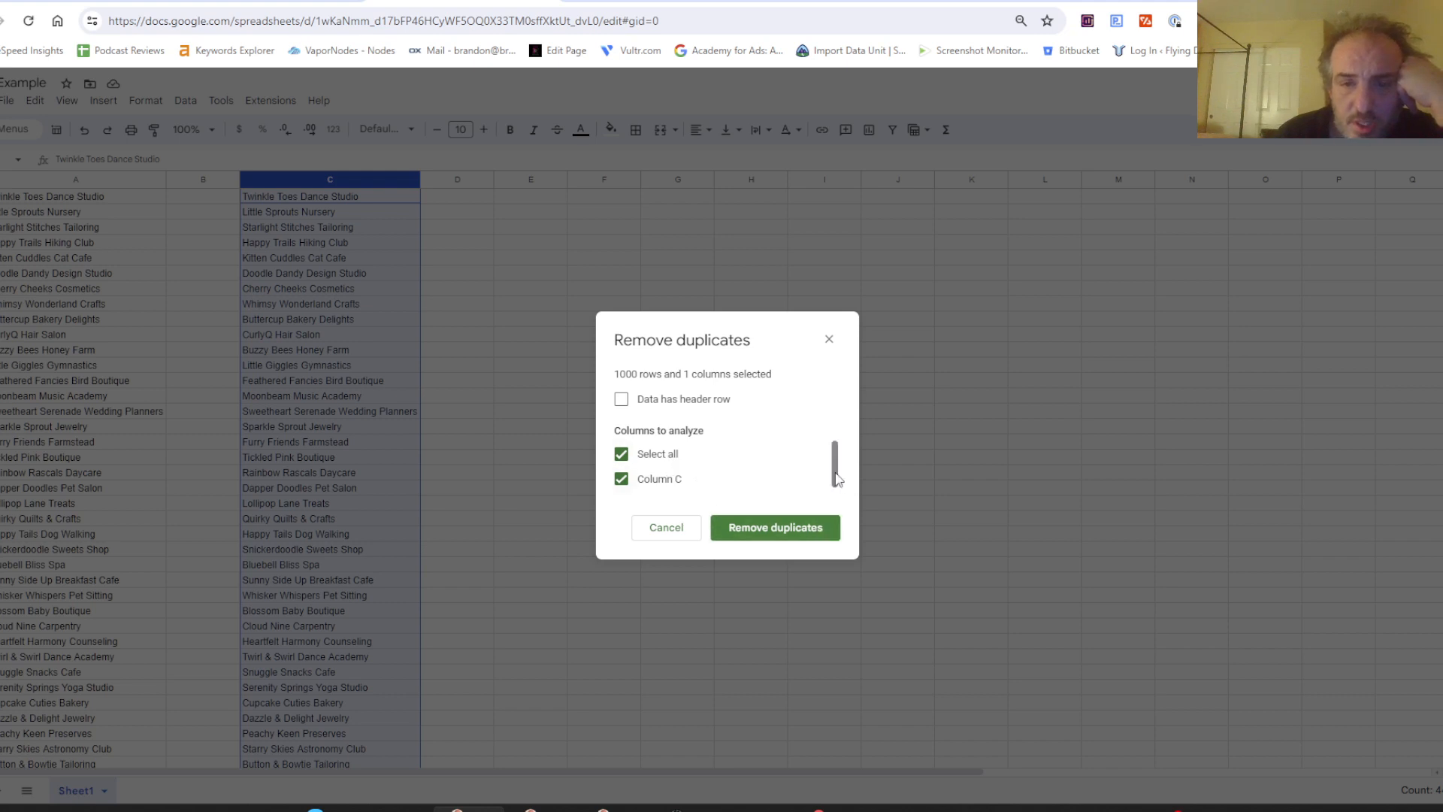
pyautogui.moveTo(835, 472); pyautogui.dragTo(835, 487)
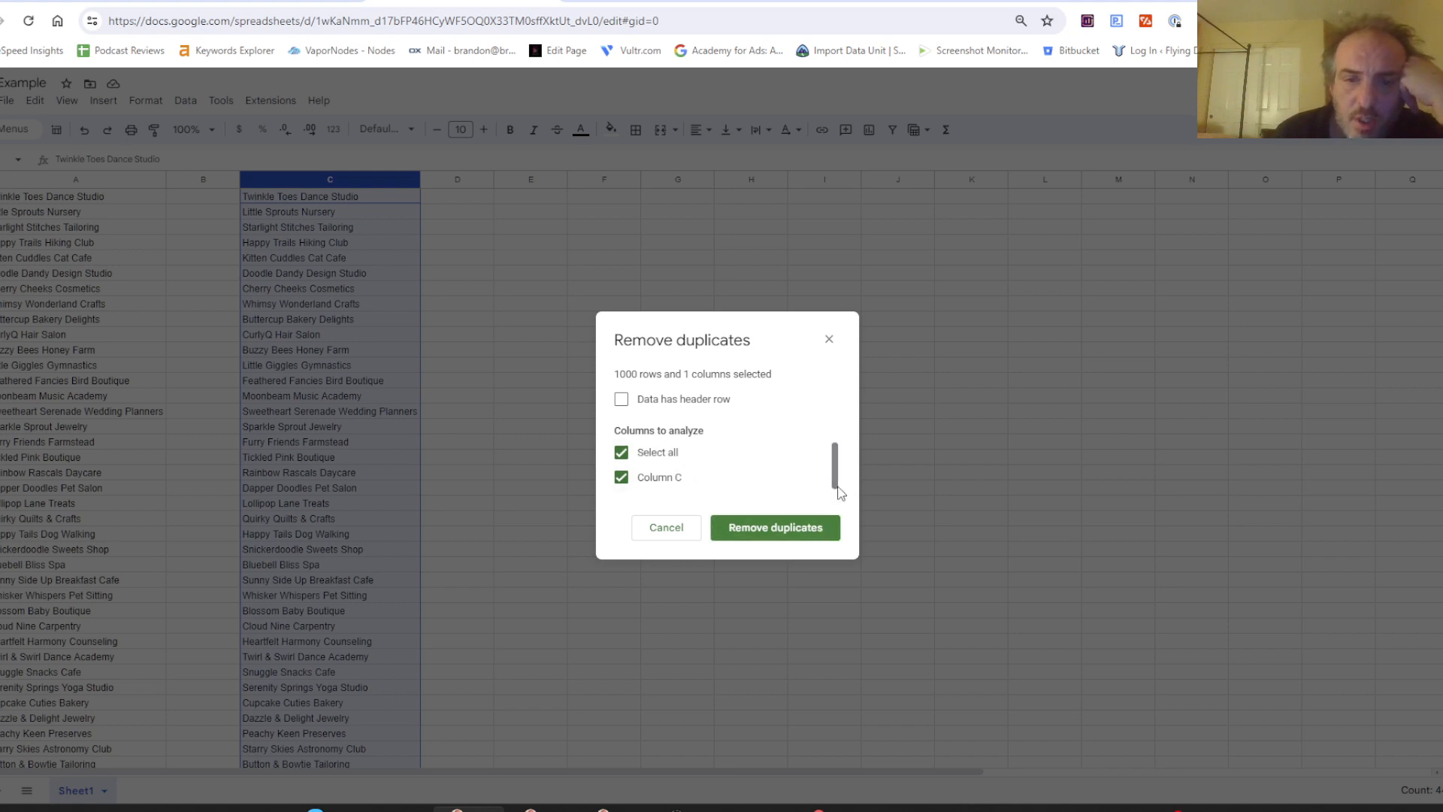
pyautogui.click(795, 529)
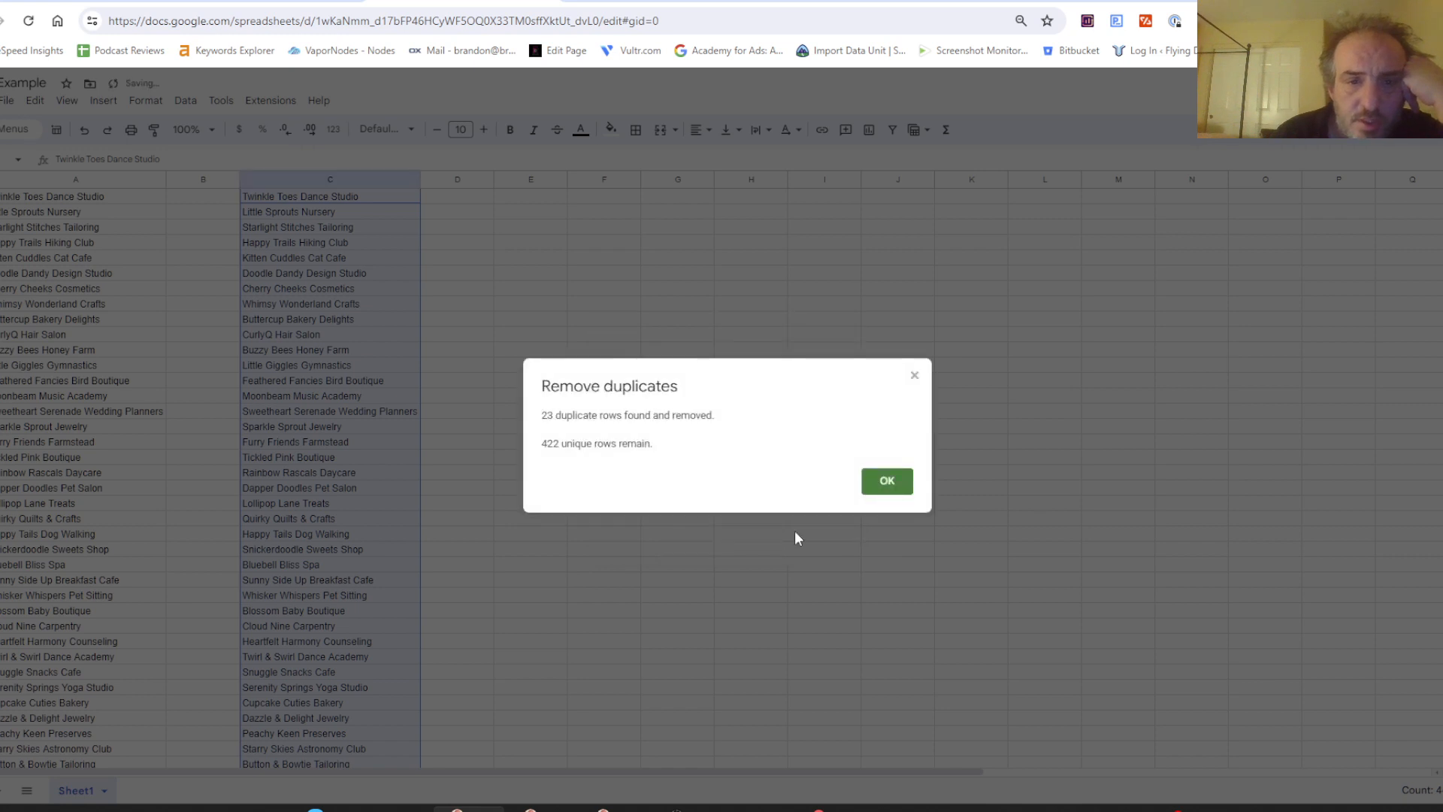
pyautogui.moveTo(542, 421); pyautogui.dragTo(637, 422)
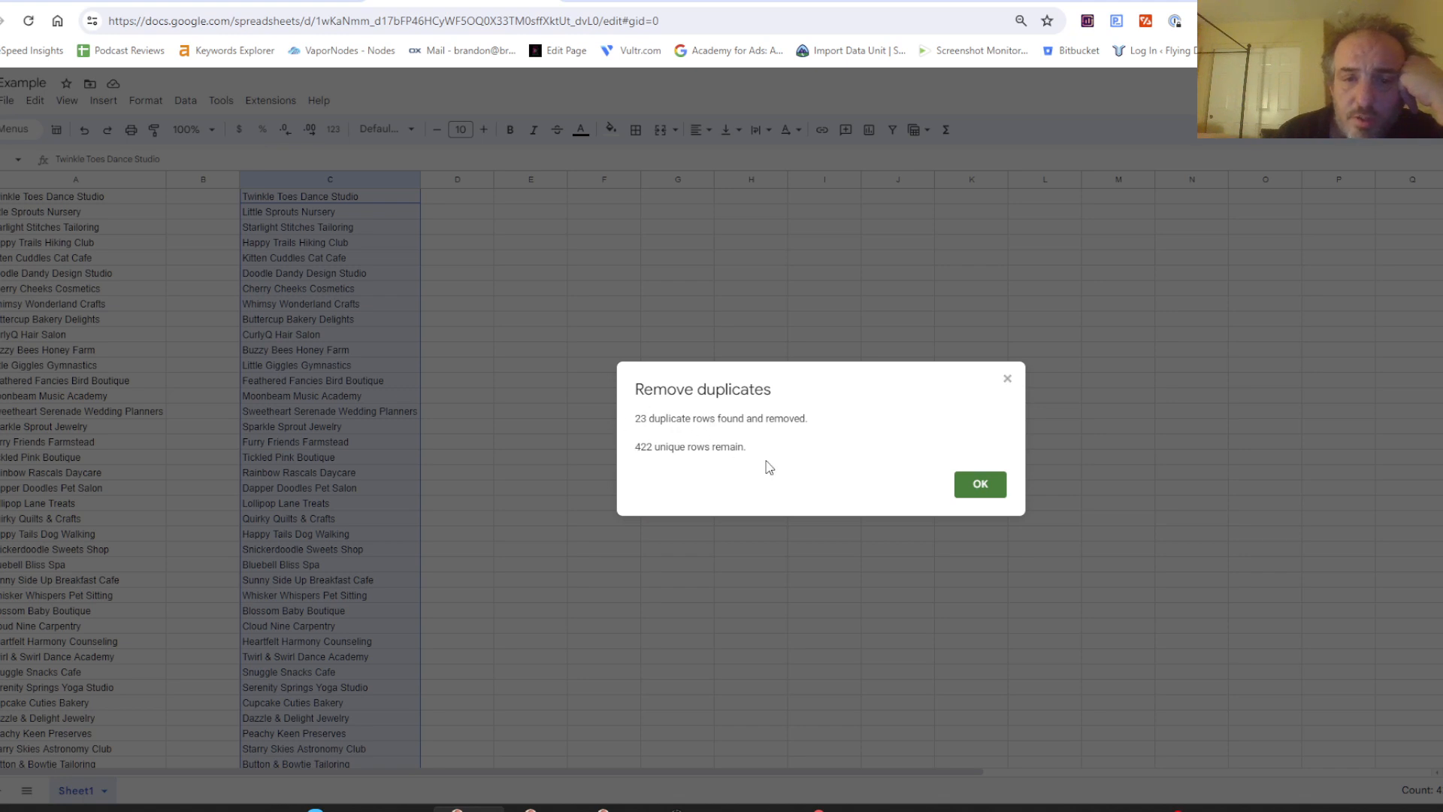
pyautogui.click(980, 486)
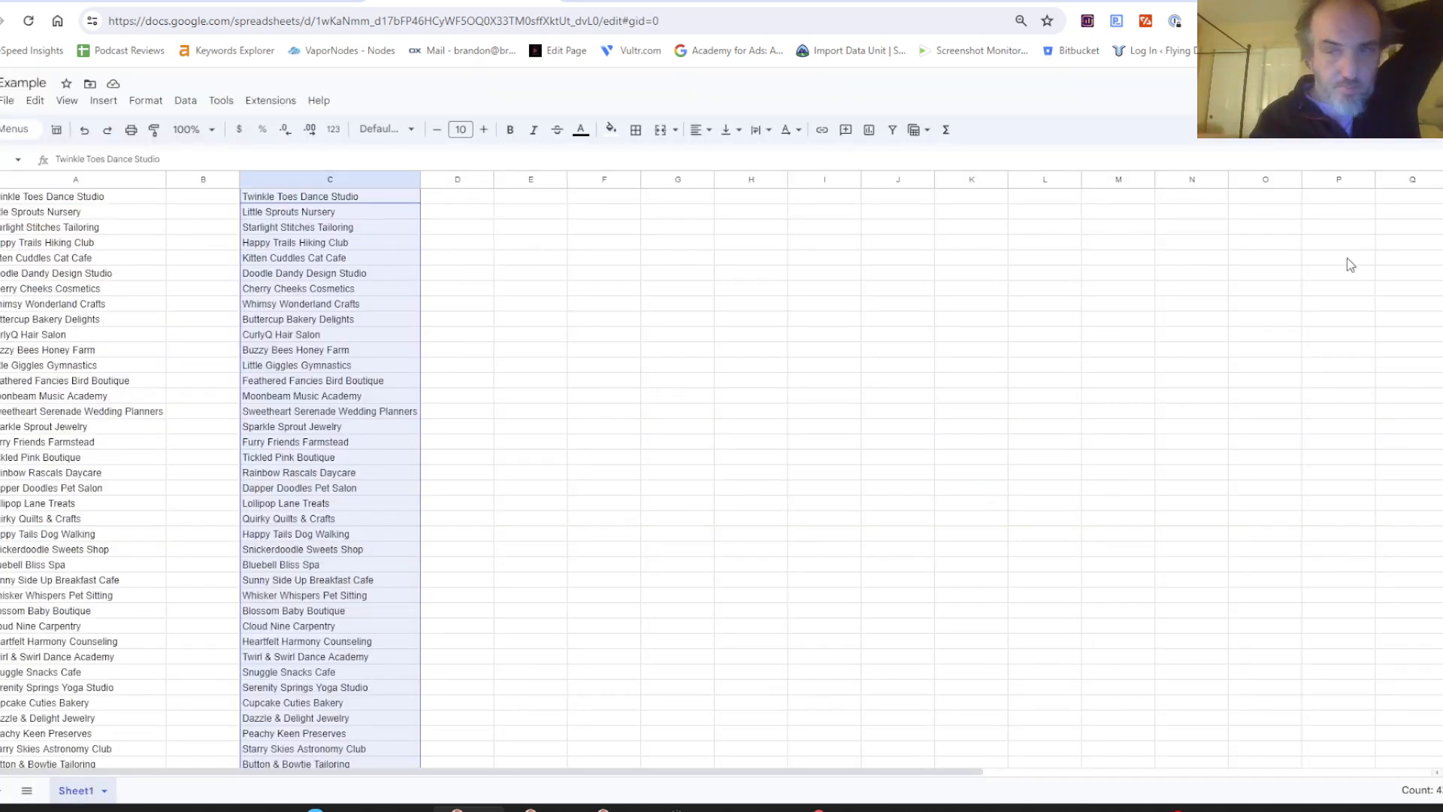
# Step: Compare column C with column A down the sheet and check where the document's first cute business names list ends
pyautogui.scroll(-20, 722, 478)
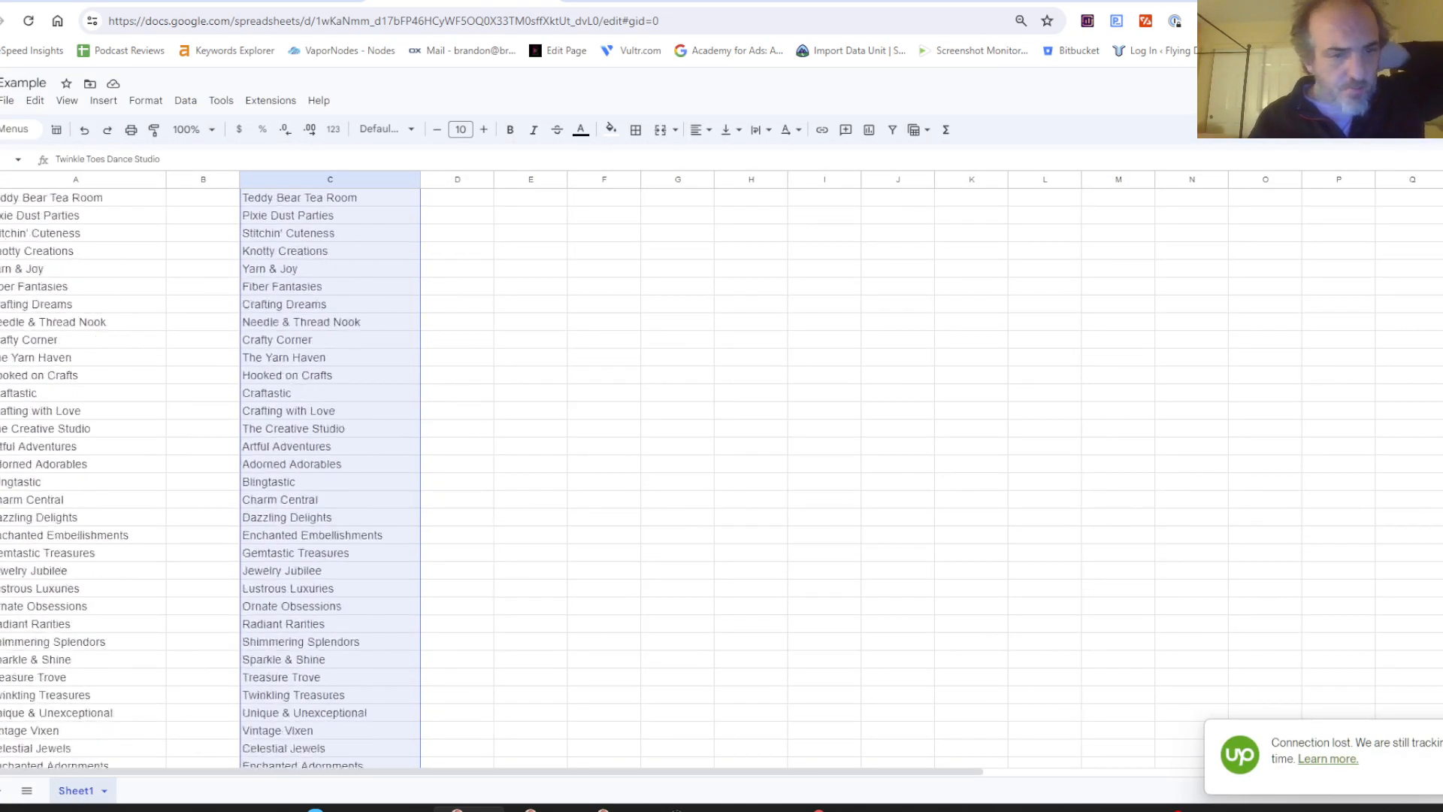
pyautogui.scroll(-20, 721, 478)
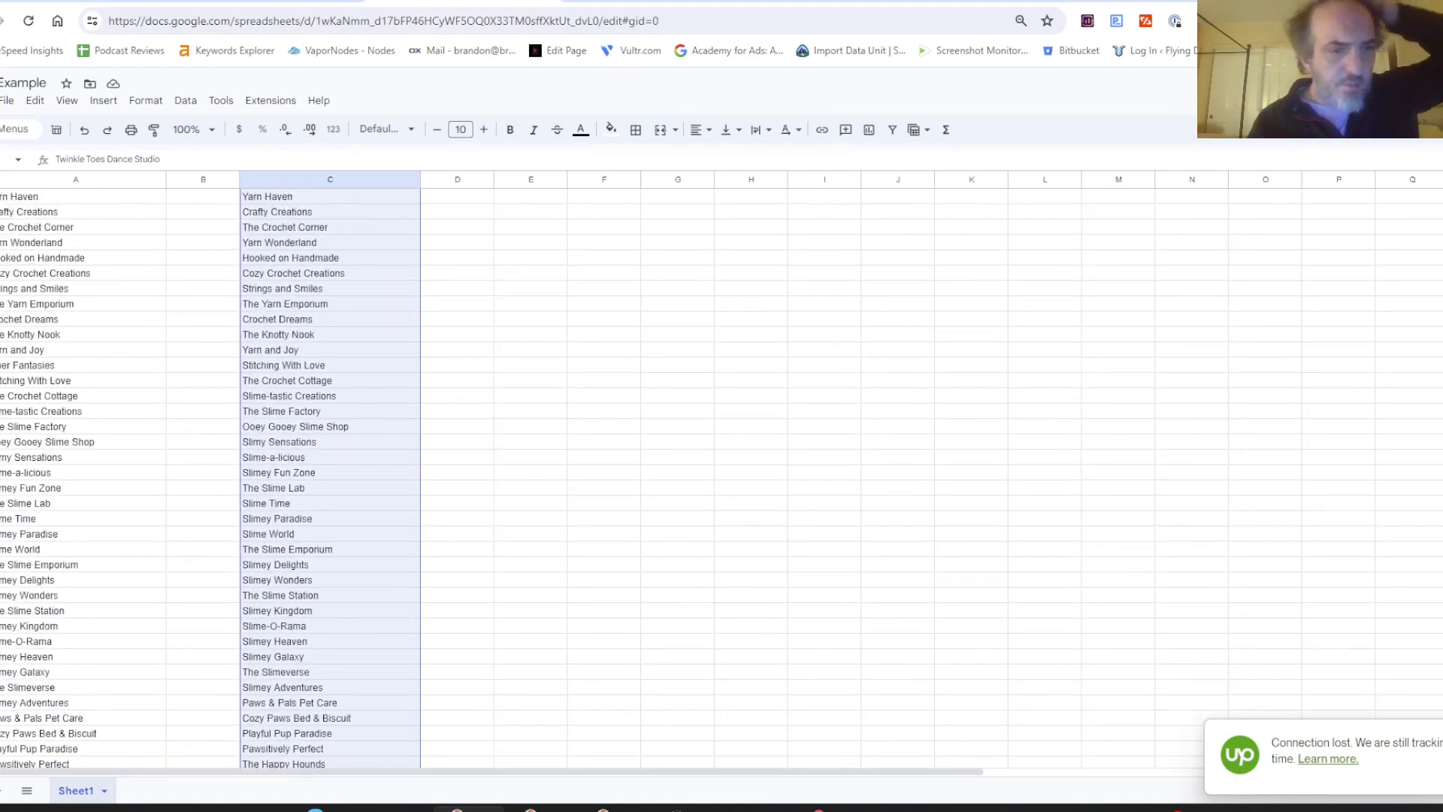
pyautogui.scroll(-15, 721, 478)
pyautogui.scroll(3, 721, 478)
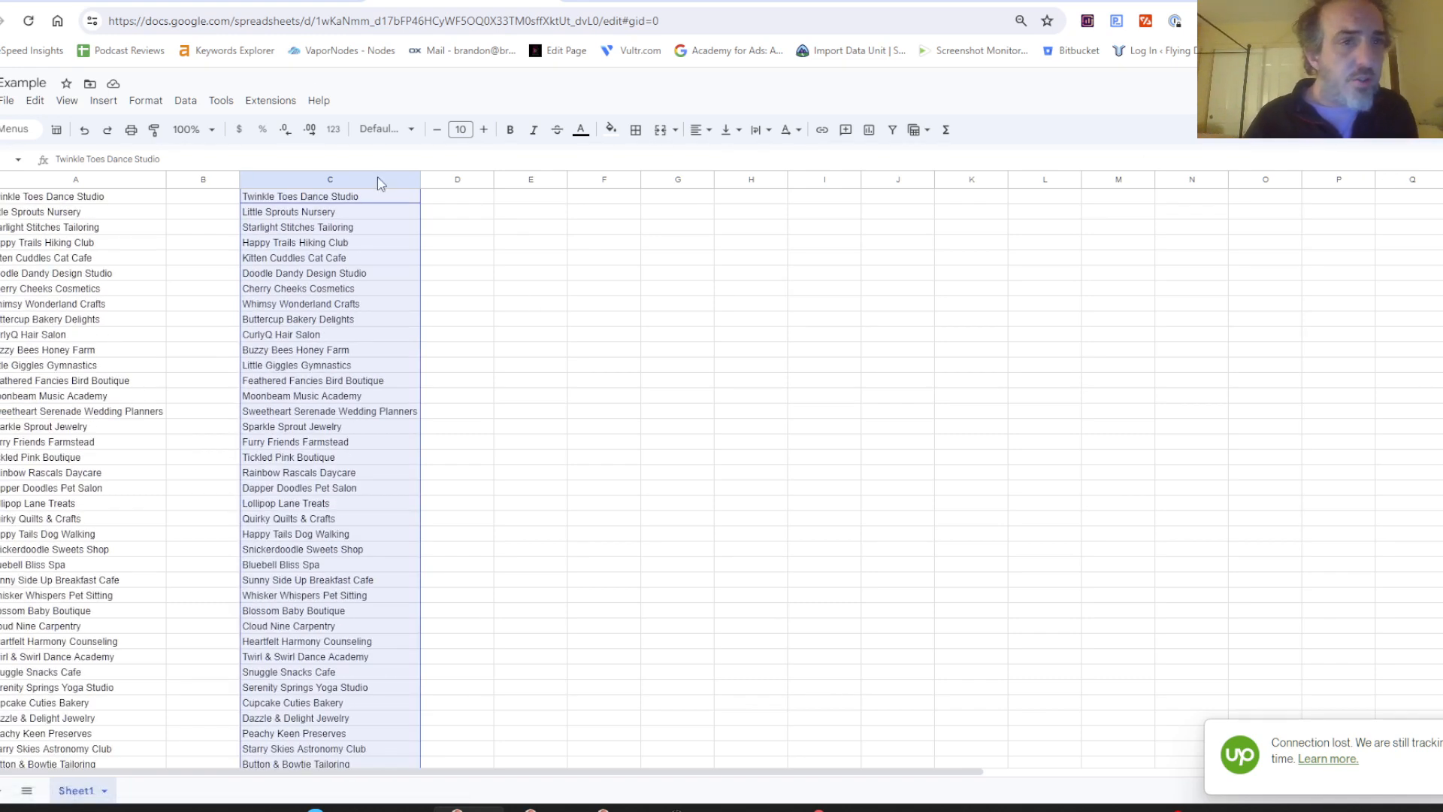
pyautogui.hotkey('ctrl', 'Tab')
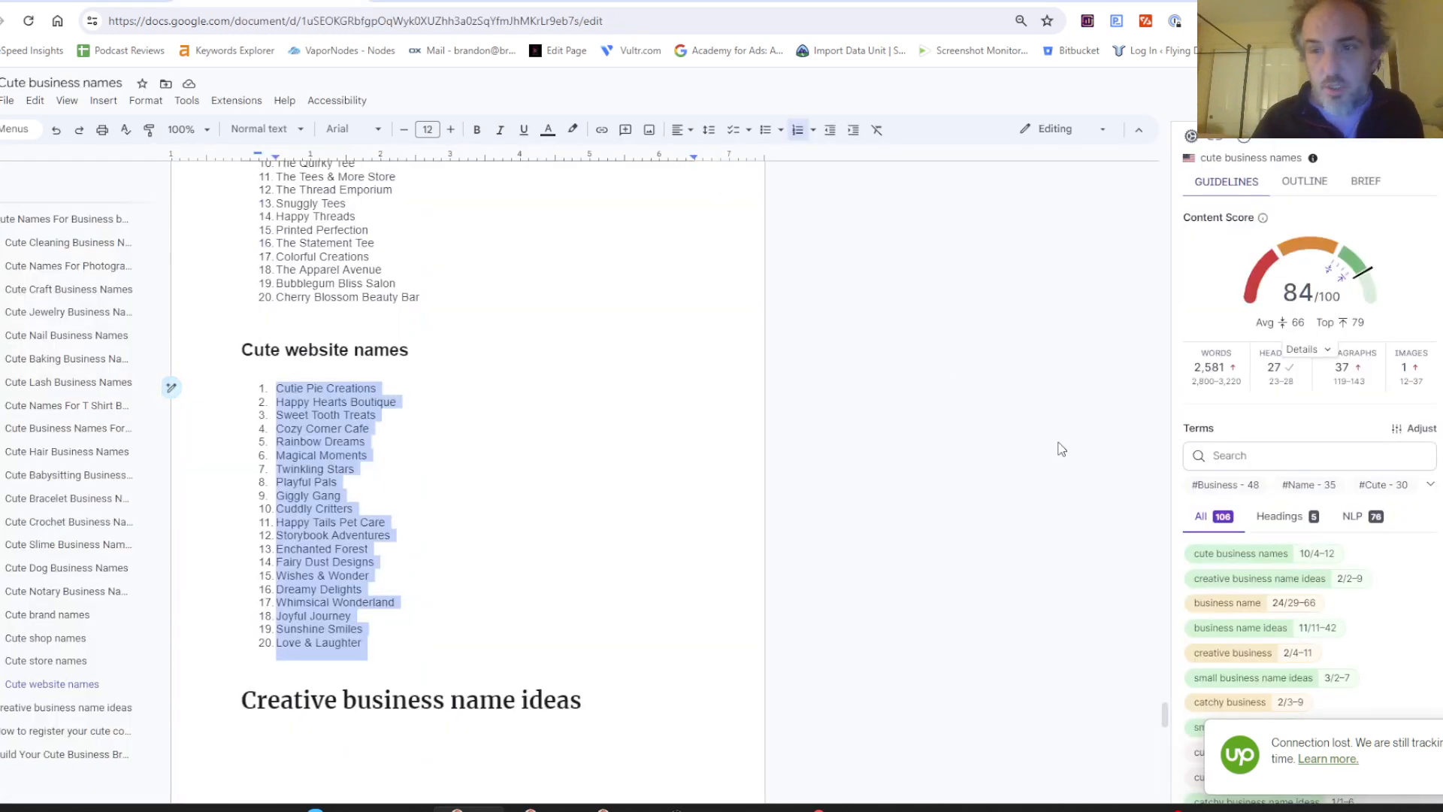
pyautogui.moveTo(1164, 727); pyautogui.dragTo(1197, 280)
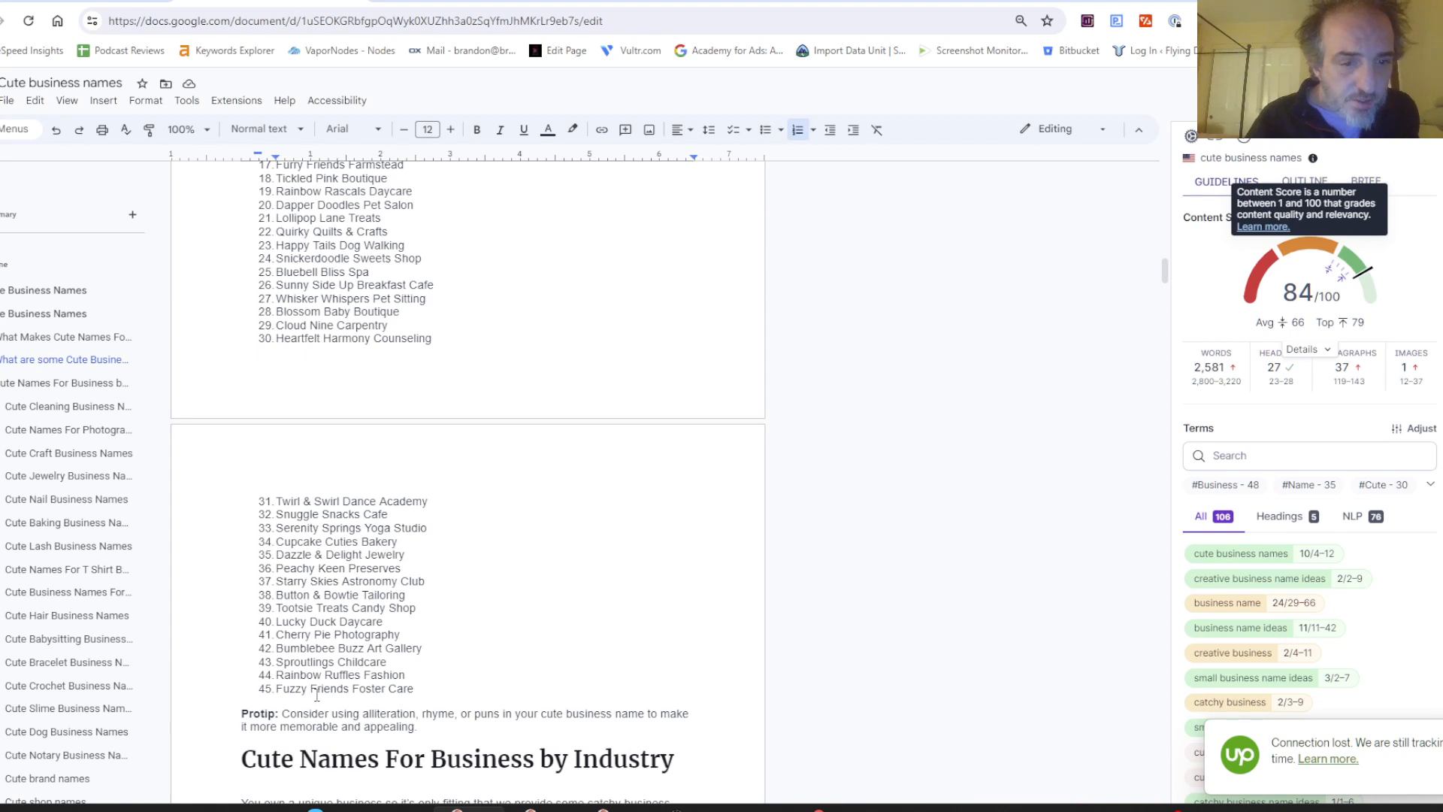
pyautogui.hotkey('ctrl', 'Tab')
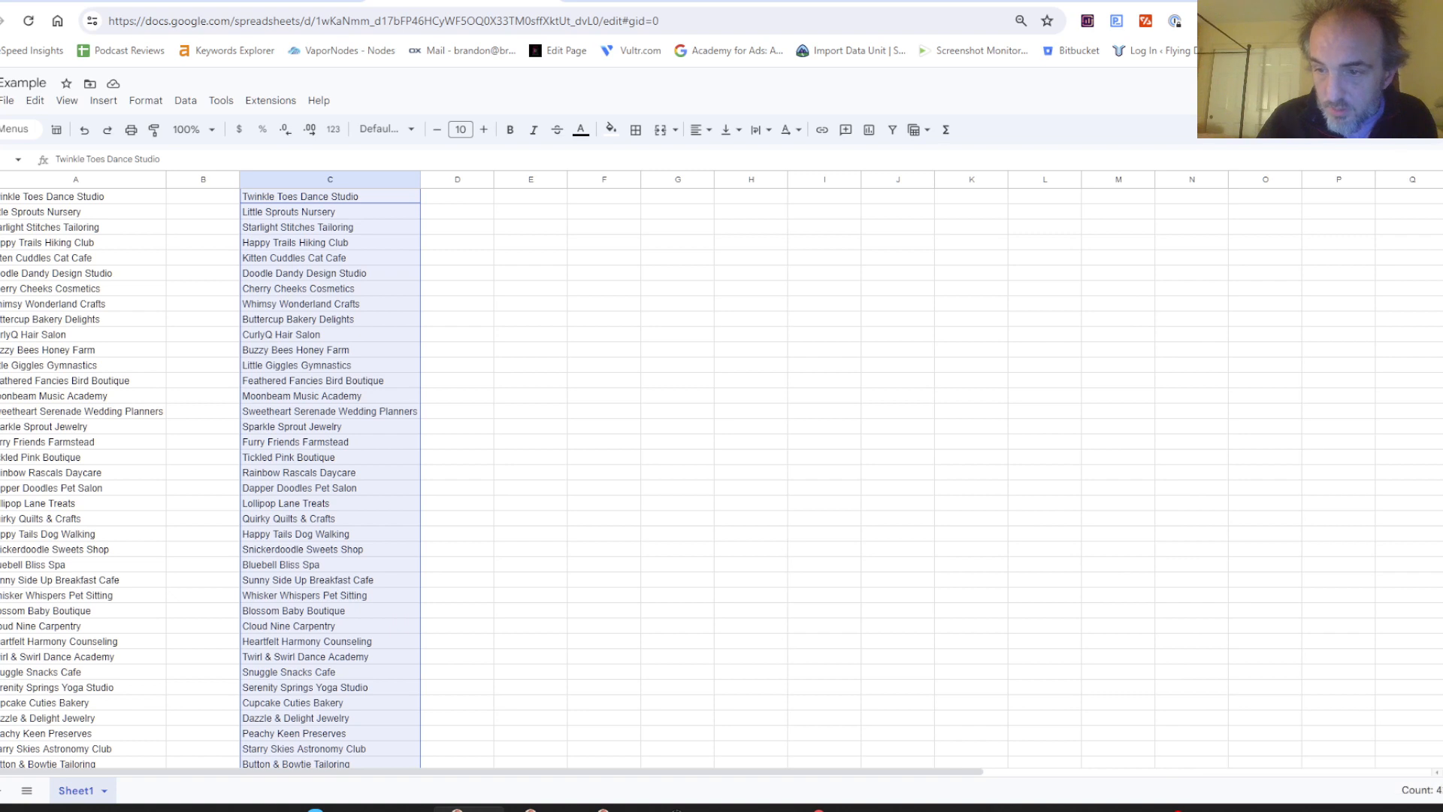
# Step: Copy the column C names from Twinkle Toes Dance Studio through Fuzzy Friends Foster Care
pyautogui.scroll(-5, 210, 480)
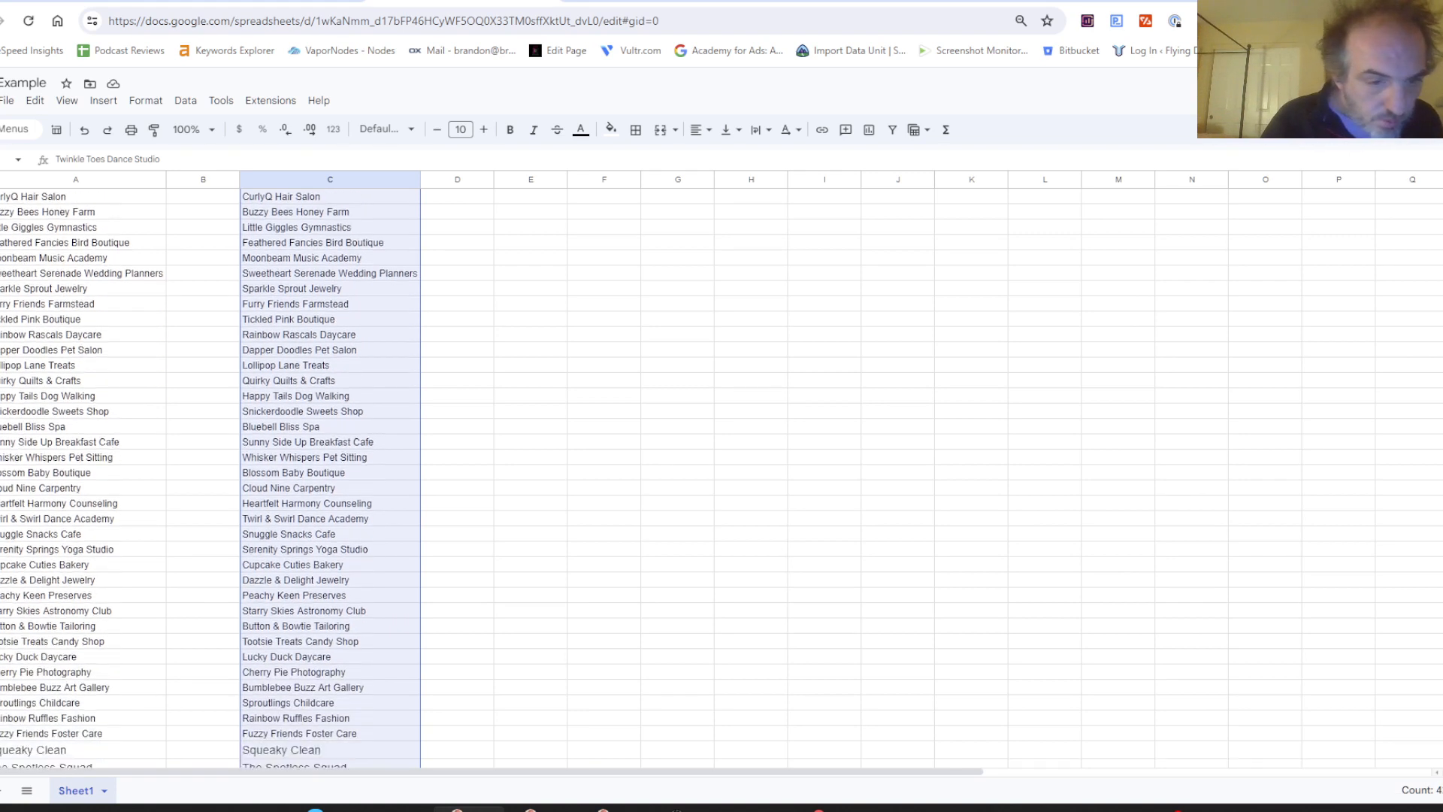
pyautogui.scroll(-1, 396, 643)
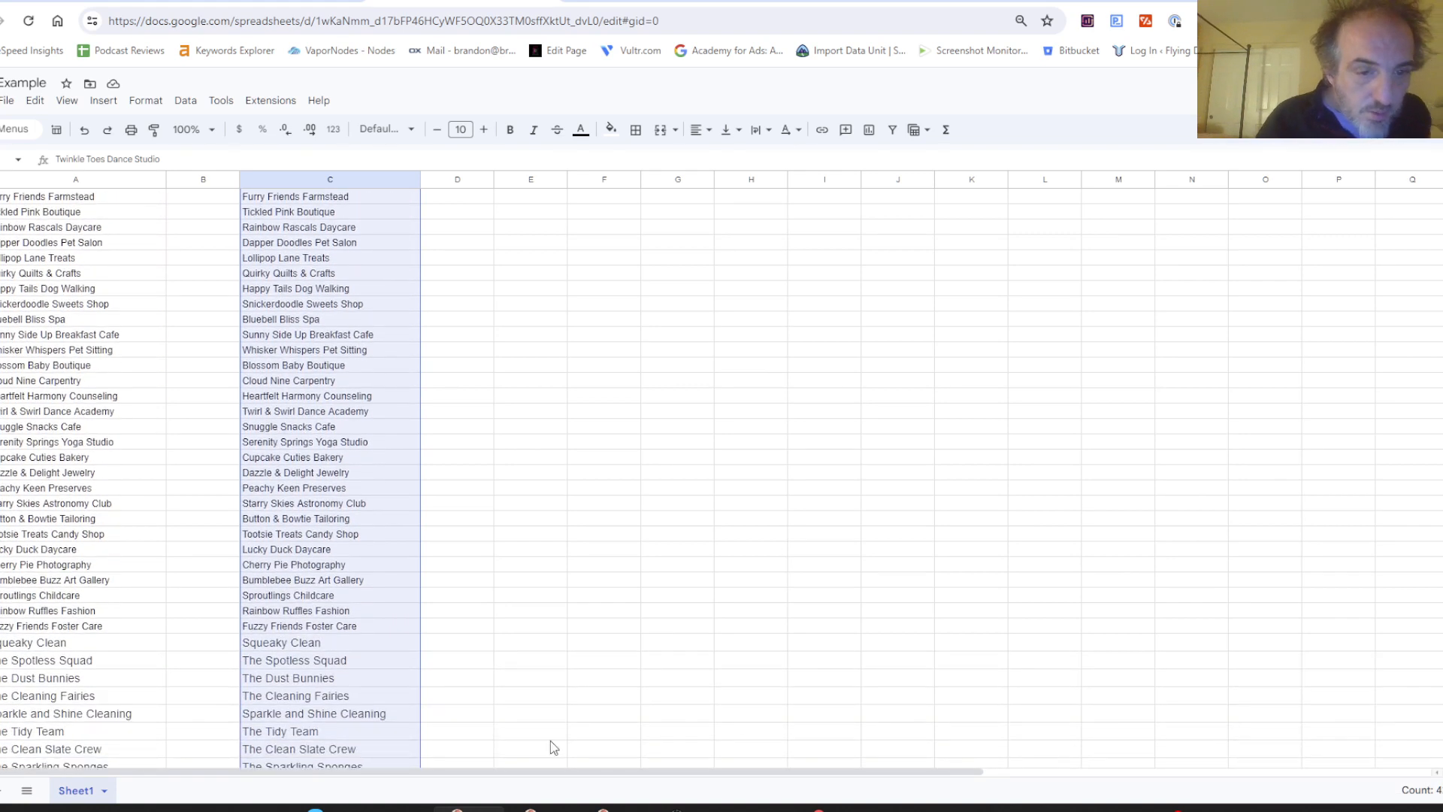
pyautogui.click(377, 630)
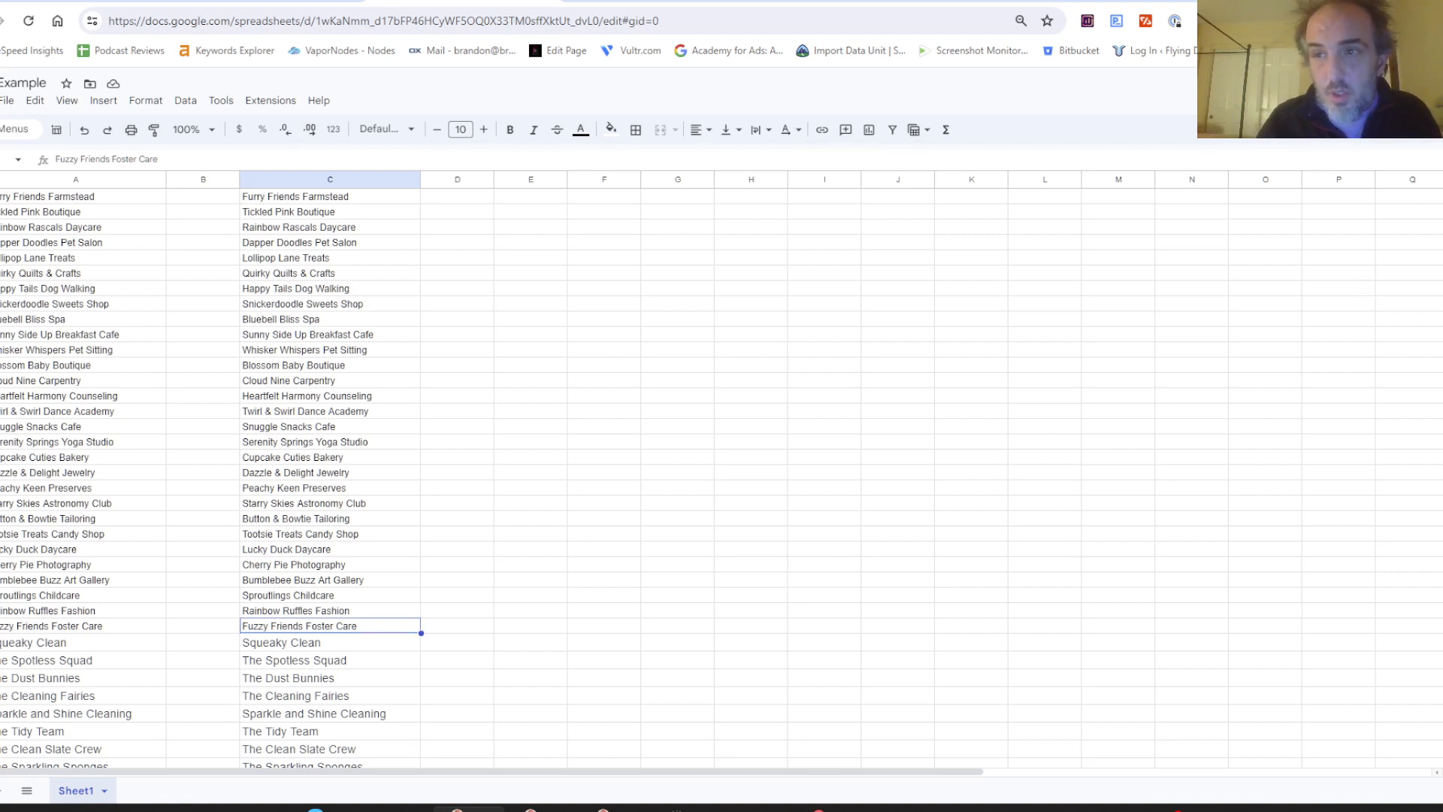
pyautogui.scroll(5, 330, 481)
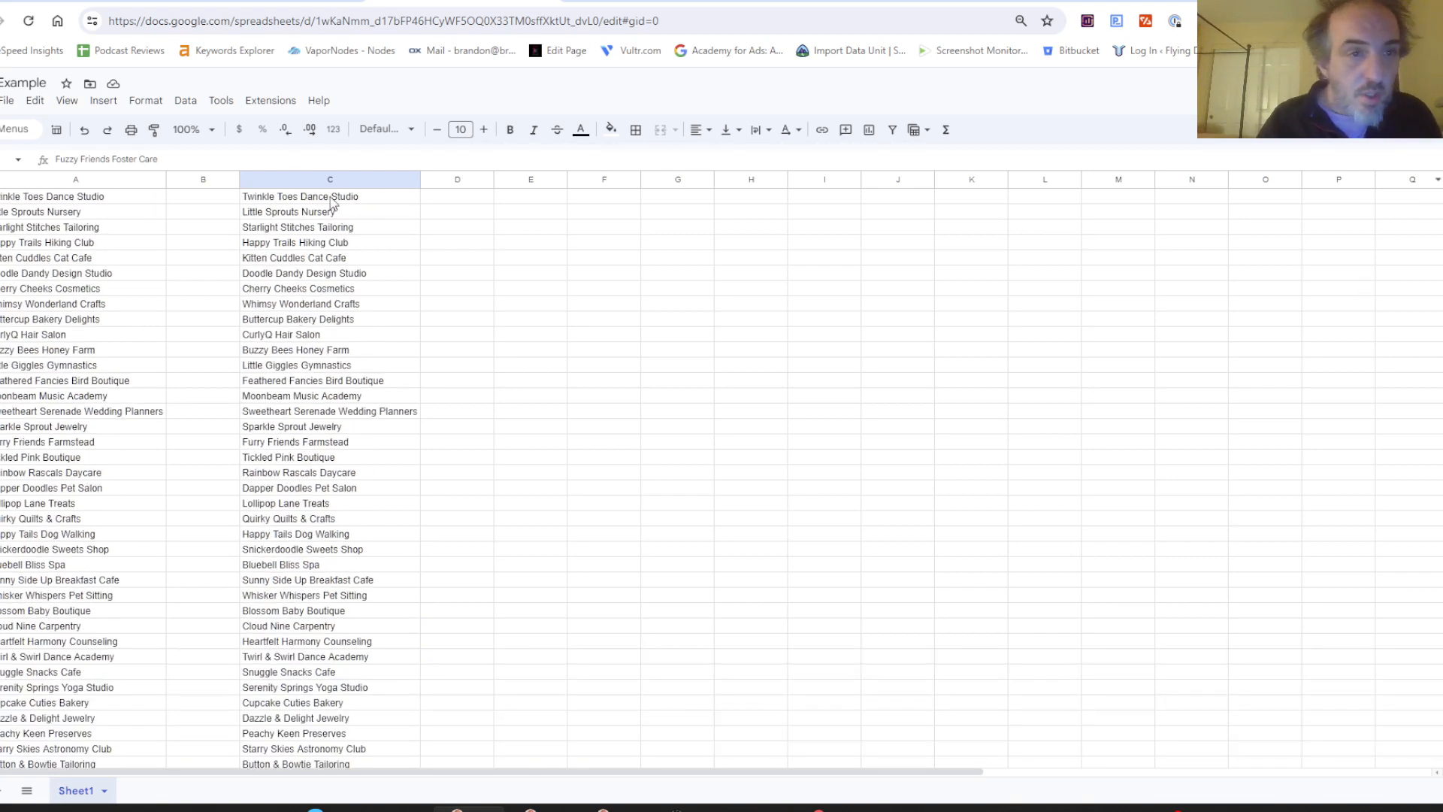
pyautogui.hotkey('ctrl', 'space')
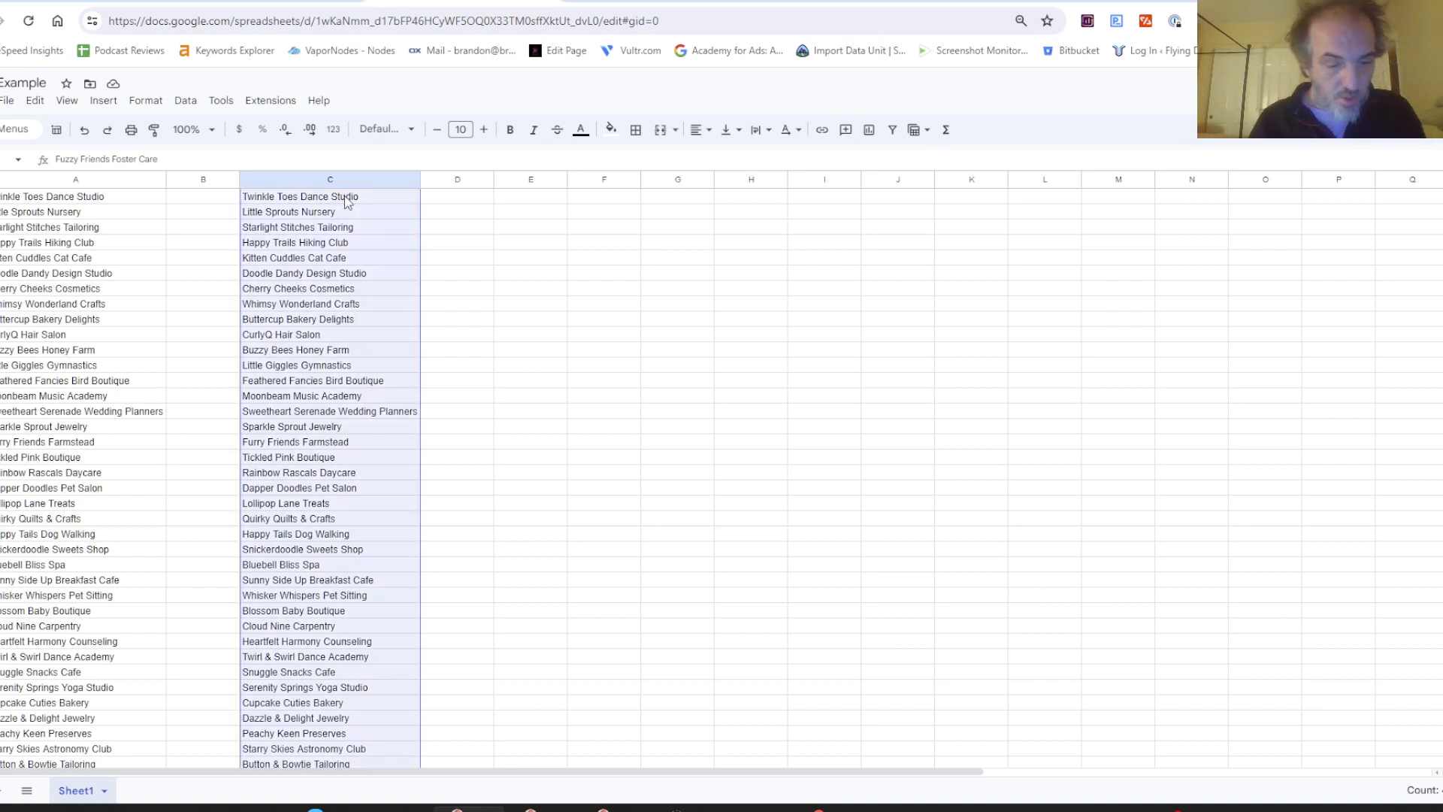
pyautogui.hotkey('ctrl', 'c')
# Step: Replace the document's list under "What are some Cute Business Names?" with the copied names and delete the empty item at its end
pyautogui.click(293, 1)
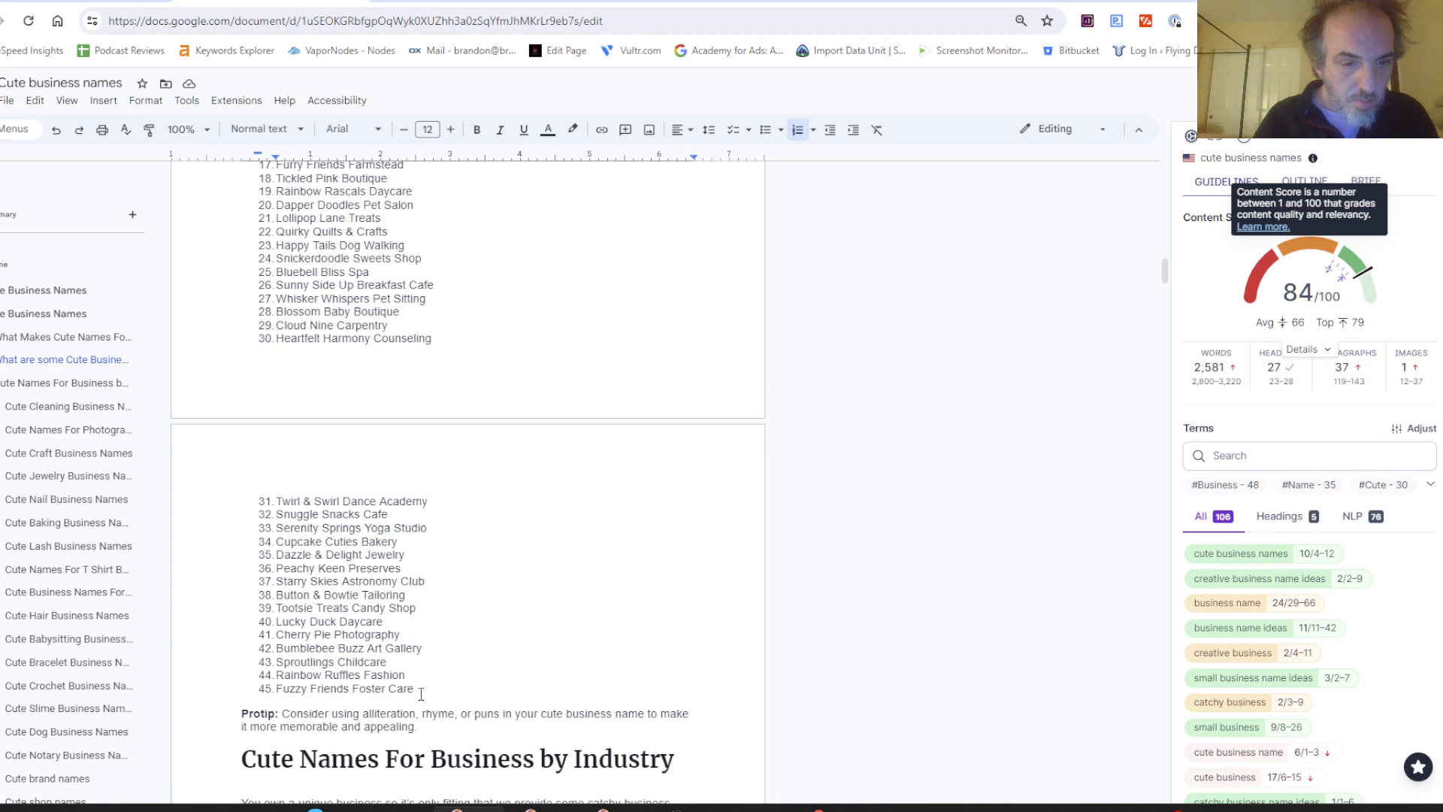
pyautogui.moveTo(421, 693); pyautogui.dragTo(258, 366)
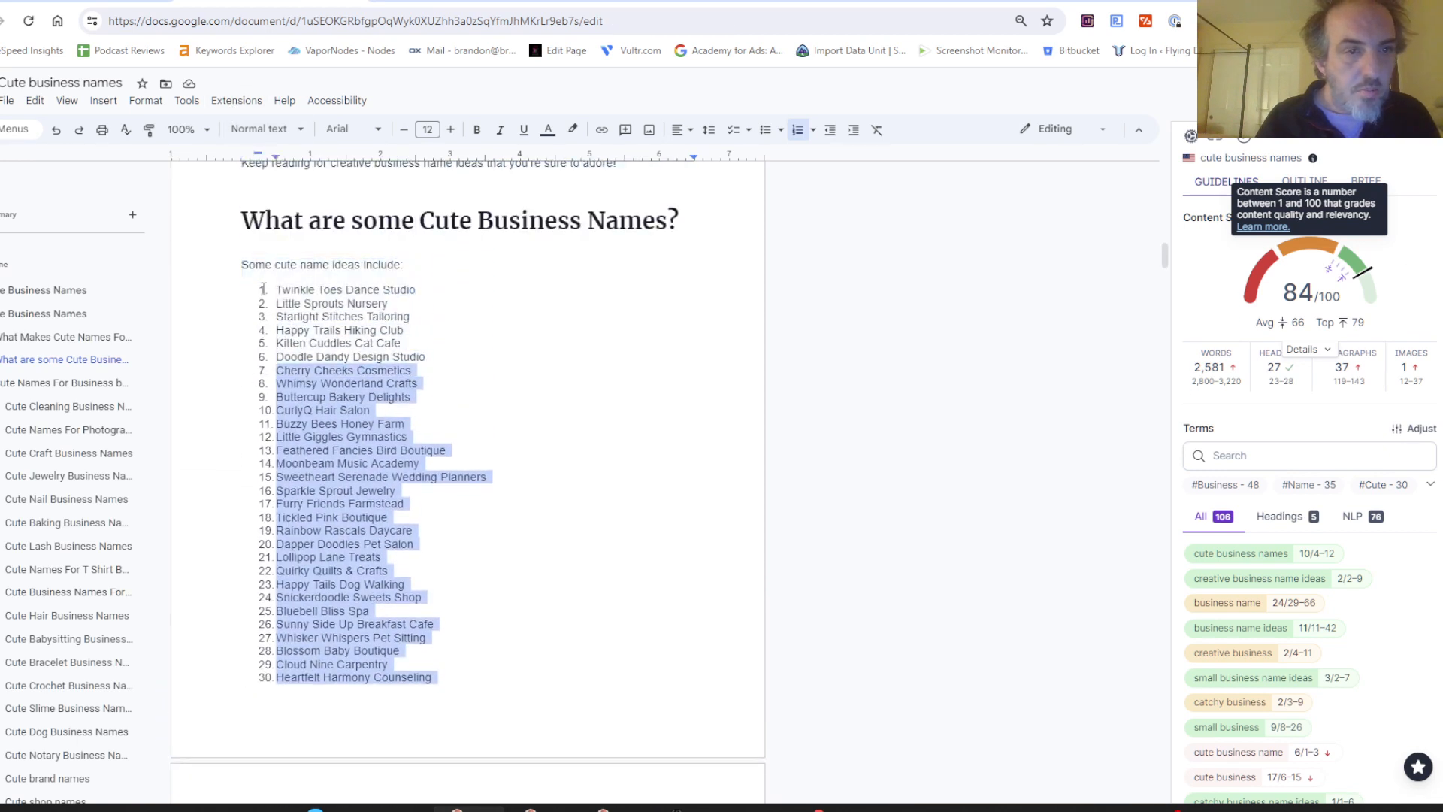
pyautogui.moveTo(263, 288); pyautogui.dragTo(277, 293)
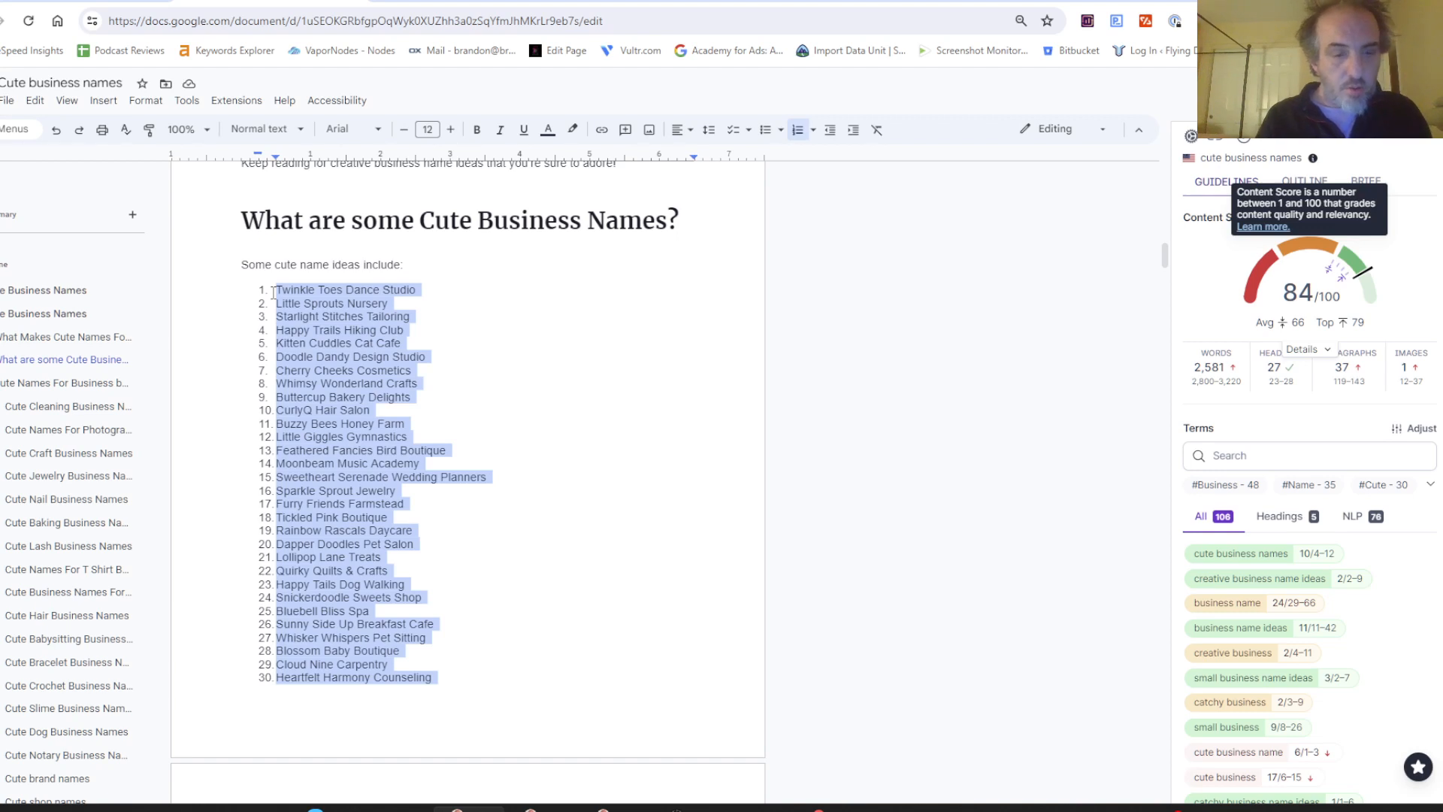
pyautogui.hotkey('ctrl', 'v')
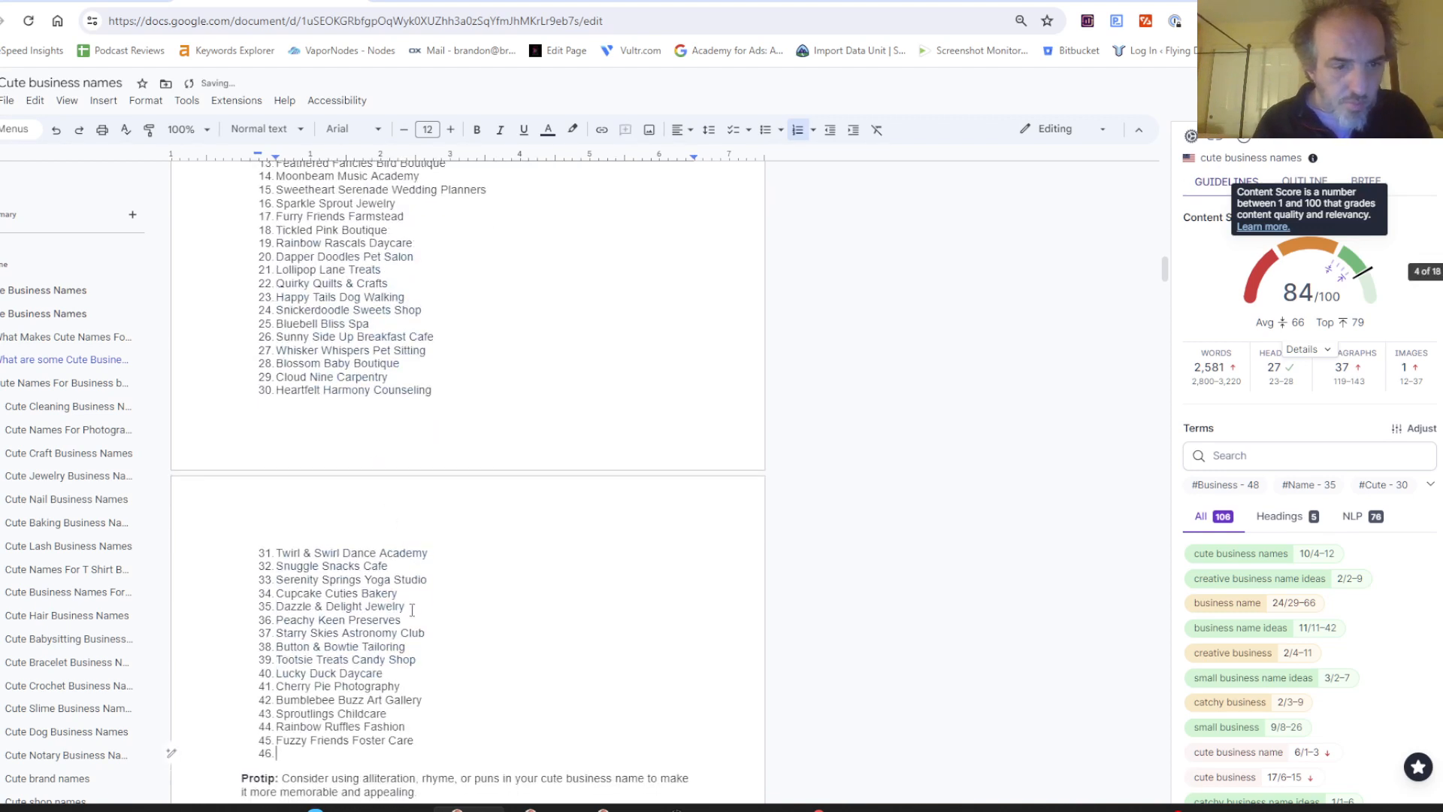
pyautogui.press('BackSpace')
pyautogui.press('BackSpace')
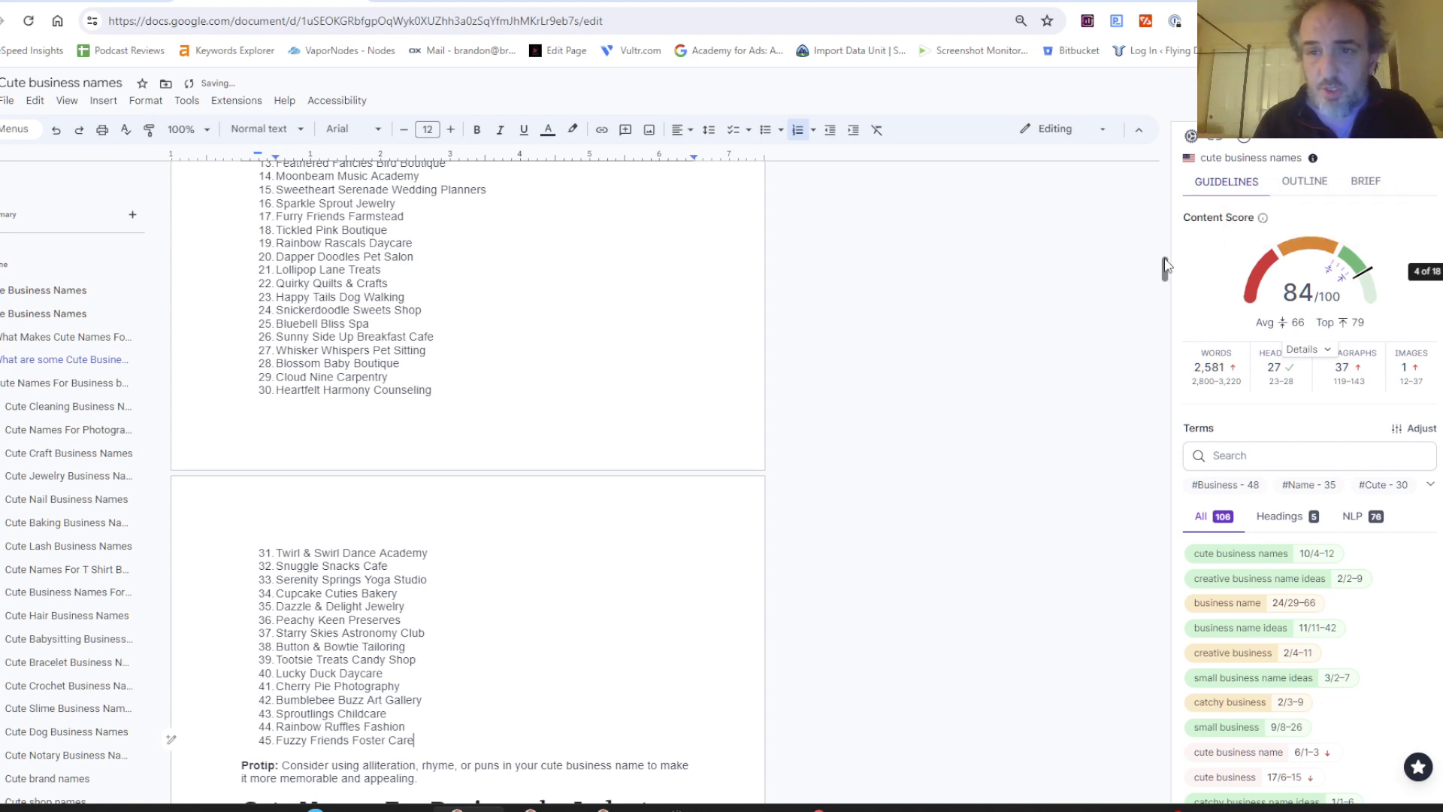
# Step: Check the range of the document's cleaning business list, then copy Squeaky Clean through Queen Bee Cleaning Services from column C
pyautogui.scroll(-5, 1172, 279)
pyautogui.scroll(-5, 1172, 280)
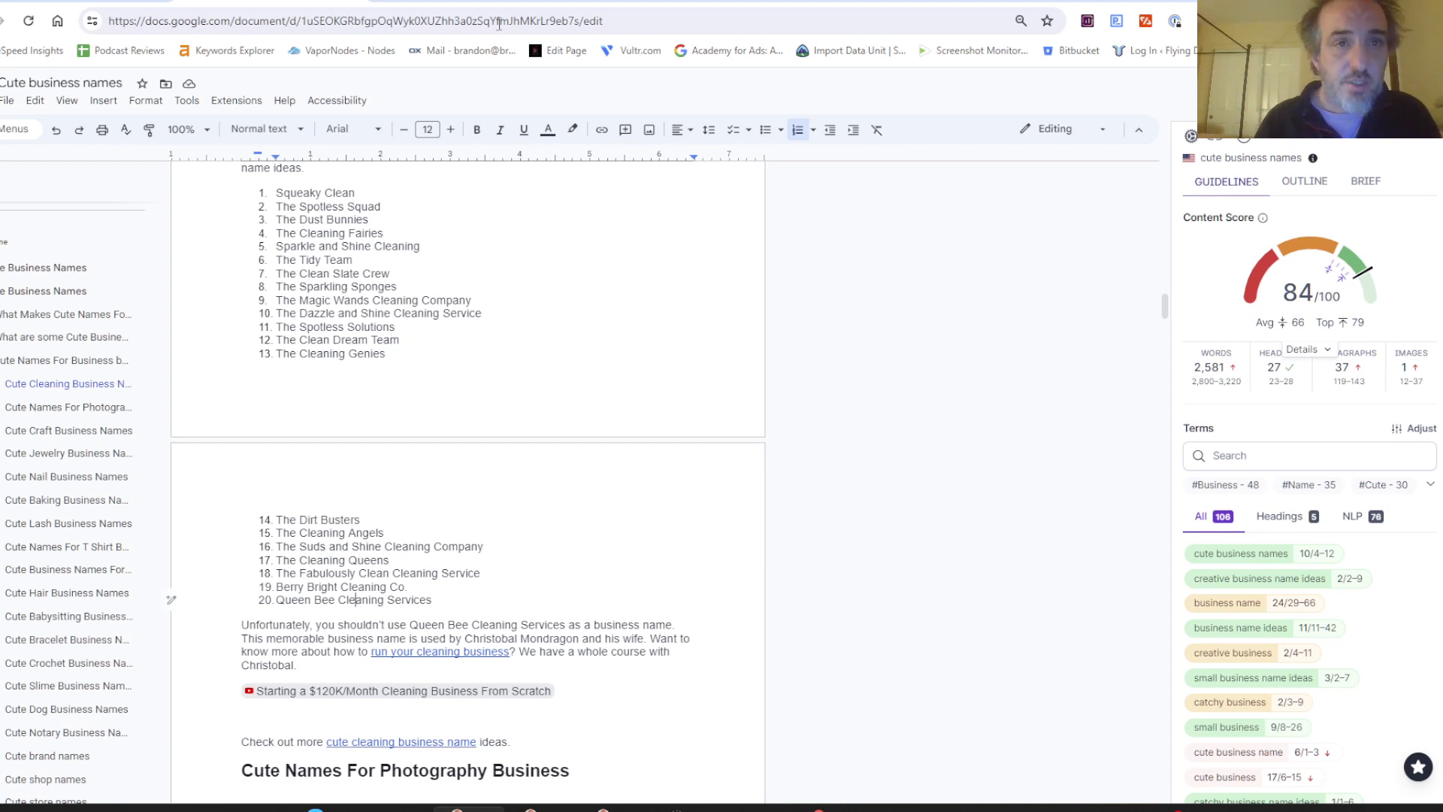
pyautogui.hotkey('ctrl', 'Tab')
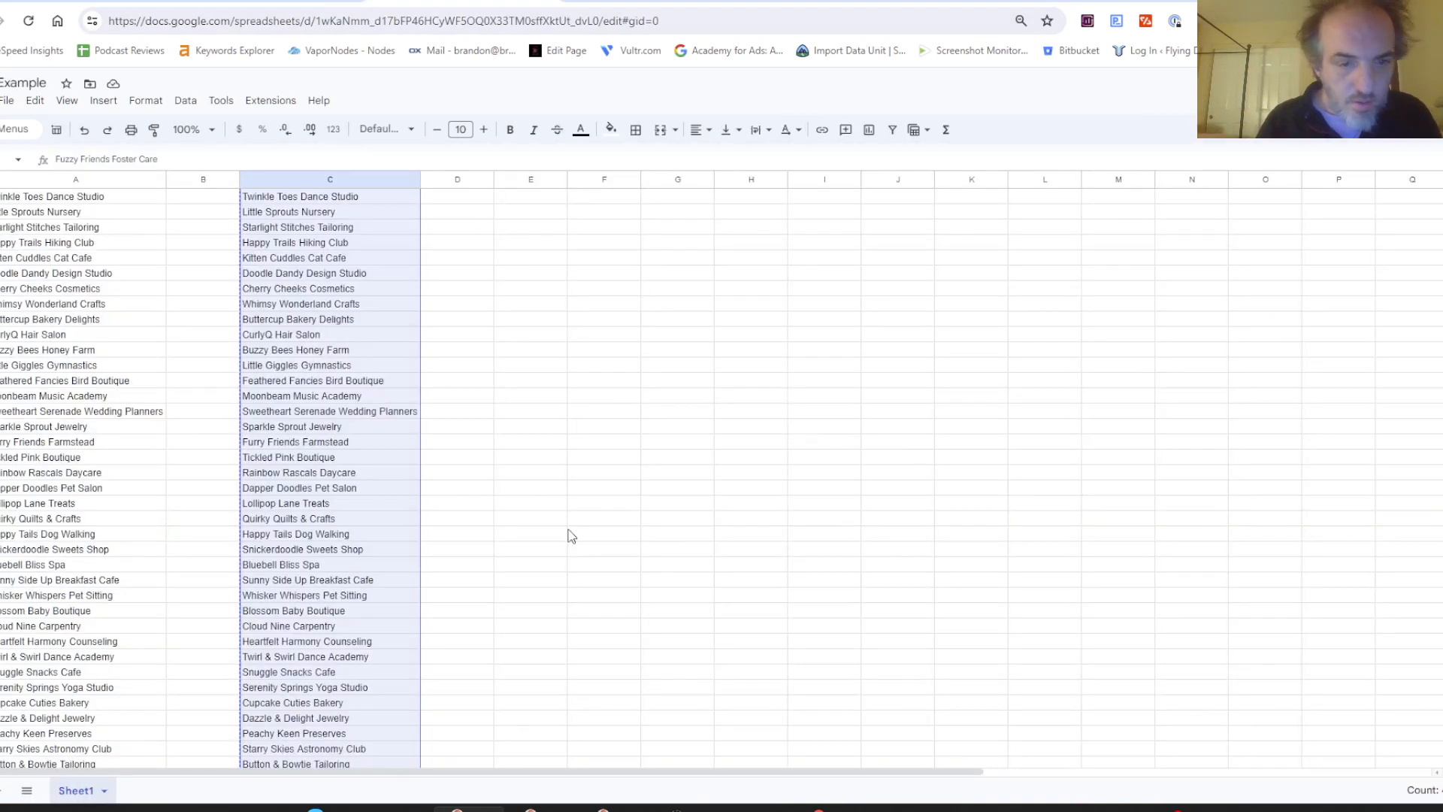
pyautogui.scroll(-8, 721, 481)
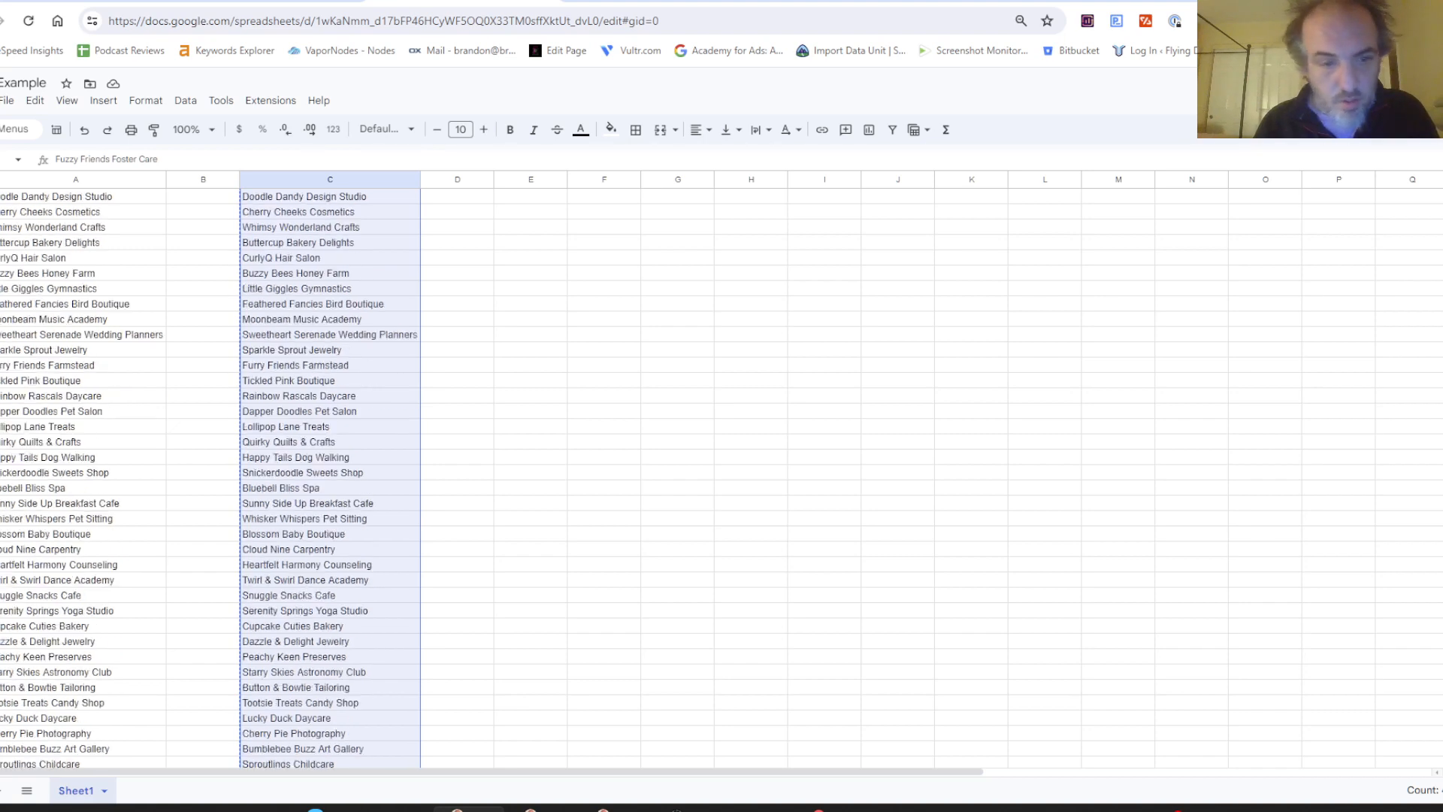
pyautogui.scroll(-2, 722, 481)
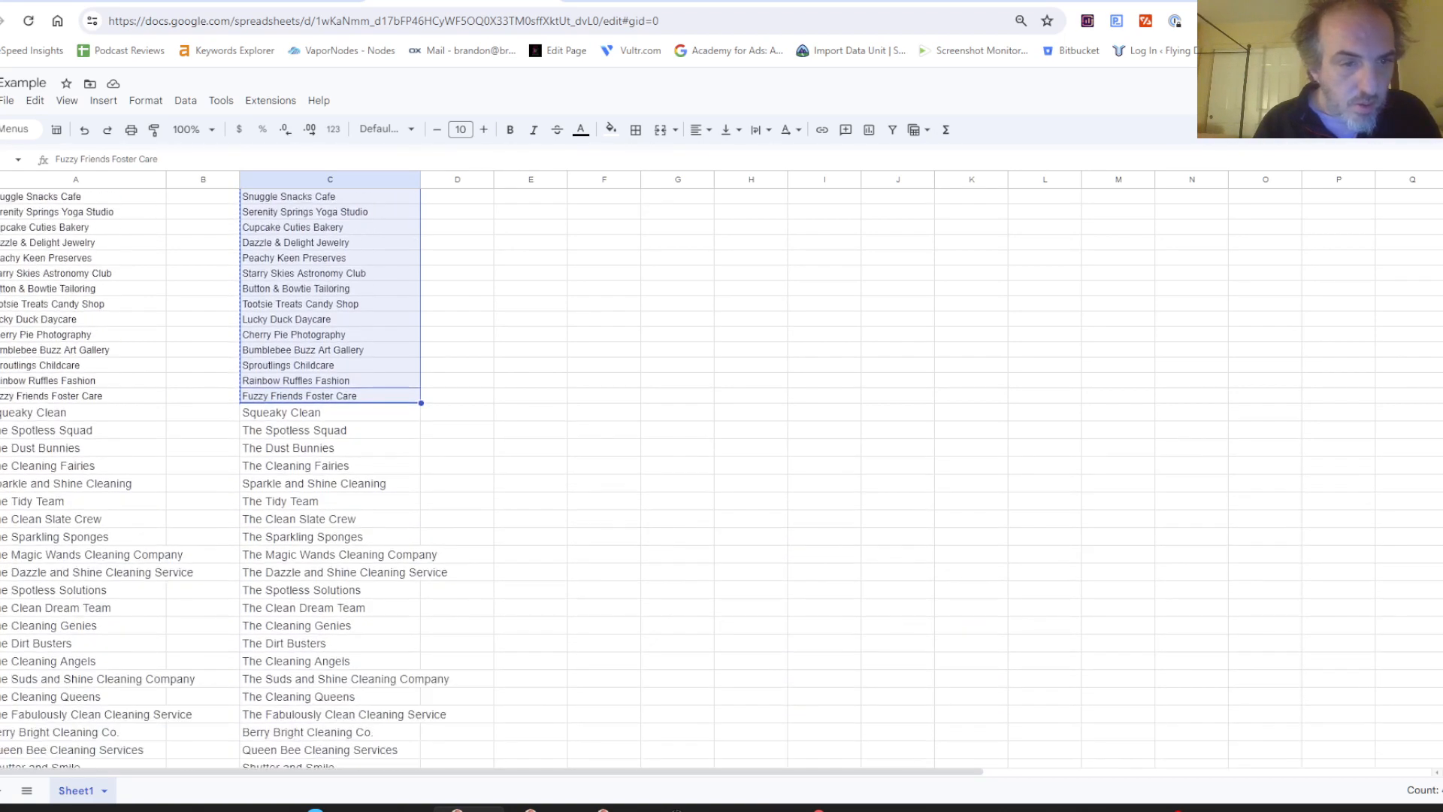
pyautogui.hotkey('ctrl', 'c')
pyautogui.click(374, 412)
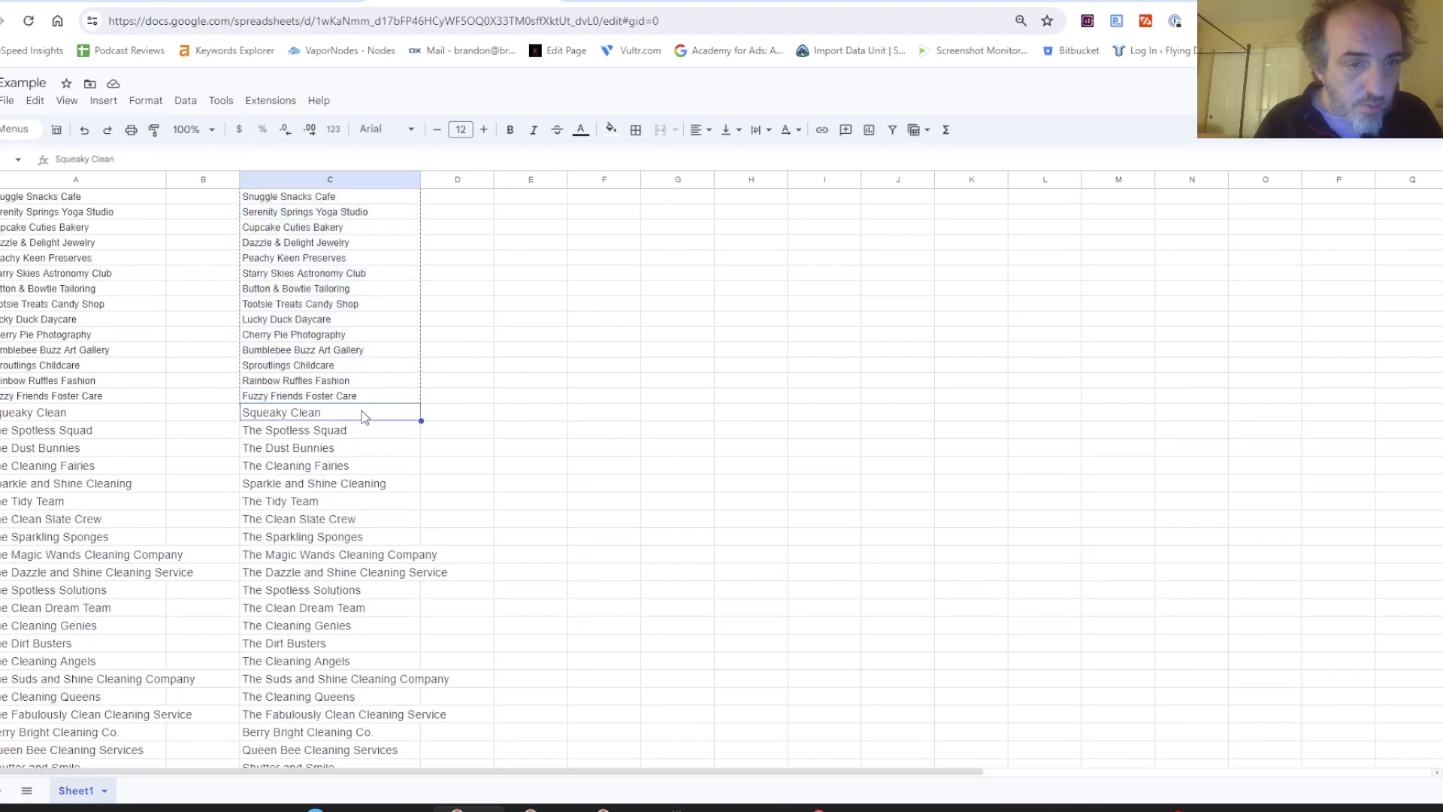
pyautogui.keyDown('shift'); pyautogui.click(360, 755); pyautogui.keyUp('shift')
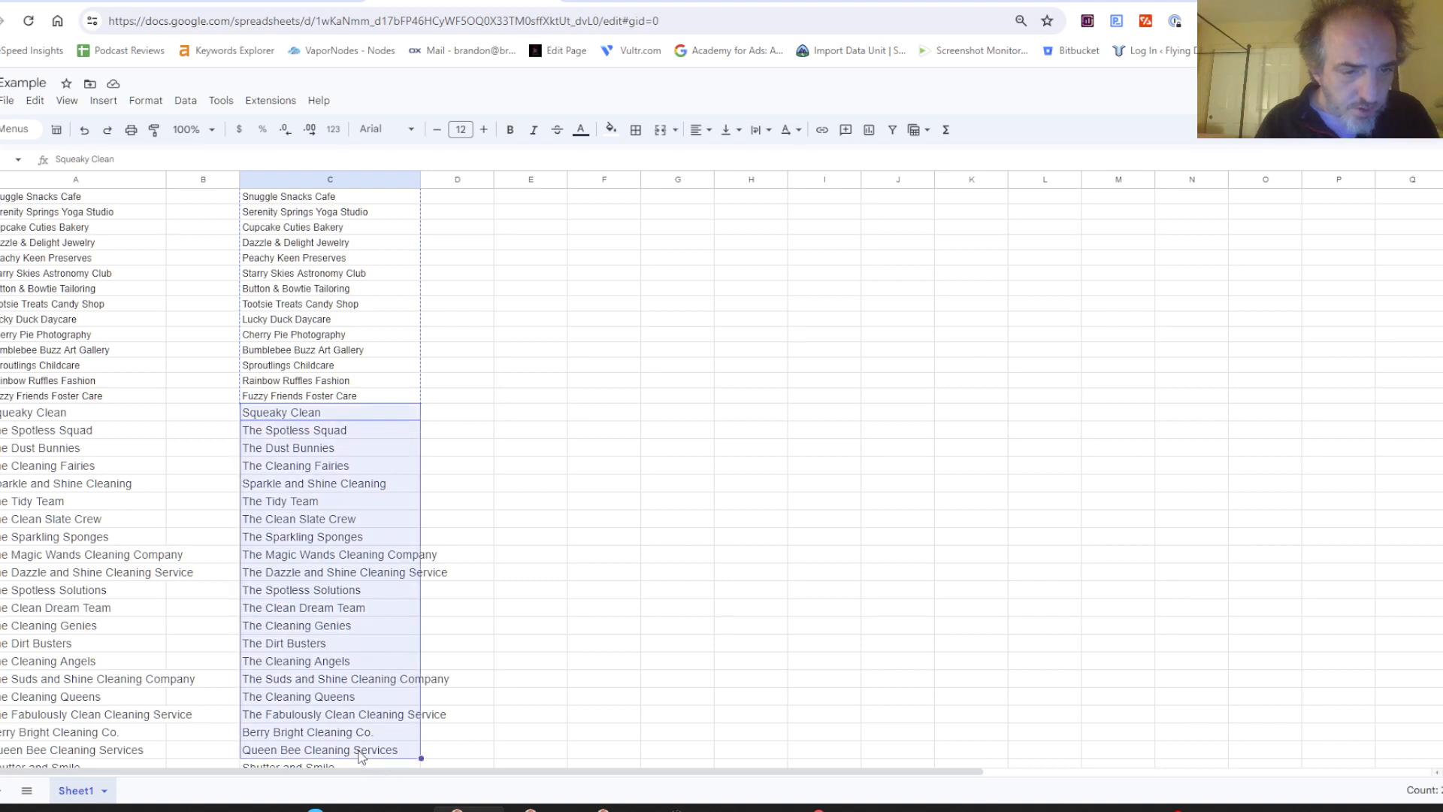
pyautogui.hotkey('ctrl', 'c')
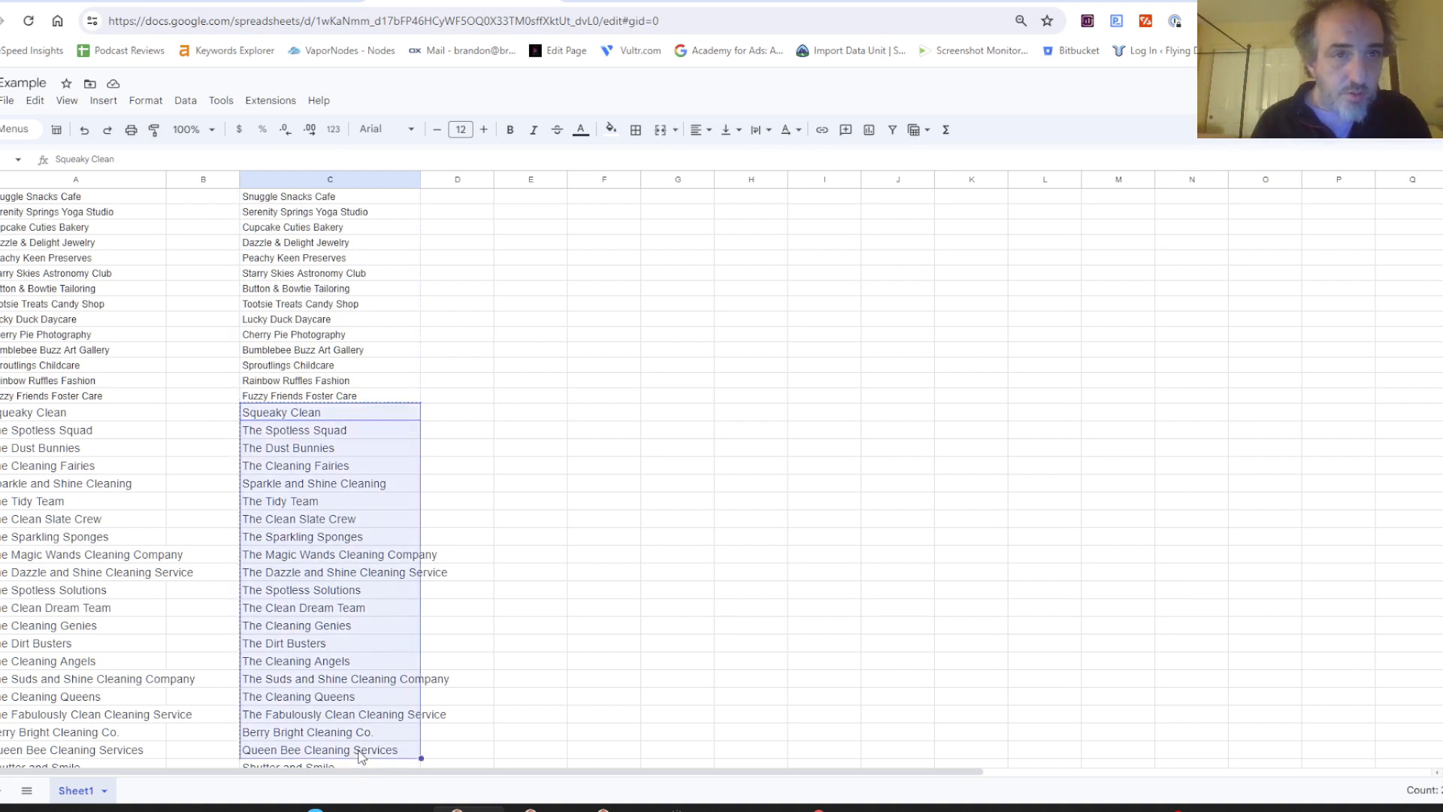
# Step: Replace the document's list under "Cute Cleaning Business Names" with the copied names and delete the empty item at its end
pyautogui.click(280, 3)
pyautogui.click(299, 491)
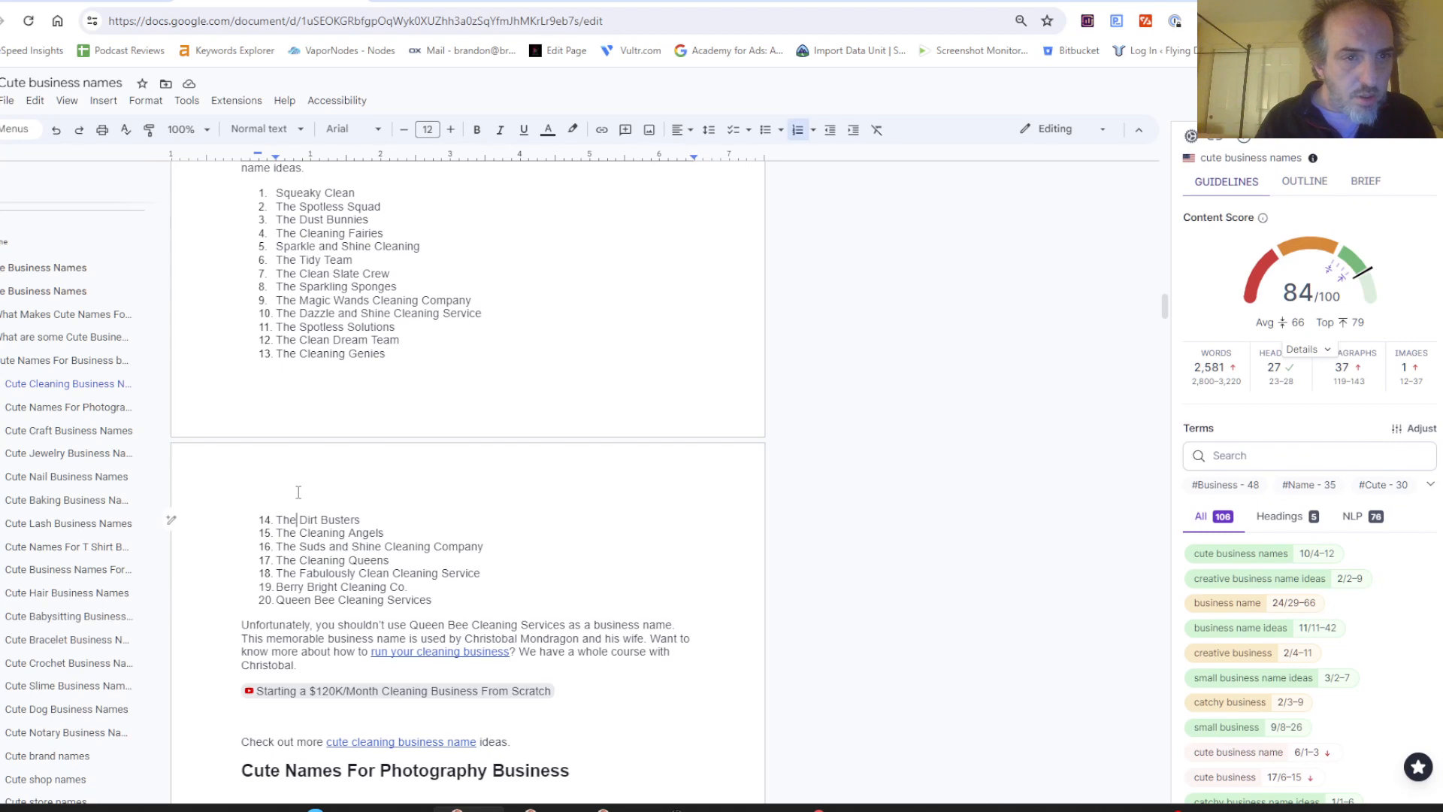
pyautogui.hotkey('ctrl', 'End')
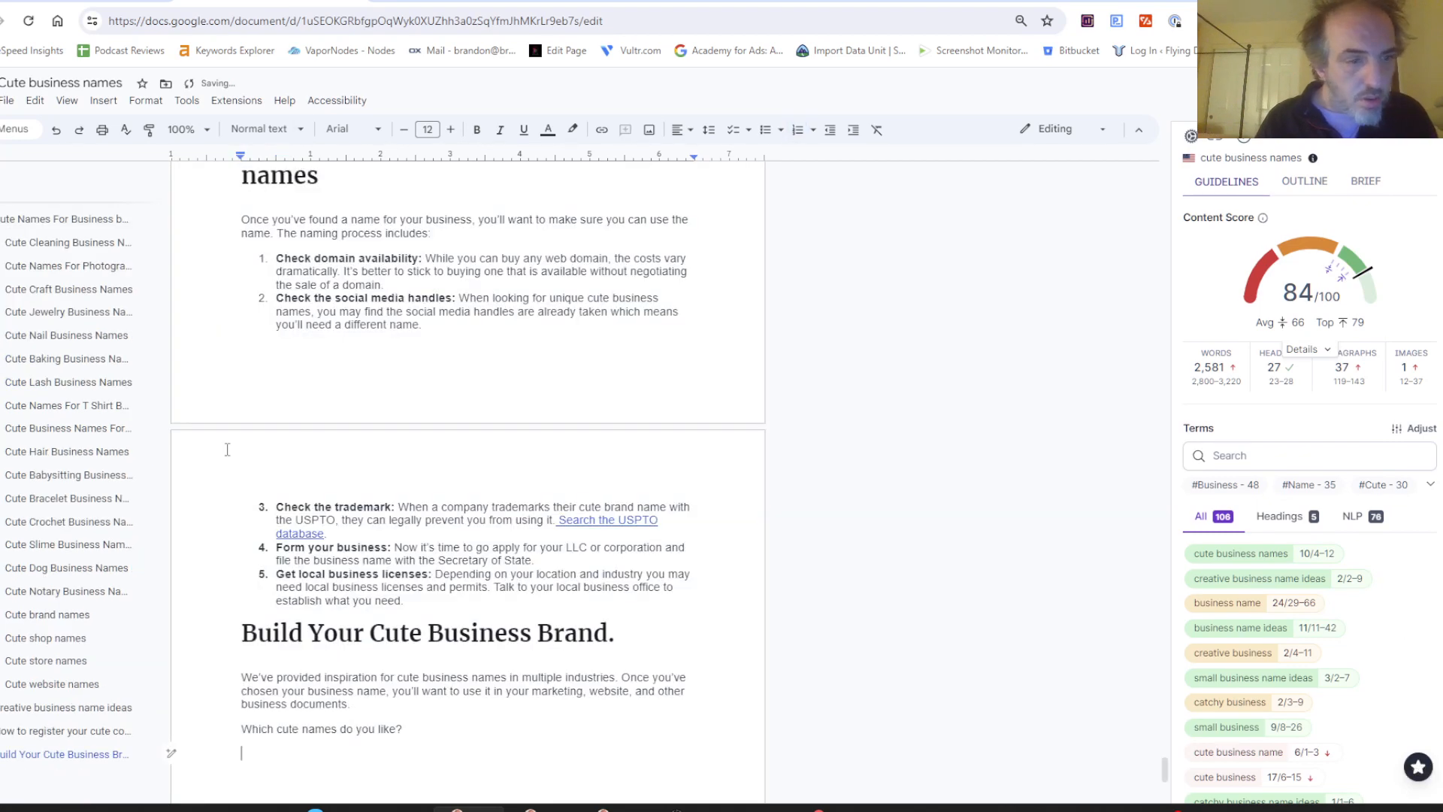
pyautogui.scroll(1, 166, 636)
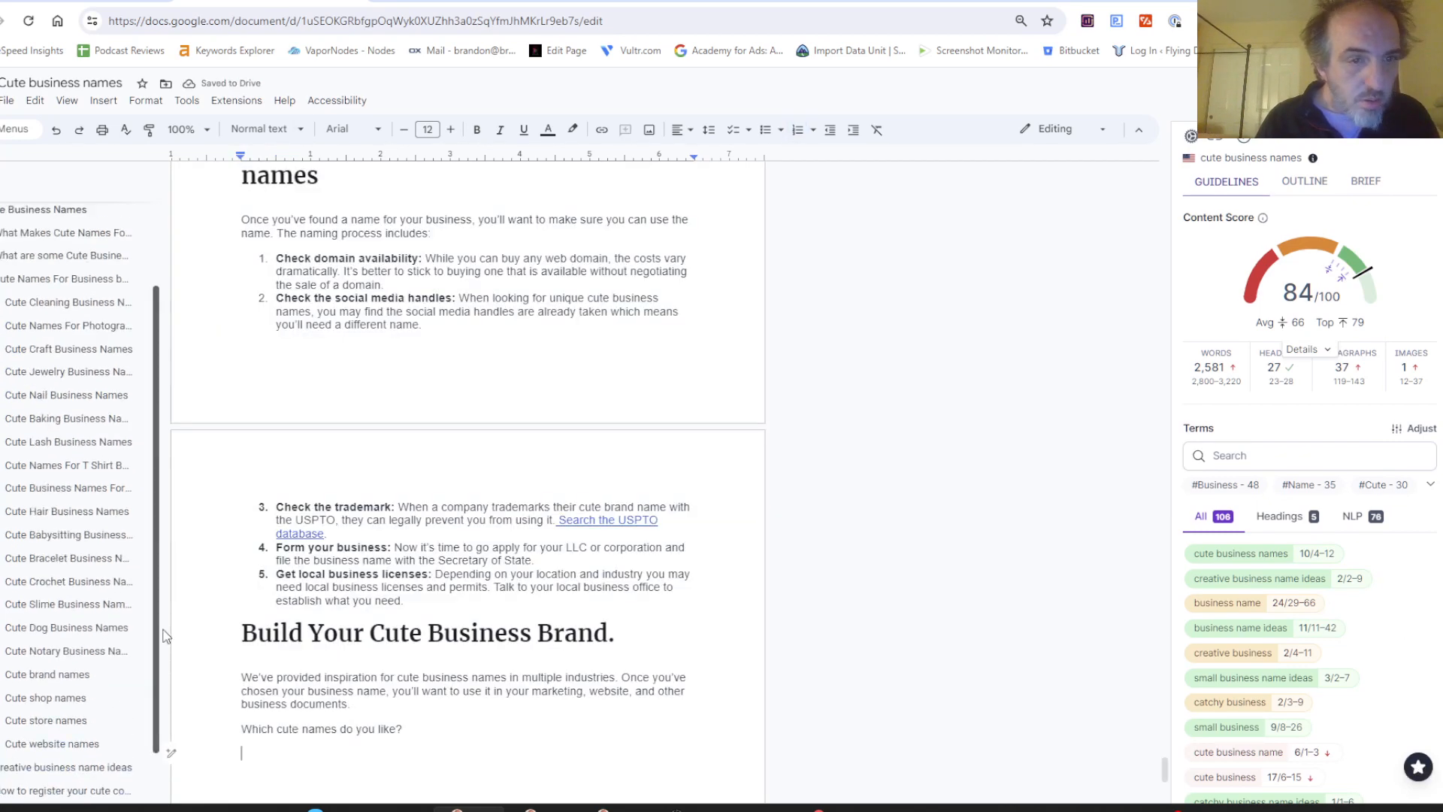
pyautogui.scroll(2, 166, 635)
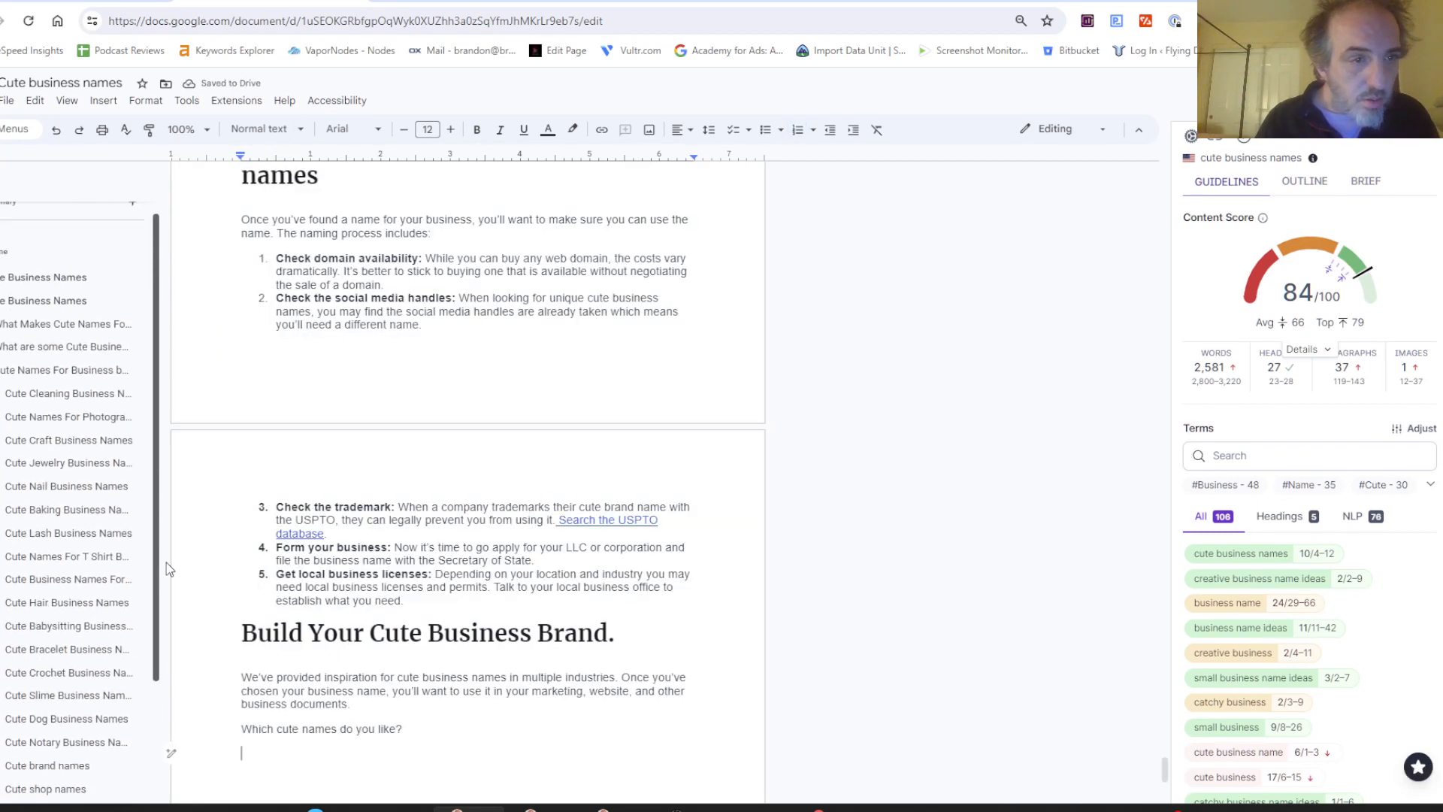
pyautogui.click(44, 420)
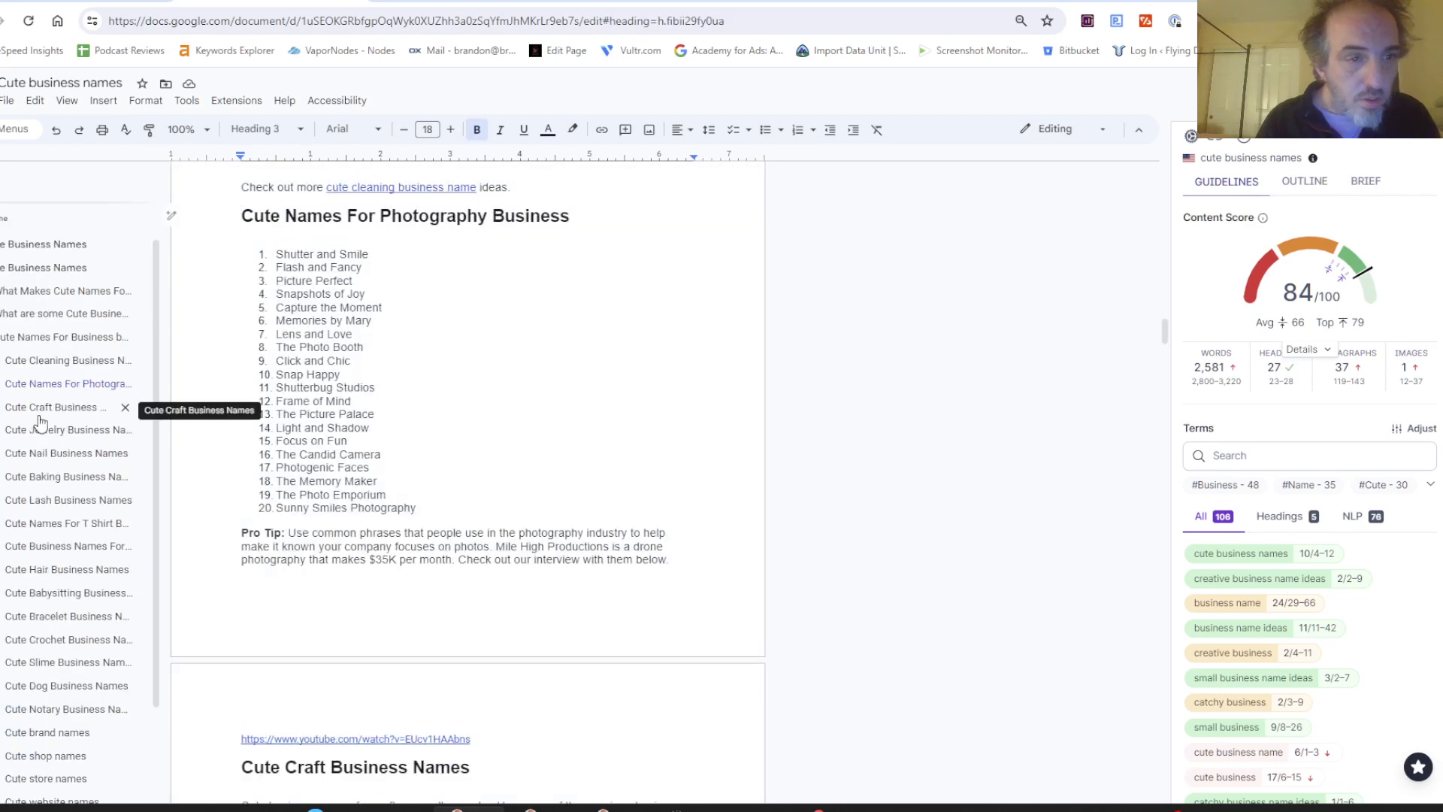
pyautogui.click(45, 361)
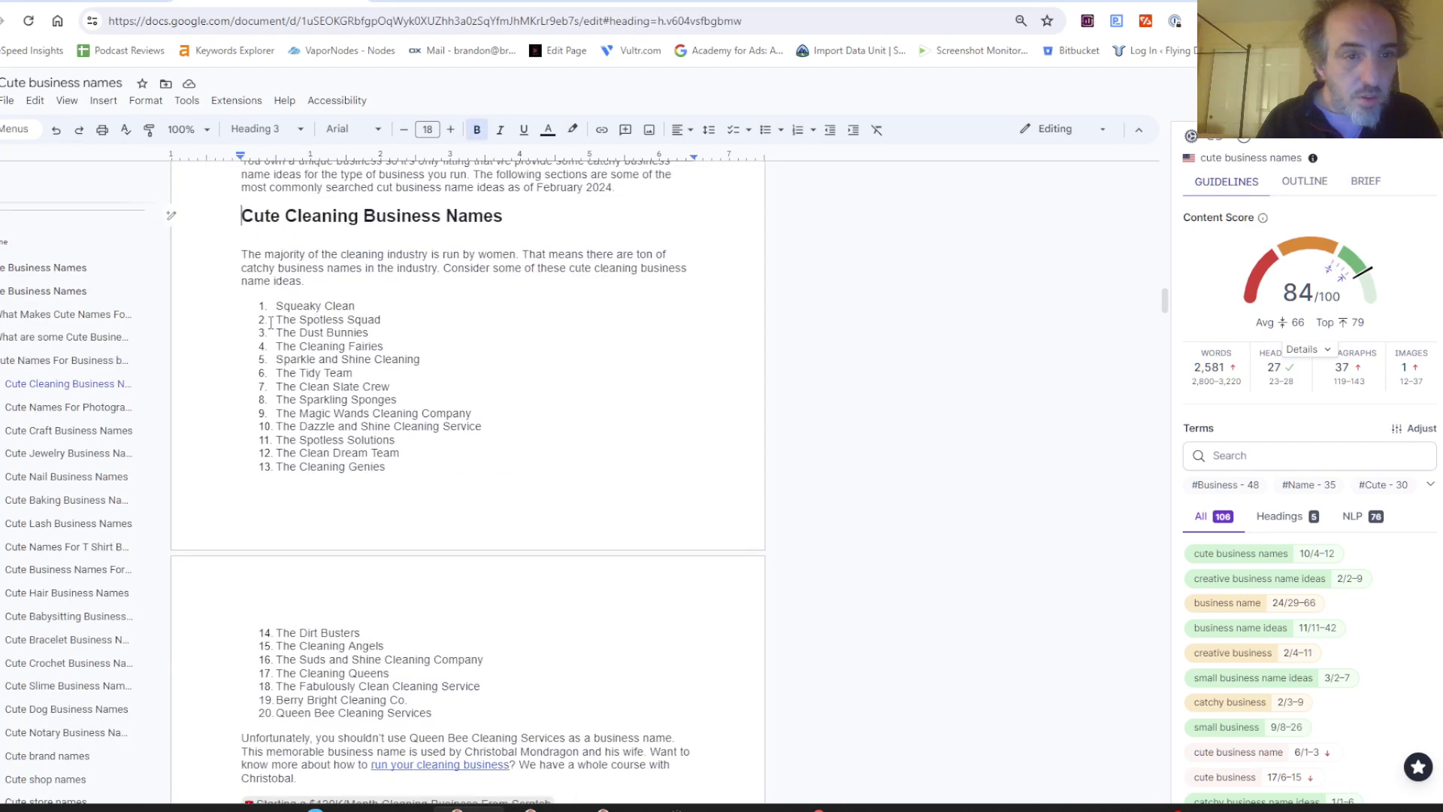
pyautogui.moveTo(275, 305); pyautogui.dragTo(453, 712)
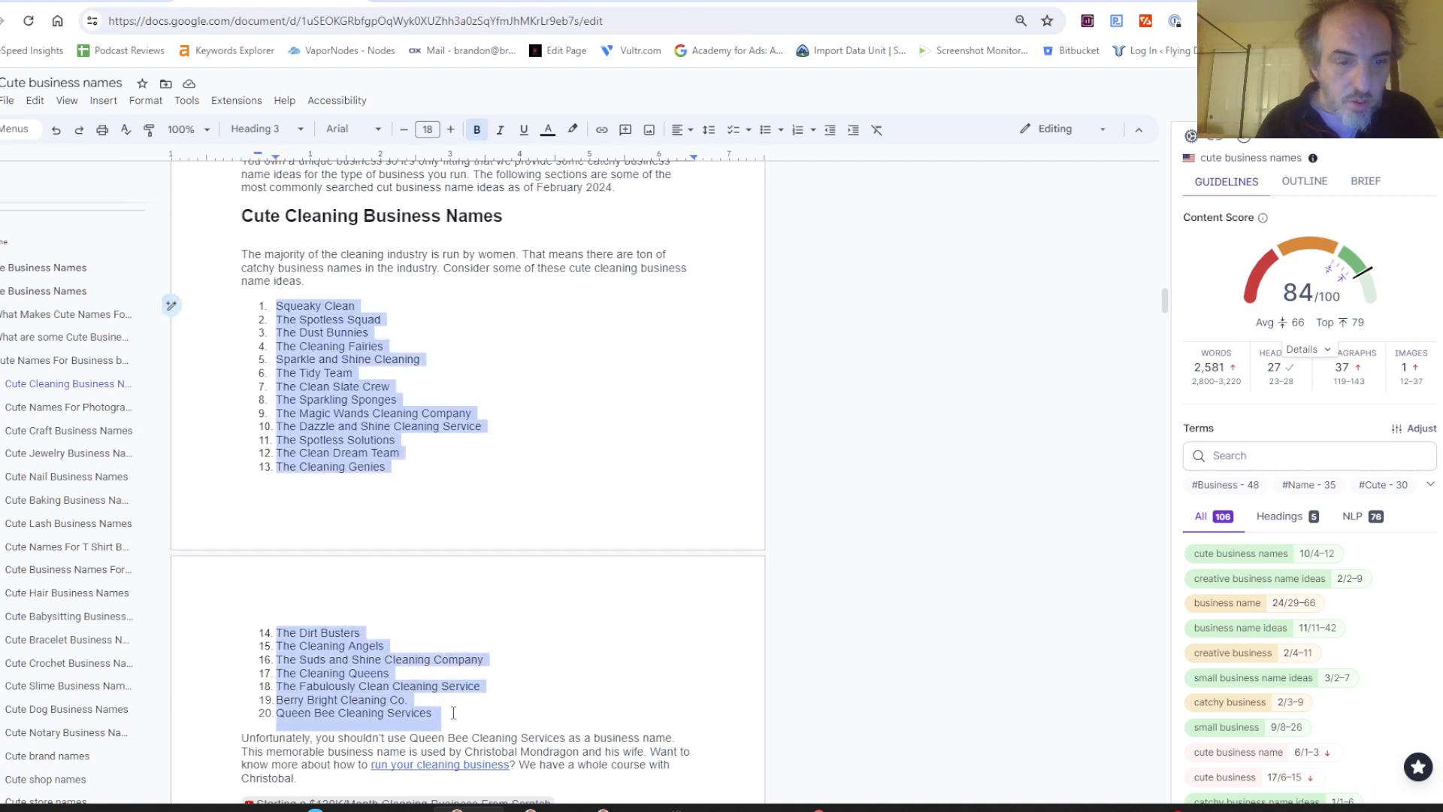
pyautogui.click(454, 713)
pyautogui.press('Return')
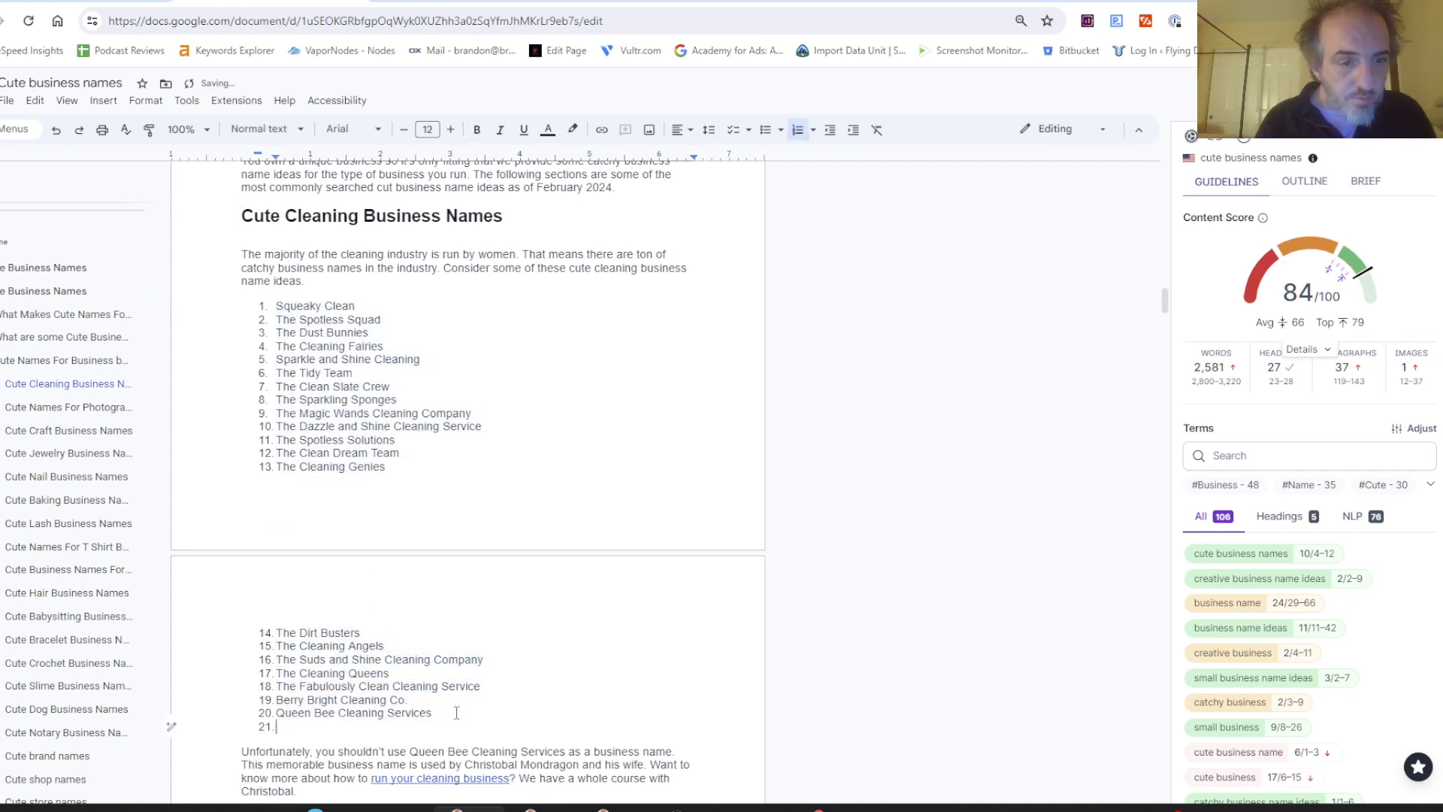
pyautogui.press('Return')
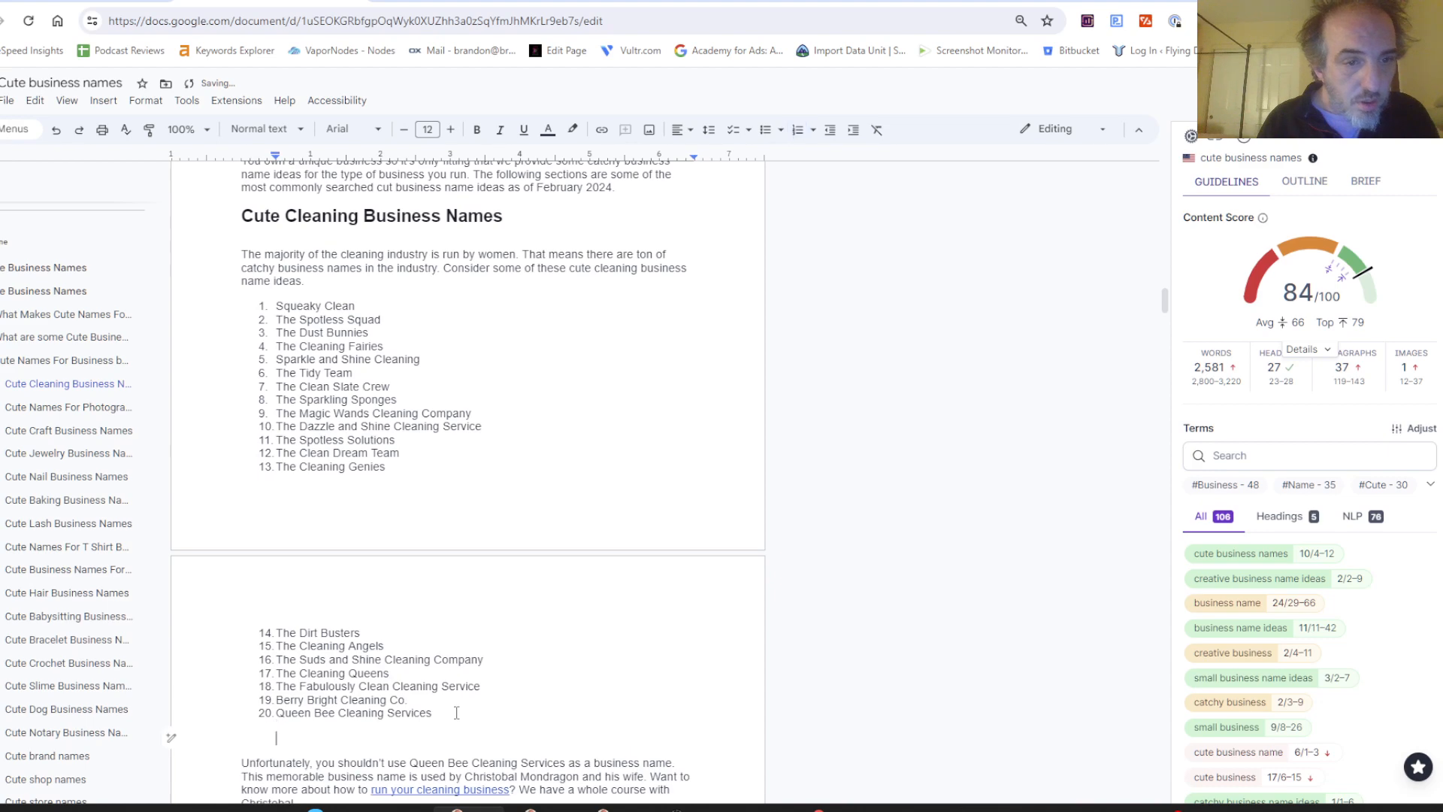
pyautogui.press('BackSpace')
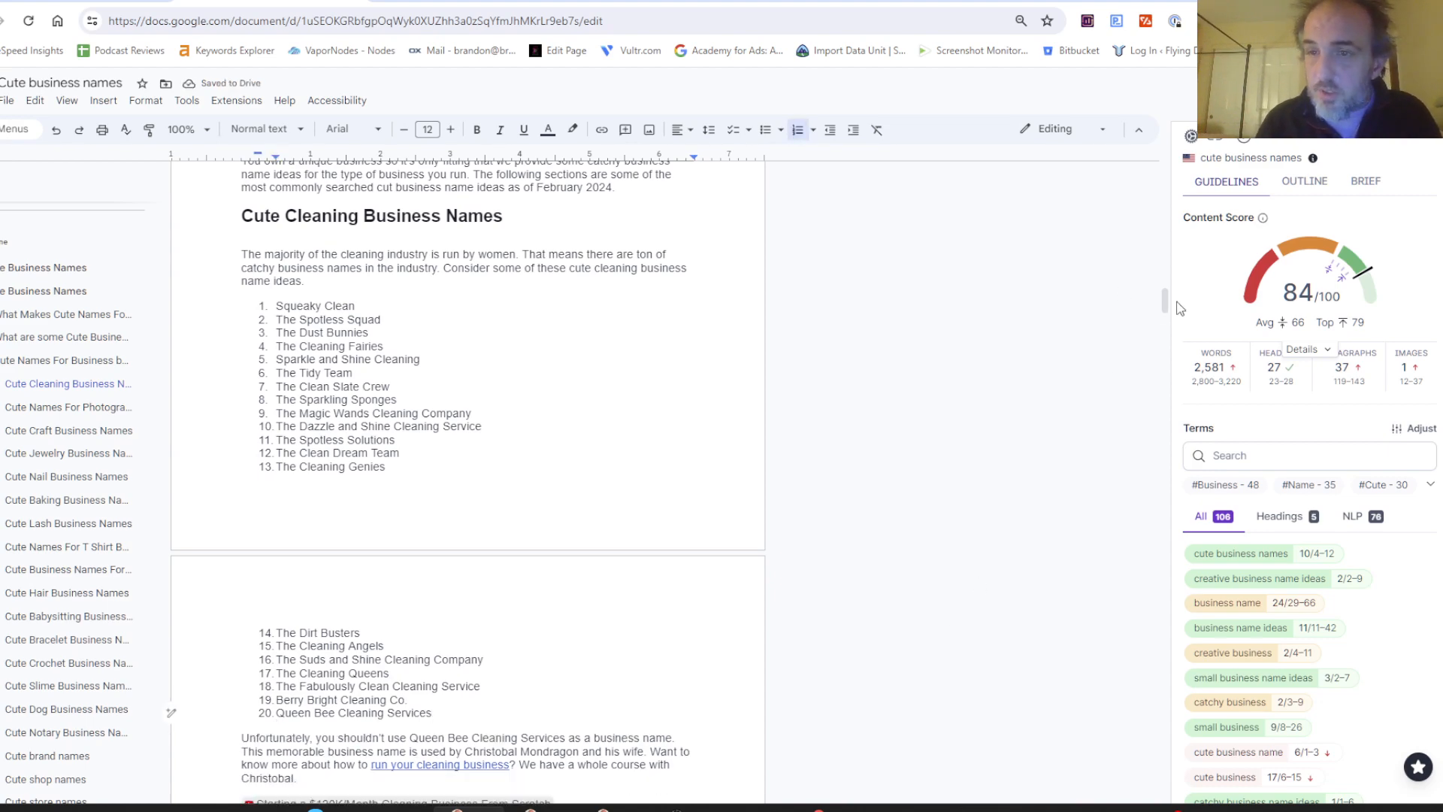
# Step: Check the document's photography business list, then locate its first name, Shutter and Smile, in column C of the Example sheet
pyautogui.moveTo(1166, 304); pyautogui.dragTo(1178, 334)
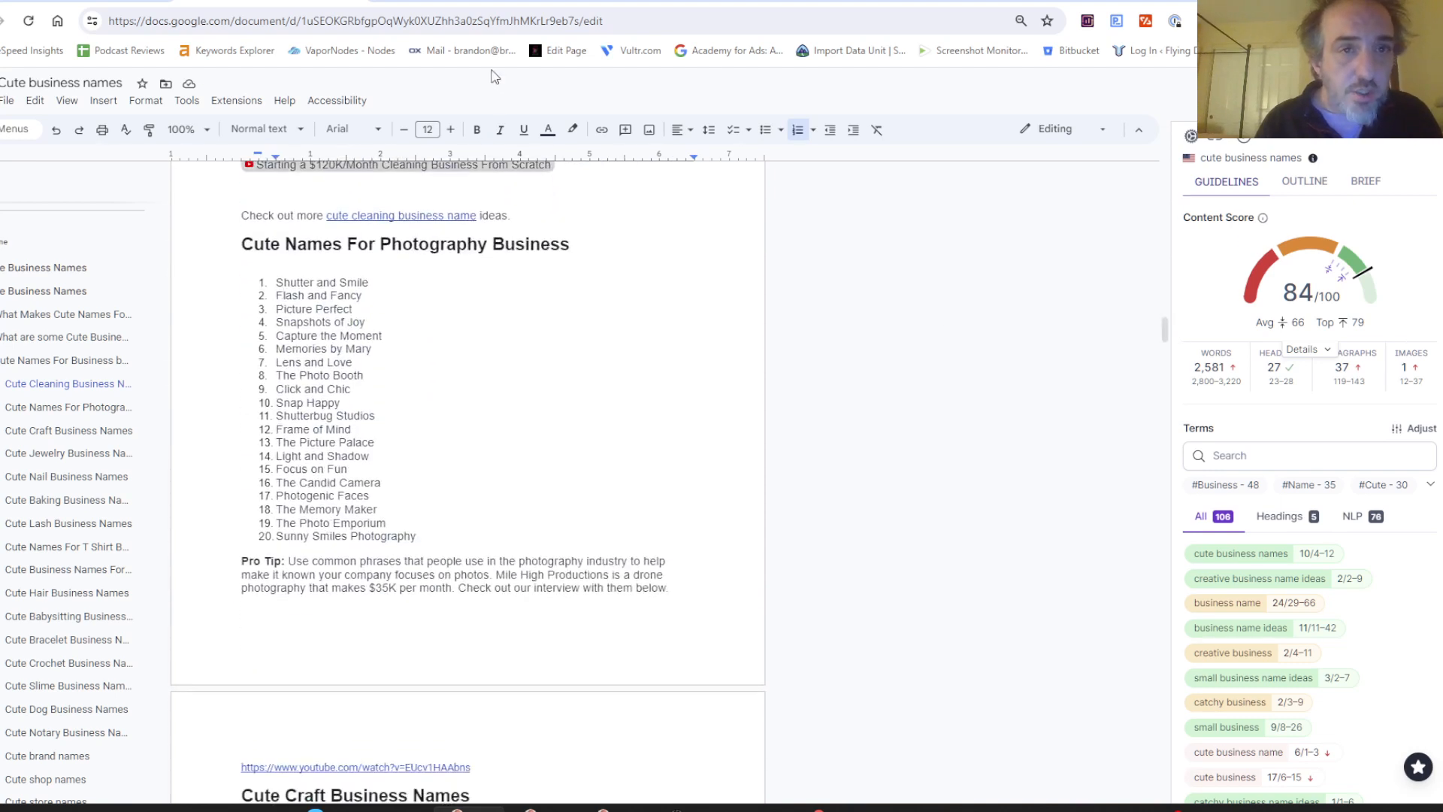
pyautogui.moveTo(316, 165)
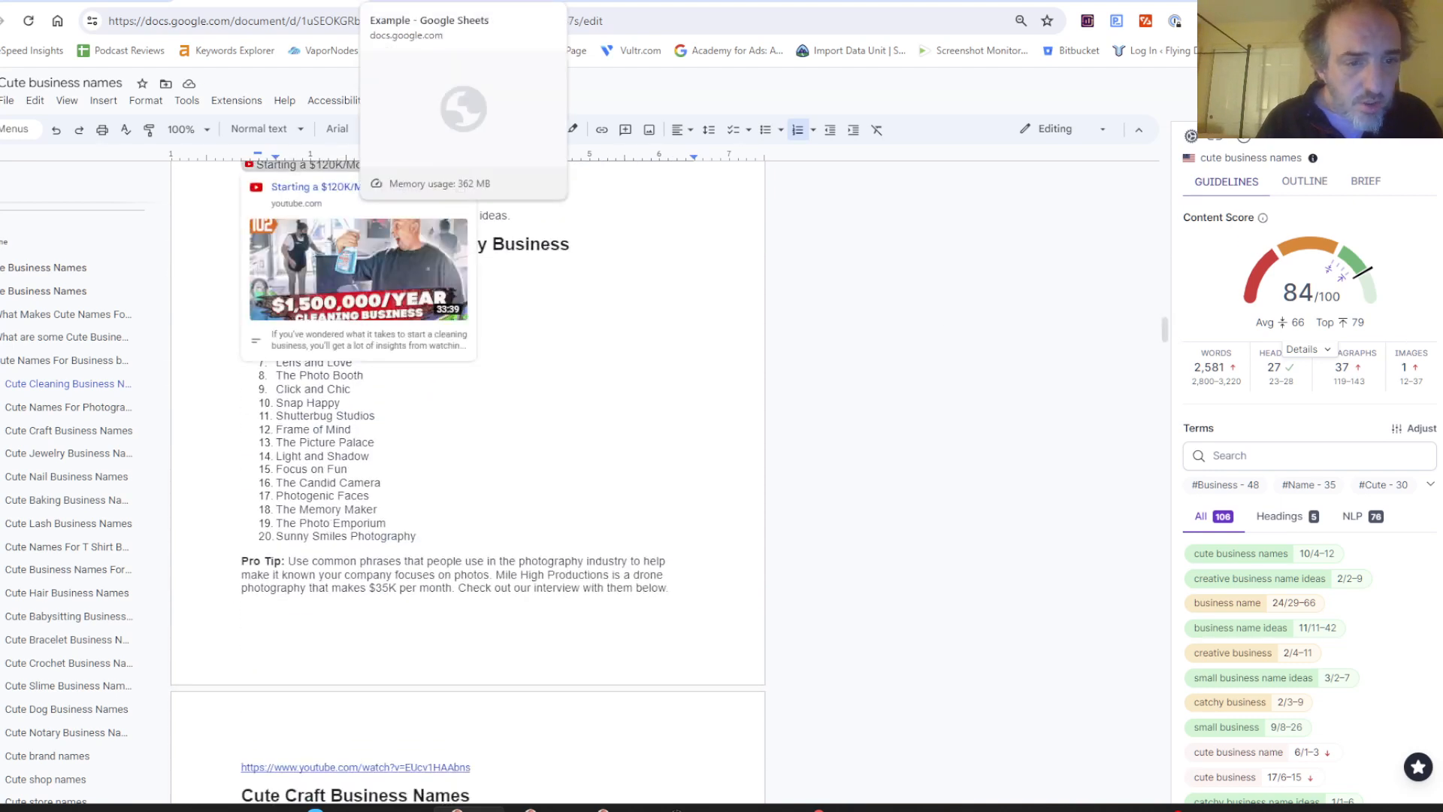
pyautogui.click(435, 4)
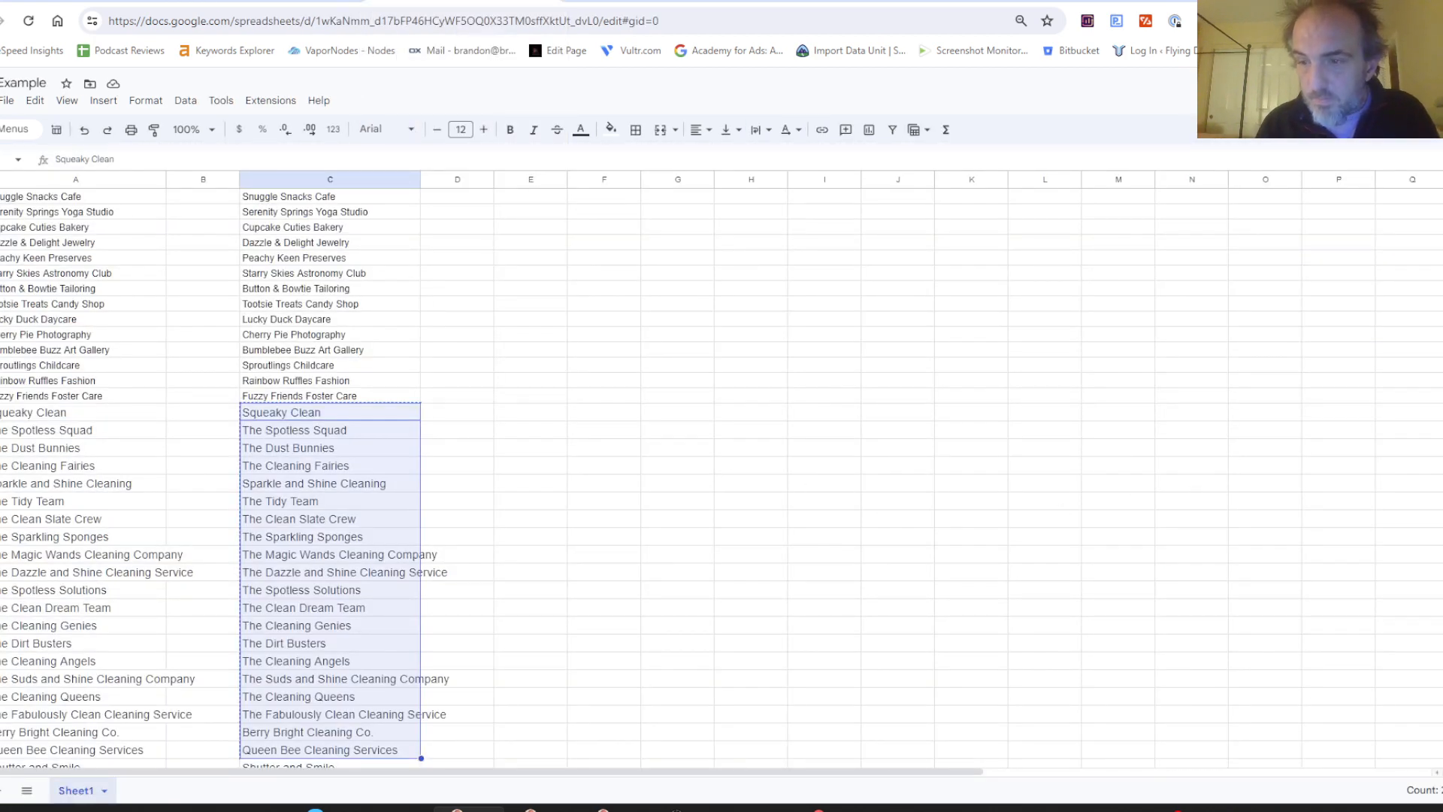
pyautogui.scroll(-1, 331, 473)
pyautogui.scroll(-5, 330, 473)
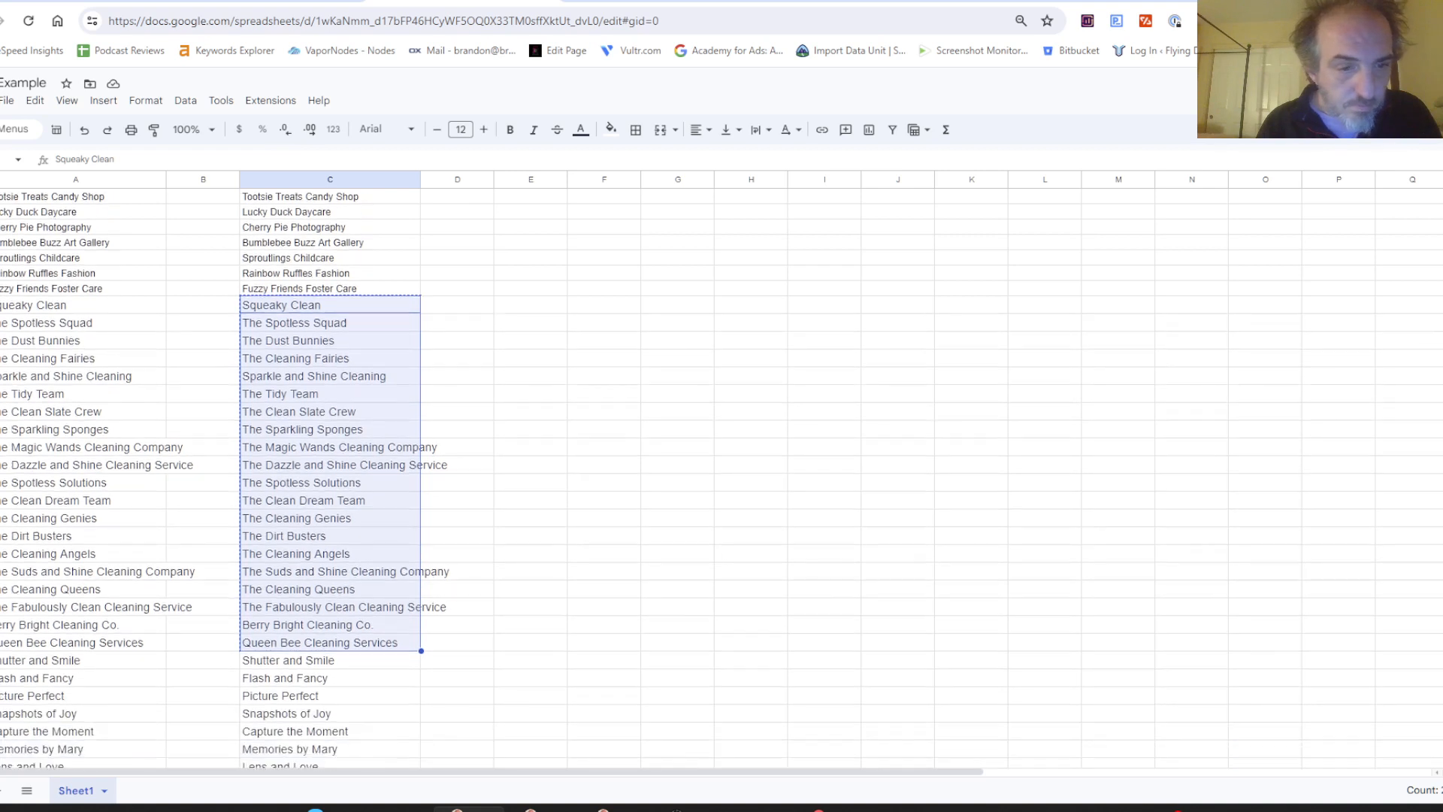
pyautogui.scroll(-3, 331, 474)
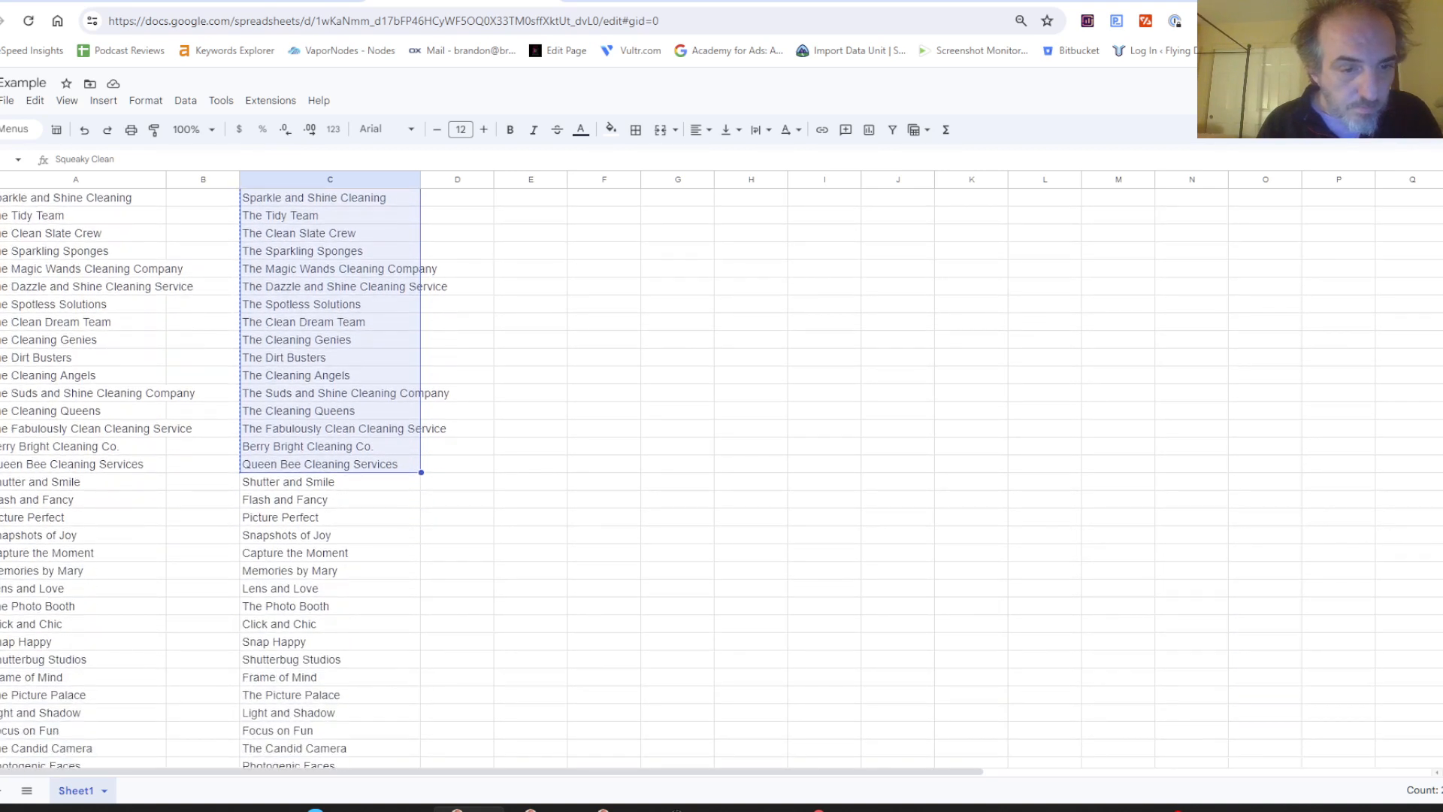
pyautogui.scroll(-2, 722, 478)
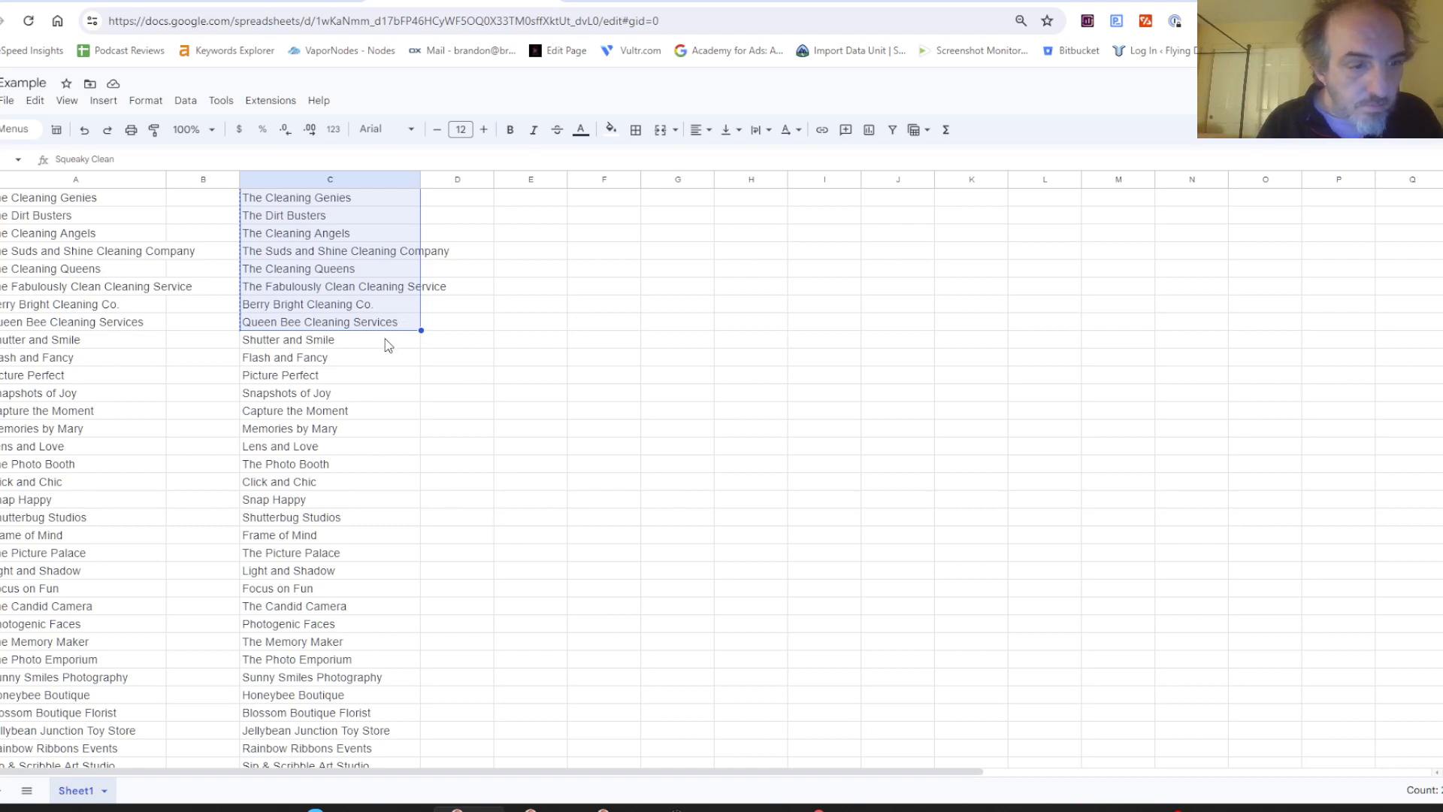
pyautogui.click(385, 339)
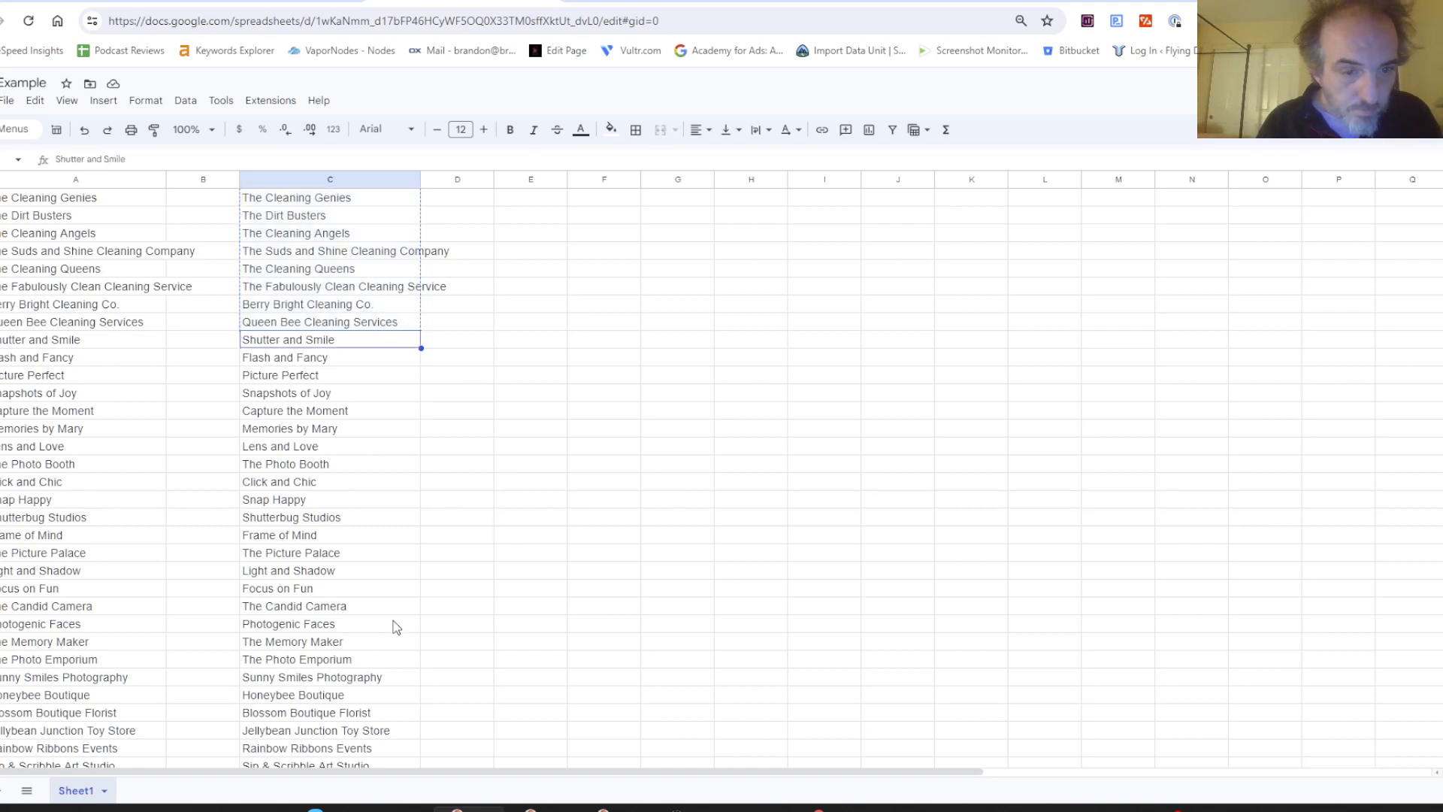
# Step: Check the craft names below Sunny Smiles Photography in column C and select the Honeybee Boutique row
pyautogui.click(390, 692)
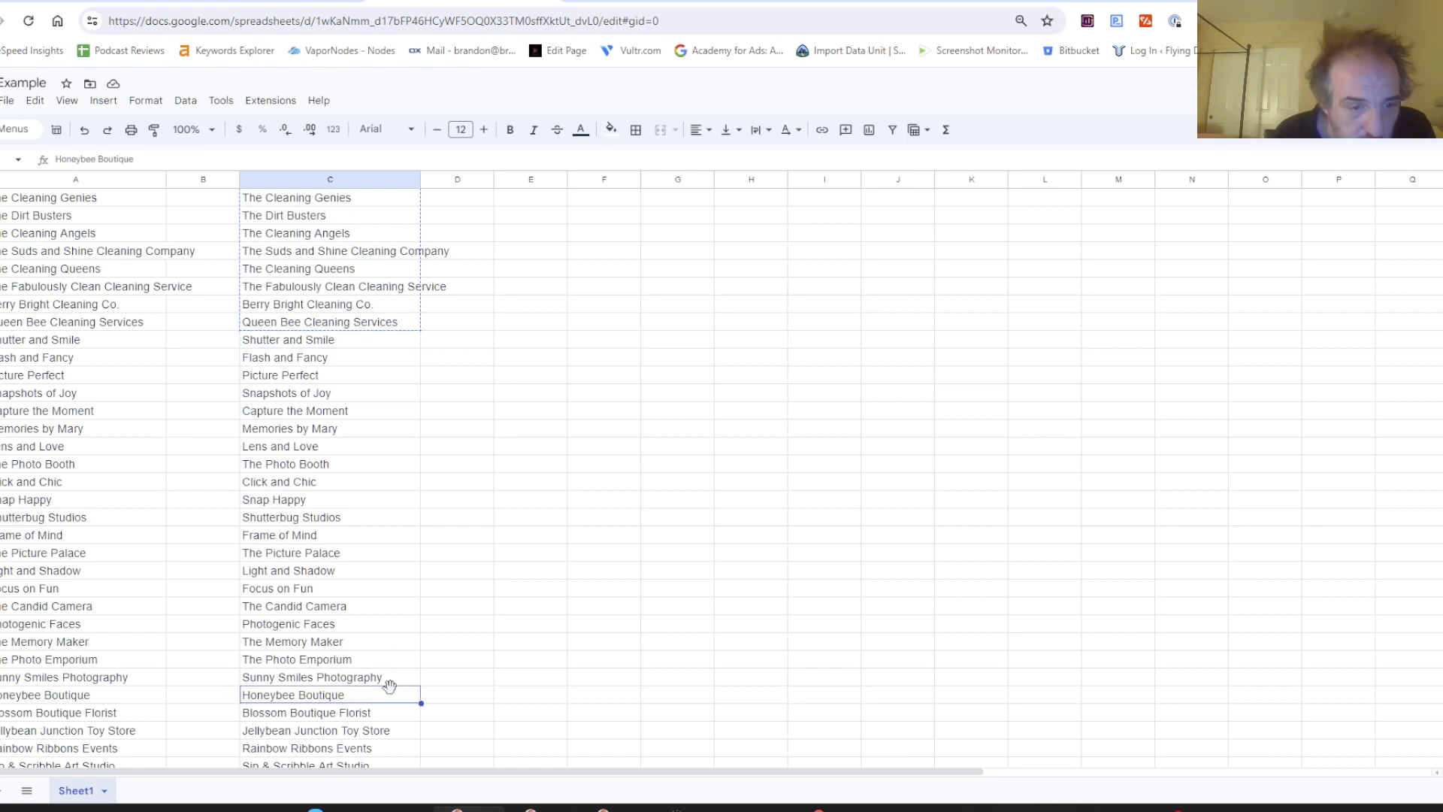
pyautogui.press('Down')
pyautogui.press('Down')
pyautogui.press('Down')
pyautogui.press('Down')
pyautogui.press('Down')
pyautogui.press('Down')
pyautogui.press('Down')
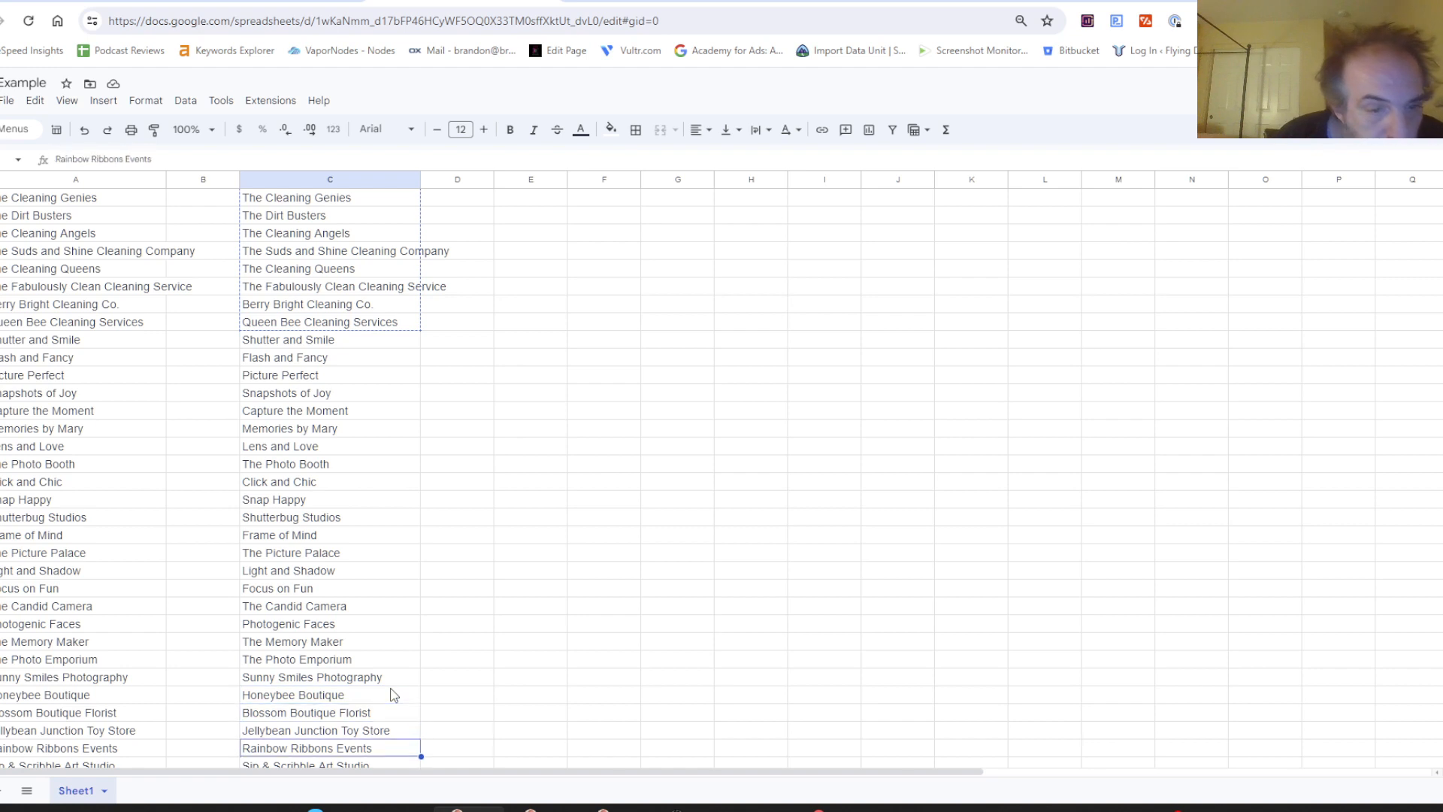
pyautogui.press('Down')
pyautogui.press('Down')
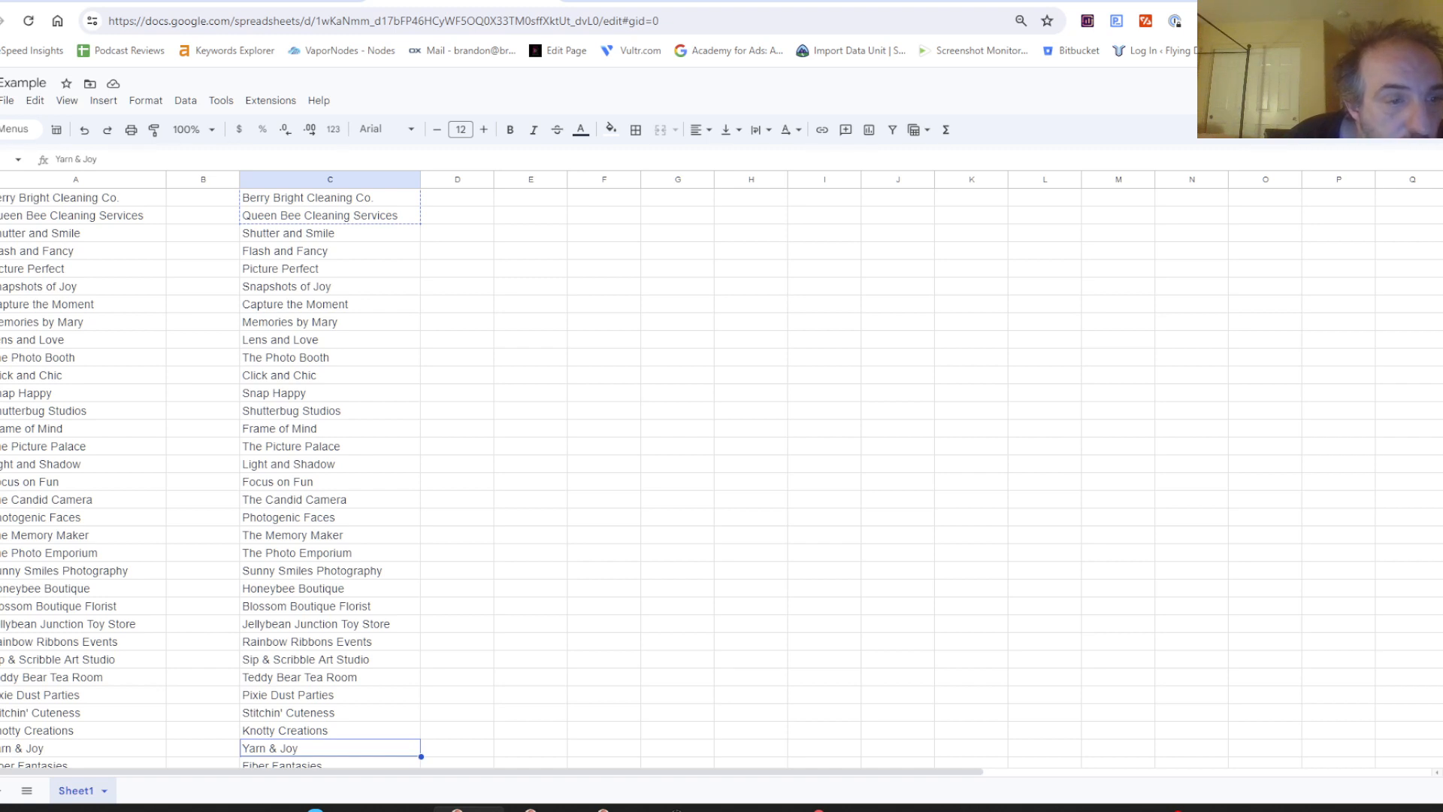
pyautogui.click(0, 588)
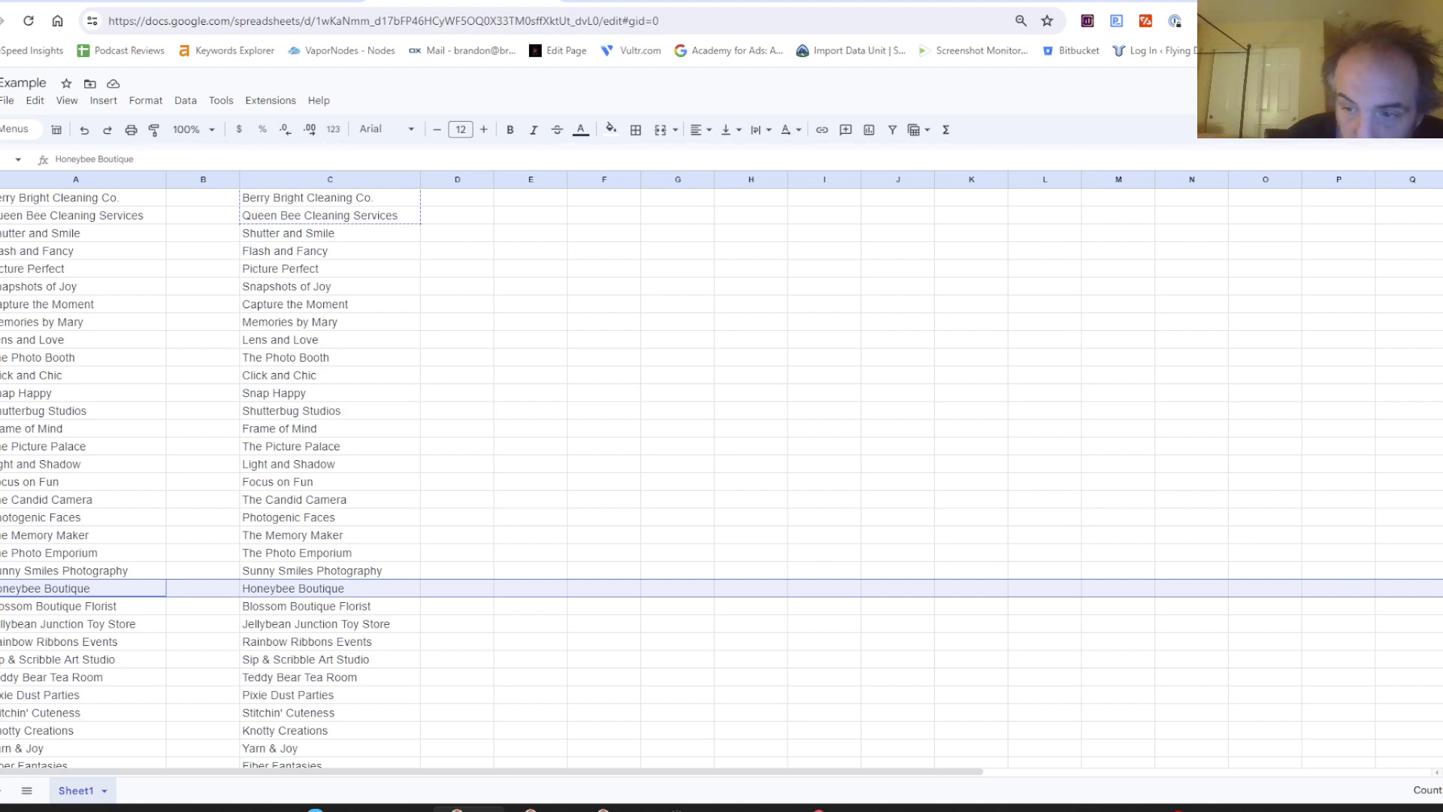
# Step: Compare columns A and C from Honeybee Boutique down to the crochet names, and select the first column A name missing beside it in column C
pyautogui.scroll(-4, 721, 481)
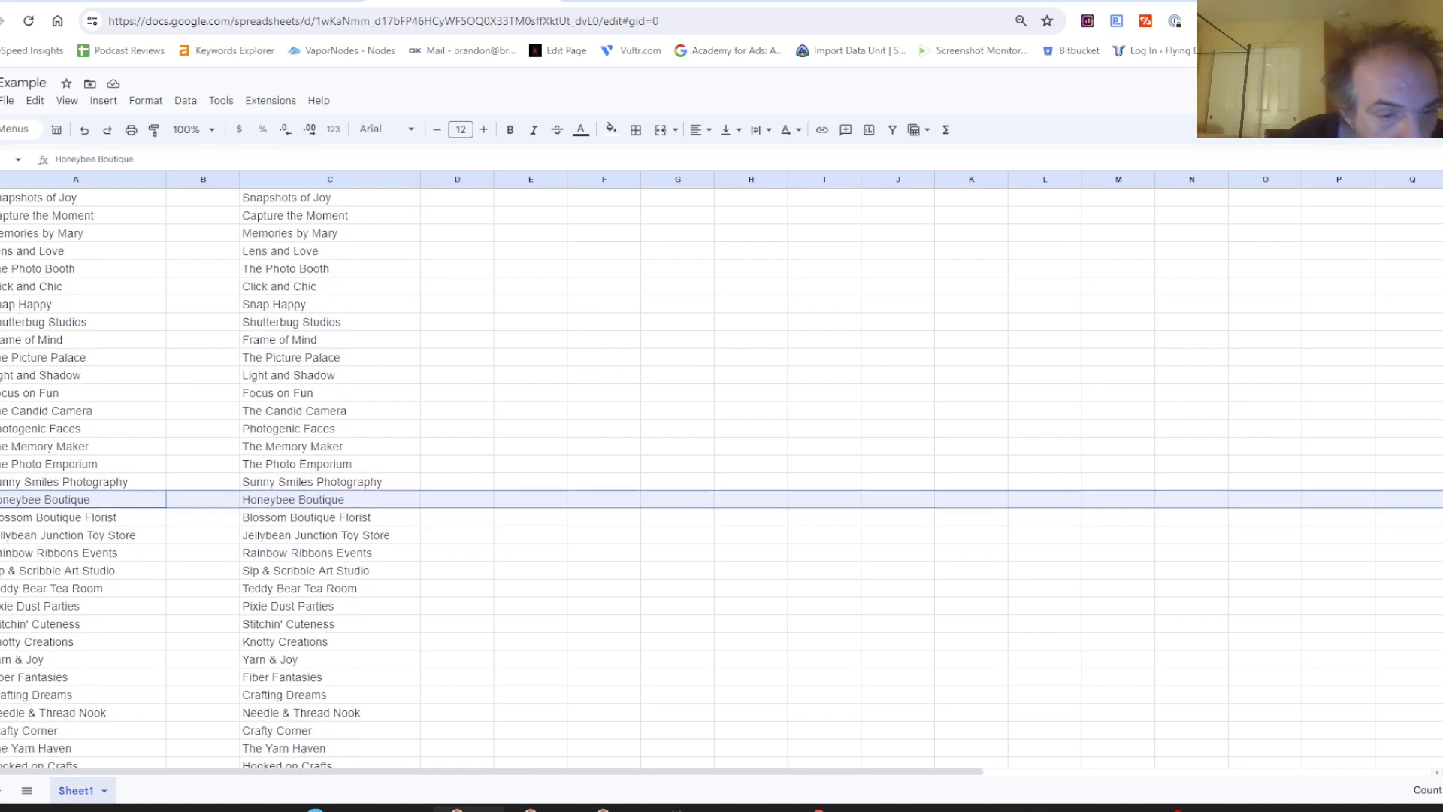
pyautogui.scroll(-4, 721, 481)
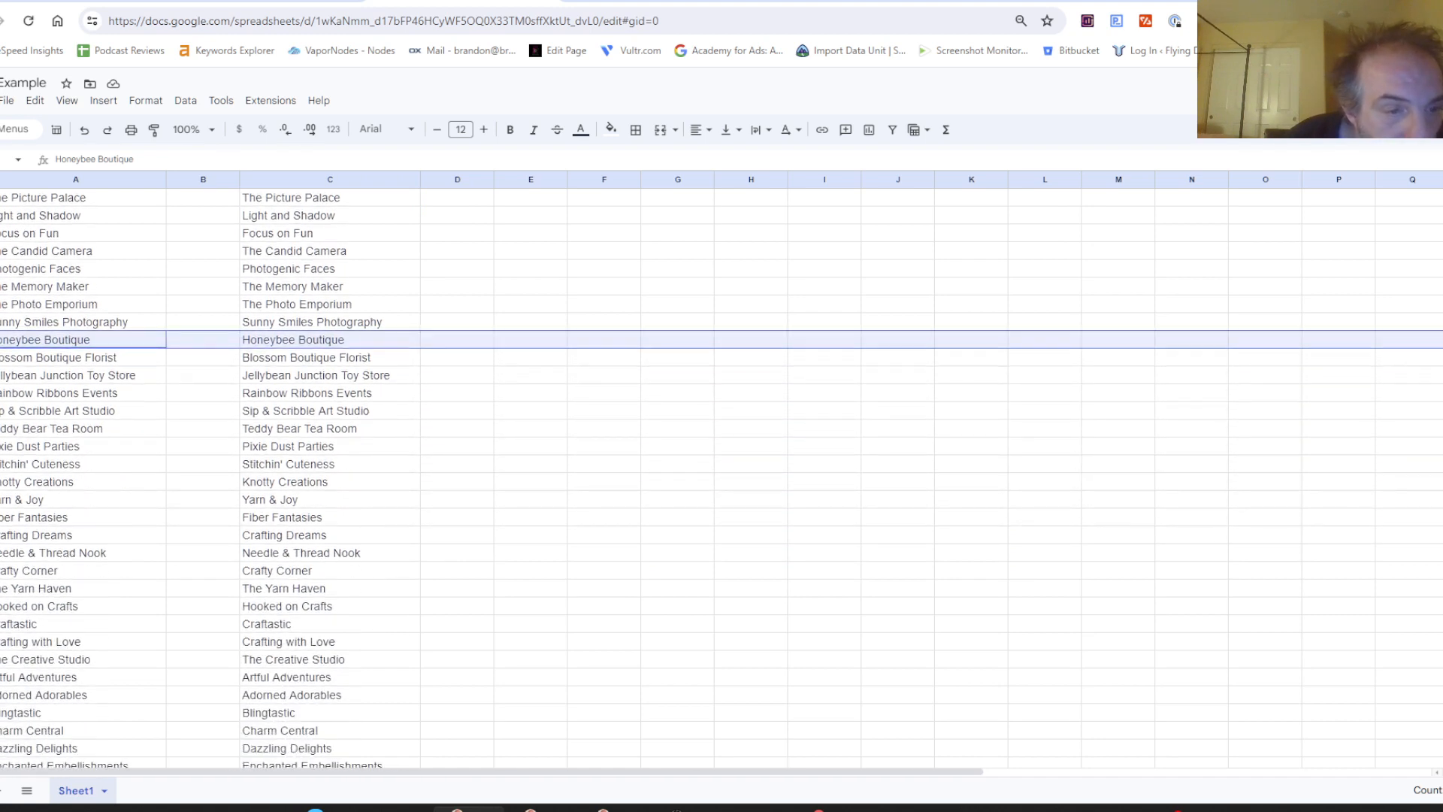
pyautogui.scroll(-1, 721, 481)
pyautogui.scroll(-1, 721, 481)
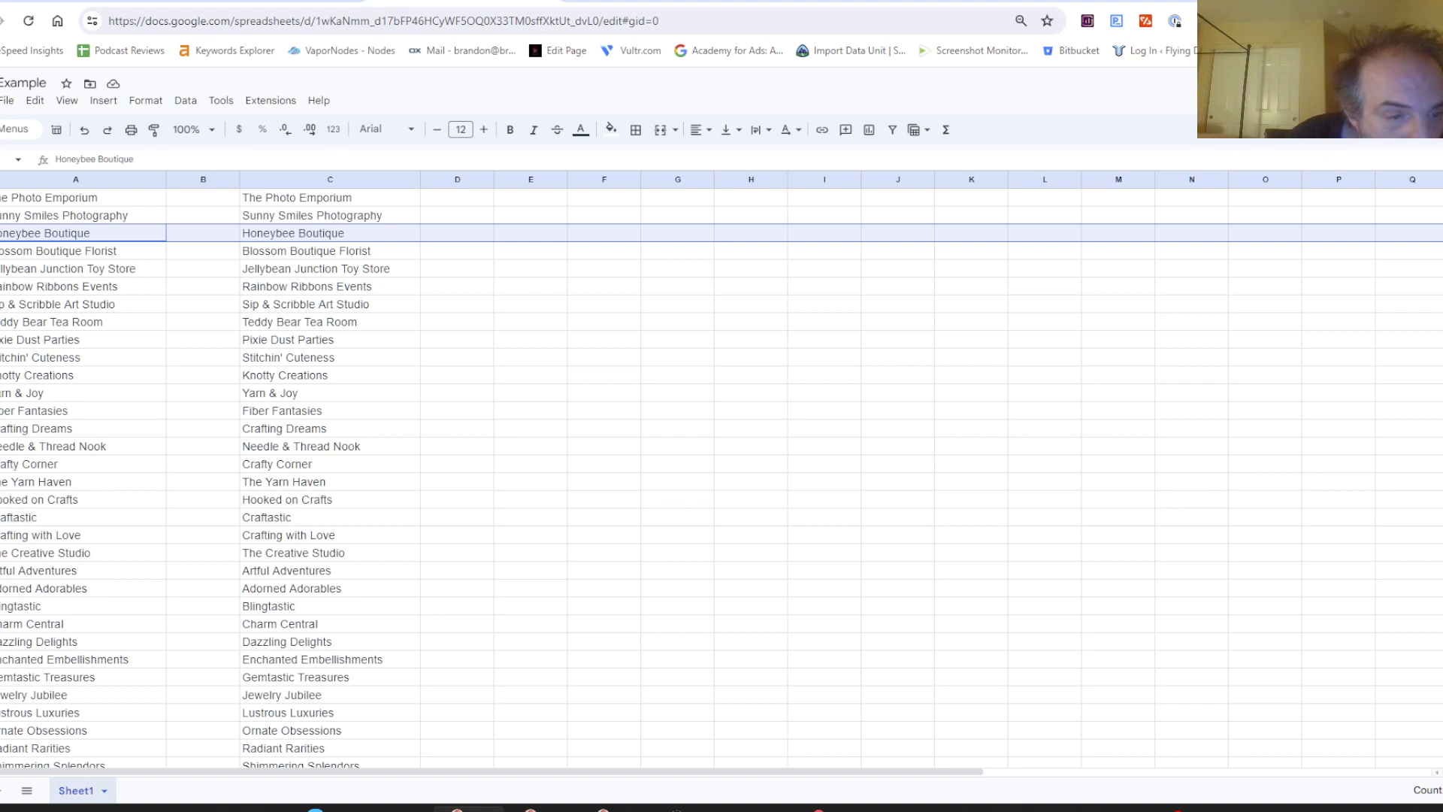
pyautogui.scroll(-4, 722, 481)
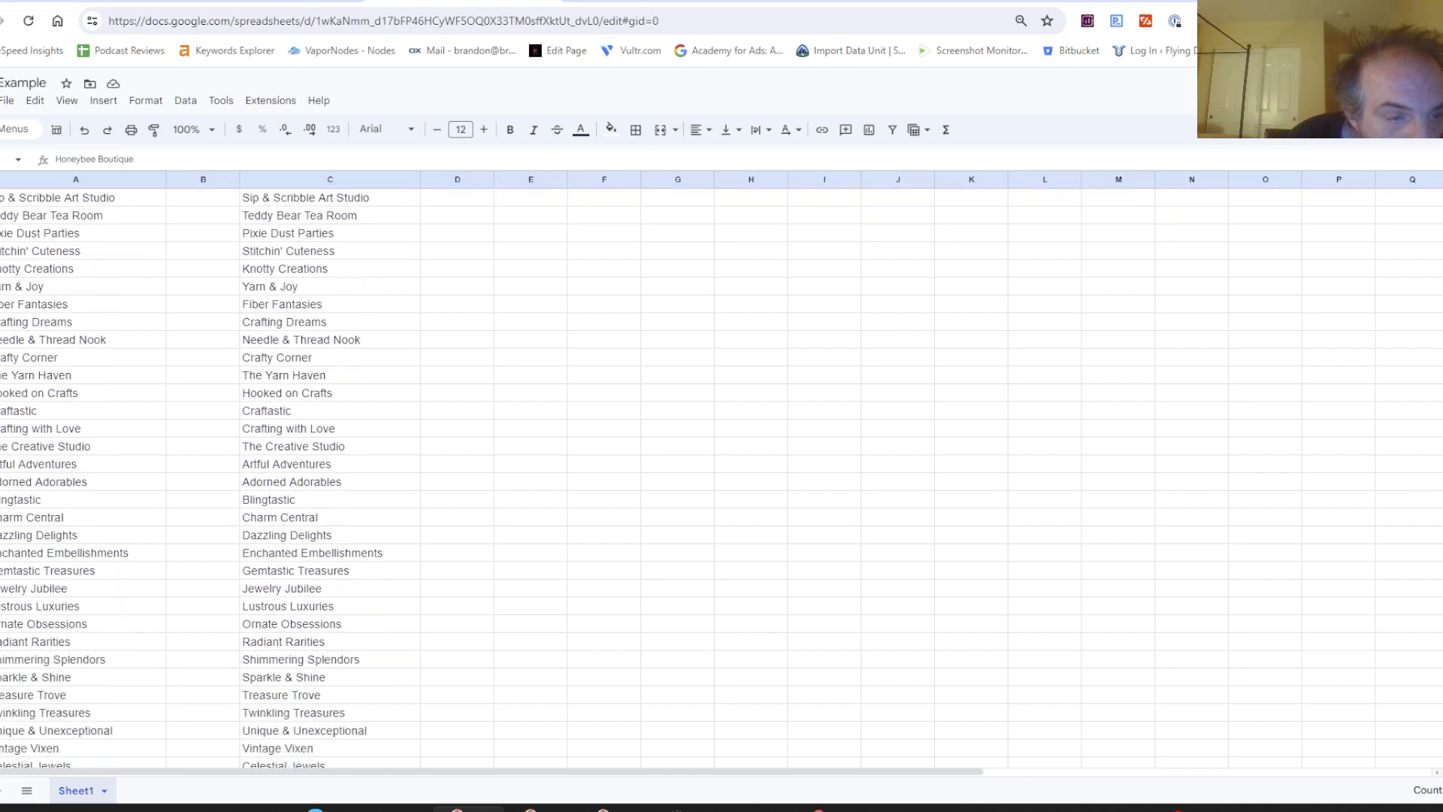
pyautogui.scroll(-3, 721, 481)
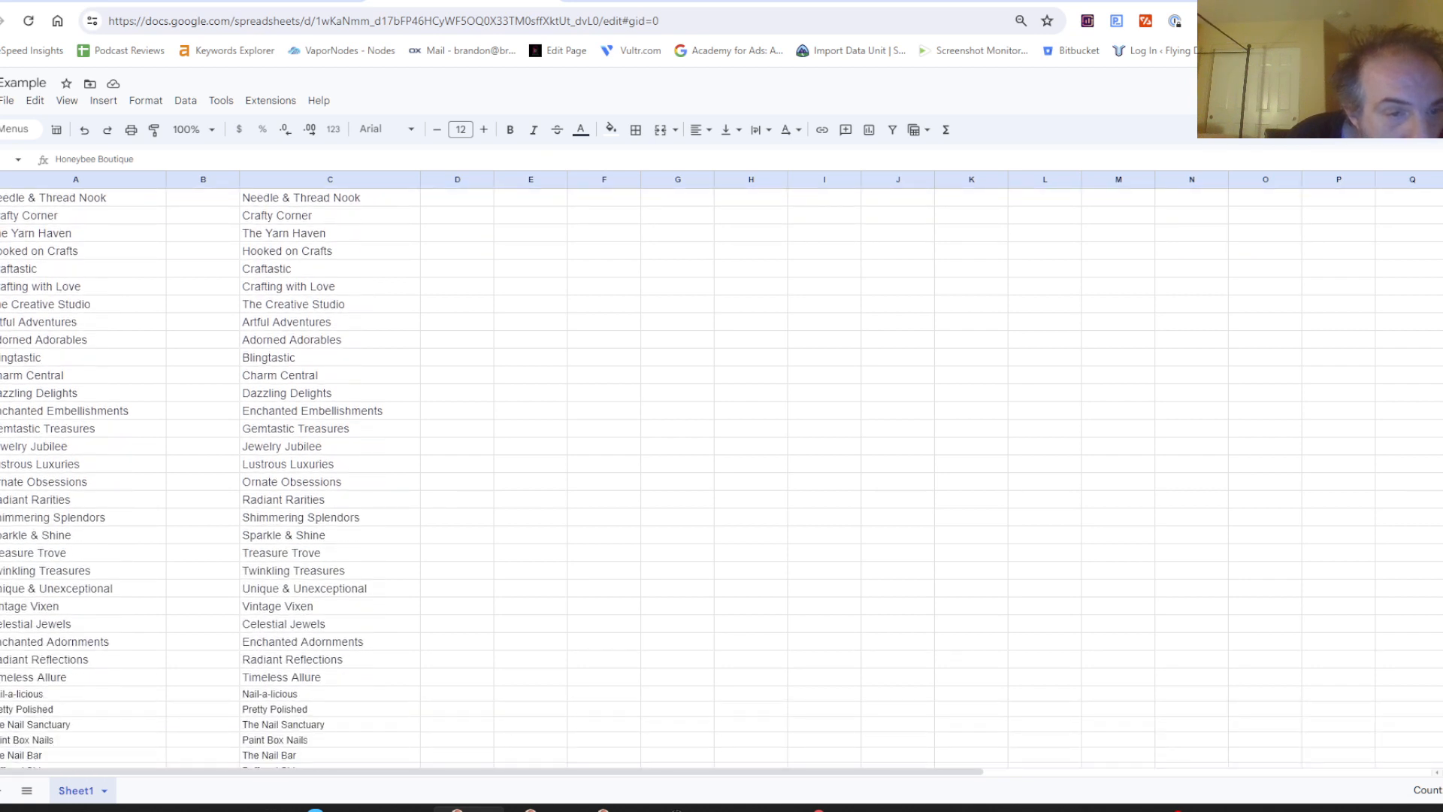
pyautogui.scroll(-3, 721, 481)
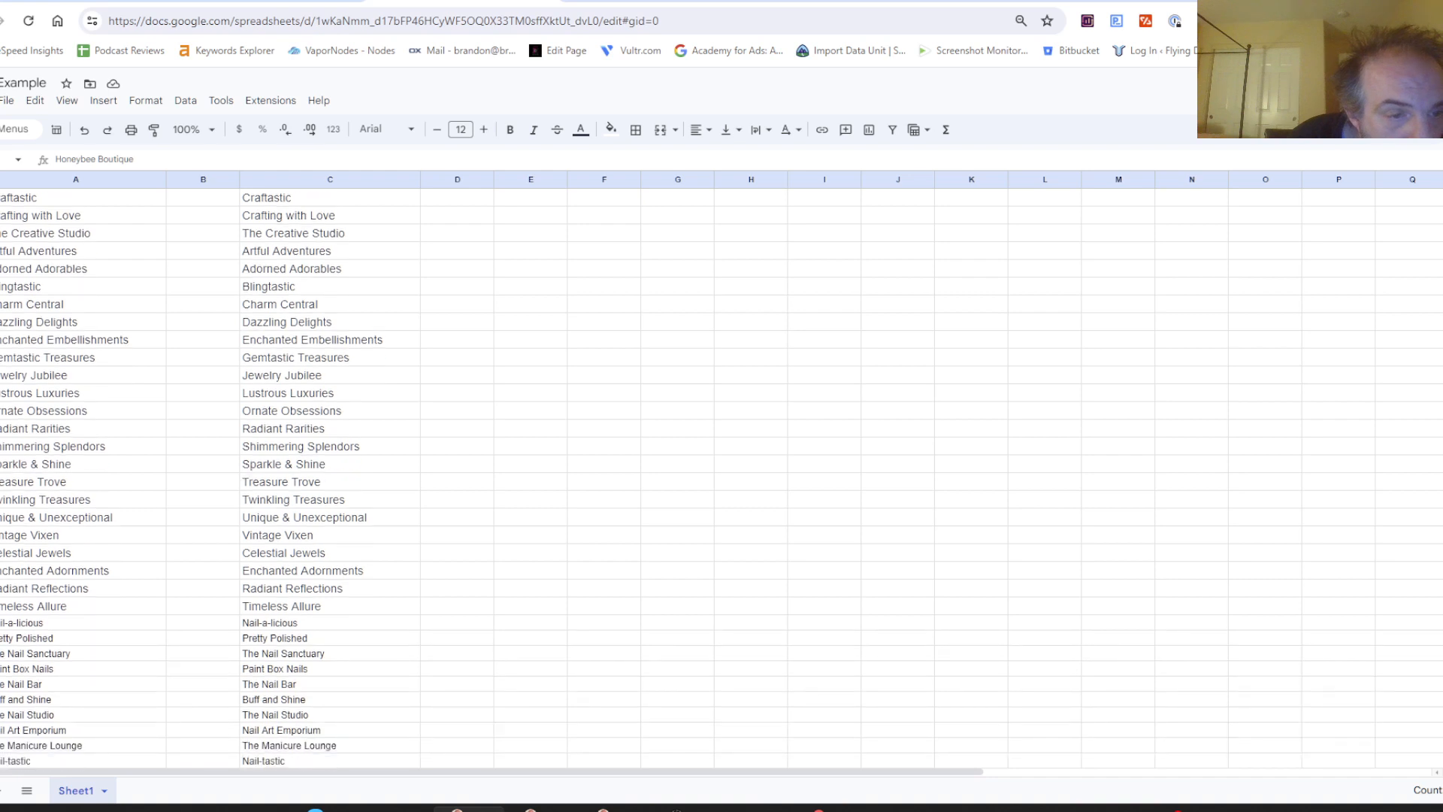
pyautogui.scroll(-4, 721, 481)
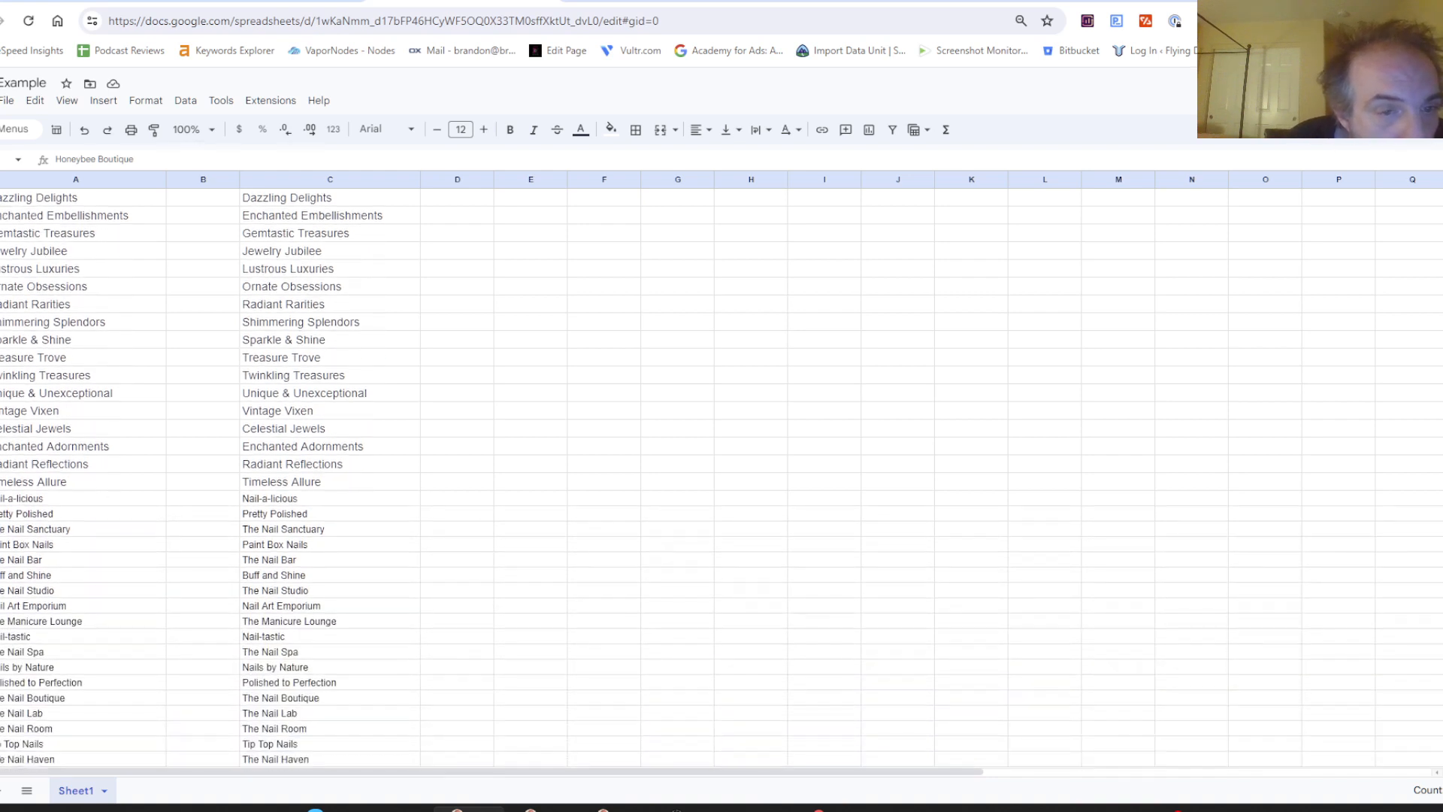
pyautogui.scroll(-4, 721, 481)
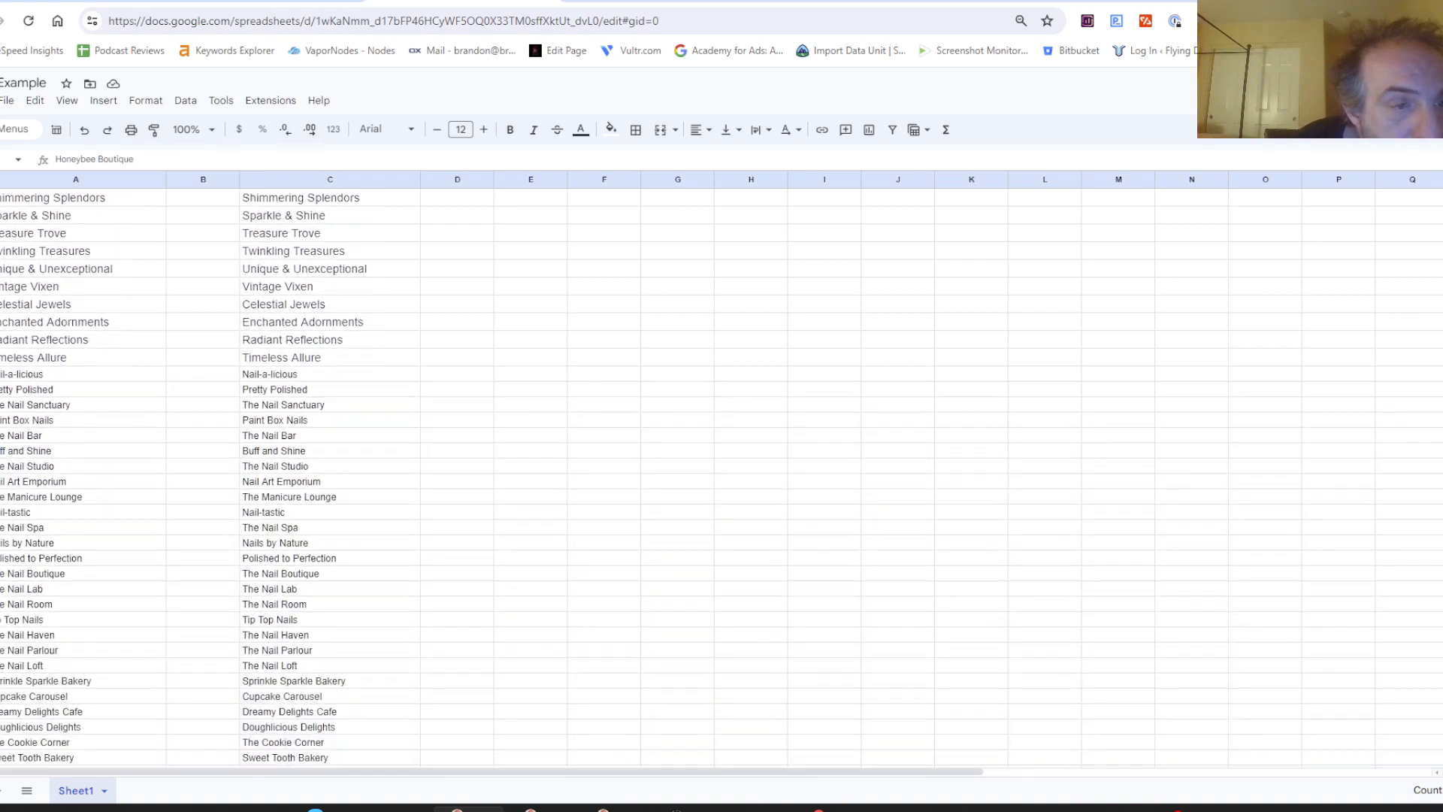
pyautogui.scroll(-3, 721, 480)
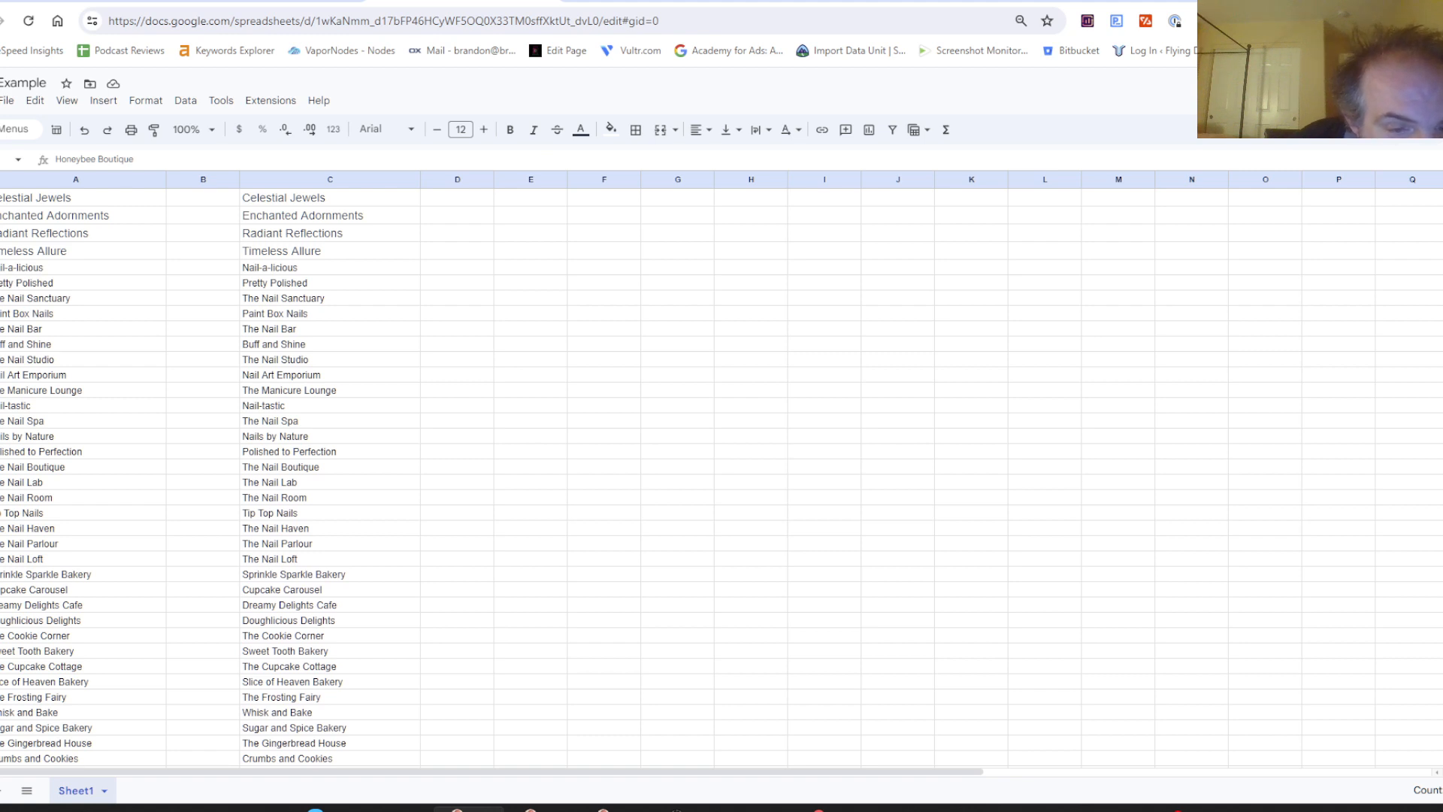
pyautogui.scroll(-4, 721, 481)
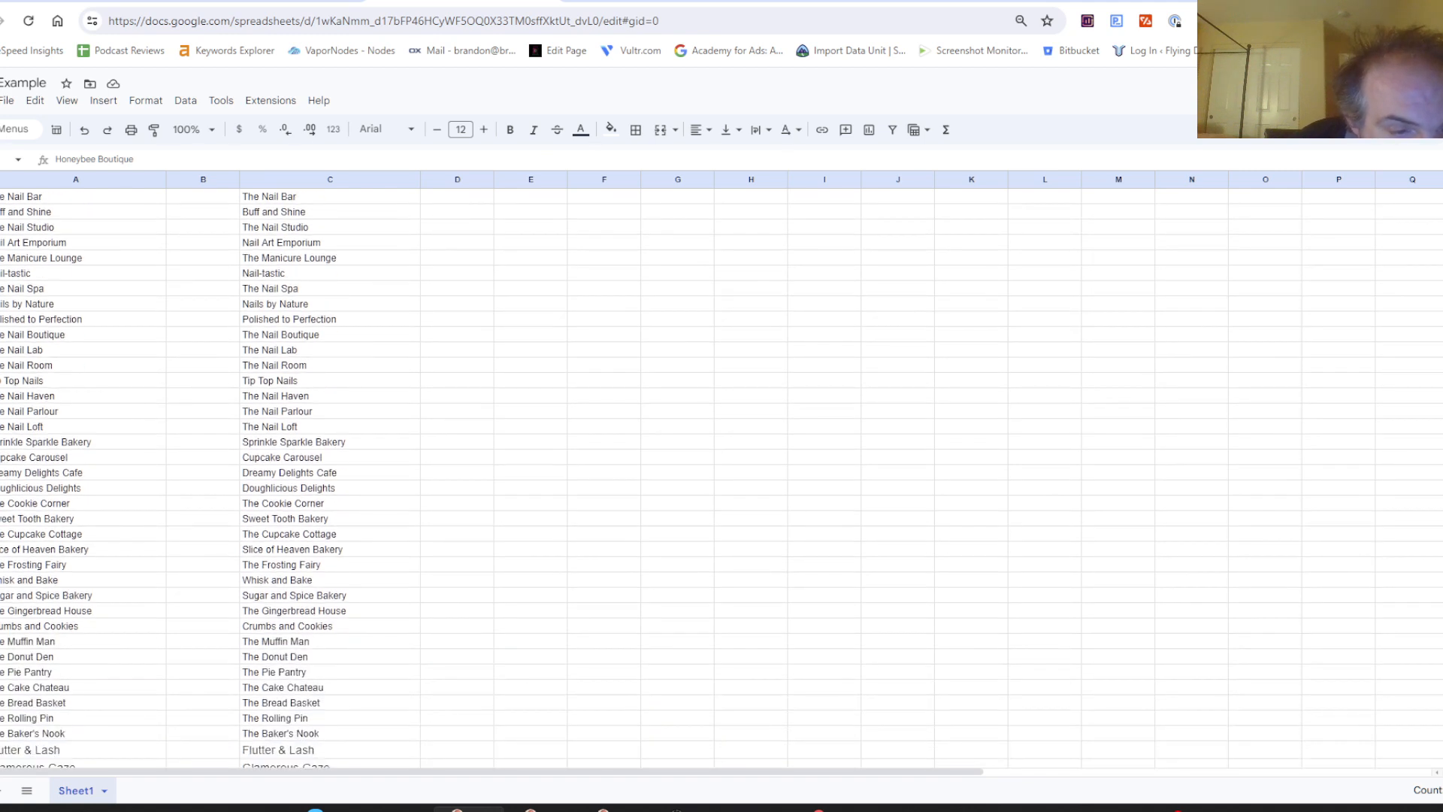
pyautogui.scroll(-8, 721, 481)
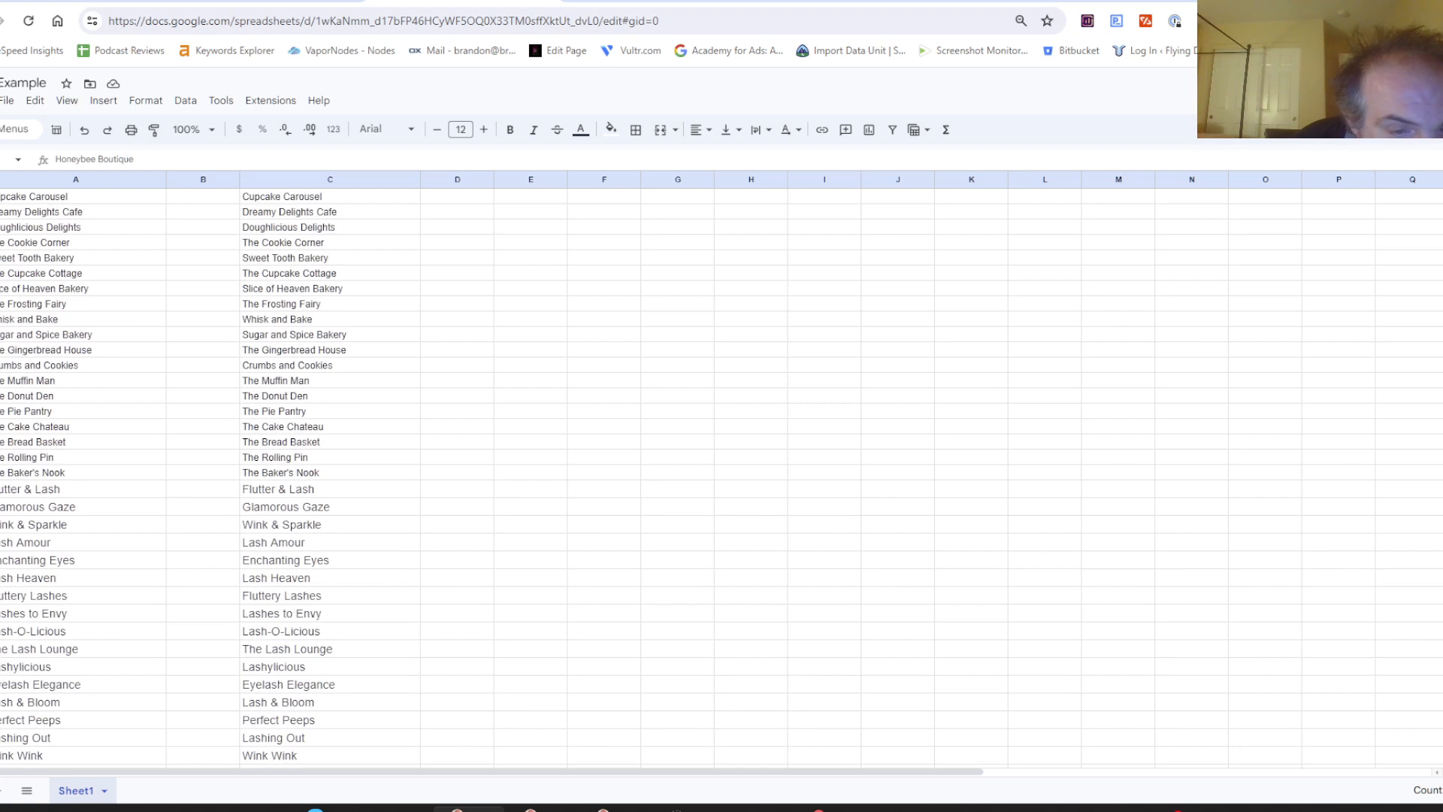
pyautogui.scroll(-8, 721, 480)
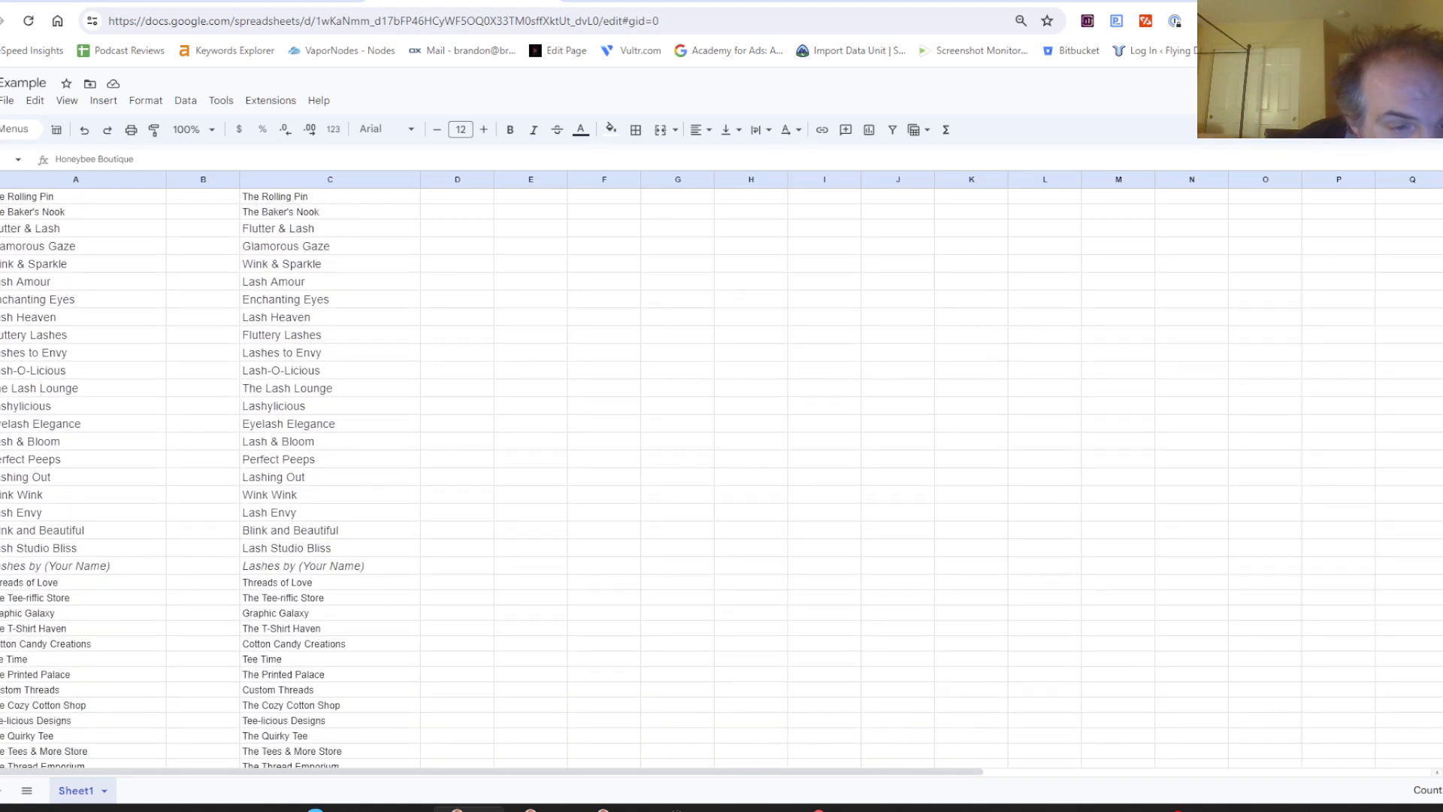
pyautogui.scroll(-3, 722, 481)
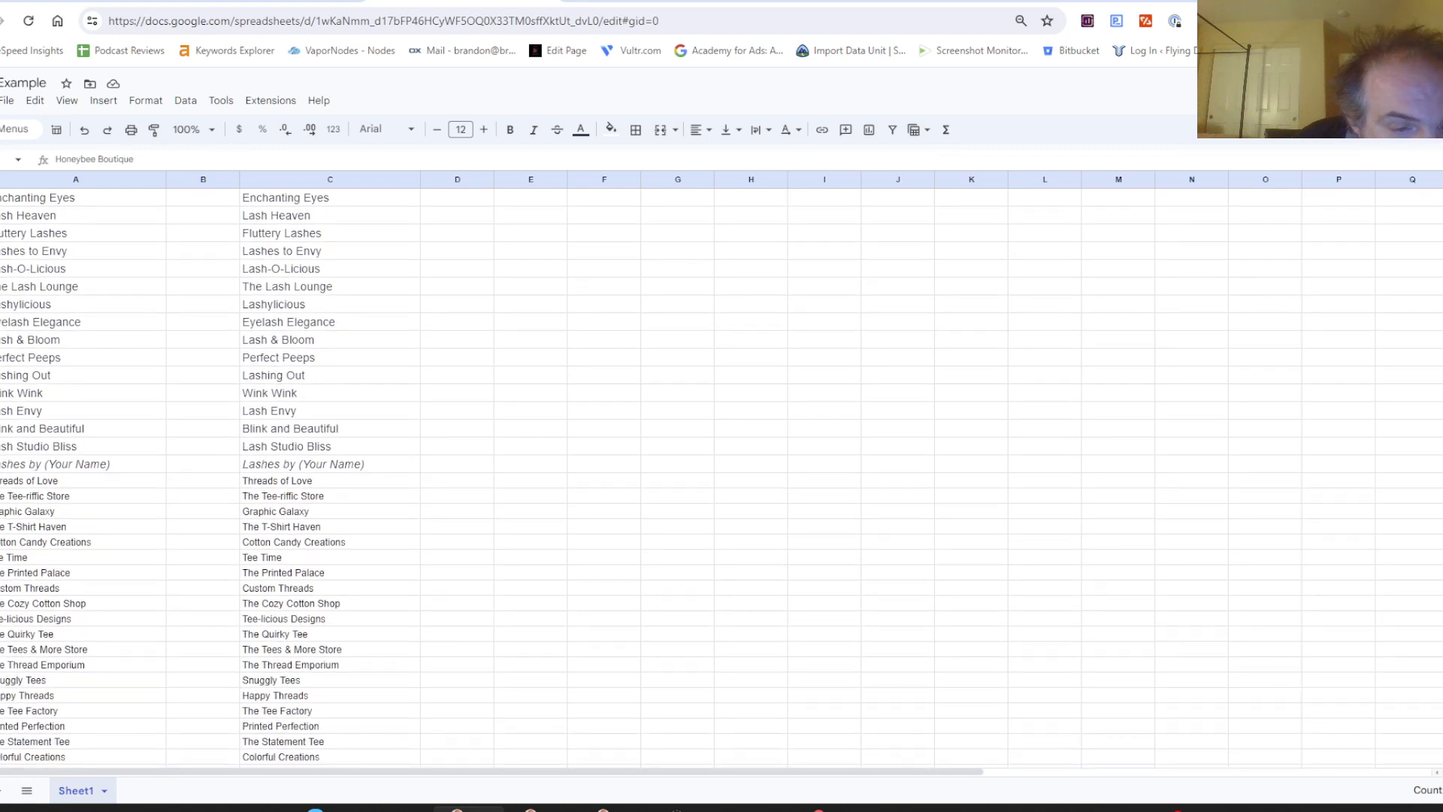
pyautogui.scroll(-3, 722, 481)
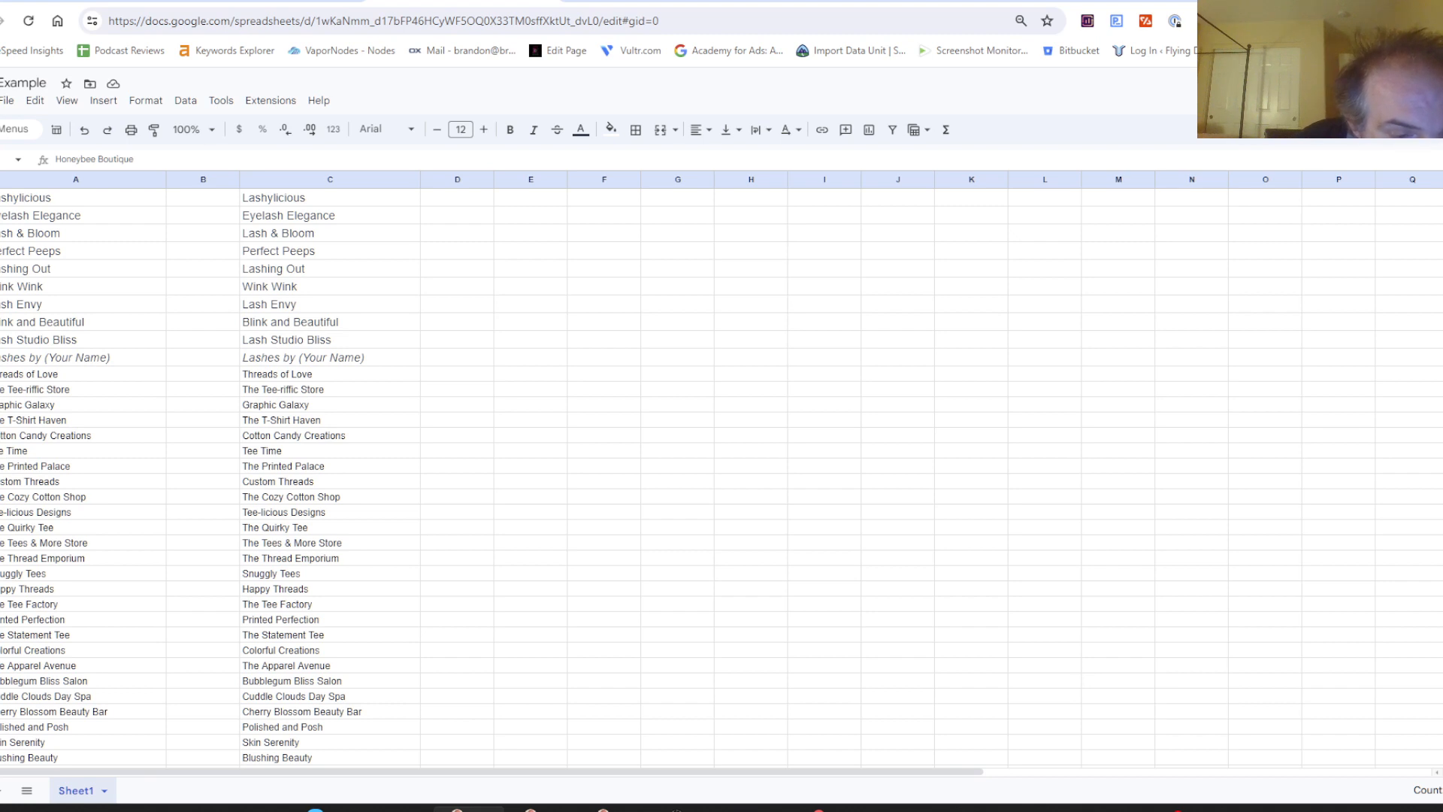
pyautogui.scroll(-2, 721, 480)
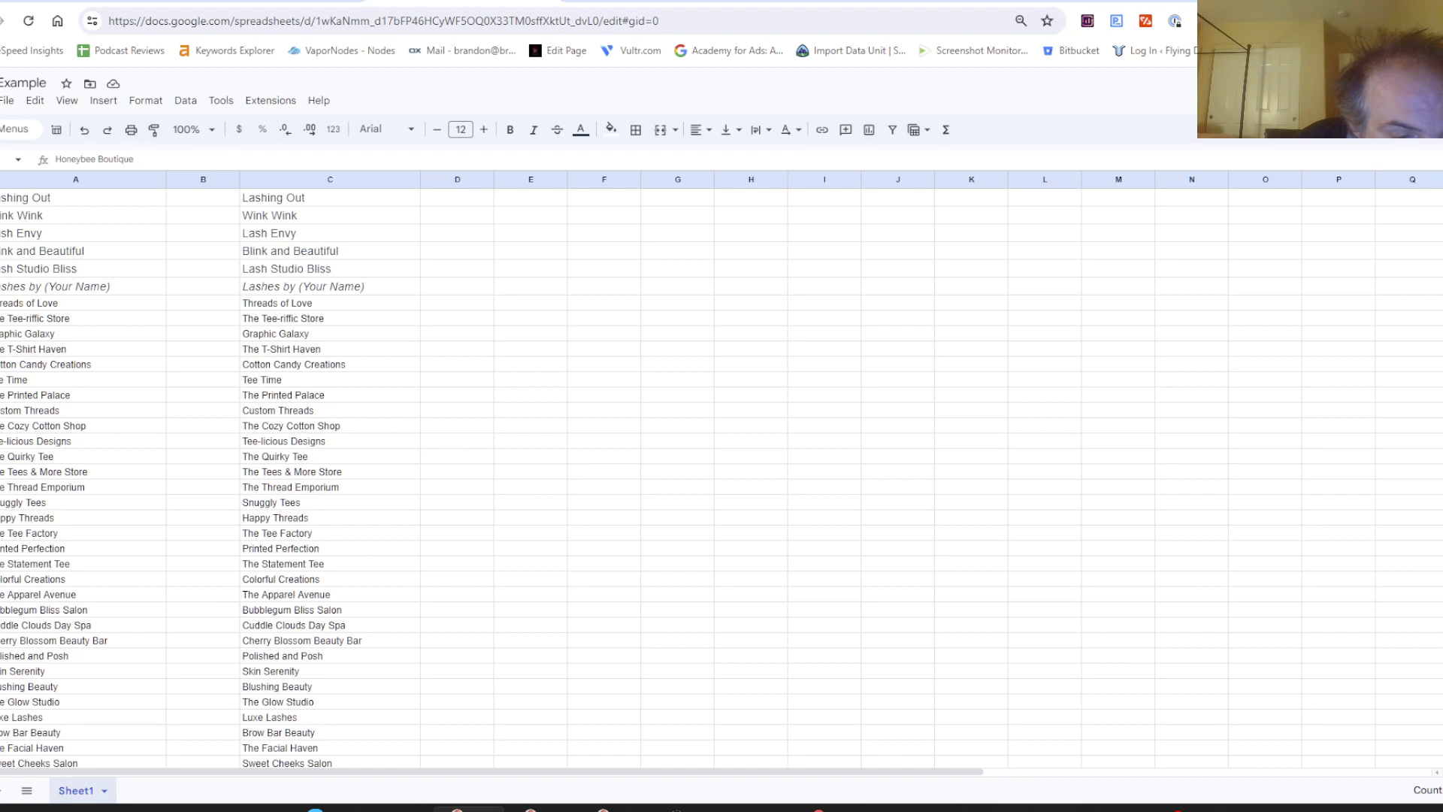
pyautogui.scroll(-6, 721, 481)
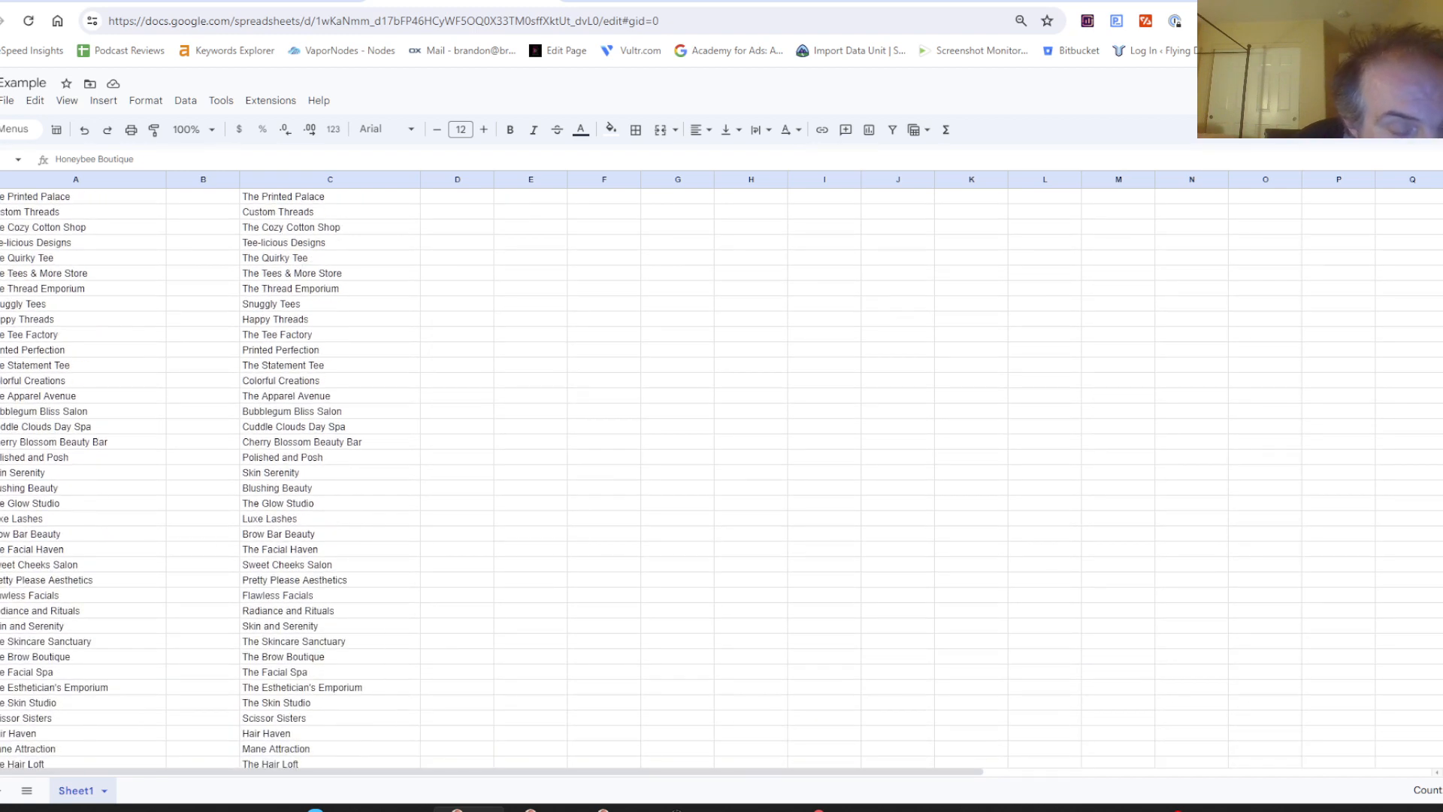
pyautogui.scroll(-6, 721, 481)
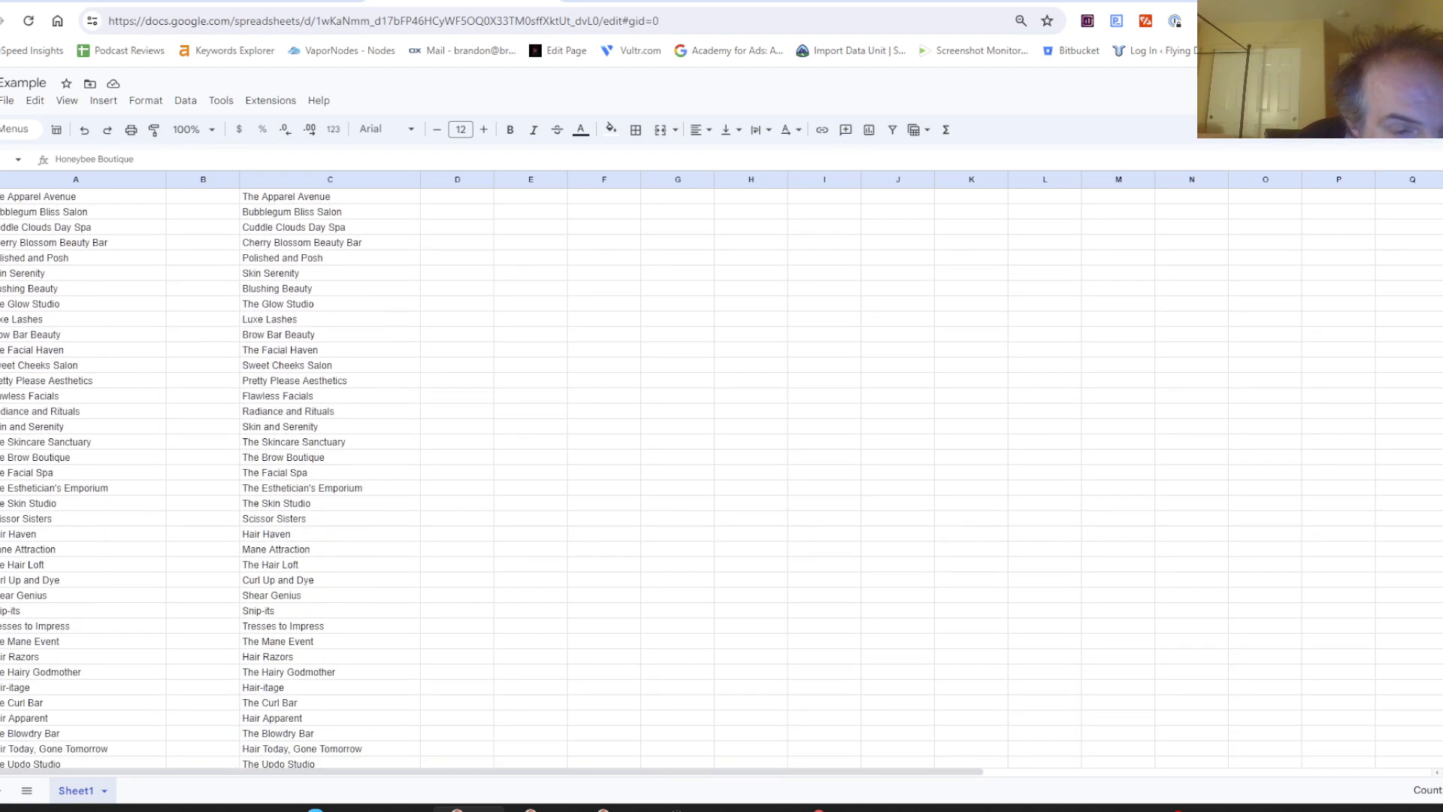
pyautogui.scroll(-6, 999, 574)
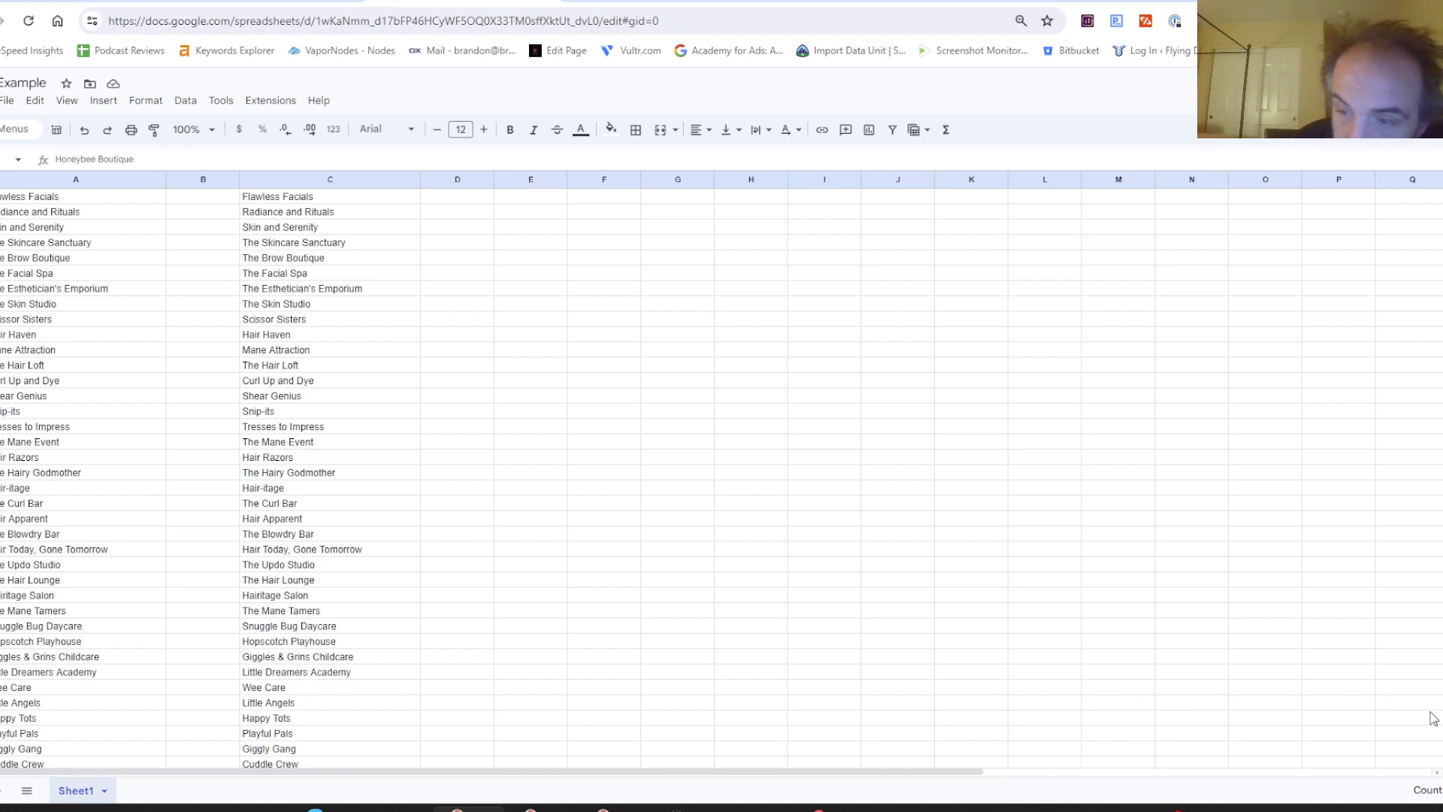
pyautogui.scroll(-5, 210, 480)
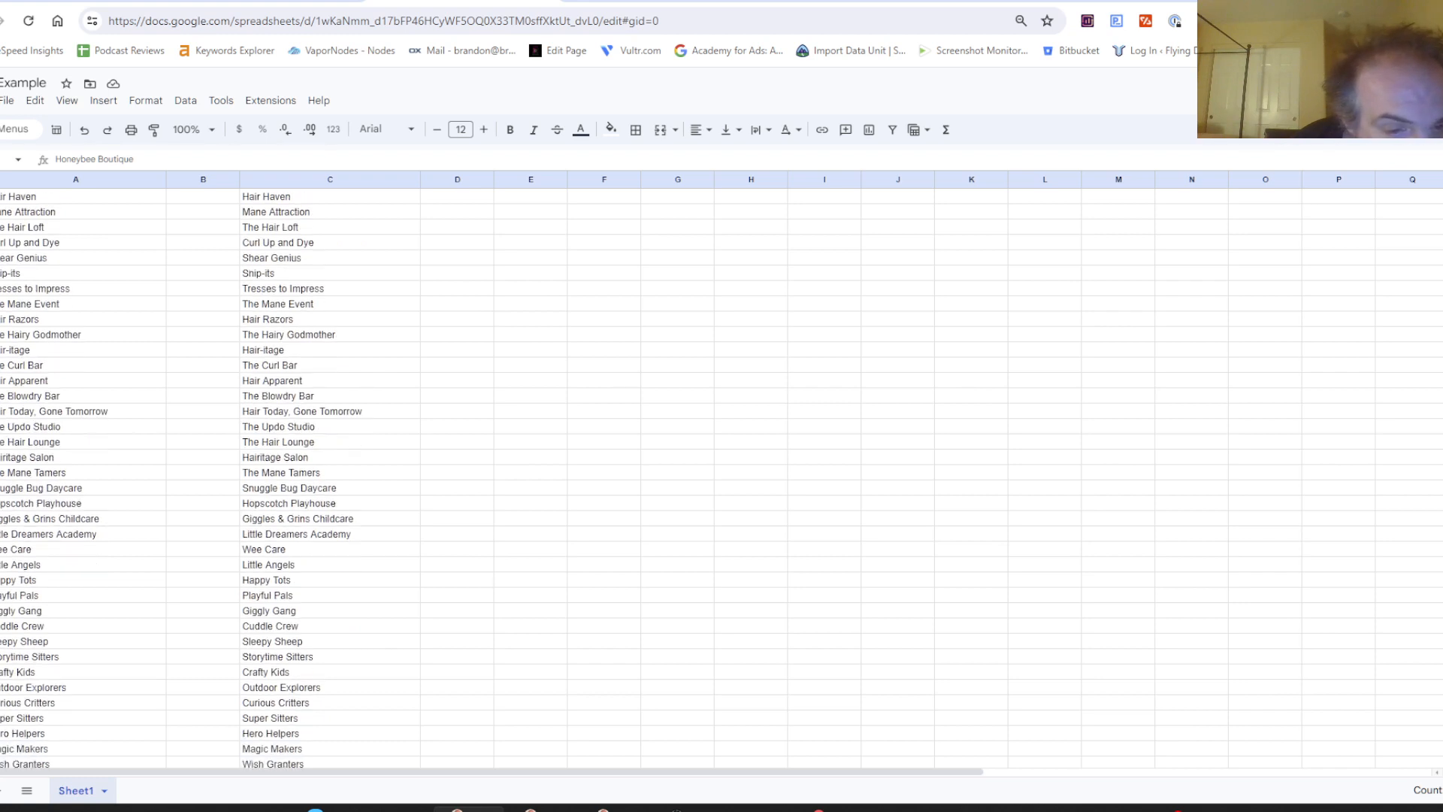
pyautogui.scroll(-3, 210, 481)
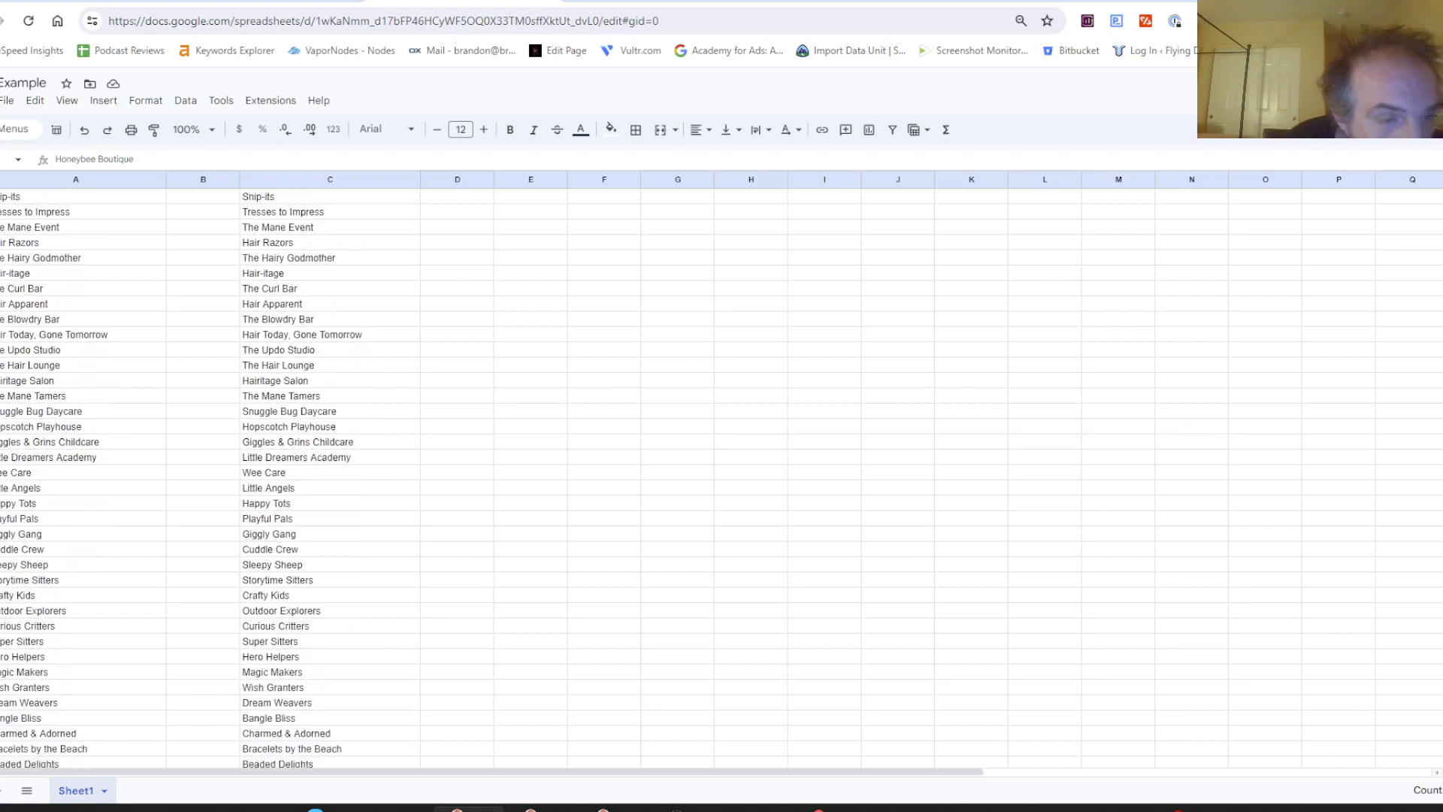
pyautogui.scroll(-3, 210, 480)
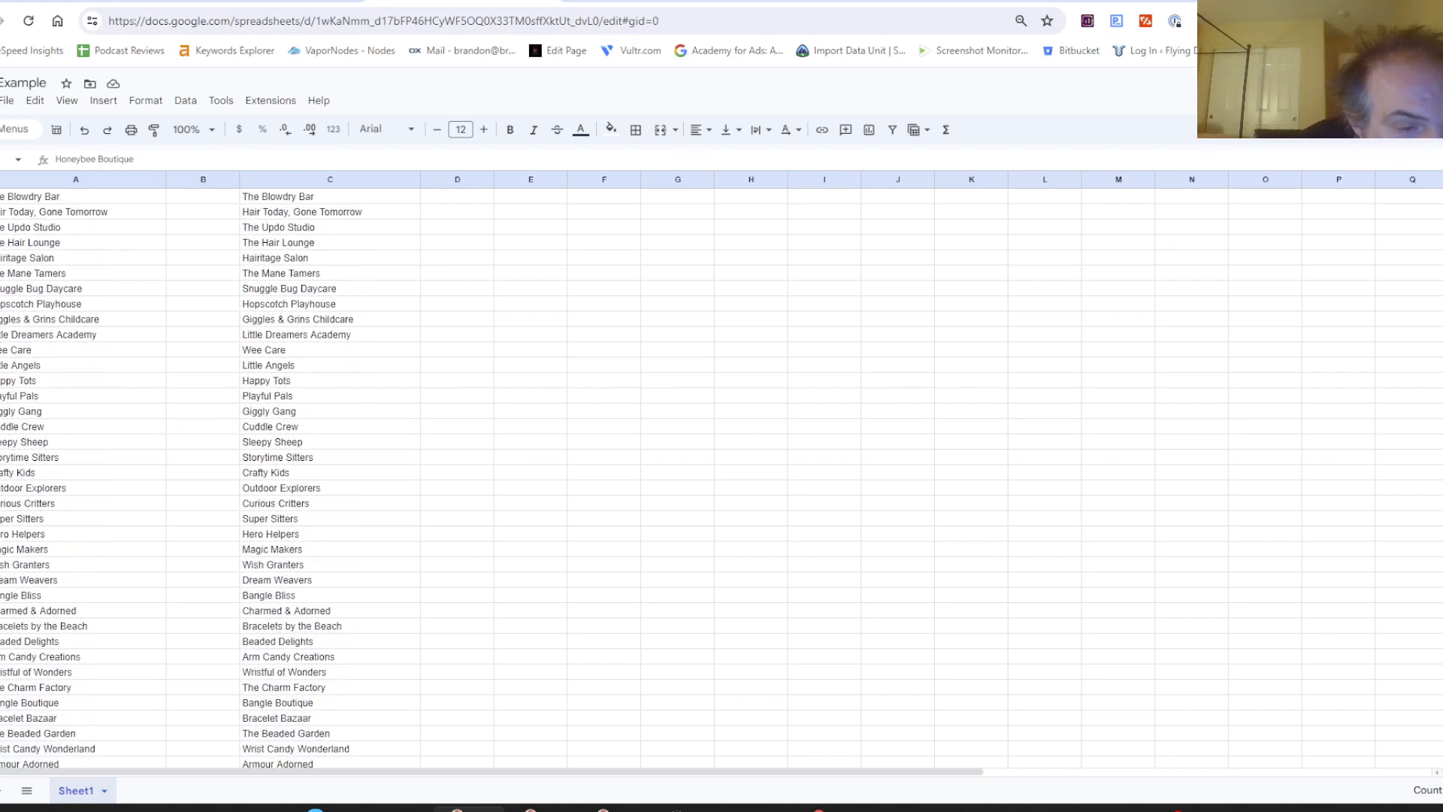
pyautogui.scroll(-2, 211, 481)
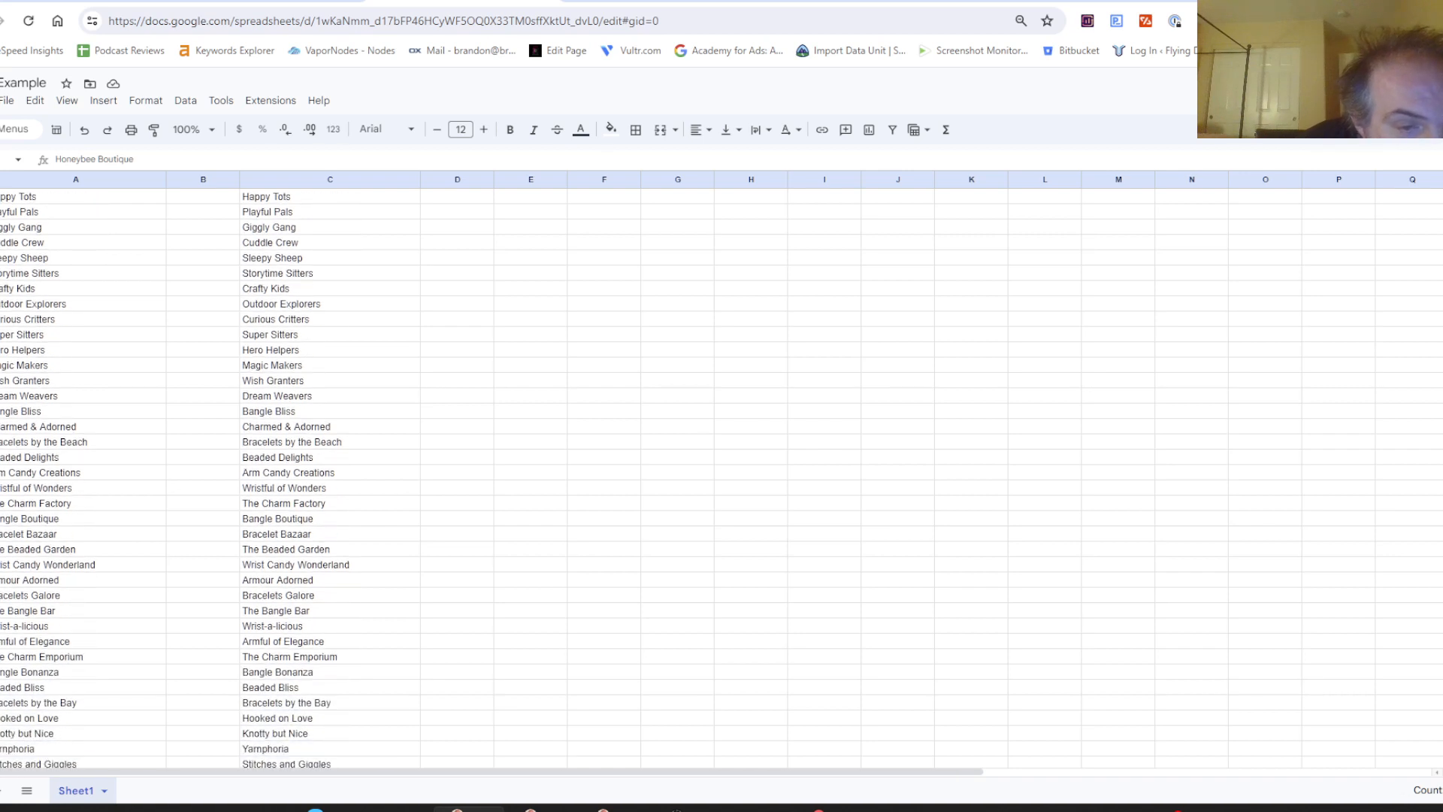
pyautogui.scroll(-6, 210, 481)
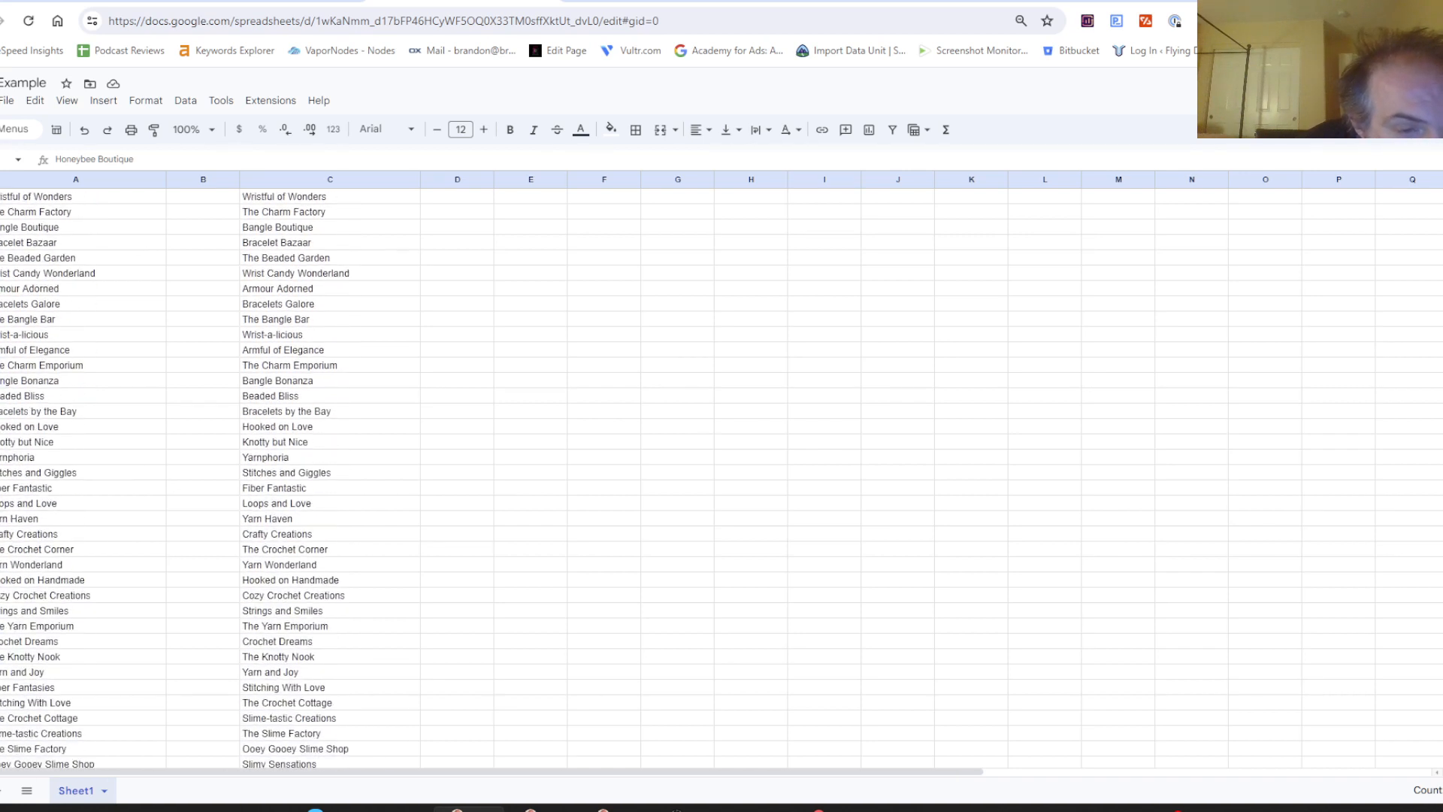
pyautogui.scroll(-4, 210, 481)
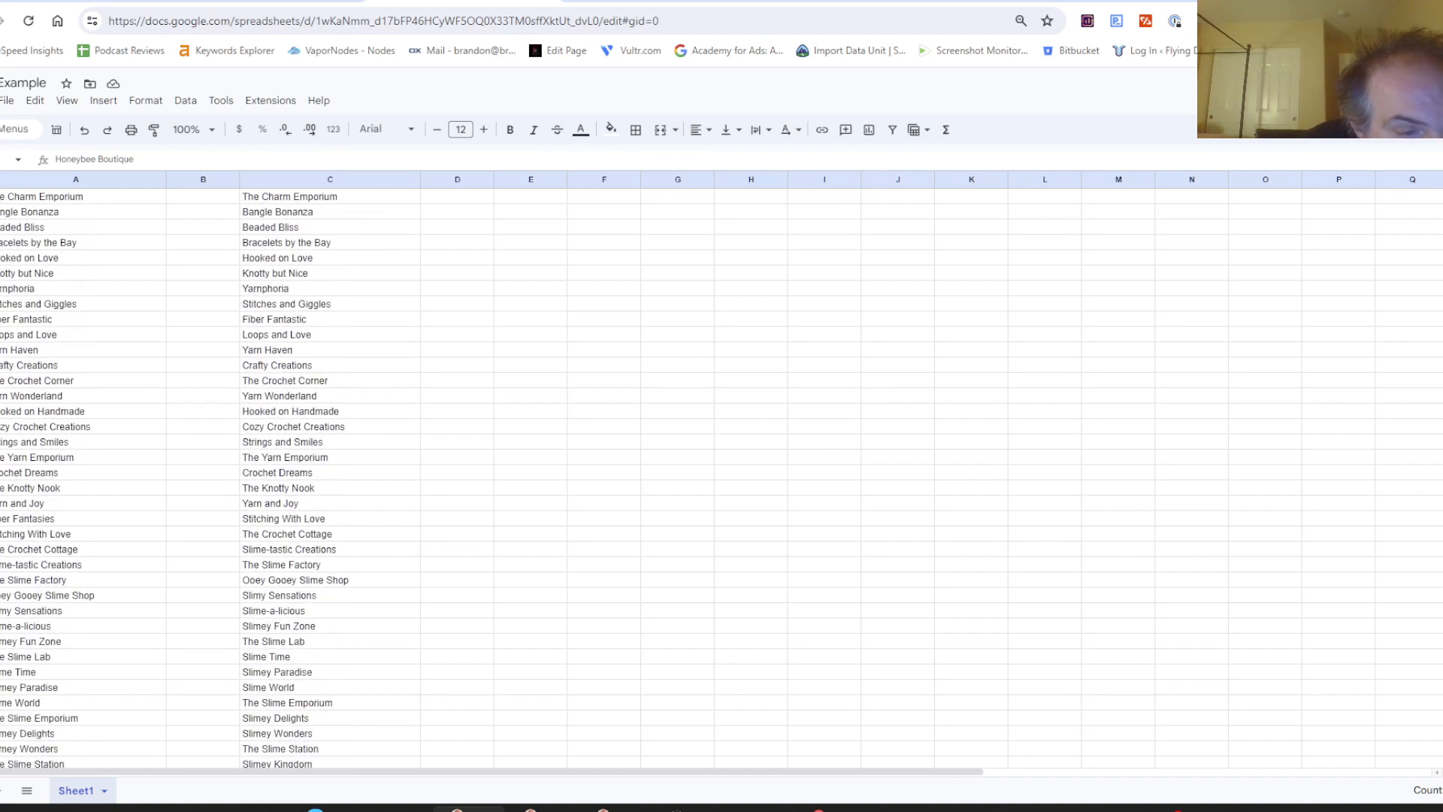
pyautogui.click(258, 505)
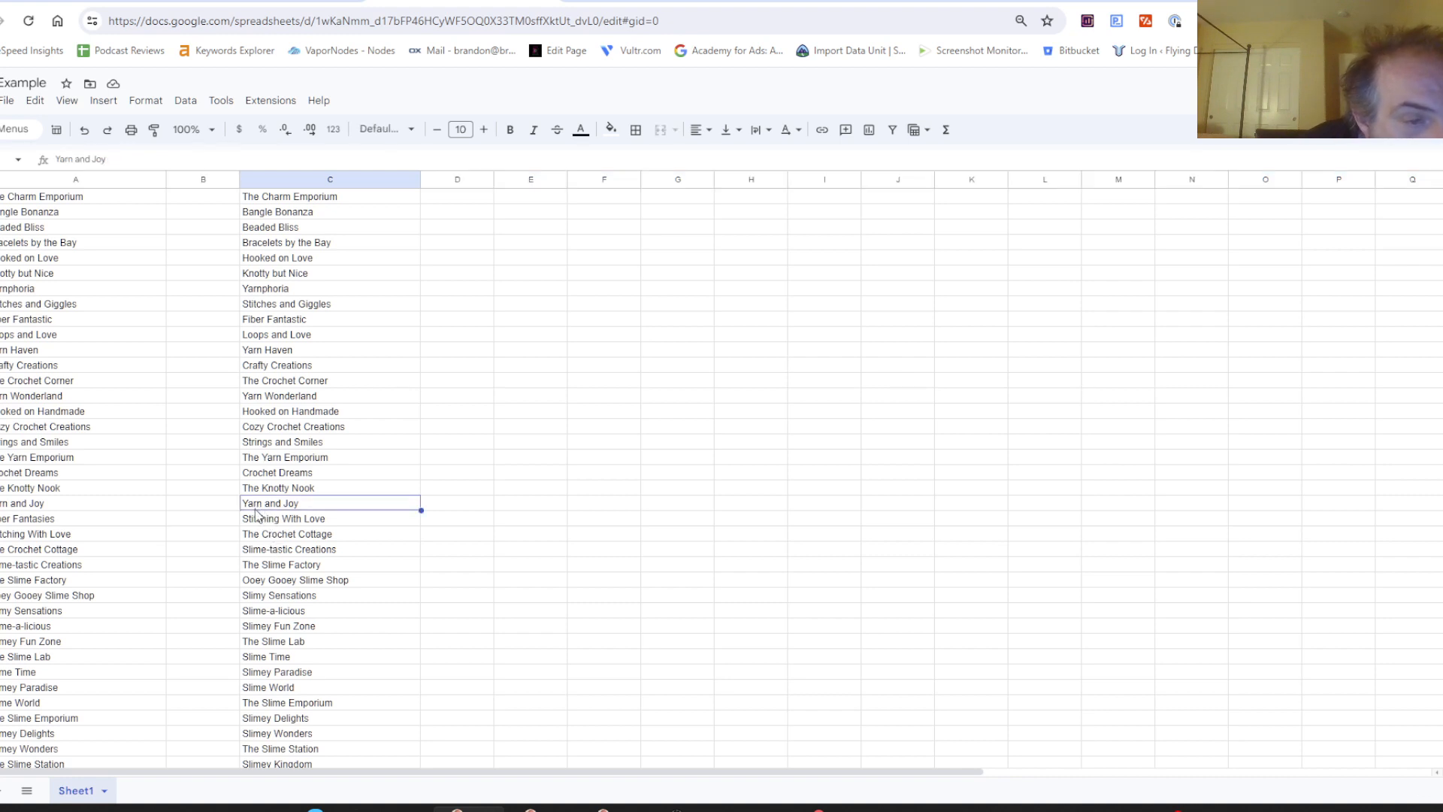
pyautogui.click(39, 520)
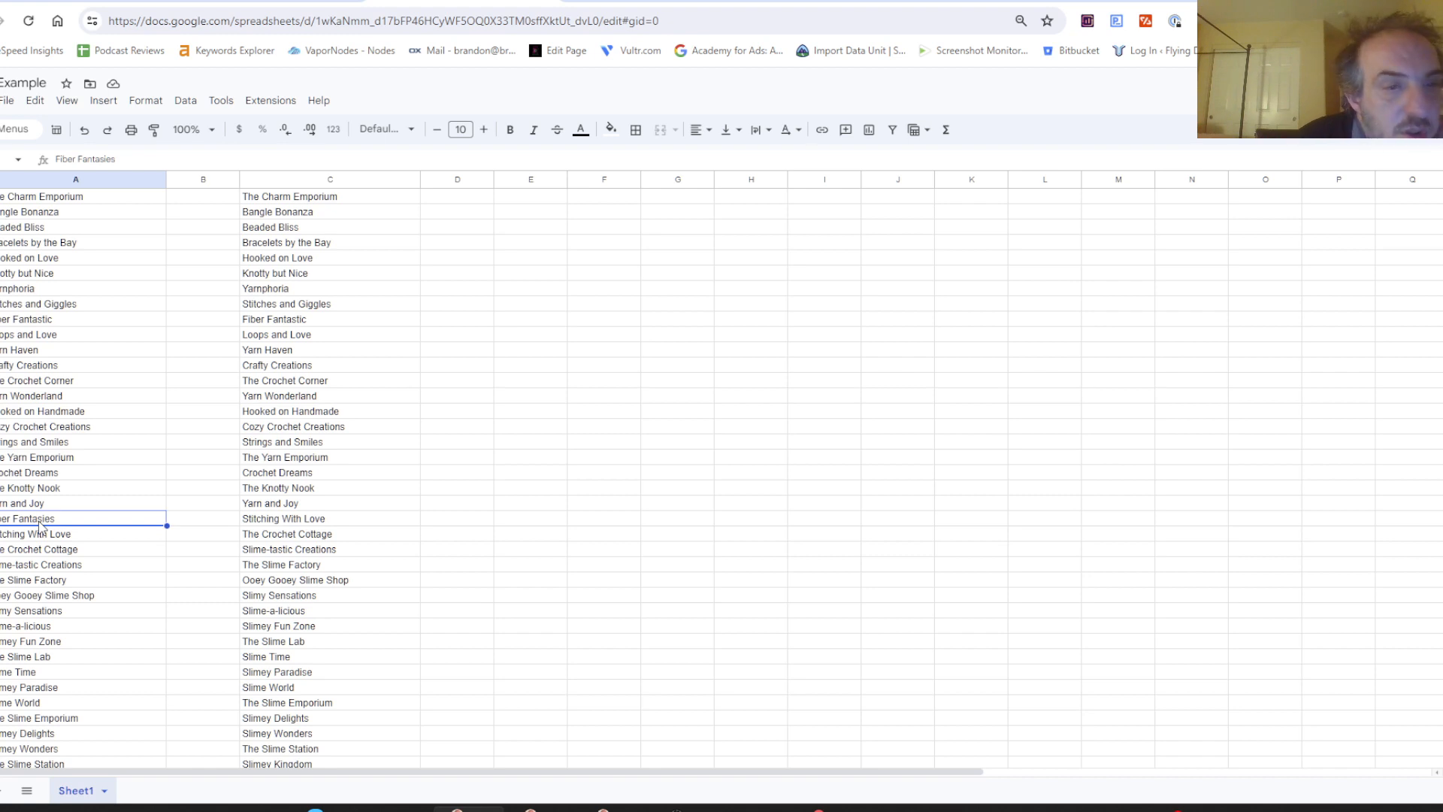
# Step: Switch to the Cute business names document and search for "fiber", advancing to the match in item 18 of the crochet list
pyautogui.click(343, 5)
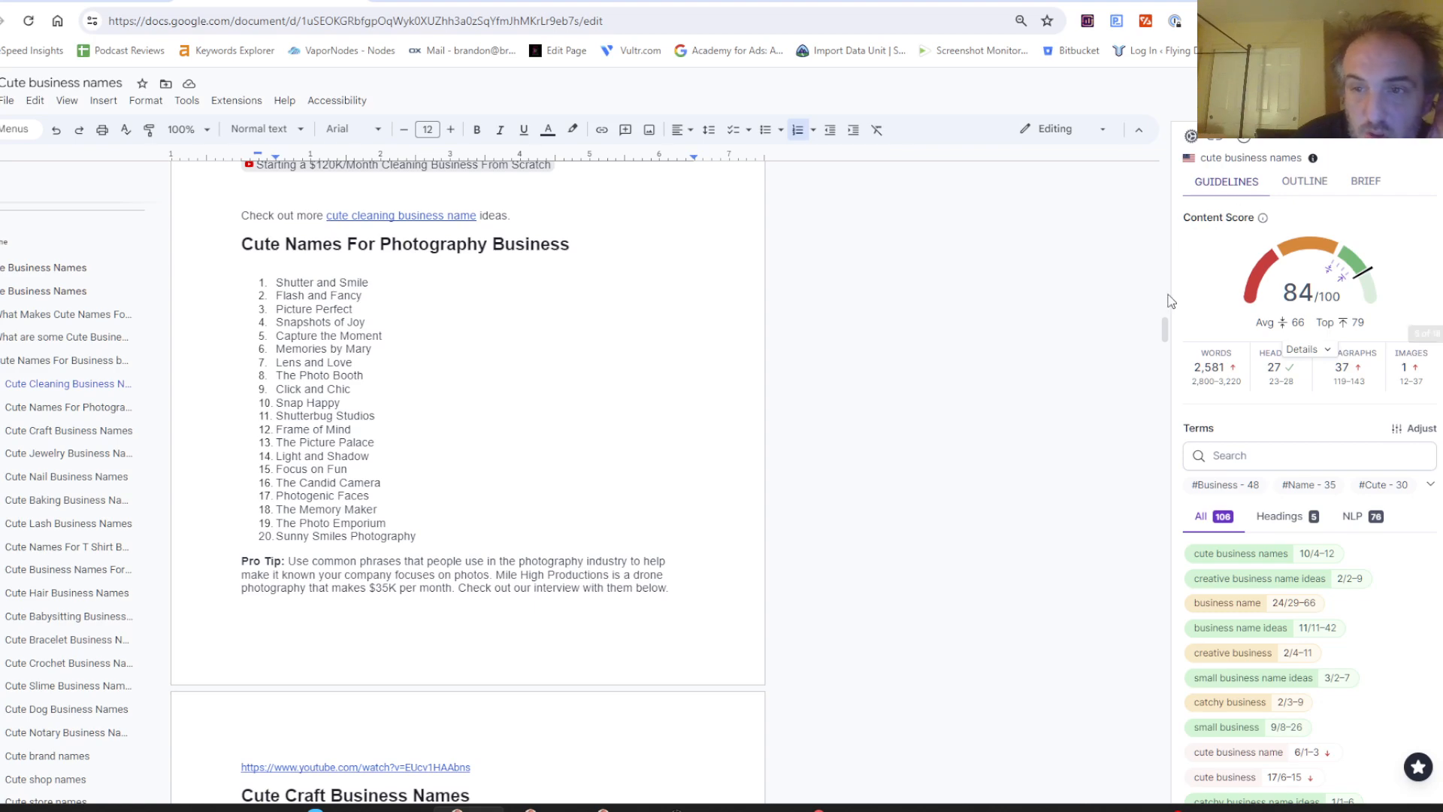
pyautogui.moveTo(1165, 332); pyautogui.dragTo(1183, 396)
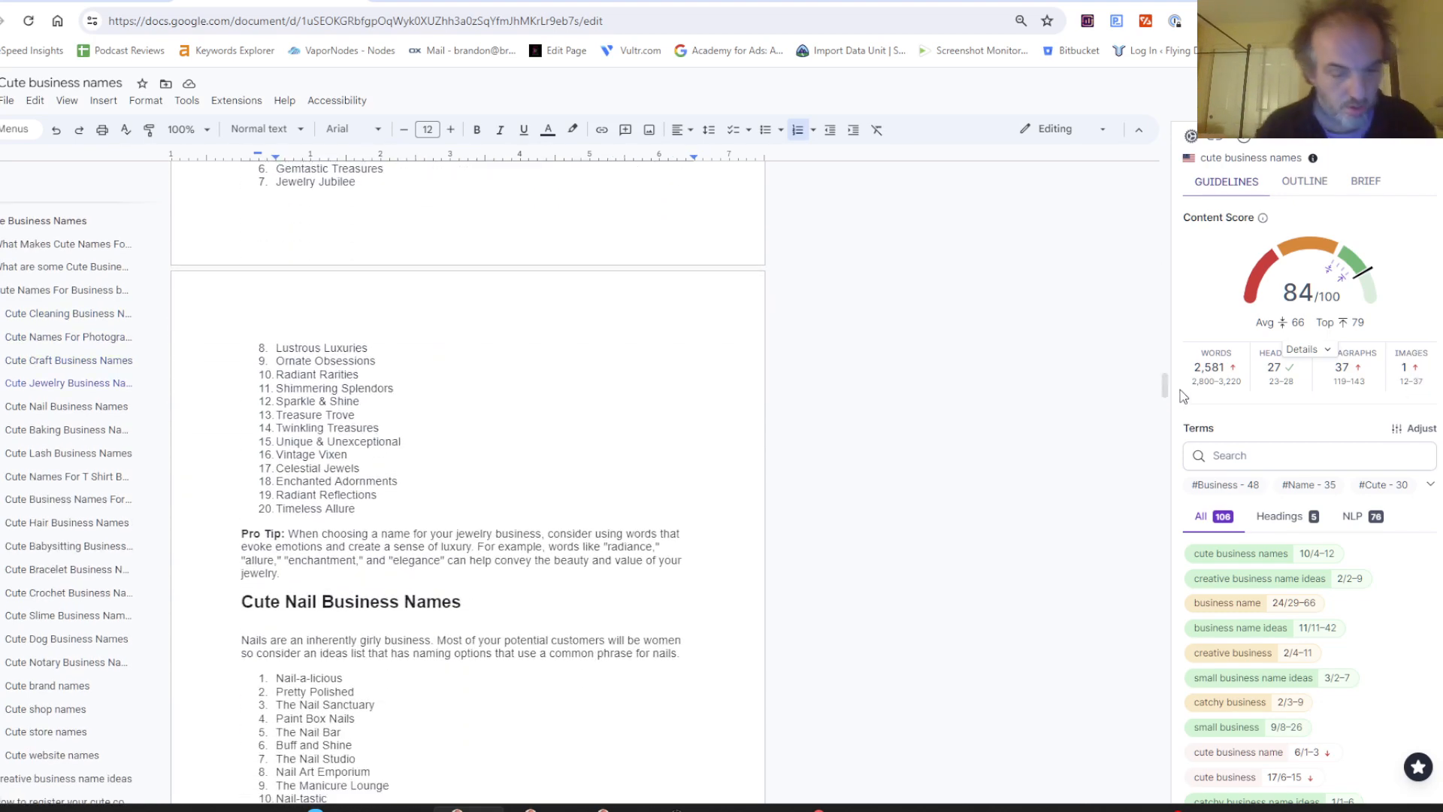
pyautogui.hotkey('ctrl', 'f')
pyautogui.write('fiber')
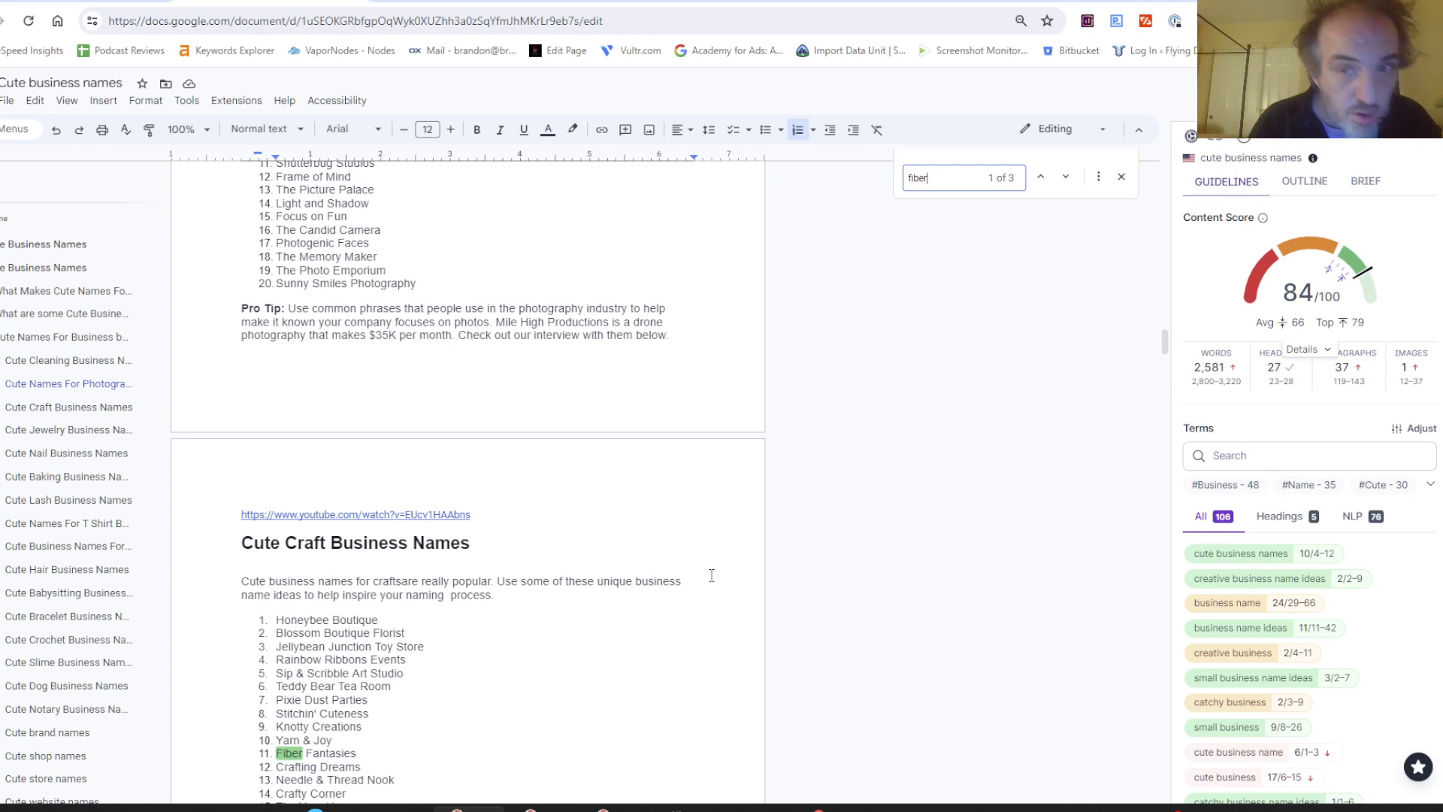
pyautogui.click(1065, 178)
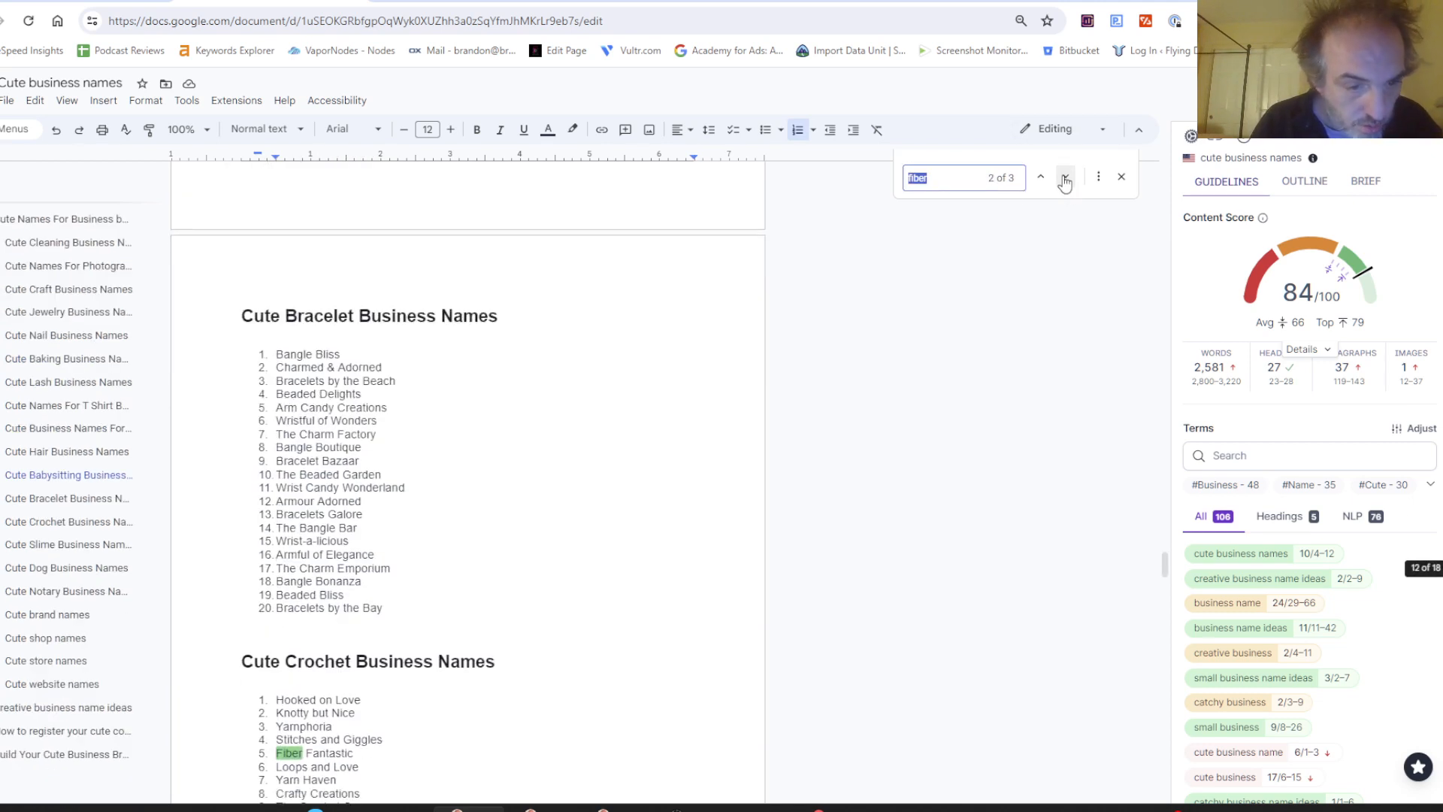
pyautogui.click(1064, 177)
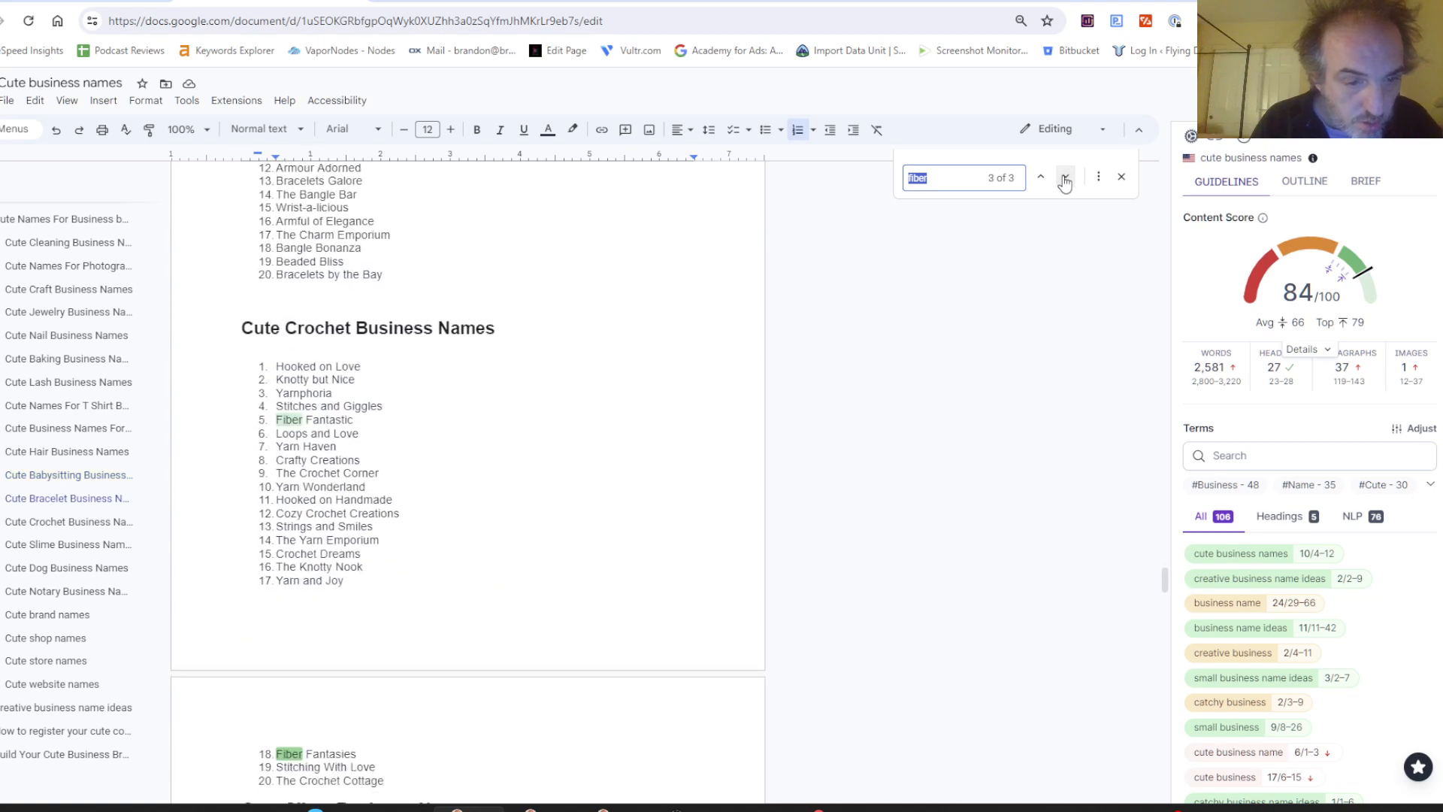
# Step: Delete the Fiber Fantasies item from the list under "Cute Crochet Business Names"
pyautogui.click(272, 751)
pyautogui.moveTo(276, 753); pyautogui.dragTo(367, 753)
pyautogui.press('Delete')
pyautogui.press('Delete')
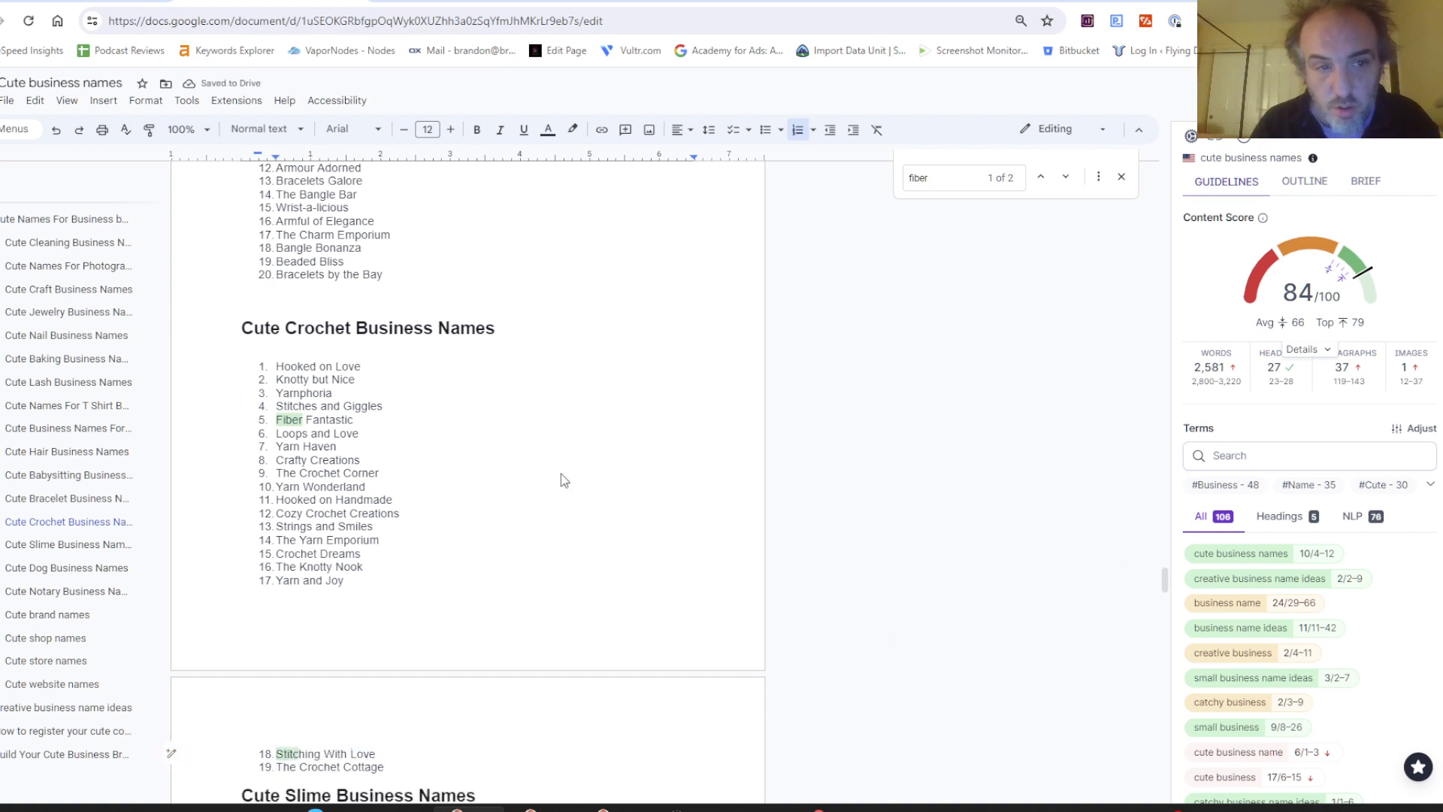
# Step: Add the number 19 to the start of the "Cute Crochet Business Names" heading
pyautogui.click(238, 304)
pyautogui.click(230, 329)
pyautogui.write('19')
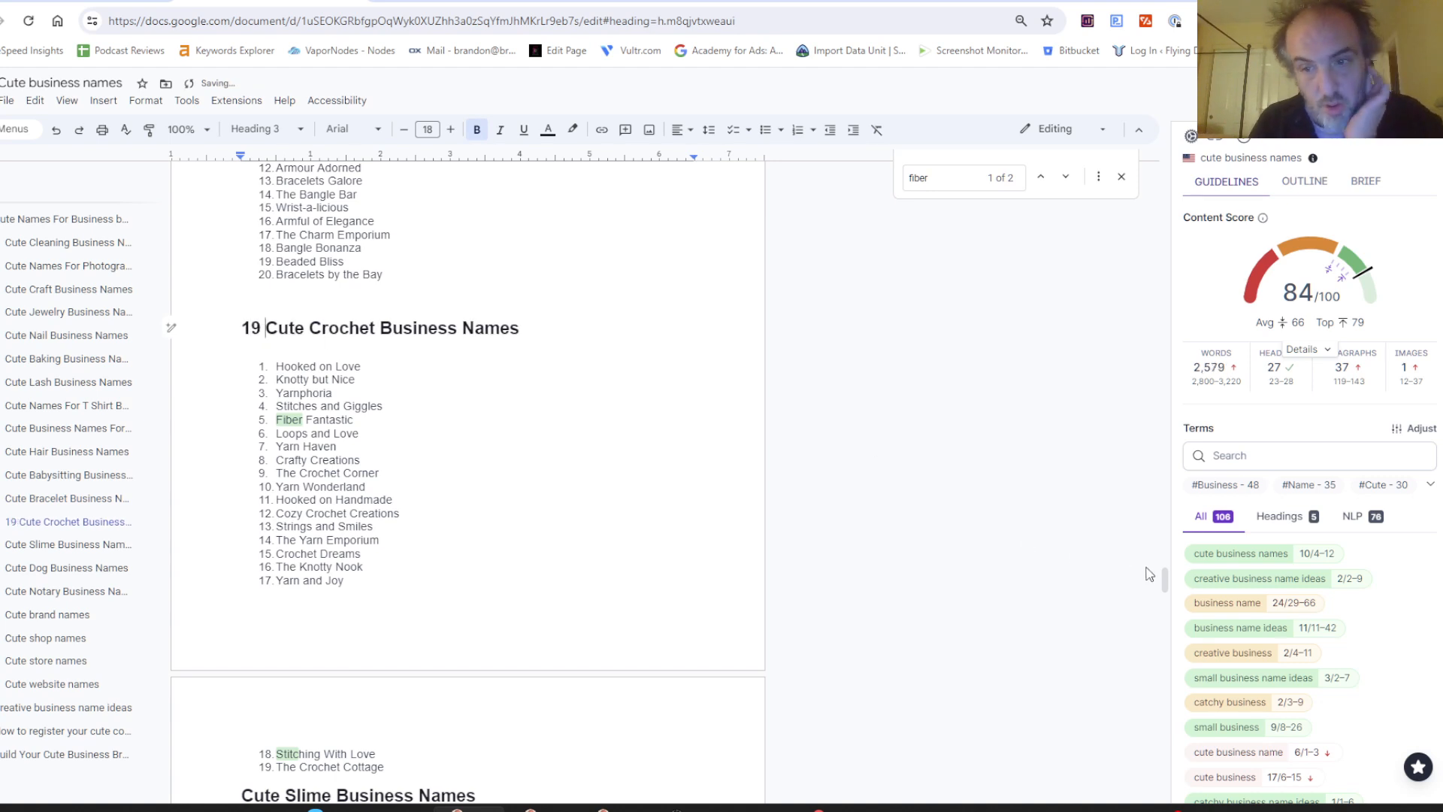
# Step: Find the "Cute Slime Business Names" list in the document and select its first name, Slime-tastic Creations, in column C of the Example spreadsheet
pyautogui.moveTo(1165, 580); pyautogui.dragTo(1176, 606)
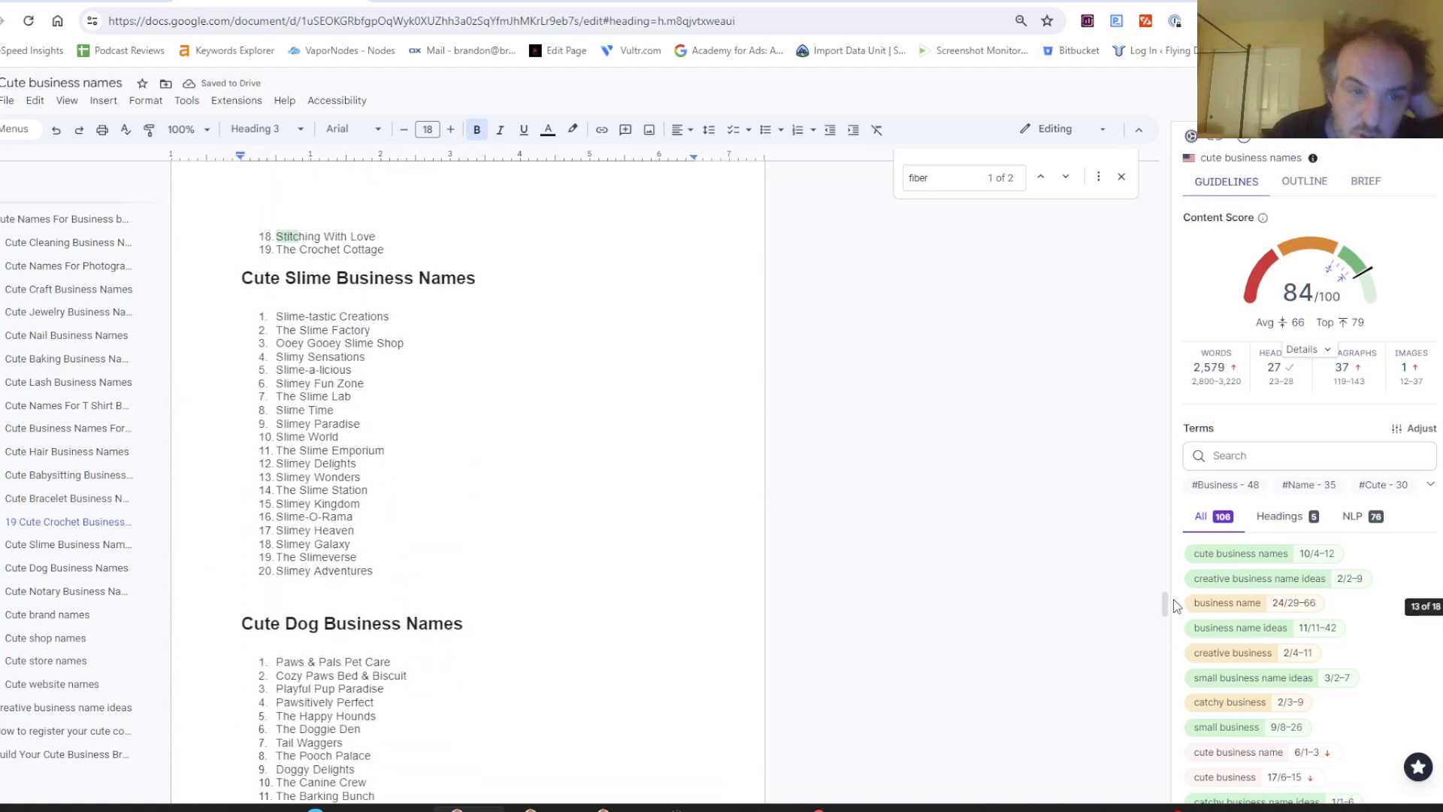
pyautogui.click(273, 316)
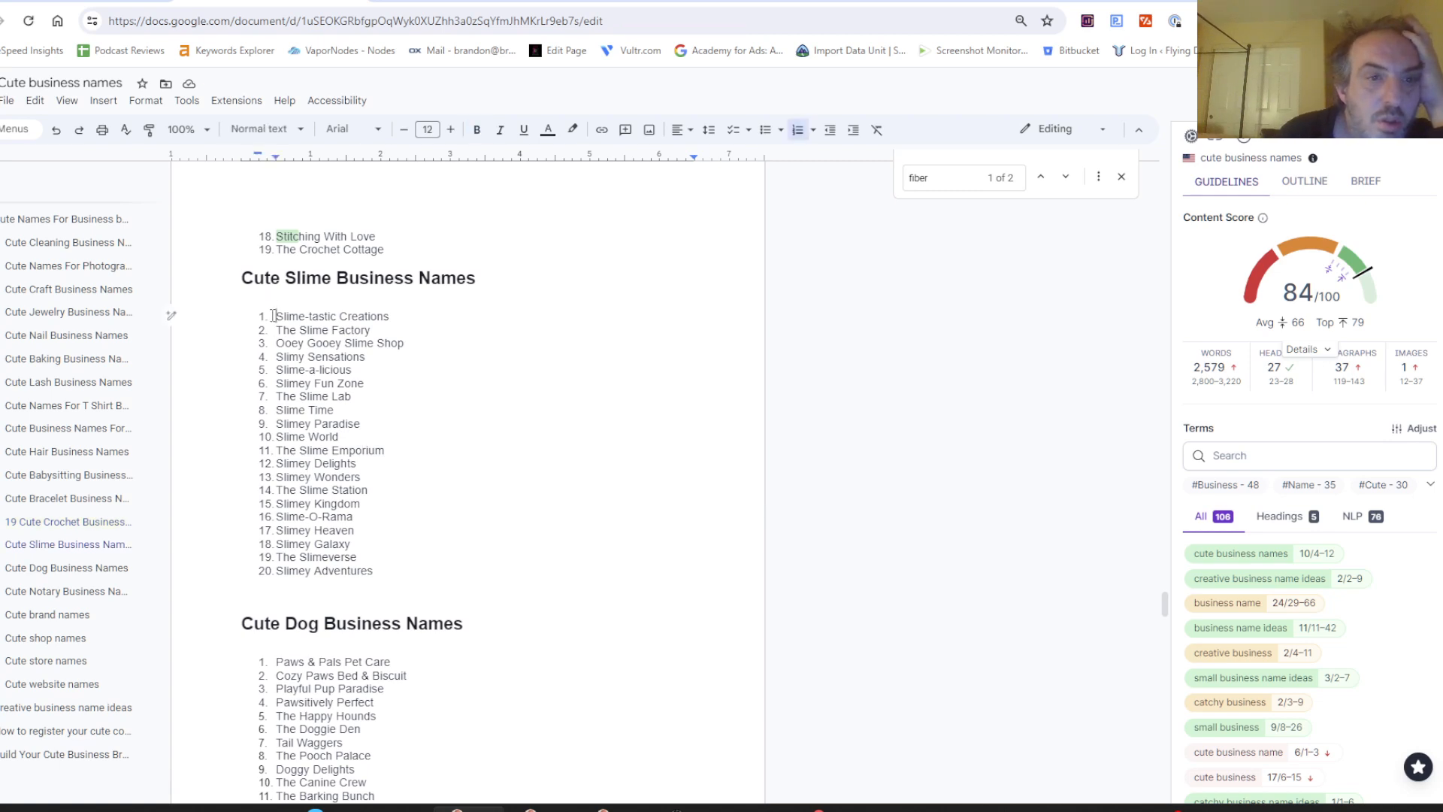
pyautogui.click(445, 4)
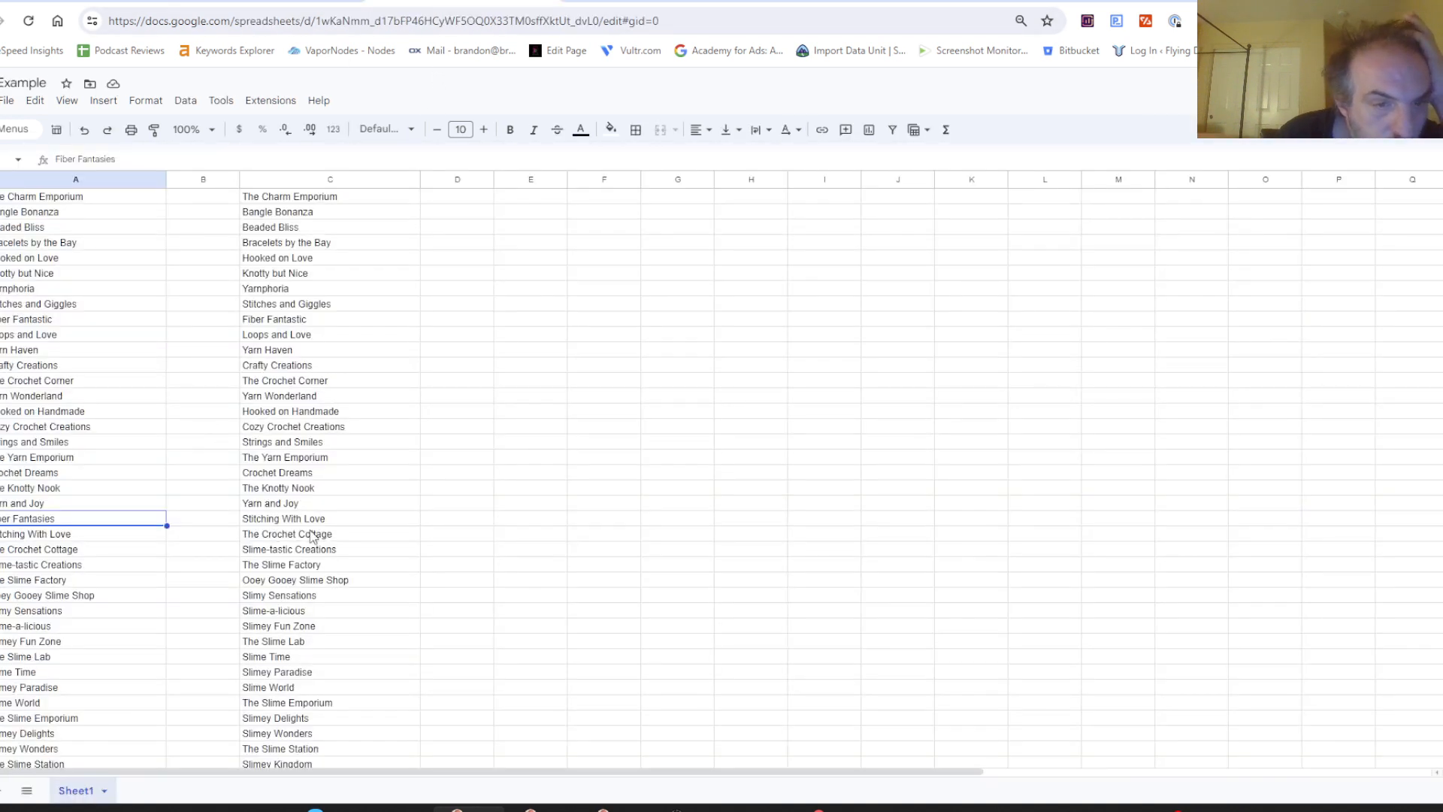
pyautogui.click(278, 554)
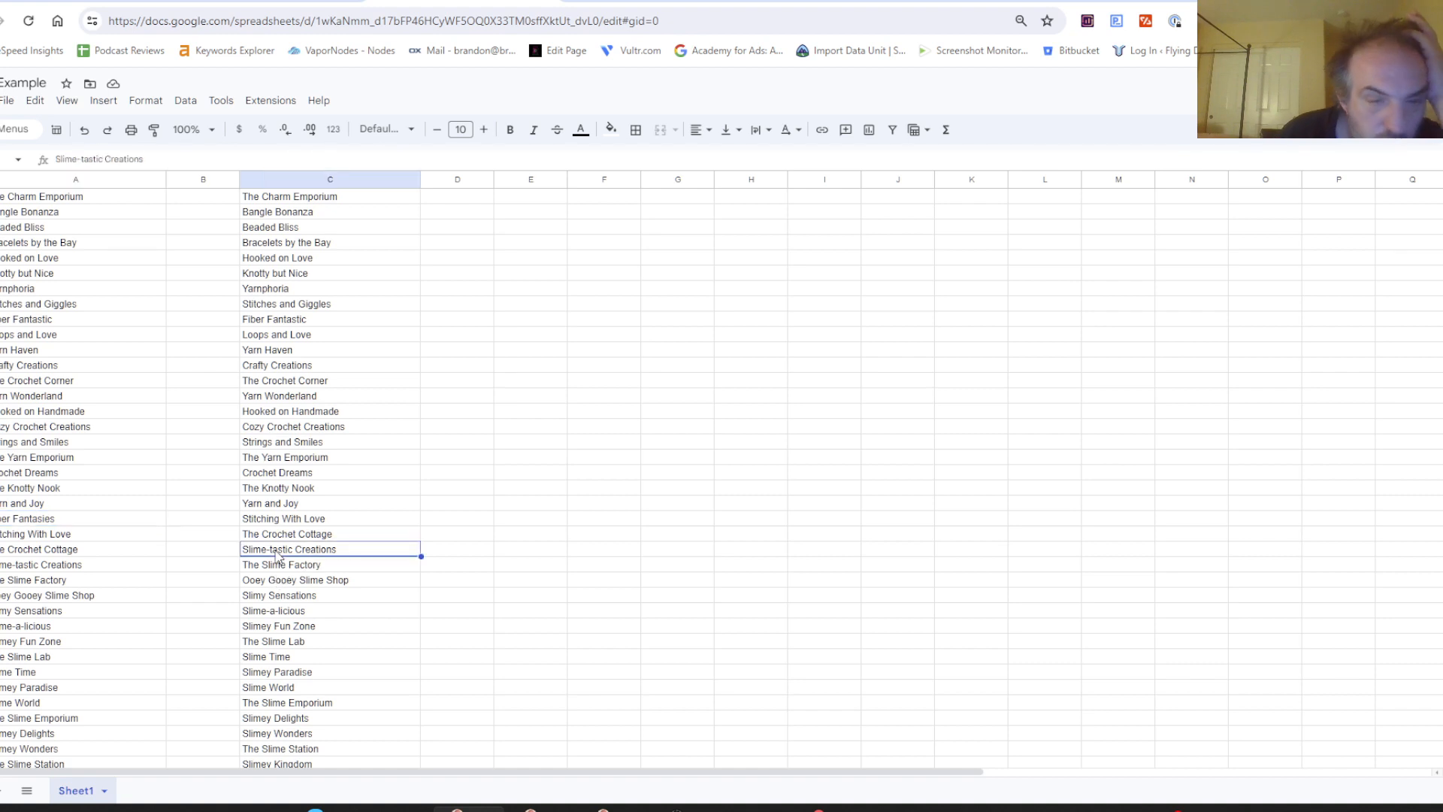
# Step: Compare columns A and C through the slime business names, from Slime-tastic Creations down to Slimey Adventures
pyautogui.press('Down')
pyautogui.press('Down')
pyautogui.press('Down')
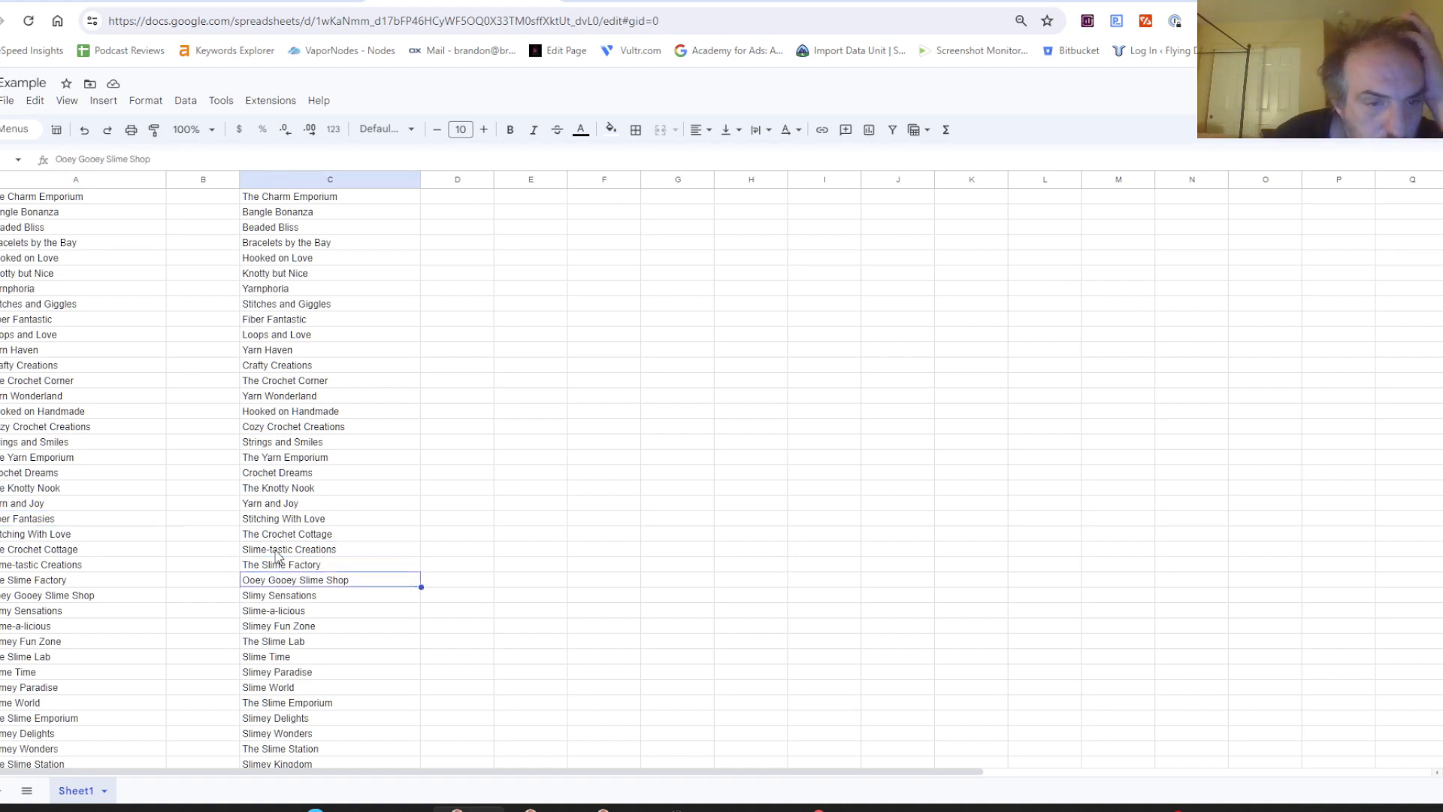
pyautogui.press('Down')
pyautogui.press('Down')
pyautogui.press('Down')
pyautogui.press('Down')
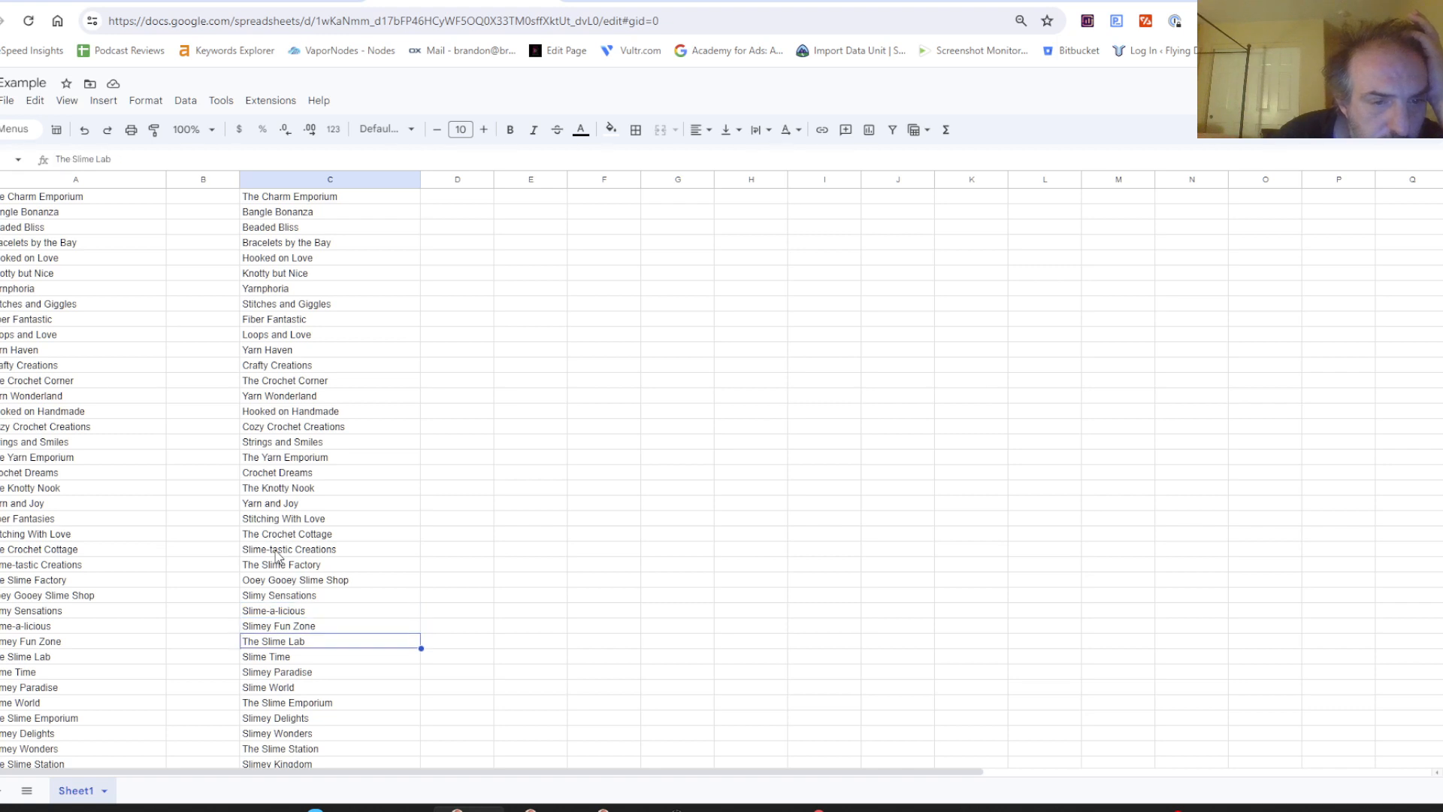
pyautogui.press('Down')
pyautogui.press('Down')
pyautogui.press('Down')
pyautogui.press('Down')
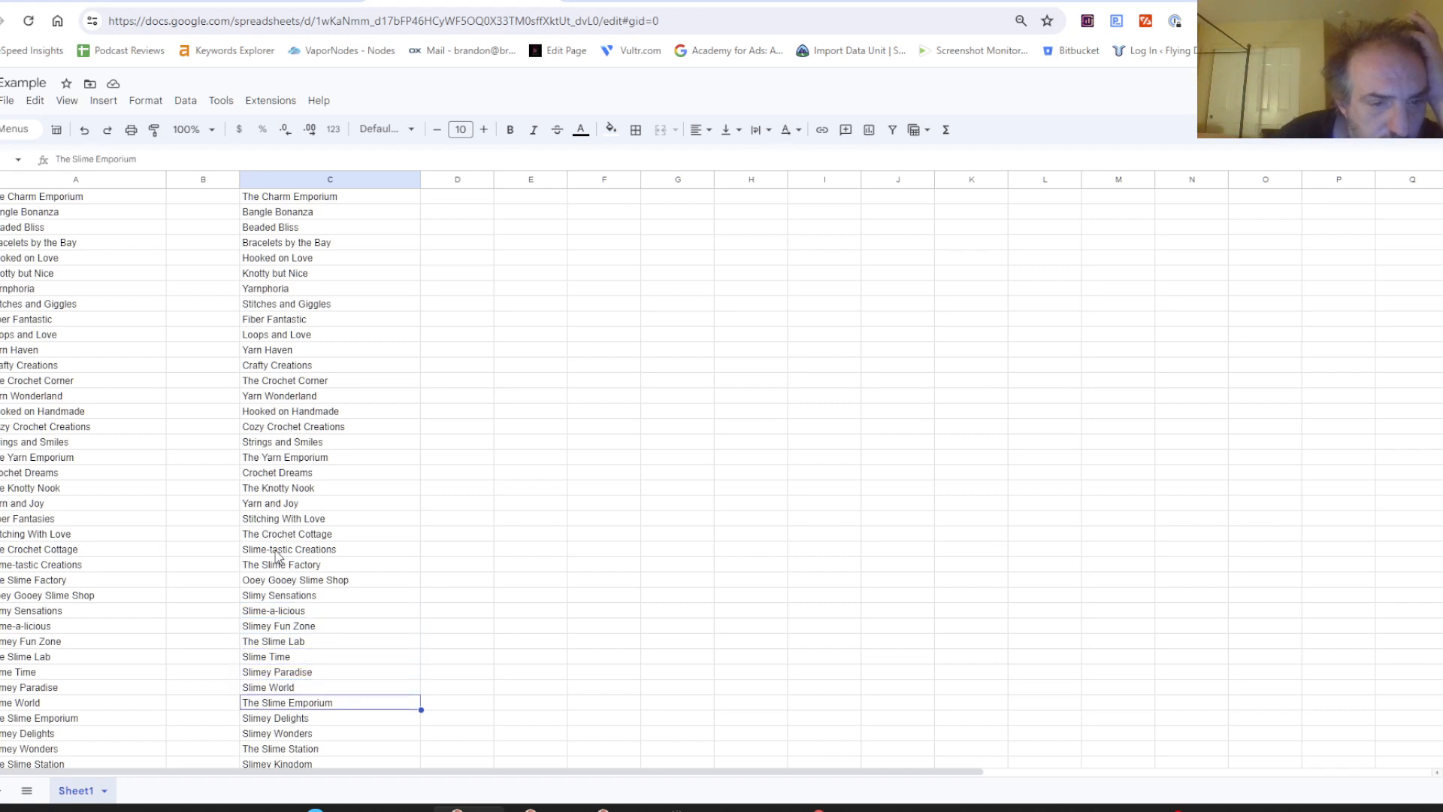
pyautogui.press('Down')
pyautogui.press('Down')
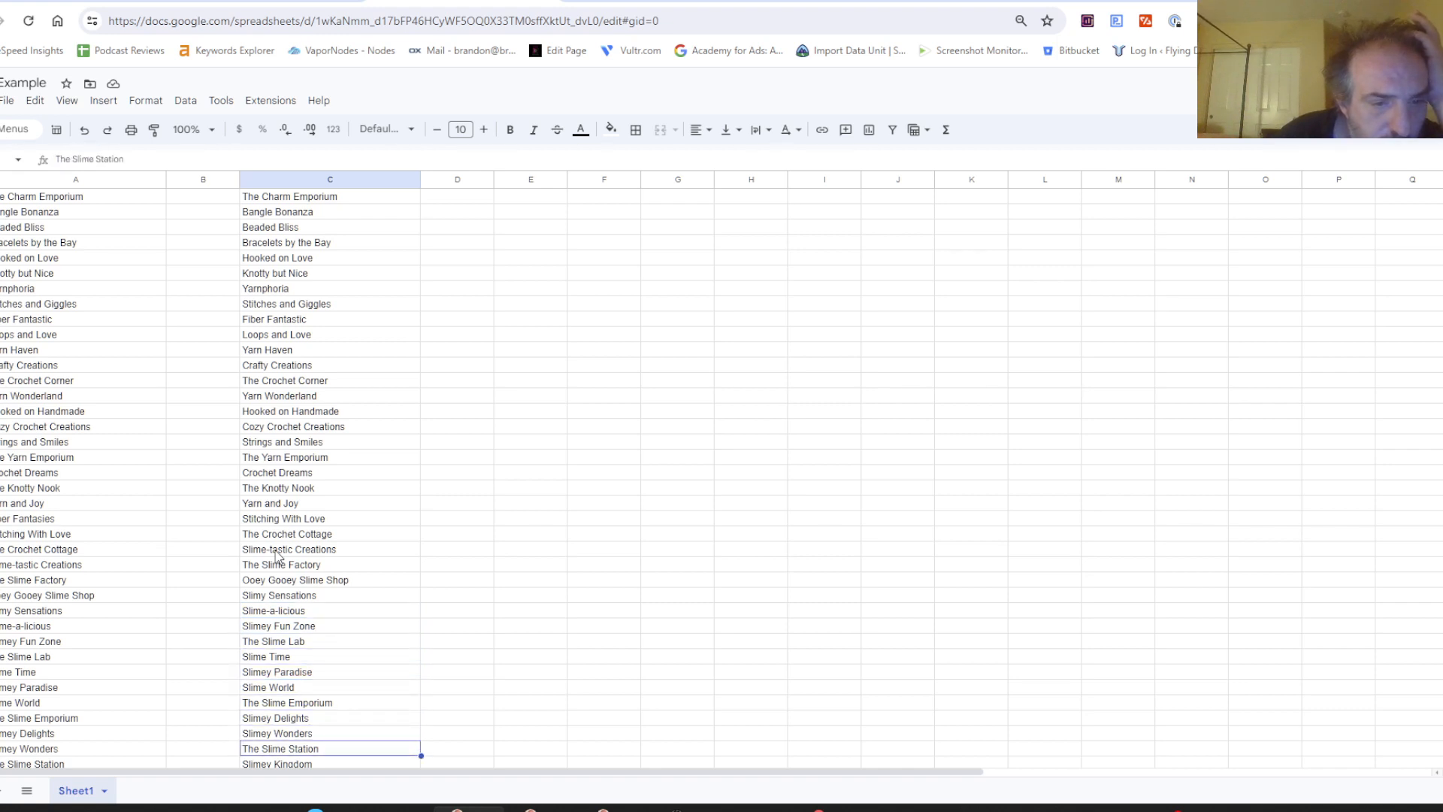
pyautogui.press('Down')
pyautogui.press('Down')
pyautogui.press('Down')
pyautogui.press('Down')
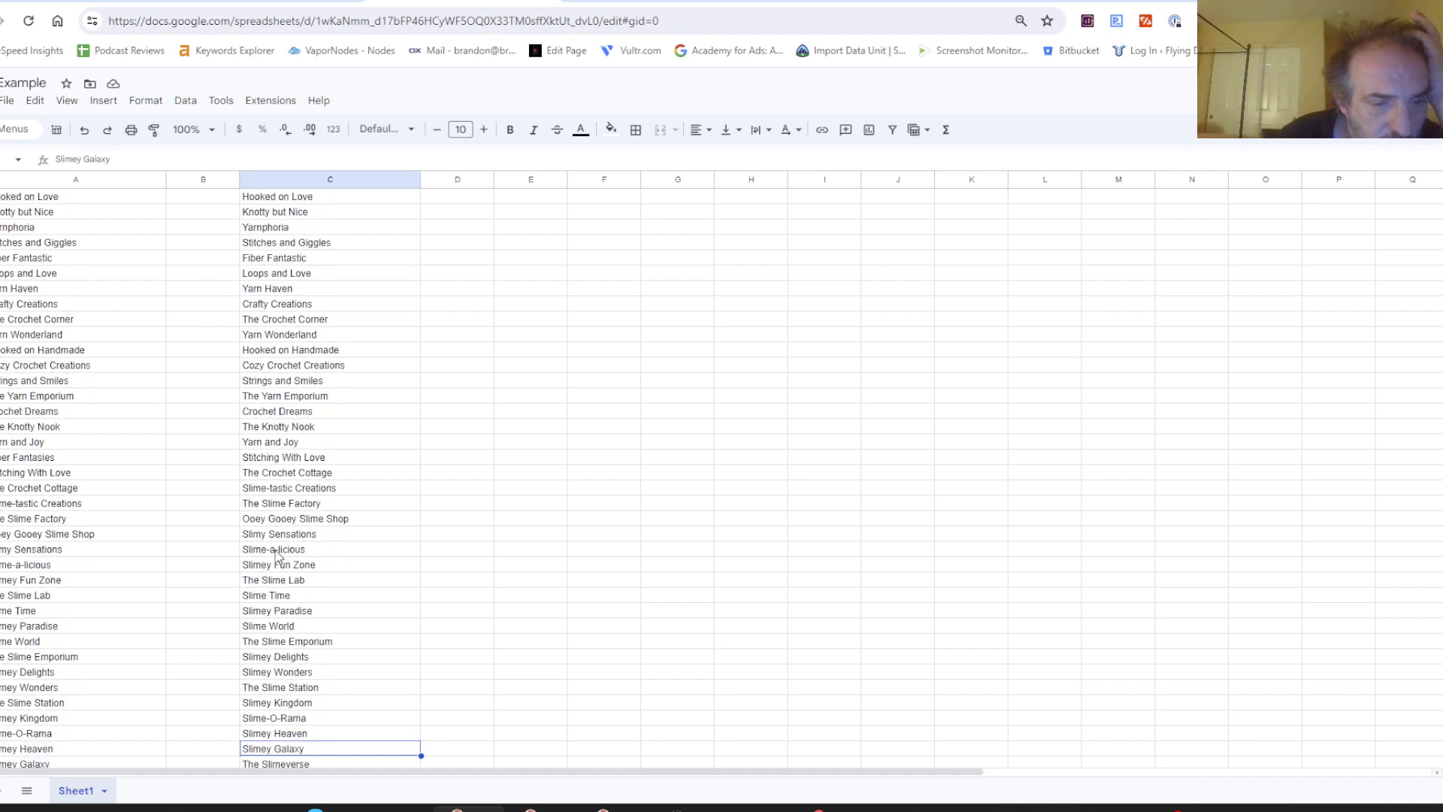
pyautogui.press('Down')
pyautogui.press('Down')
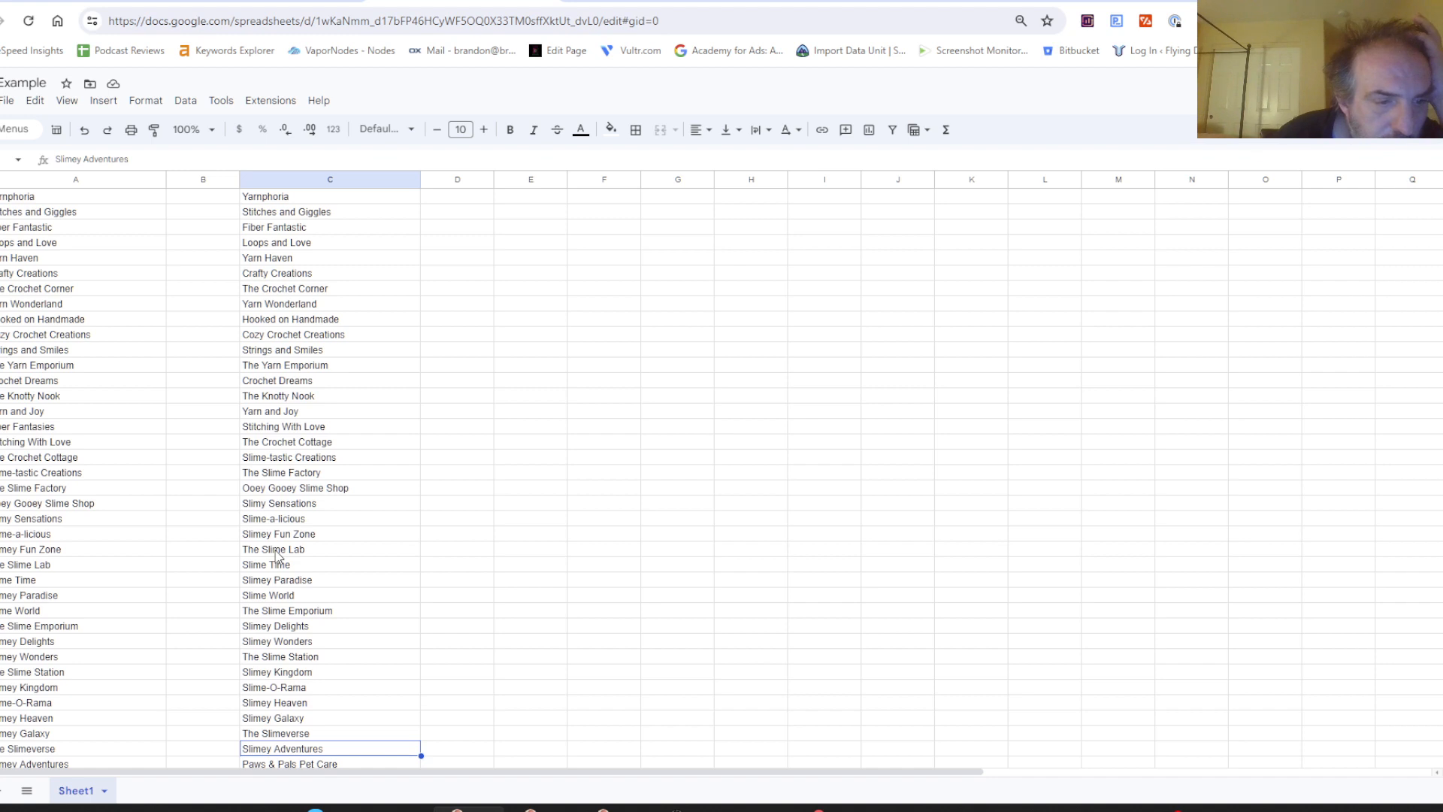
# Step: Compare columns A and C through the dog business names, from Paws & Pals Pet Care down to The Doggy Diner
pyautogui.press('Down')
pyautogui.press('Down')
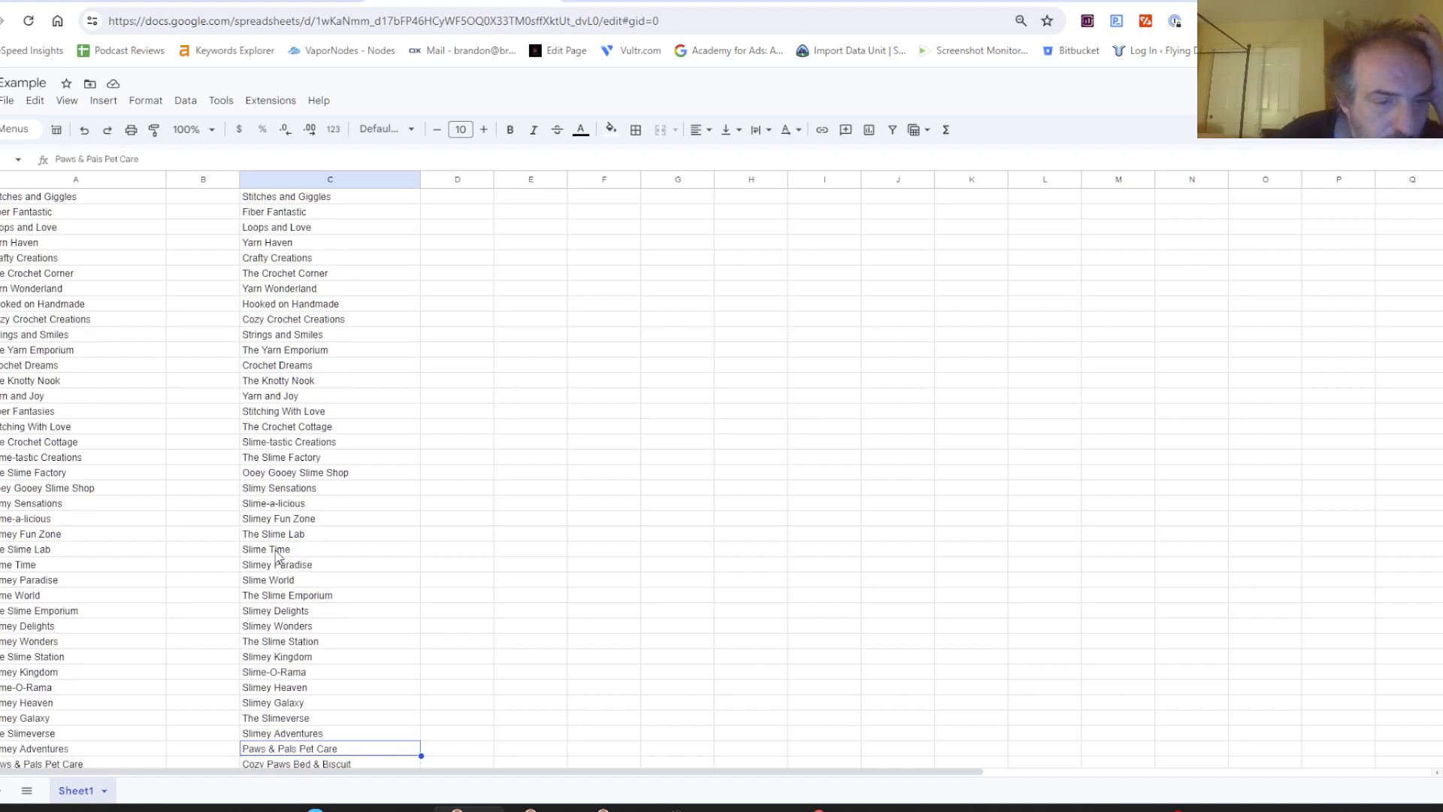
pyautogui.press('Down')
pyautogui.press('Down')
pyautogui.press('Down')
pyautogui.press('Down')
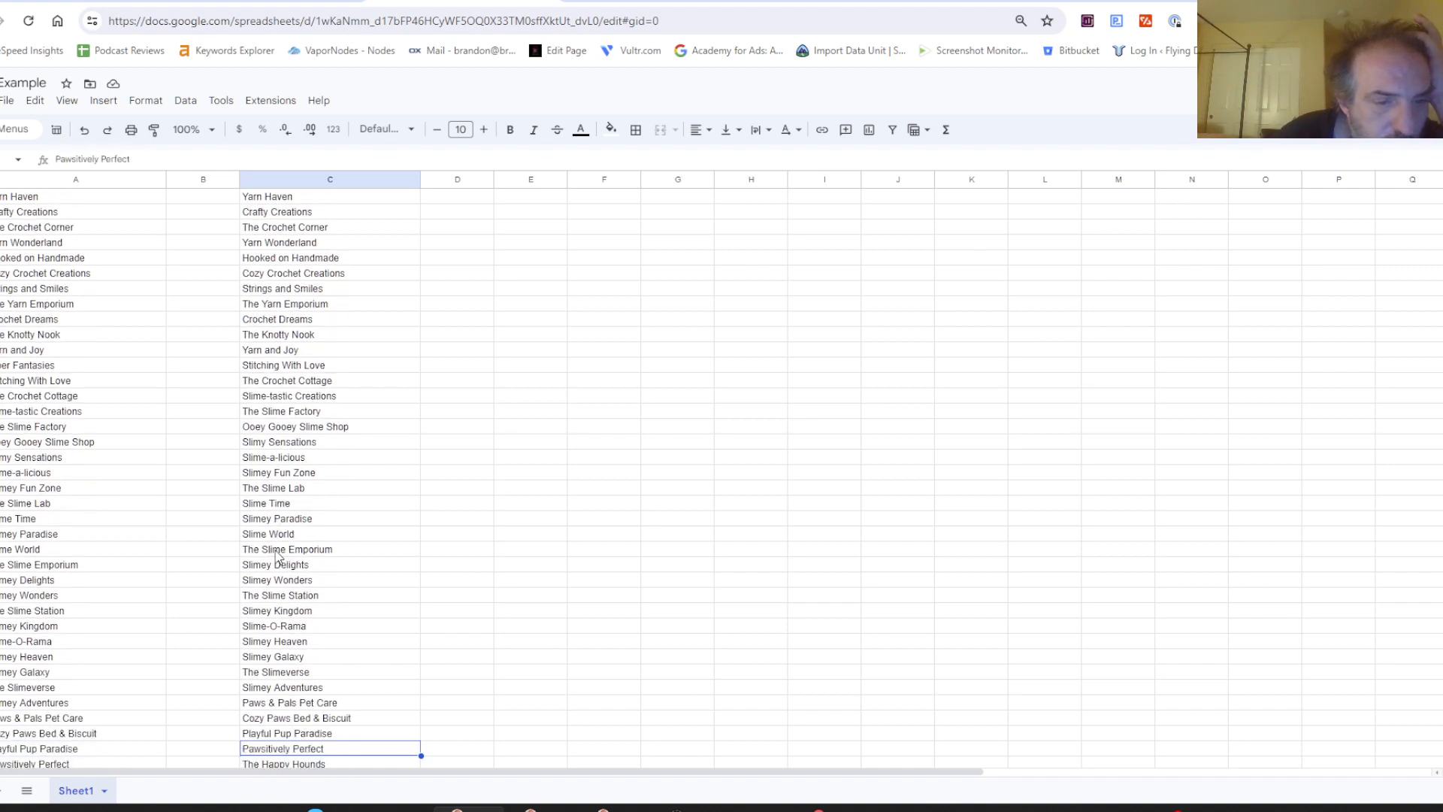
pyautogui.press('Down')
pyautogui.press('Down')
pyautogui.press('Down')
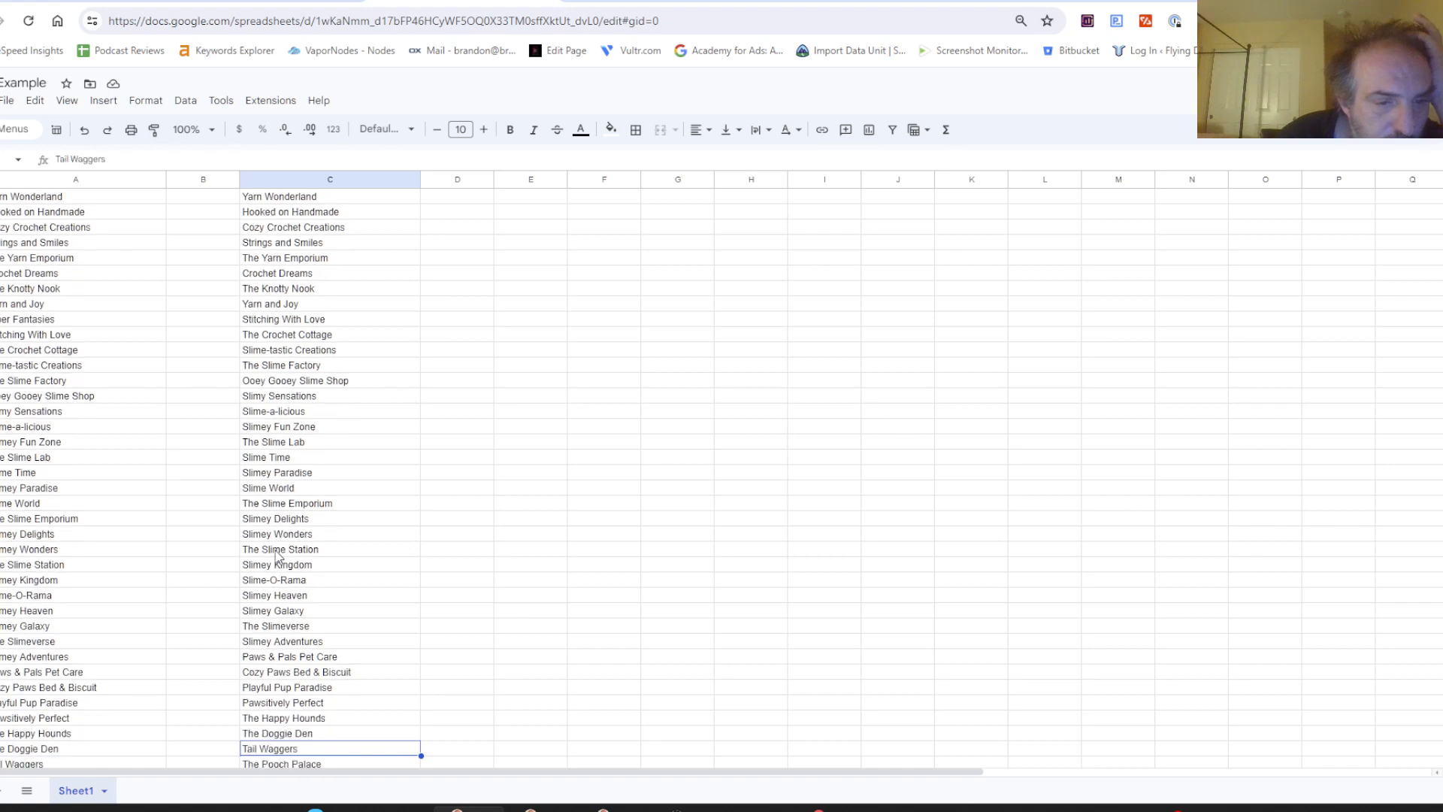
pyautogui.press('Down')
pyautogui.press('Down')
pyautogui.press('Down')
pyautogui.press('Down')
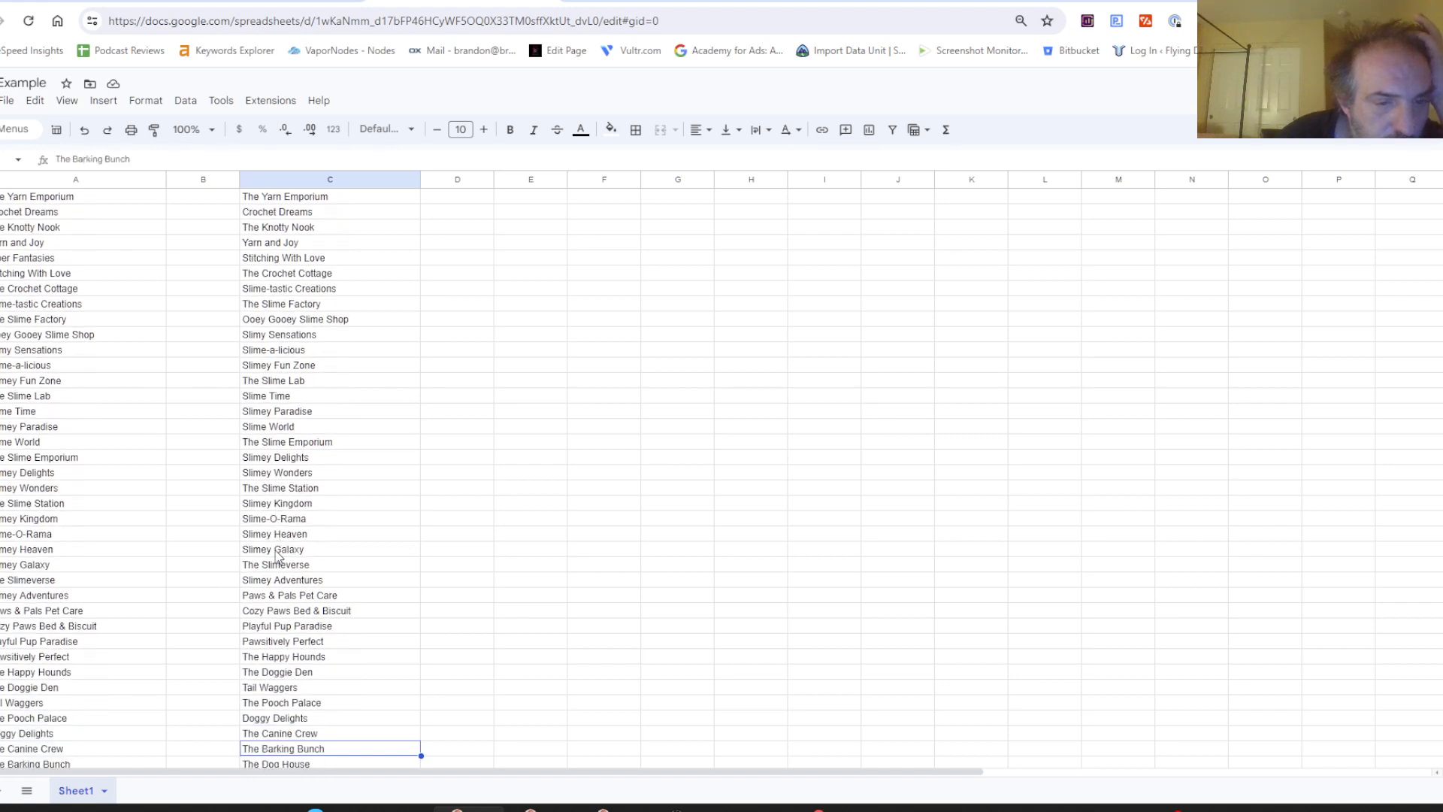
pyautogui.press('Down')
pyautogui.press('Down')
pyautogui.press('Down')
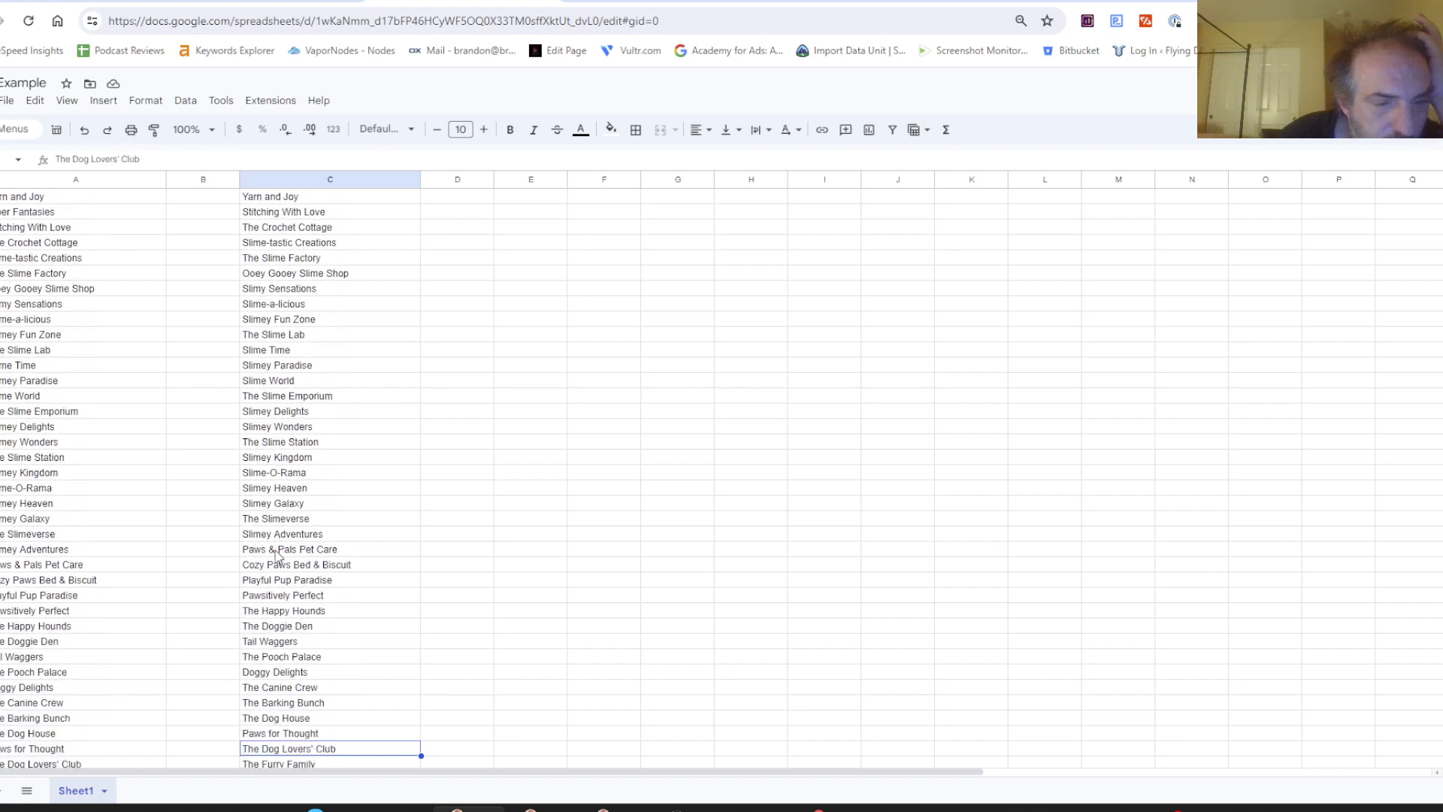
pyautogui.press('Down')
pyautogui.press('Down')
pyautogui.press('Down')
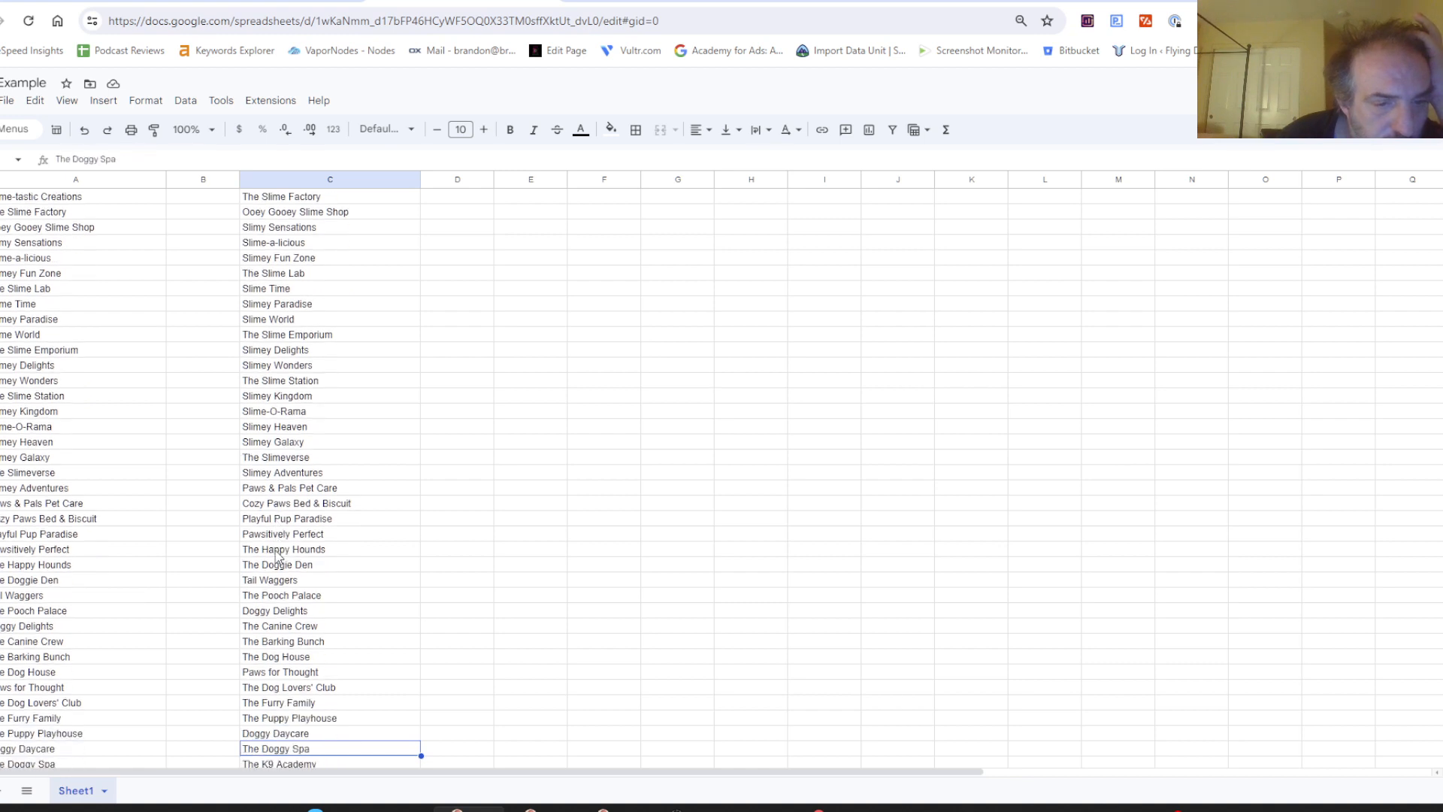
pyautogui.press('Down')
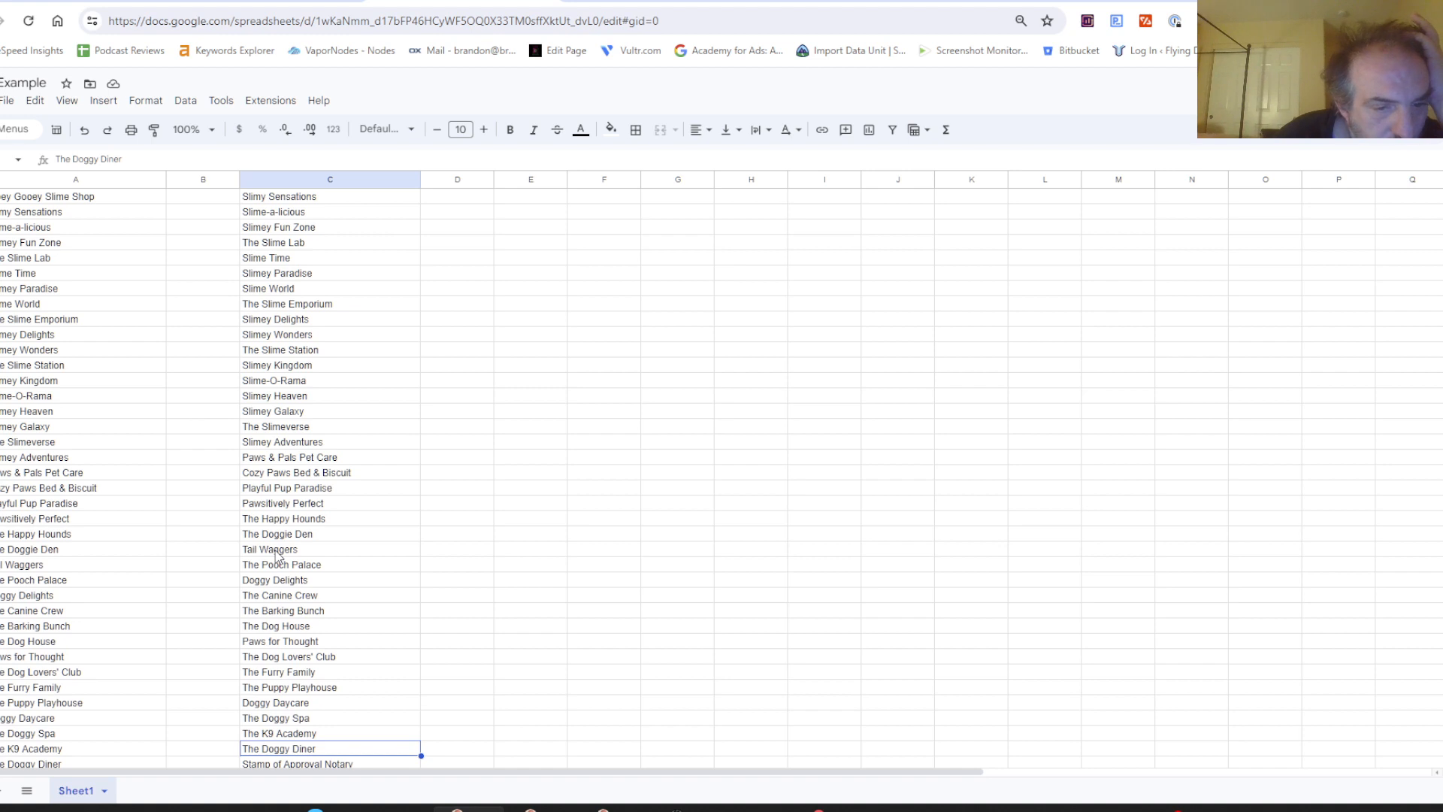
# Step: Compare columns A and C through the notary business names, from Stamp of Approval Notary down to The Notary Source
pyautogui.press('Down')
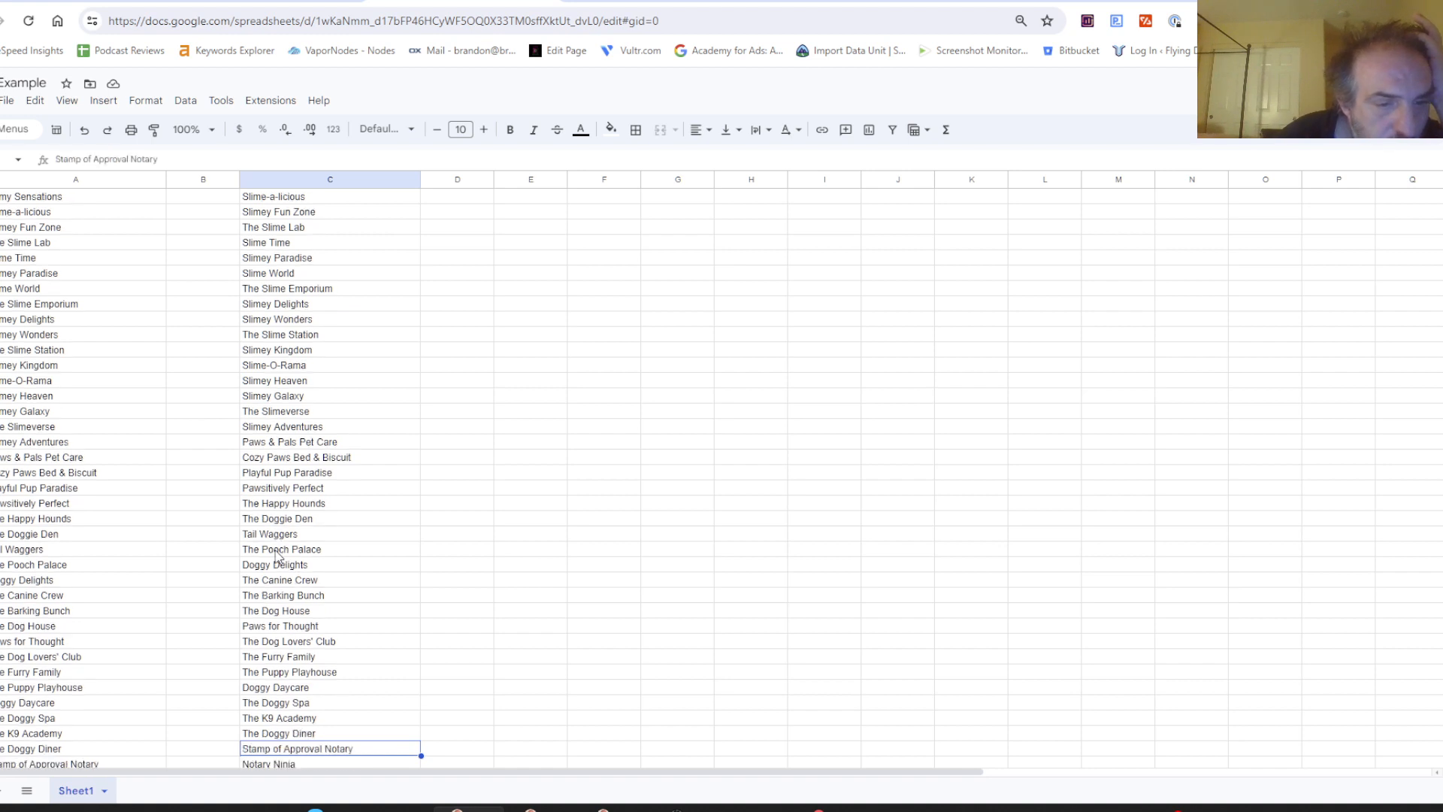
pyautogui.press('Down')
pyautogui.press('Down')
pyautogui.press('Down')
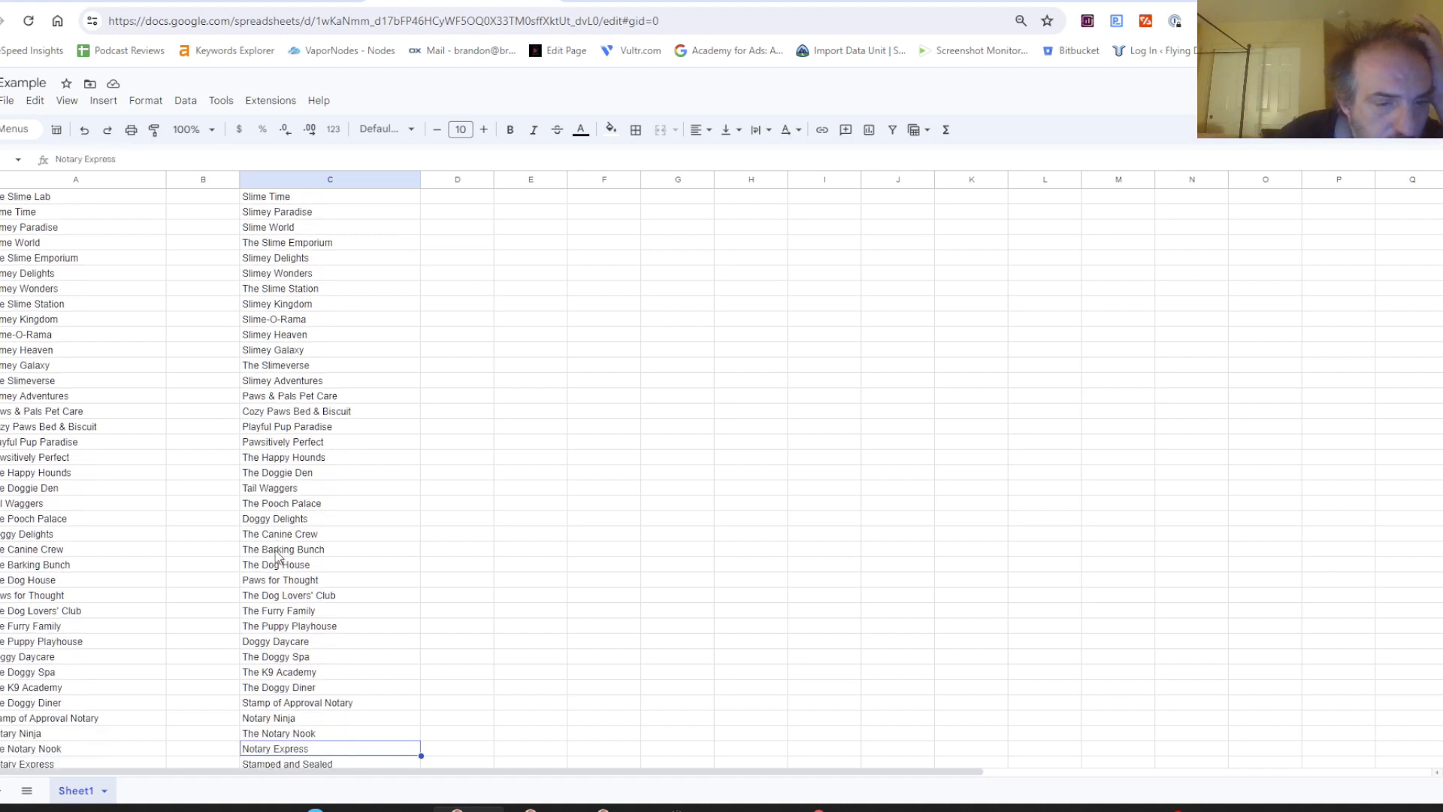
pyautogui.press('Down')
pyautogui.press('Down')
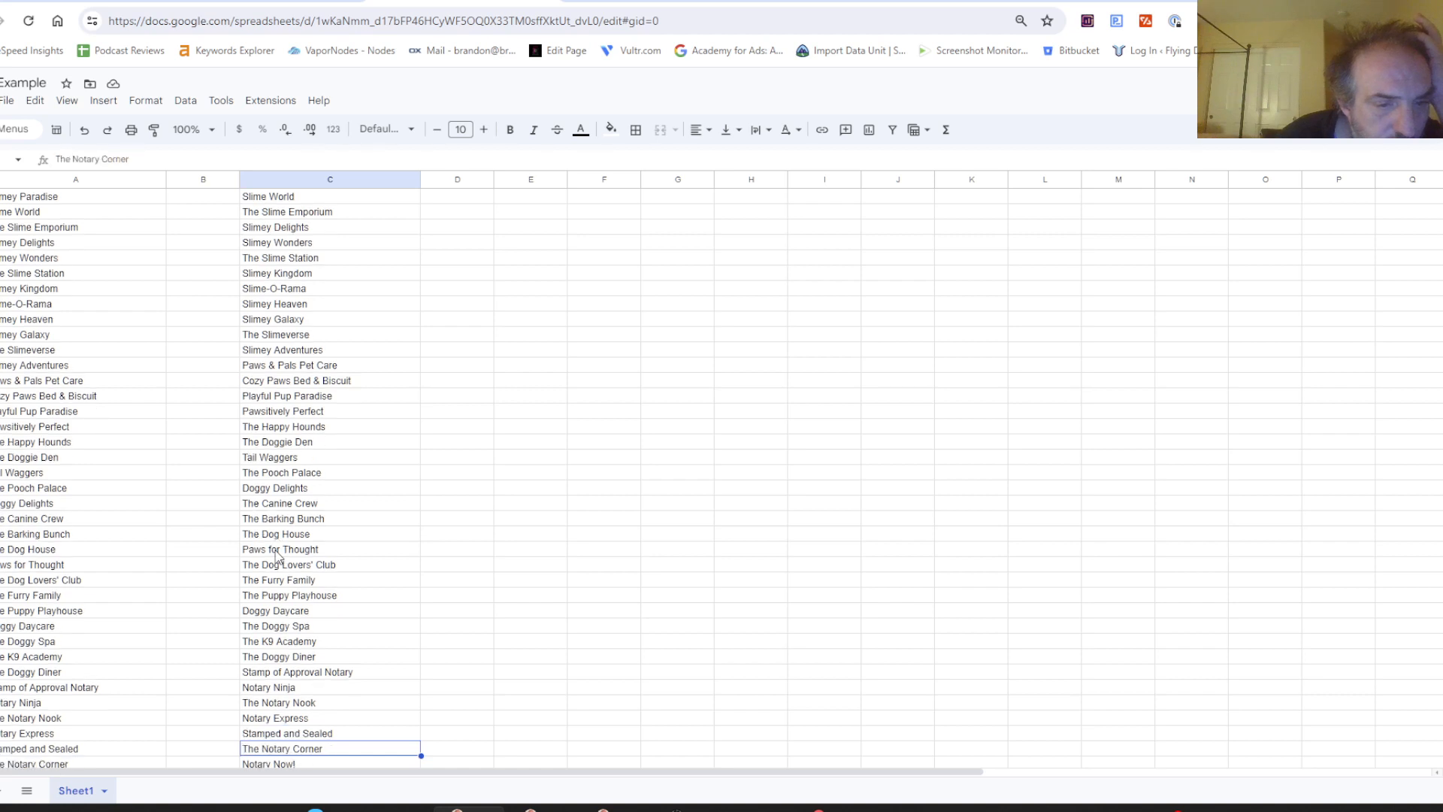
pyautogui.press('Down')
pyautogui.press('Down')
pyautogui.press('Down')
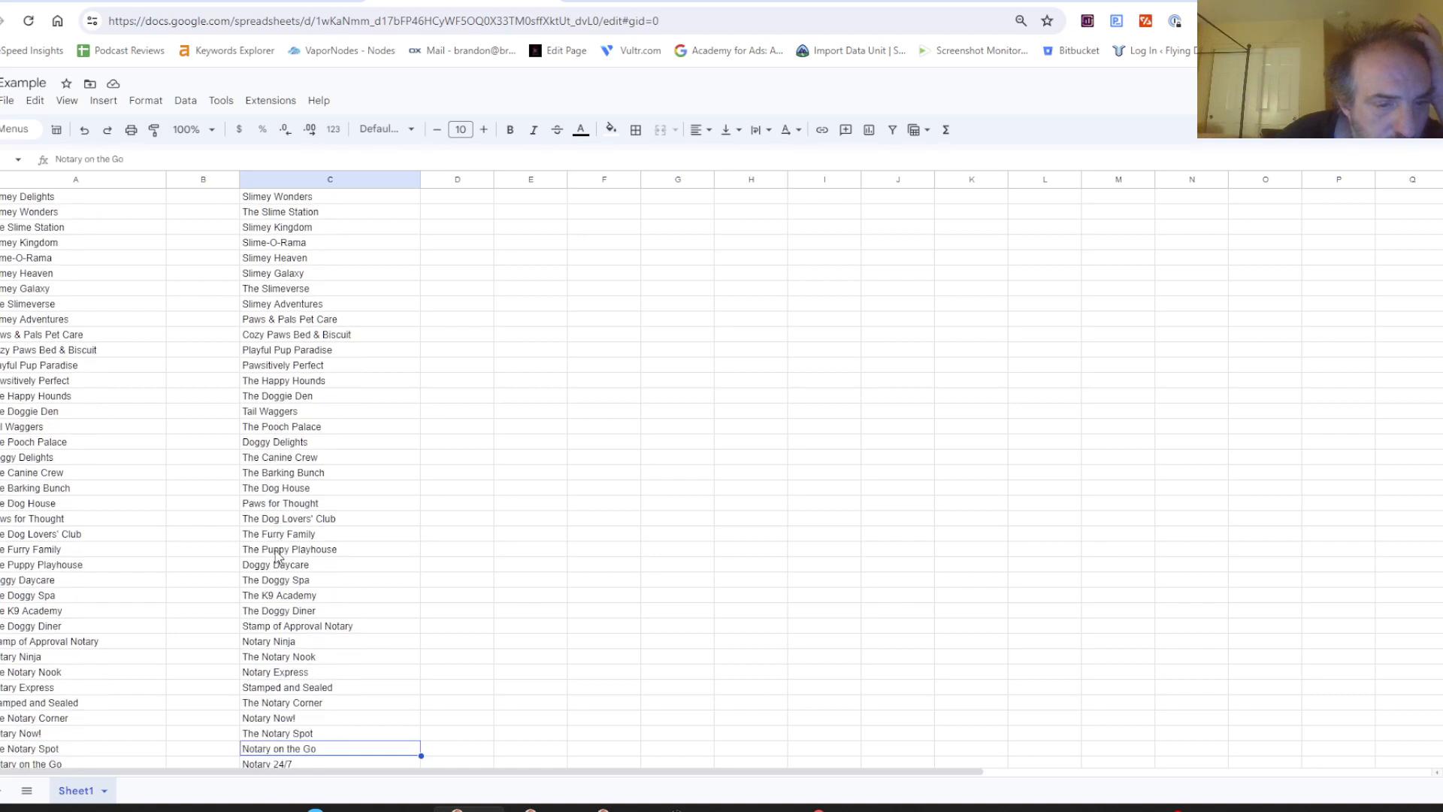
pyautogui.press('Down')
pyautogui.press('Down')
pyautogui.press('Down')
pyautogui.press('Down')
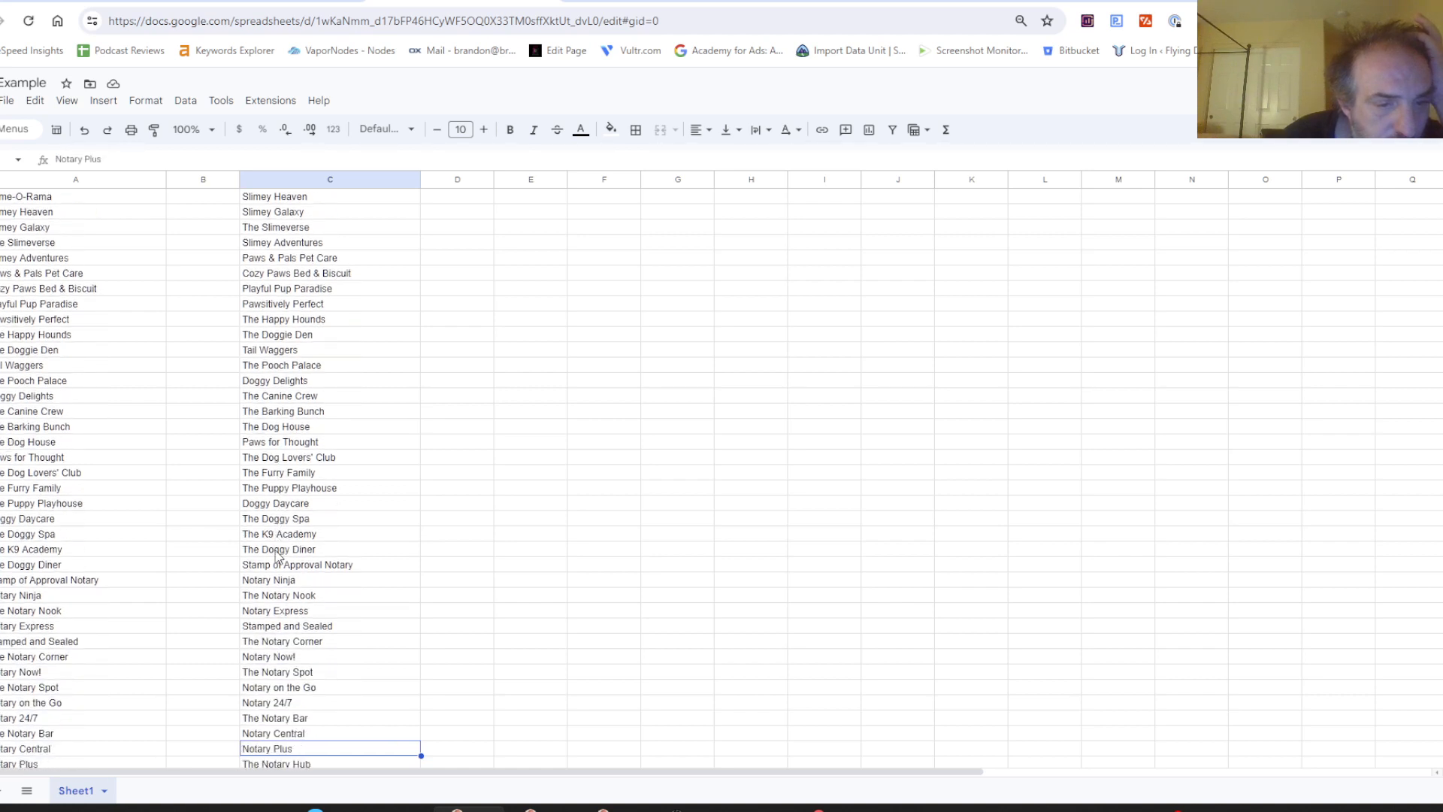
pyautogui.press('Down')
pyautogui.press('Down')
pyautogui.press('Down')
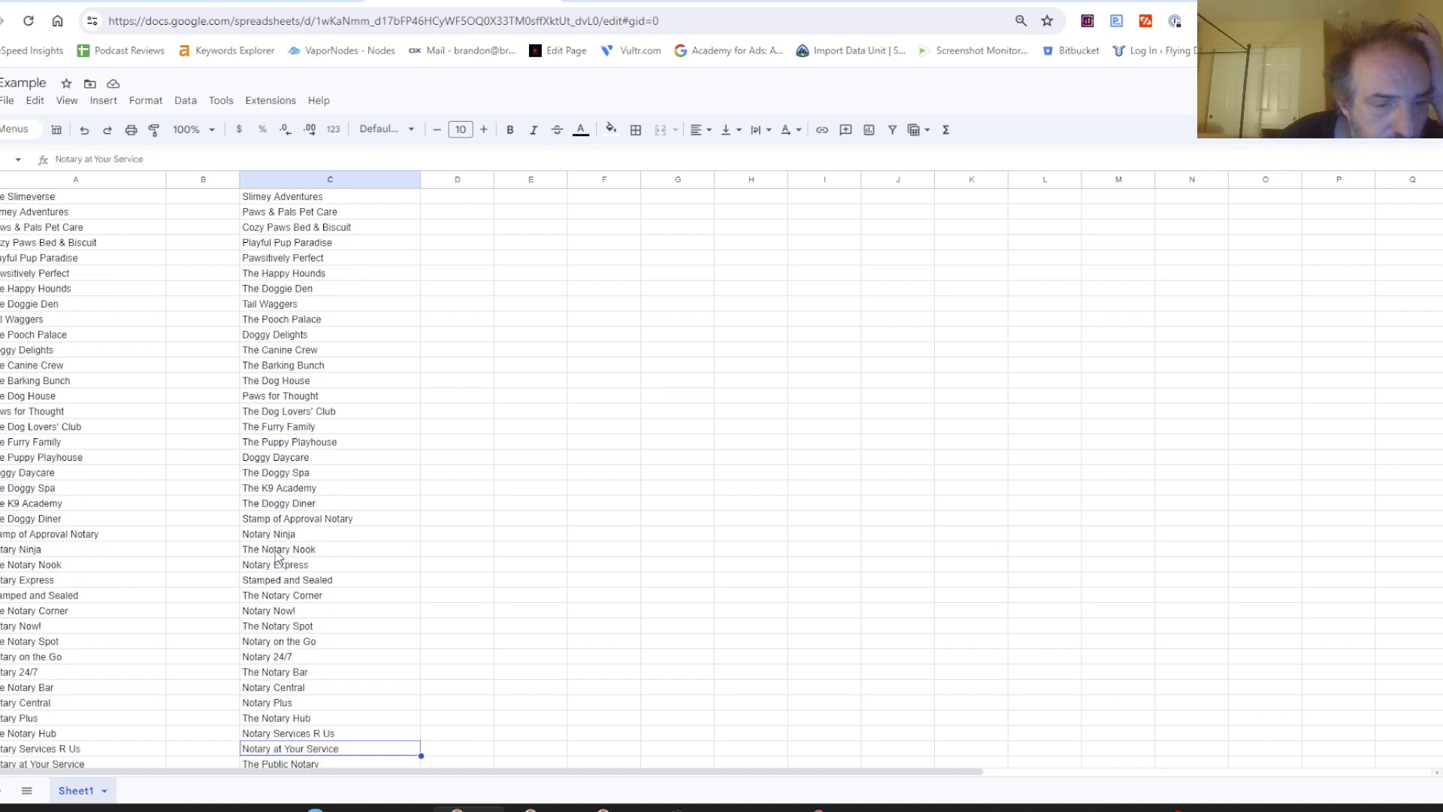
pyautogui.press('Down')
pyautogui.press('Down')
pyautogui.press('Down')
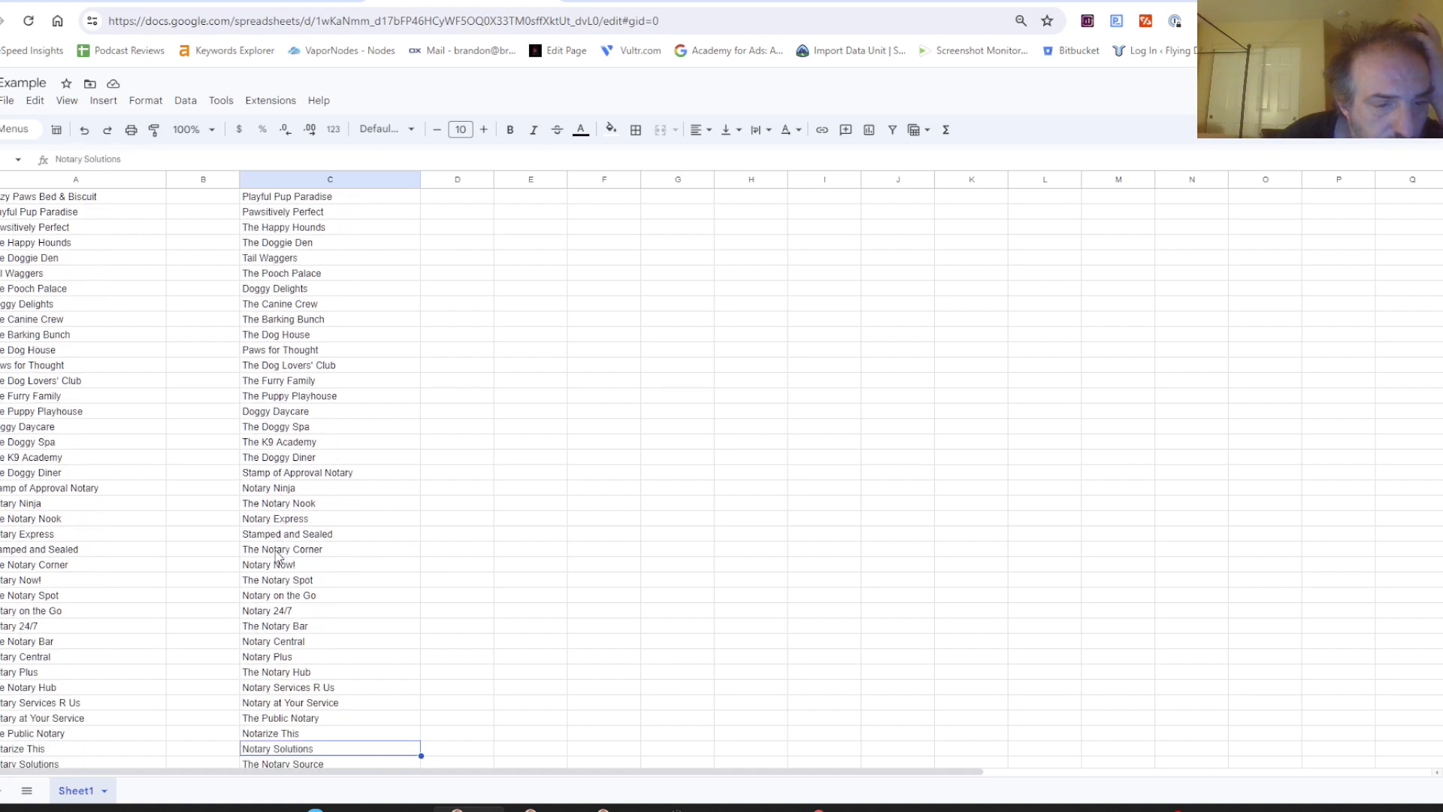
pyautogui.press('Down')
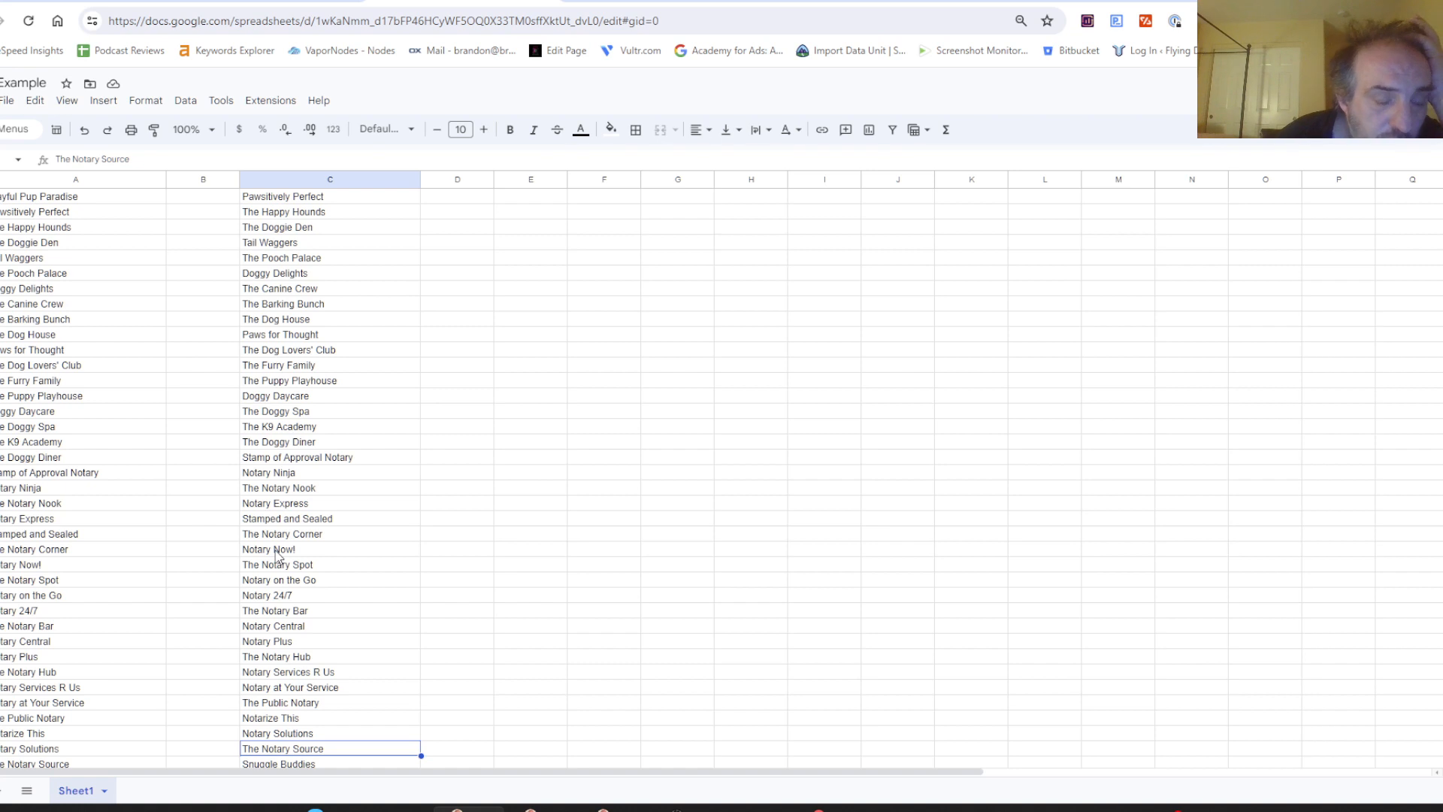
# Step: Compare columns A and C through the brand names, from Snuggle Buddies down to The Crafty Corner, looking for names missing in column C
pyautogui.press('Down')
pyautogui.press('Down')
pyautogui.press('Down')
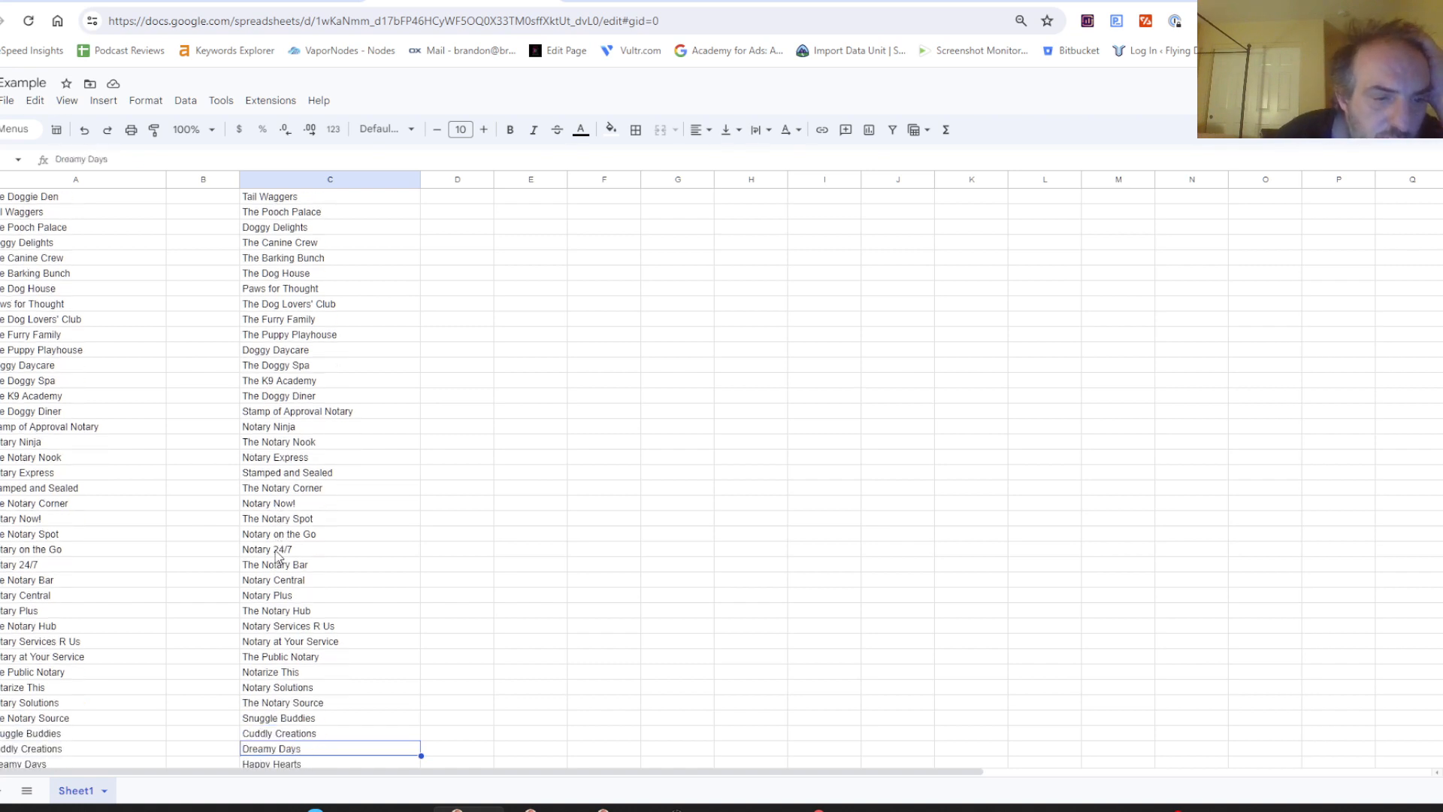
pyautogui.press('Down')
pyautogui.press('Down')
pyautogui.press('Down')
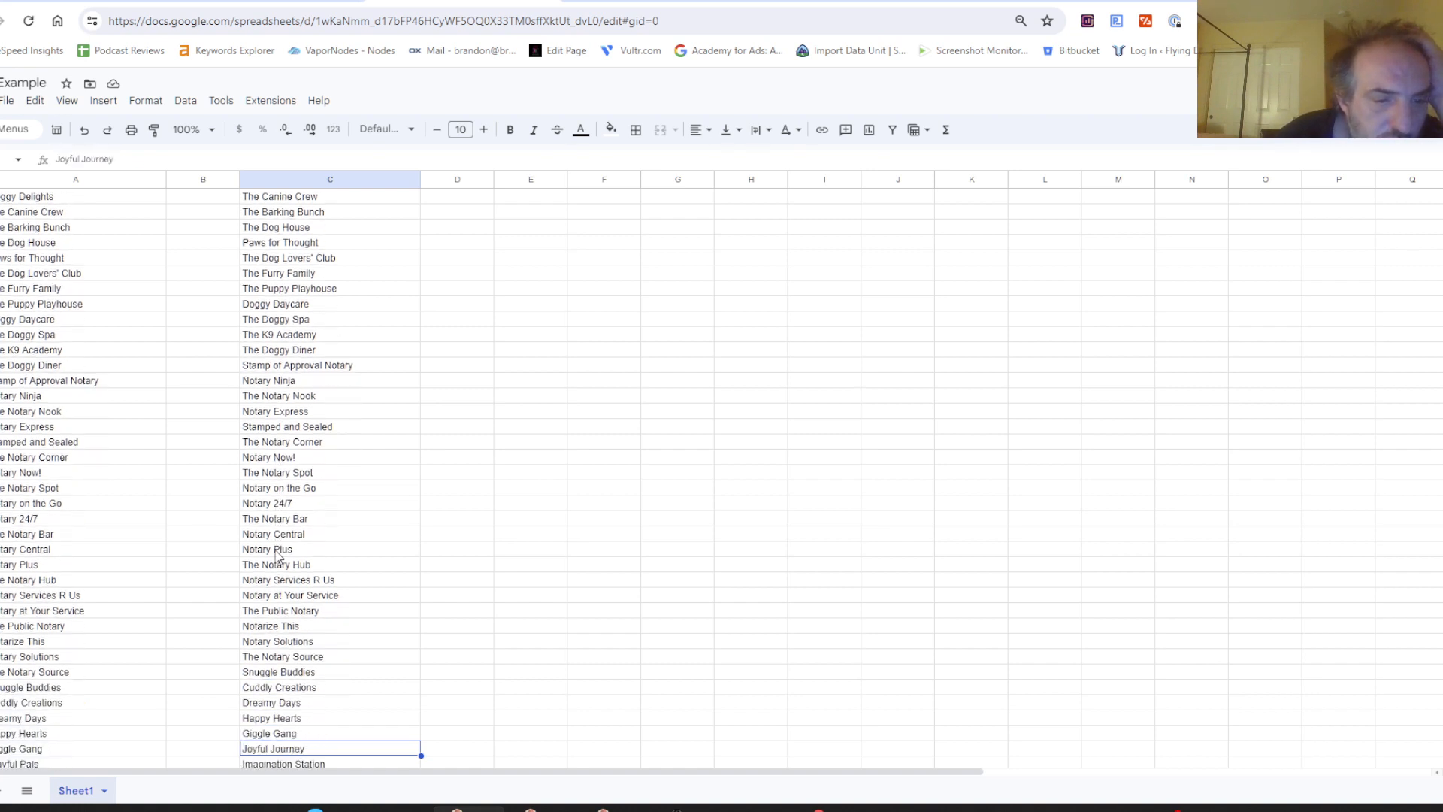
pyautogui.press('Down')
pyautogui.press('Down')
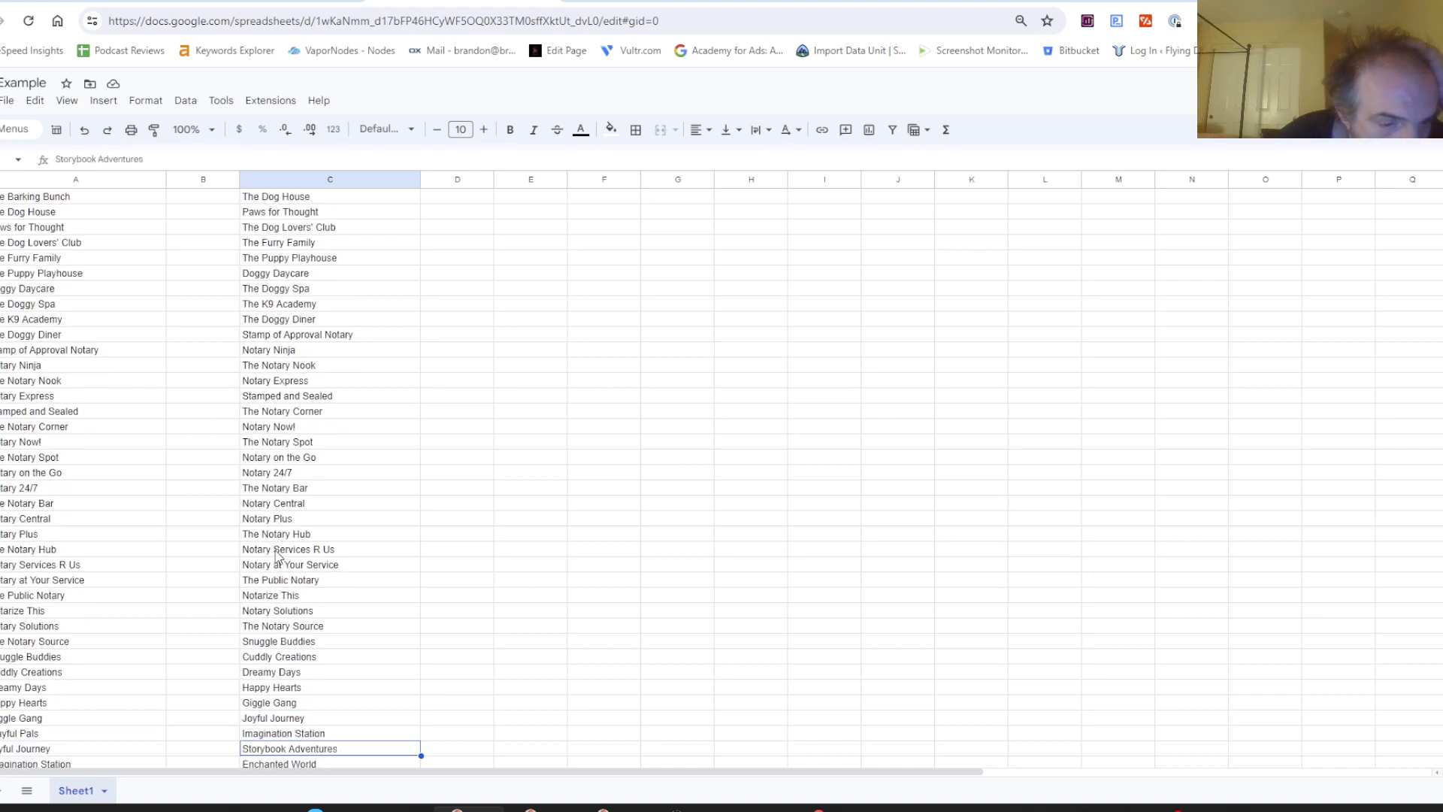
pyautogui.press('Down')
pyautogui.press('Down')
pyautogui.press('Down')
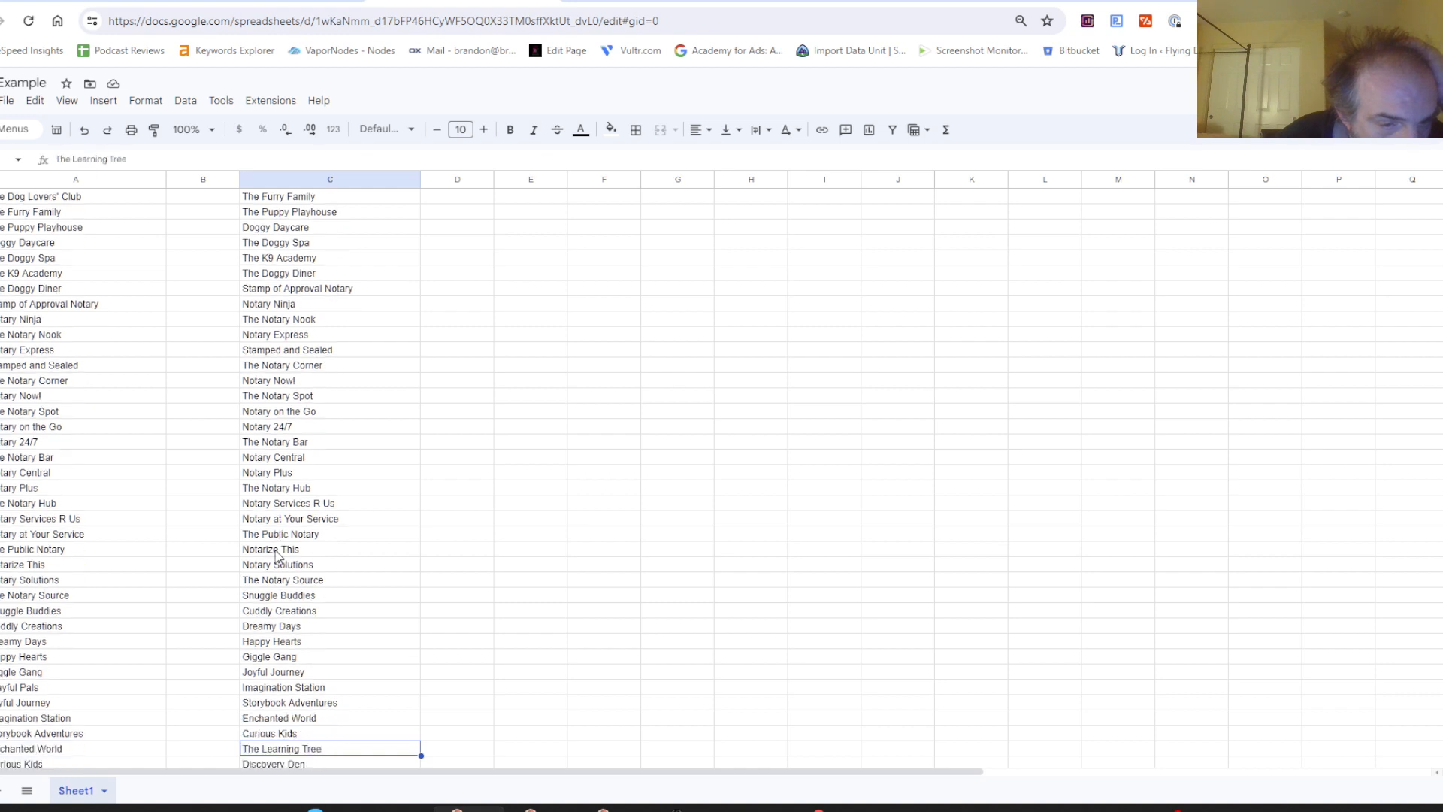
pyautogui.press('Down')
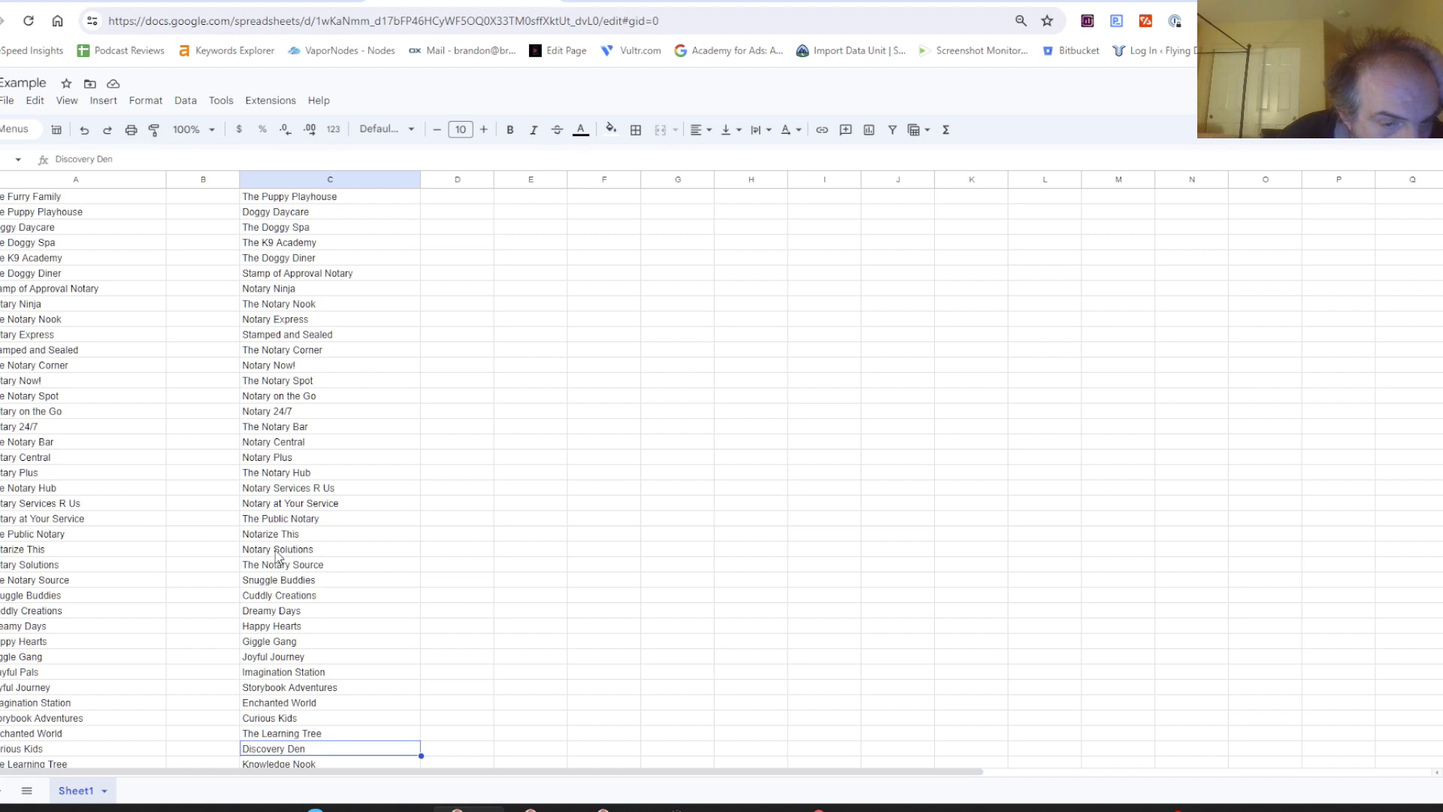
pyautogui.press('Down')
pyautogui.press('Down')
pyautogui.press('Down')
pyautogui.press('Down')
pyautogui.press('Down')
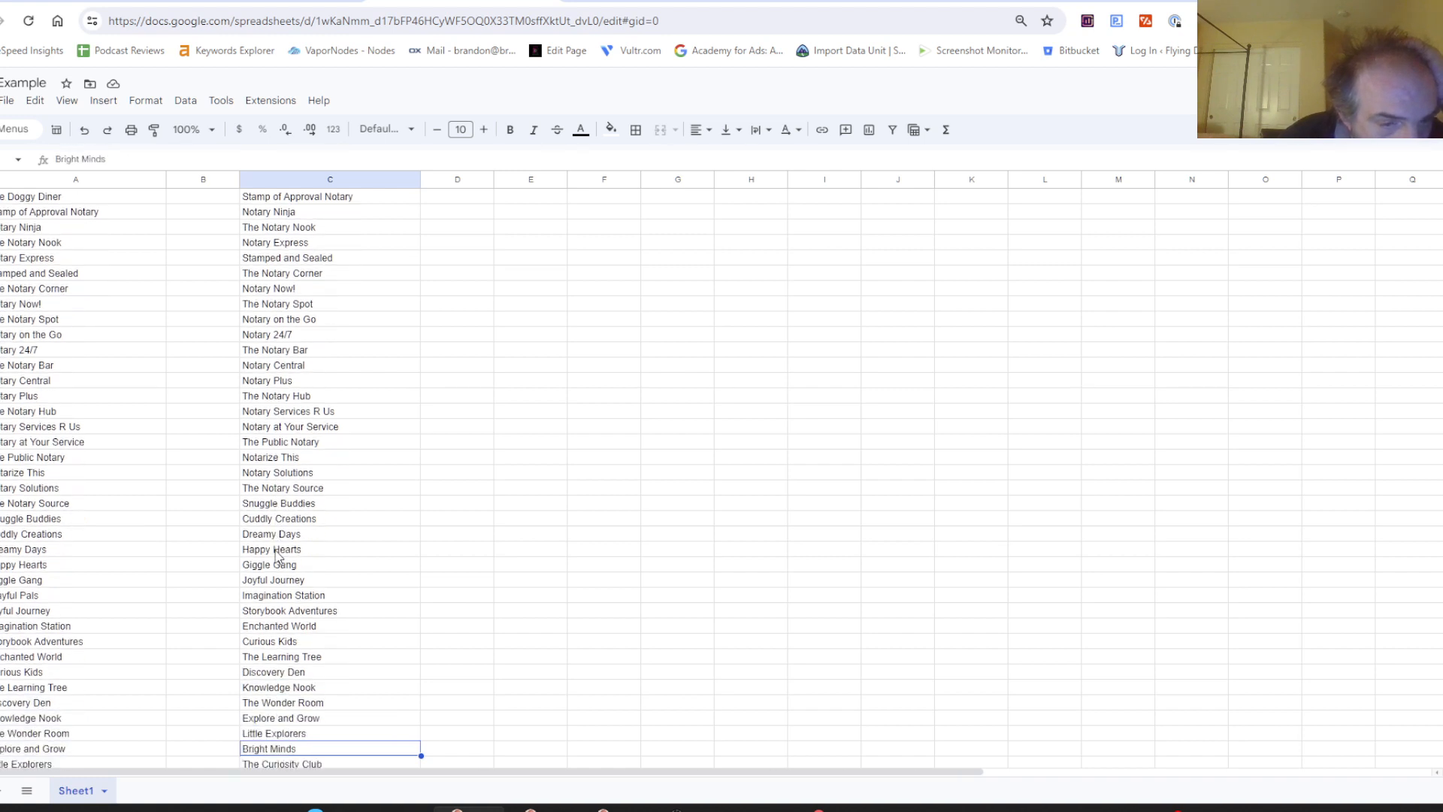
pyautogui.press('Down')
pyautogui.press('Down')
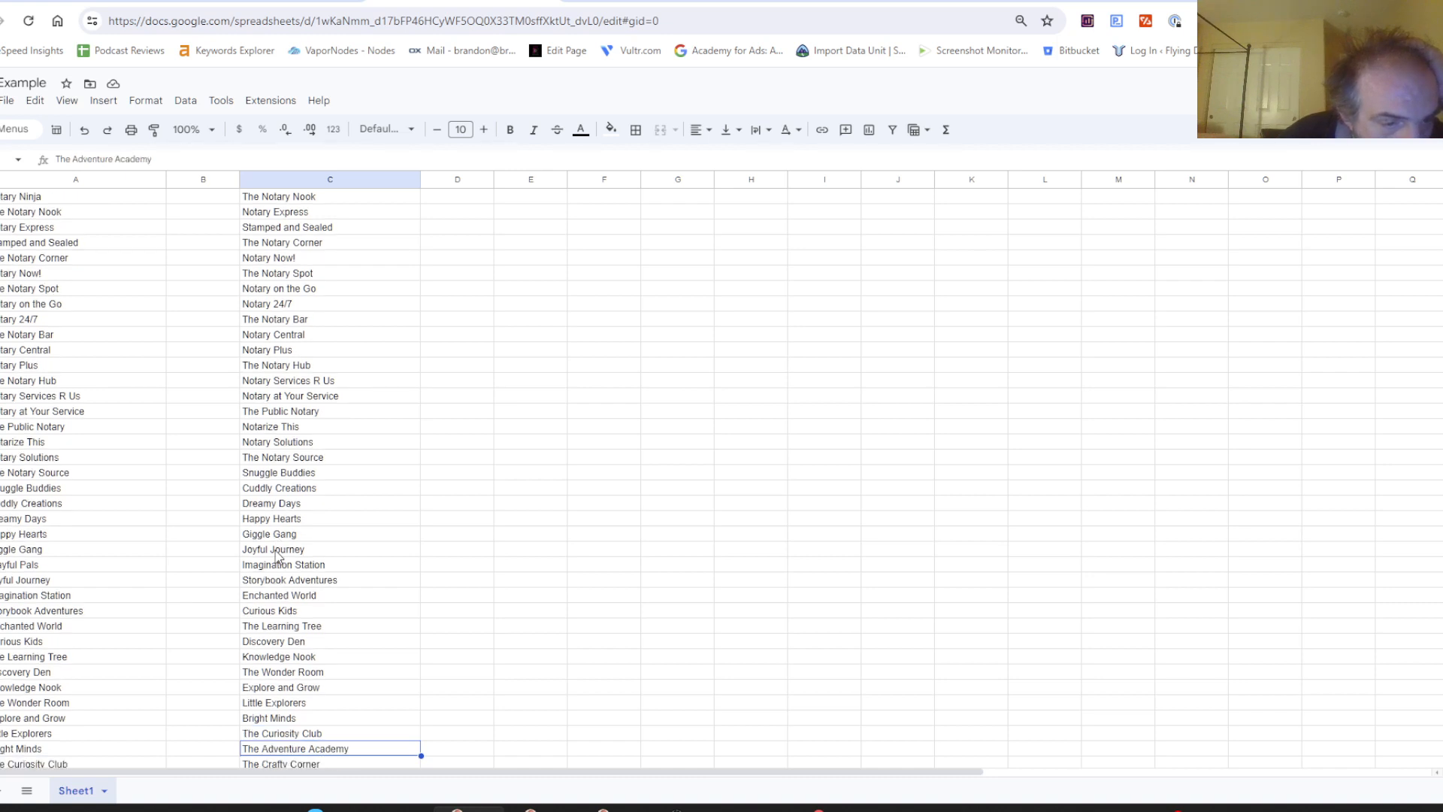
pyautogui.press('Down')
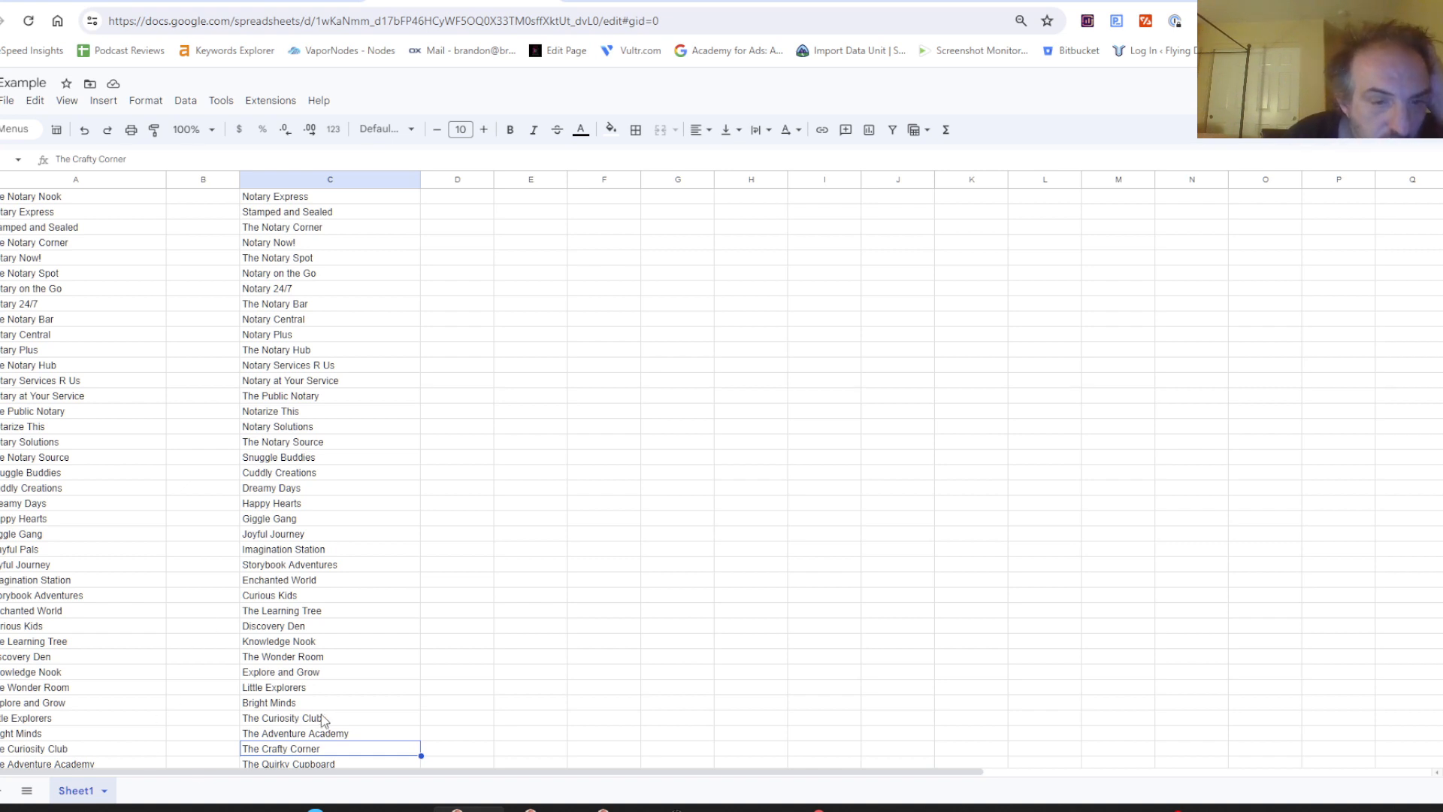
# Step: Check the Cute brand names list in the Google Docs article, then return to the spreadsheet
pyautogui.hotkey('ctrl', 'shift', 'Tab')
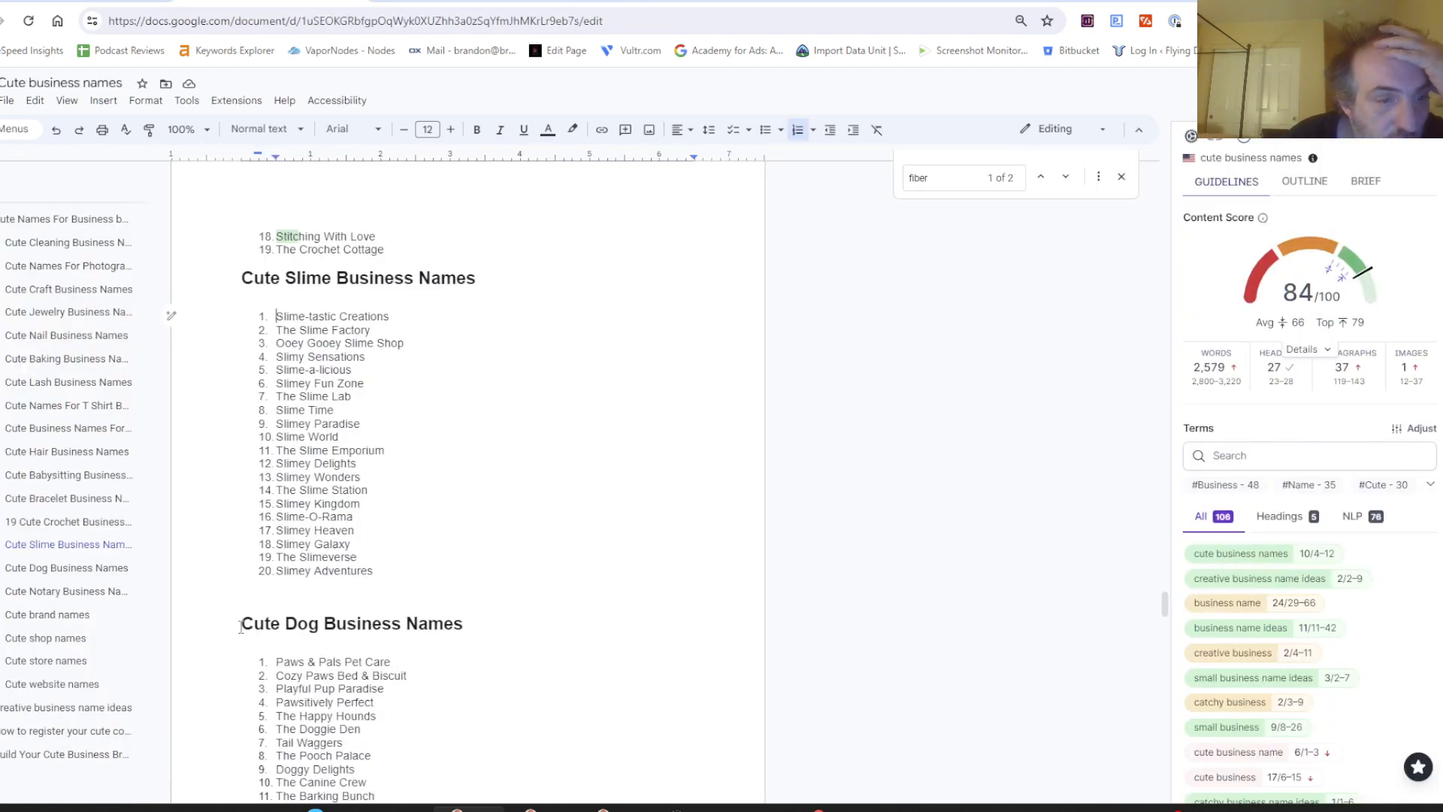
pyautogui.click(59, 620)
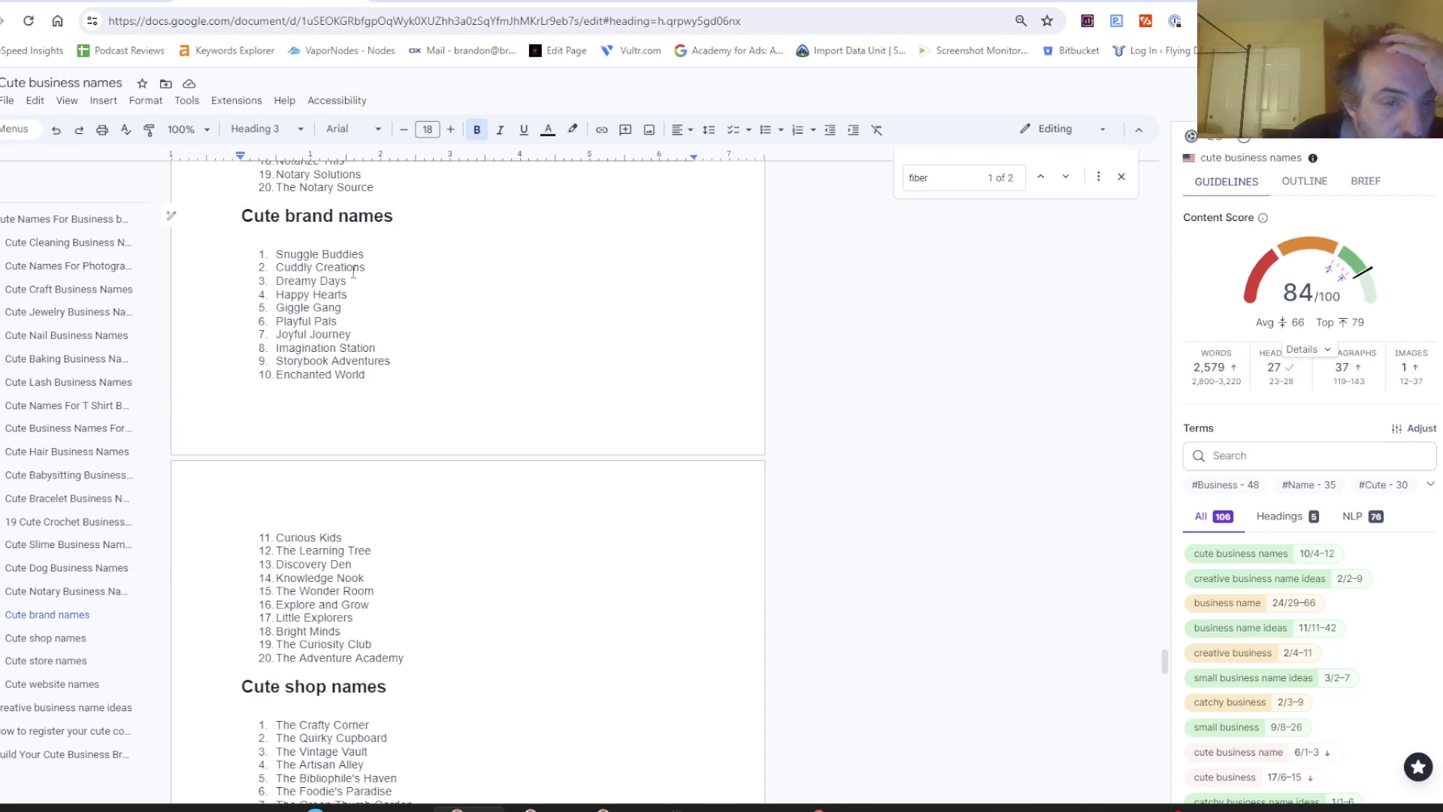
pyautogui.click(451, 0)
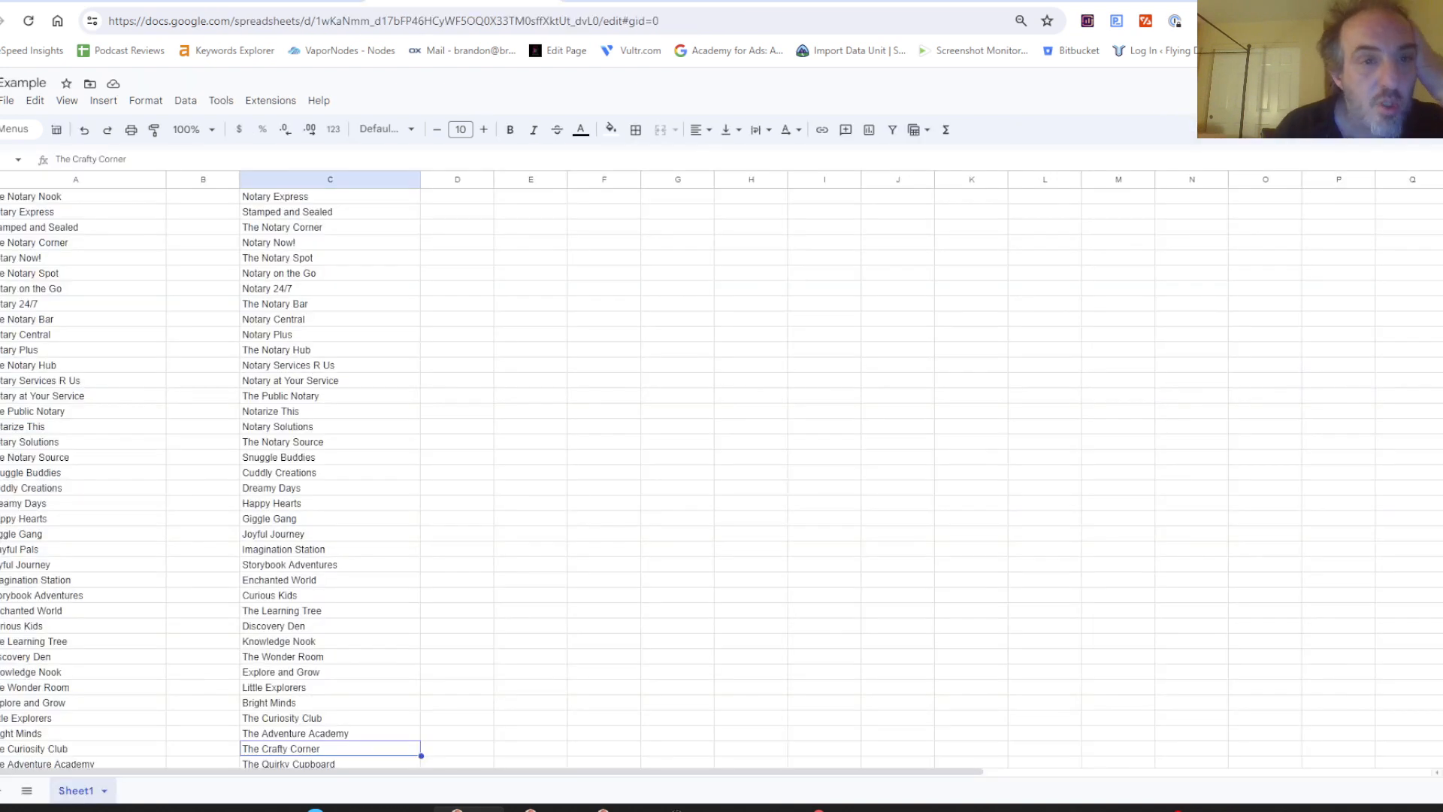
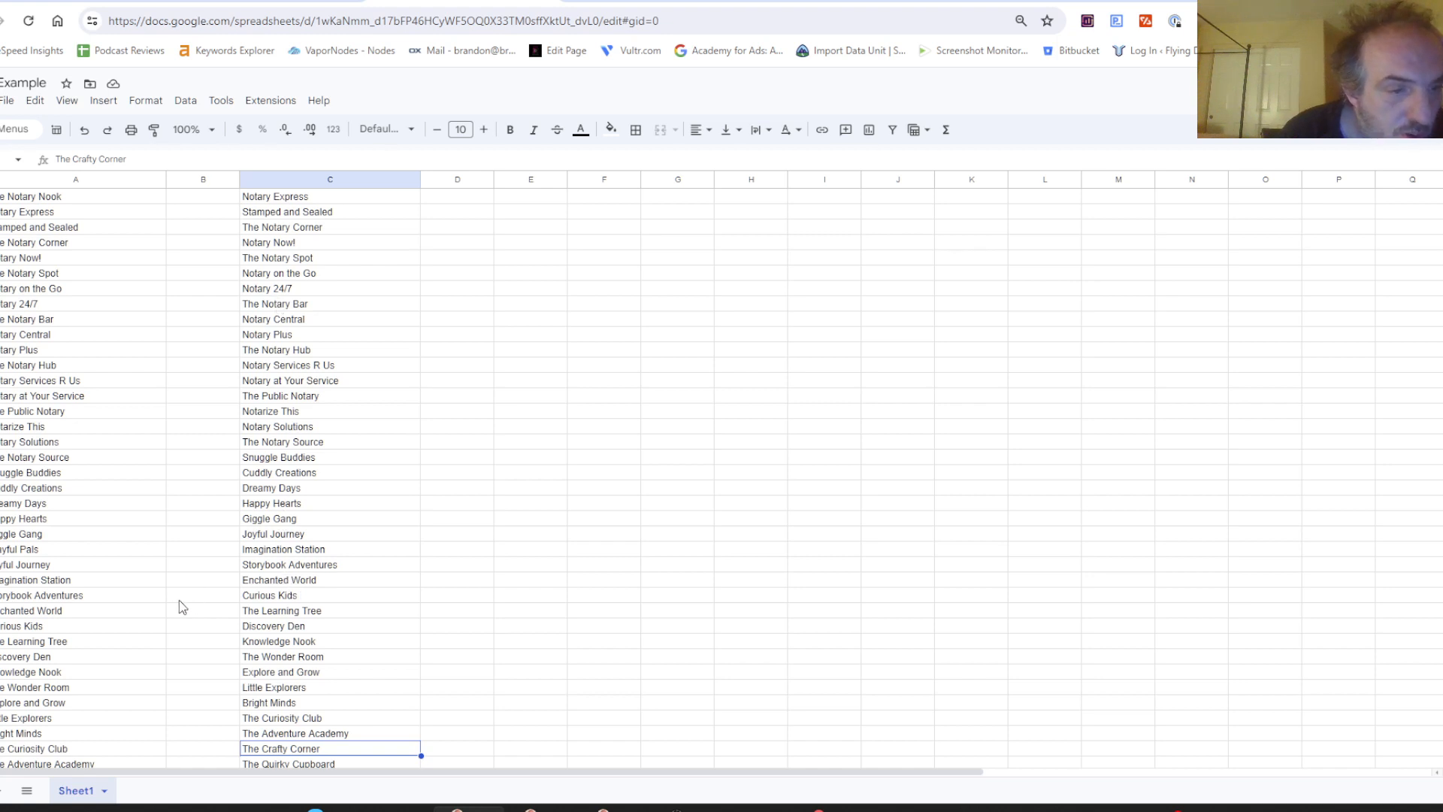
# Step: Copy the brand names in column C from Snuggle Buddies through The Adventure Academy
pyautogui.press('Left')
pyautogui.press('Left')
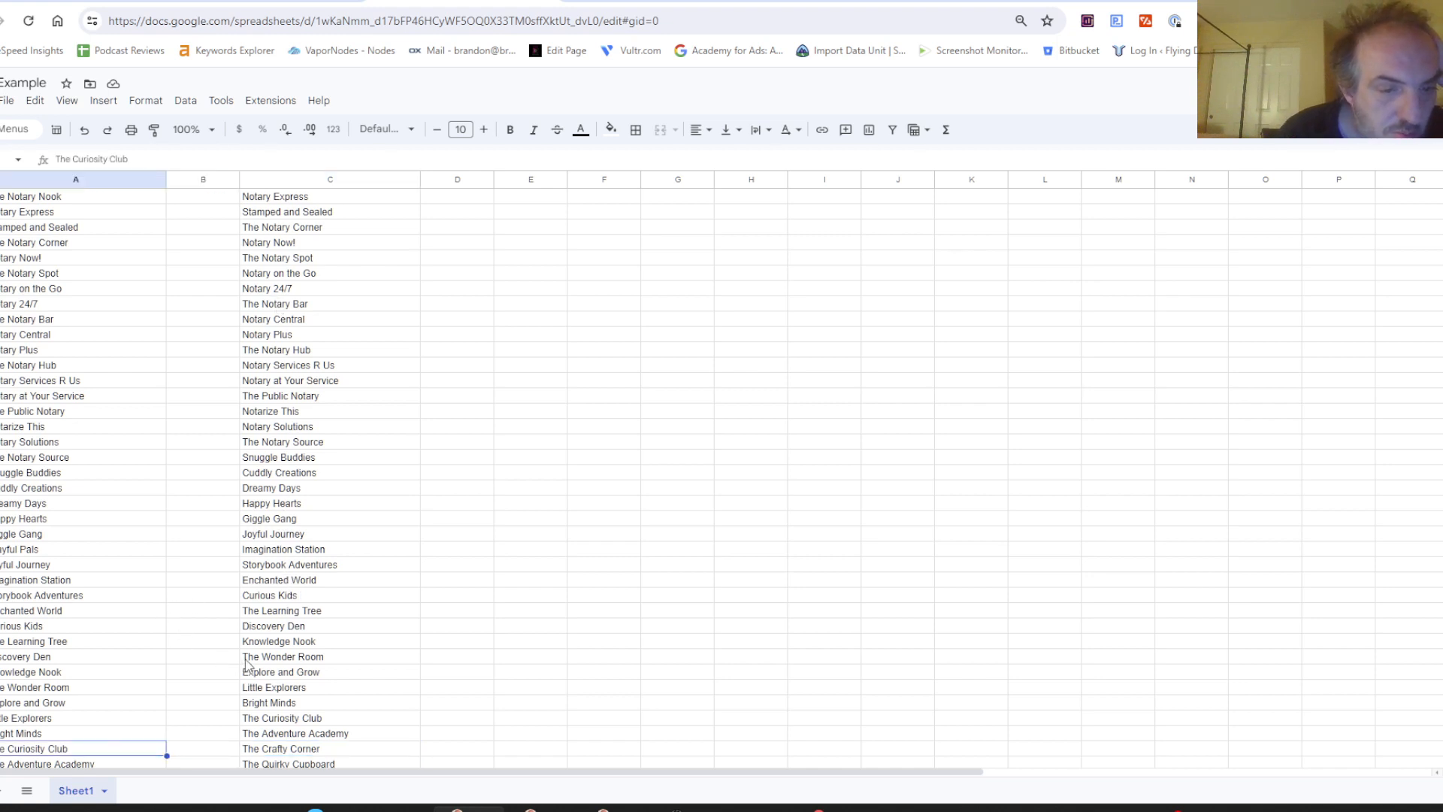
pyautogui.press('Up')
pyautogui.press('Up')
pyautogui.press('Up')
pyautogui.press('Up')
pyautogui.press('Up')
pyautogui.press('Up')
pyautogui.press('Up')
pyautogui.press('Up')
pyautogui.press('Up')
pyautogui.press('Up')
pyautogui.press('Up')
pyautogui.press('Up')
pyautogui.press('Up')
pyautogui.press('Up')
pyautogui.press('Up')
pyautogui.press('Right')
pyautogui.press('Right')
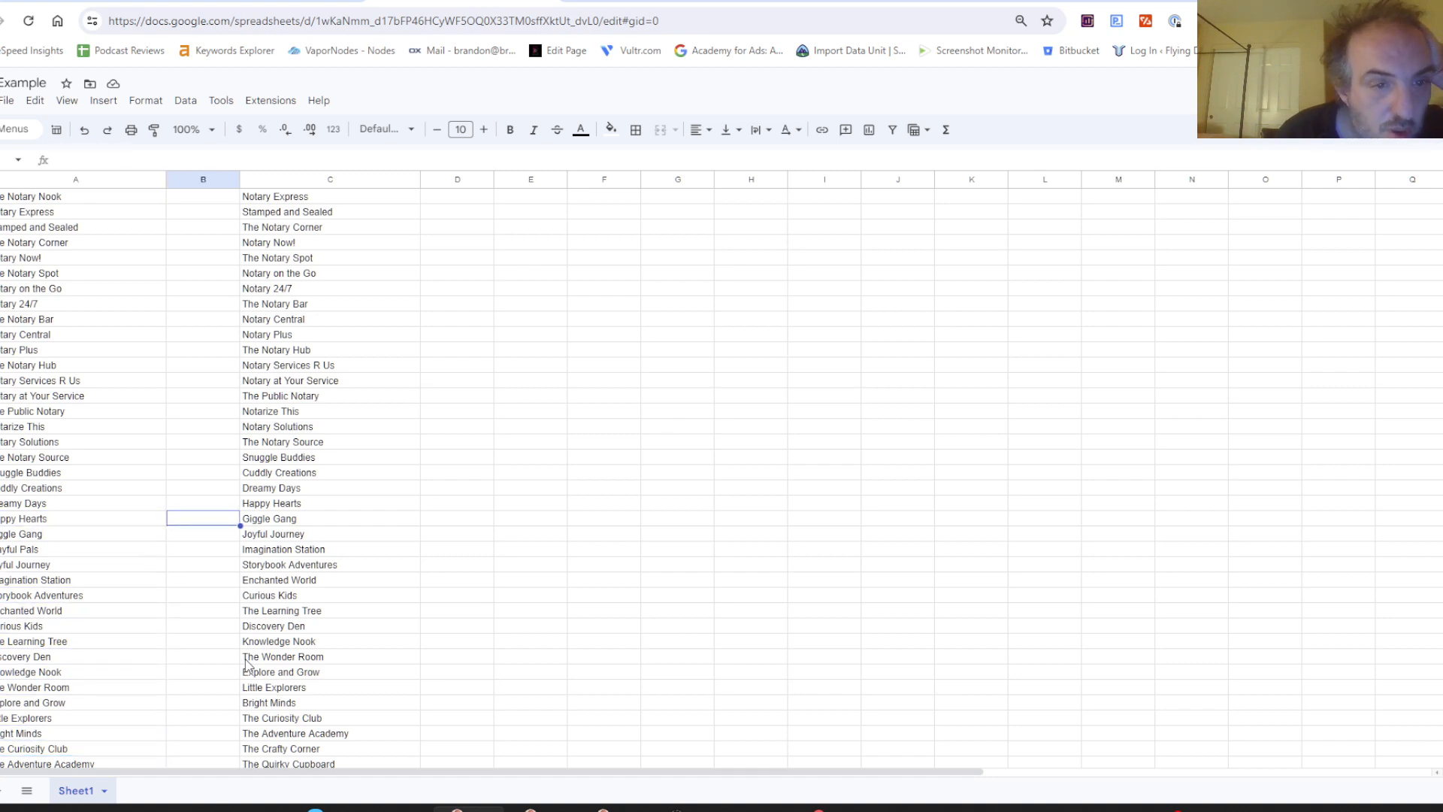
pyautogui.press('Up')
pyautogui.press('Up')
pyautogui.press('Up')
pyautogui.press('Up')
pyautogui.press('Up')
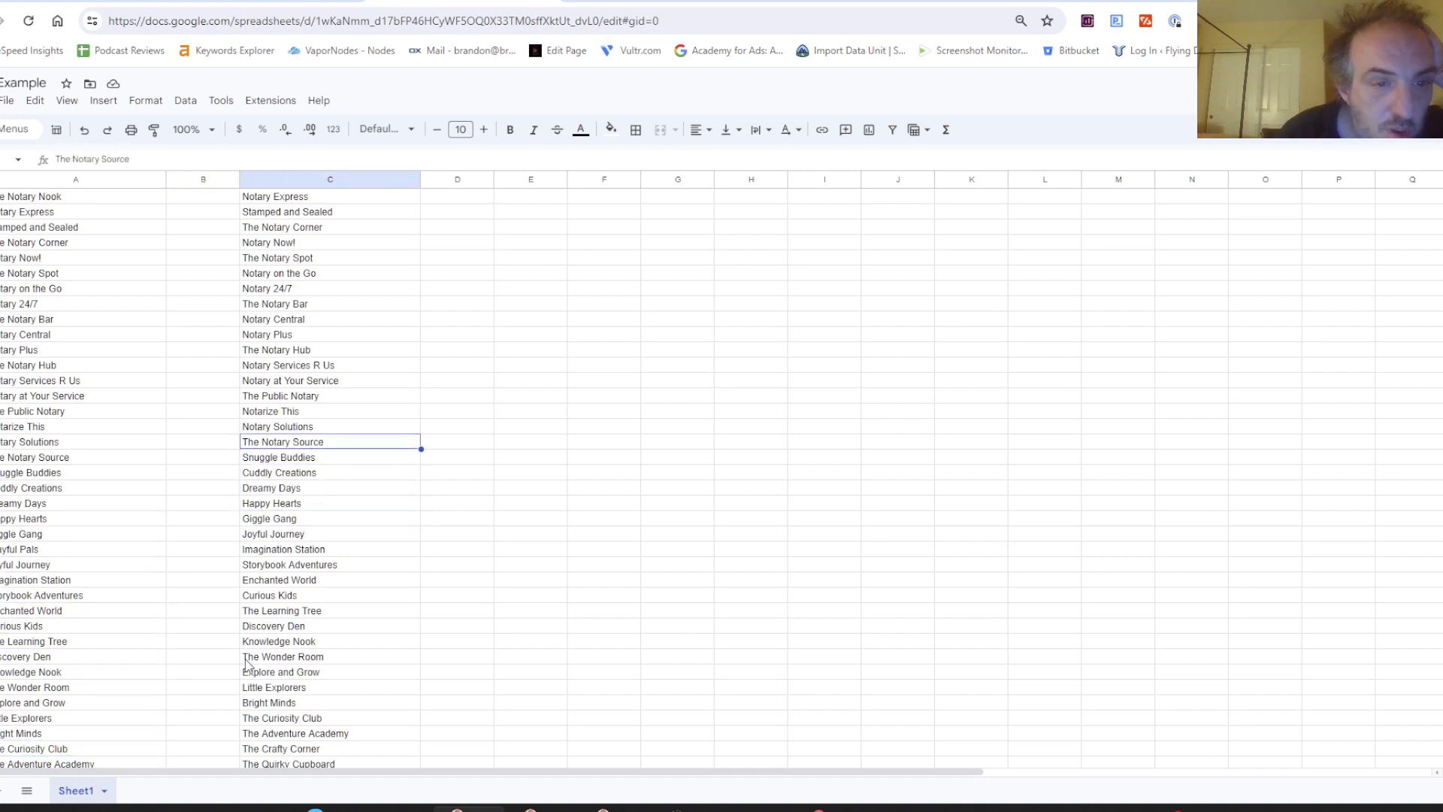
pyautogui.press('Down')
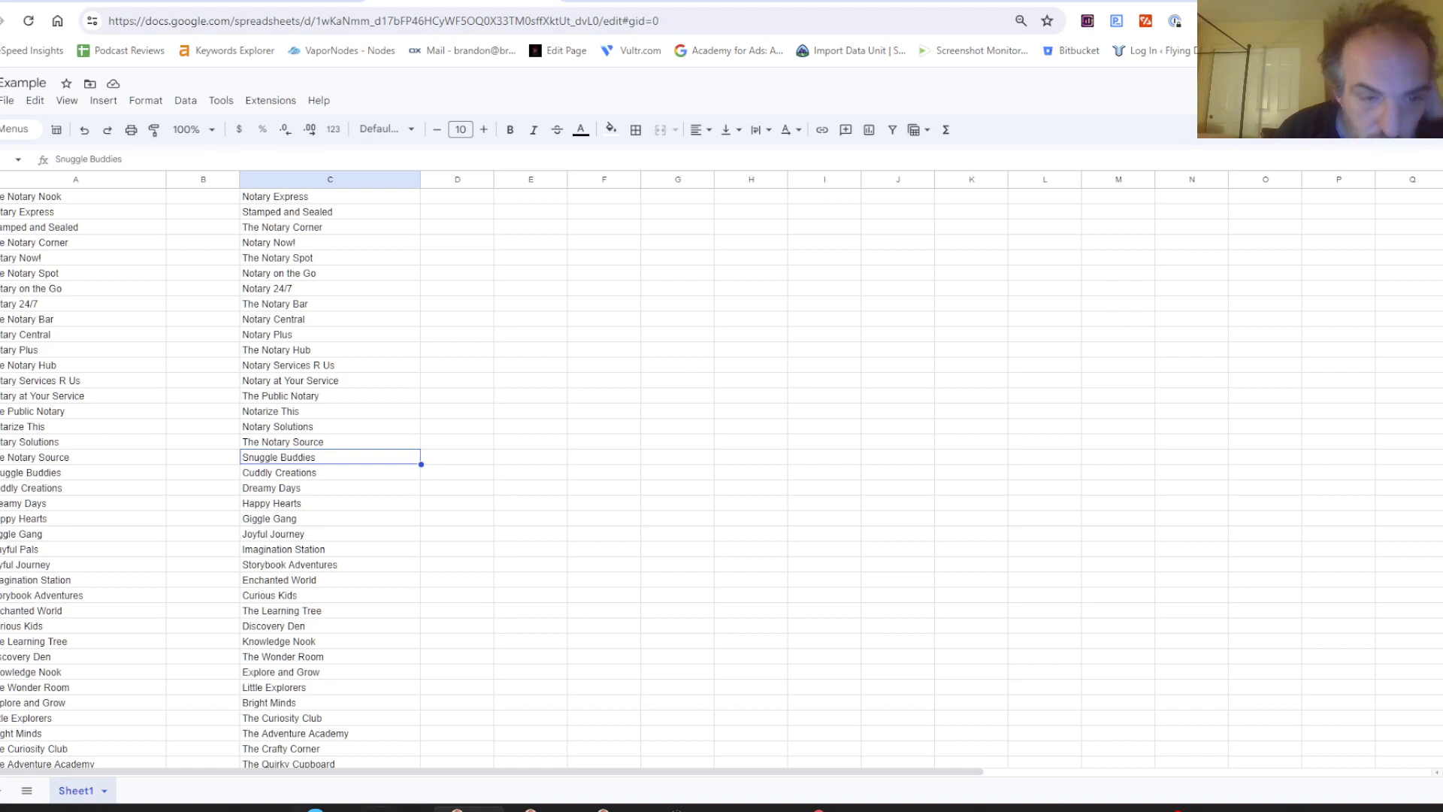
pyautogui.click(292, 2)
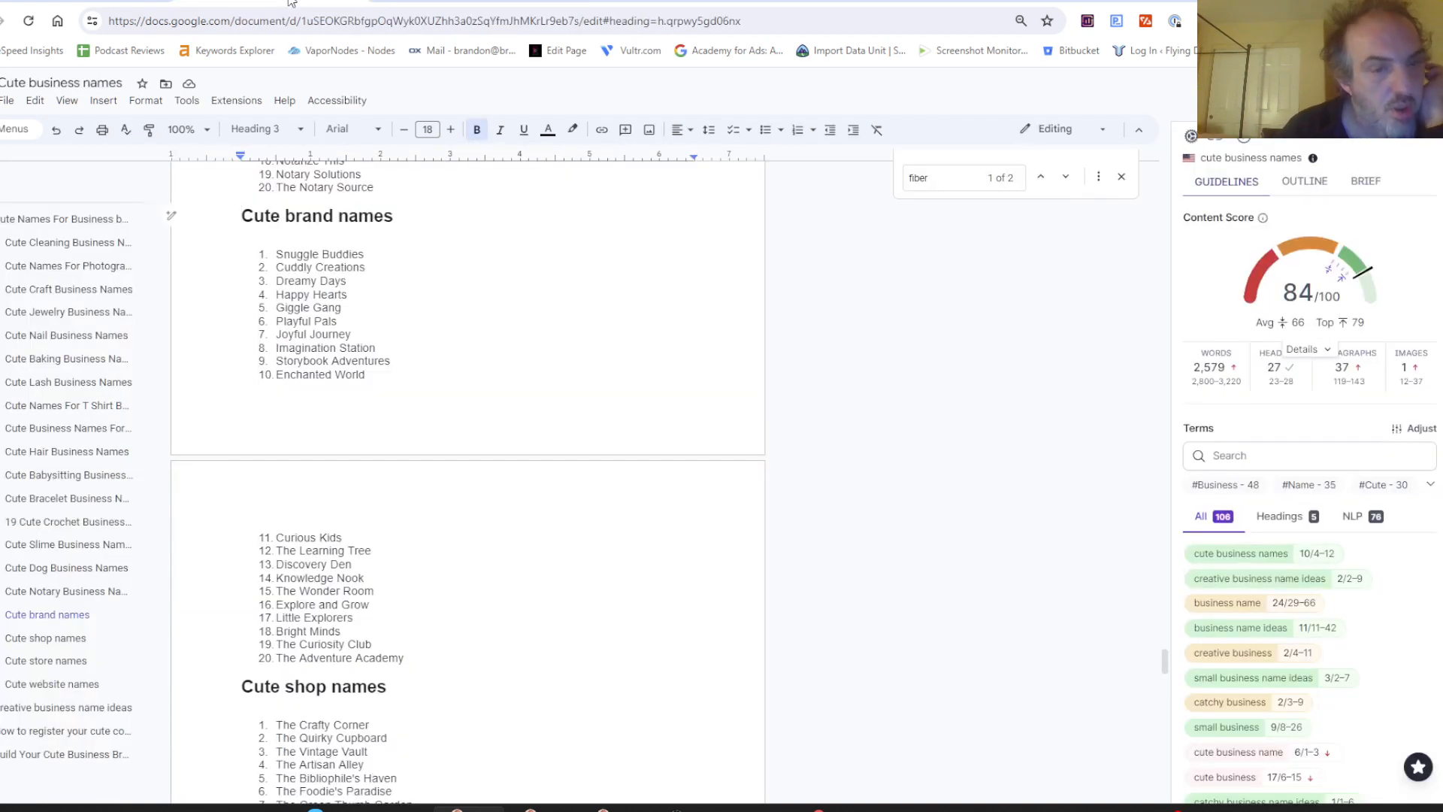
pyautogui.click(426, 3)
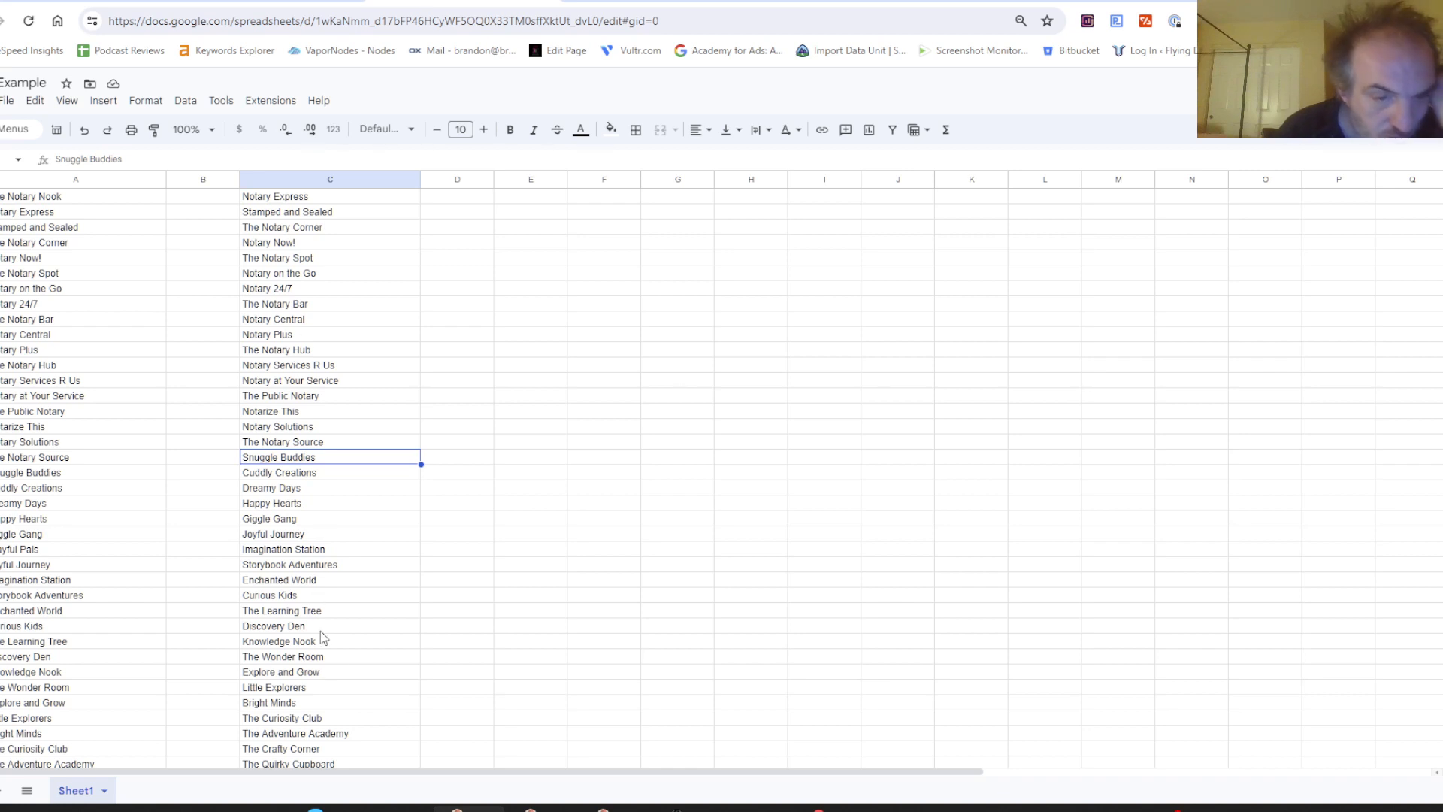
pyautogui.keyDown('shift'); pyautogui.click(350, 732); pyautogui.keyUp('shift')
pyautogui.hotkey('ctrl', 'c')
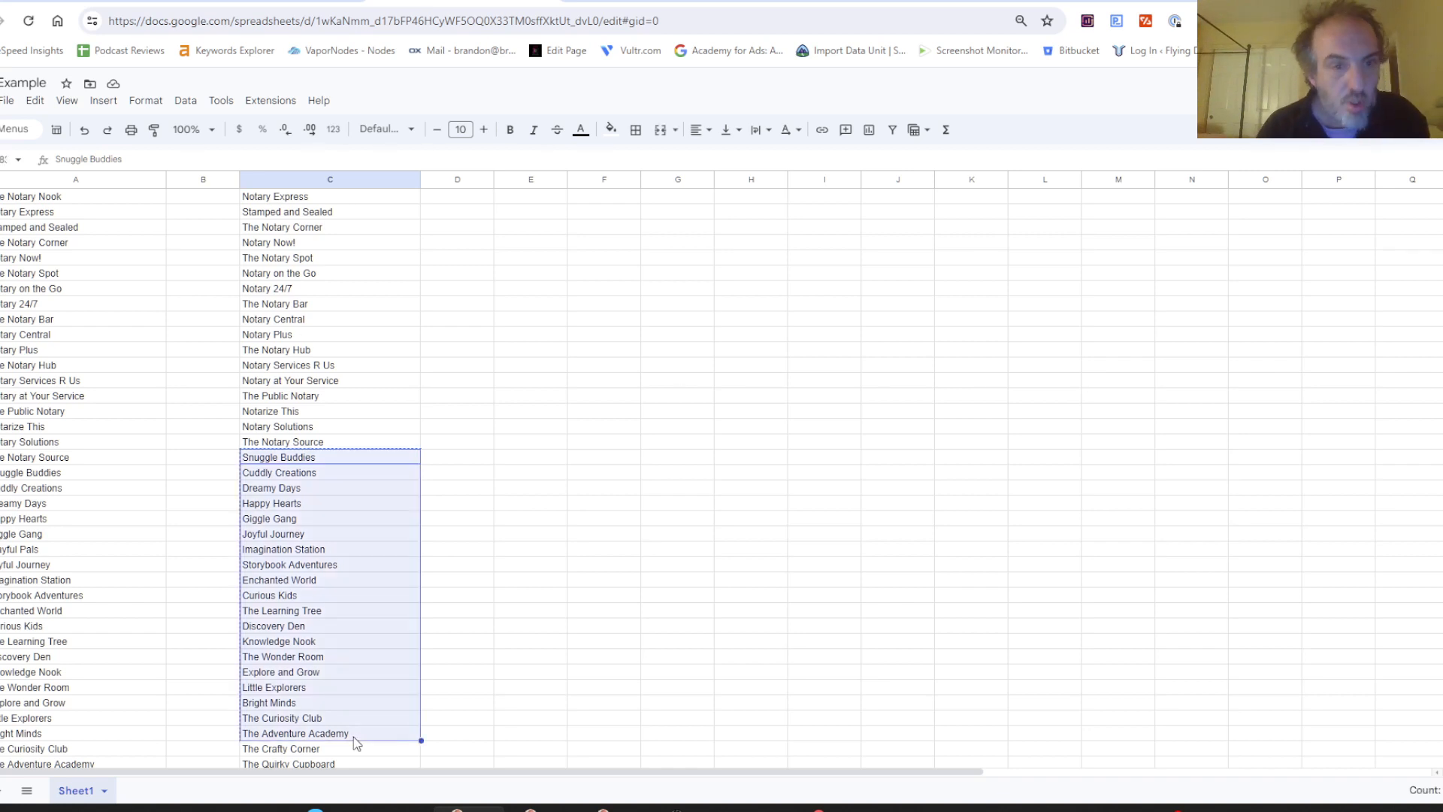
# Step: In the Google Docs article, replace the Cute brand names list with the copied names and prefix its heading with 19
pyautogui.click(291, 1)
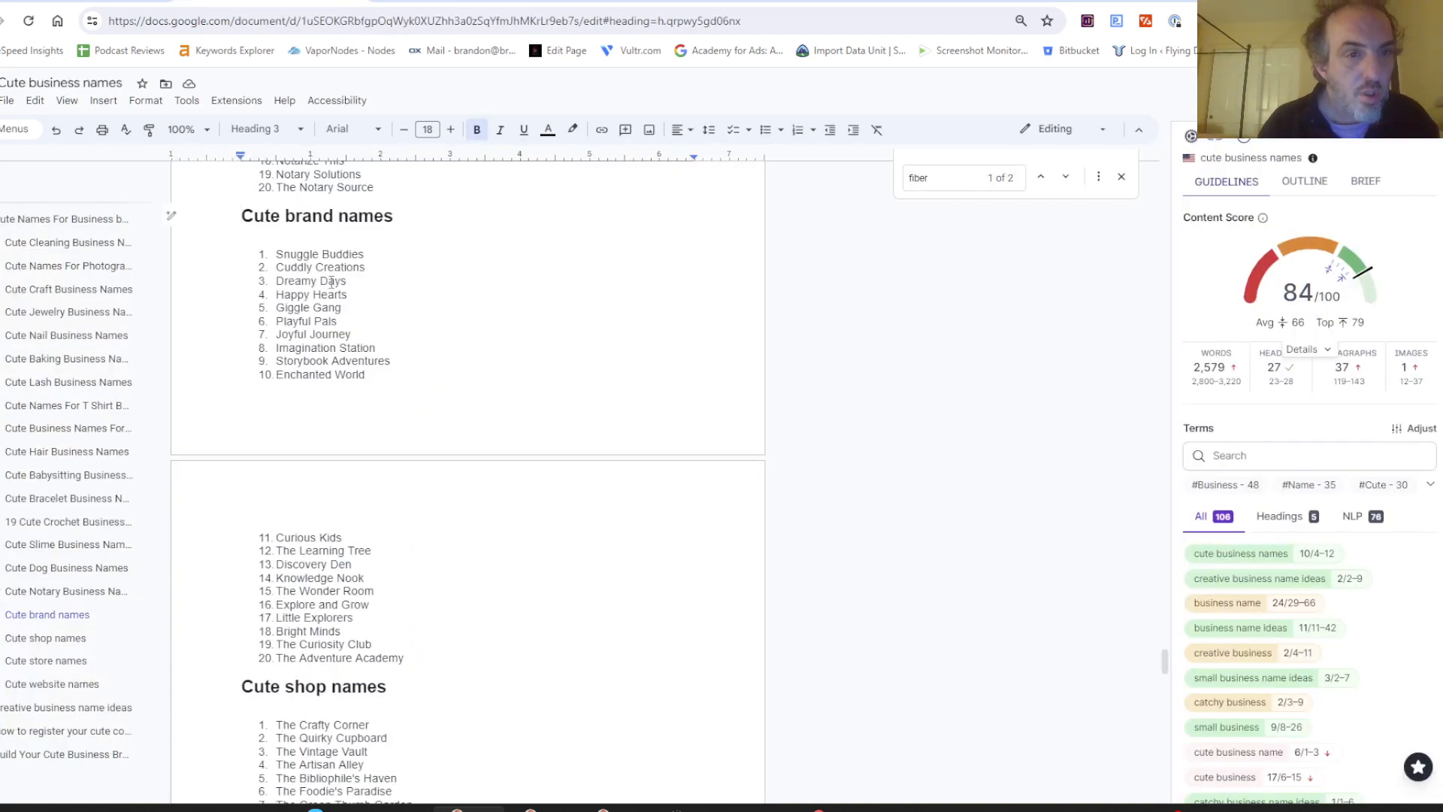
pyautogui.moveTo(270, 216); pyautogui.dragTo(334, 348)
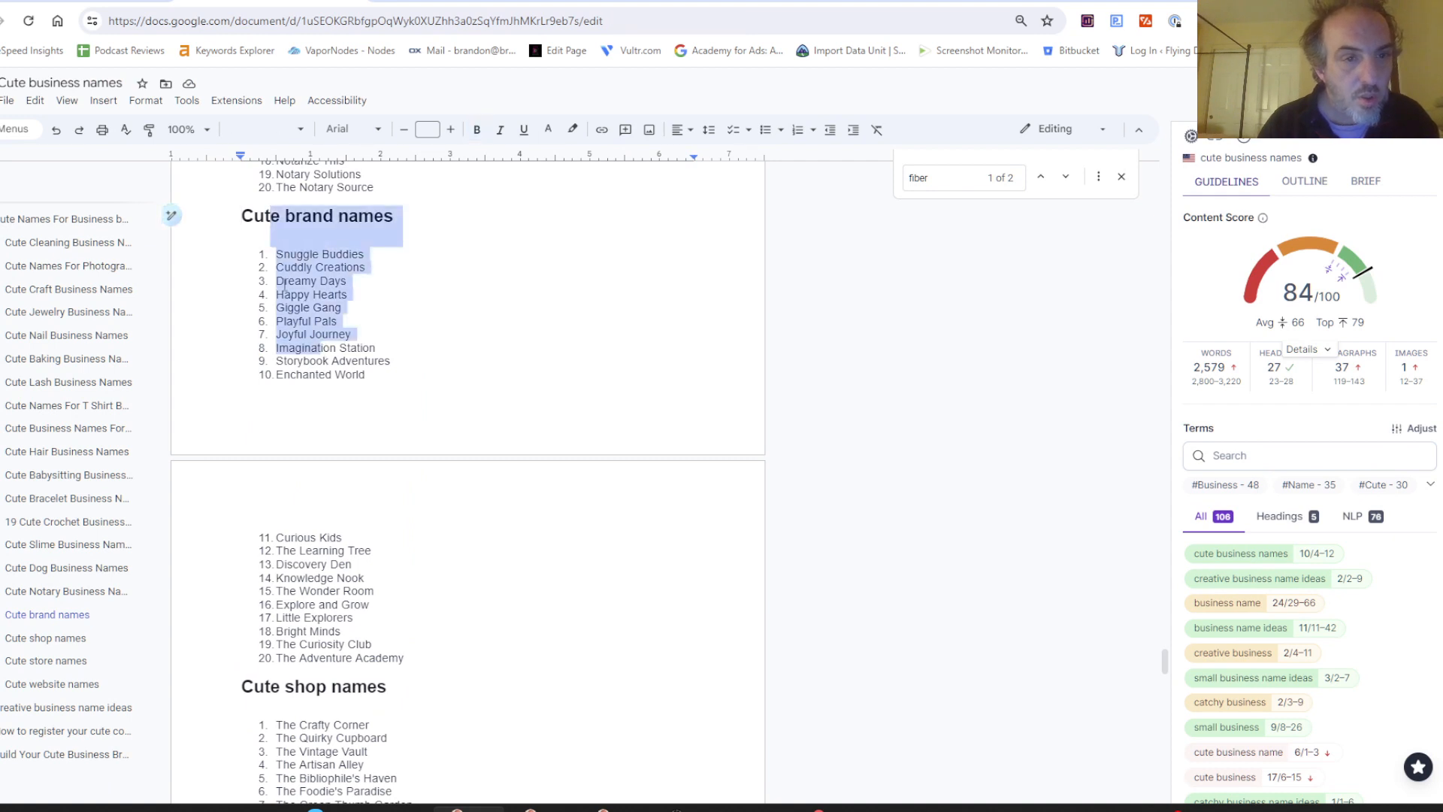
pyautogui.click(281, 254)
pyautogui.moveTo(273, 254); pyautogui.dragTo(429, 667)
pyautogui.hotkey('ctrl', 'shift', 'c')
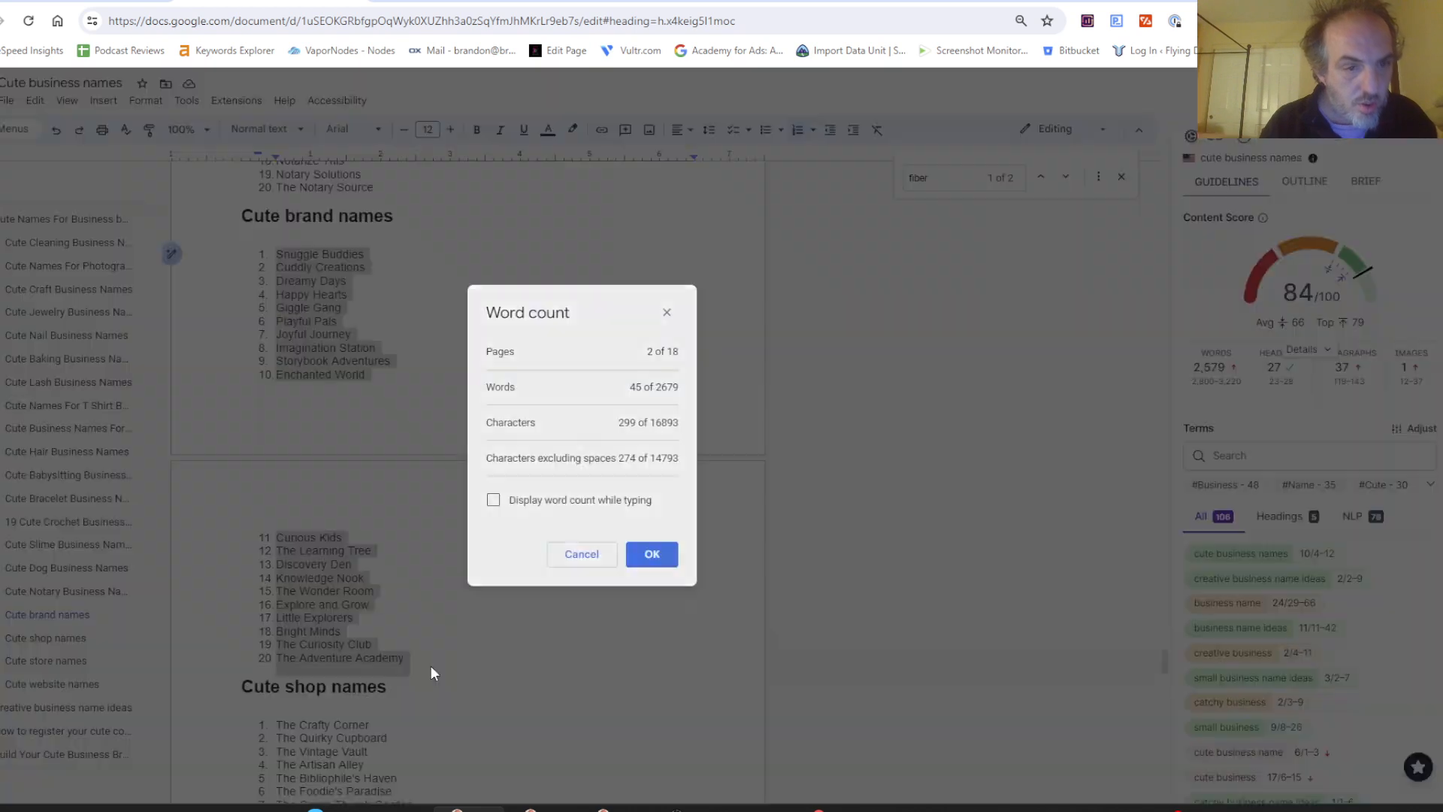
pyautogui.click(564, 569)
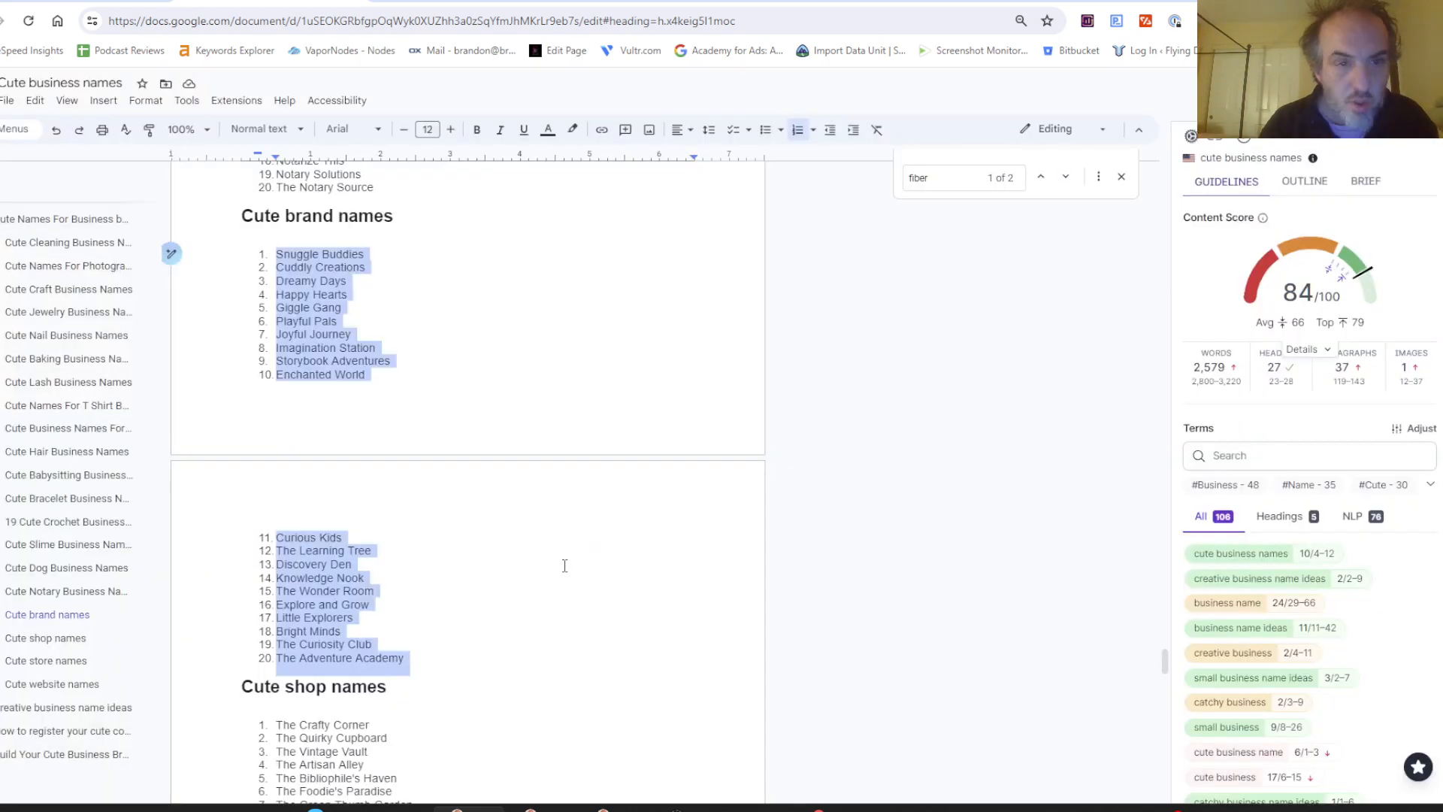
pyautogui.hotkey('ctrl', 'z')
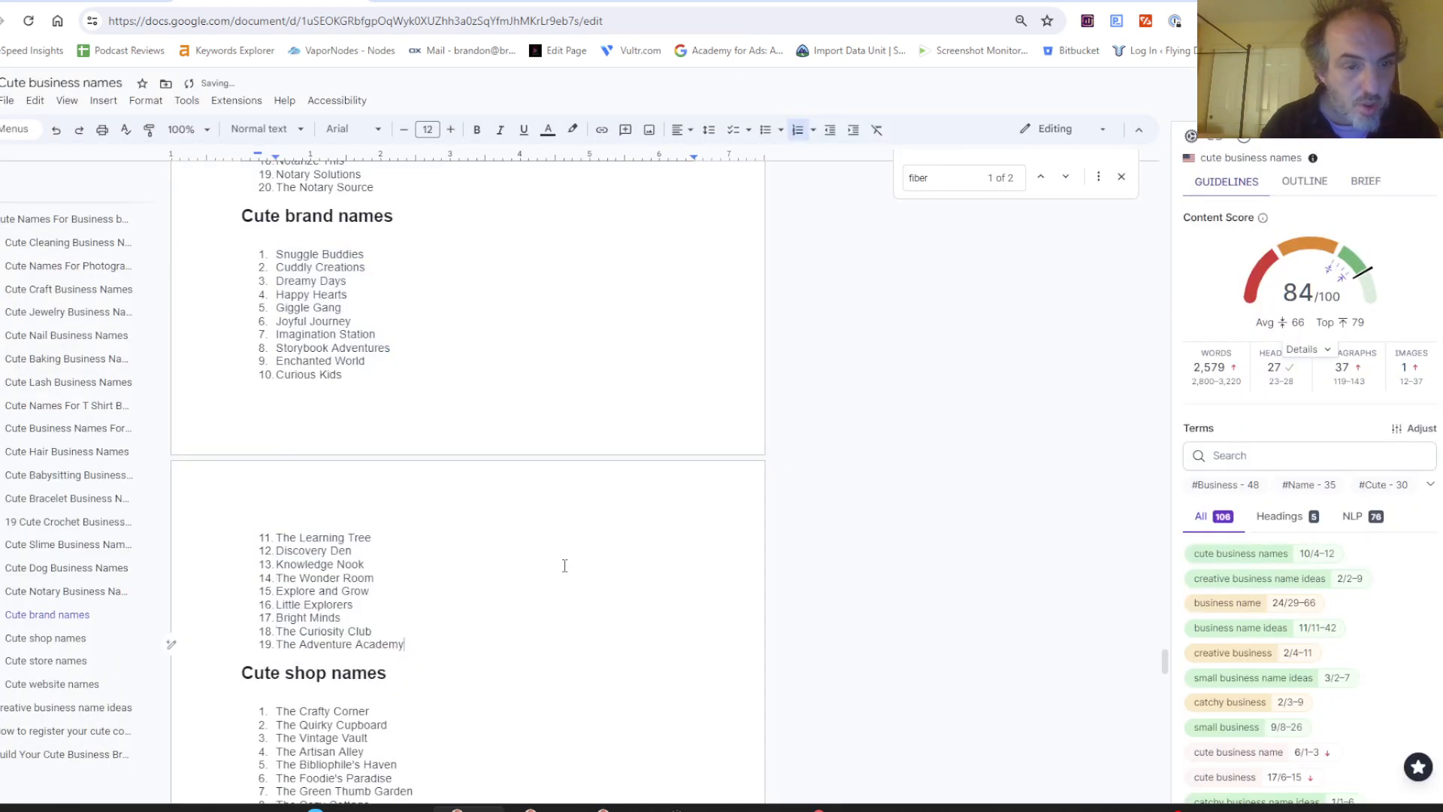
pyautogui.click(234, 220)
pyautogui.write('19')
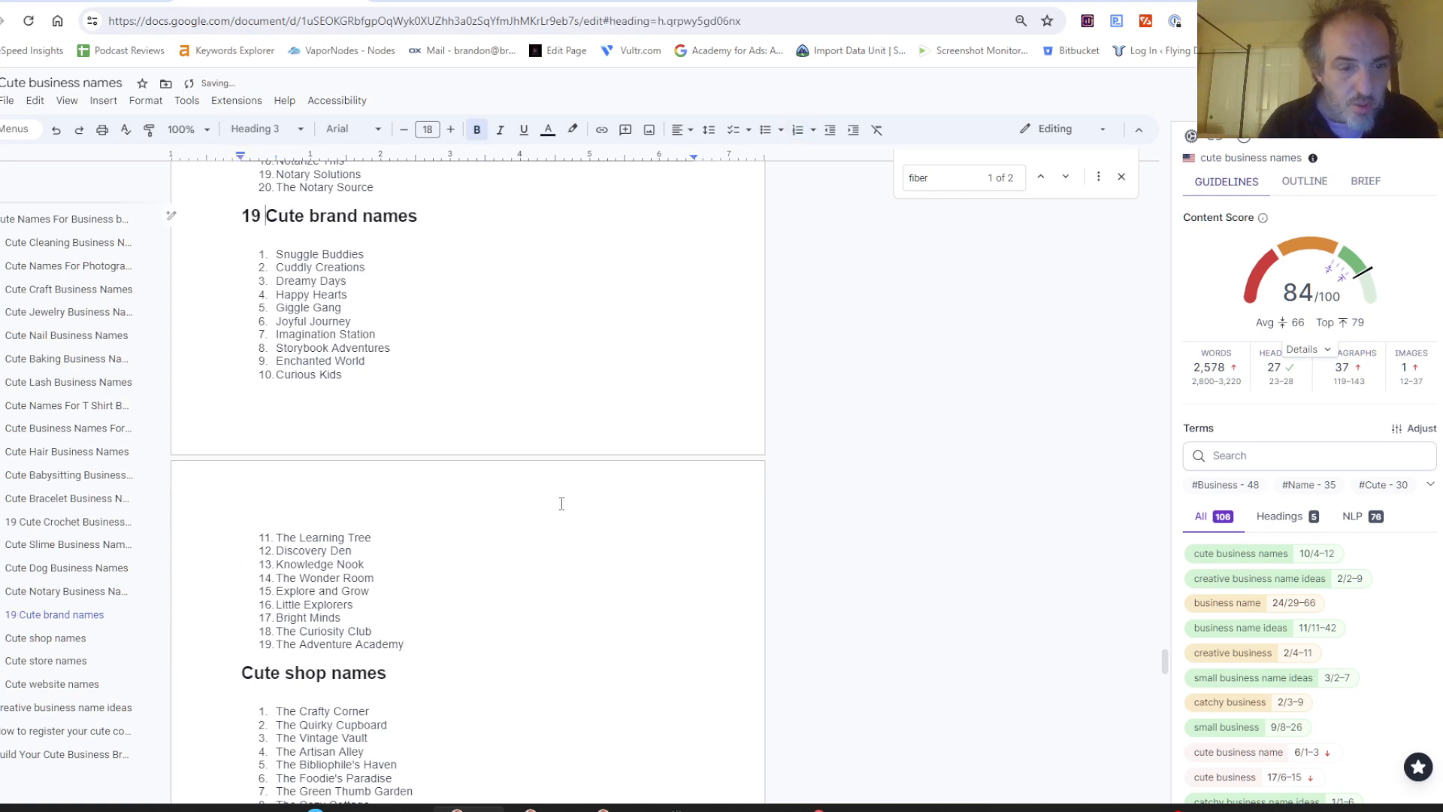
# Step: Back in the spreadsheet, copy the shop names in column C from The Crafty Corner through The Adventure Awaits
pyautogui.click(476, 5)
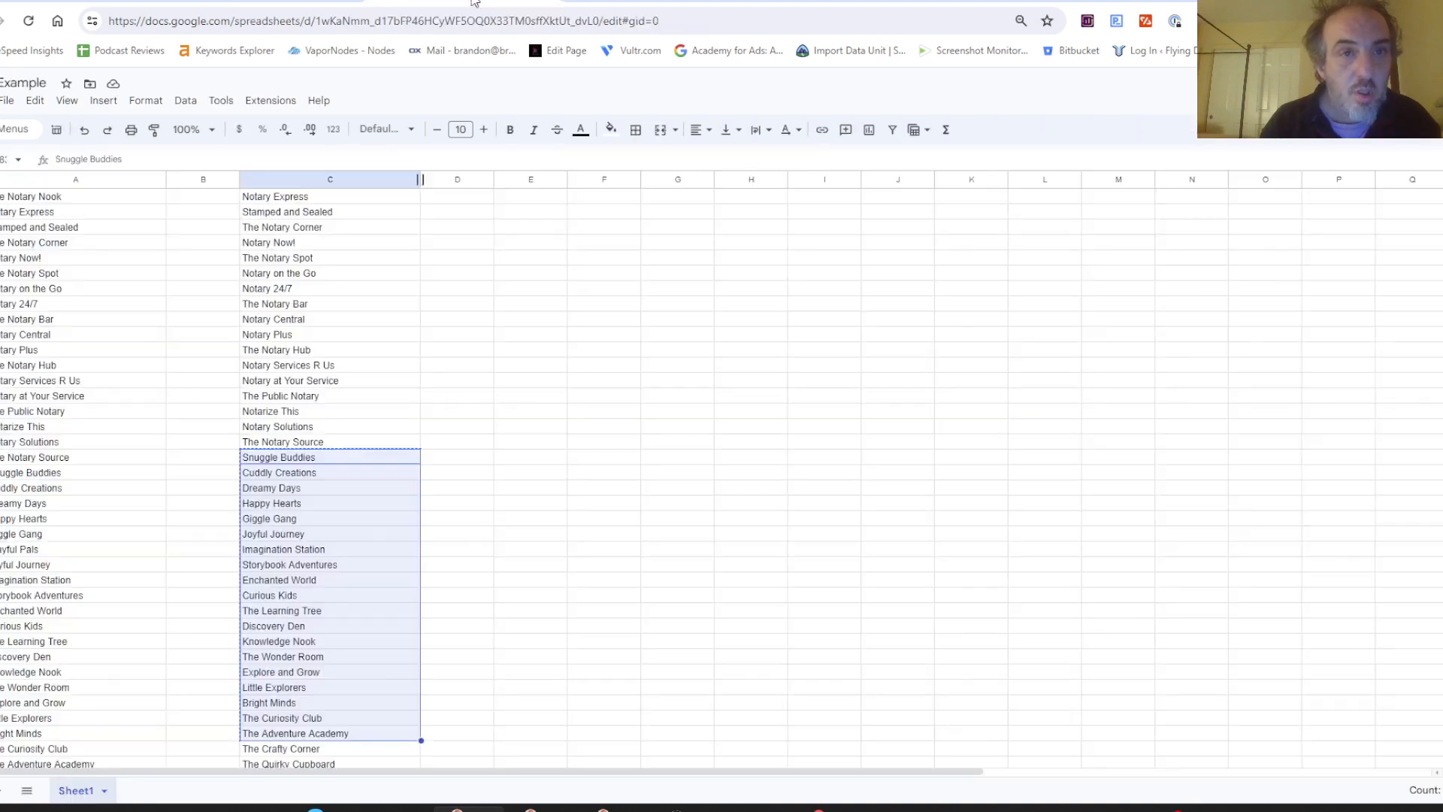
pyautogui.click(340, 748)
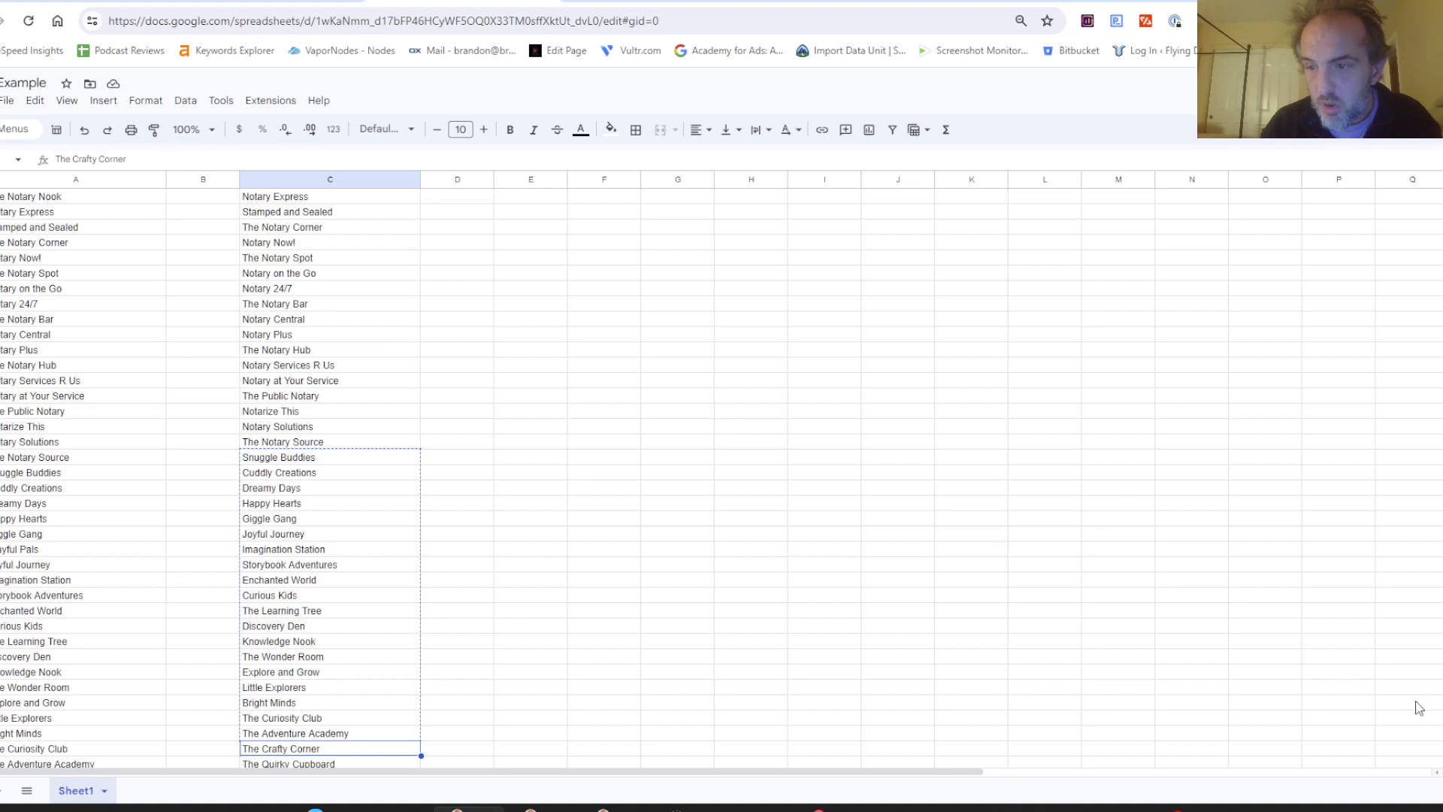
pyautogui.scroll(-10, 893, 529)
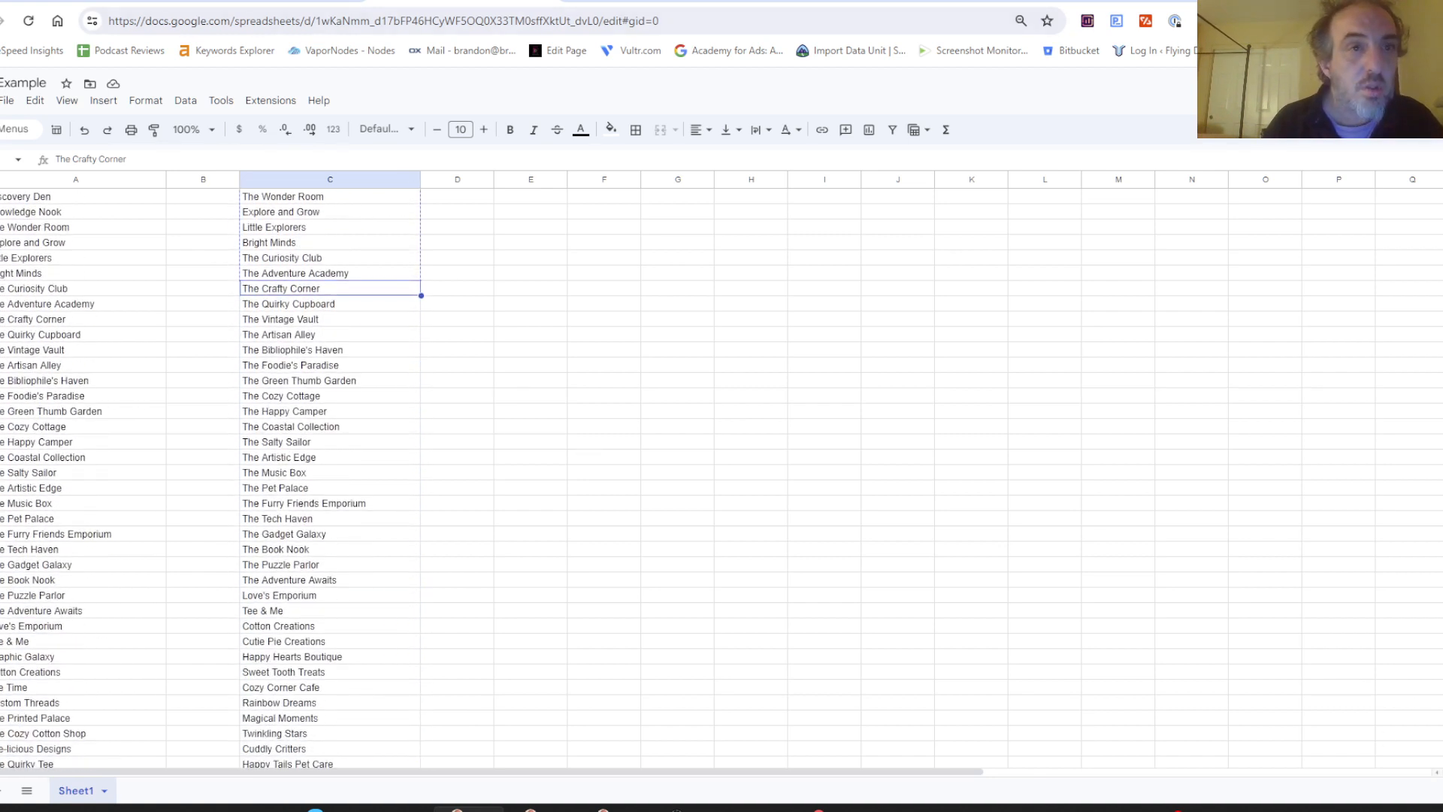
pyautogui.click(330, 1)
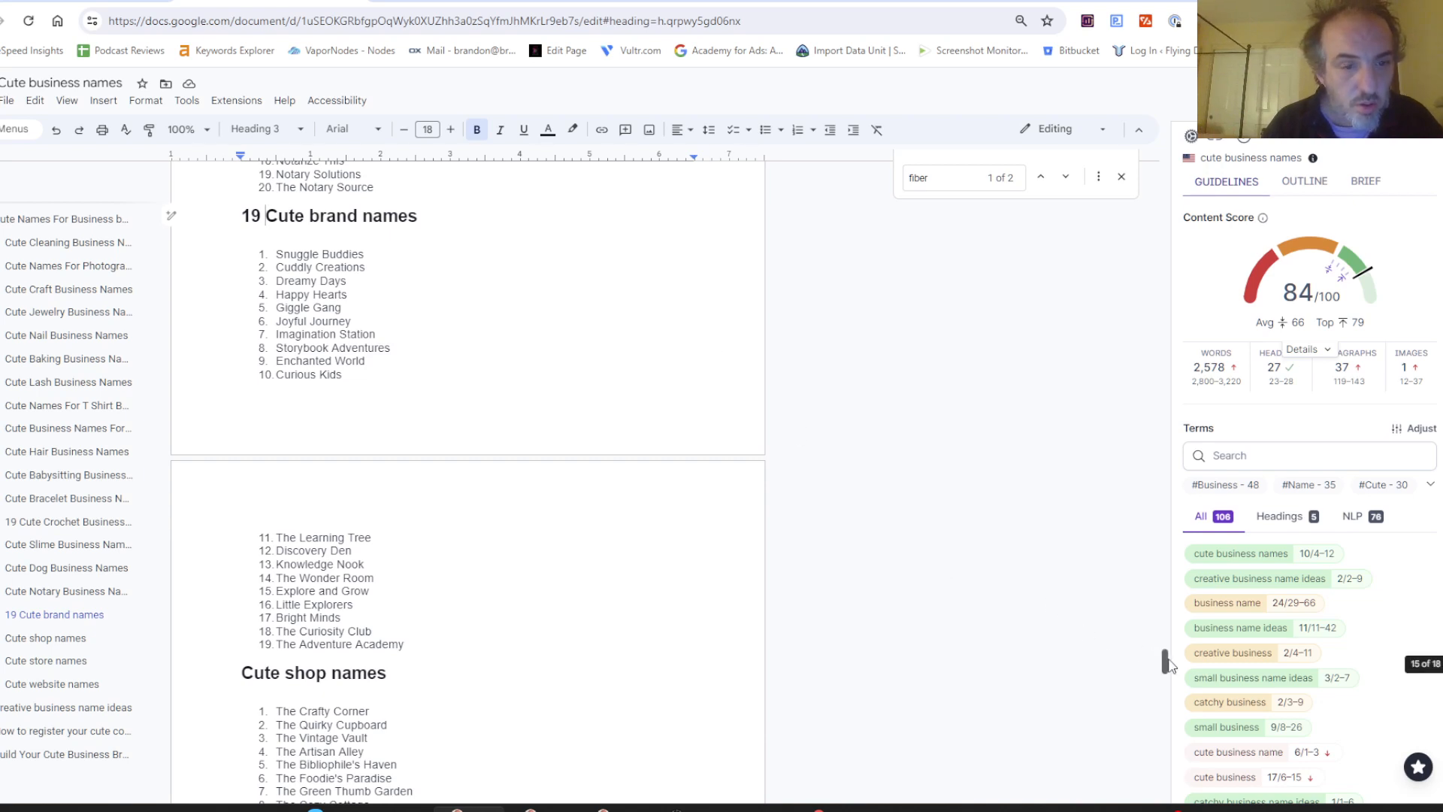
pyautogui.scroll(-3, 1167, 662)
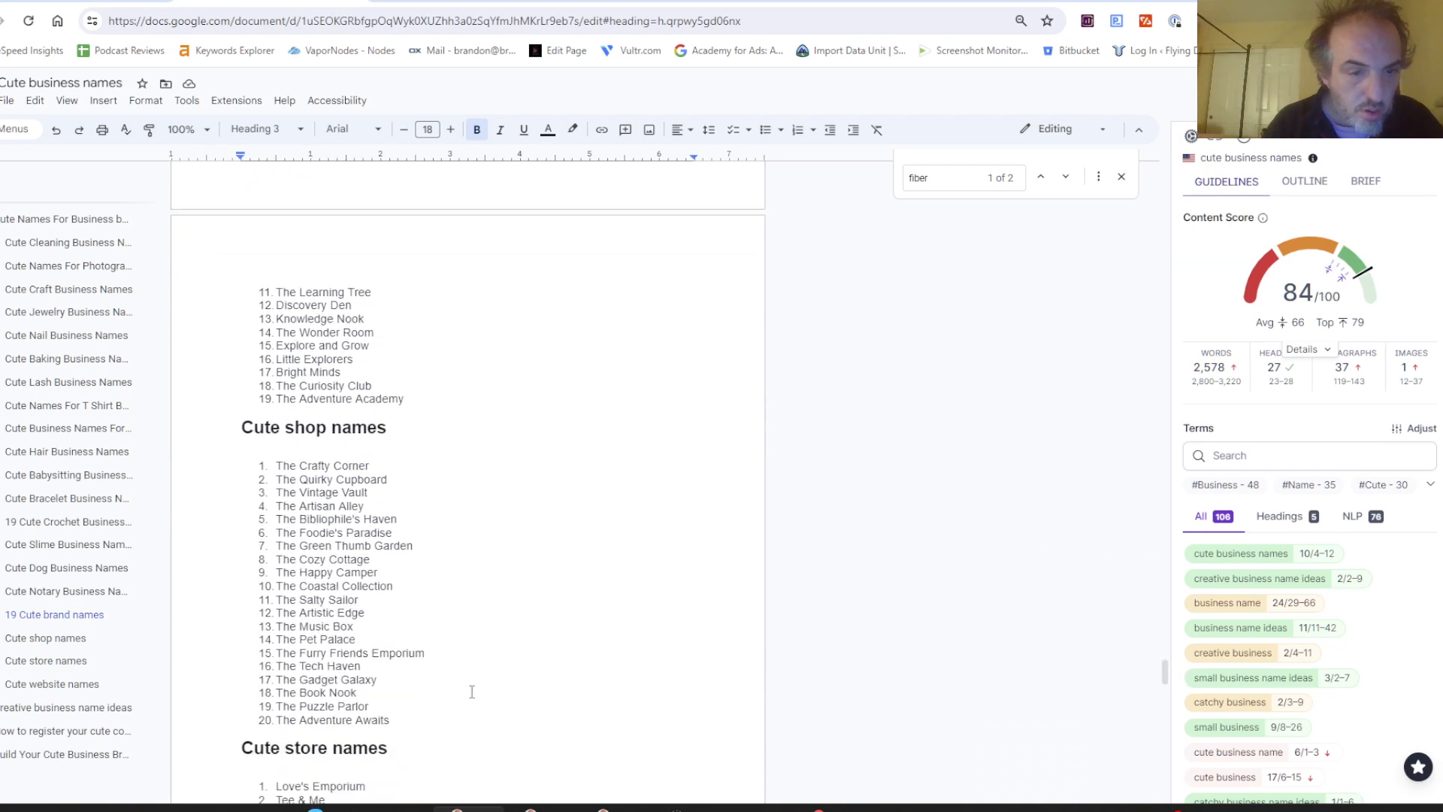
pyautogui.click(456, 8)
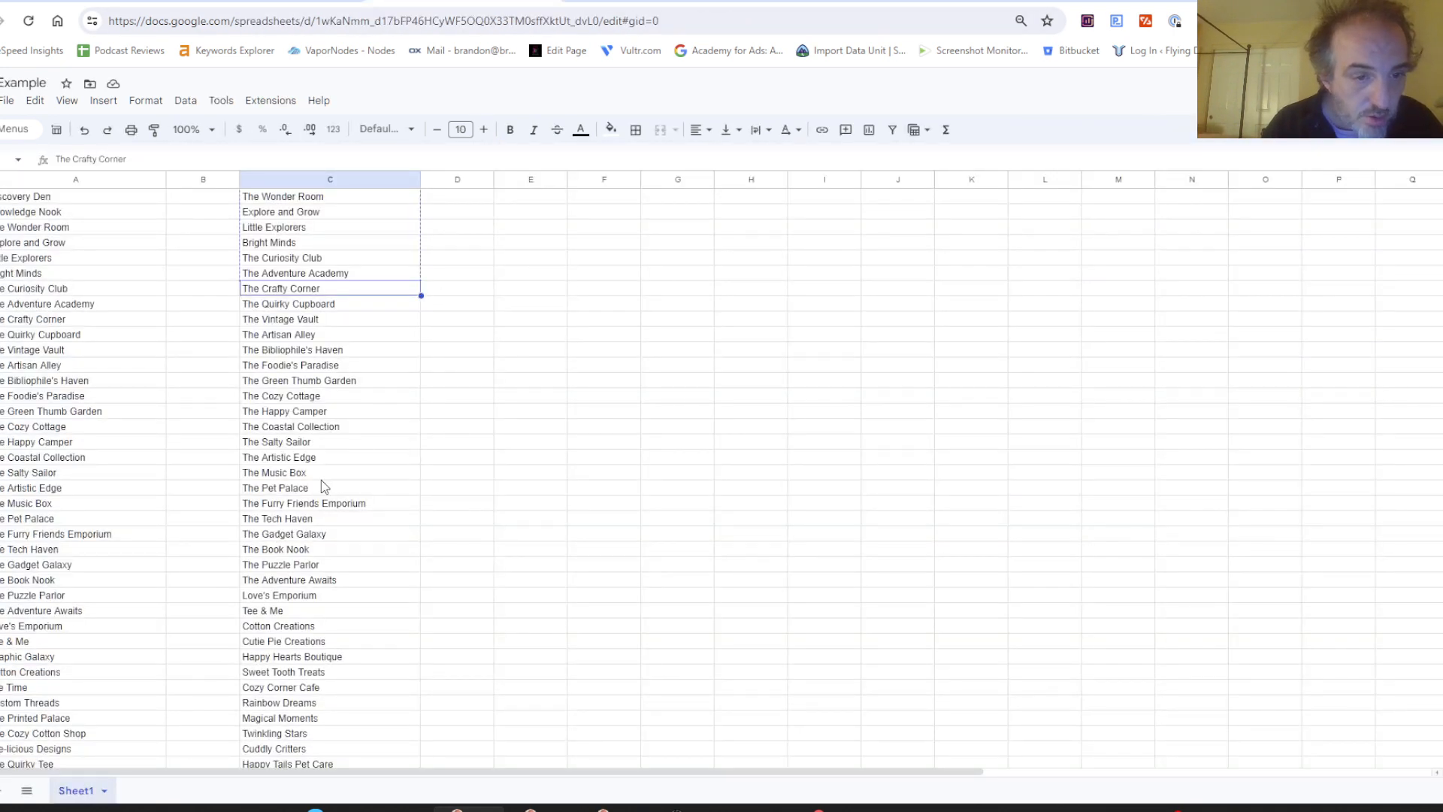
pyautogui.keyDown('shift'); pyautogui.click(314, 580); pyautogui.keyUp('shift')
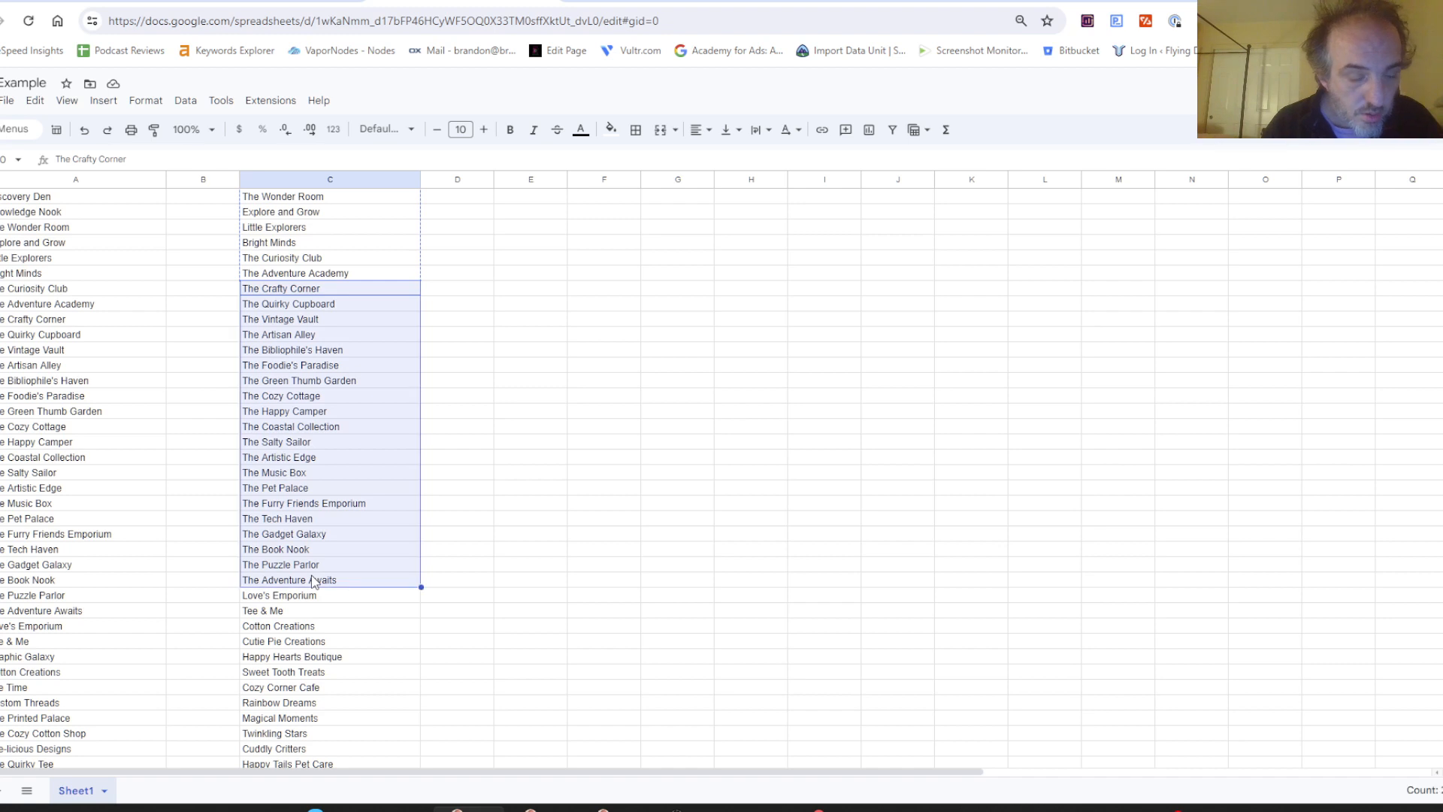
pyautogui.hotkey('ctrl', 'c')
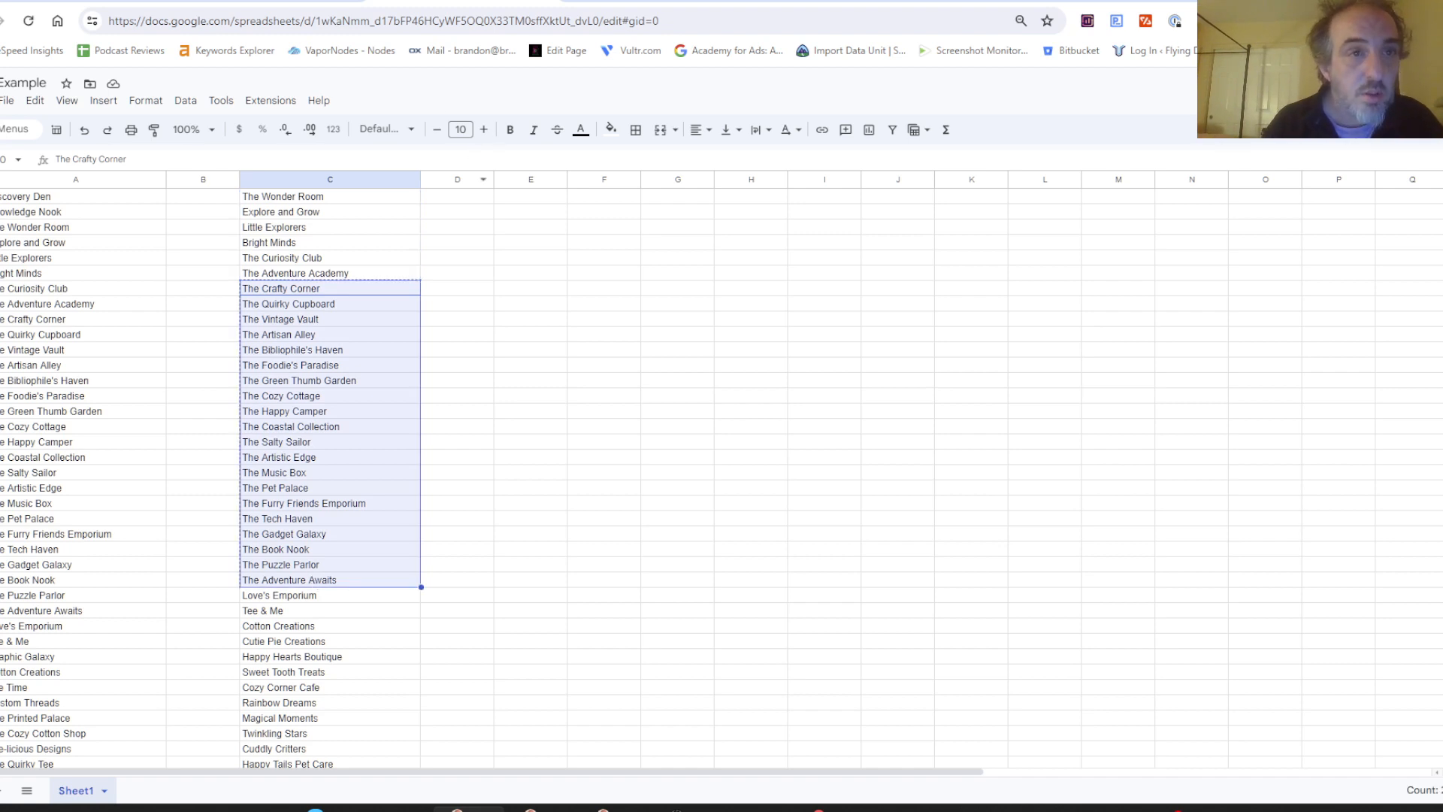
# Step: Replace the article's Cute shop names list with the copied names as plain text and remove the empty last item
pyautogui.click(308, 2)
pyautogui.moveTo(273, 463); pyautogui.dragTo(402, 720)
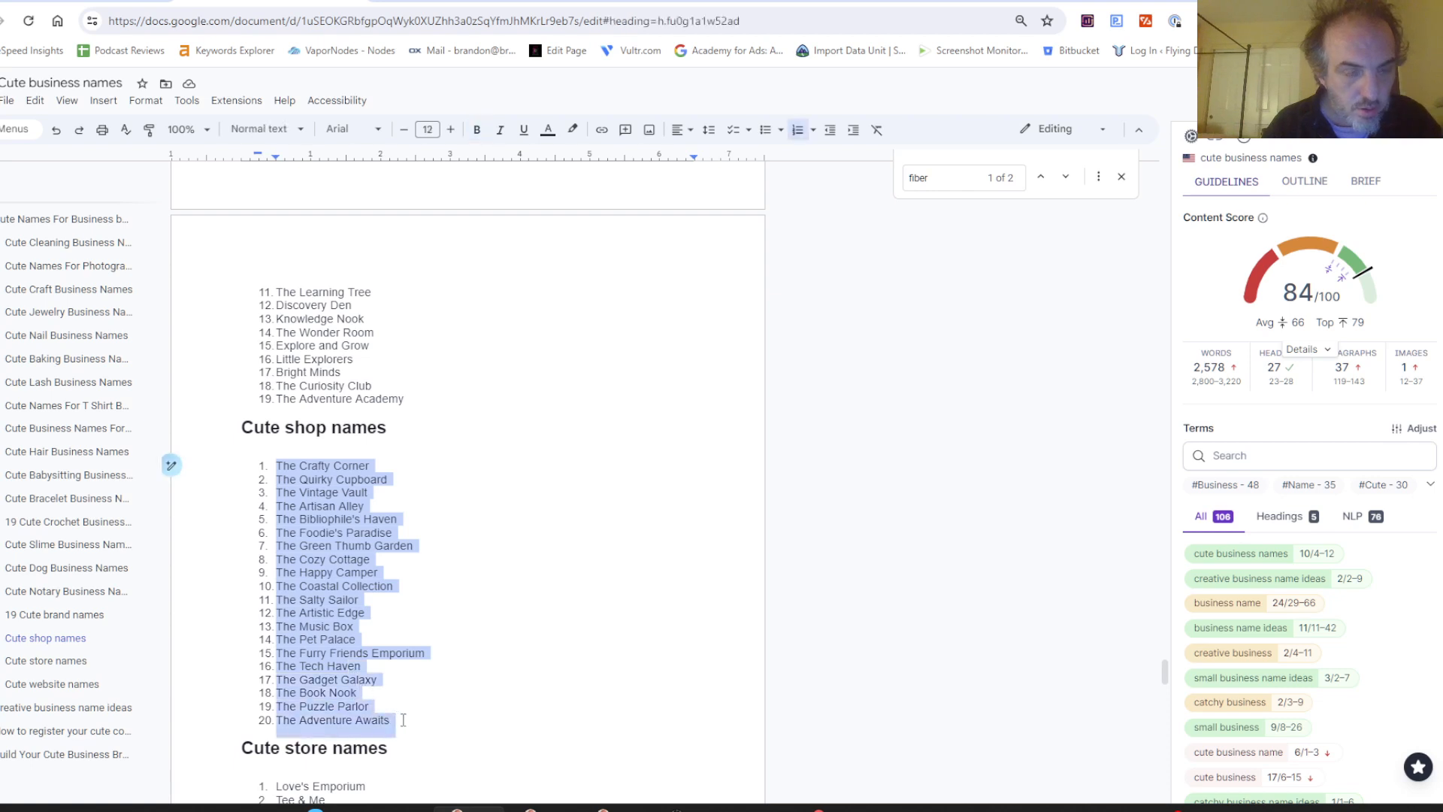
pyautogui.hotkey('ctrl', 'shift', 'v')
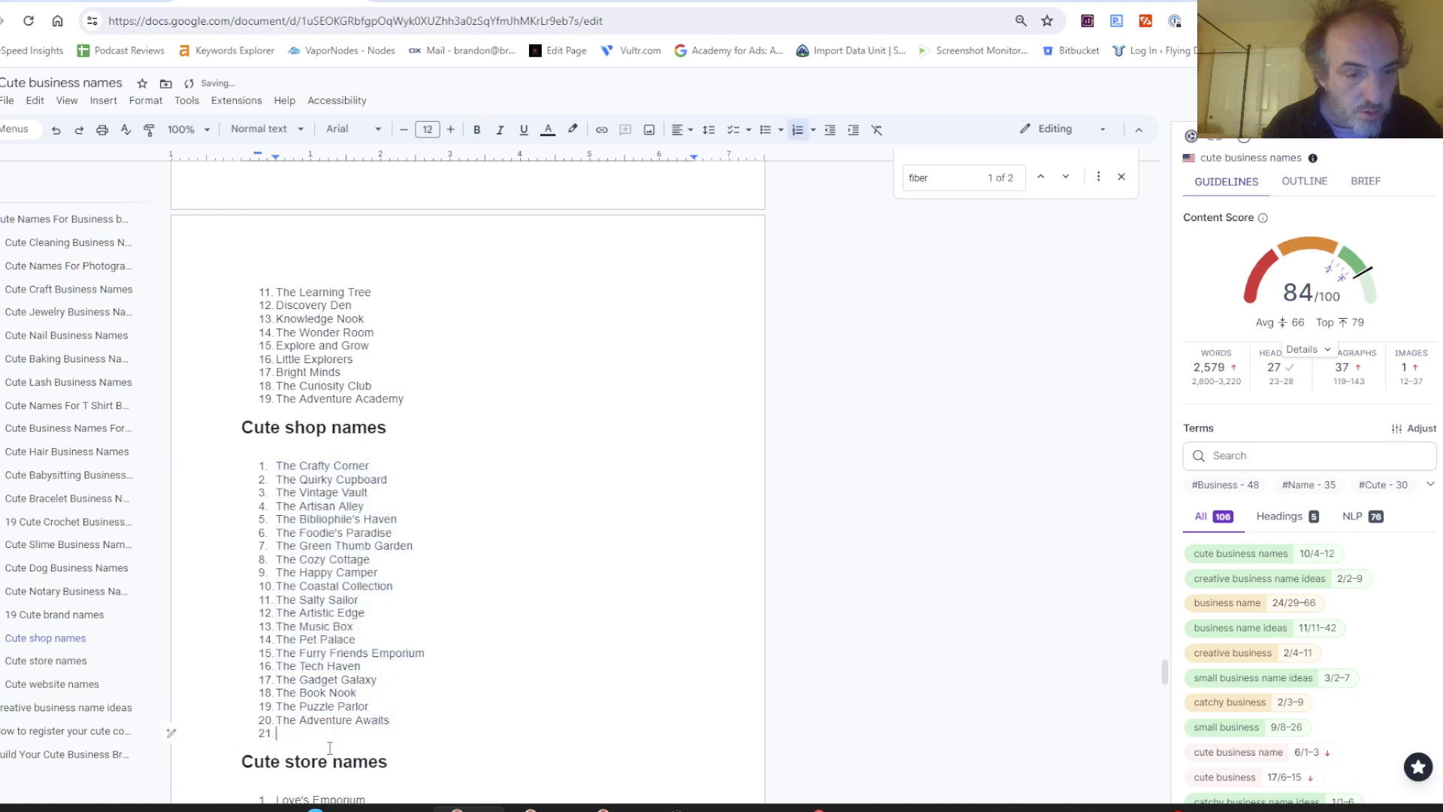
pyautogui.press('BackSpace')
pyautogui.press('BackSpace')
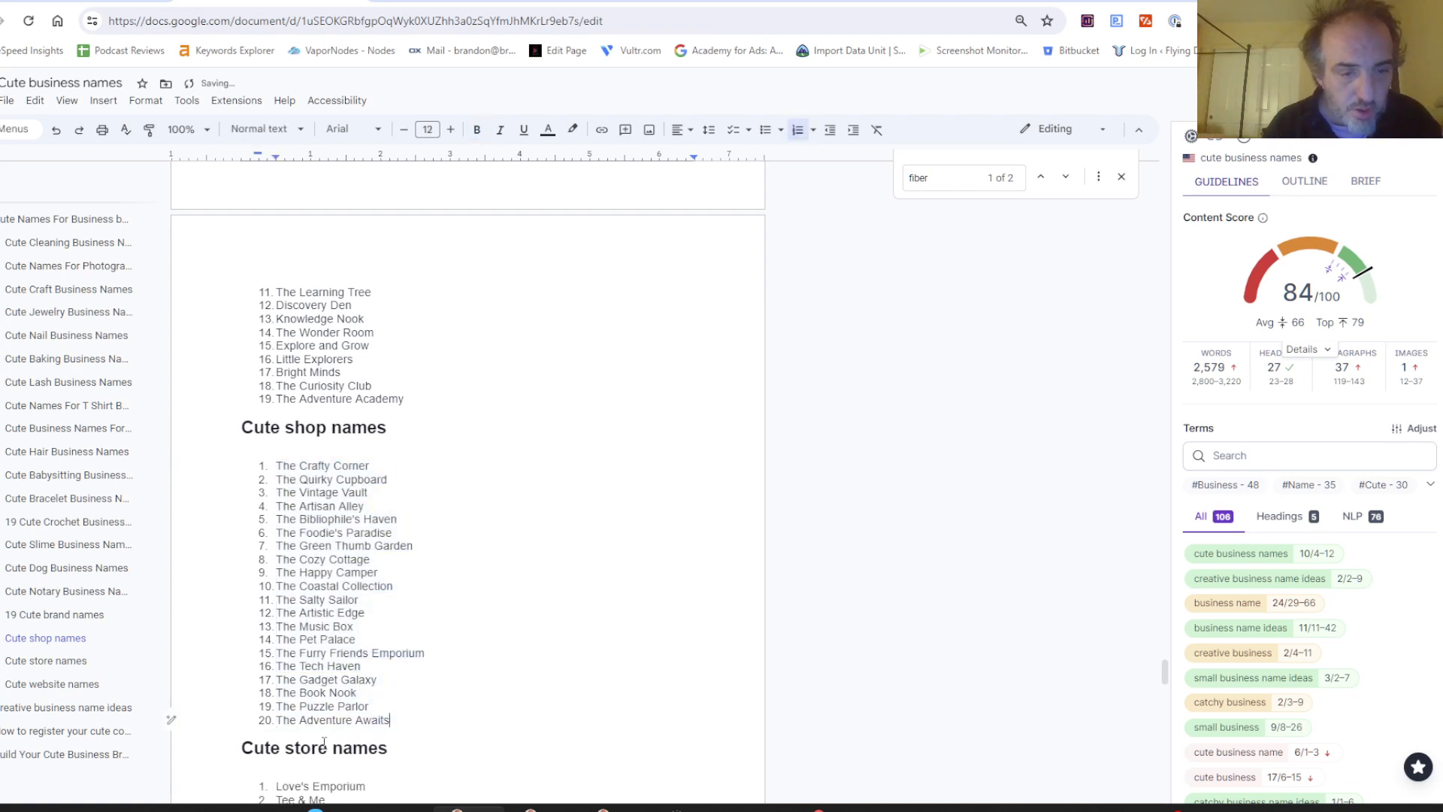
# Step: Compare the article's Cute store names list with the names left in column C of the spreadsheet after The Adventure Awaits
pyautogui.moveTo(1165, 671); pyautogui.dragTo(1176, 702)
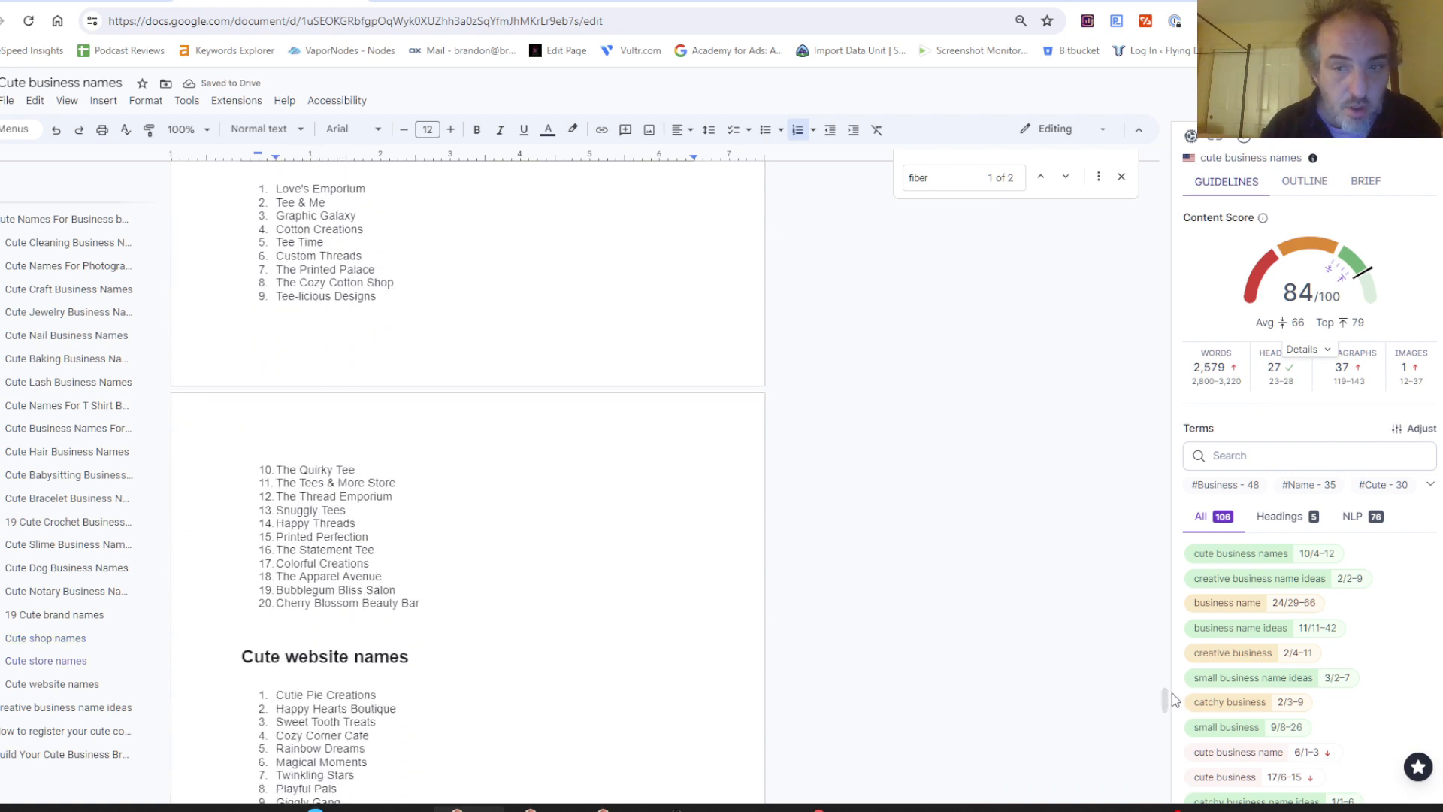
pyautogui.tripleClick(1171, 692)
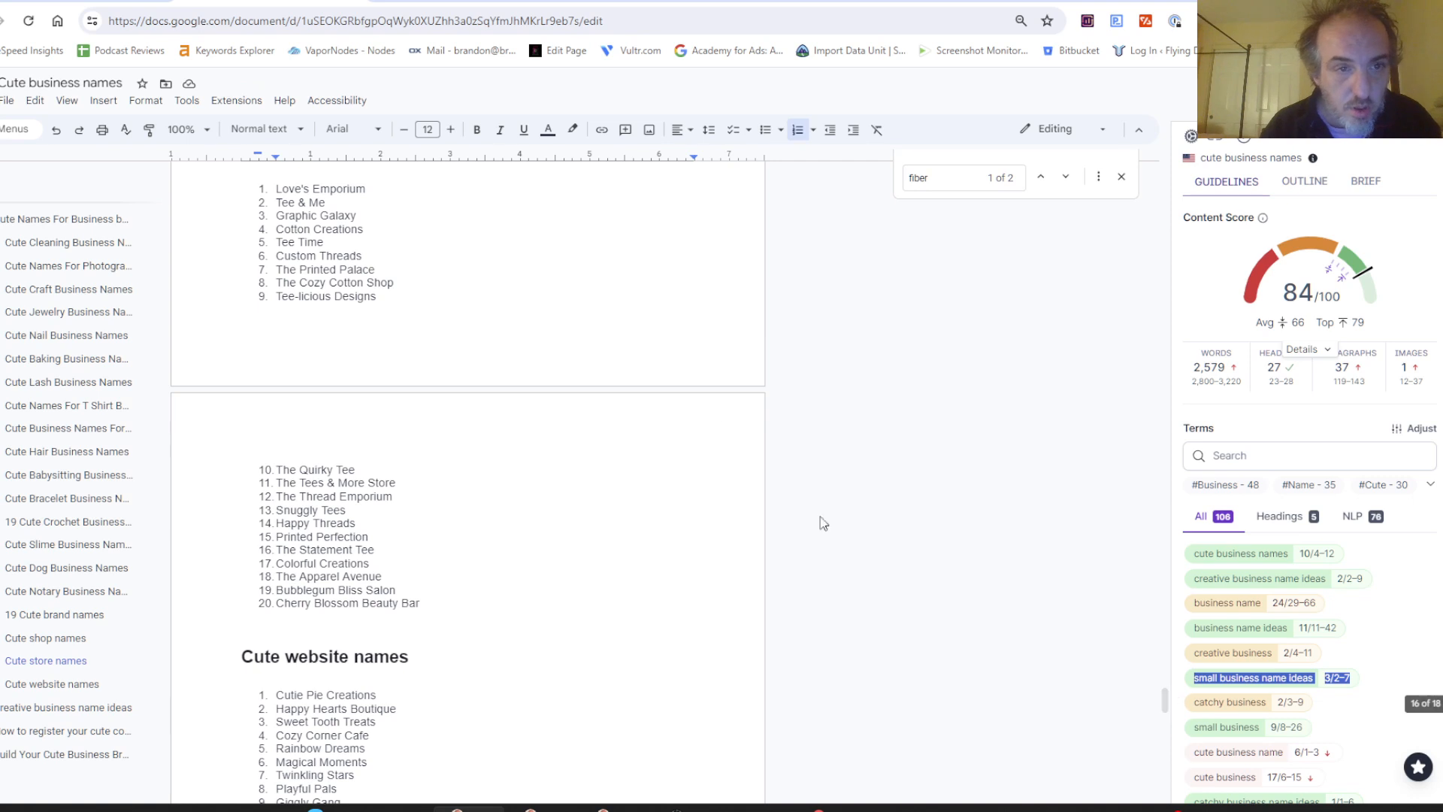
pyautogui.hotkey('ctrl', 'Tab')
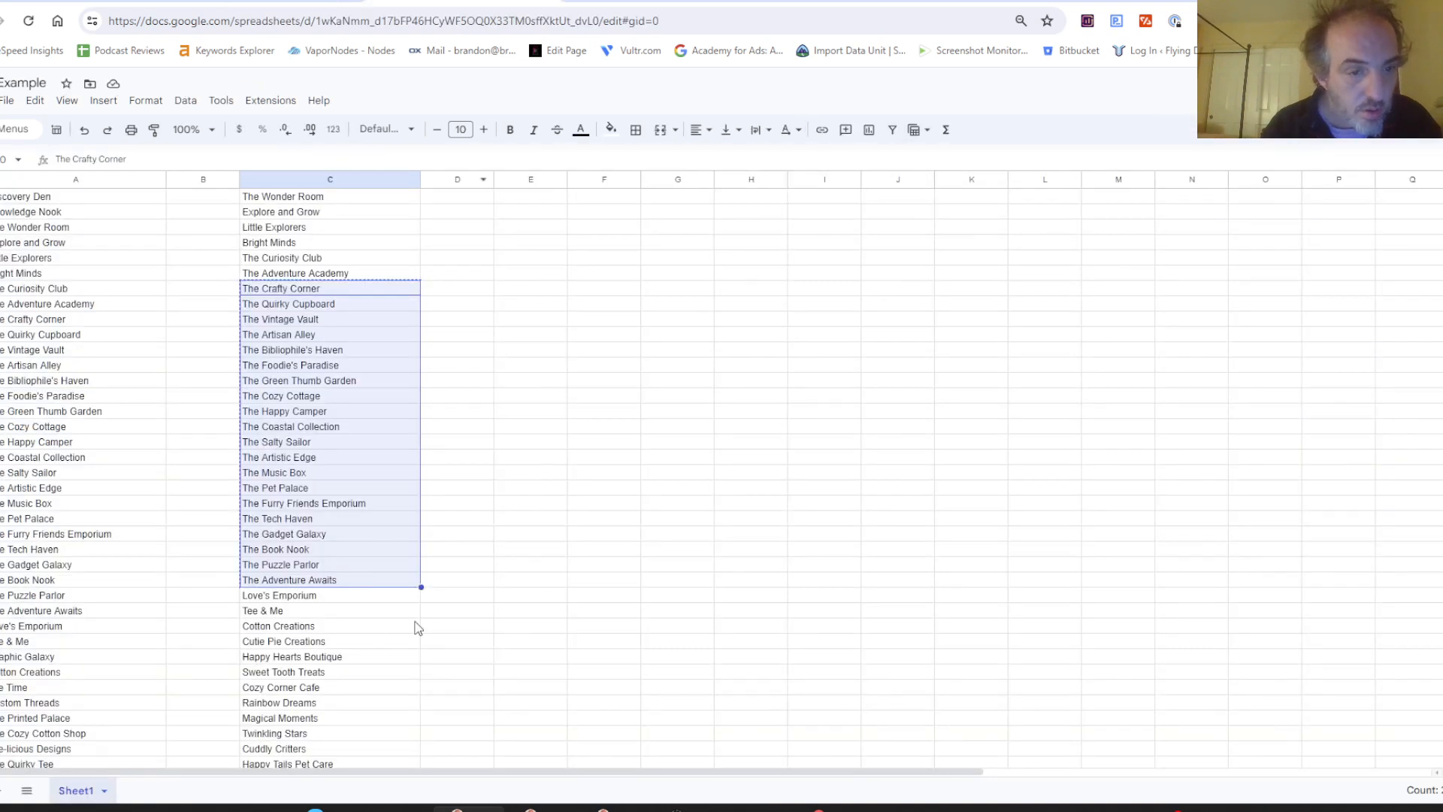
pyautogui.click(347, 597)
pyautogui.hotkey('ctrl', 'shift', 'Tab')
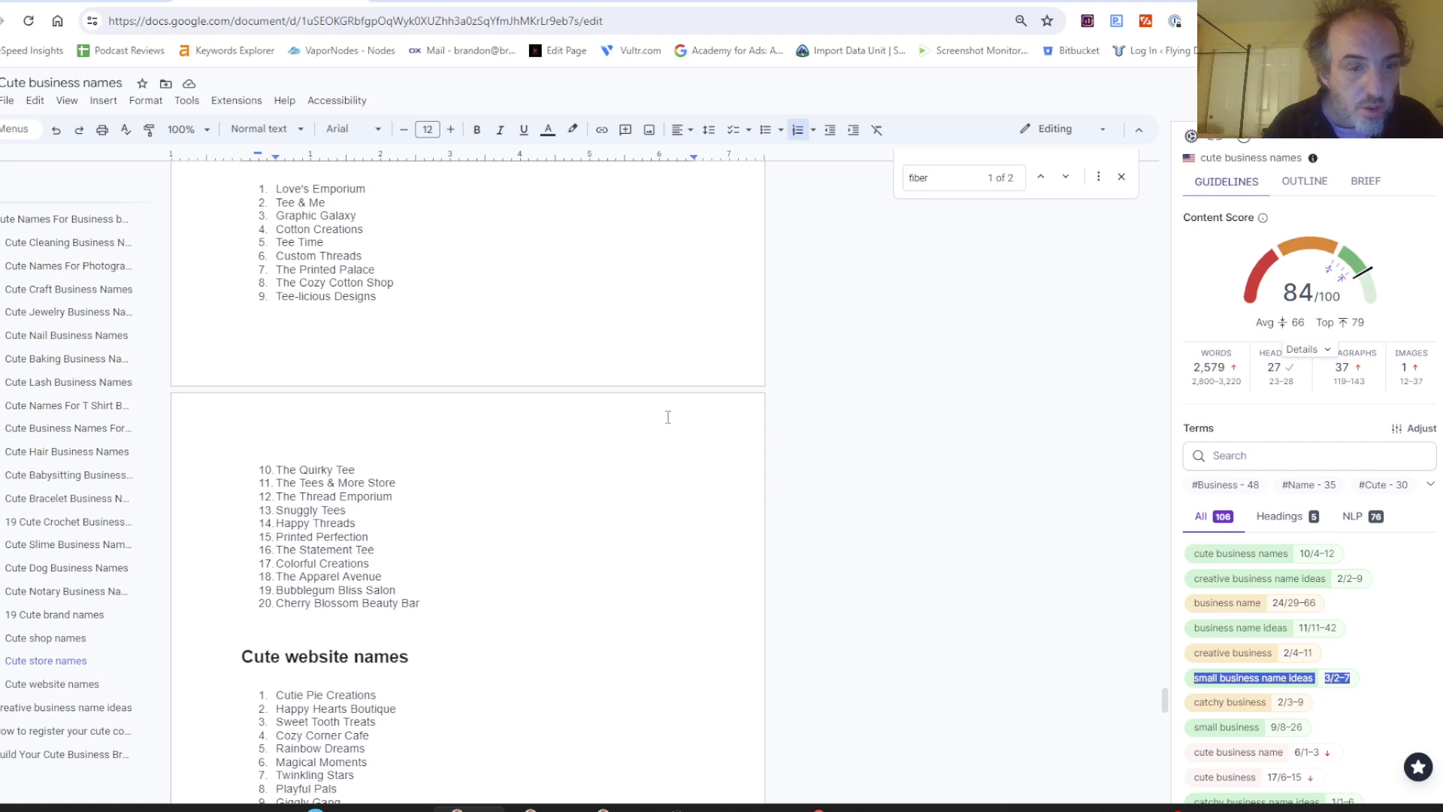
pyautogui.hotkey('ctrl', 'Tab')
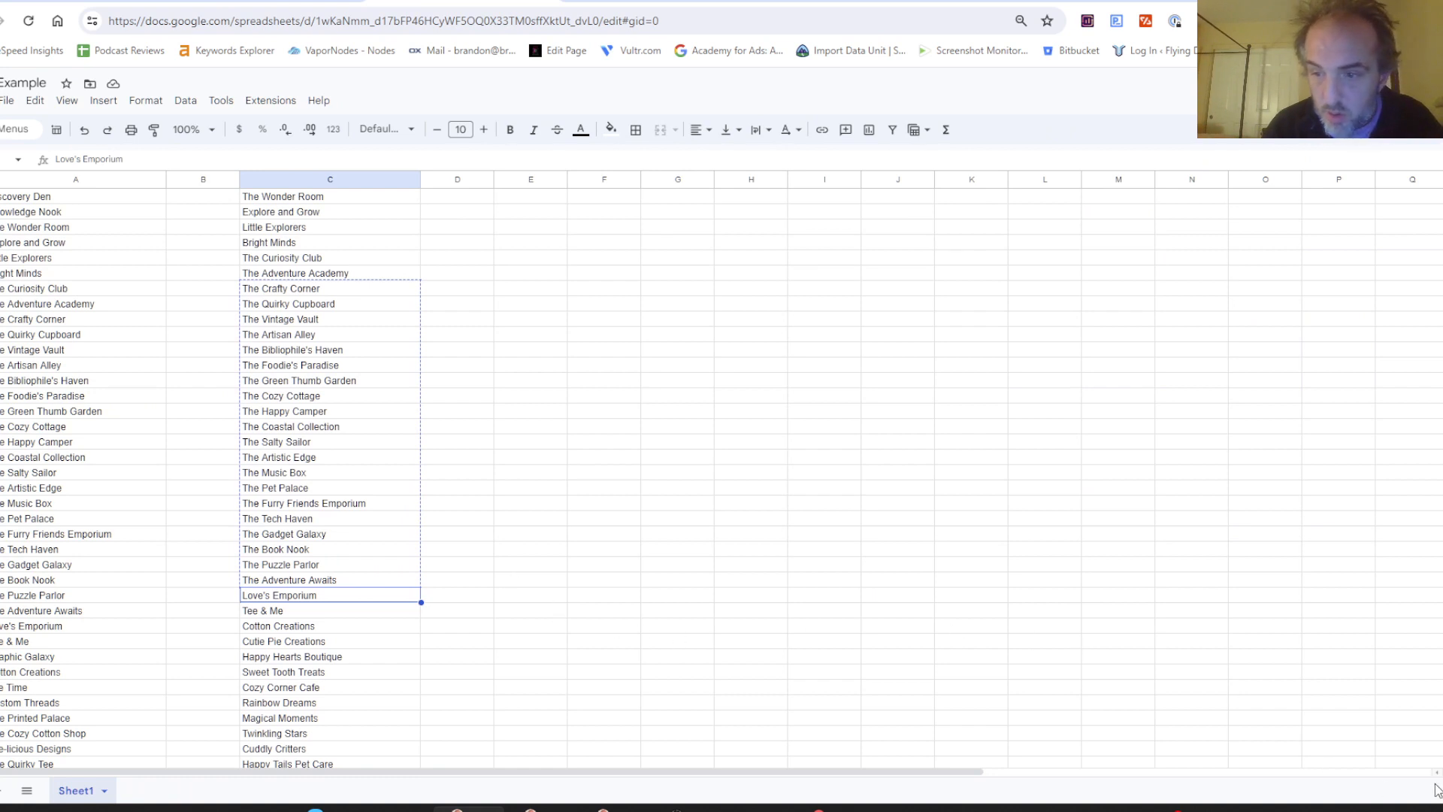
pyautogui.scroll(-5, 212, 480)
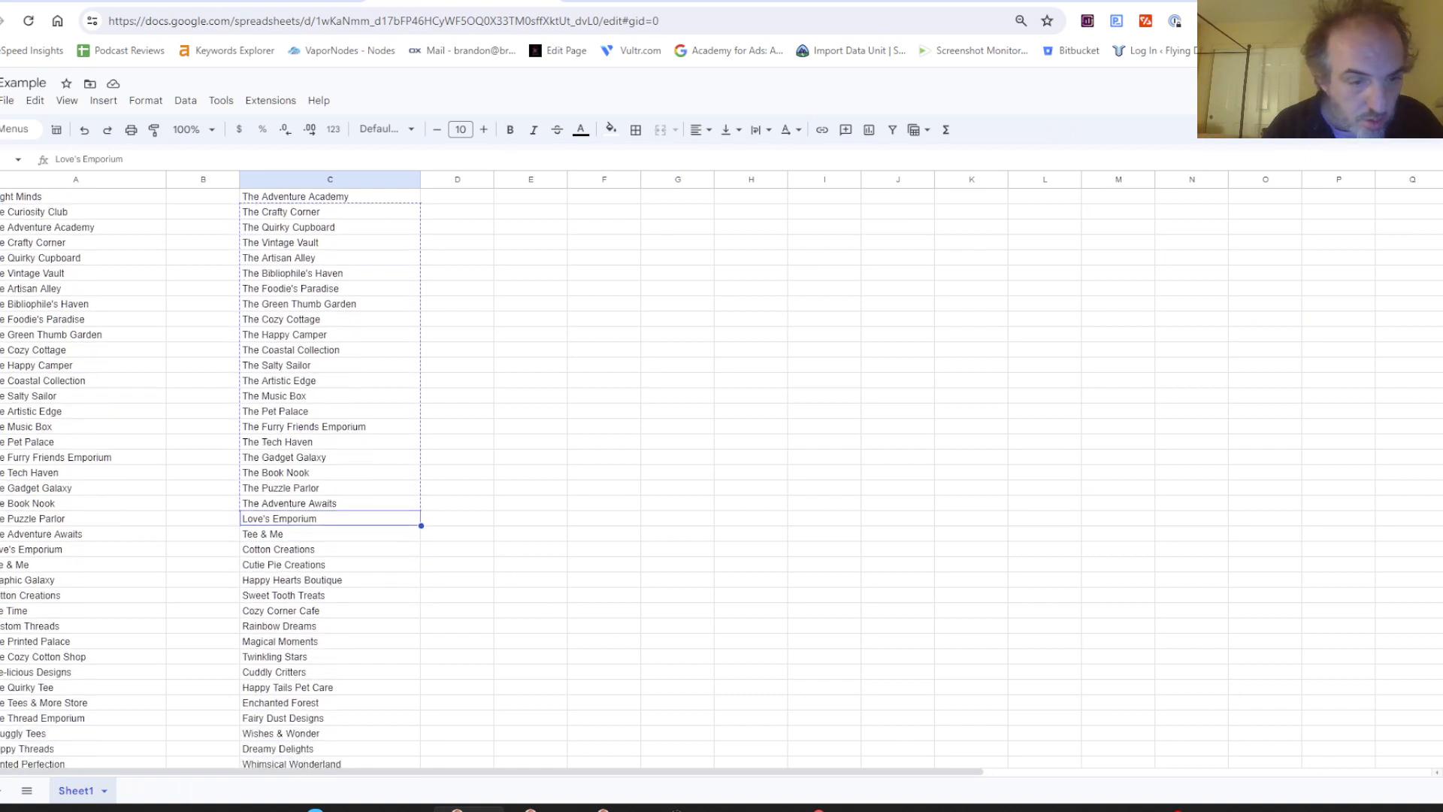
pyautogui.scroll(-1, 212, 480)
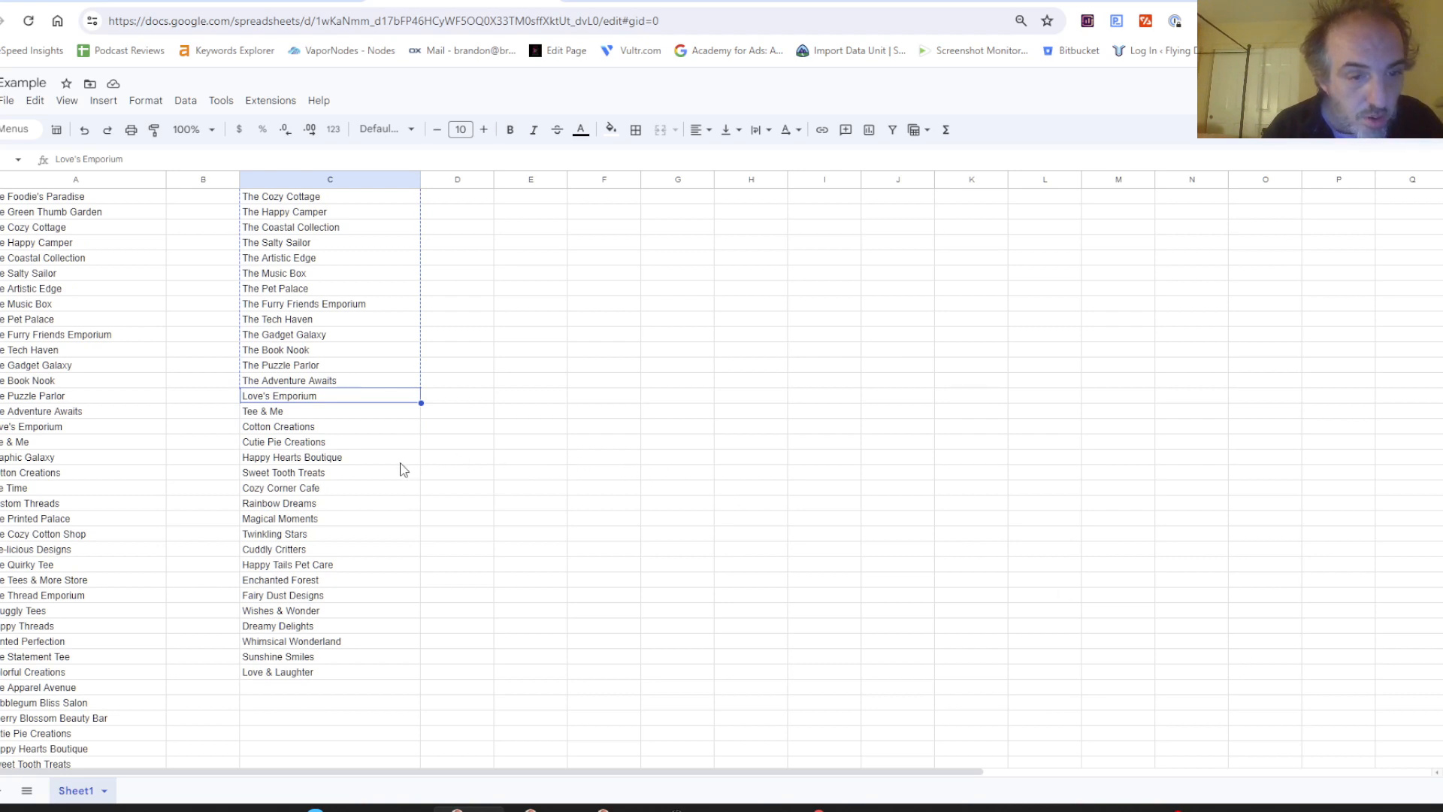
pyautogui.hotkey('ctrl', 'Tab')
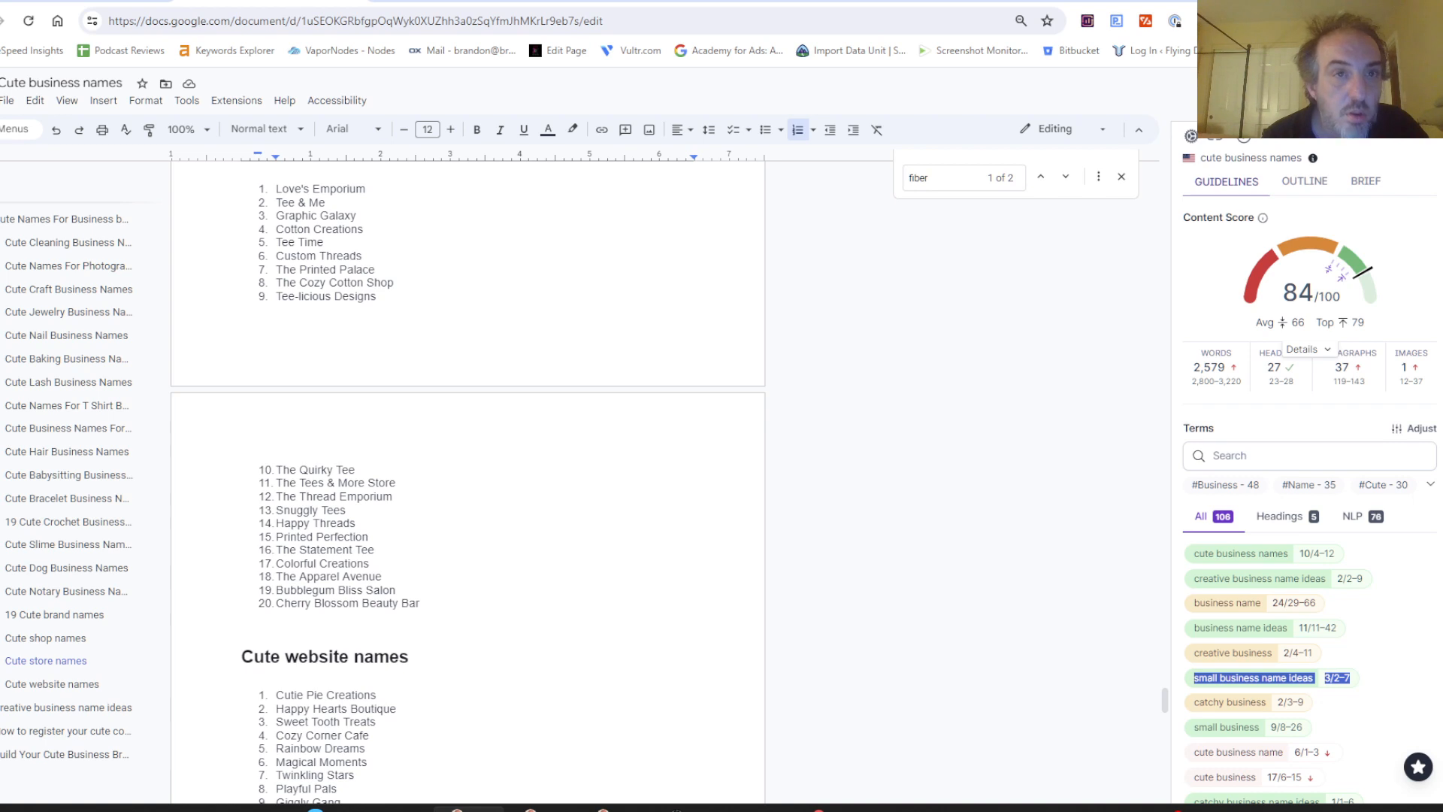
# Step: In the spreadsheet, copy the website names in column C from Cutie Pie Creations through Love & Laughter
pyautogui.hotkey('ctrl', 'Tab')
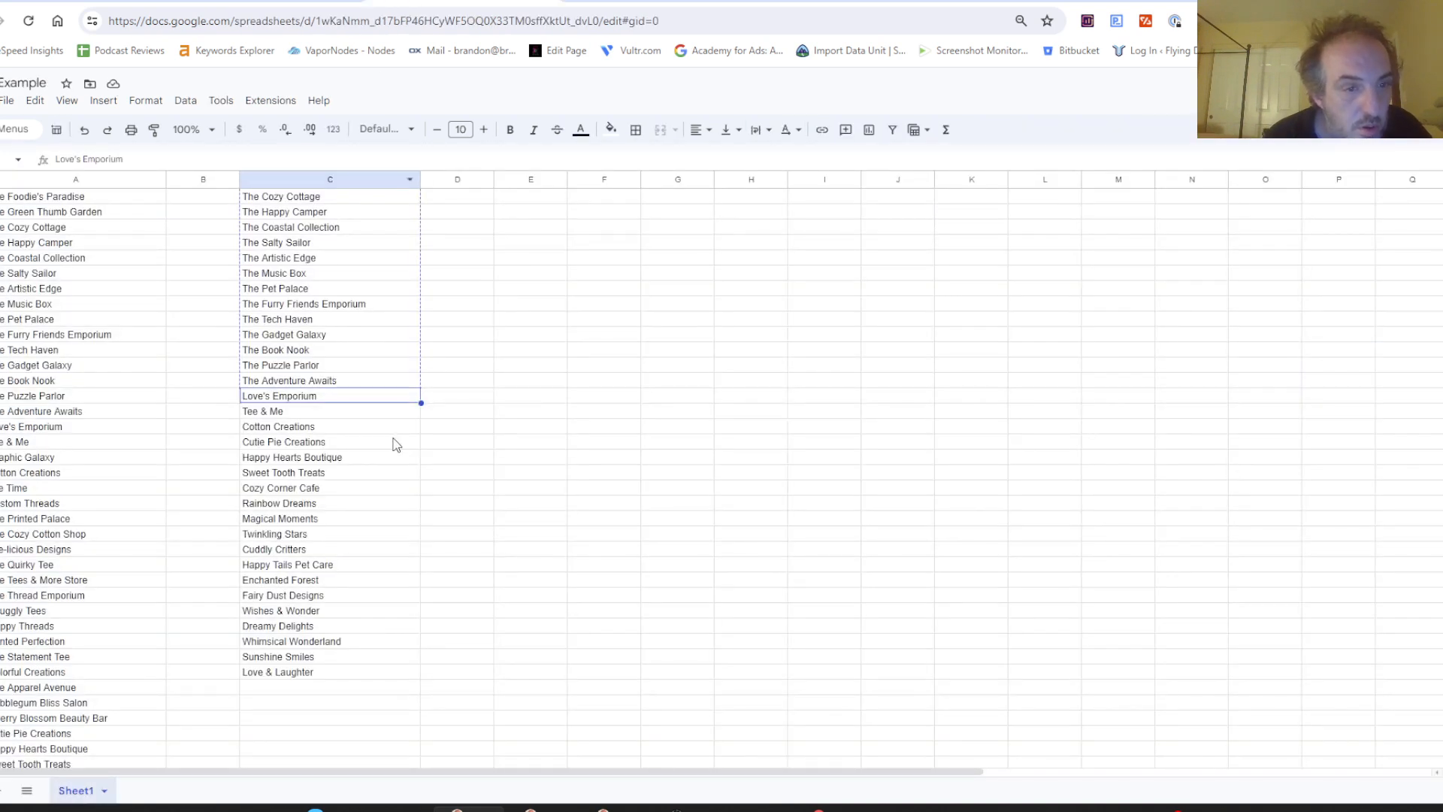
pyautogui.click(368, 444)
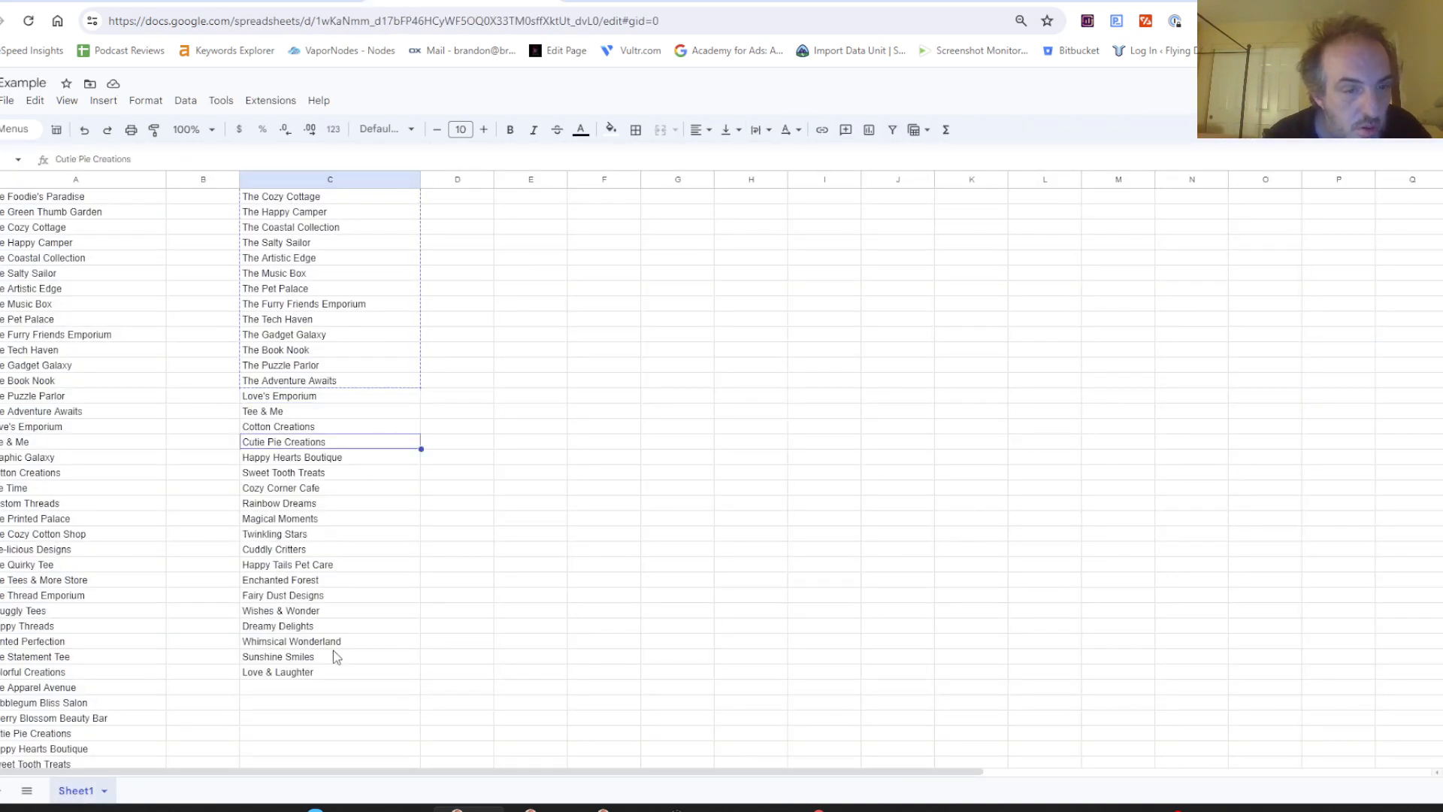
pyautogui.keyDown('shift'); pyautogui.click(335, 674); pyautogui.keyUp('shift')
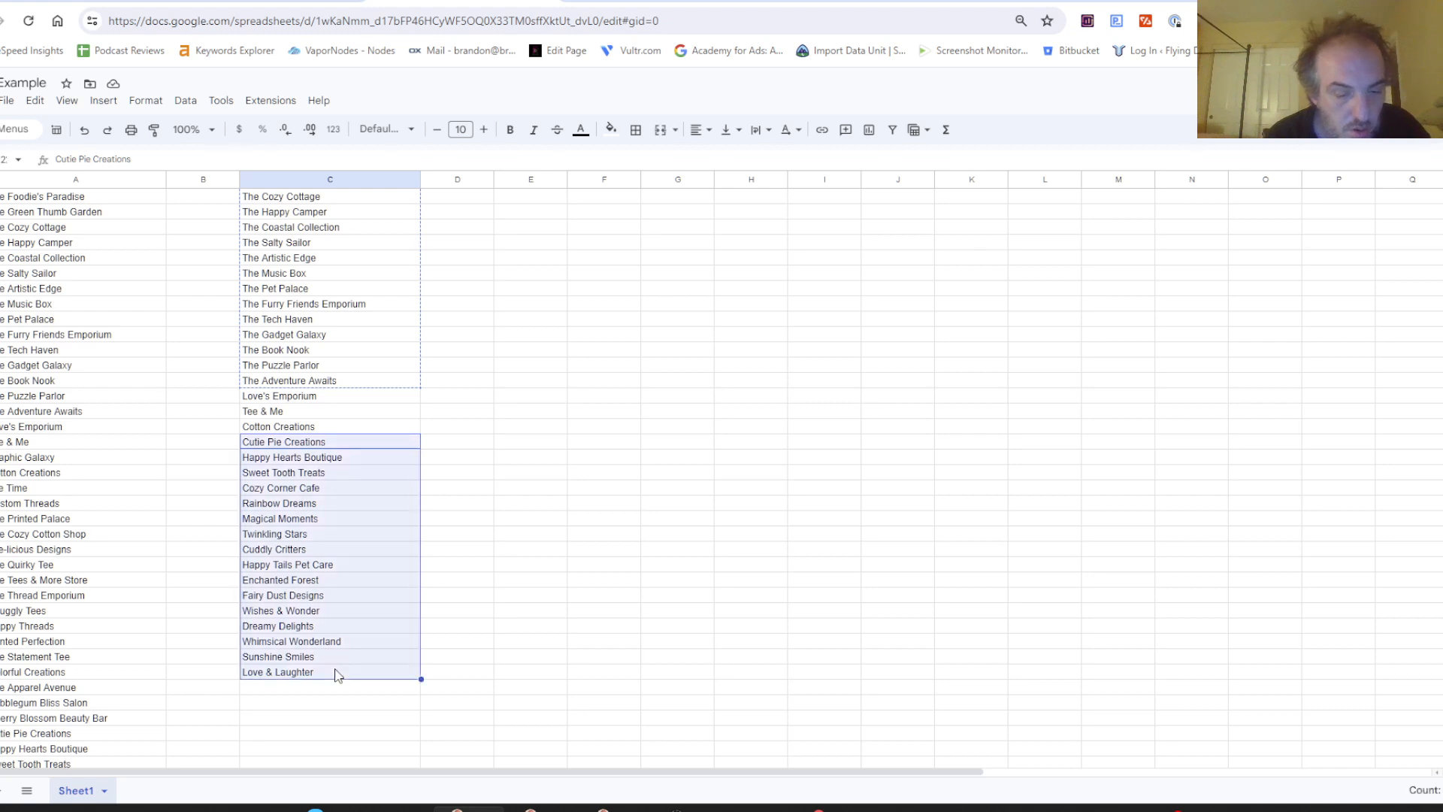
pyautogui.hotkey('ctrl', 'c')
# Step: In the Google Docs article, replace the Cute website names list with the copied names and remove the empty last item
pyautogui.hotkey('ctrl', 'Tab')
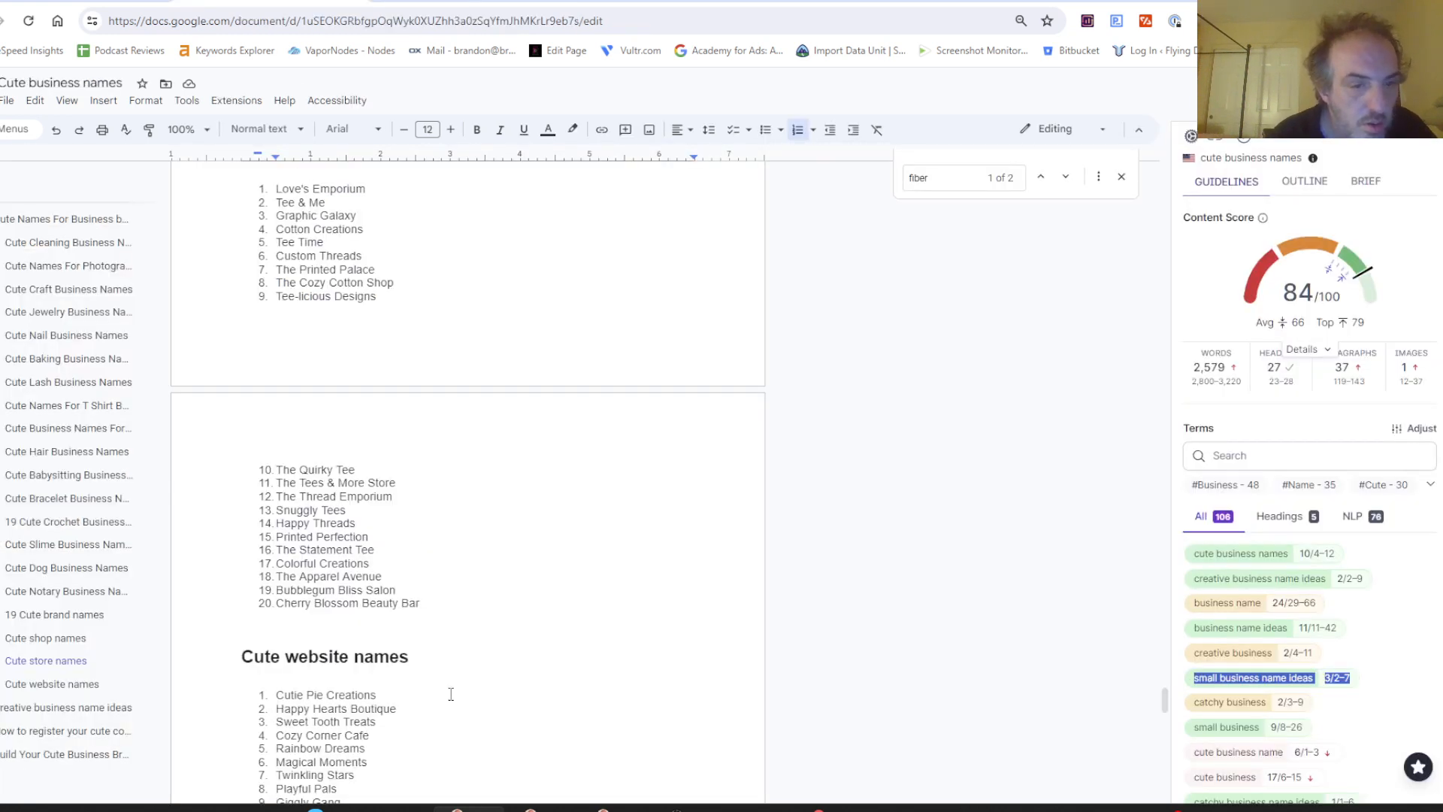
pyautogui.moveTo(276, 694); pyautogui.dragTo(393, 661)
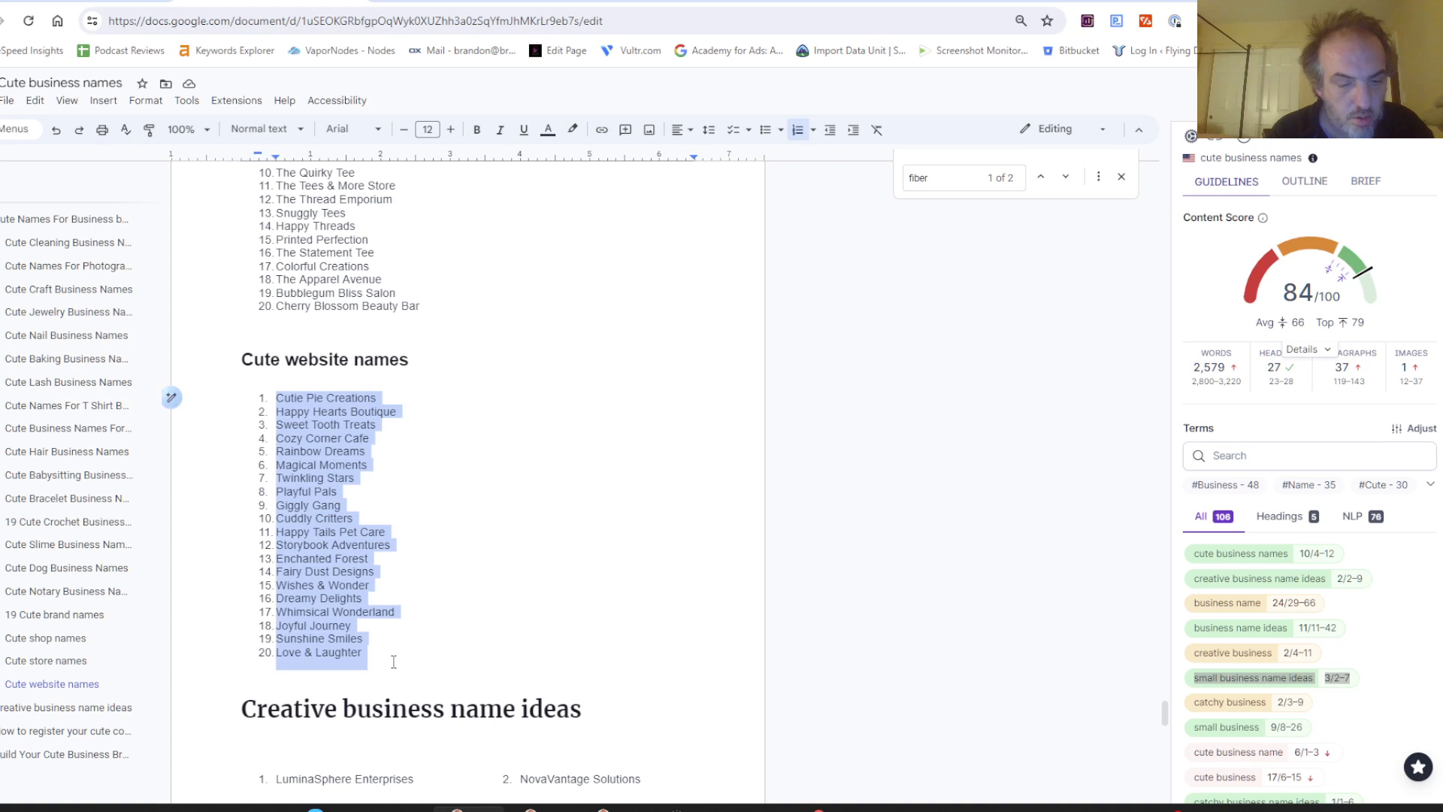
pyautogui.hotkey('ctrl', 'v')
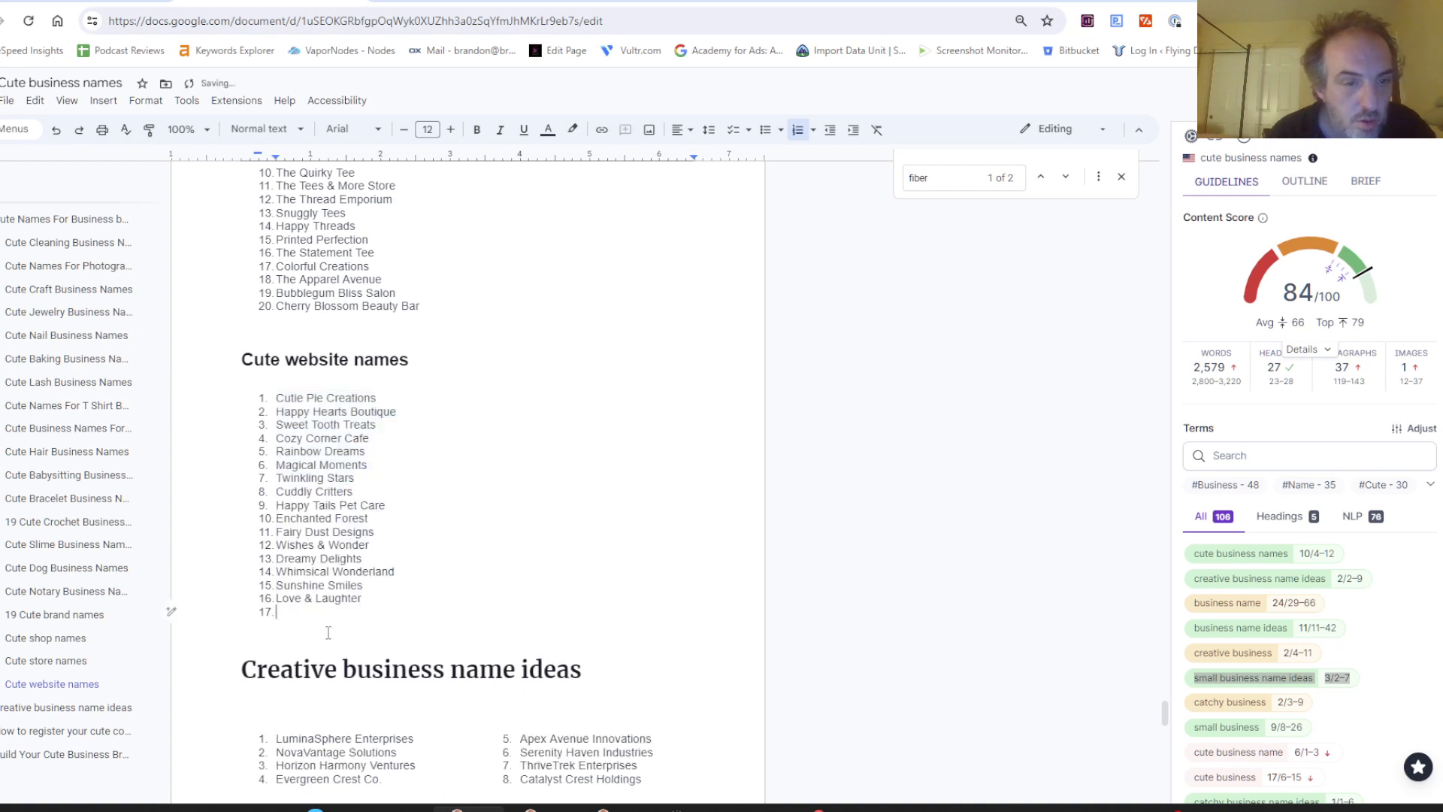
pyautogui.press('BackSpace')
pyautogui.press('BackSpace')
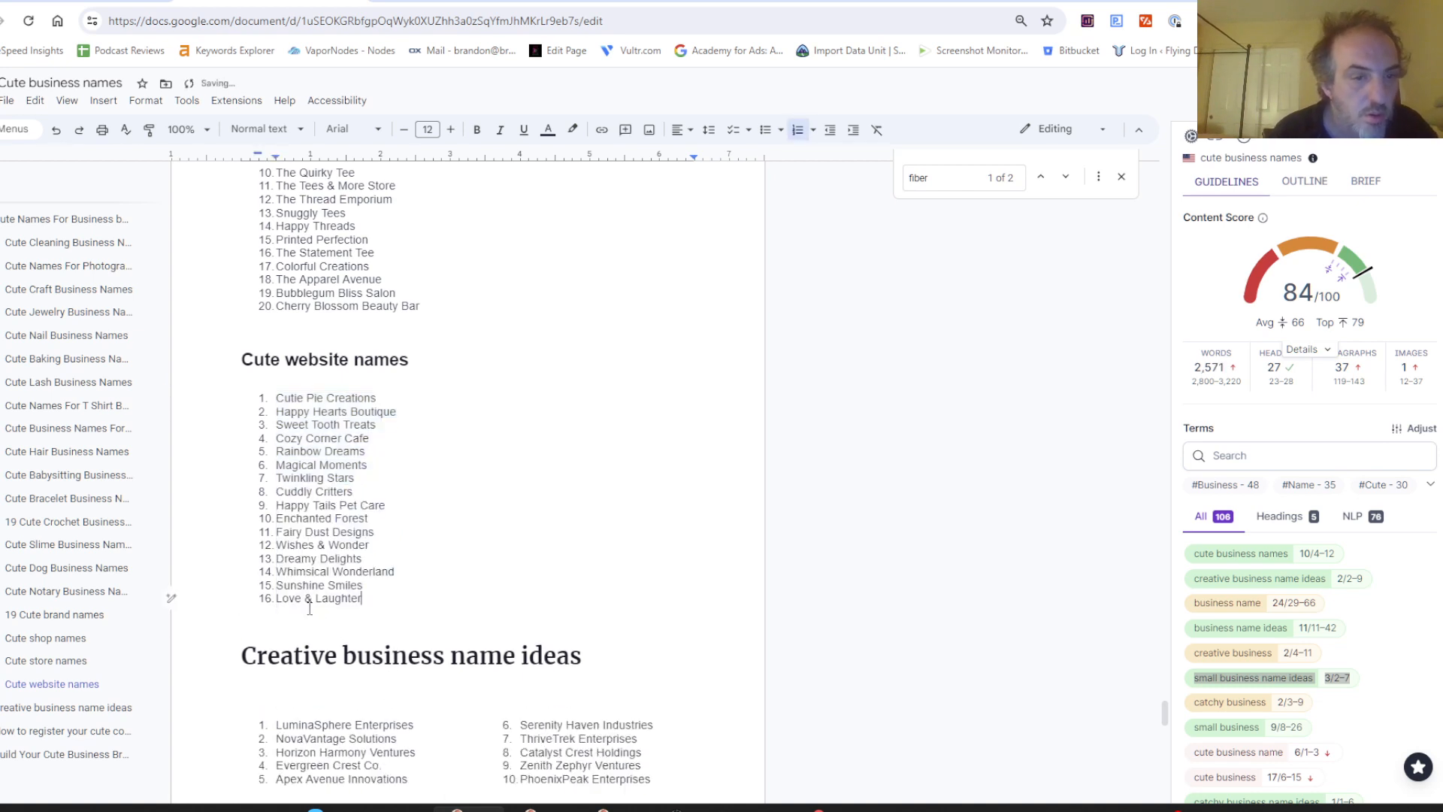
# Step: Back in the spreadsheet, copy the store names in column C from Love's Emporium through Cotton Creations
pyautogui.hotkey('ctrl', 'Tab')
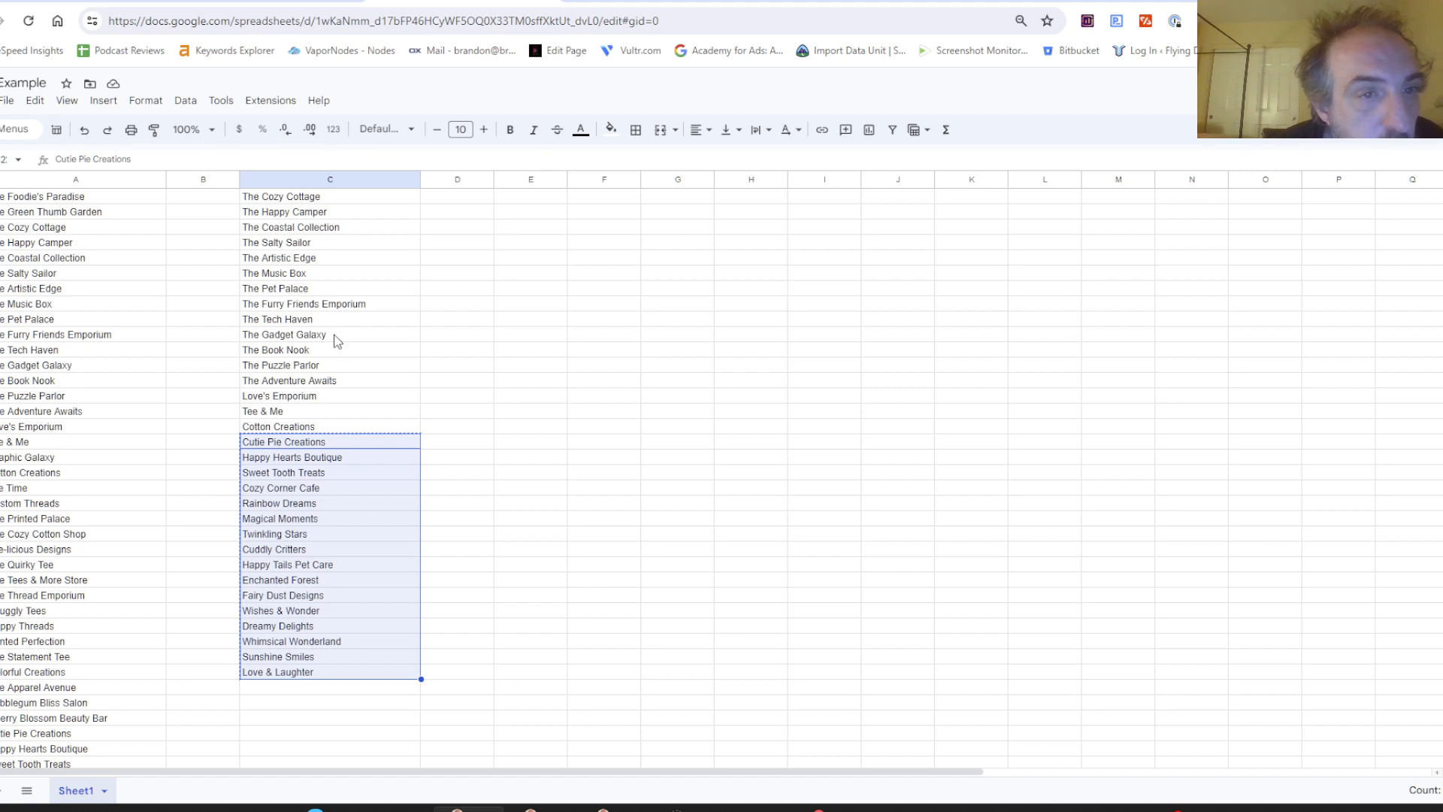
pyautogui.hotkey('ctrl', 'Tab')
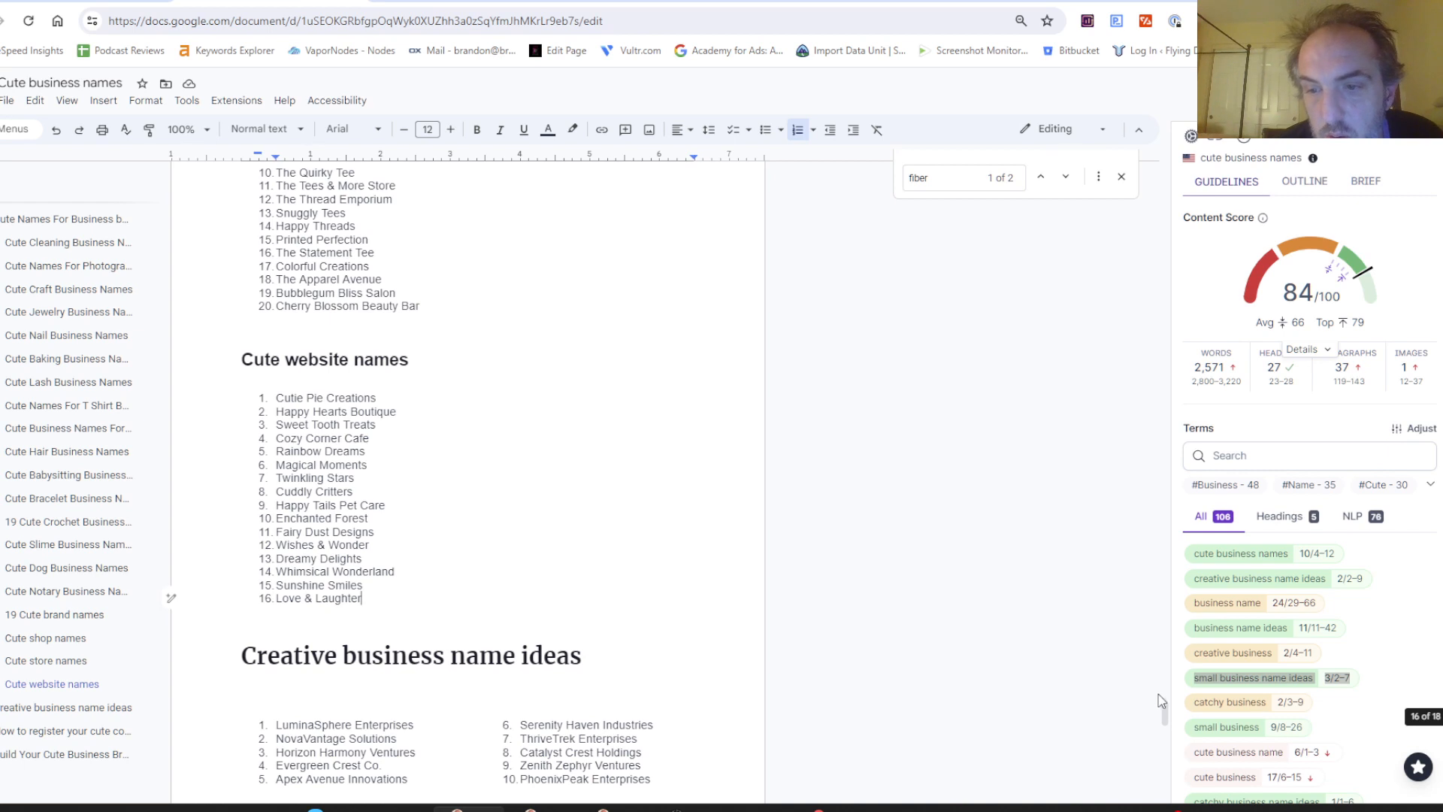
pyautogui.scroll(5, 1161, 699)
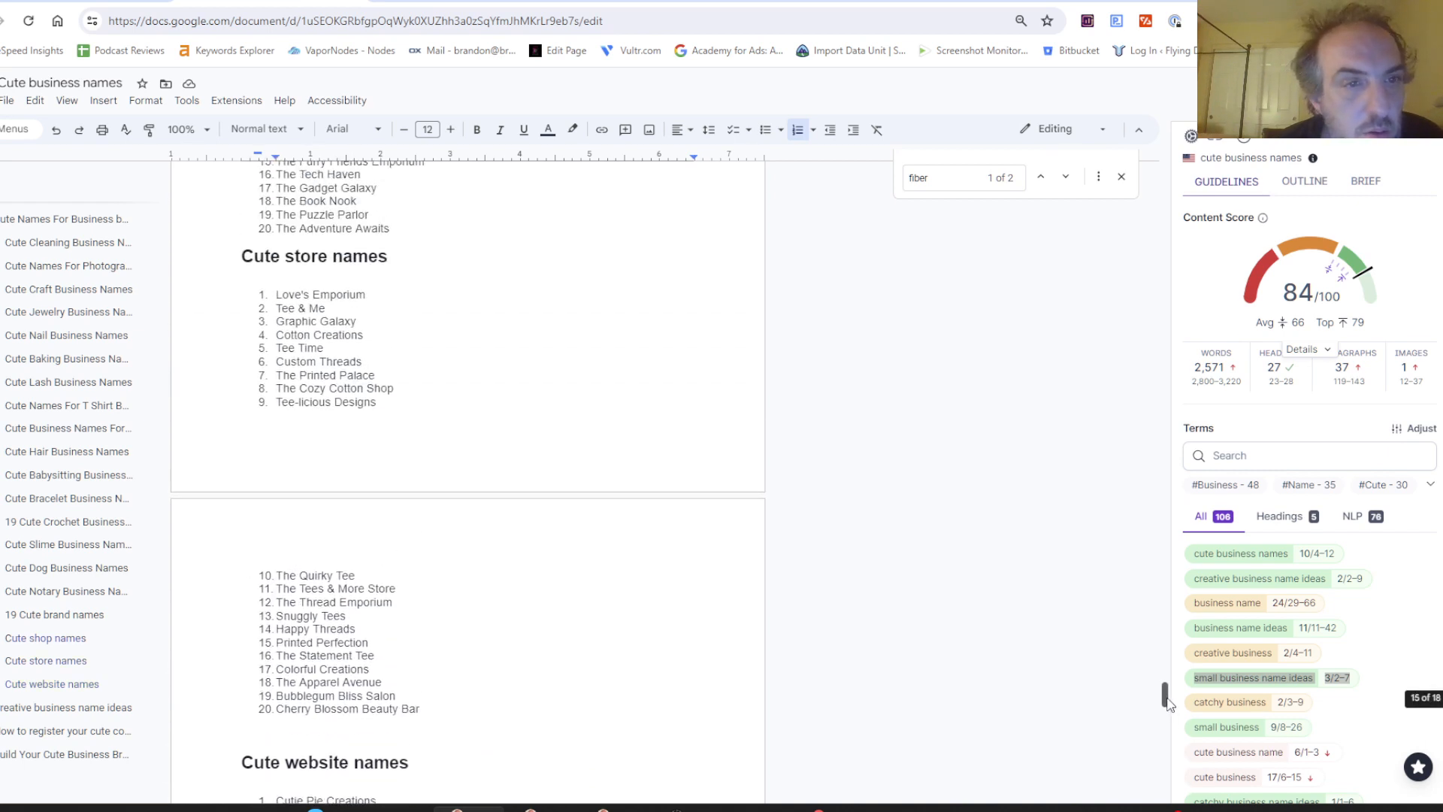
pyautogui.scroll(-1, 1167, 703)
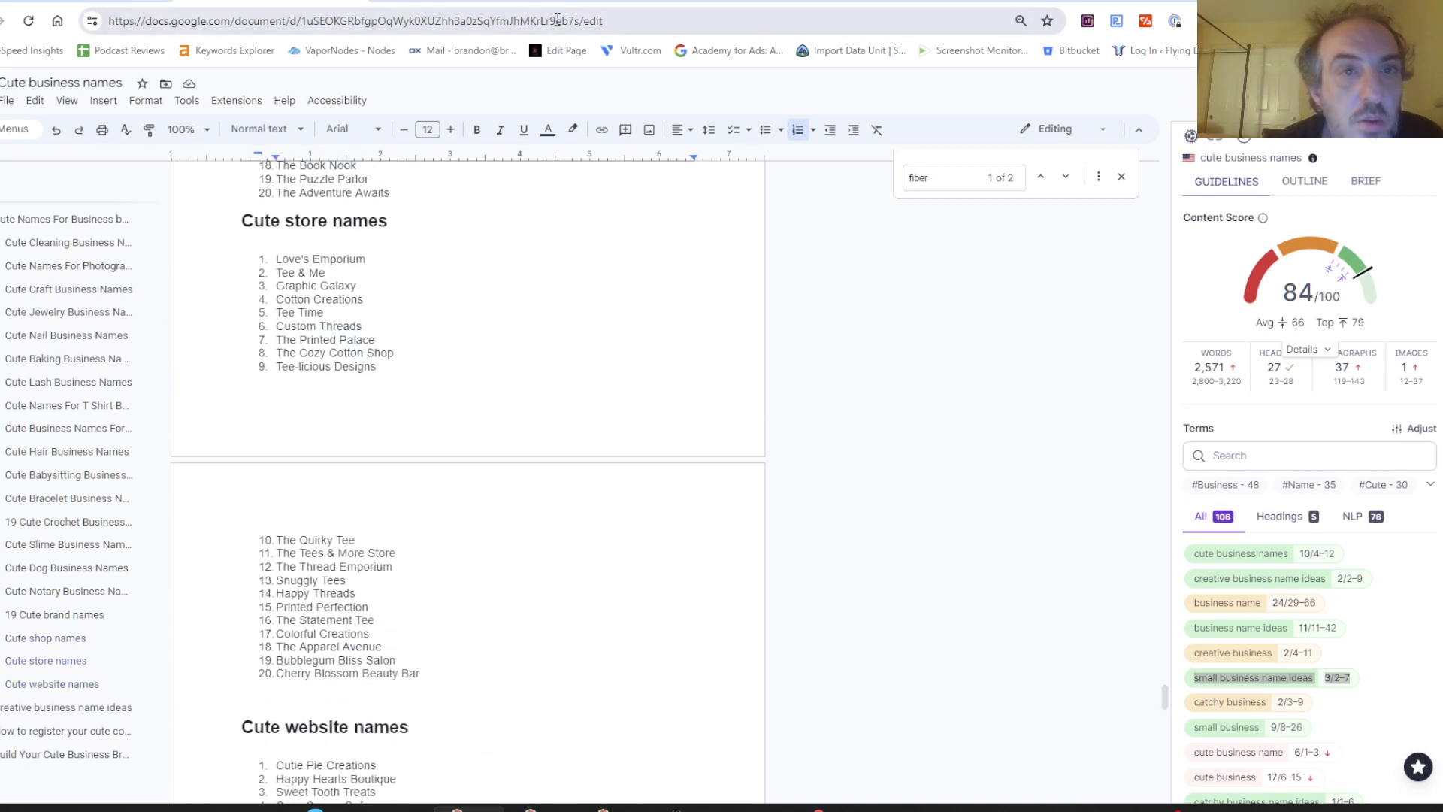
pyautogui.click(492, 1)
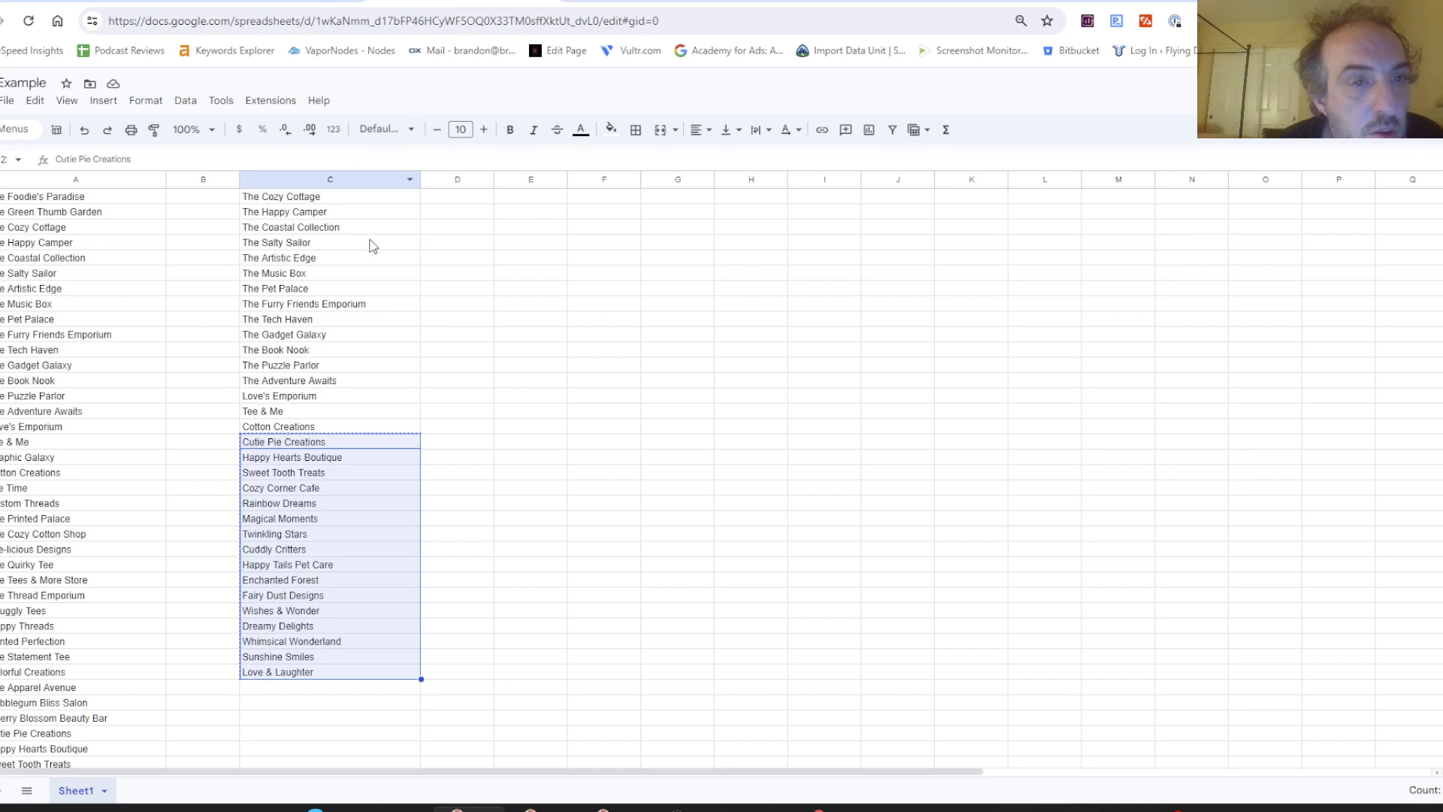
pyautogui.click(300, 398)
pyautogui.keyDown('shift'); pyautogui.click(312, 432); pyautogui.keyUp('shift')
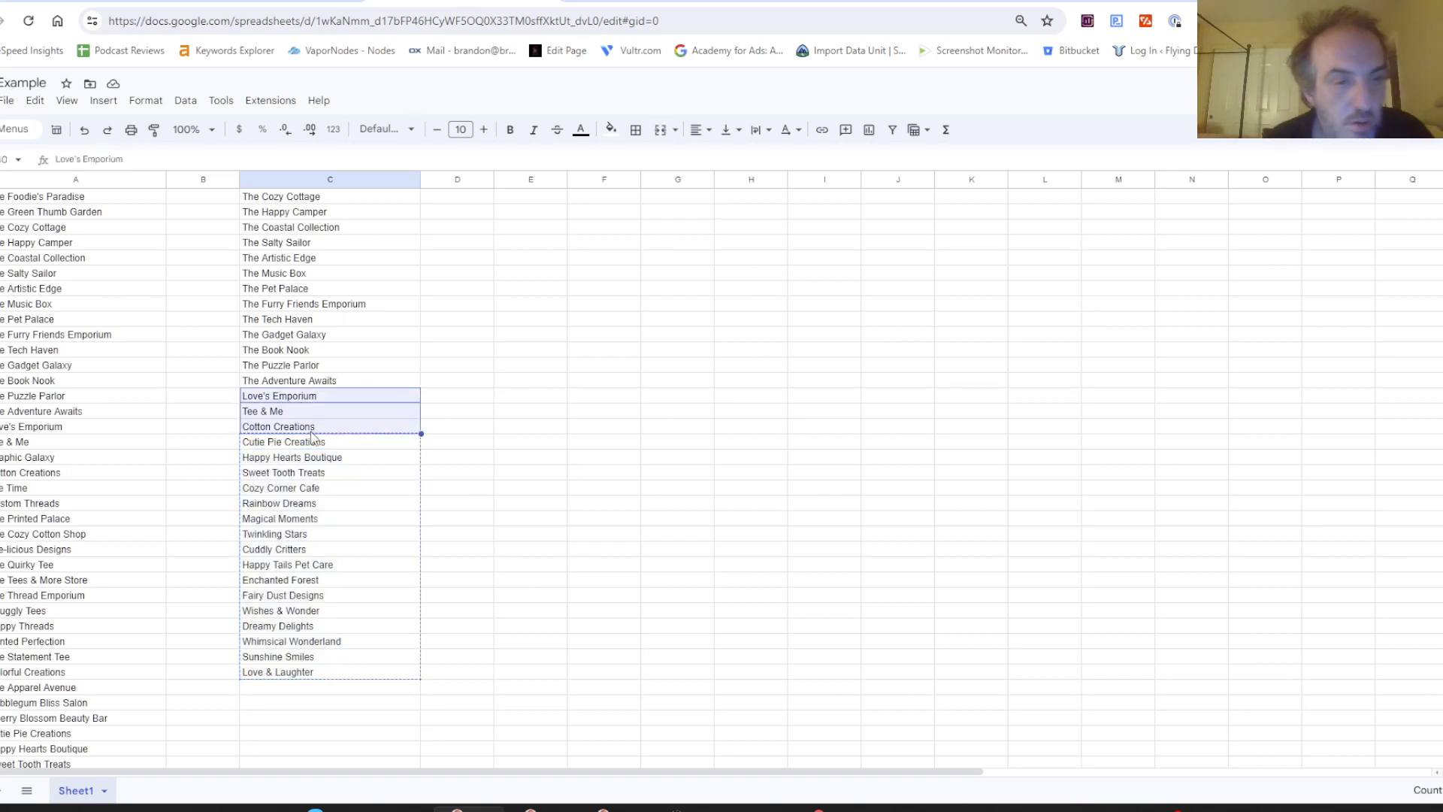
pyautogui.hotkey('ctrl', 'c')
# Step: Replace the article's Cute store names list with the copied names and remove the empty last item
pyautogui.click(308, 2)
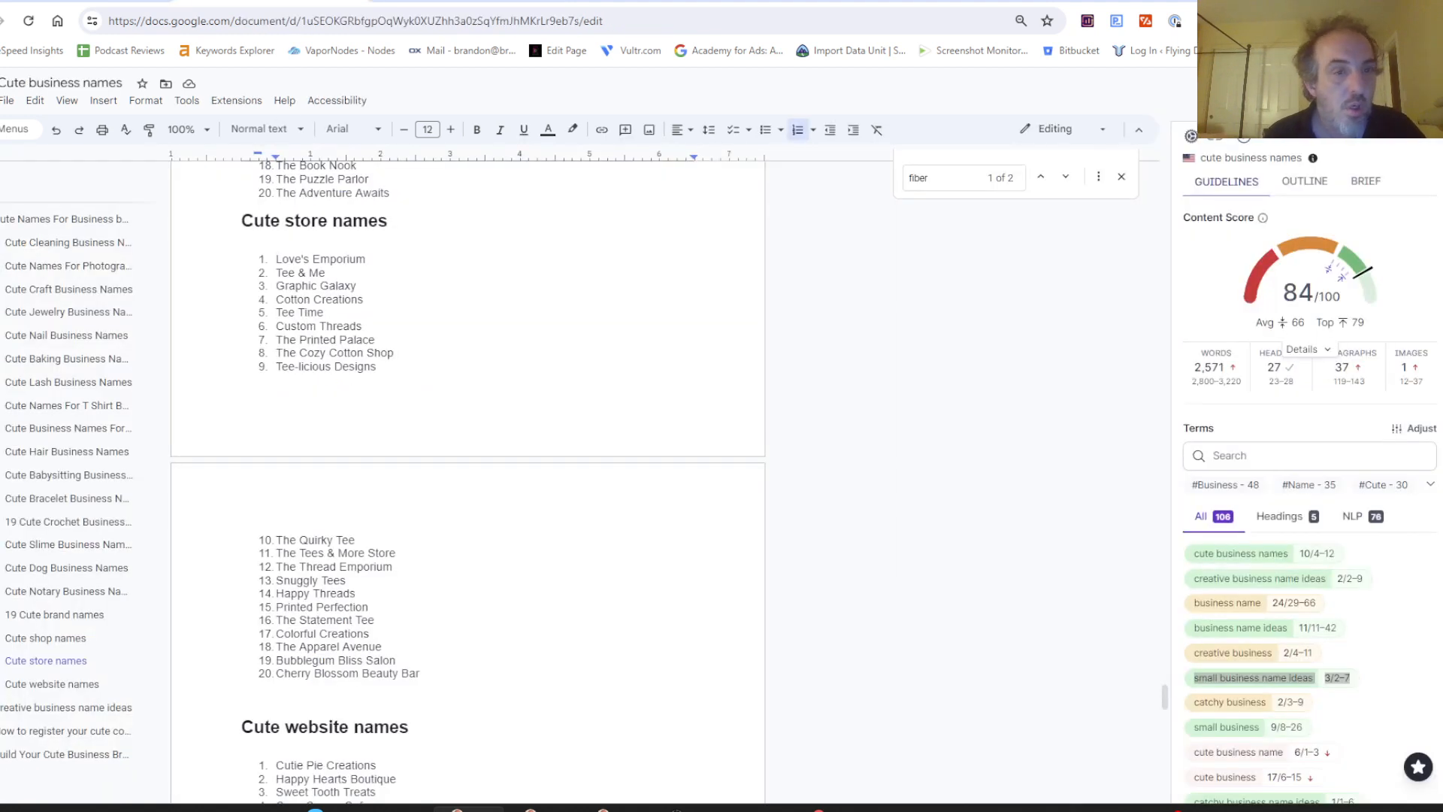
pyautogui.moveTo(278, 261); pyautogui.dragTo(440, 678)
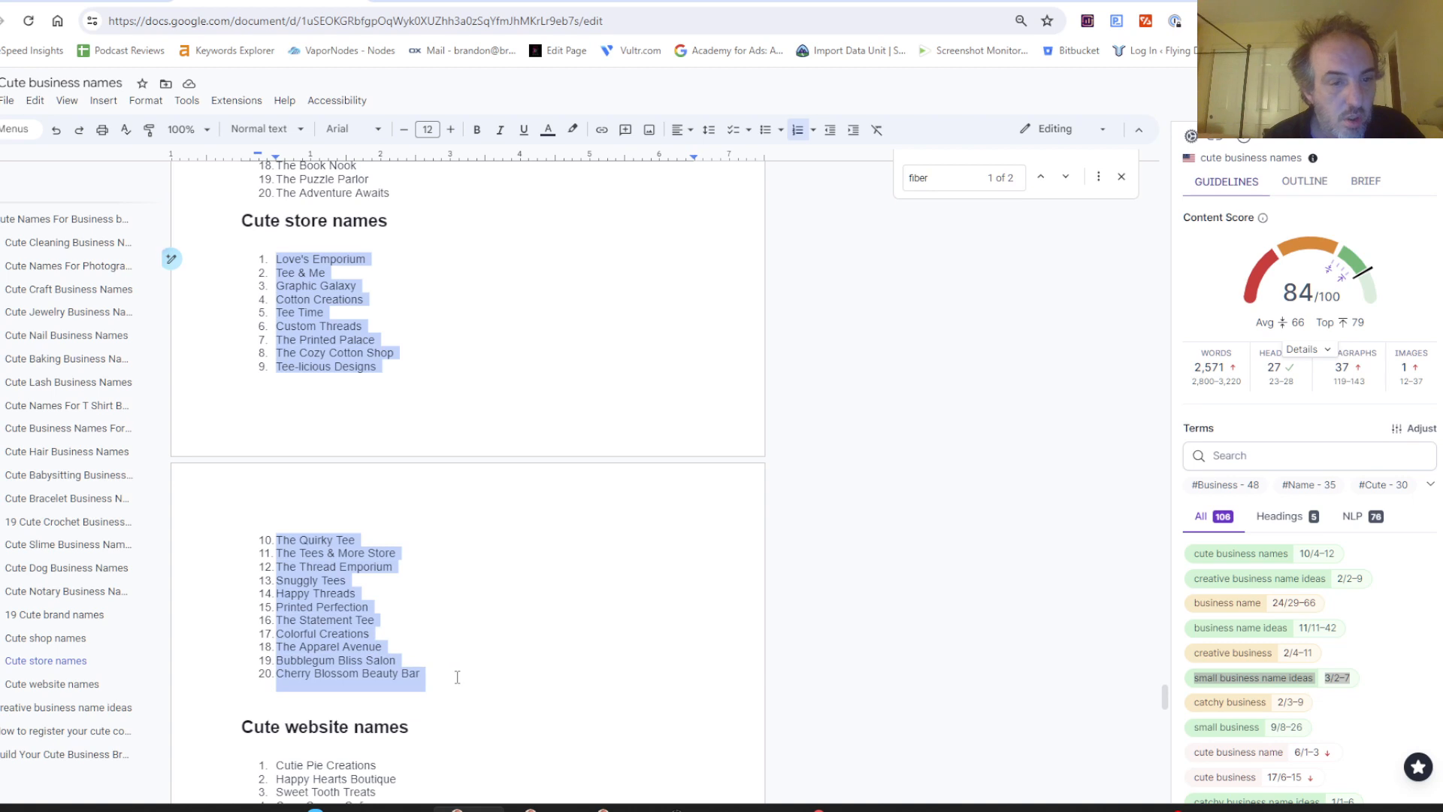
pyautogui.hotkey('ctrl', 'v')
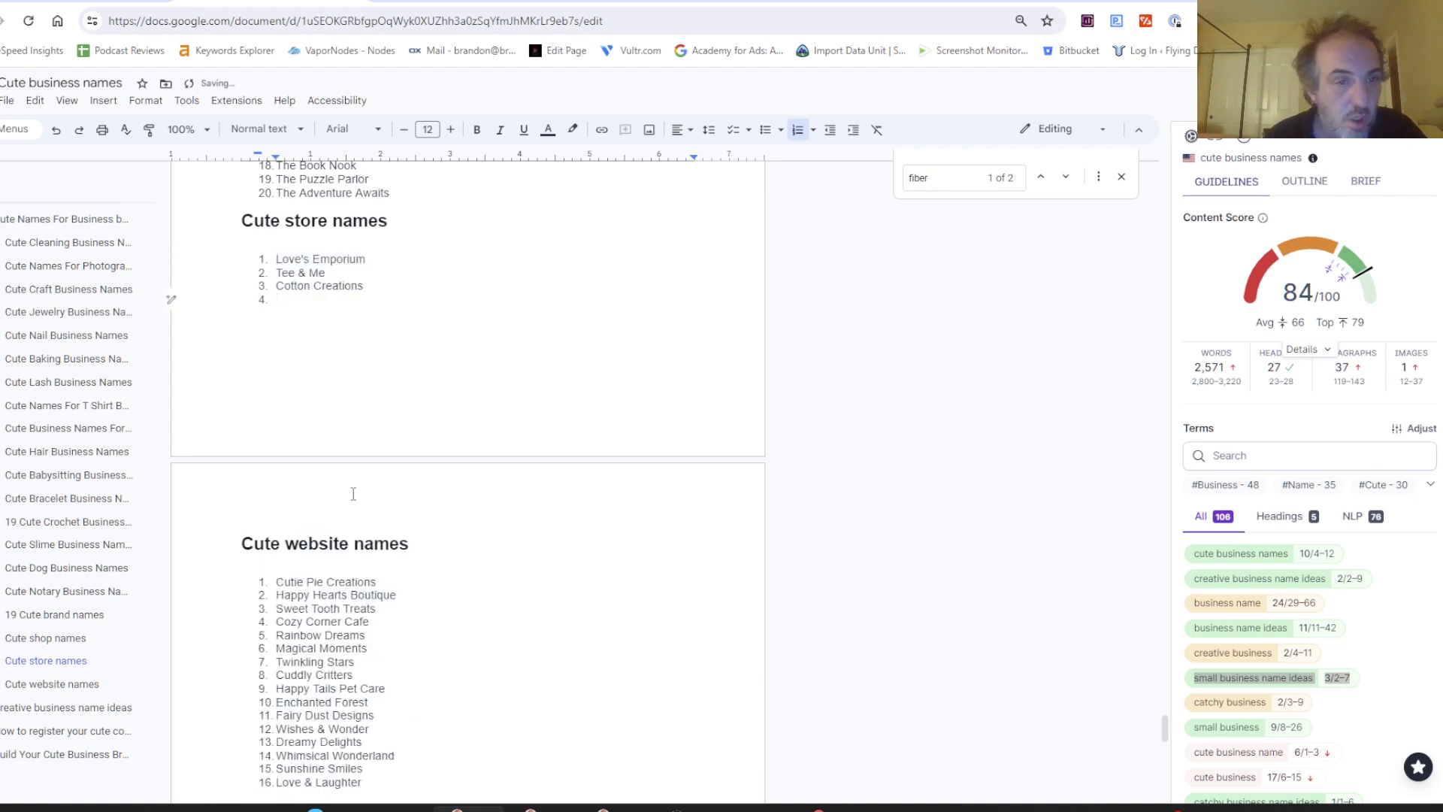
pyautogui.press('BackSpace')
pyautogui.press('BackSpace')
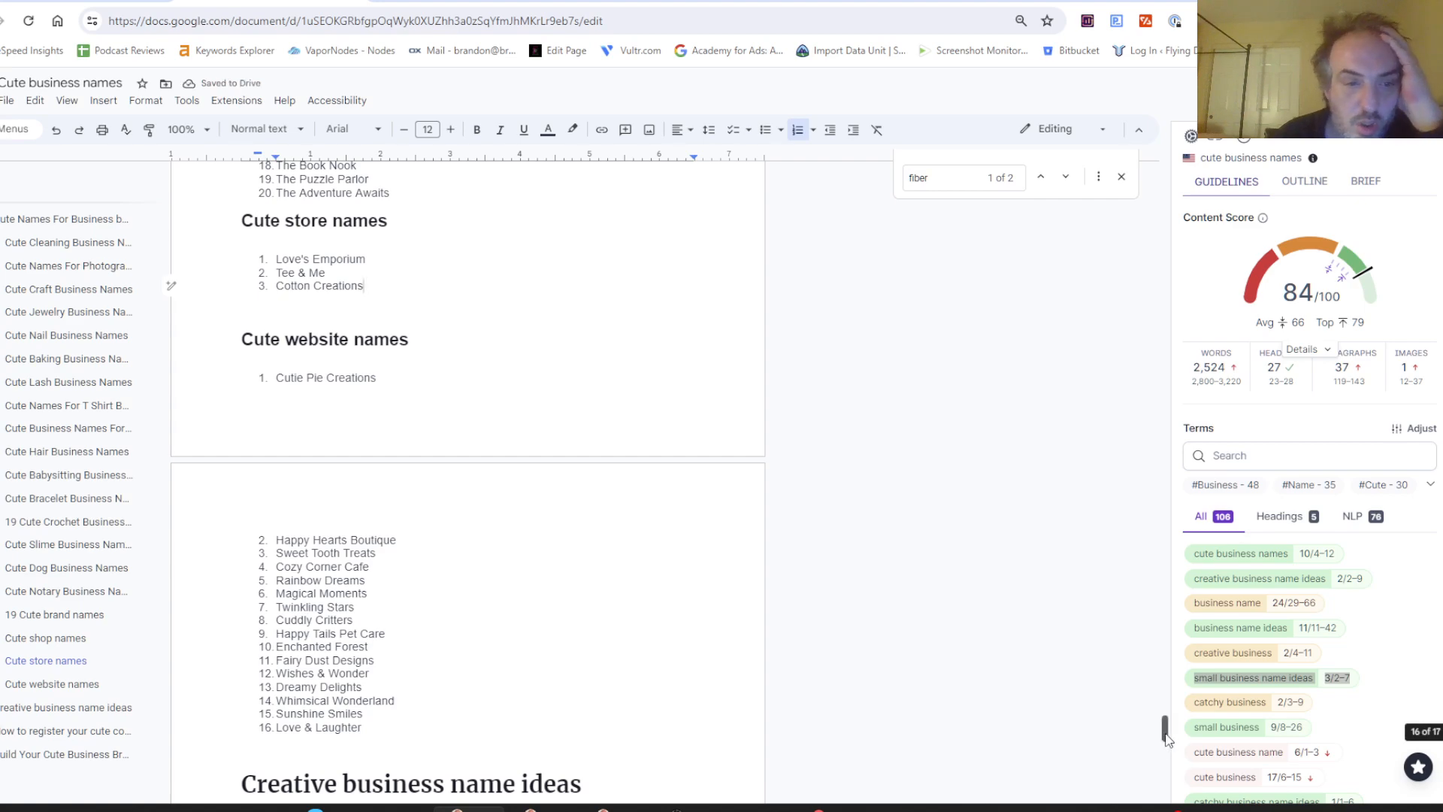
# Step: Copy all 50 names under the article's Creative business name ideas heading into spreadsheet column C, directly below Love & Laughter
pyautogui.scroll(-10, 1137, 751)
pyautogui.scroll(-5, 1187, 780)
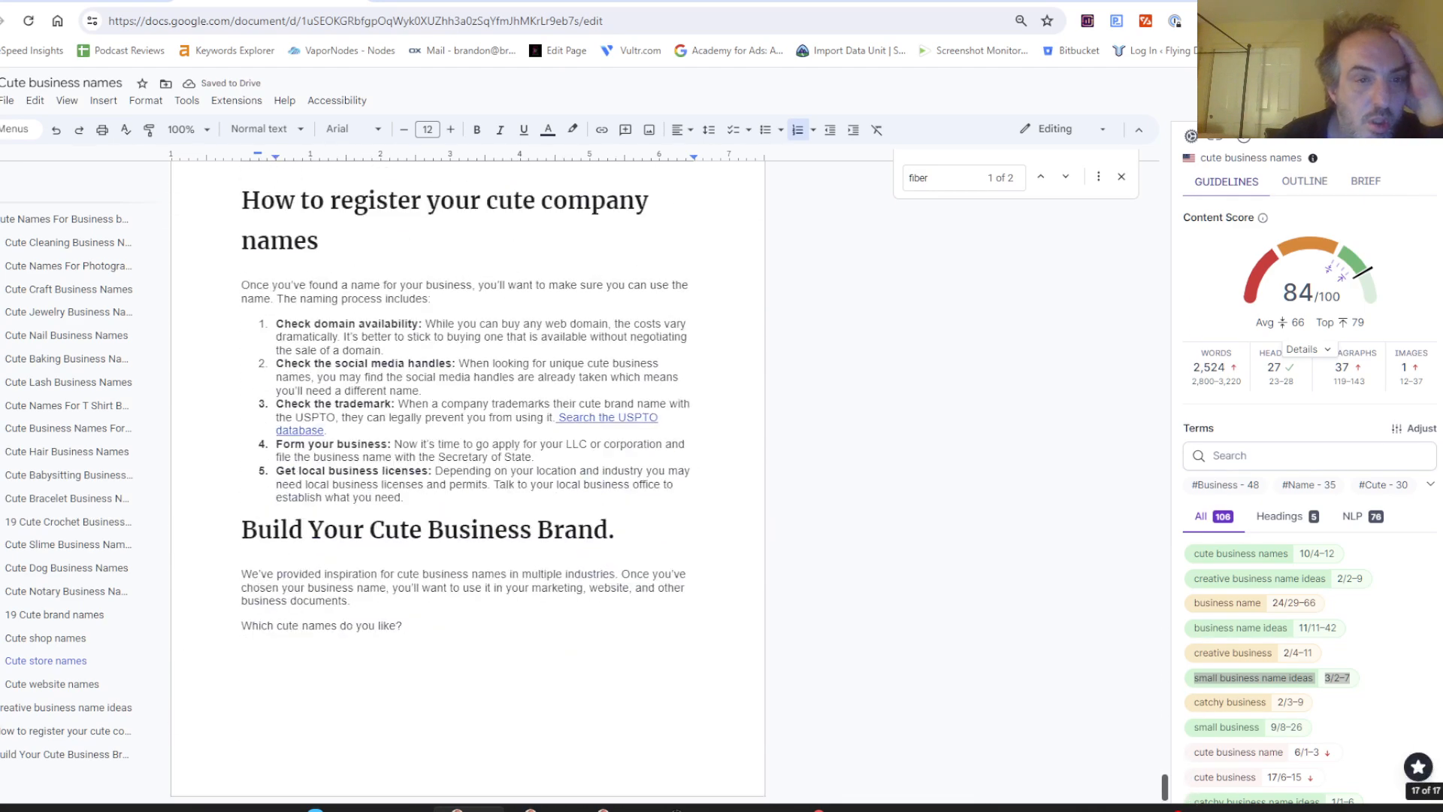
pyautogui.scroll(8, 1186, 766)
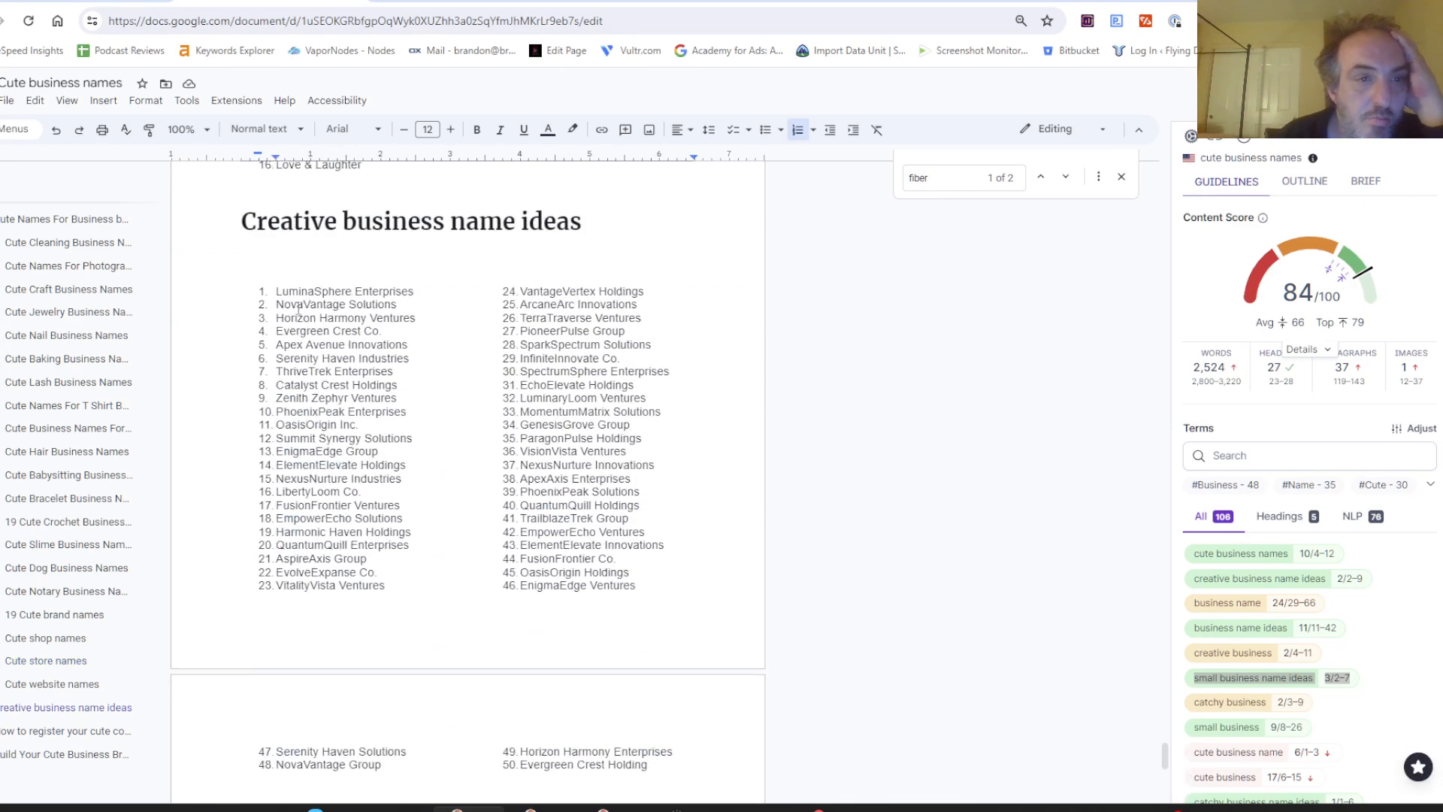
pyautogui.moveTo(271, 293); pyautogui.dragTo(685, 776)
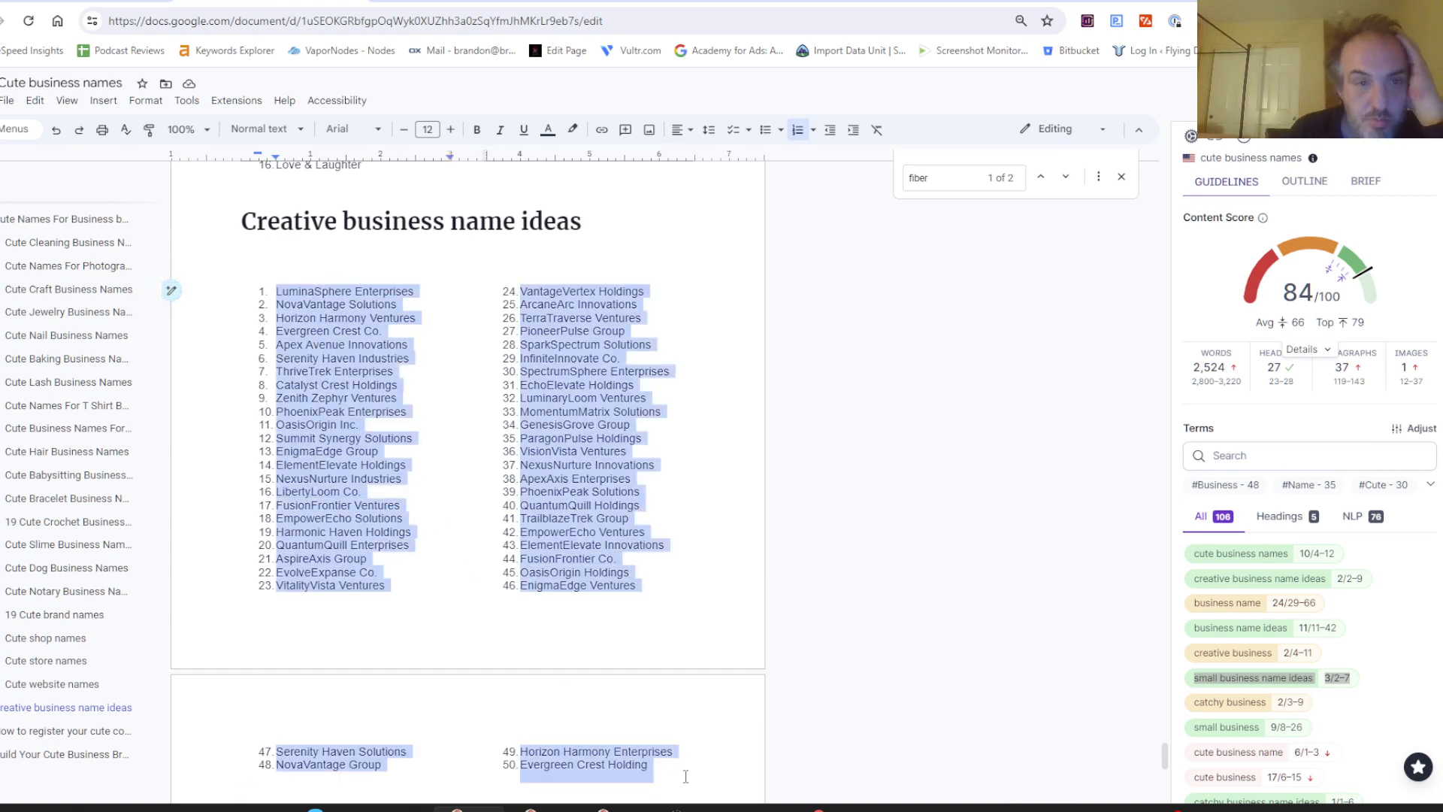
pyautogui.click(467, 1)
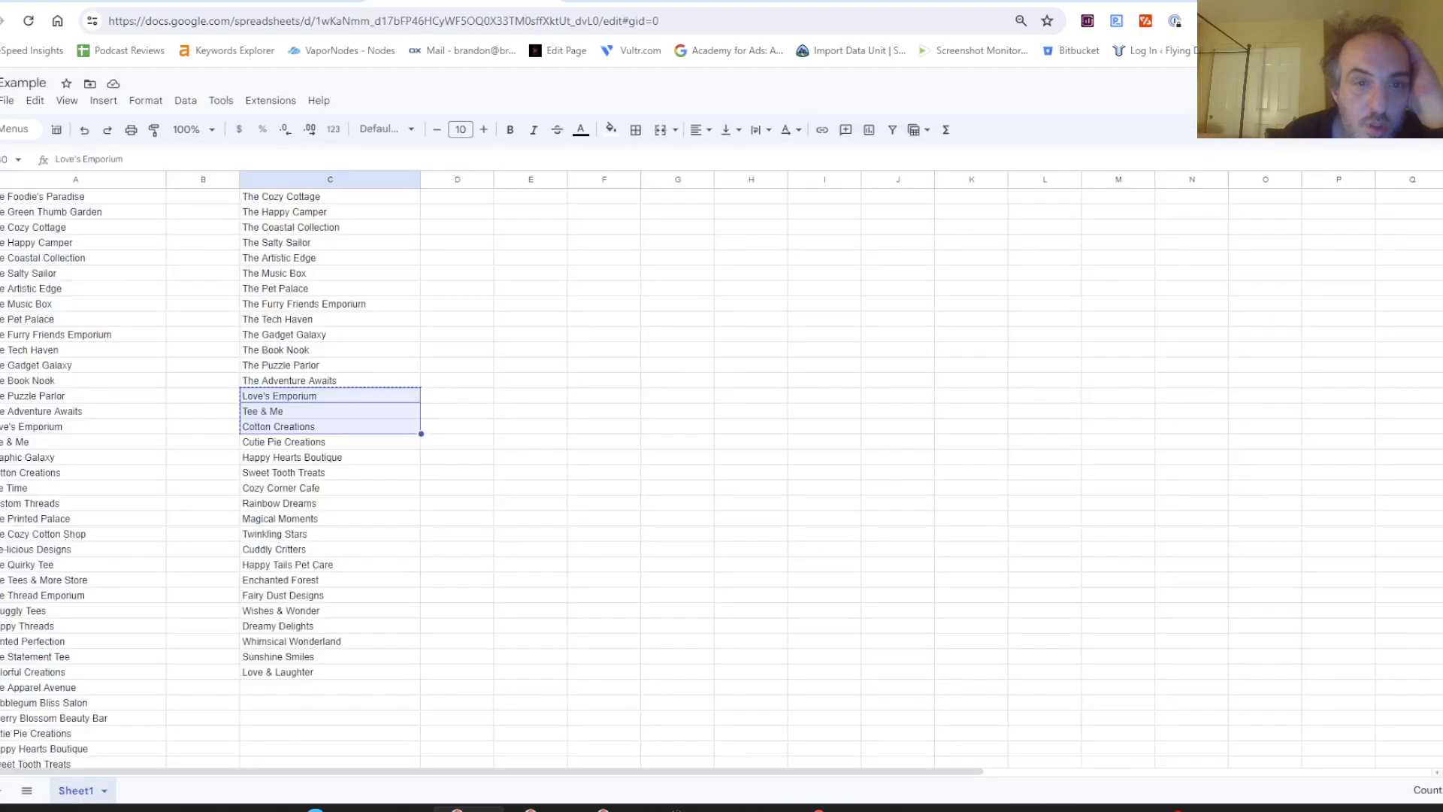
pyautogui.click(311, 692)
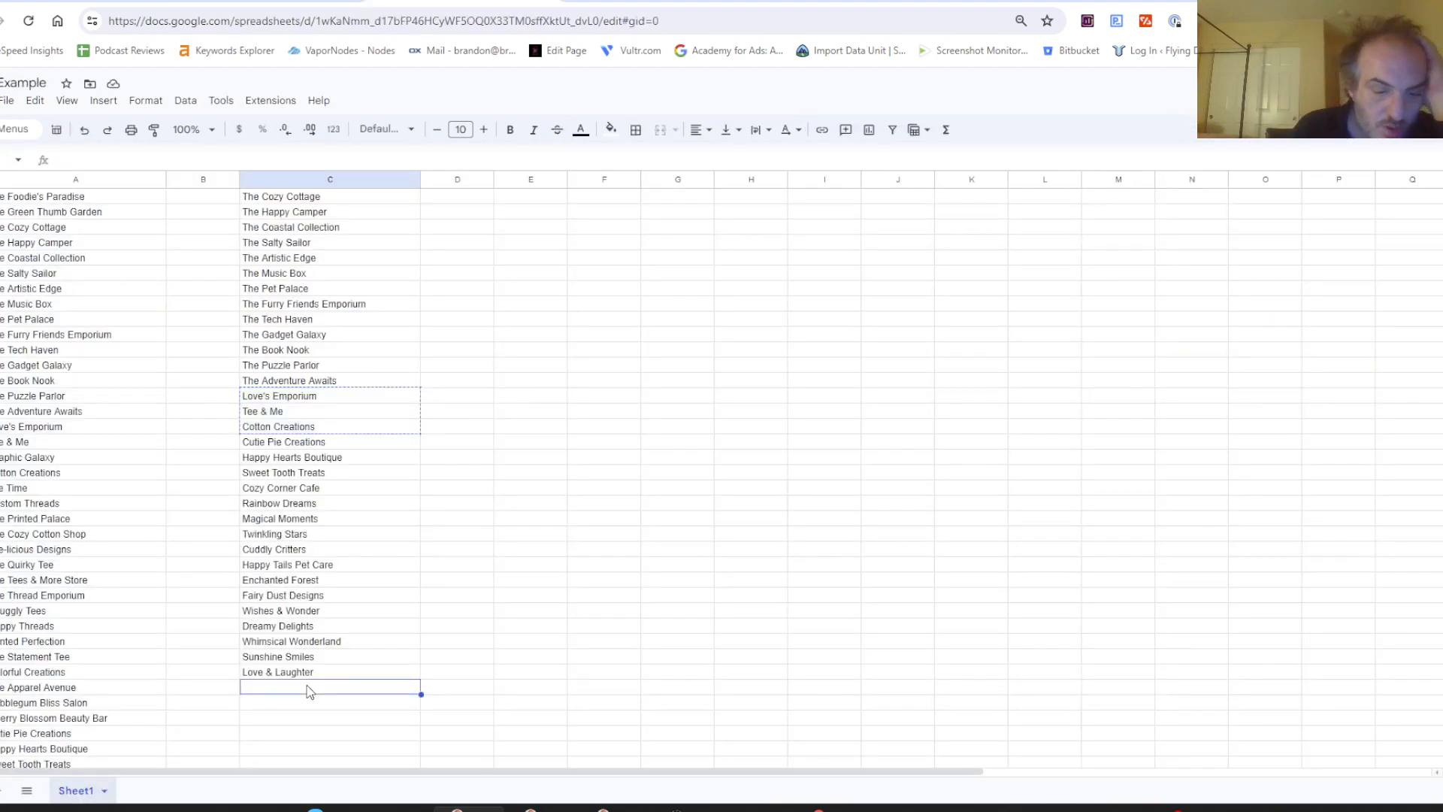
pyautogui.hotkey('ctrl', 'v')
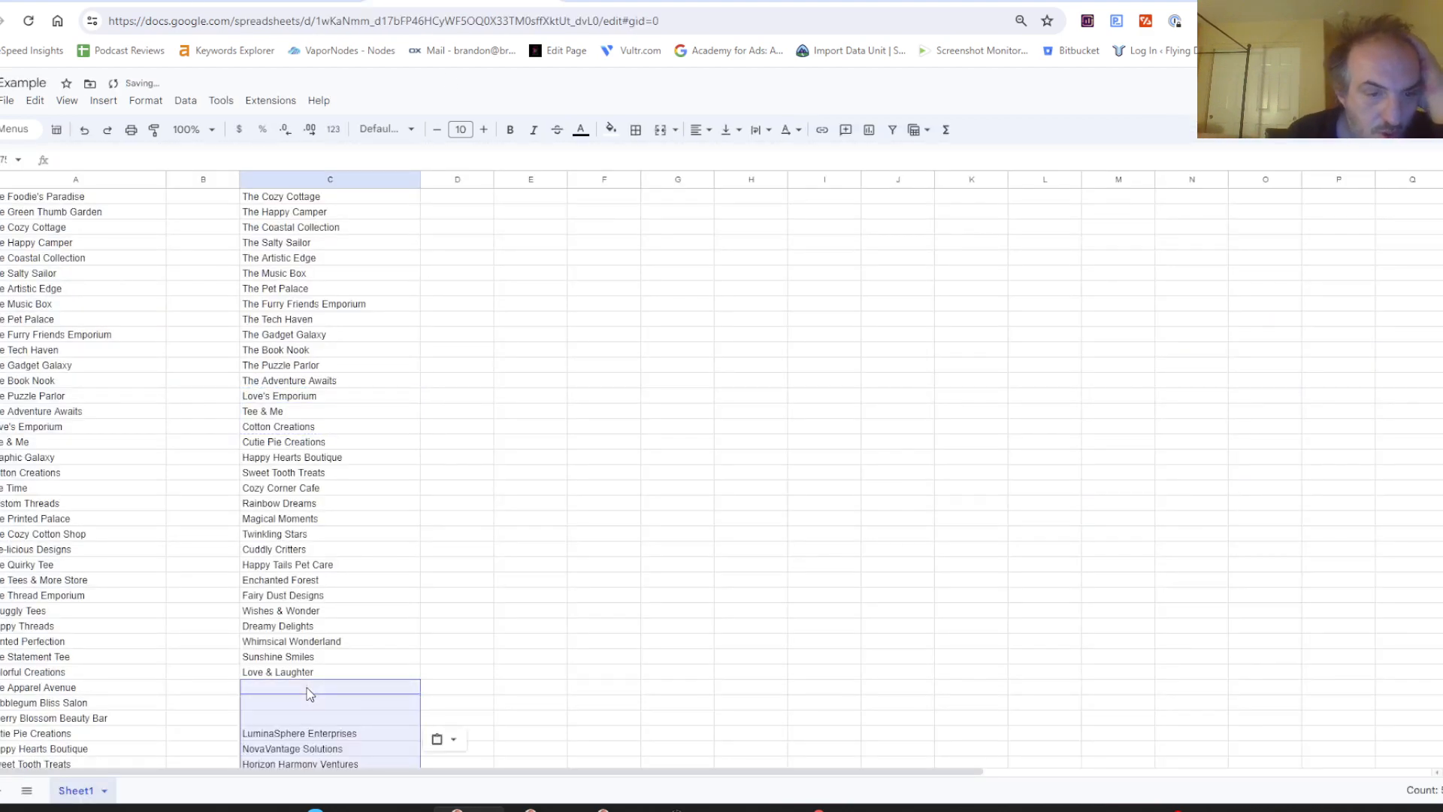
# Step: Delete the three blank column C cells between Love & Laughter and LuminaSphere Enterprises, shifting the cells below up
pyautogui.click(310, 694)
pyautogui.keyDown('shift'); pyautogui.click(327, 723); pyautogui.keyUp('shift')
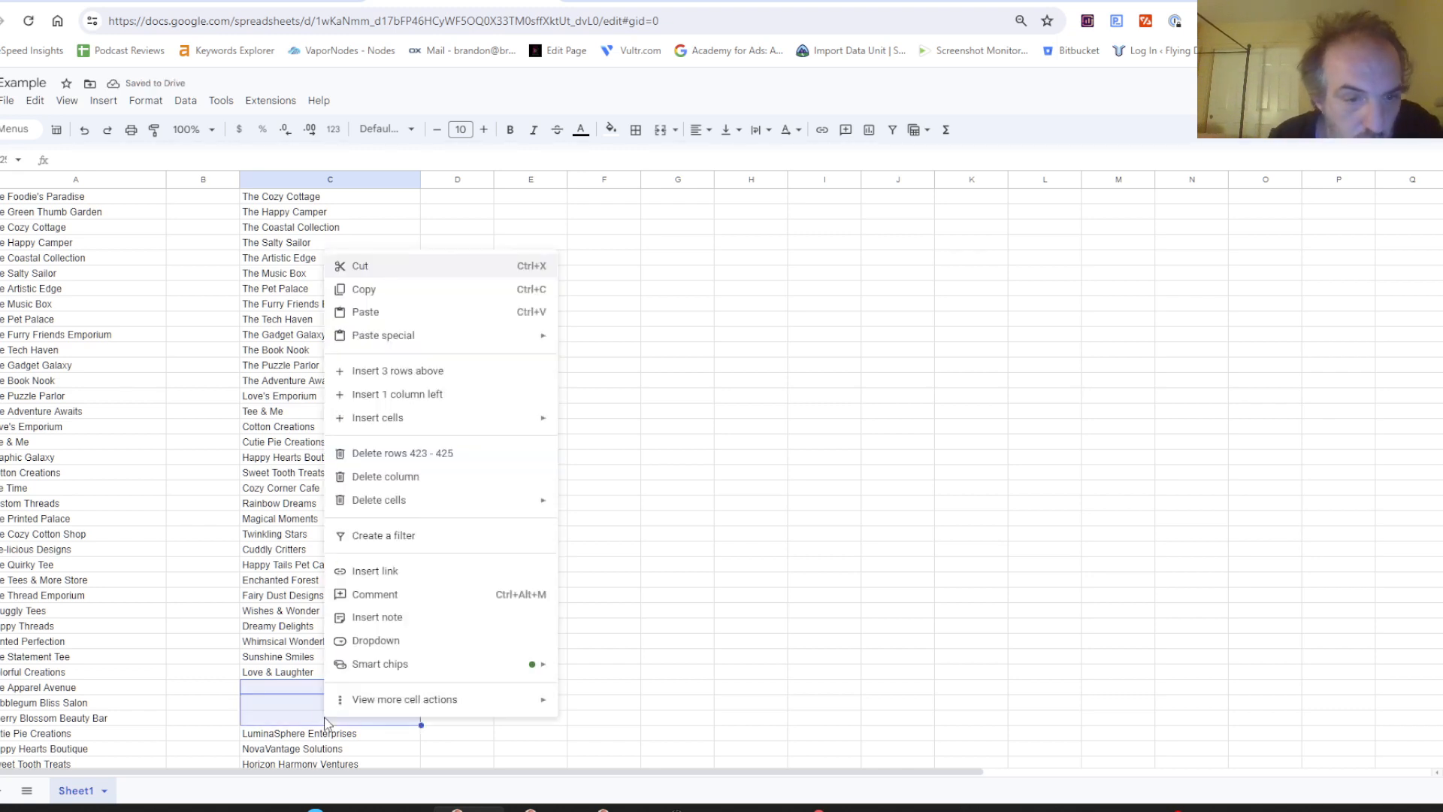
pyautogui.moveTo(457, 500)
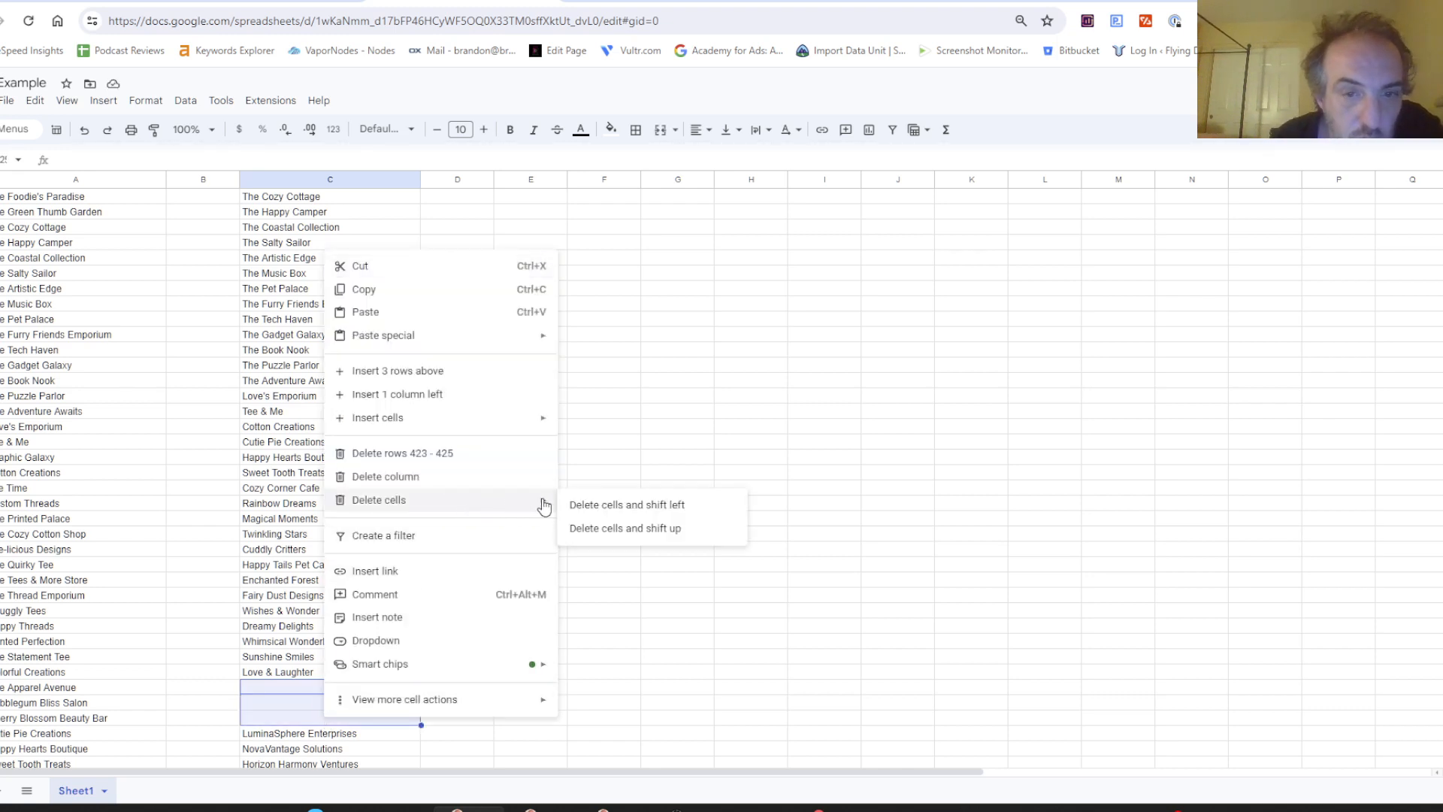
pyautogui.click(631, 529)
pyautogui.click(427, 642)
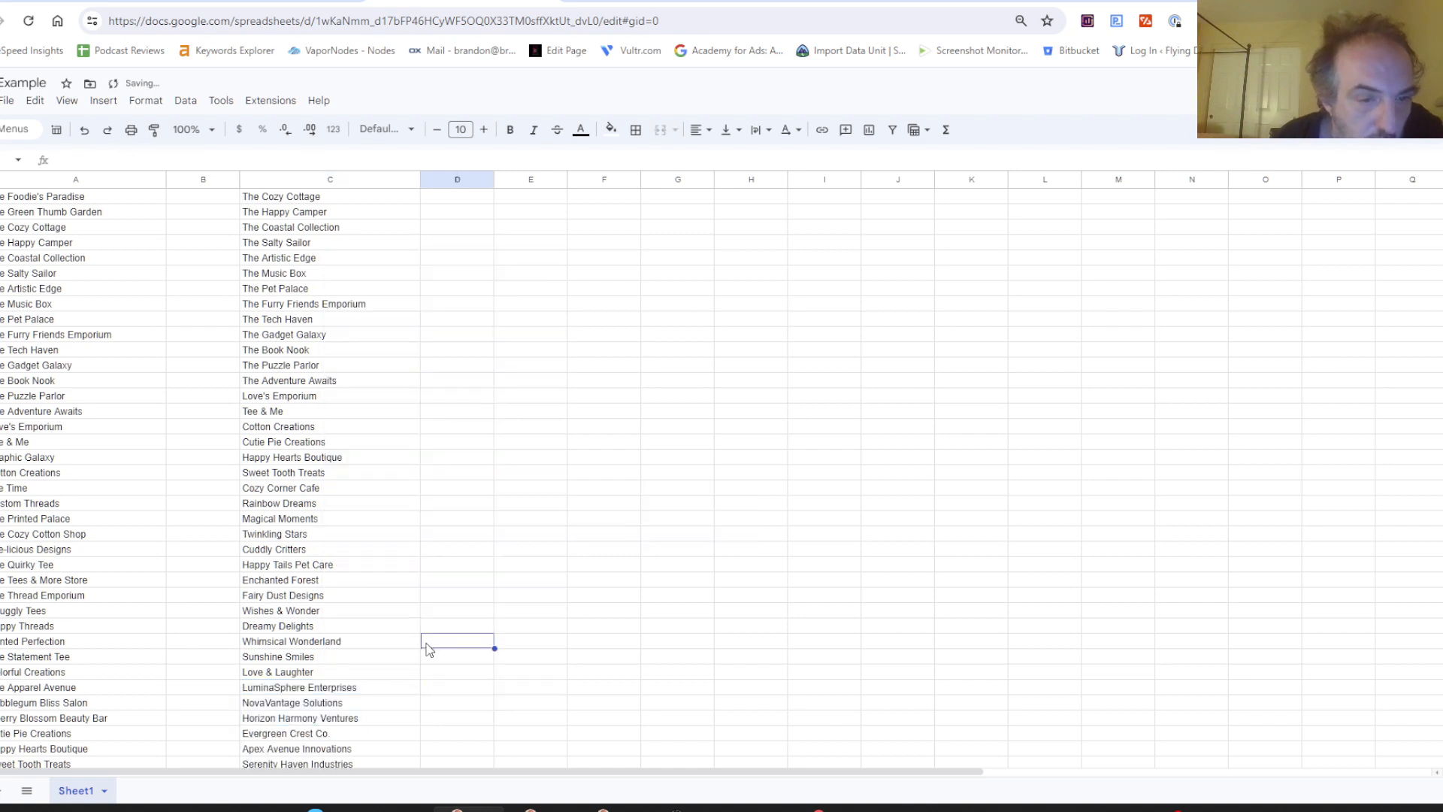
# Step: Run duplicate removal on all of spreadsheet column C, treating the data as having no header row
pyautogui.click(329, 179)
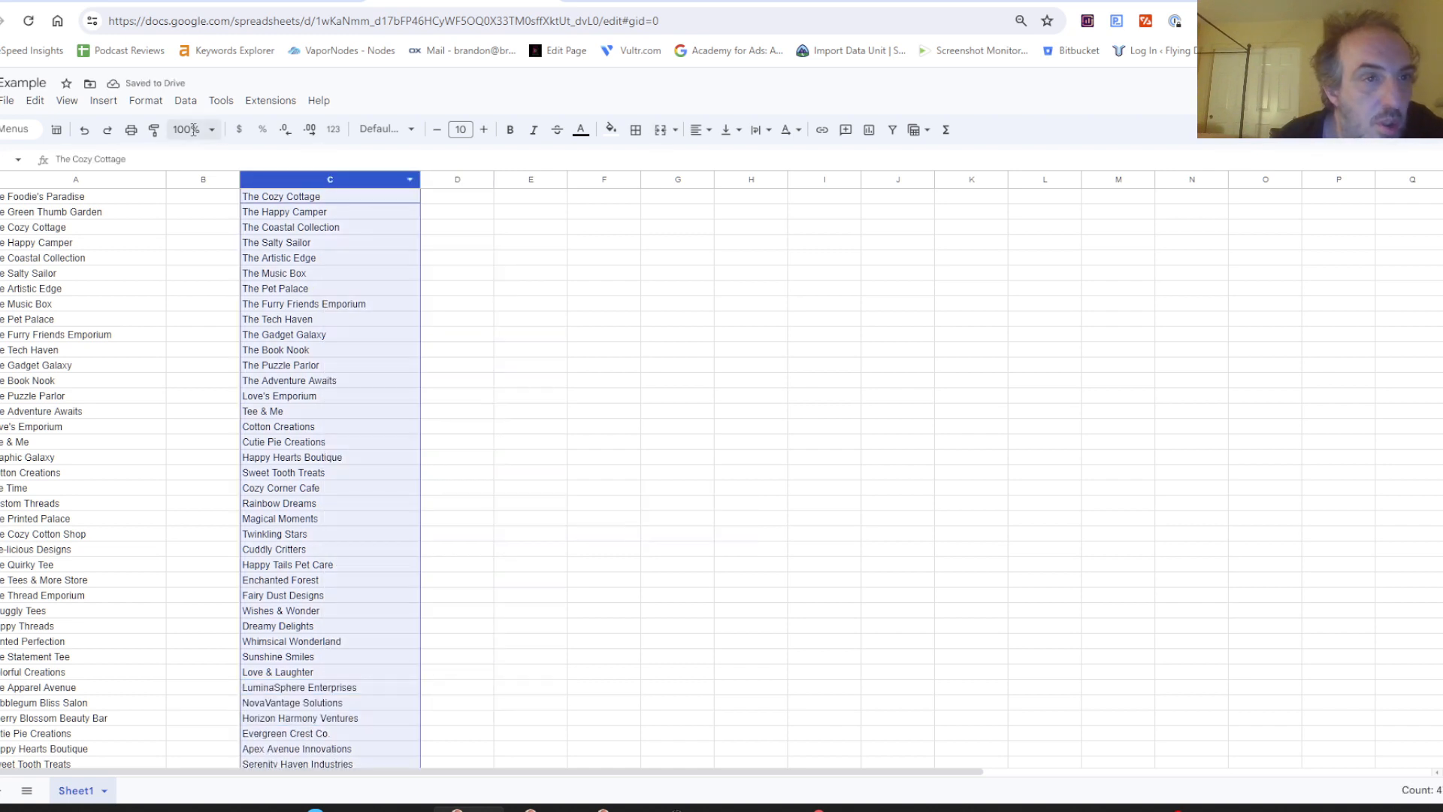
pyautogui.click(183, 100)
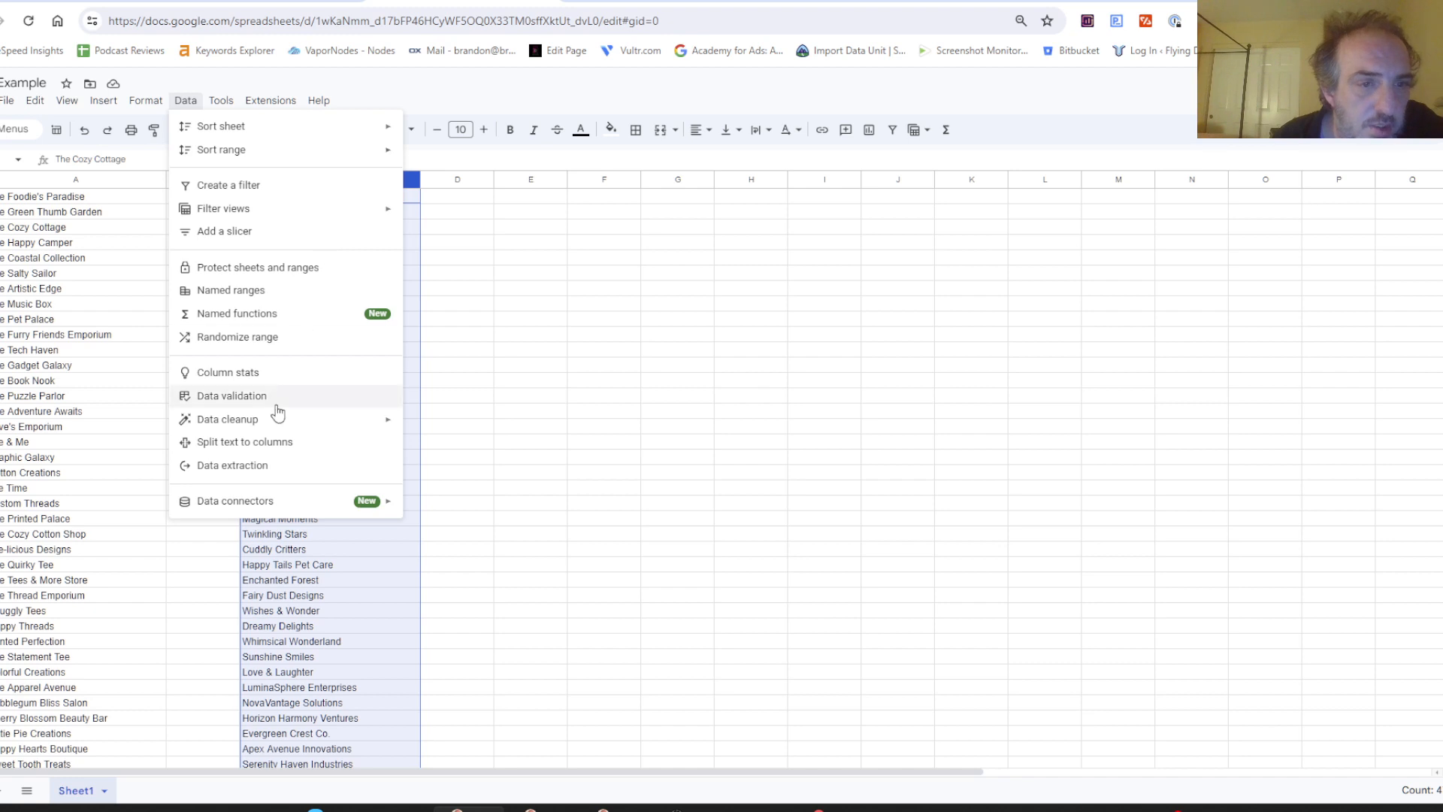
pyautogui.moveTo(265, 426)
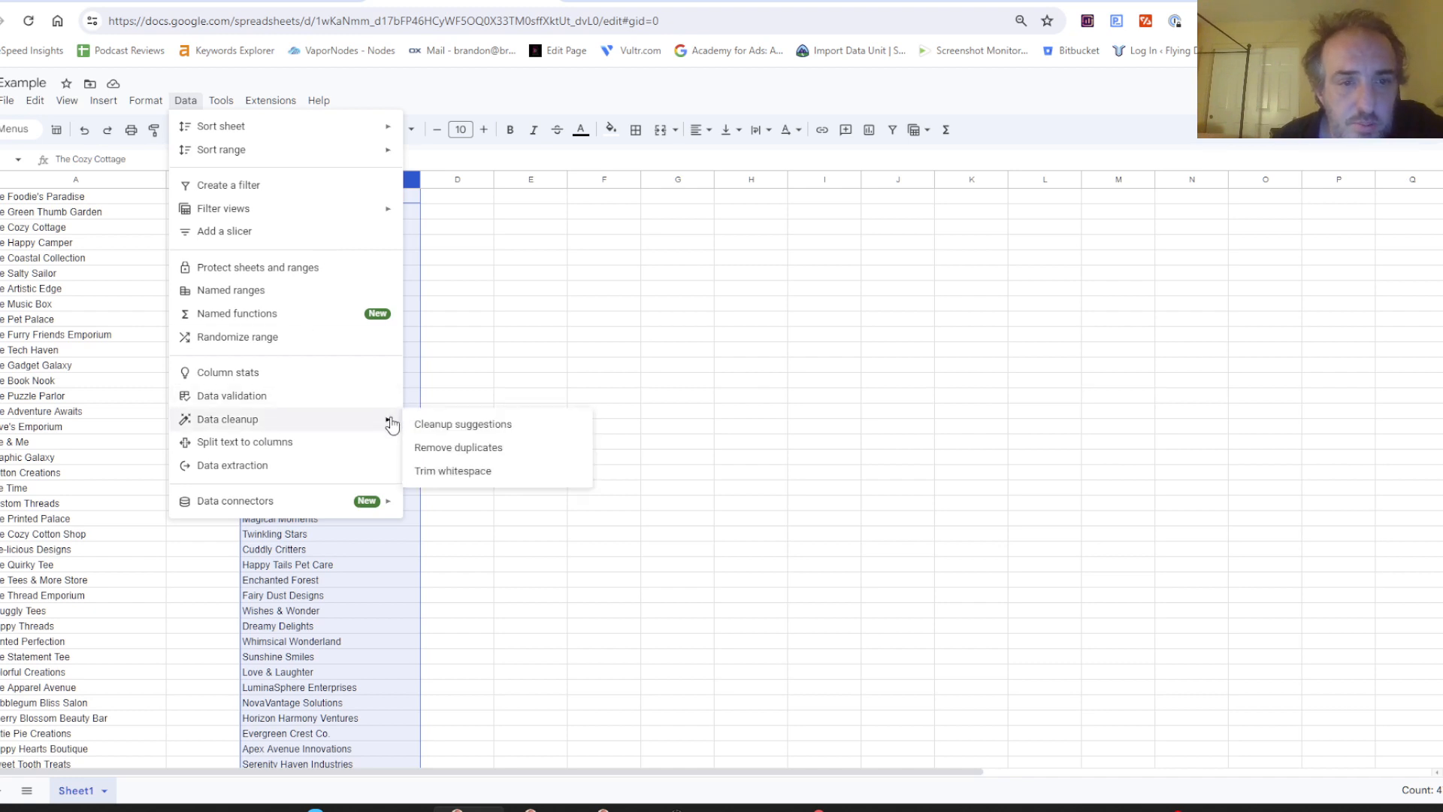
pyautogui.click(470, 448)
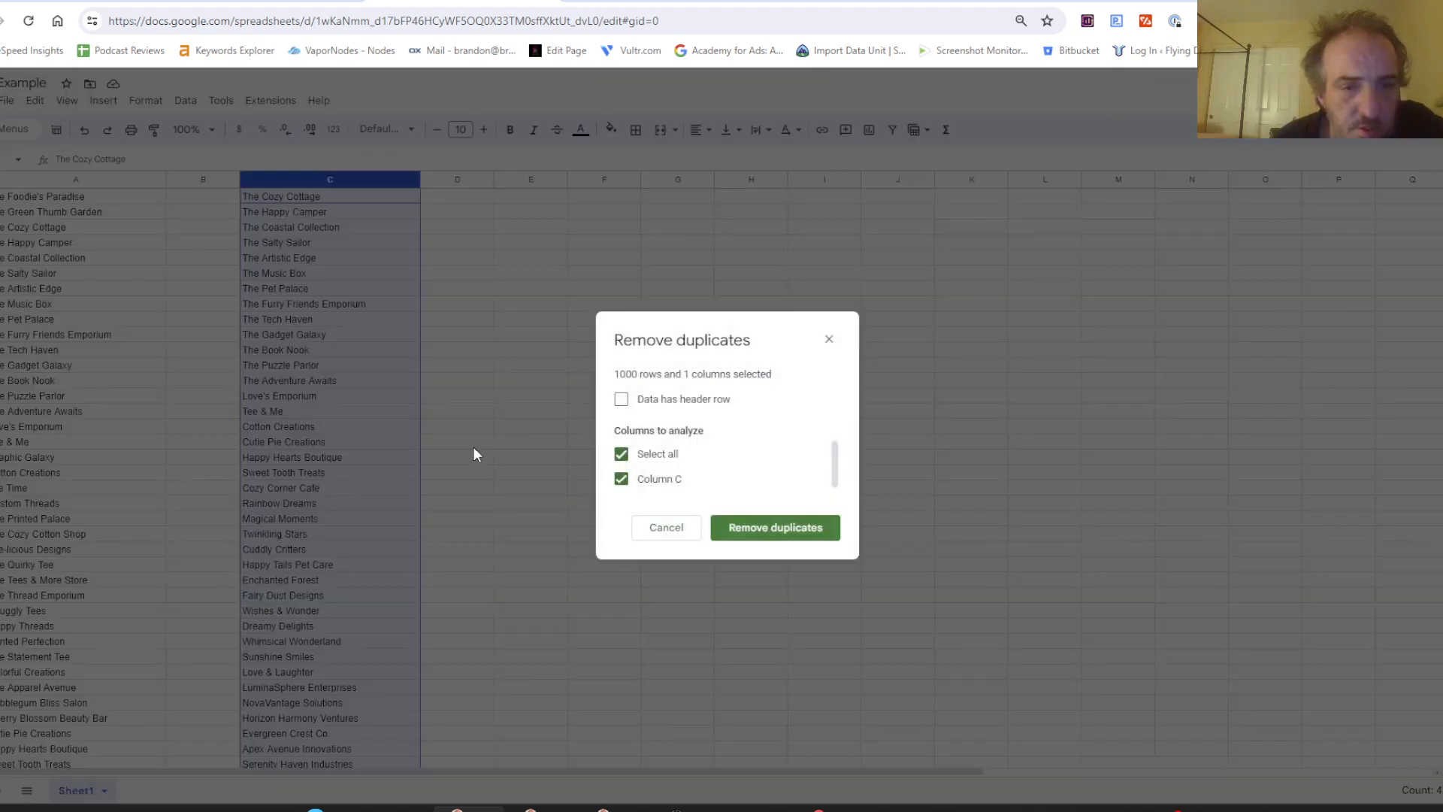
pyautogui.click(780, 532)
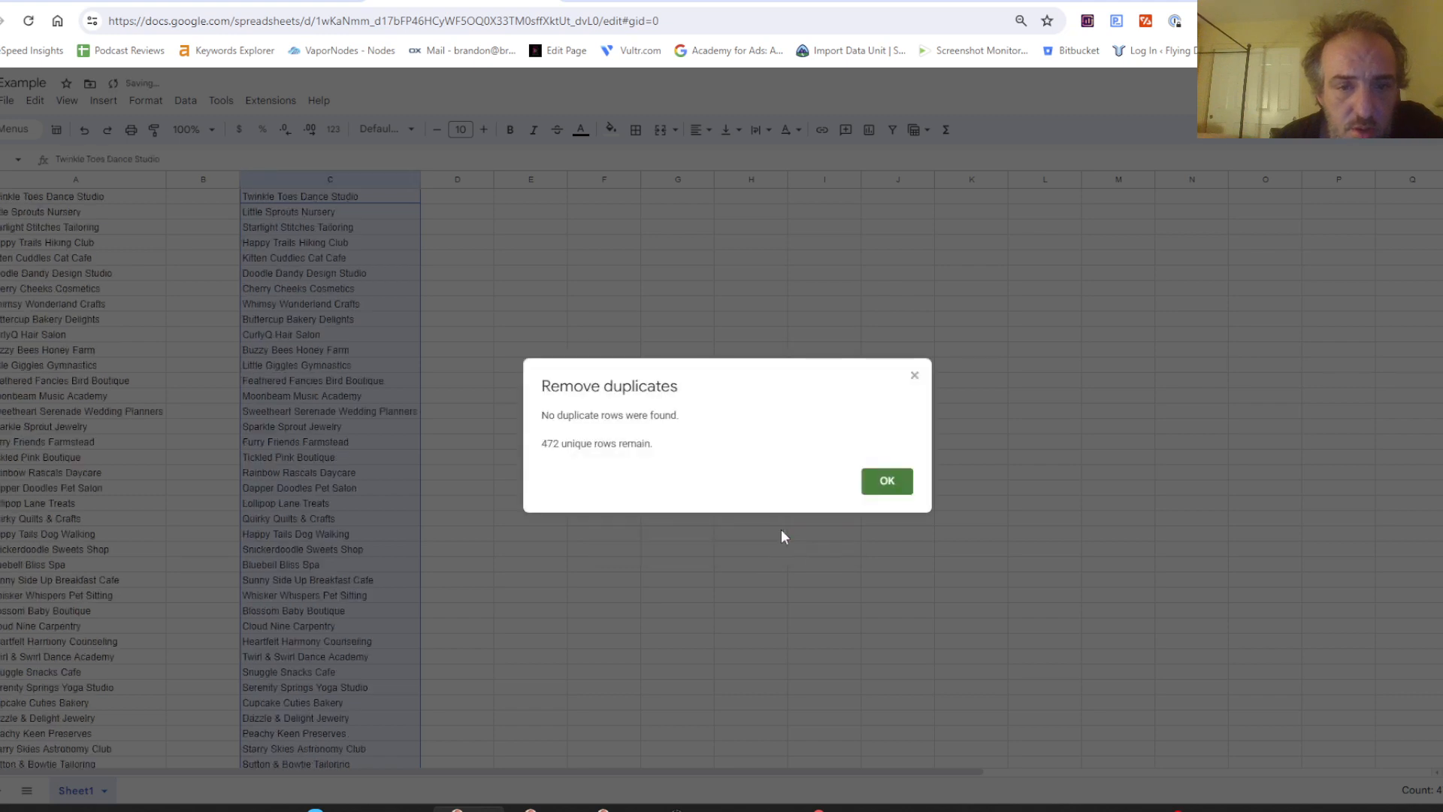
pyautogui.click(892, 484)
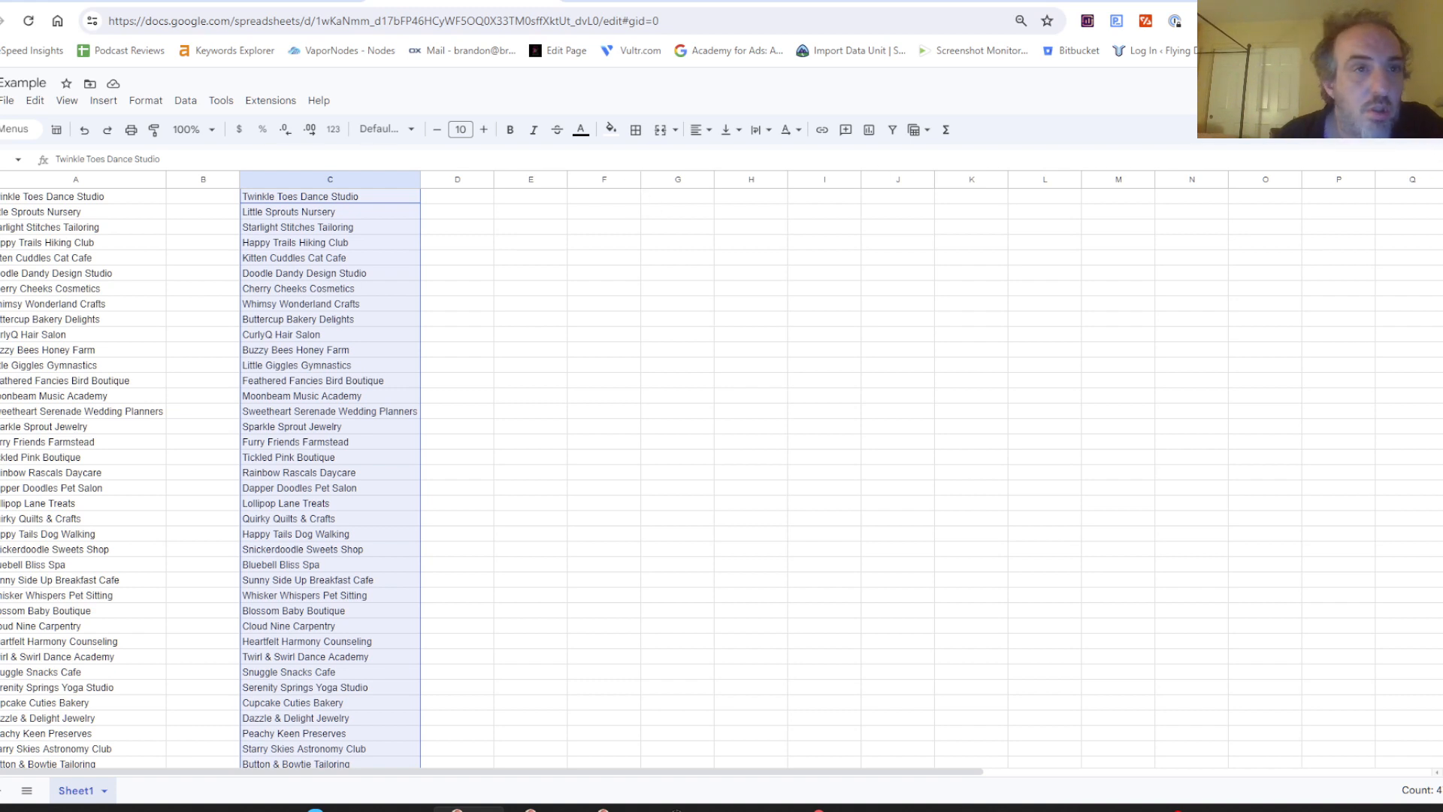
# Step: Switch back to the Google Docs article and return to its beginning at the Cute Business Names title
pyautogui.click(271, 2)
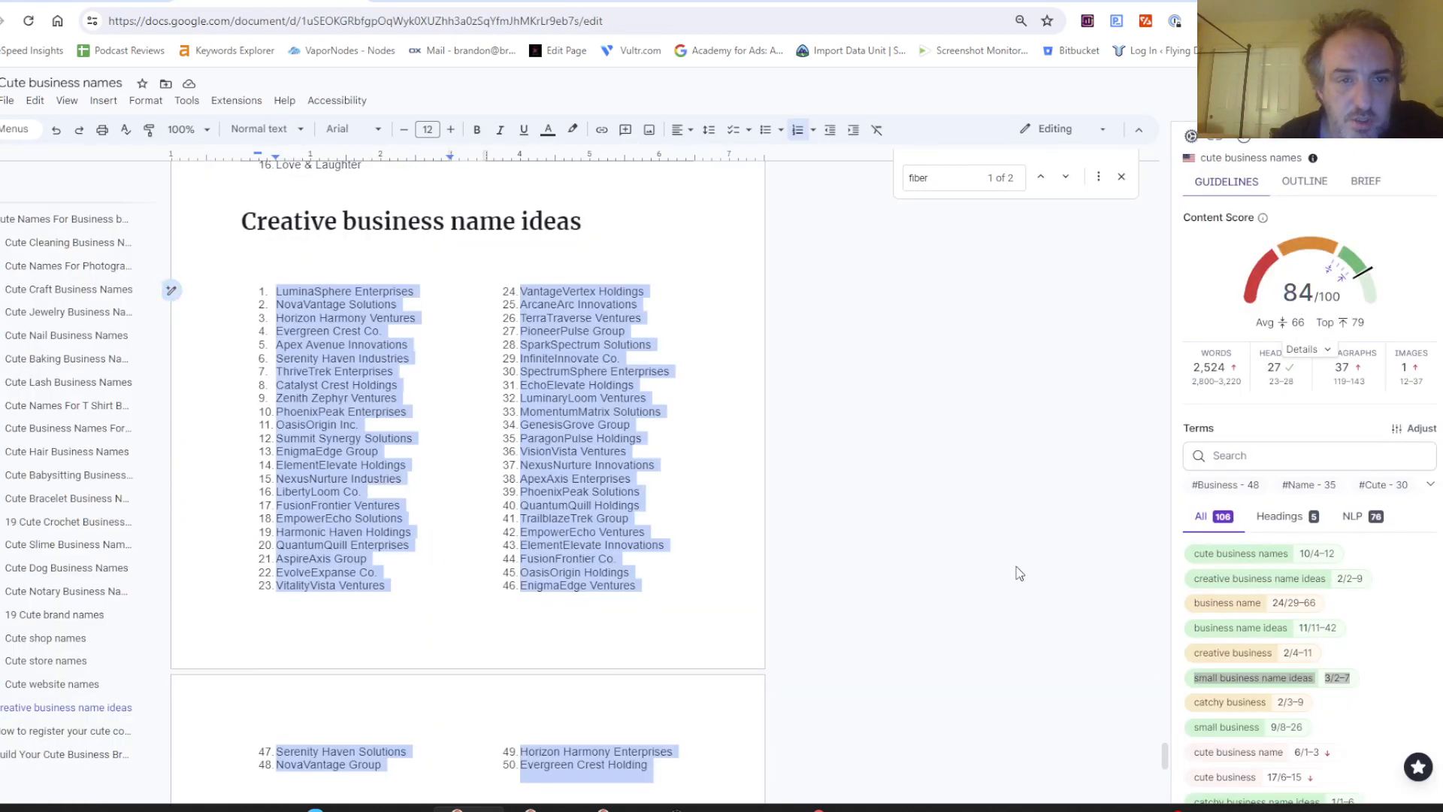
pyautogui.moveTo(1164, 766); pyautogui.dragTo(1047, 222)
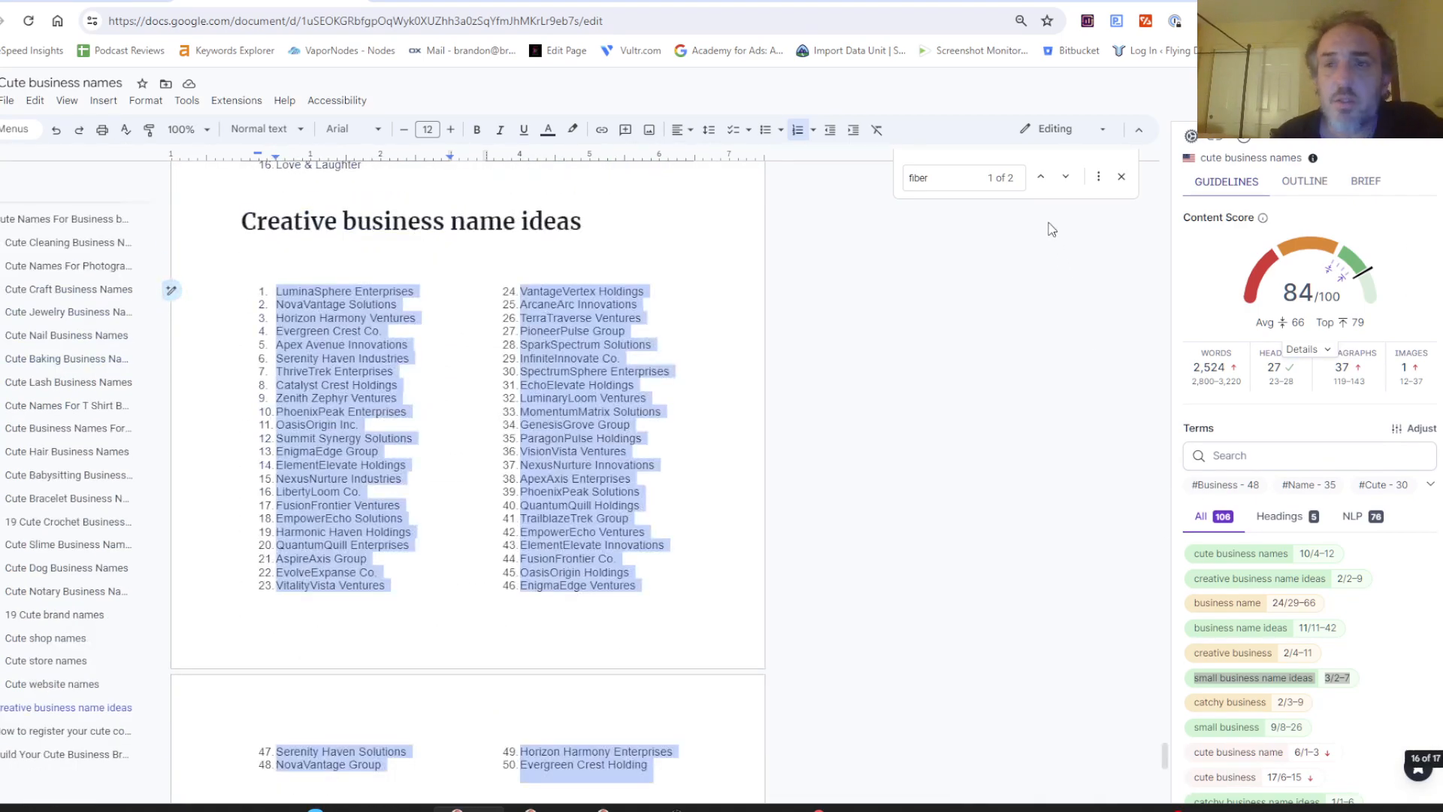
pyautogui.moveTo(1165, 759); pyautogui.dragTo(1179, 112)
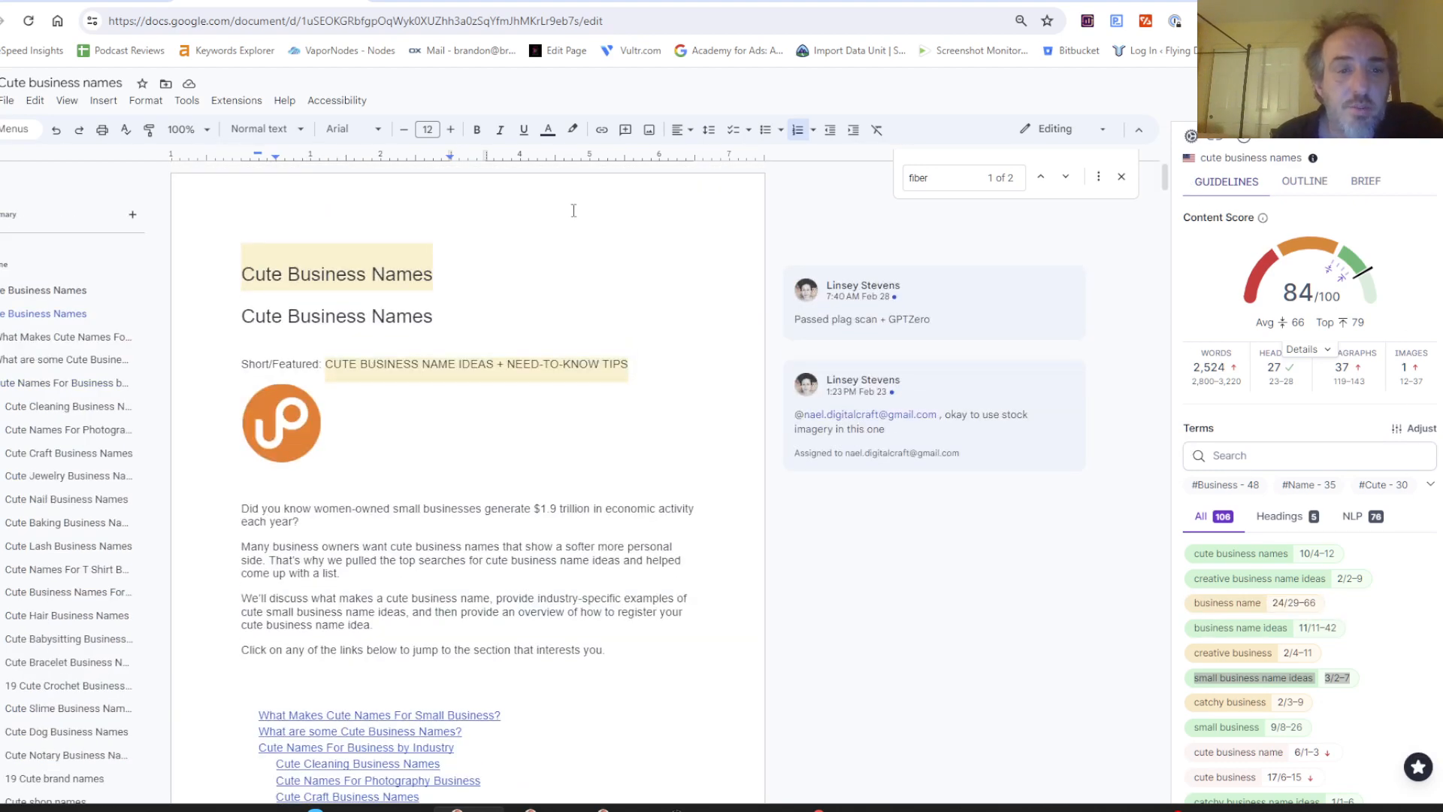
pyautogui.click(434, 1)
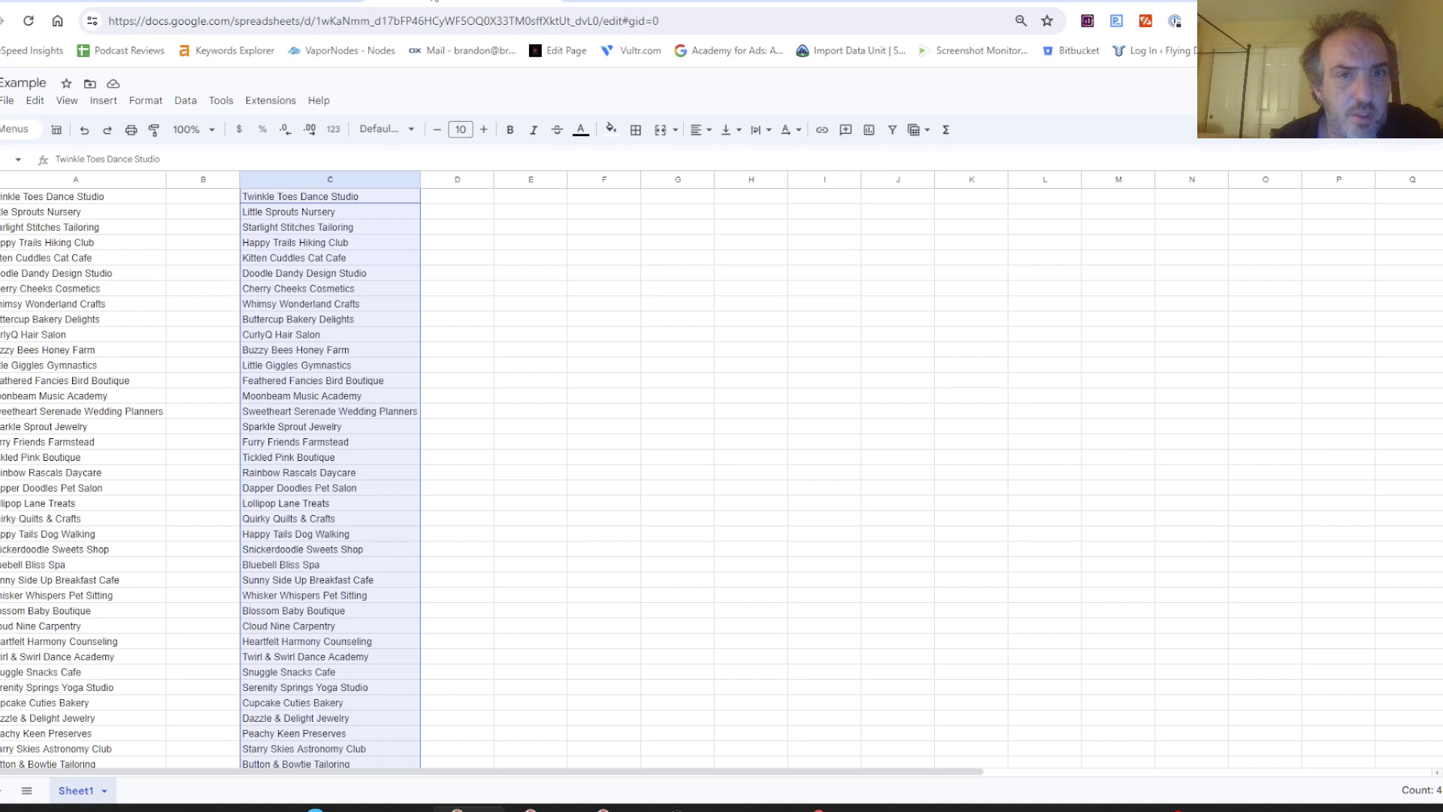
pyautogui.click(339, 2)
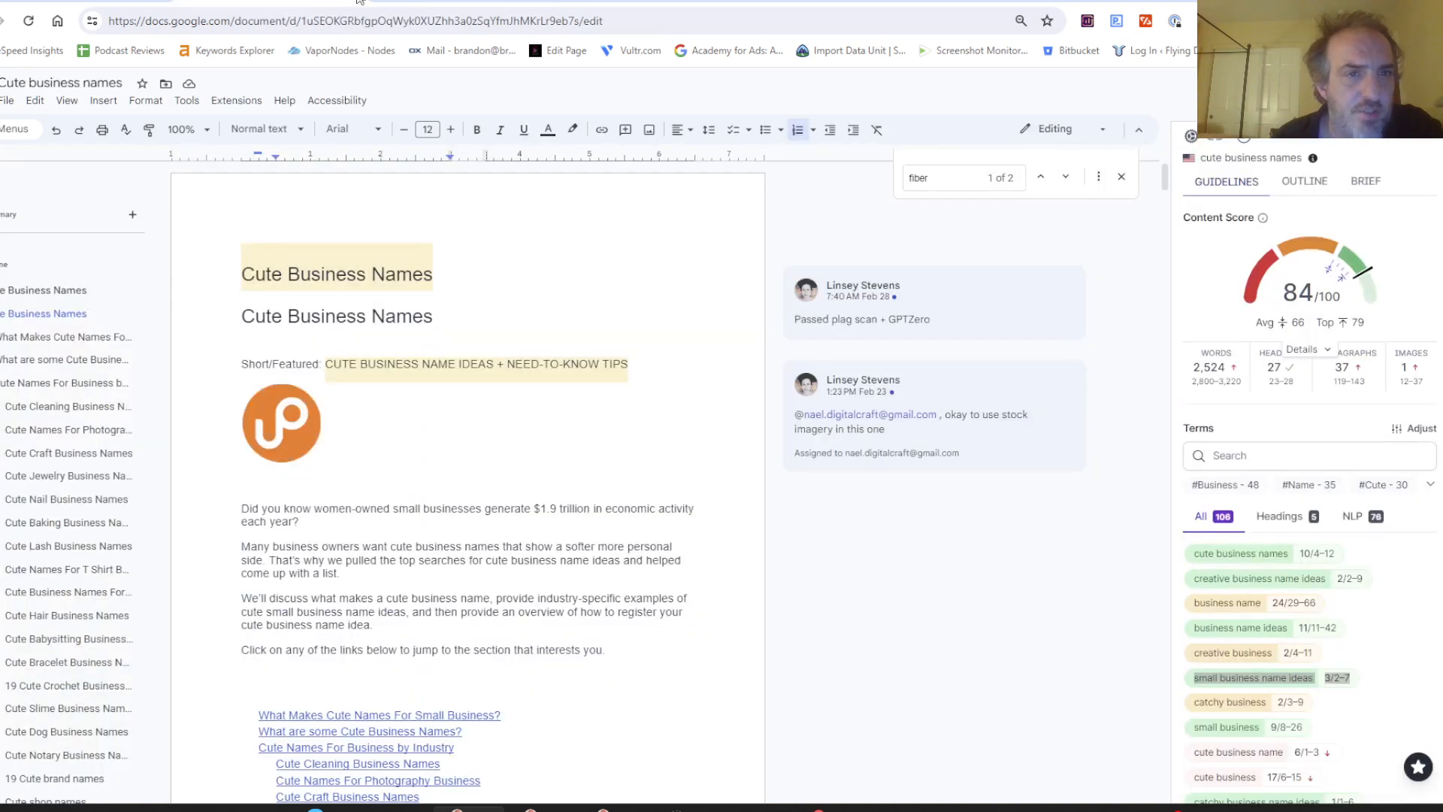
pyautogui.click(451, 2)
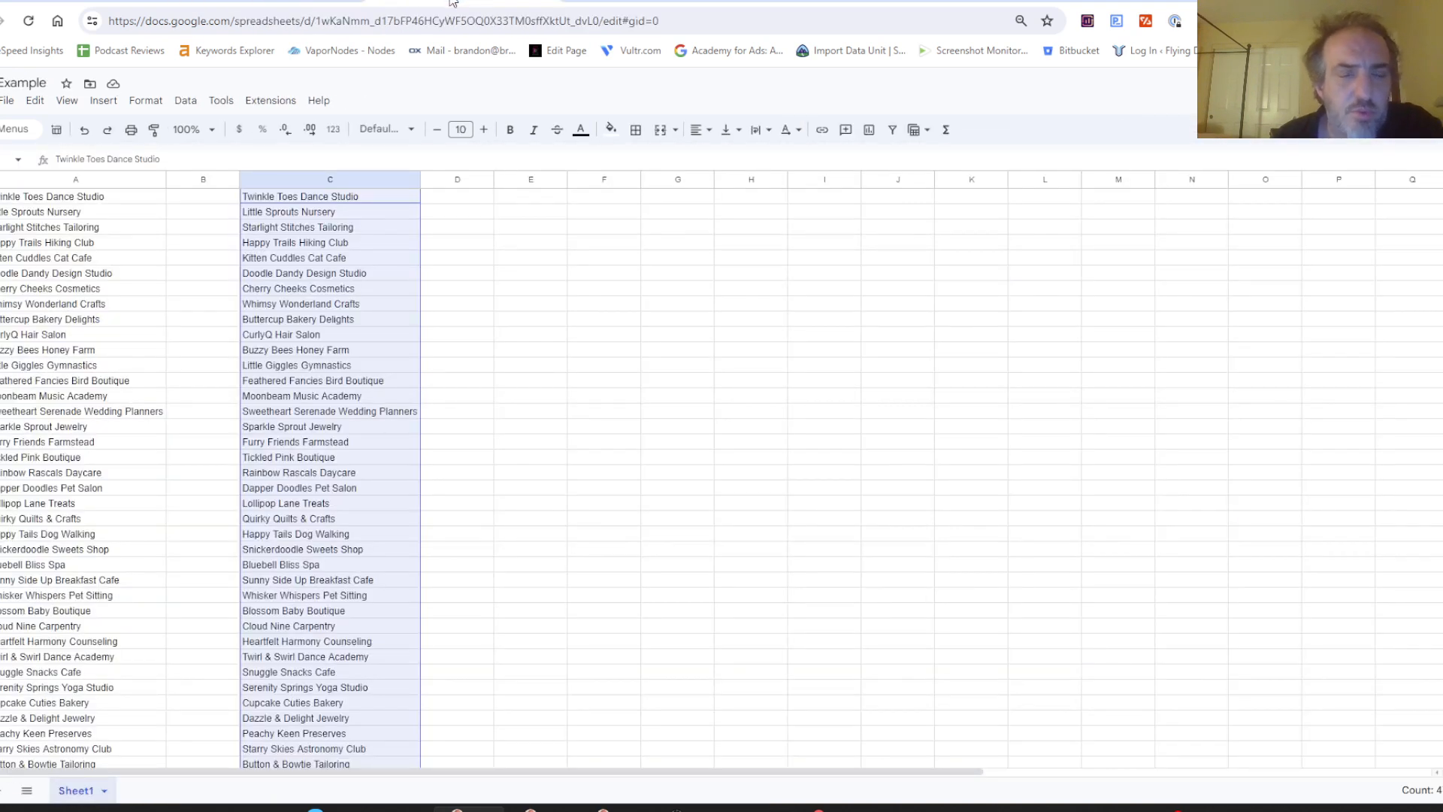
pyautogui.click(308, 2)
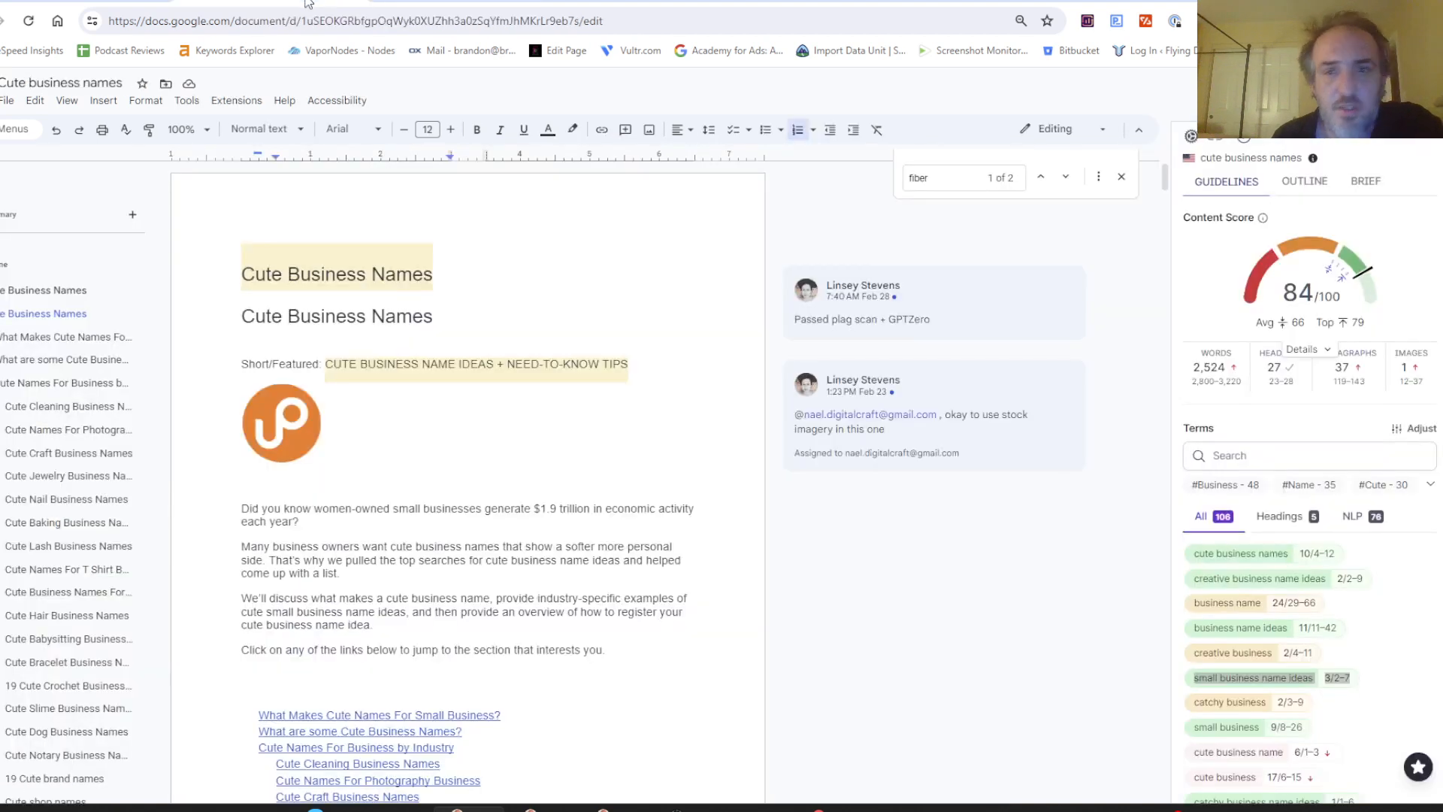